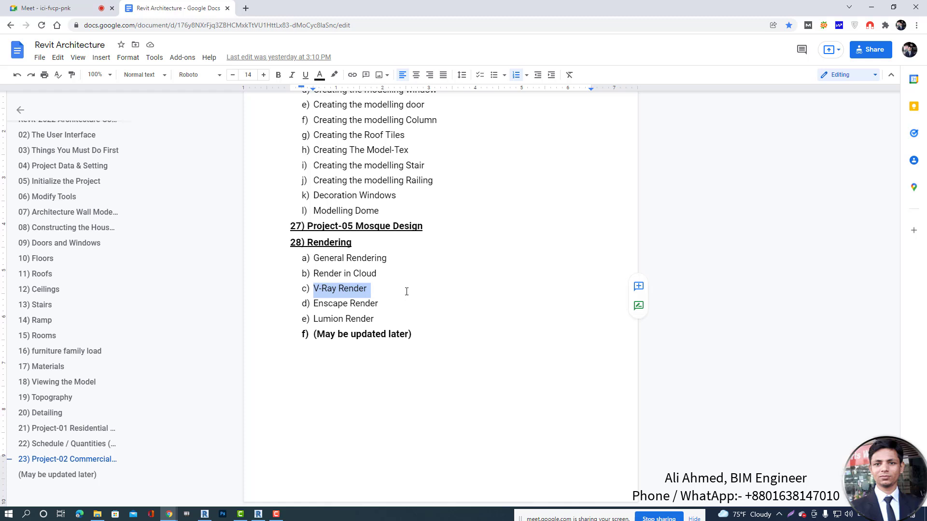
left_click(394, 295)
left_click_drag(354, 291, 292, 291)
left_click(391, 294)
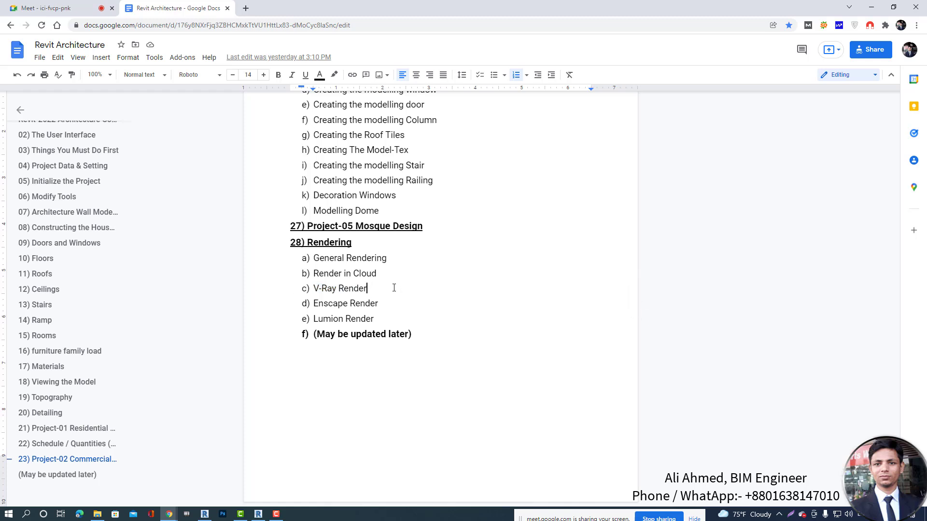
triple_click(382, 288)
left_click(377, 296)
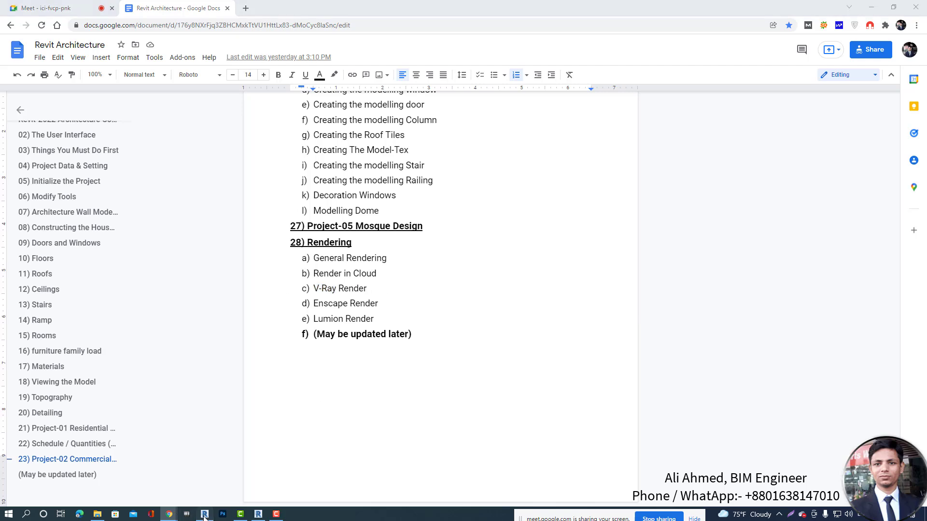
- Switch to Revit, open the Sample Architecture Project and show its default 3D view
left_click(205, 514)
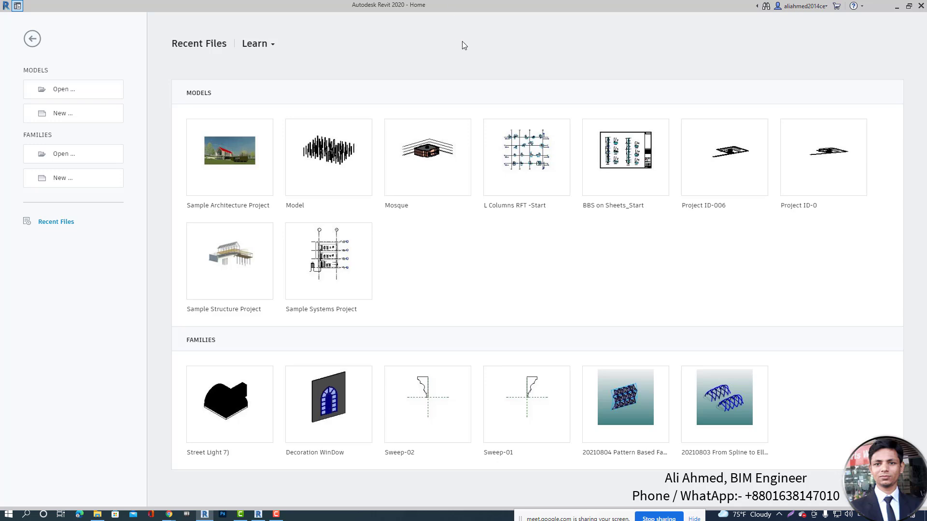
left_click(234, 156)
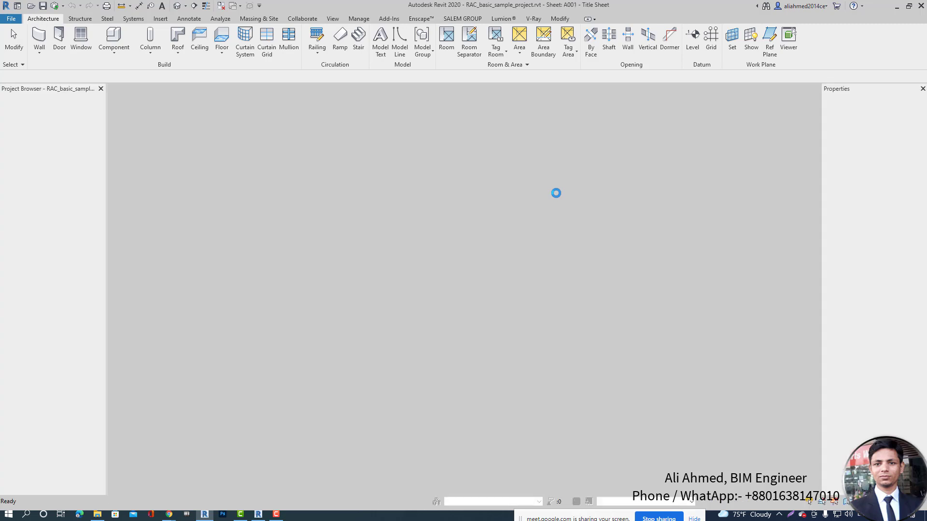
scroll(286, 265, "down", 1)
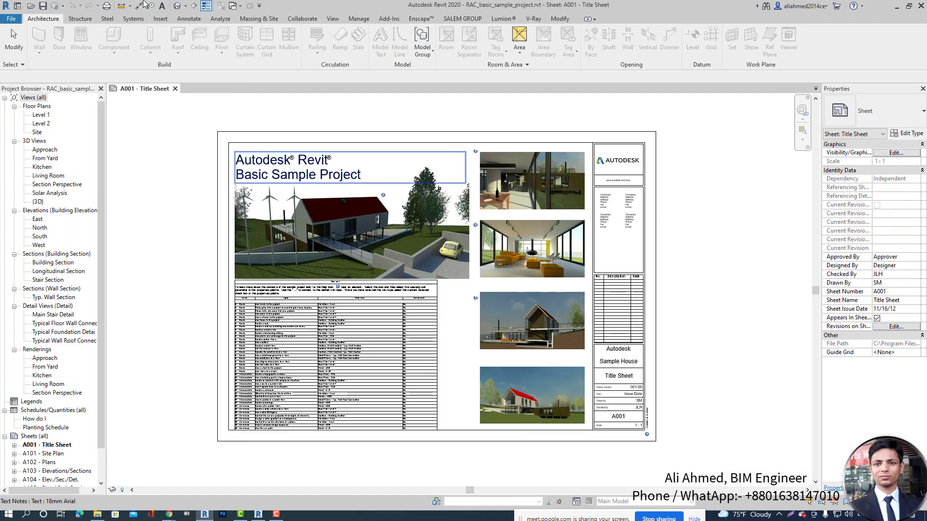
left_click(178, 7)
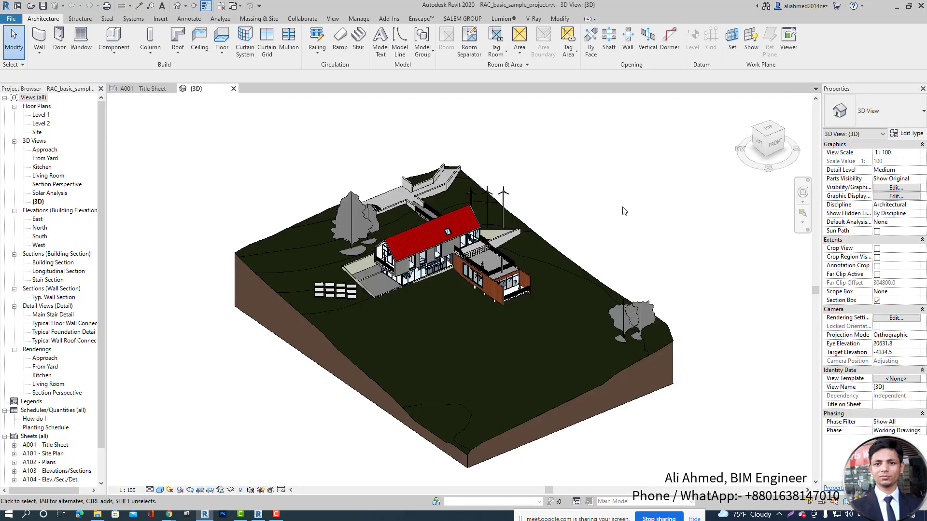
middle_click_drag(620, 230, 626, 208, "shift")
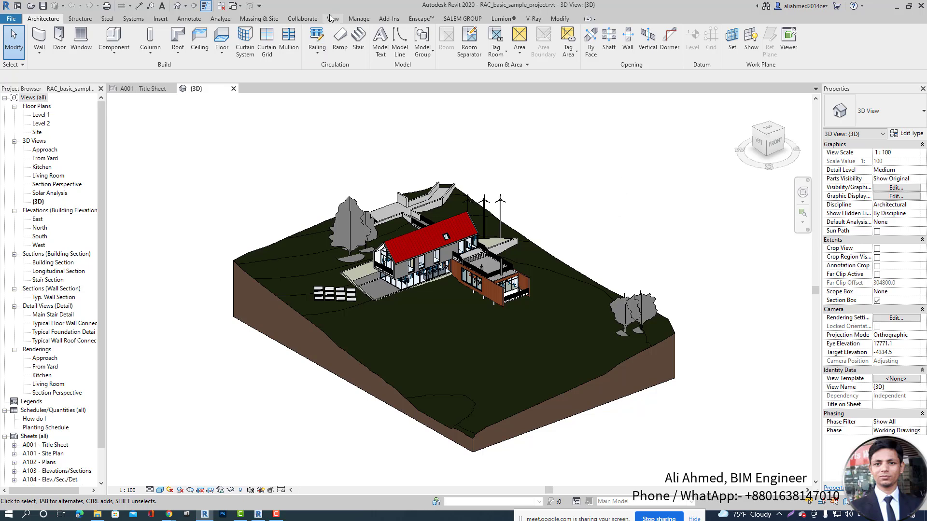
- Open the Site floor plan and the Level 1 floor plan
left_click(37, 132)
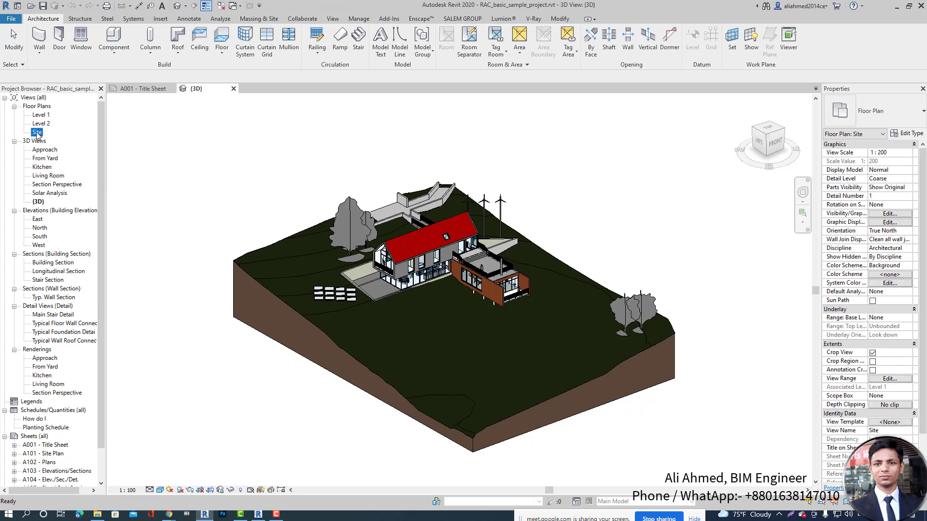
double_click(37, 133)
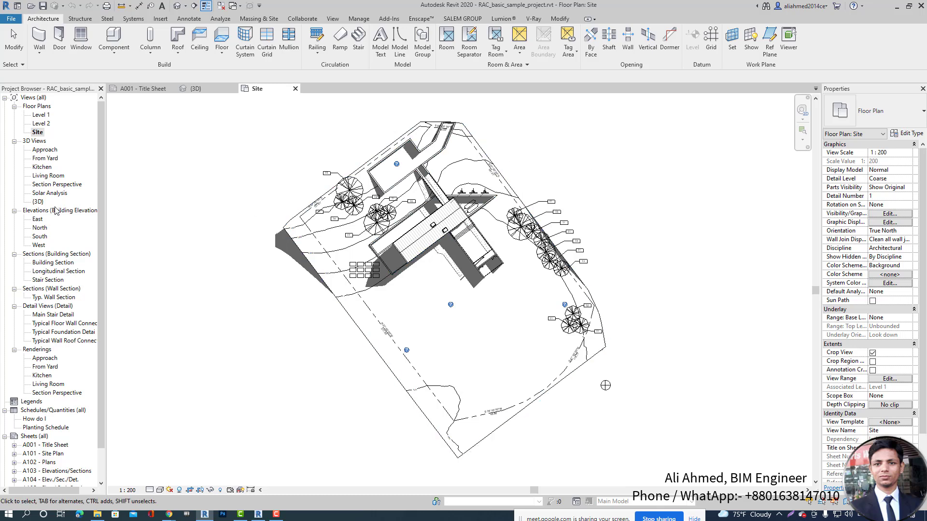
double_click(41, 115)
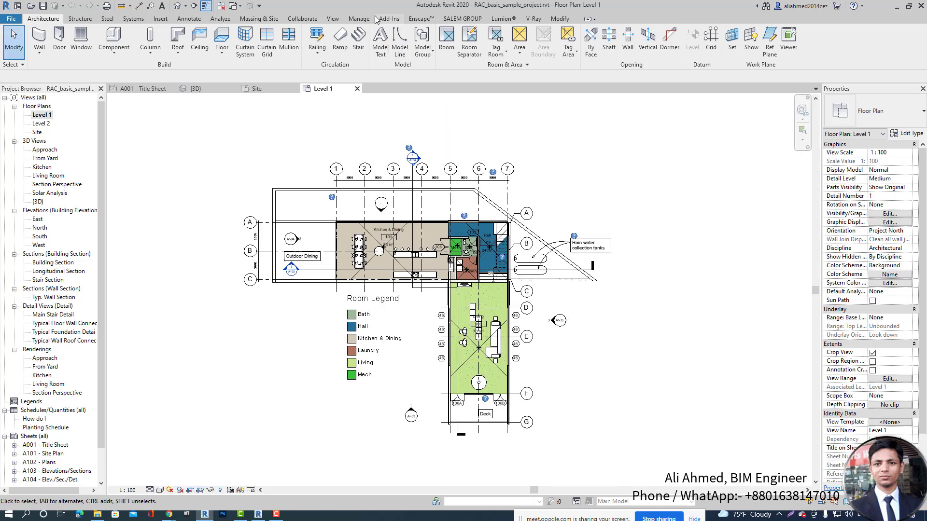
- Create a perspective camera view on the Level 1 plan, with the eye southwest of the house and the target beyond it to the northeast
left_click(333, 19)
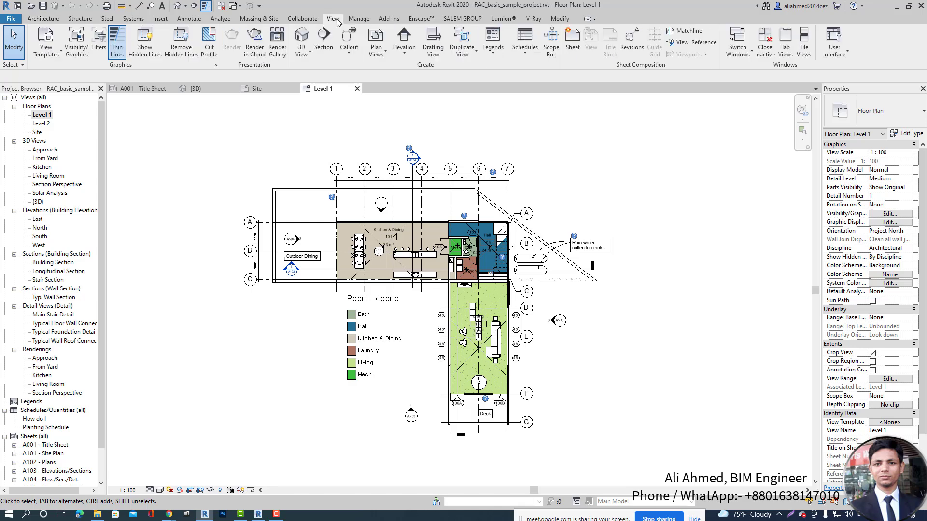
left_click(301, 51)
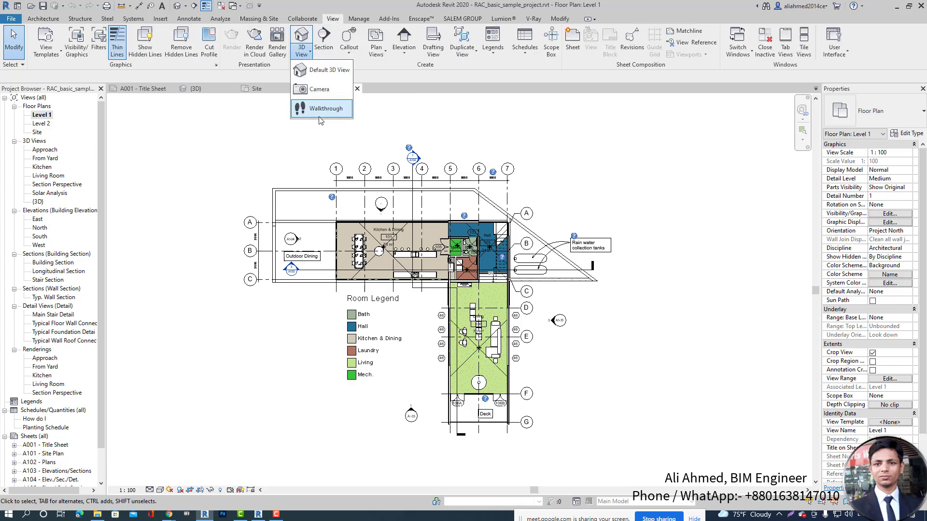
left_click(318, 90)
scroll(524, 264, "down", 2)
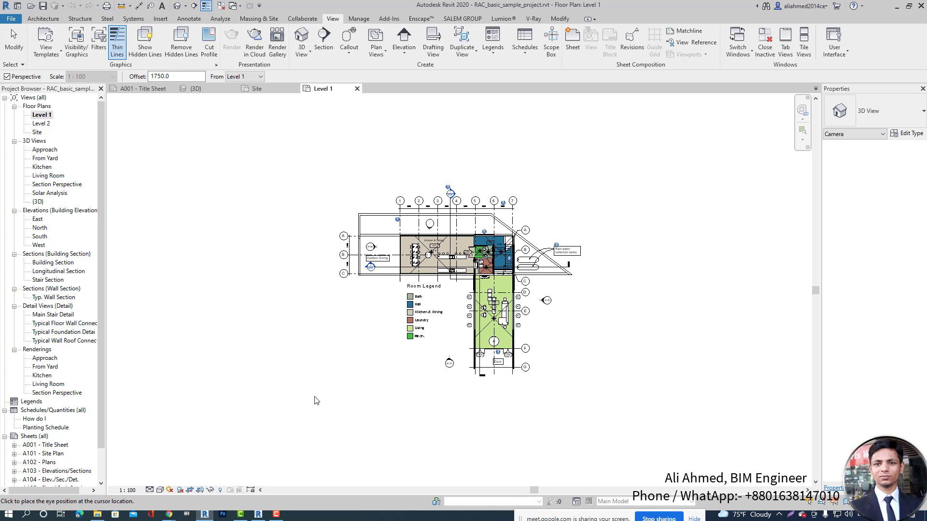
left_click(304, 433)
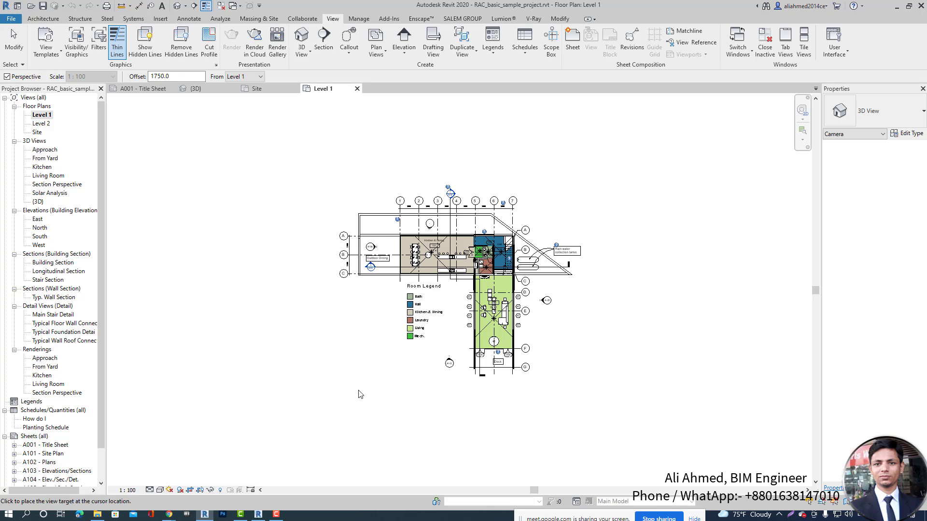
left_click(549, 187)
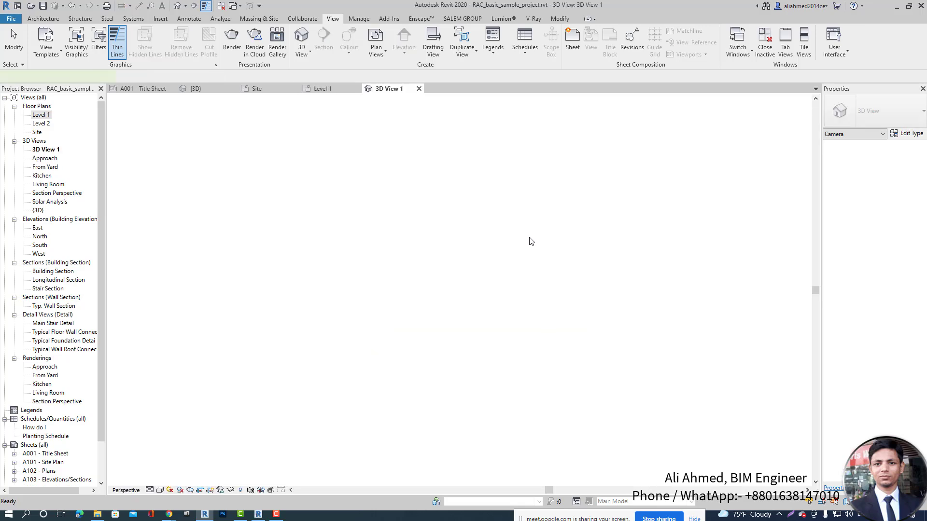
scroll(343, 359, "down", 1)
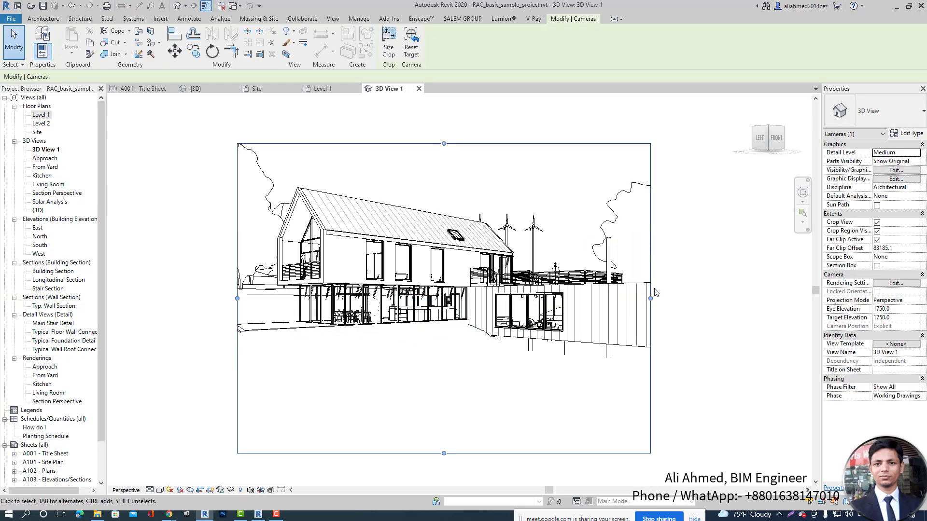
- Extend the camera view's crop region on its right side and trim the empty foreground along its bottom edge
left_click_drag(651, 298, 674, 294)
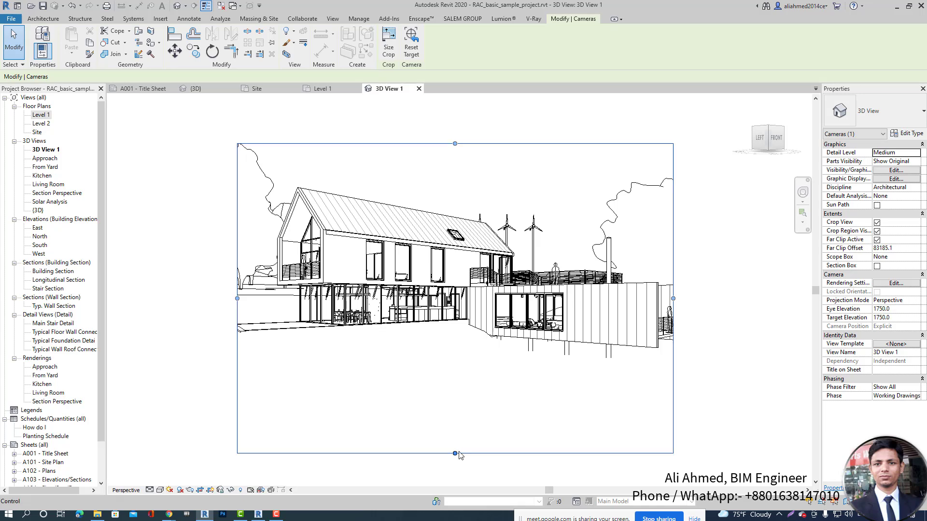
left_click_drag(454, 453, 466, 403)
key("Escape")
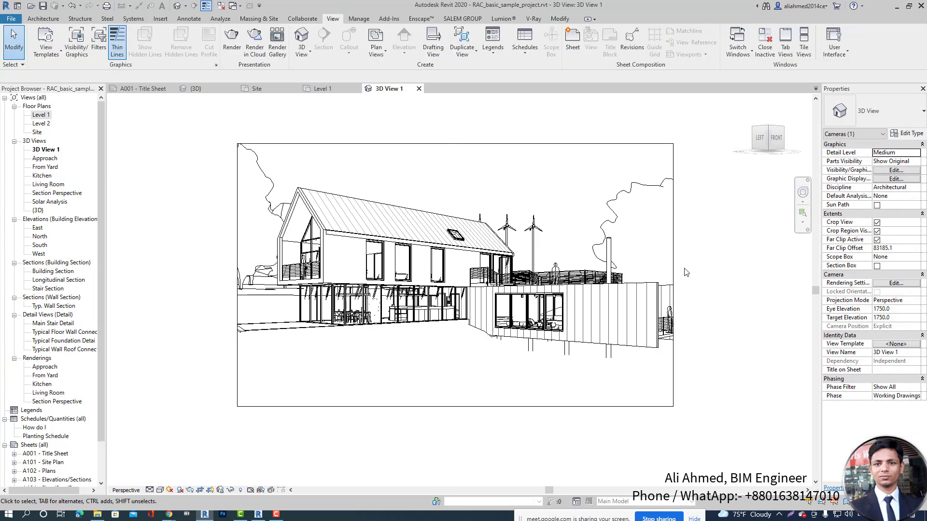
- Set the camera view's visual style to Realistic
scroll(671, 289, "up", 2)
scroll(454, 352, "down", 1)
left_click(160, 490)
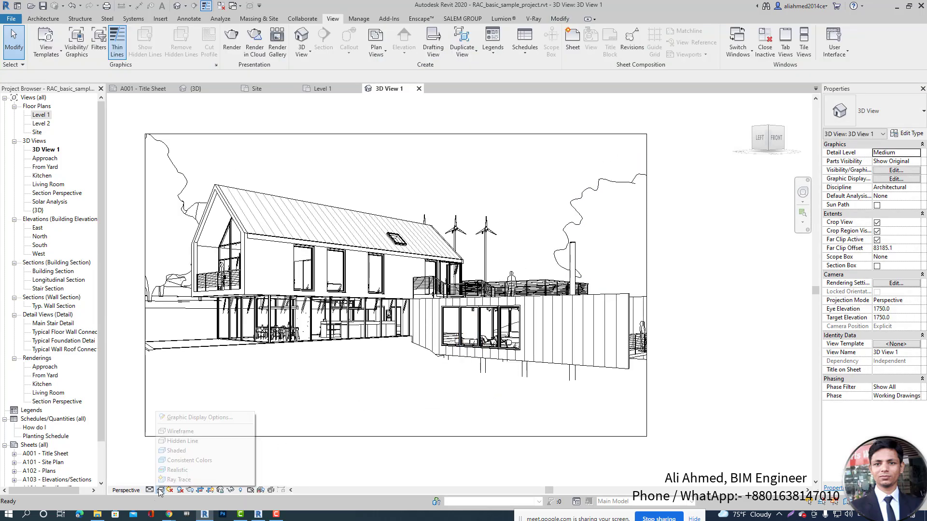
left_click(177, 471)
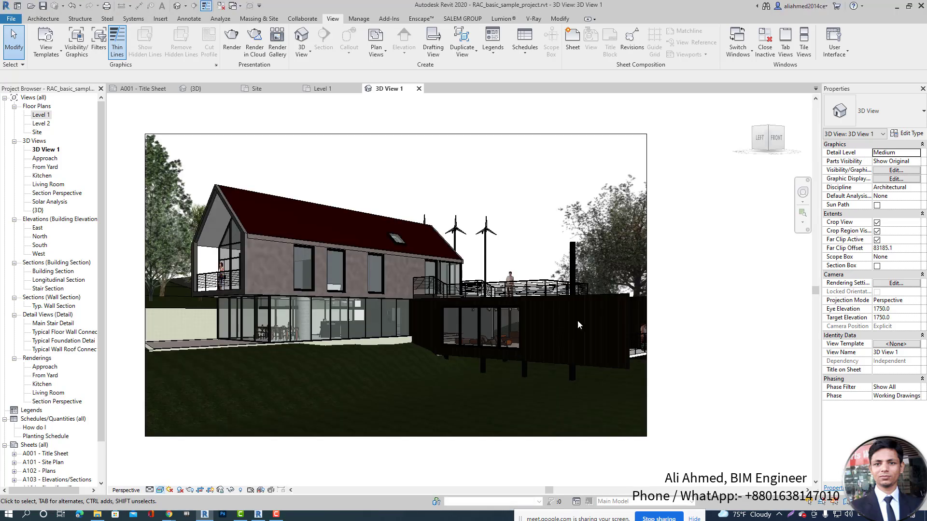
- Enable the V-Ray add-in for the project
scroll(659, 281, "down", 1)
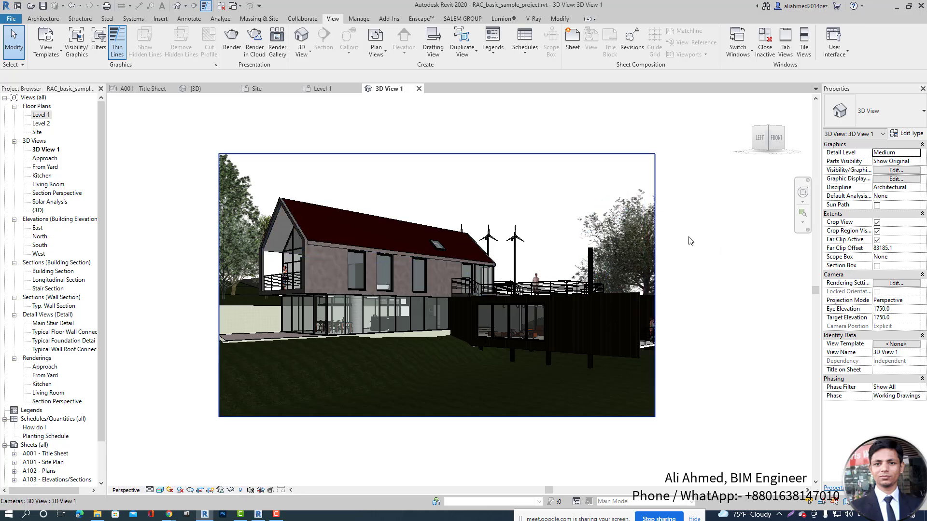
left_click(534, 17)
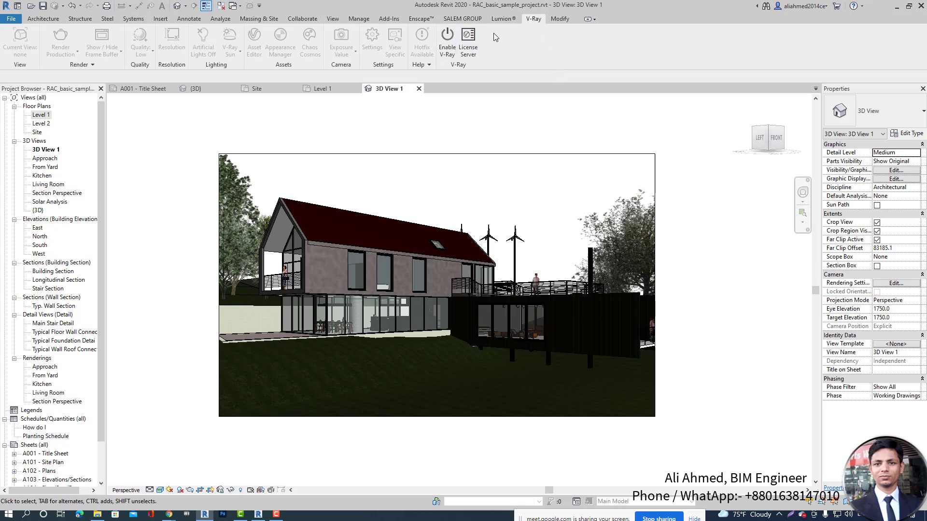
left_click(447, 49)
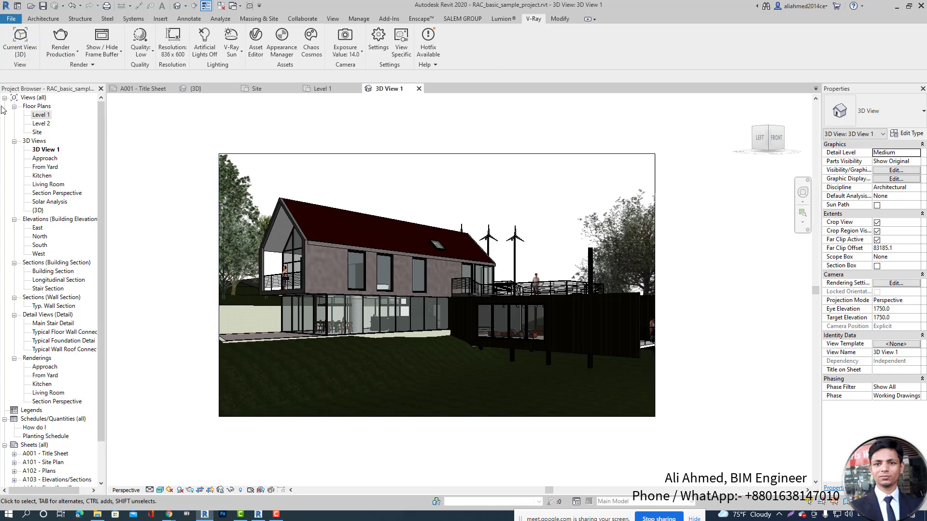
- Set 3D View 1 as the current view for V-Ray rendering
left_click(20, 41)
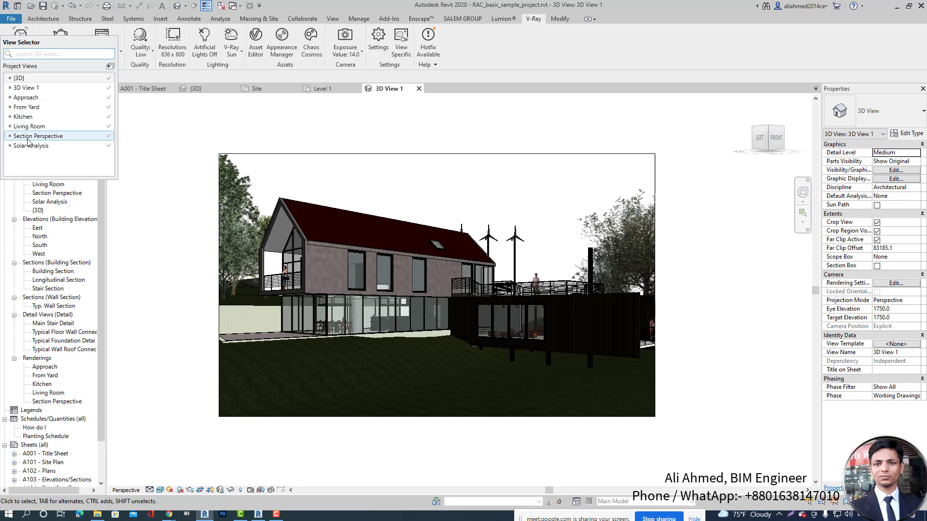
left_click(26, 44)
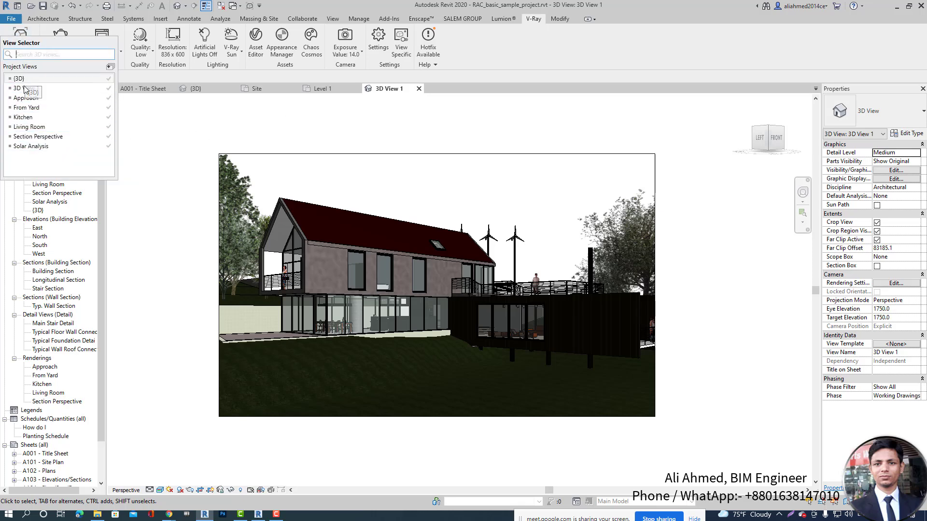
left_click(24, 89)
left_click(20, 36)
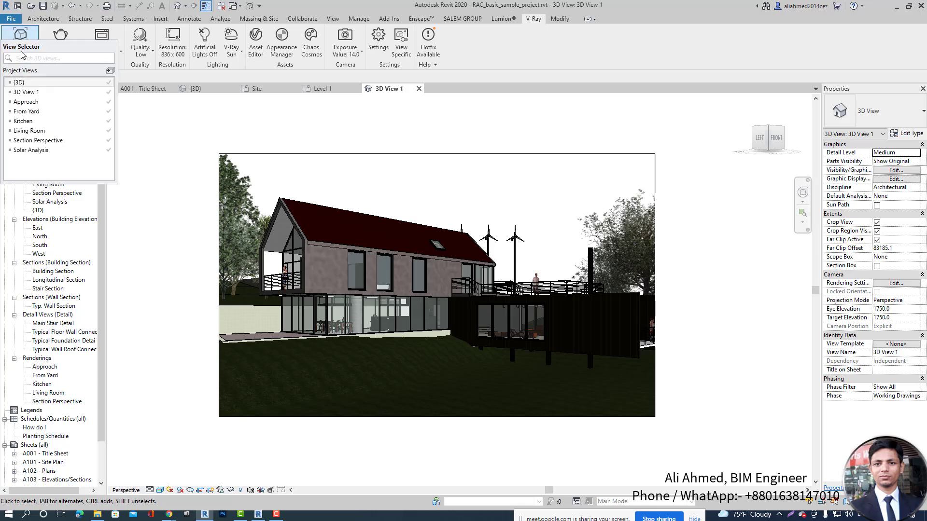
left_click(34, 93)
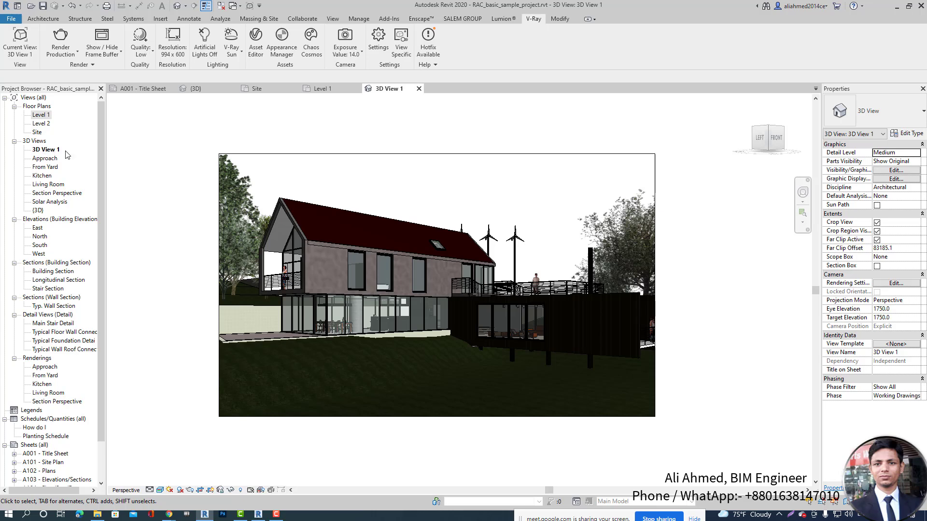
left_click(20, 41)
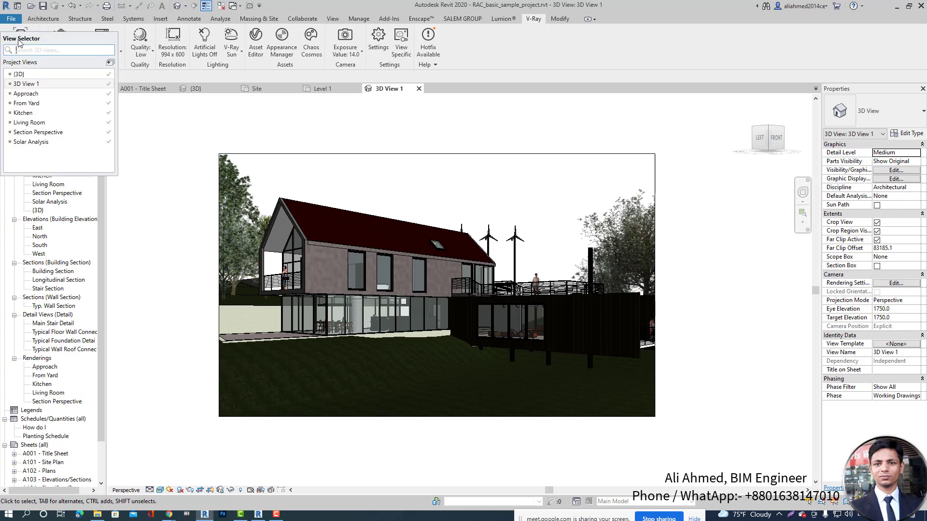
left_click(148, 146)
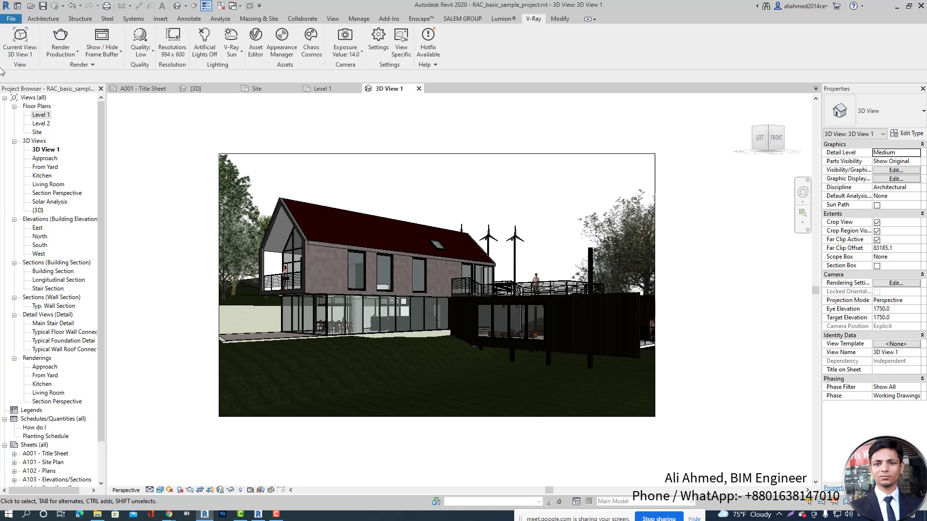
- Start an interactive V-Ray render of the camera view and look over the other render modes
left_click(77, 54)
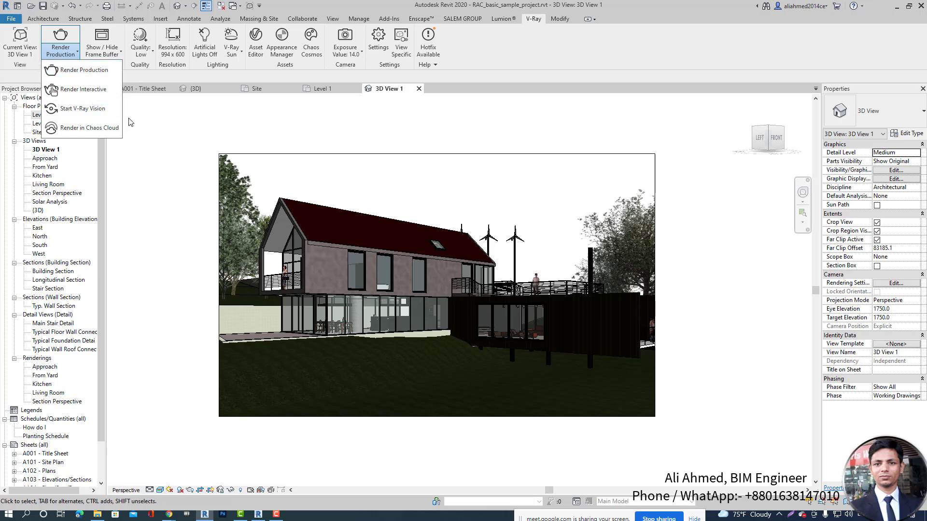
left_click(78, 91)
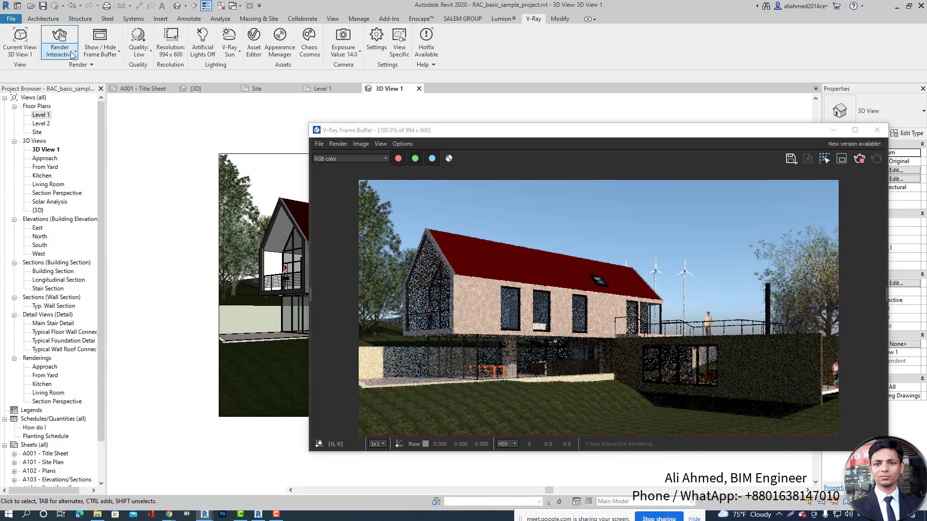
left_click(74, 51)
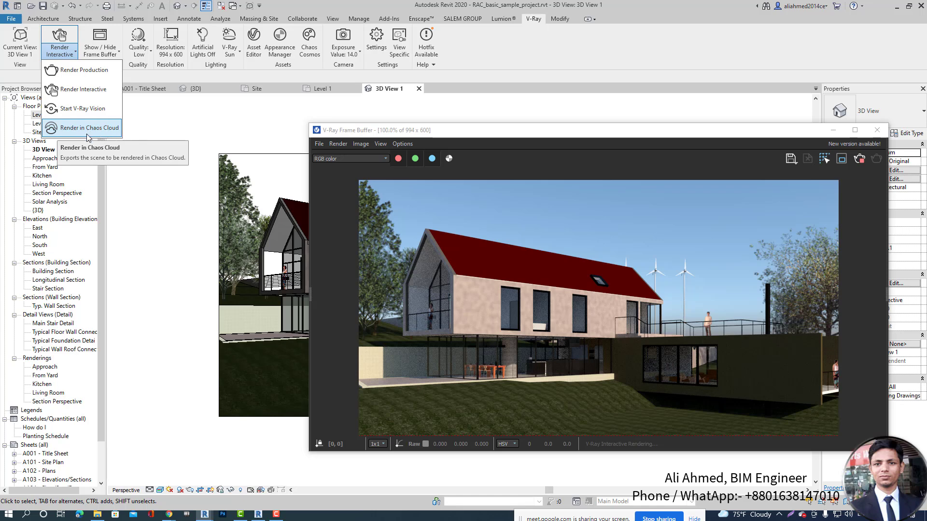
left_click(193, 132)
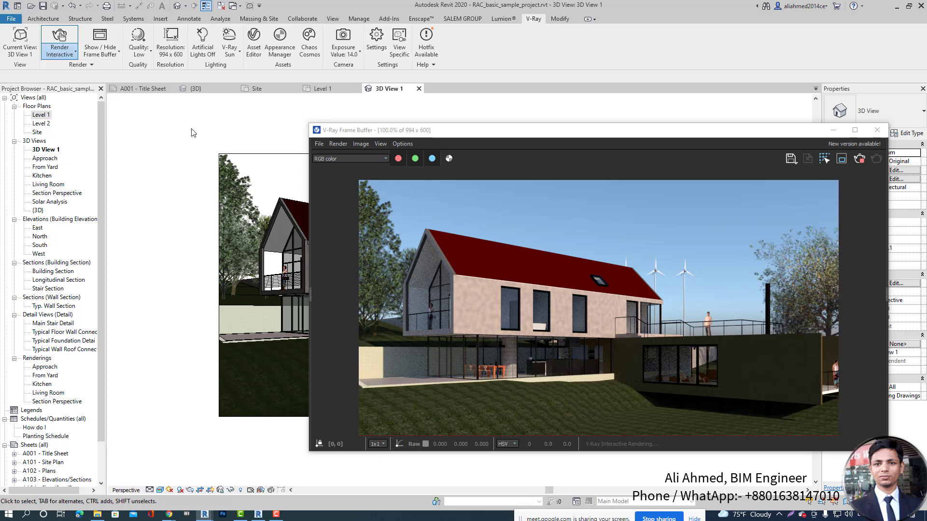
- Hide the V-Ray Frame Buffer window while the interactive render runs
left_click(119, 52)
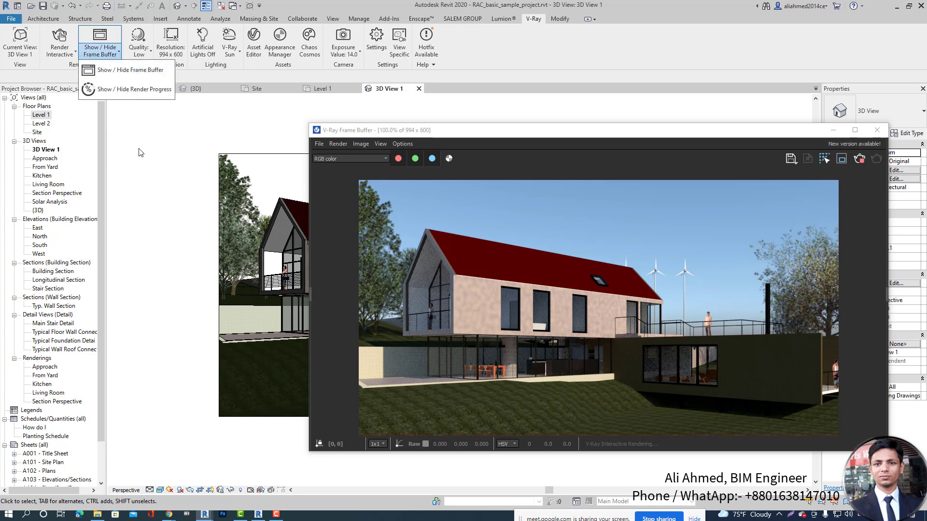
left_click(117, 70)
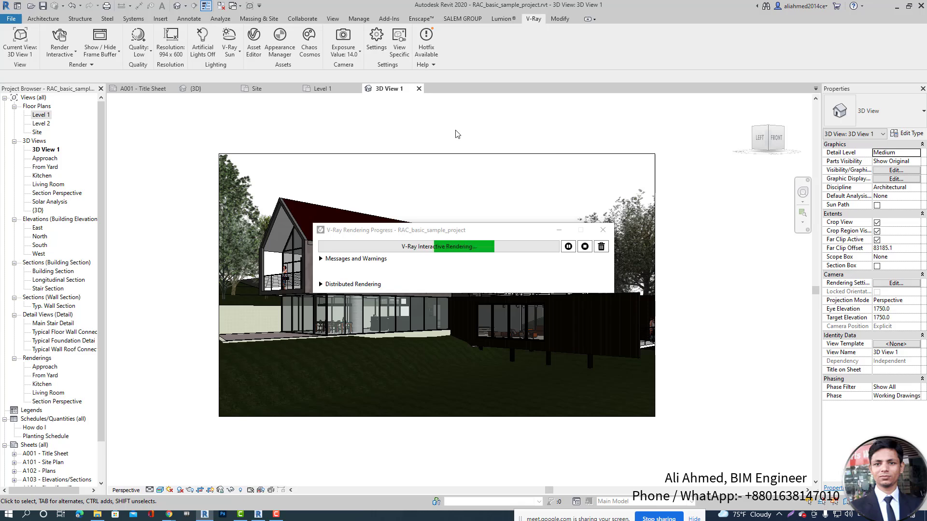
- Show the V-Ray Frame Buffer and the render progress window, and move the progress window off the rendered image
left_click(119, 53)
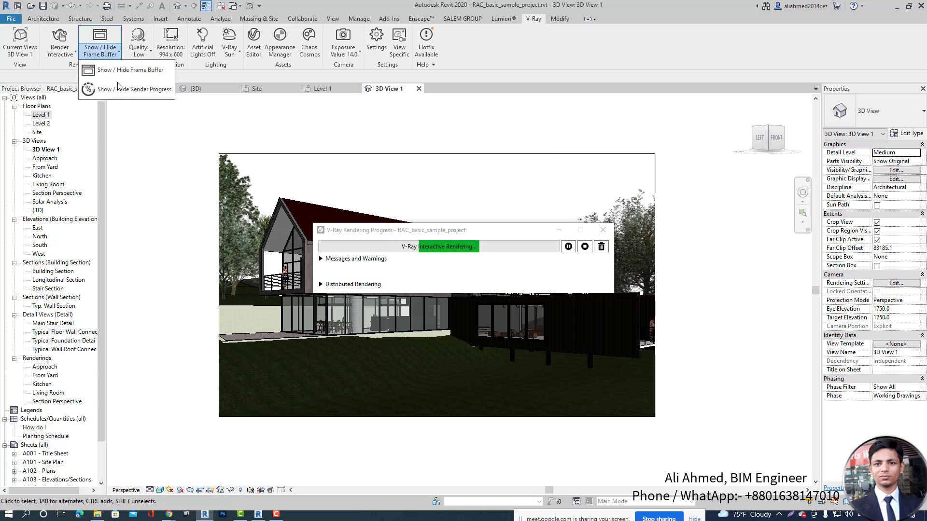
left_click(106, 77)
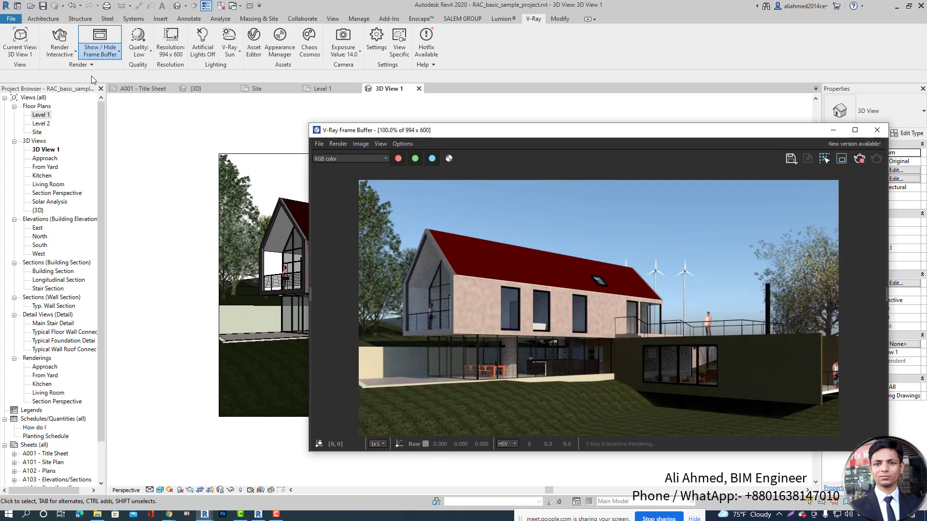
left_click(114, 54)
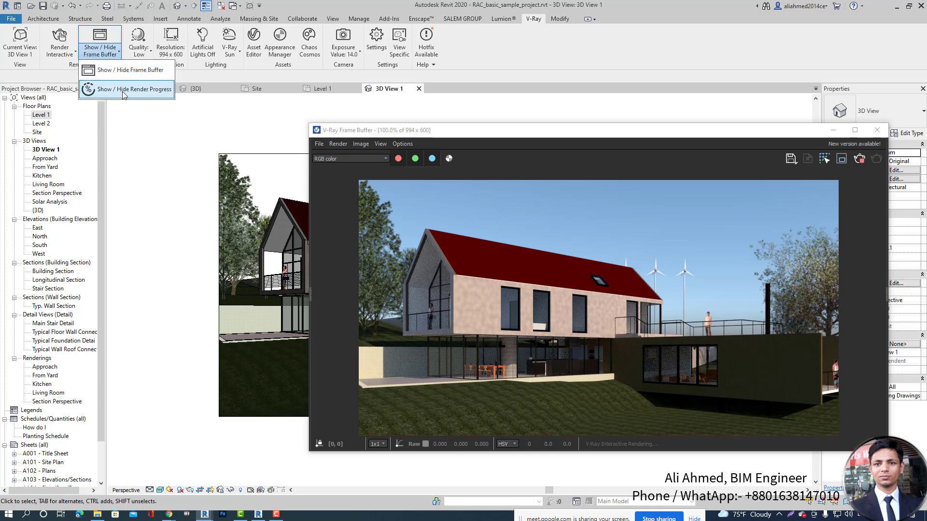
left_click(124, 91)
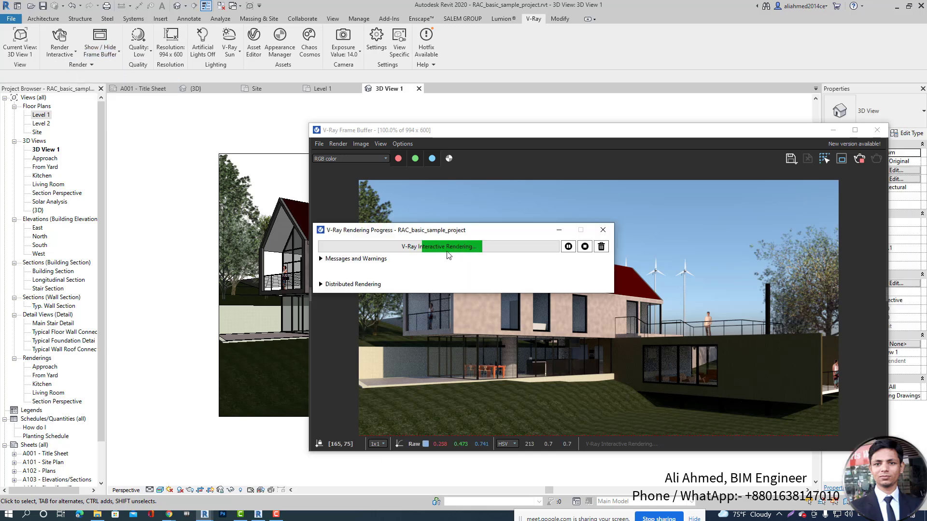
left_click_drag(457, 231, 281, 223)
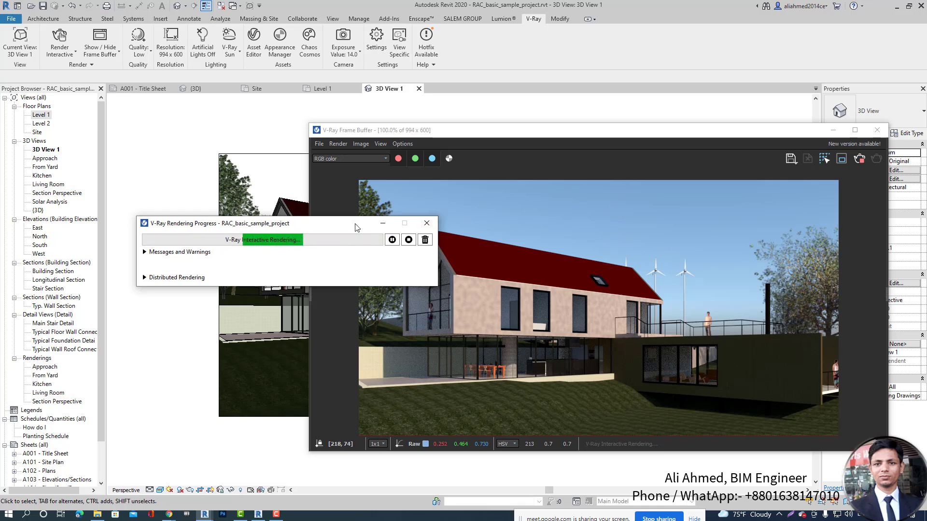
- Hide the render progress window and reposition the V-Ray Frame Buffer so the camera view is partly exposed
left_click(111, 57)
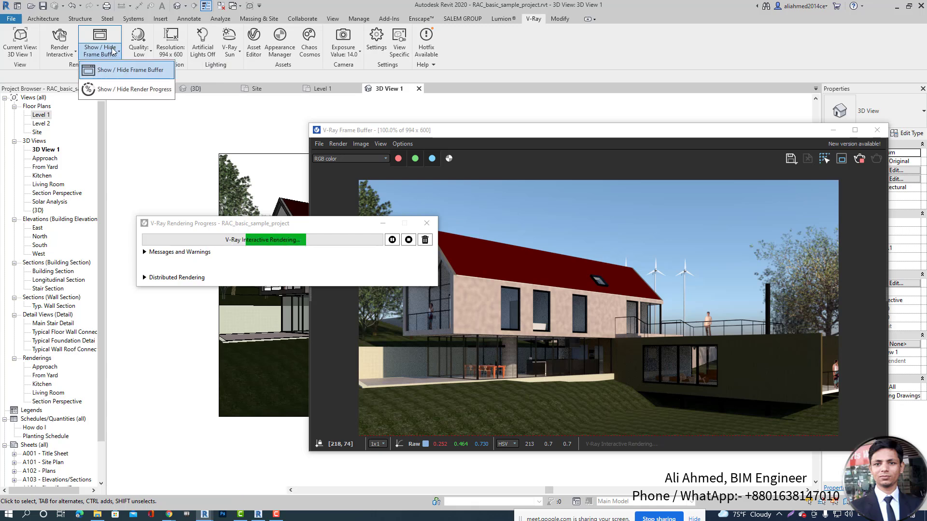
left_click(111, 89)
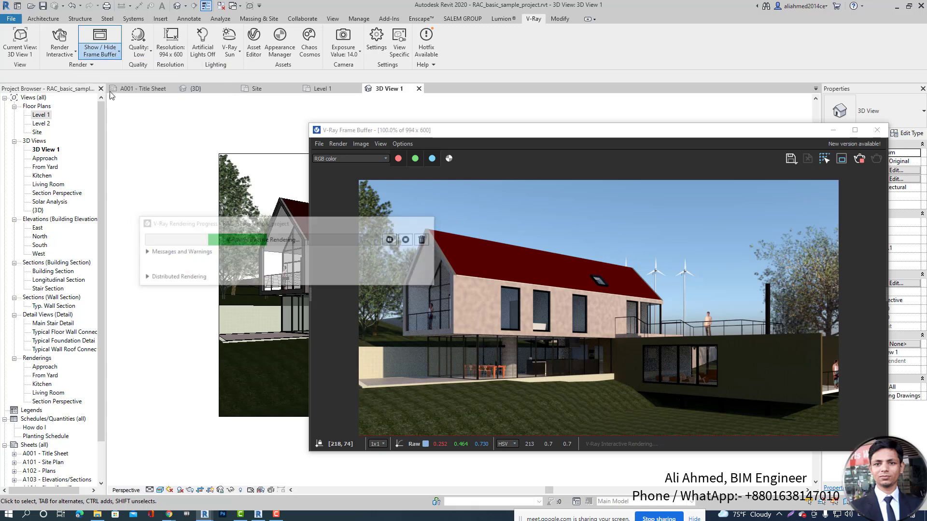
left_click(117, 54)
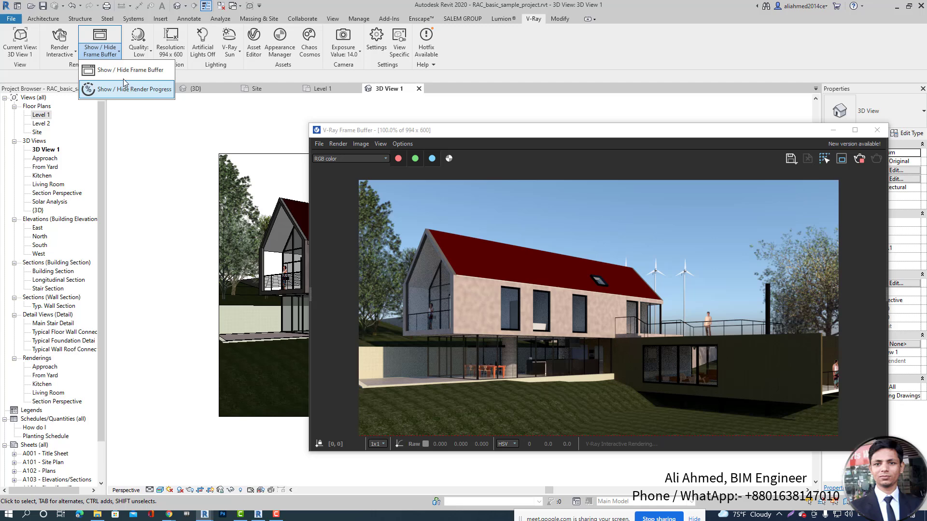
left_click(117, 52)
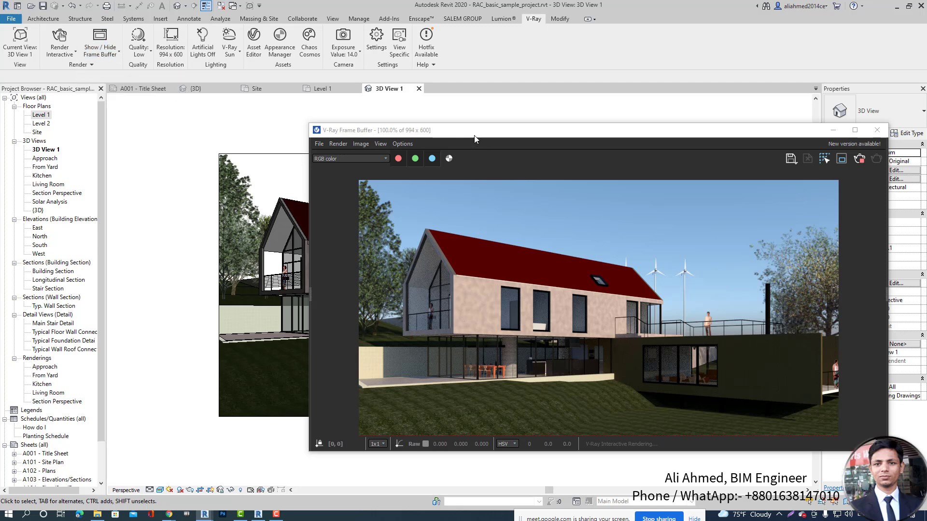
left_click_drag(475, 135, 502, 121)
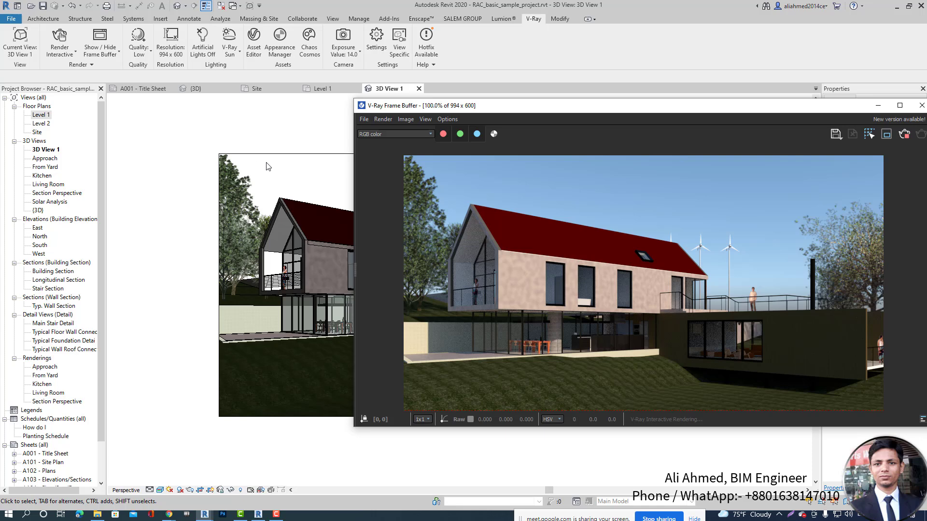
- Examine the additional V-Ray render commands, Batch Render and Export V-Ray Scene
left_click(92, 65)
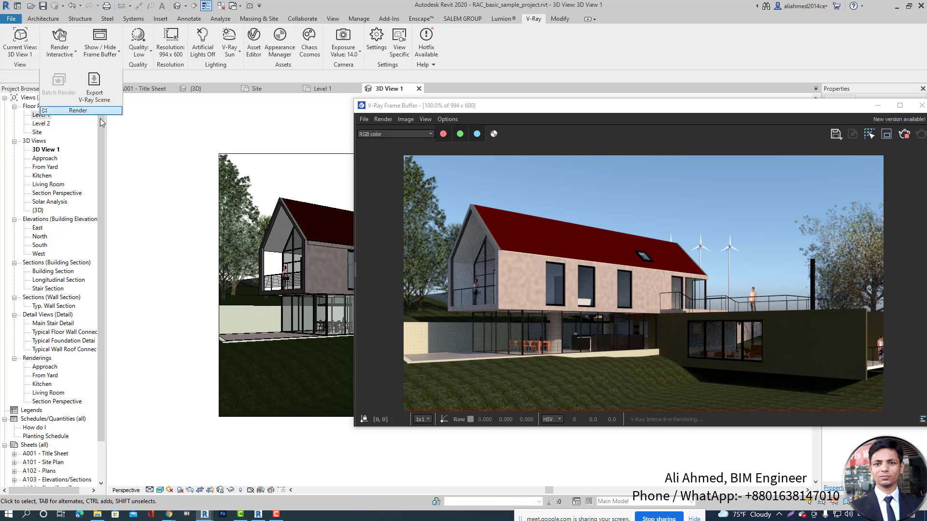
left_click(93, 65)
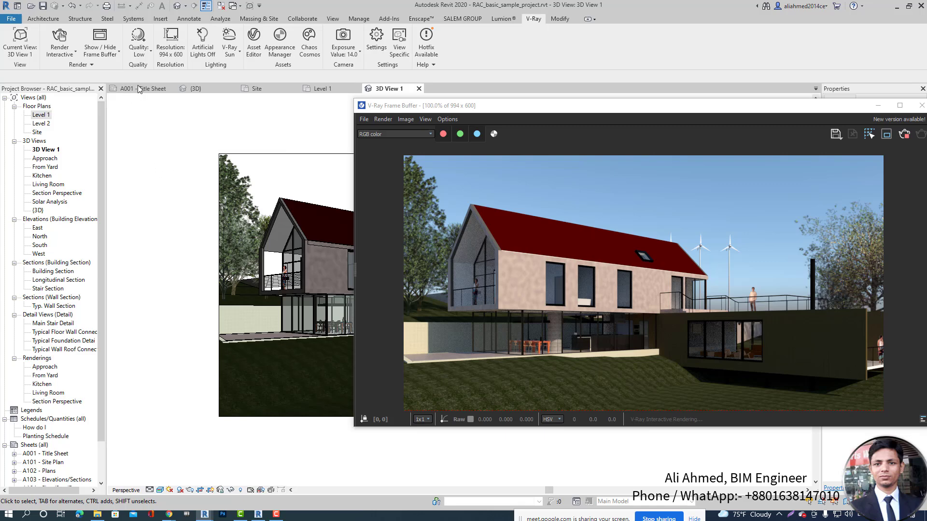
left_click(92, 64)
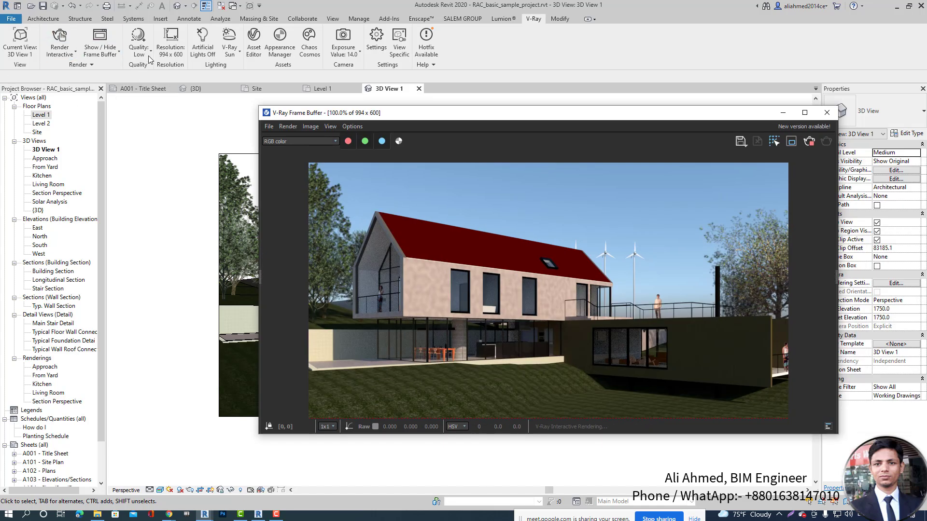
- Examine the available V-Ray render quality presets from Low to High+
left_click(150, 54)
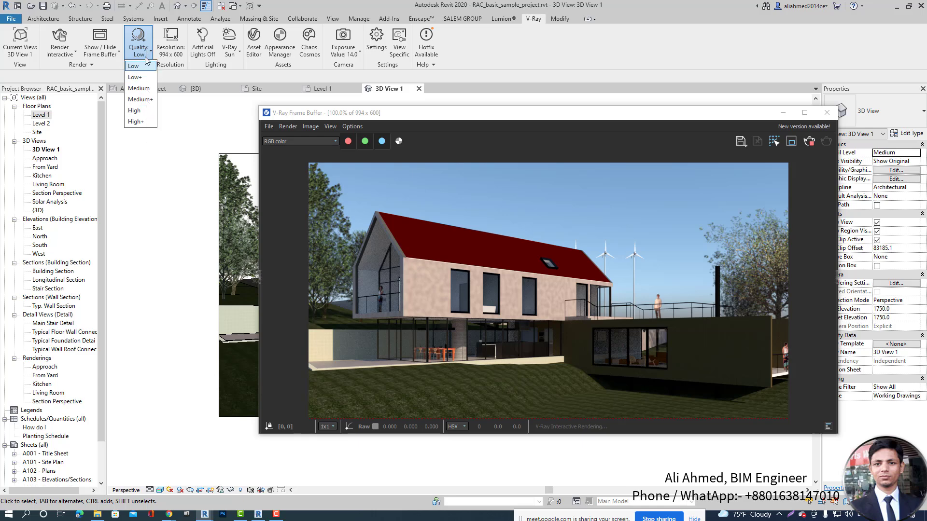
key("Down")
key("Down")
key("Down")
key("Down")
left_click(147, 52)
left_click(147, 54)
left_click(151, 54)
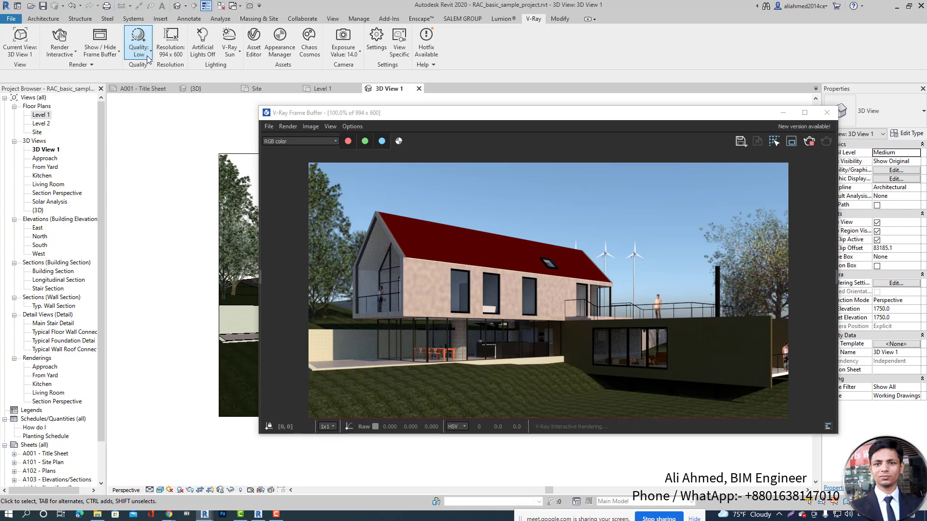
left_click(147, 57)
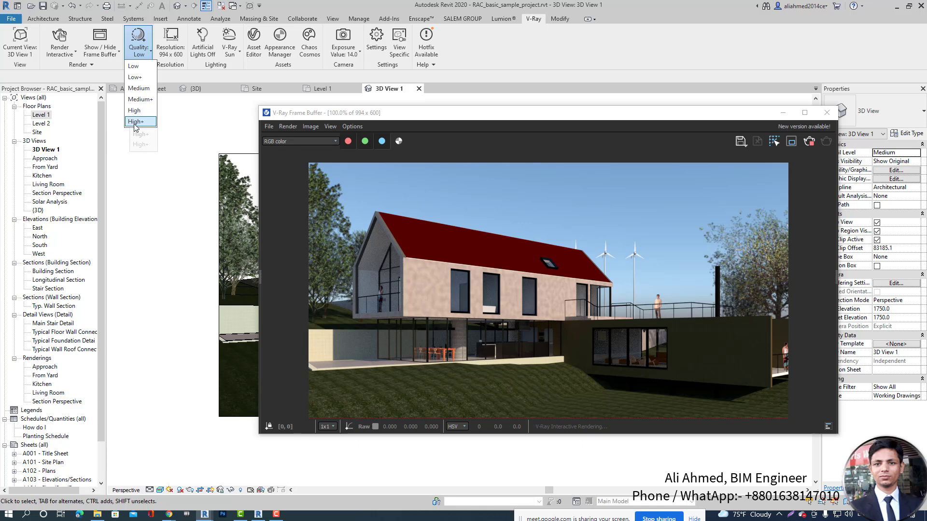
left_click(174, 77)
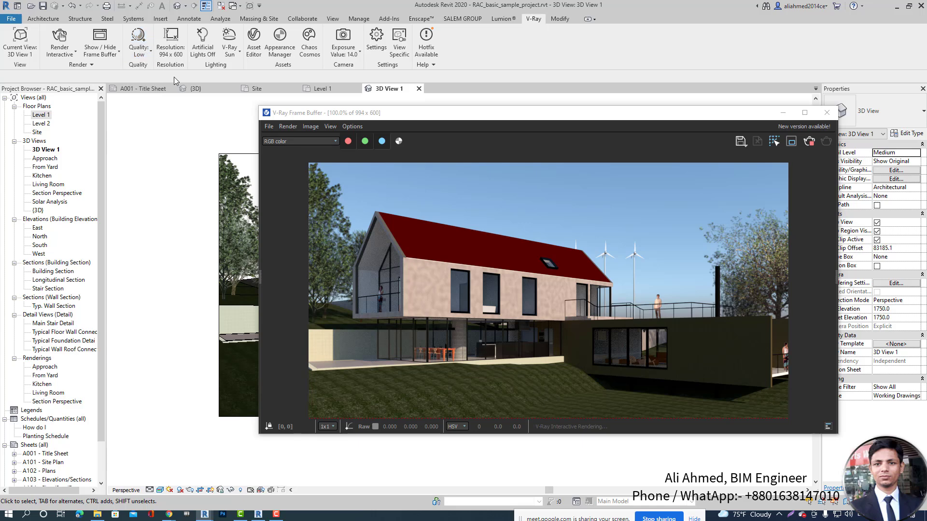
left_click(149, 52)
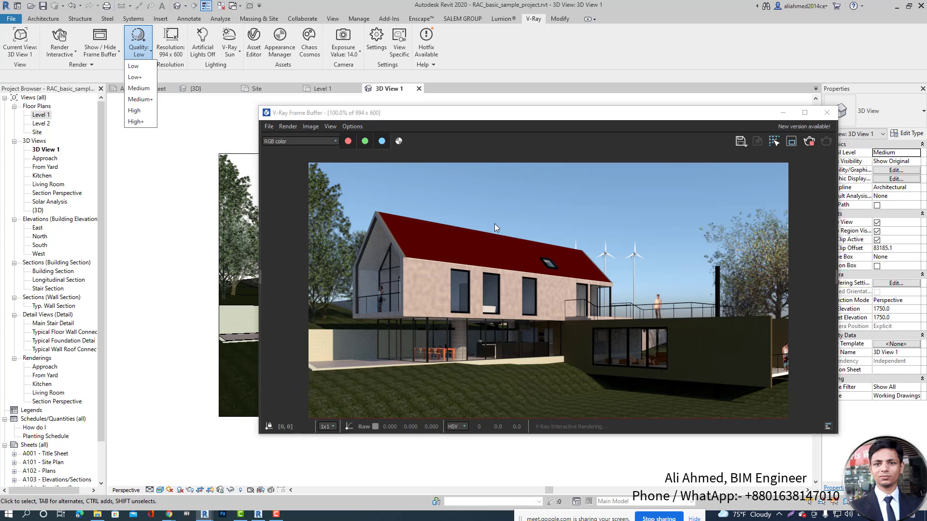
left_click(150, 67)
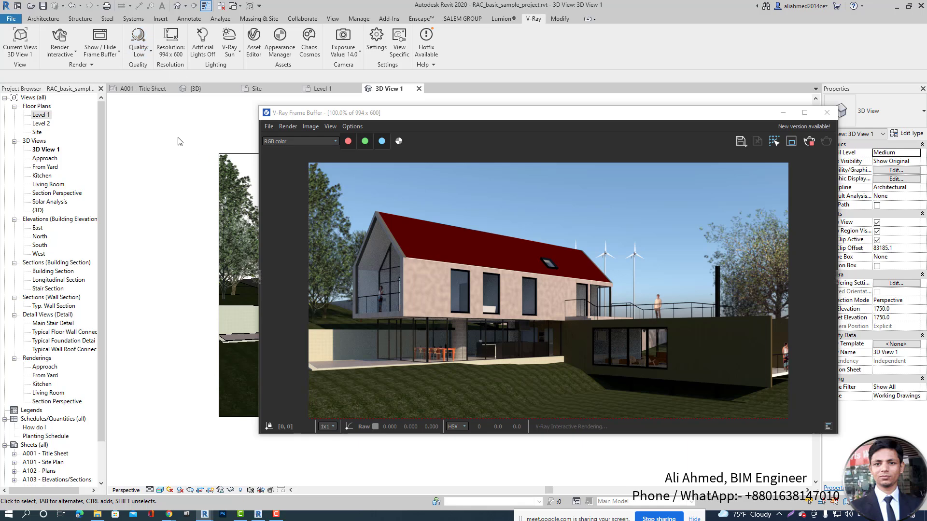
- Open the V-Ray resolution settings and arrange them beside the Frame Buffer without overlap
left_click(173, 46)
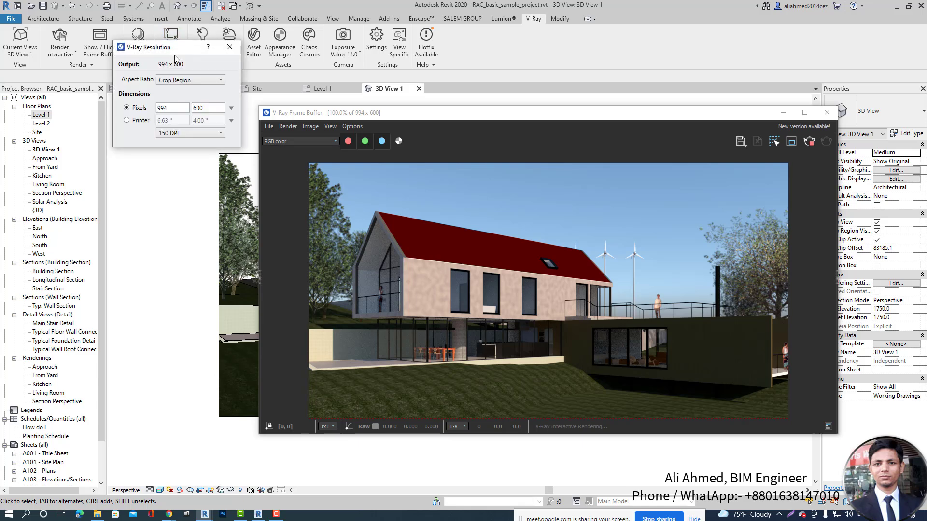
left_click_drag(181, 51, 149, 87)
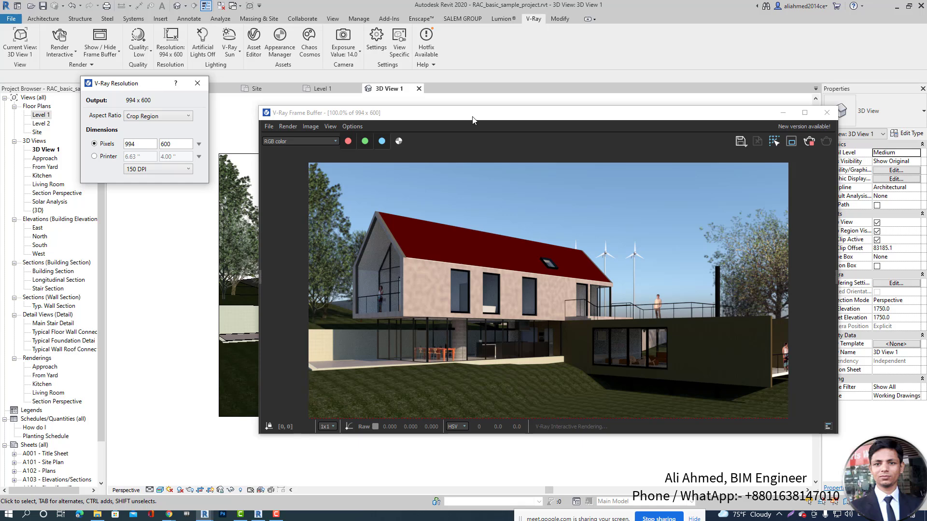
left_click_drag(446, 118, 468, 89)
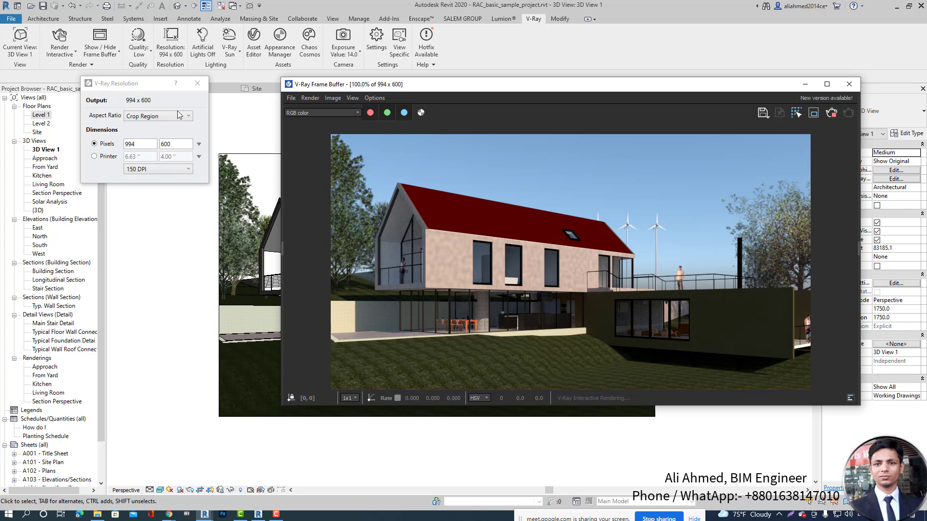
left_click_drag(493, 90, 534, 83)
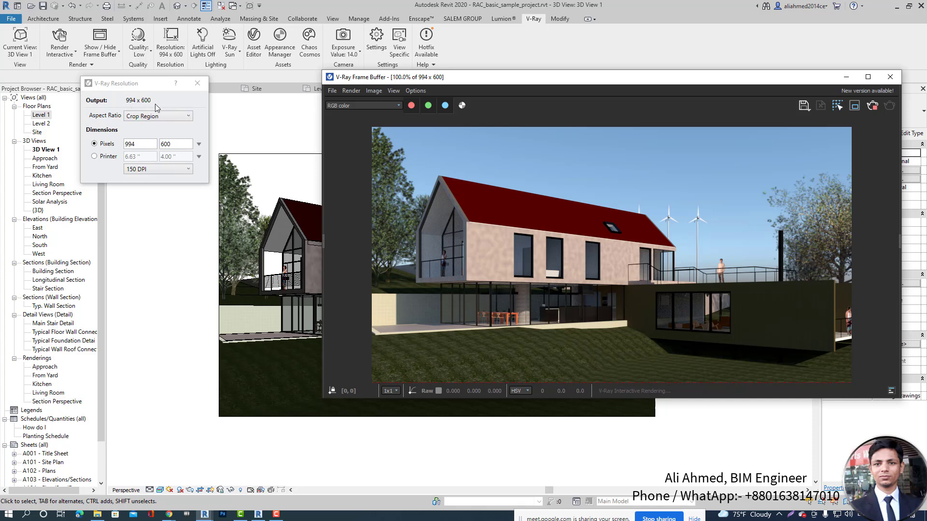
- Set the render aspect ratio to 16:9 - Widescreen and restart the interactive render with that output size
left_click(189, 112)
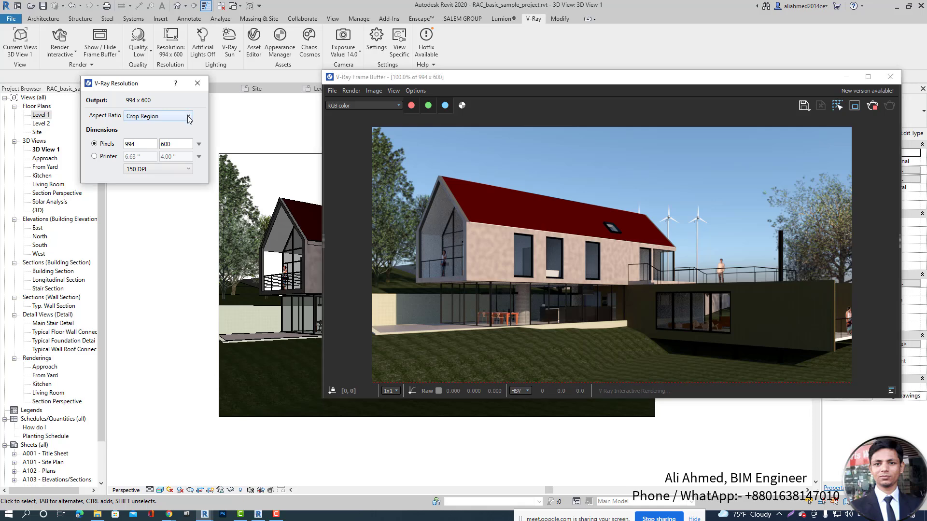
left_click(188, 117)
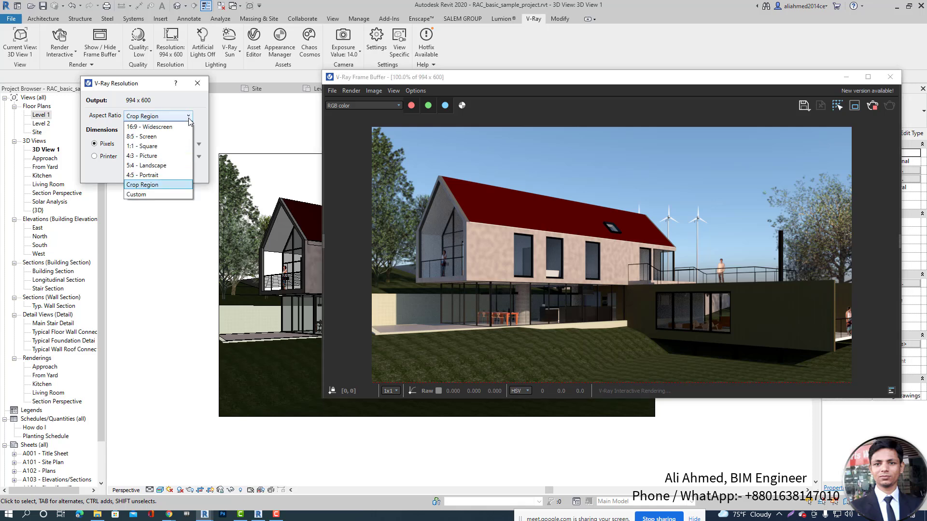
left_click(161, 127)
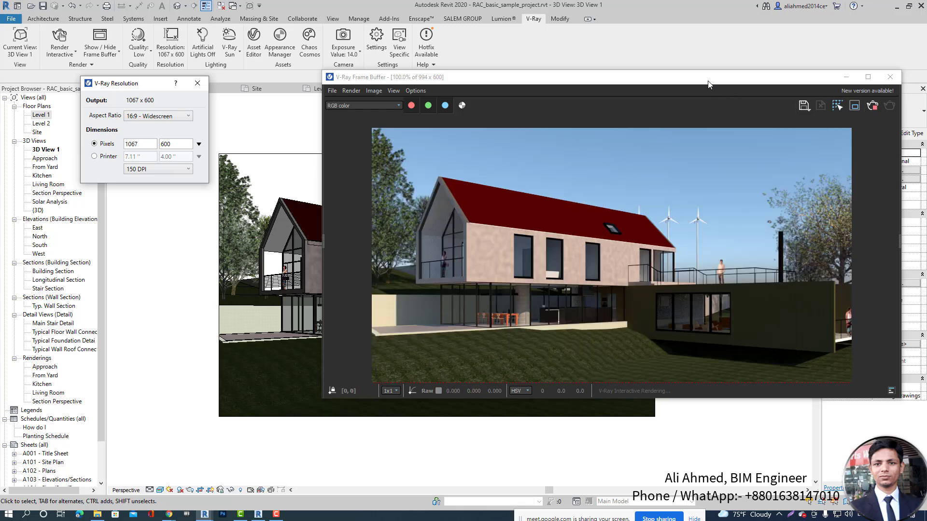
left_click_drag(692, 74, 657, 64)
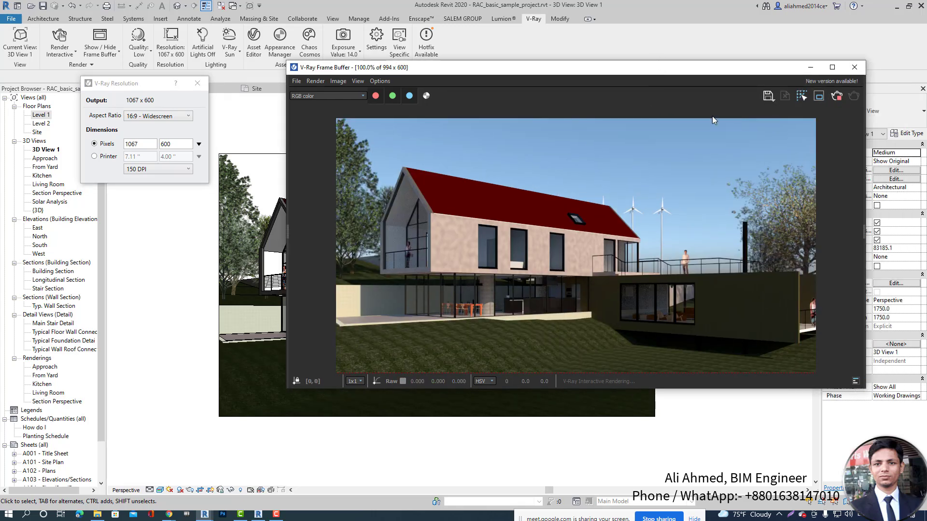
left_click(837, 97)
left_click(853, 97)
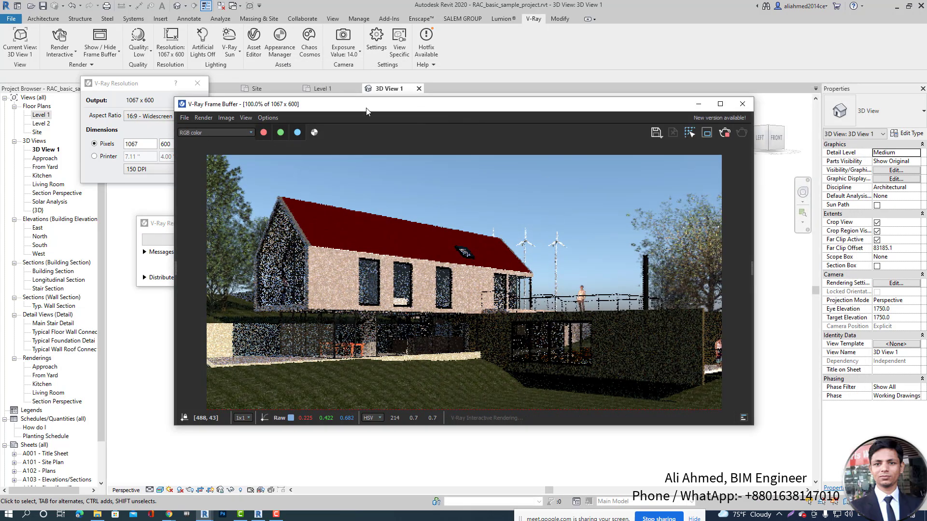
left_click_drag(420, 105, 488, 94)
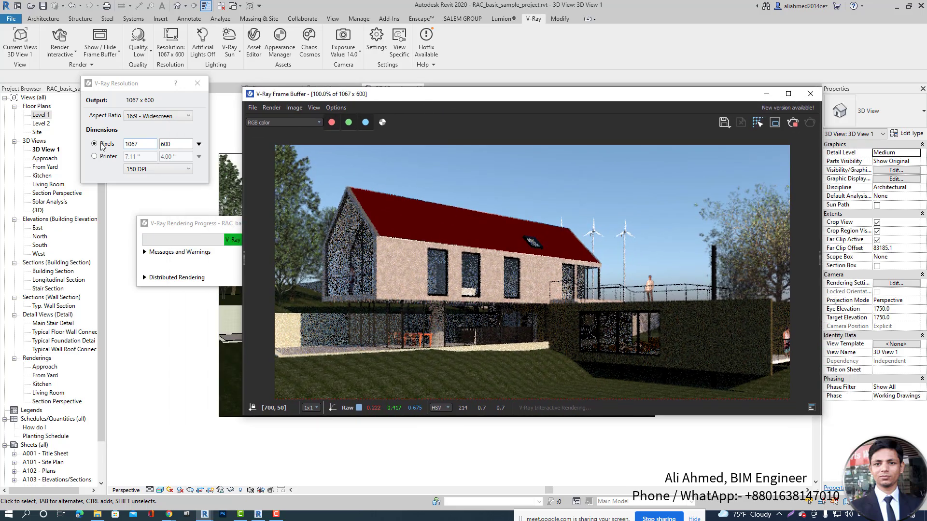
- Set the render aspect ratio to 8:5 - Screen and restart the interactive render with that output size
left_click(180, 114)
left_click(181, 120)
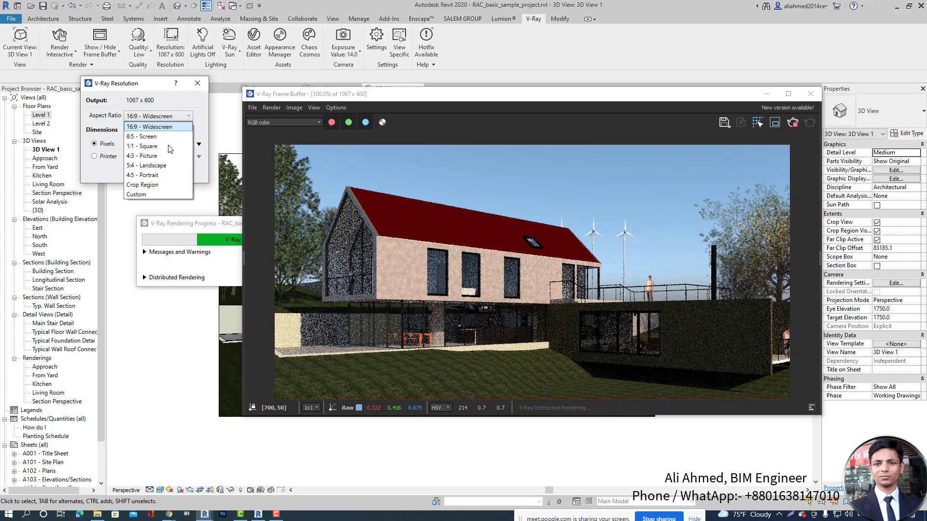
left_click(147, 138)
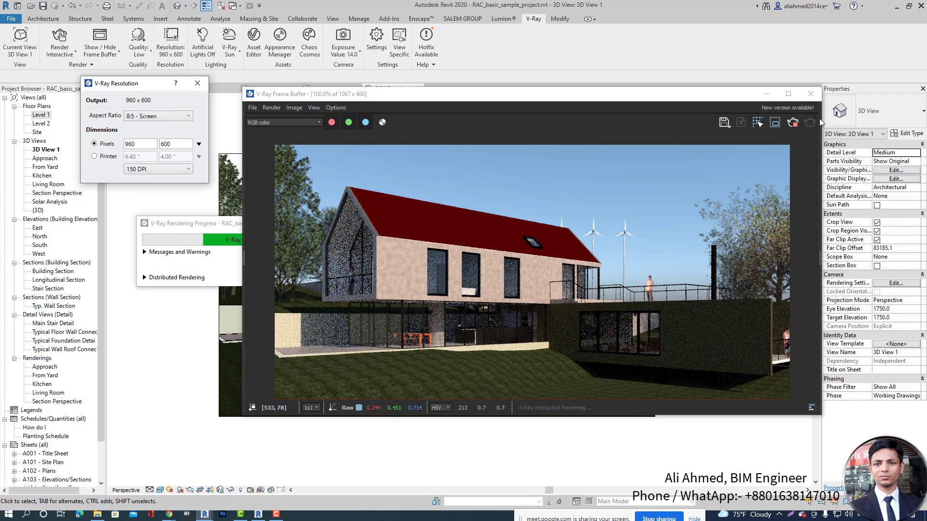
left_click(793, 122)
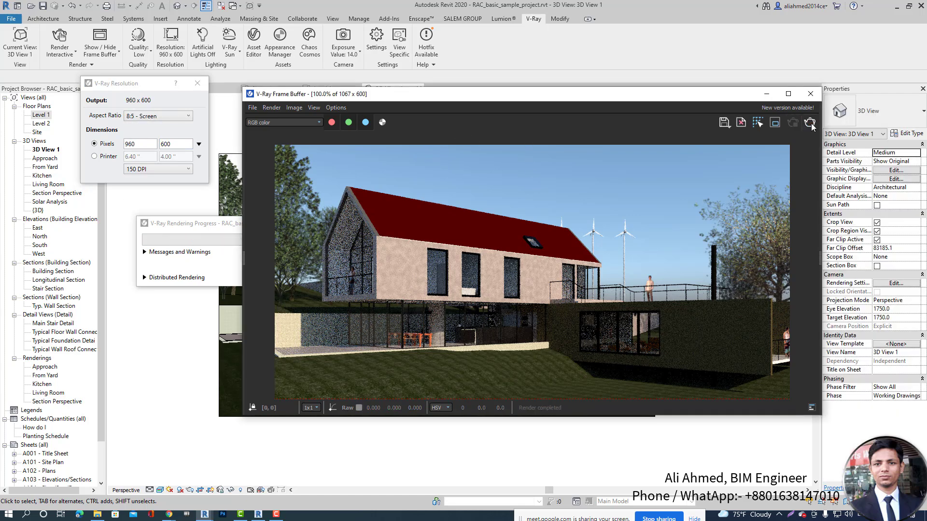
left_click(806, 127)
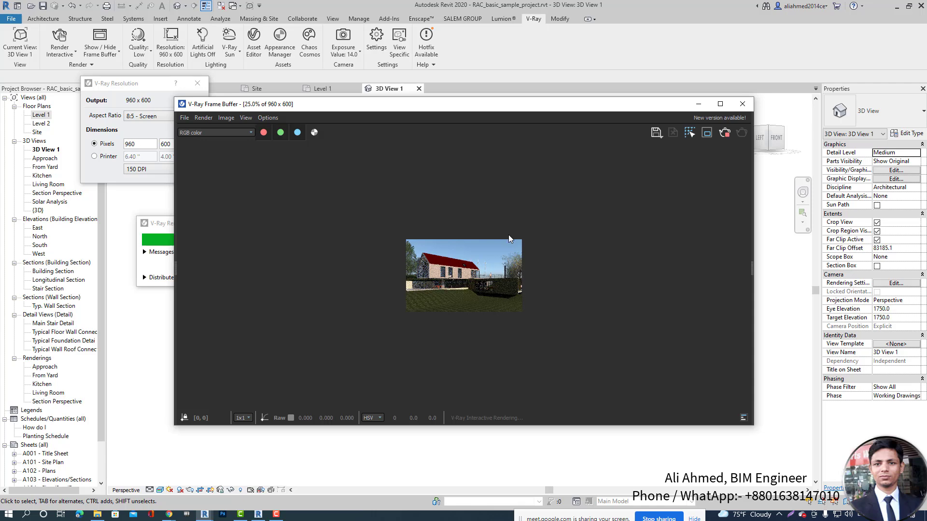
scroll(468, 294, "down", 1)
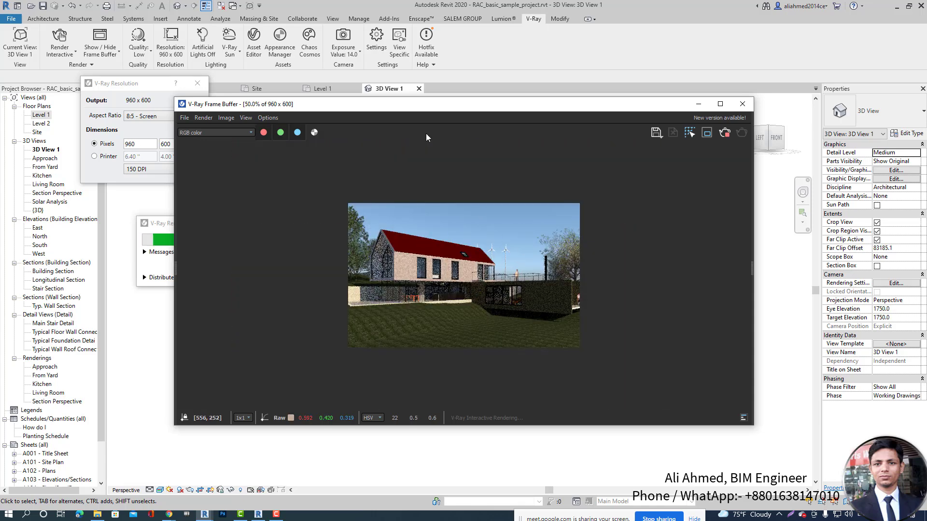
left_click_drag(403, 111, 490, 108)
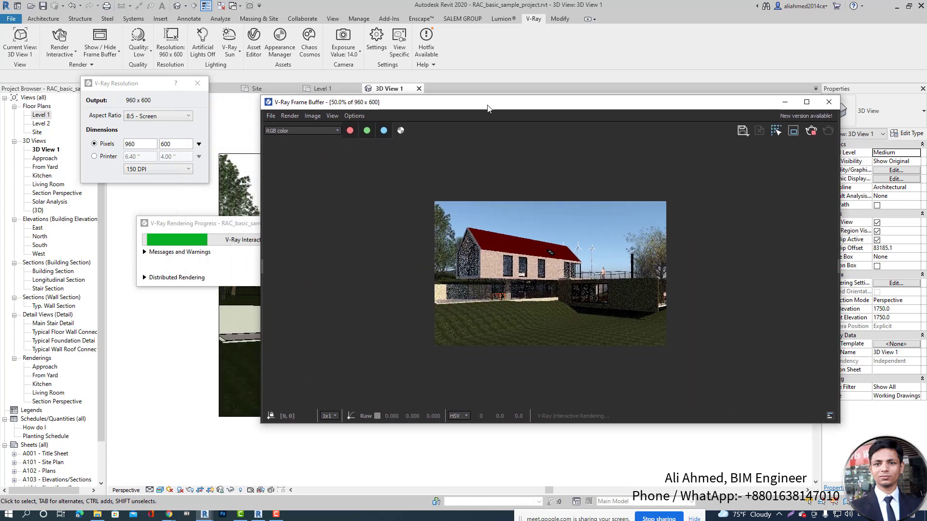
- Set the render aspect ratio to 1:1 - Square and restart the interactive render, keeping the Frame Buffer clear of the resolution settings
left_click(181, 116)
left_click(179, 116)
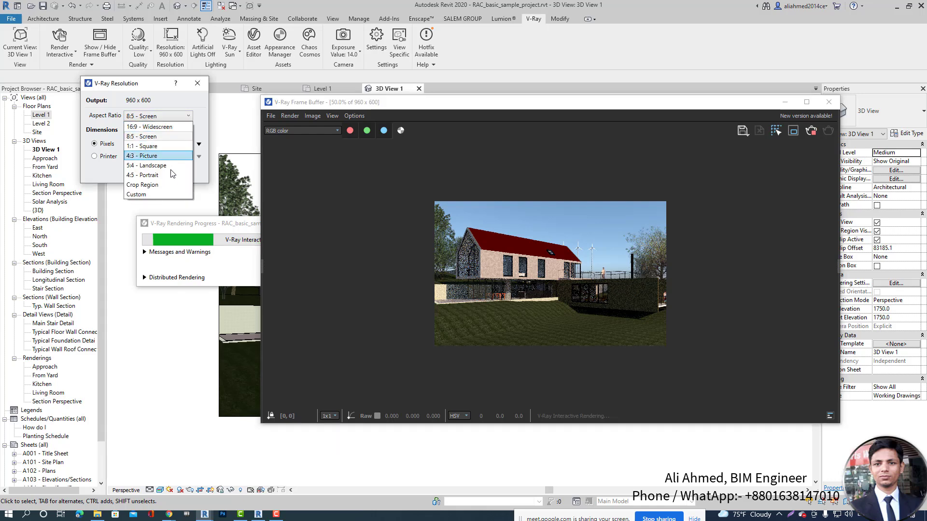
left_click(145, 145)
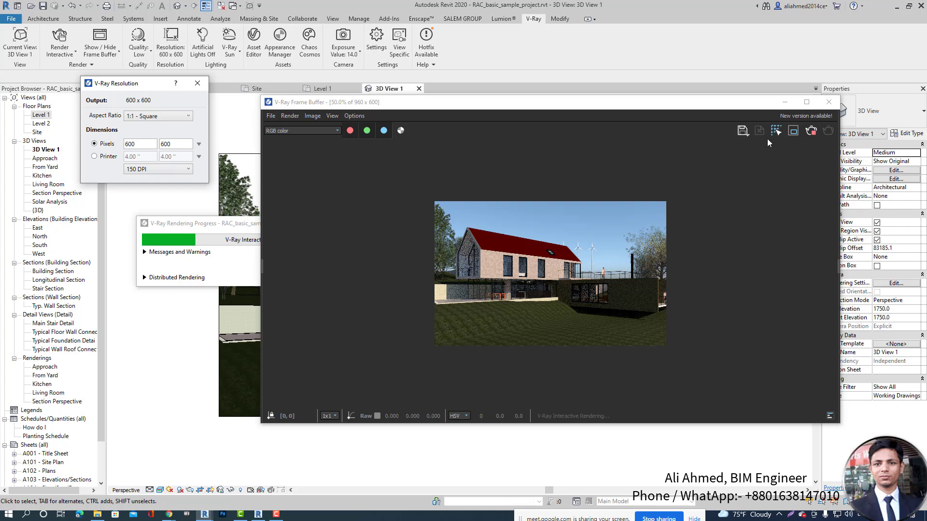
left_click(811, 133)
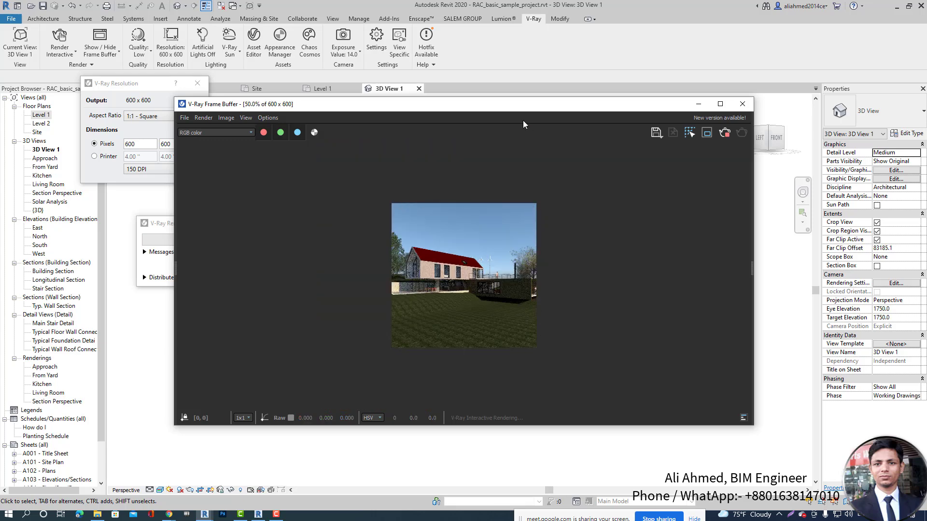
left_click_drag(529, 100, 602, 90)
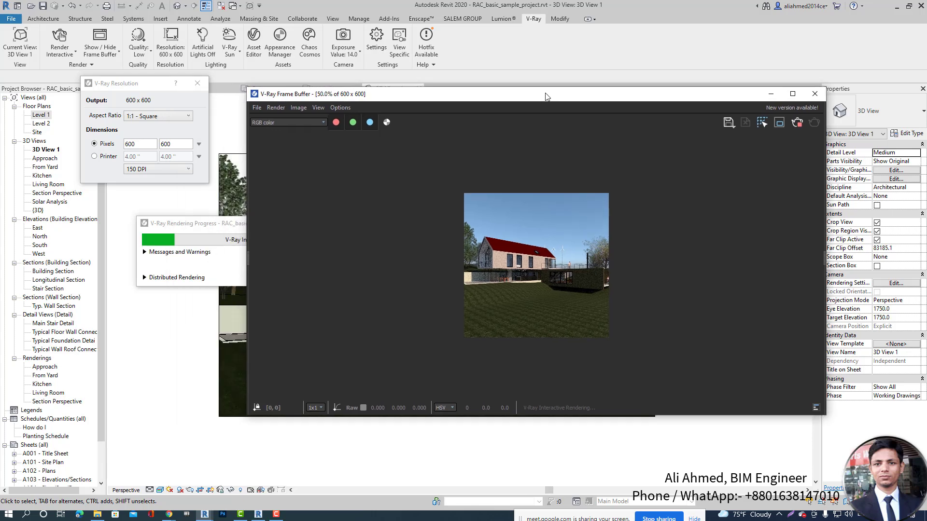
- Switch the render aspect ratio to Custom to expose its width and height ratio values
left_click(185, 131)
left_click(186, 116)
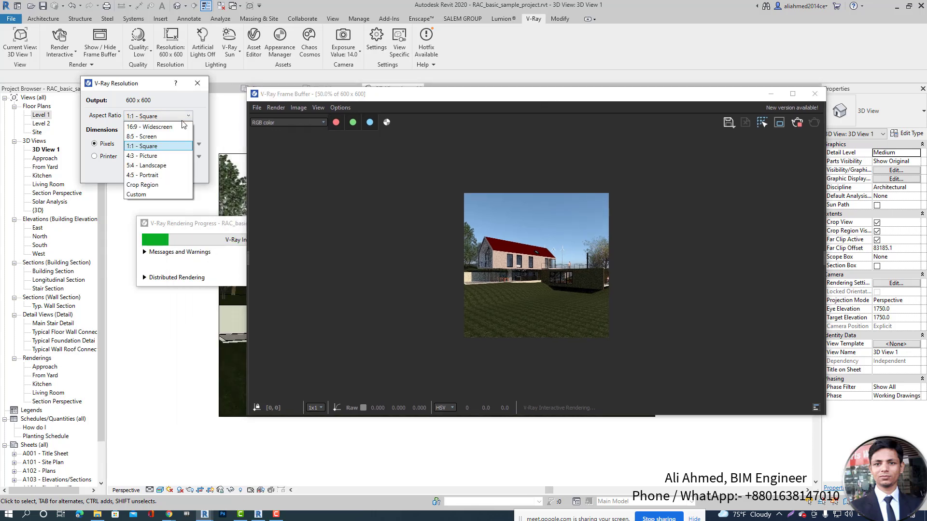
left_click(145, 194)
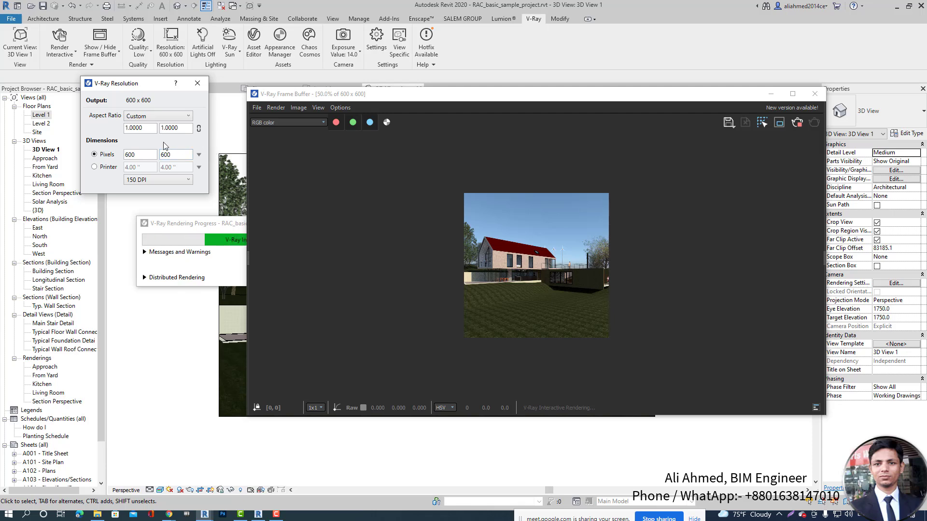
- Set the aspect ratio back to 16:9 - Widescreen, restart the interactive render and move the Frame Buffer off the resolution settings
left_click(189, 117)
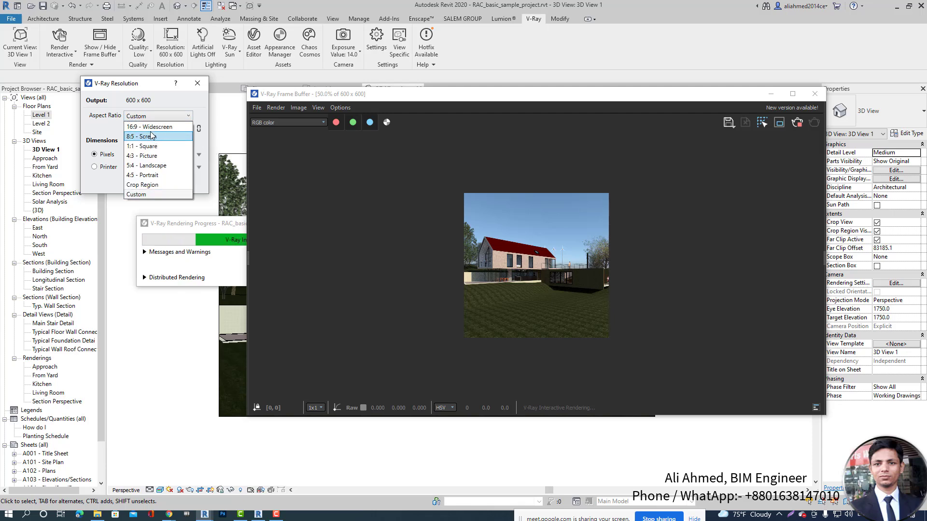
left_click(149, 128)
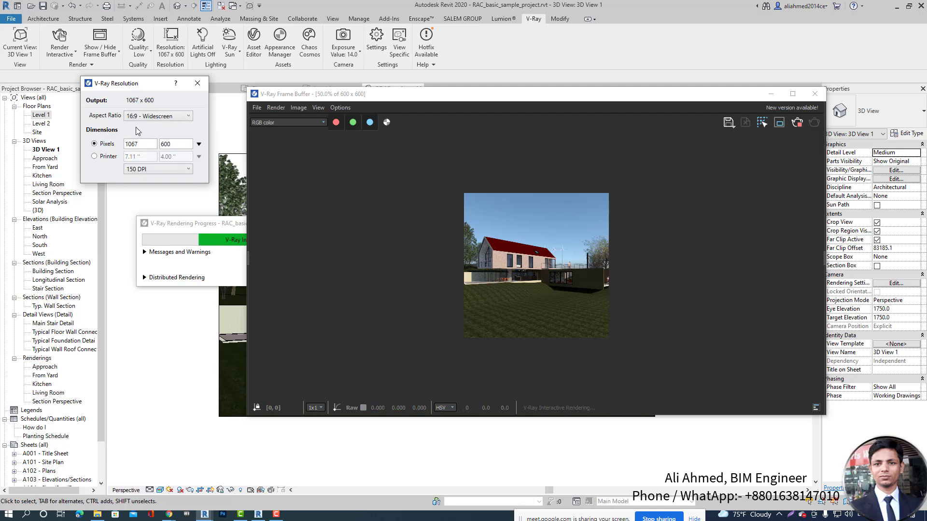
scroll(582, 246, "up", 1)
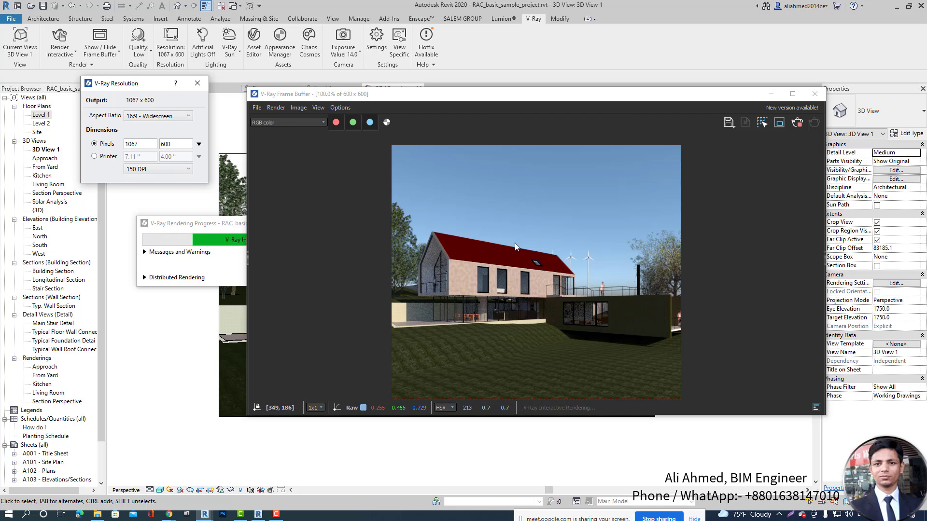
scroll(574, 258, "down", 1)
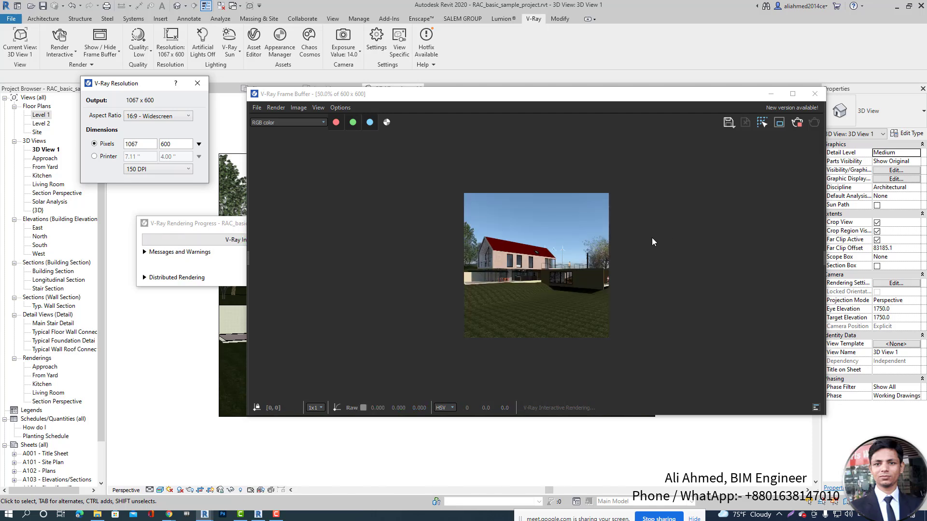
left_click(797, 124)
left_click(813, 124)
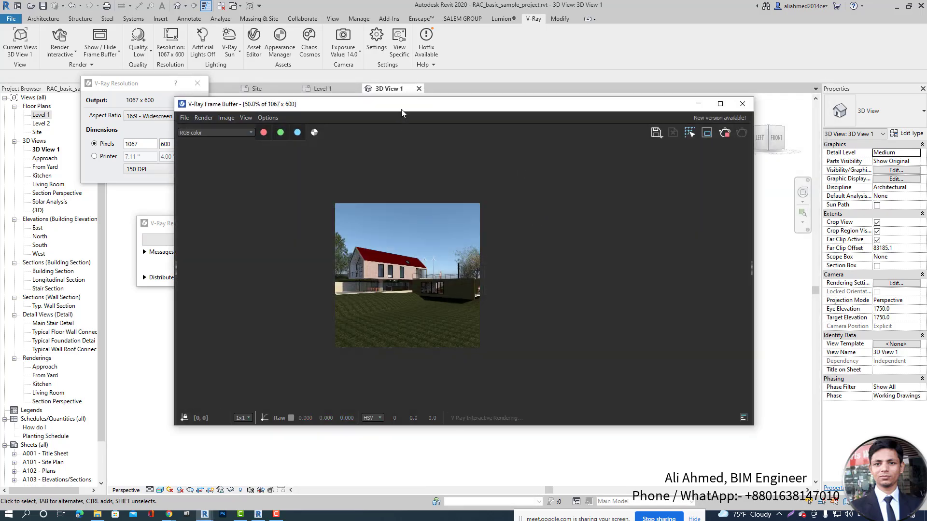
left_click_drag(402, 105, 547, 98)
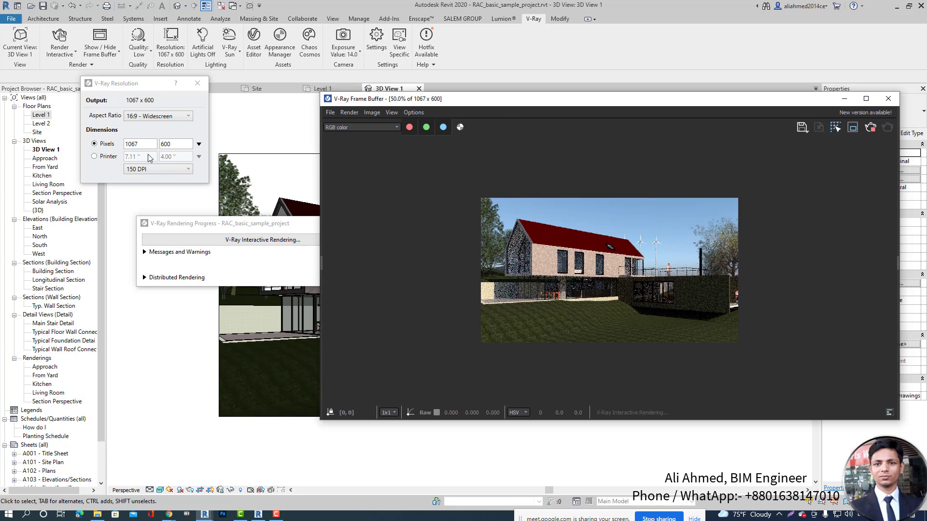
- Move the V-Ray Resolution and Rendering Progress windows clear of each other and of the Frame Buffer
left_click(146, 103)
left_click_drag(140, 83, 128, 96)
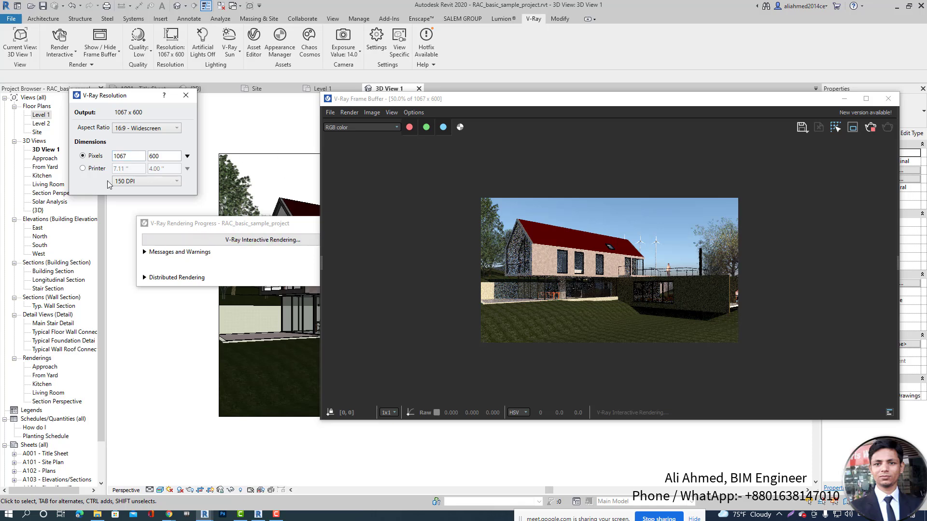
left_click_drag(260, 227, 130, 242)
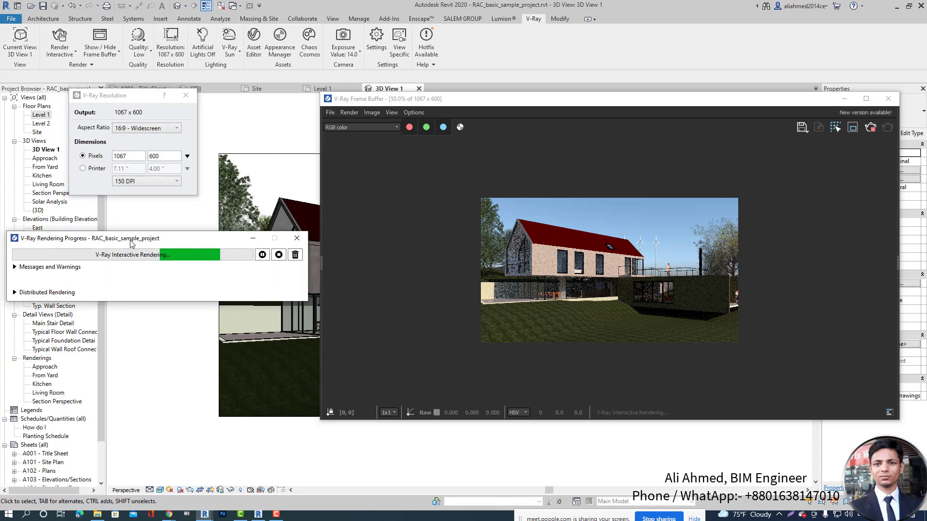
- Hide the render progress window and toggle the Frame Buffer off and on, placing it farther from the resolution settings
left_click(115, 55)
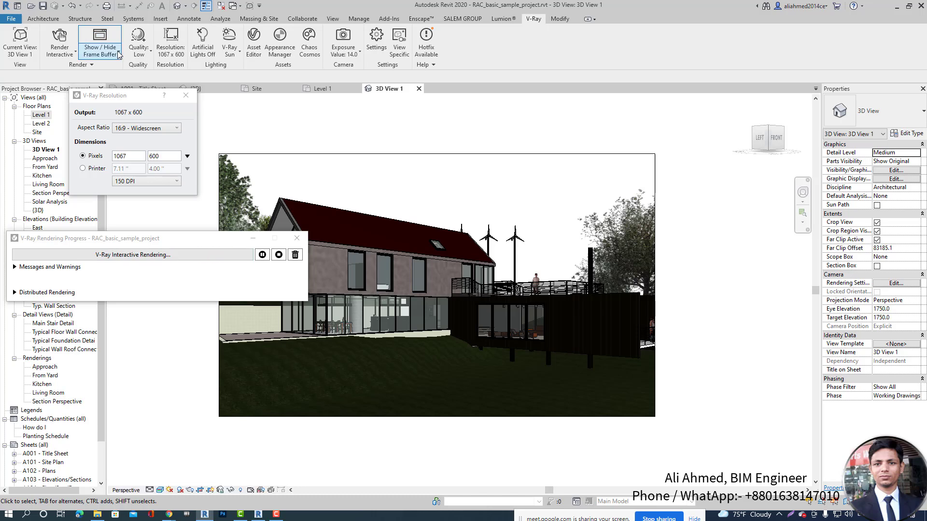
left_click(118, 53)
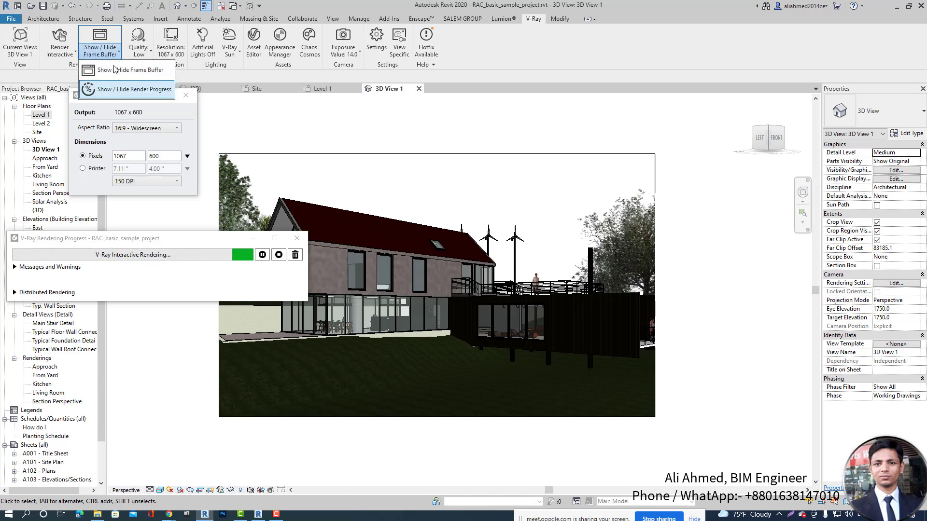
left_click(116, 90)
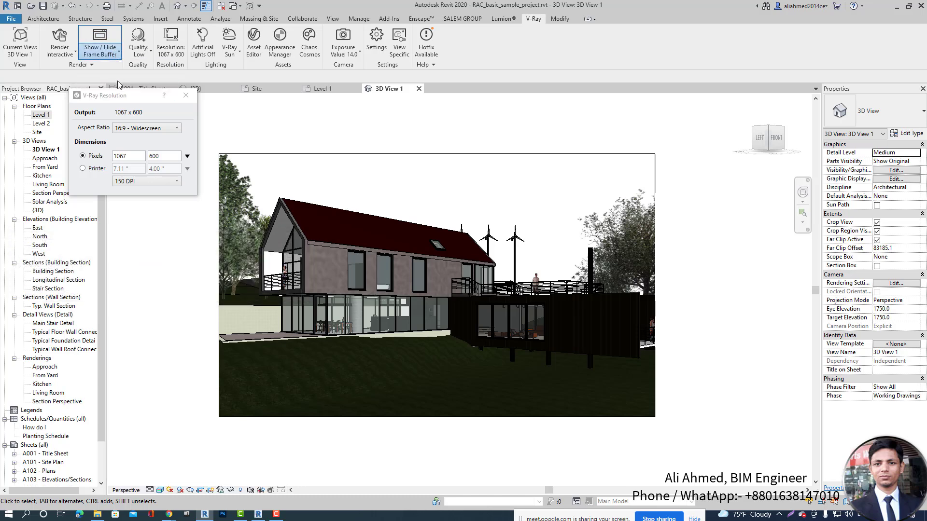
left_click(118, 54)
left_click(120, 80)
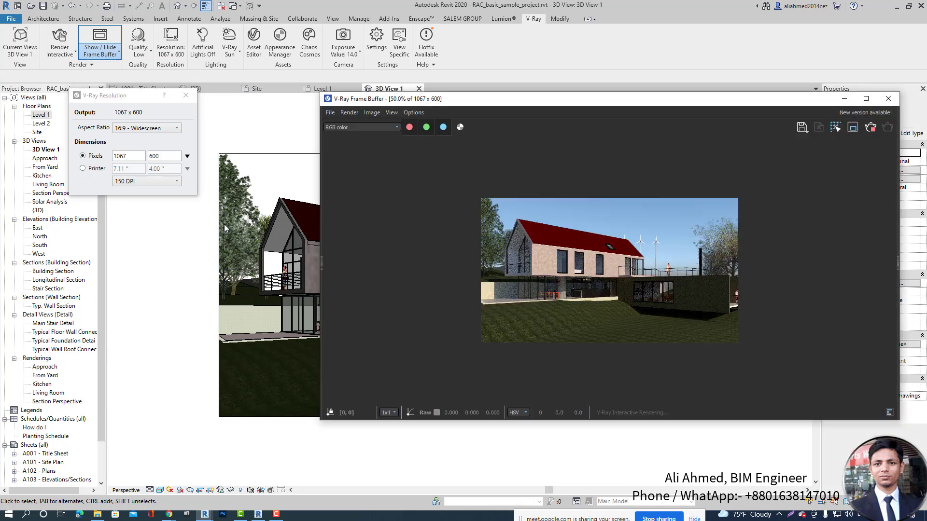
left_click_drag(477, 103, 533, 101)
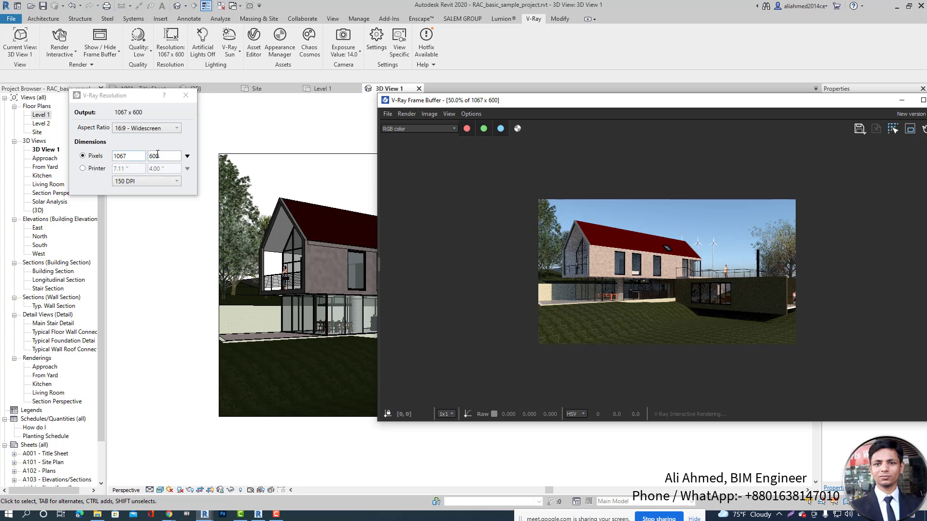
- Choose the 1600 x 900 preset as the render output size in pixels
left_click(189, 157)
left_click(187, 158)
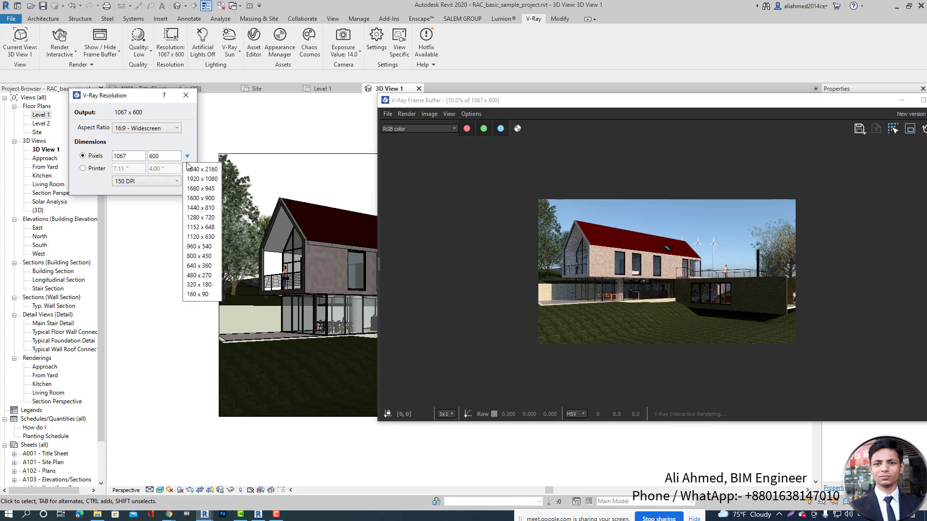
left_click(200, 198)
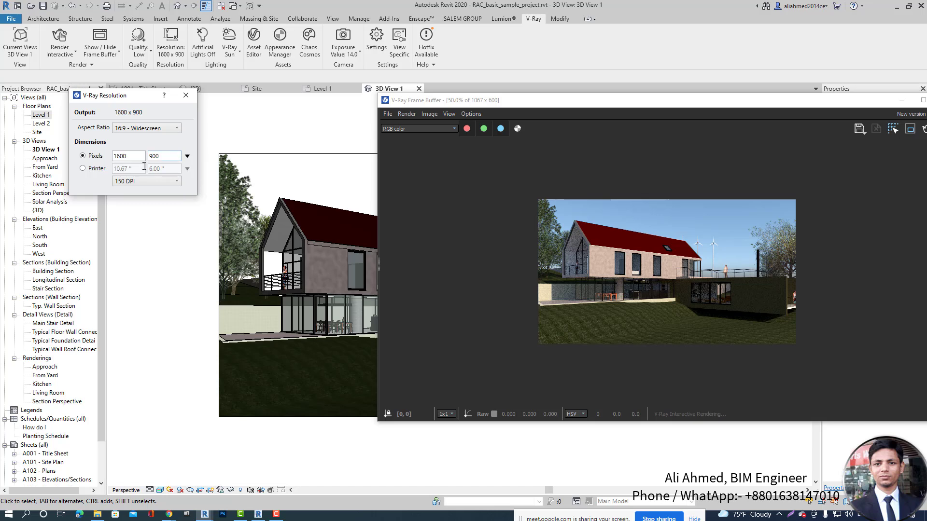
- Examine the printer DPI options for the output size, return to pixel dimensions and close the resolution settings
left_click(82, 168)
left_click(178, 182)
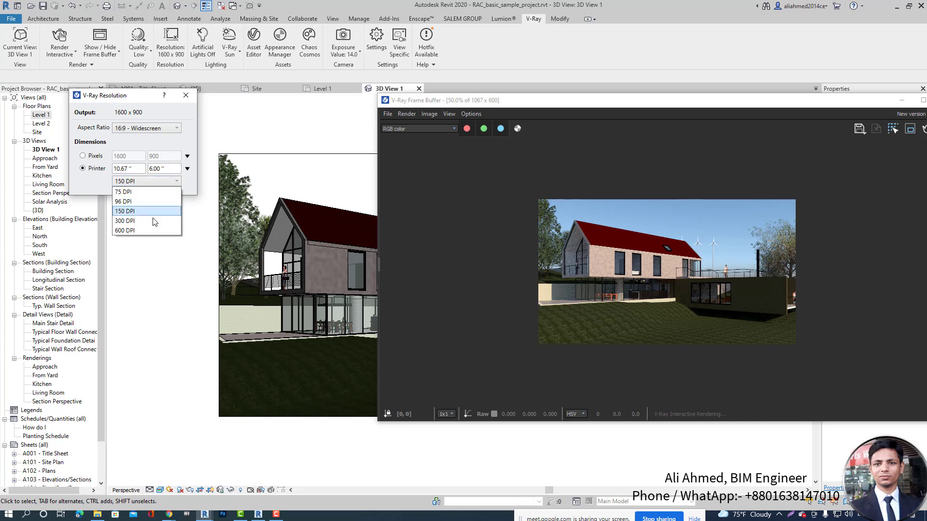
left_click(175, 181)
left_click(175, 181)
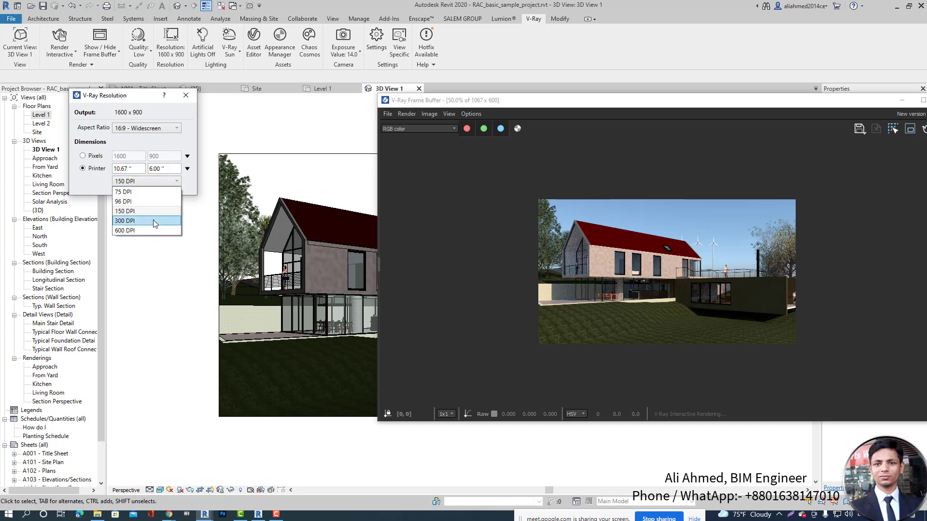
left_click(171, 180)
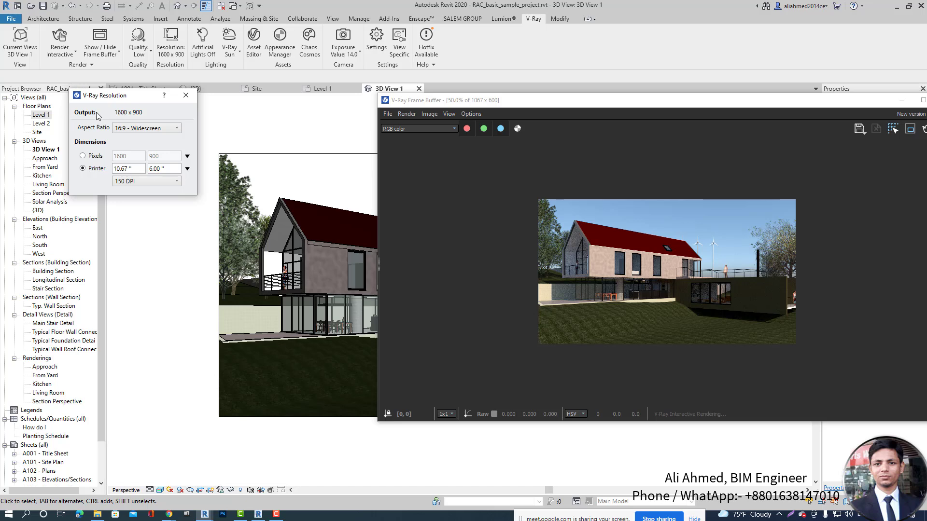
left_click(83, 156)
left_click(186, 95)
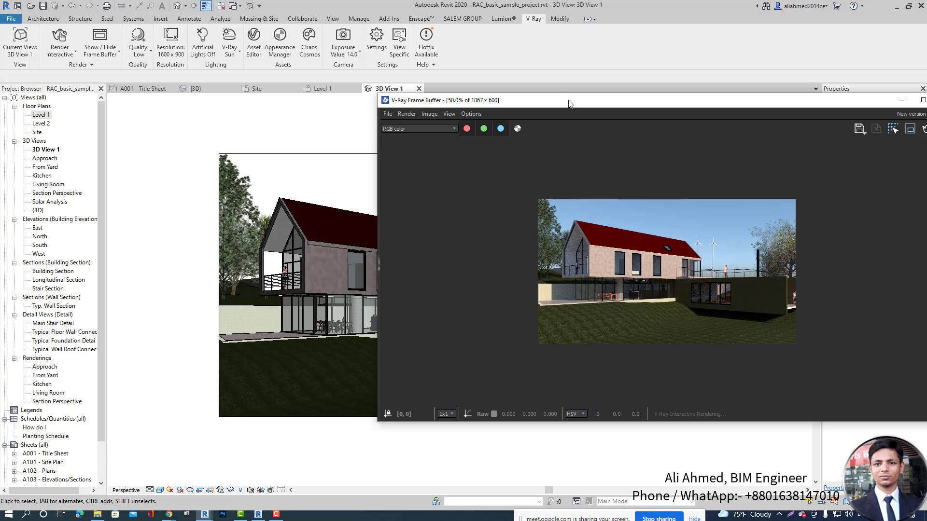
- Examine the available V-Ray render modes, including Render Production, Render Interactive, V-Ray Vision and Chaos Cloud
left_click(62, 51)
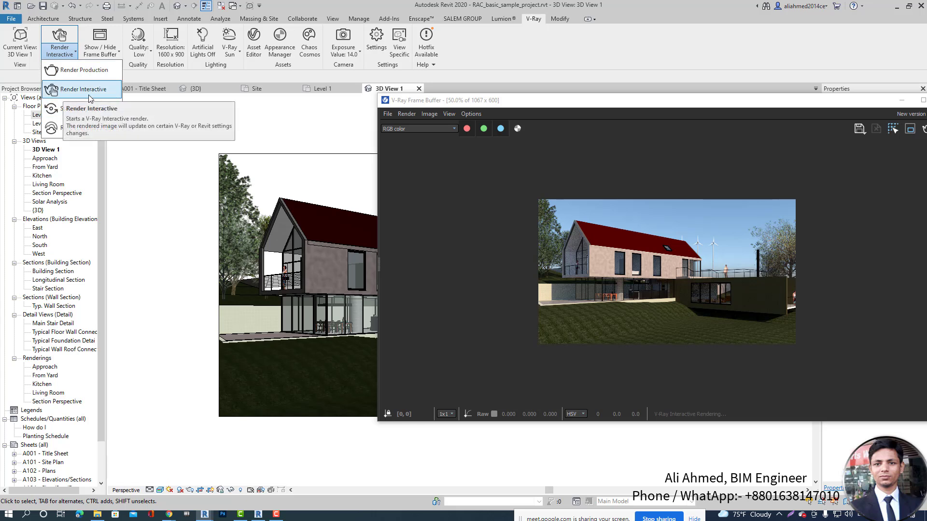
left_click(578, 104)
left_click(73, 55)
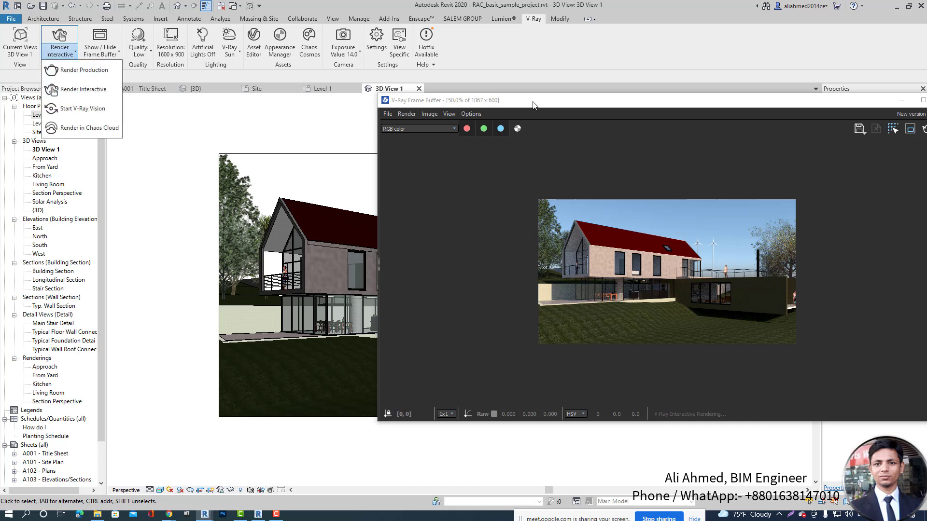
left_click(541, 68)
- Show the rendered image at 100% in the Frame Buffer and move the window aside to expose the Revit camera view
left_click_drag(559, 96, 573, 79)
scroll(705, 210, "up", 1)
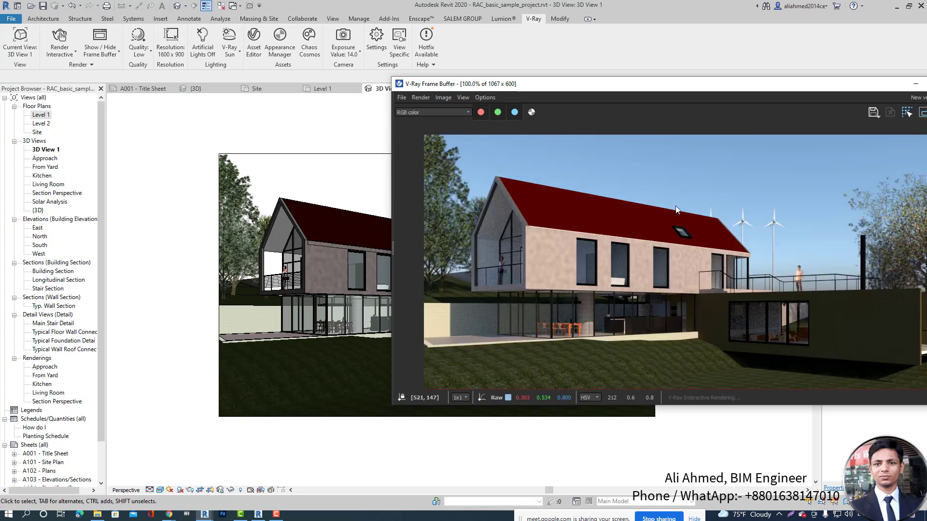
scroll(675, 205, "down", 1)
scroll(657, 218, "up", 1)
left_click_drag(611, 88, 689, 80)
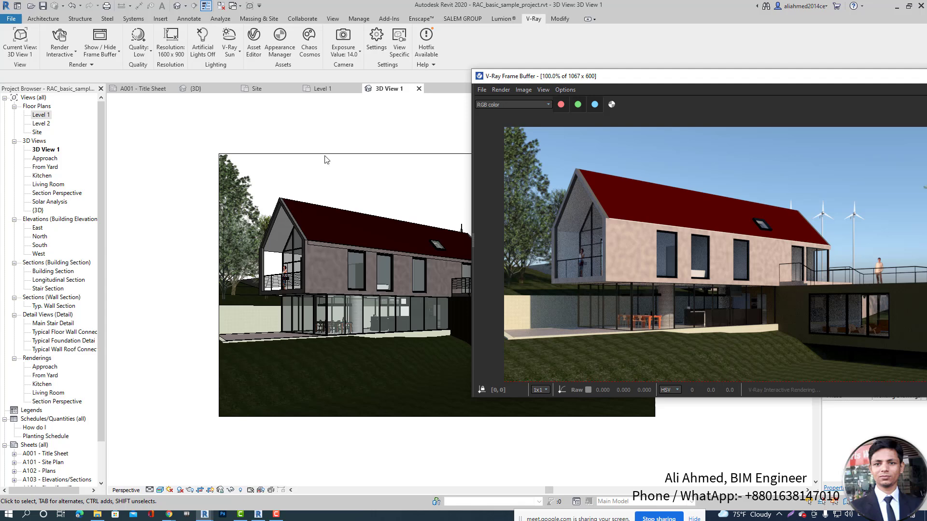
- Orbit the 3D View 1 camera slightly around the house while the interactive render is running
scroll(185, 223, "down", 1)
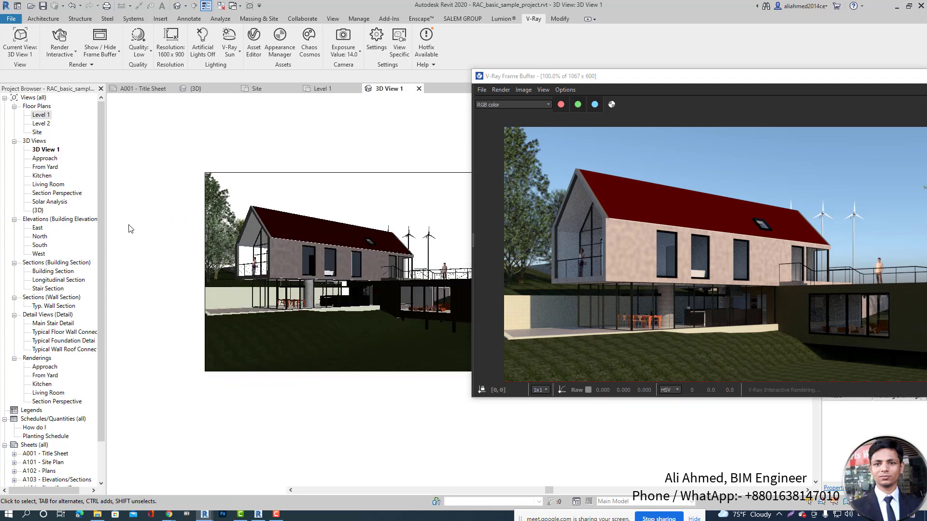
scroll(195, 221, "down", 1)
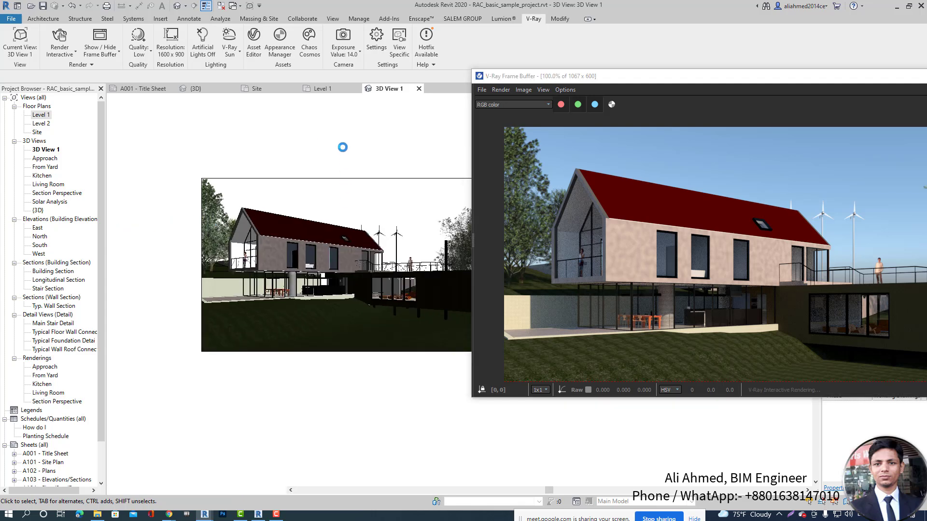
scroll(321, 161, "down", 1)
scroll(298, 198, "up", 2)
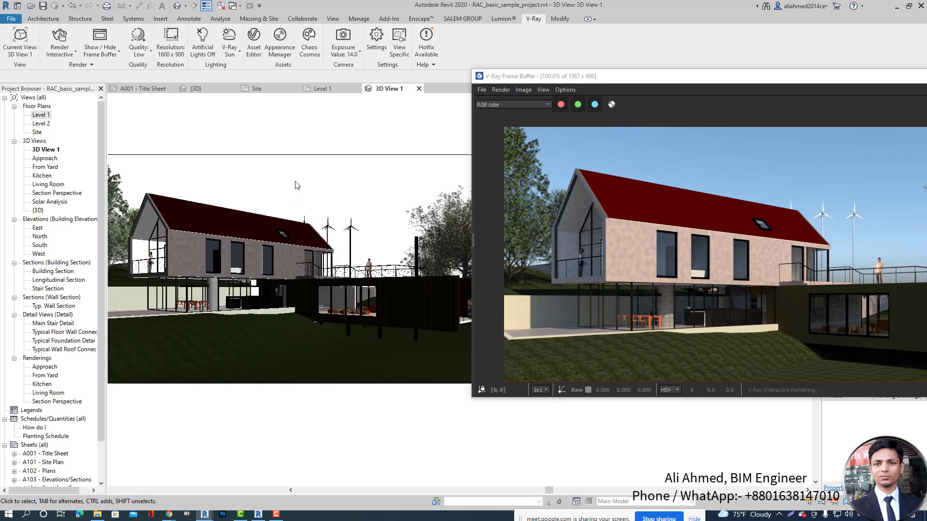
scroll(337, 194, "up", 2)
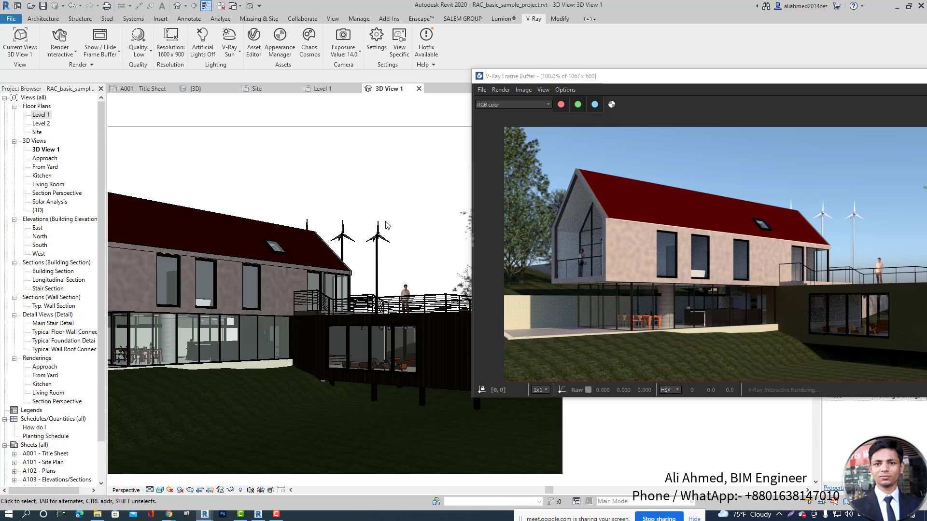
scroll(386, 209, "down", 1)
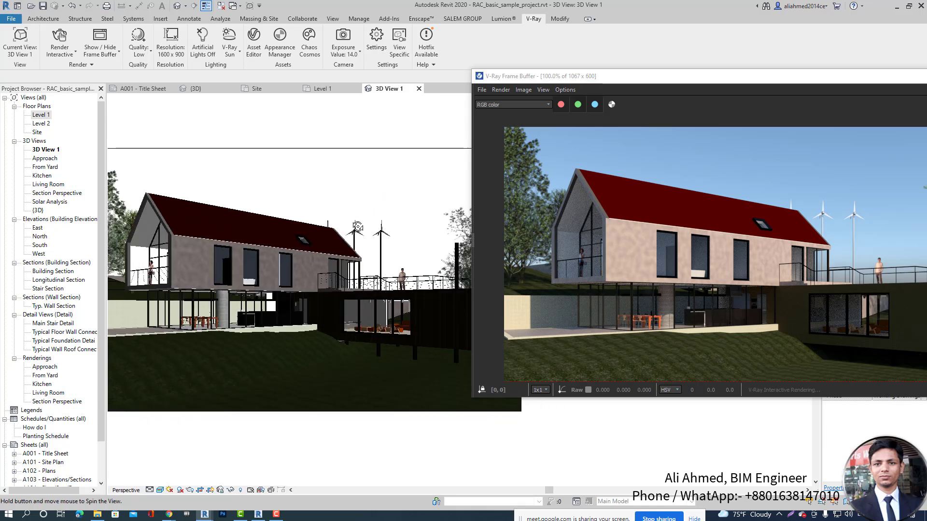
middle_click_drag(357, 227, 305, 233, "shift")
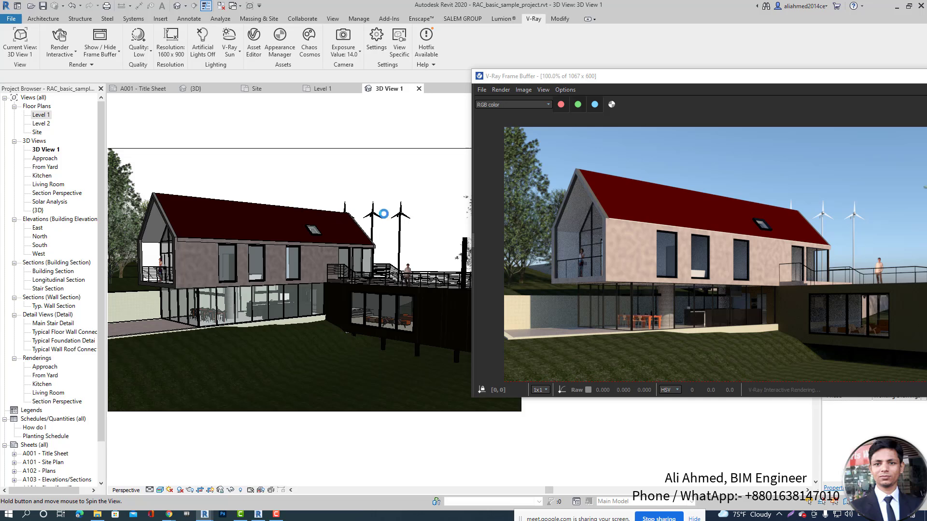
- Orbit the 3D View 1 camera toward the front of the house, dismiss the V-Ray error and check the render at 100%
mouse_move(363, 227)
middle_mouse_down("shift")
mouse_move(365, 236)
mouse_move(368, 227)
middle_mouse_up("shift")
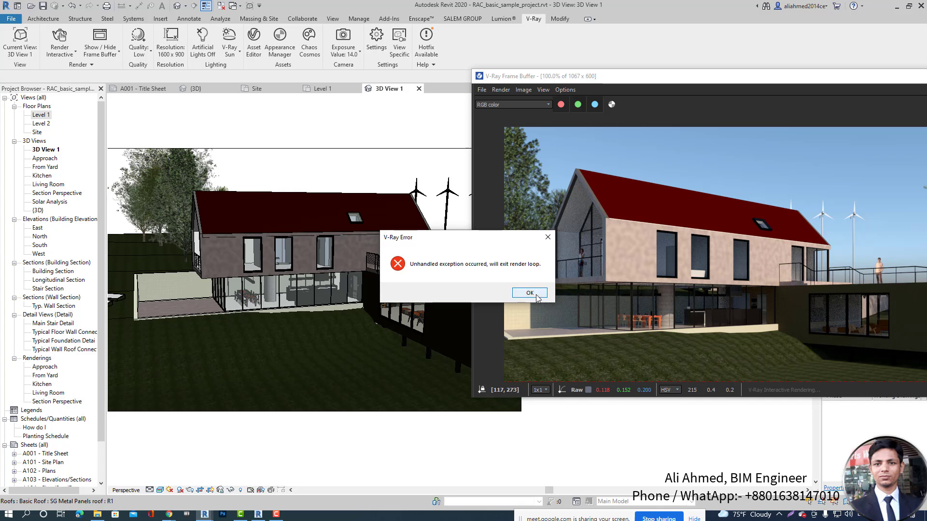
left_click(548, 237)
scroll(639, 210, "down", 2)
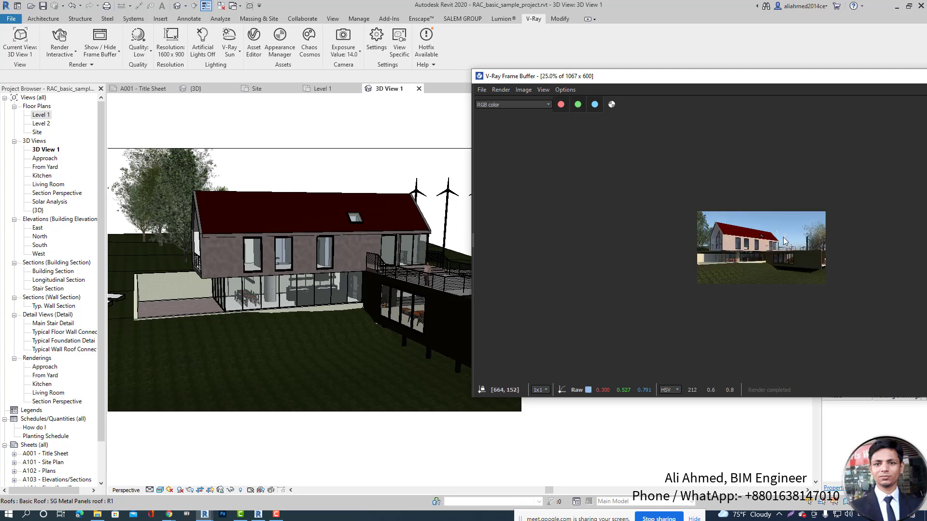
scroll(783, 236, "up", 2)
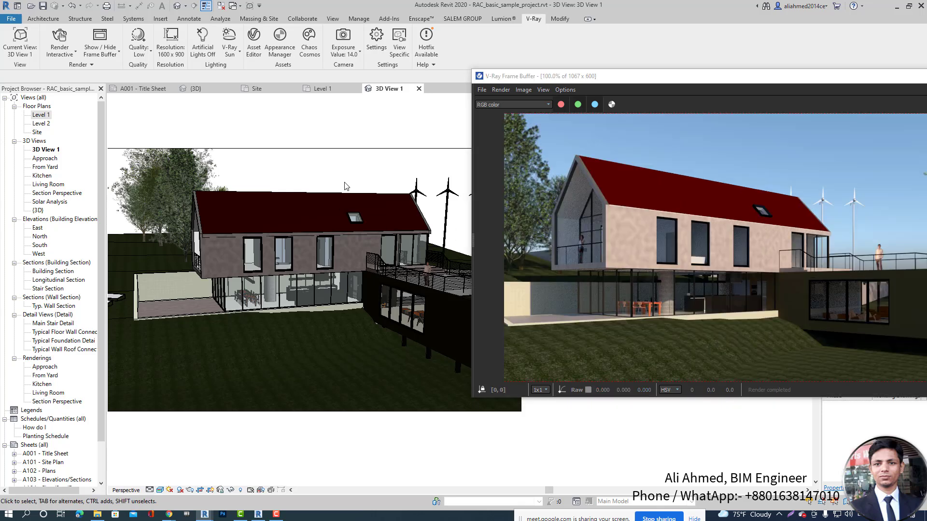
- Orbit 3D View 1 toward the glazed gable end and restart the interactive render, showing it at 50% beside the model view
middle_click_drag(363, 230, 385, 235, "shift")
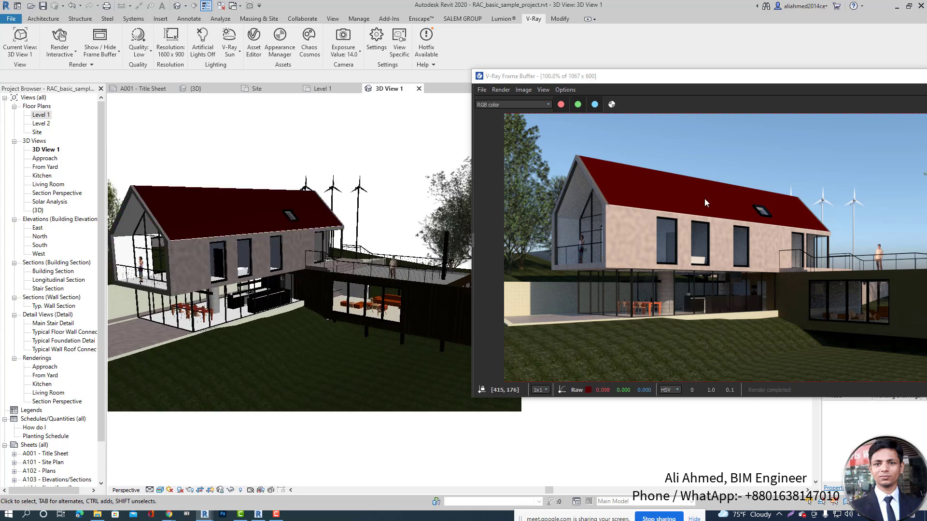
left_click_drag(737, 86, 537, 83)
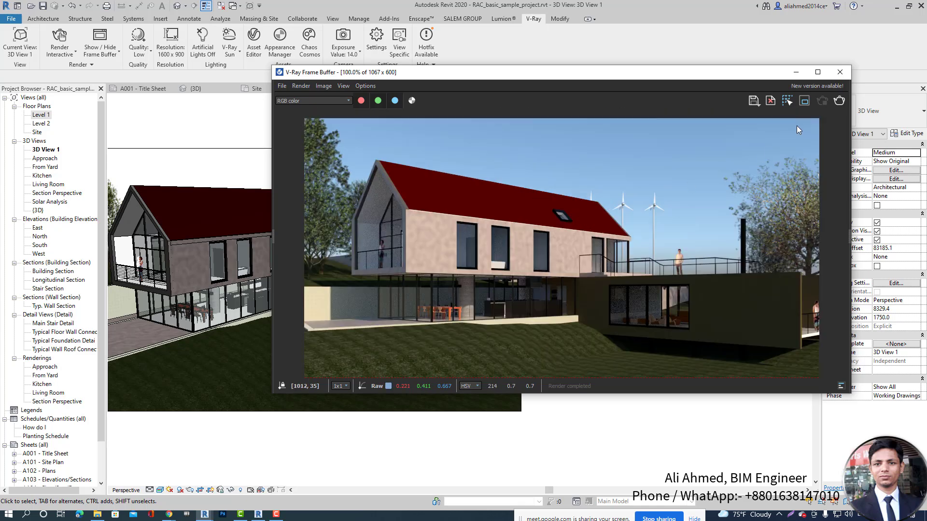
left_click(838, 101)
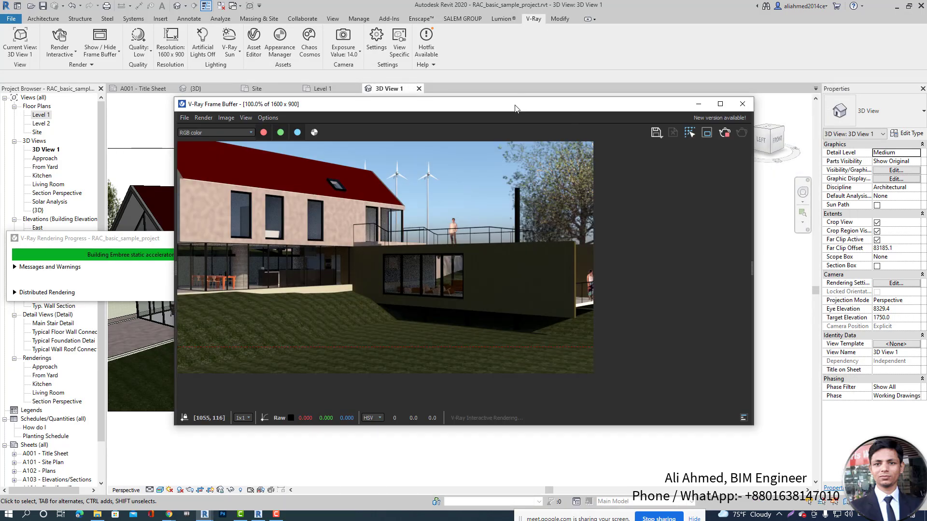
scroll(572, 228, "down", 2)
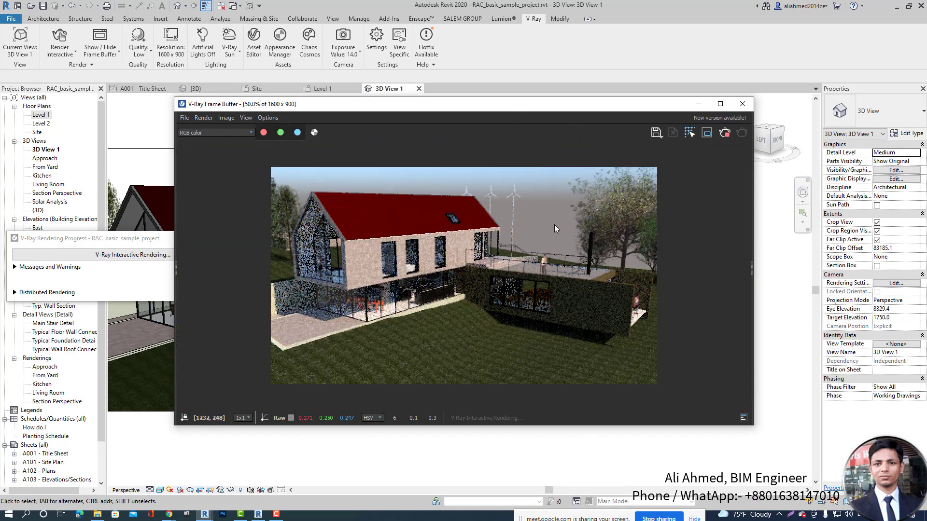
left_click_drag(593, 113, 657, 282)
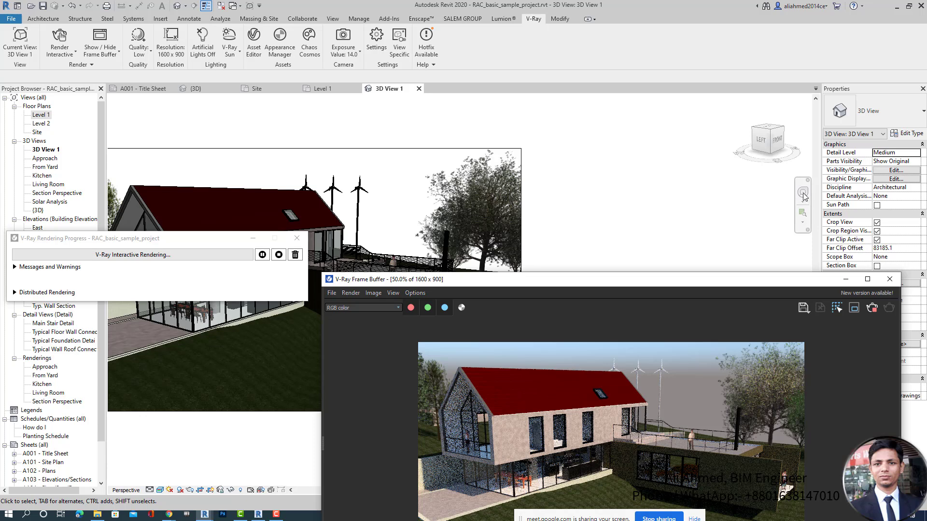
- Orbit the camera to a higher view over the roof with the SteeringWheel and check the updated interactive render
left_click(118, 53)
left_click(130, 89)
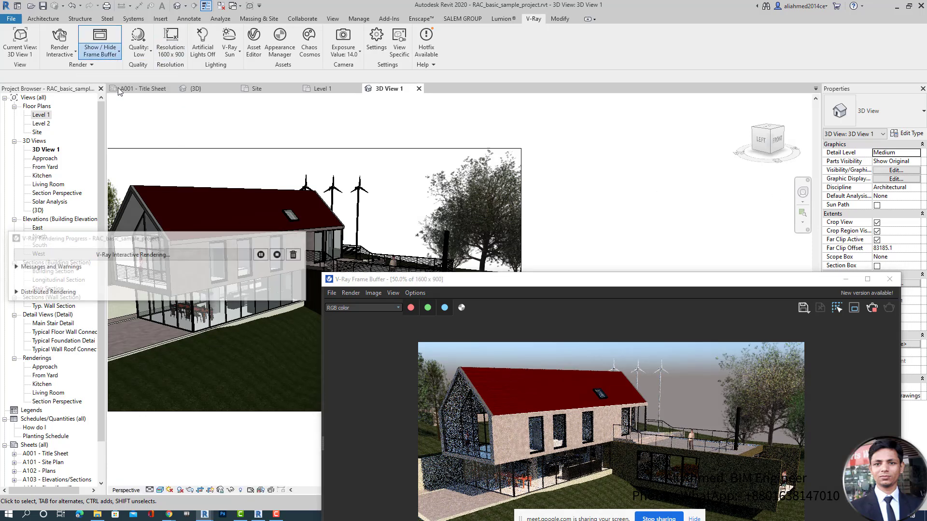
left_click(802, 192)
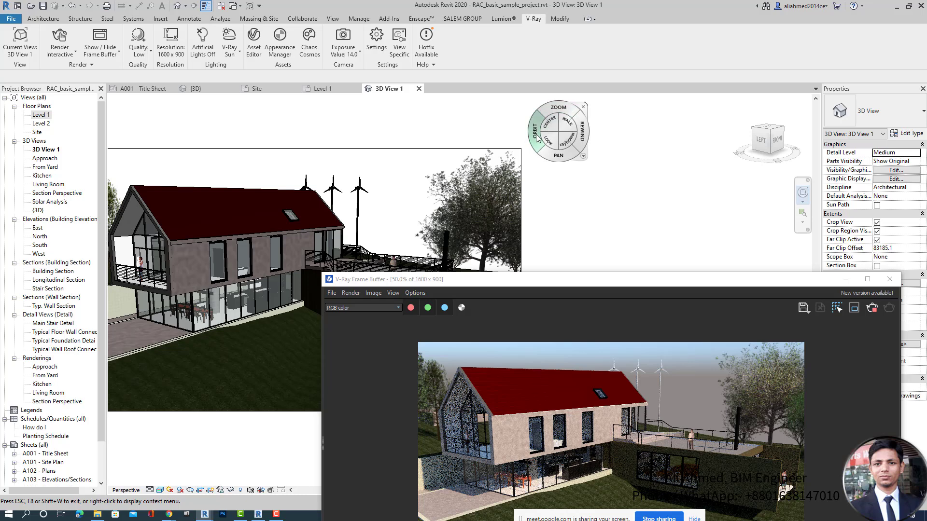
mouse_move(537, 137)
left_mouse_down()
mouse_move(346, 222)
mouse_move(392, 205)
left_mouse_up()
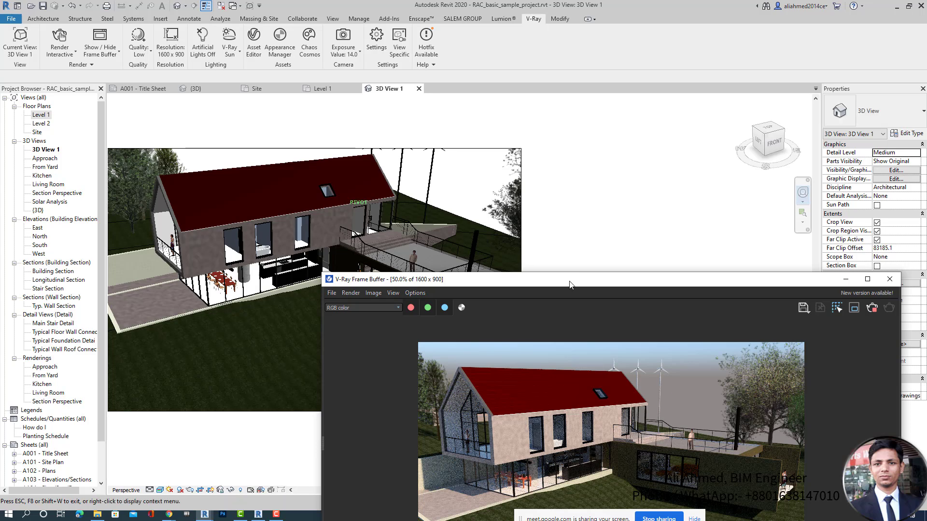
left_click_drag(569, 284, 591, 128)
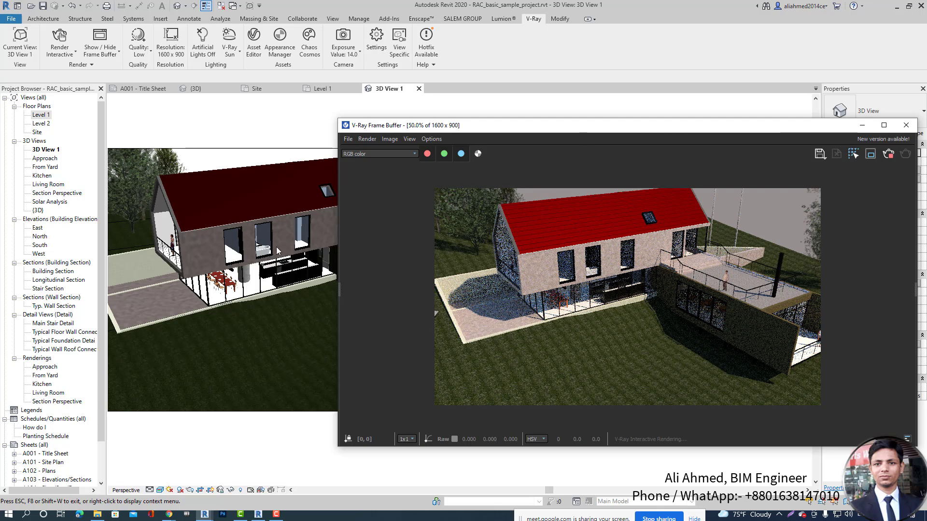
- Rewind the camera and reorient it to a lower front view with the SteeringWheel, and check the updated render in the Frame Buffer
left_click_drag(506, 128, 380, 255)
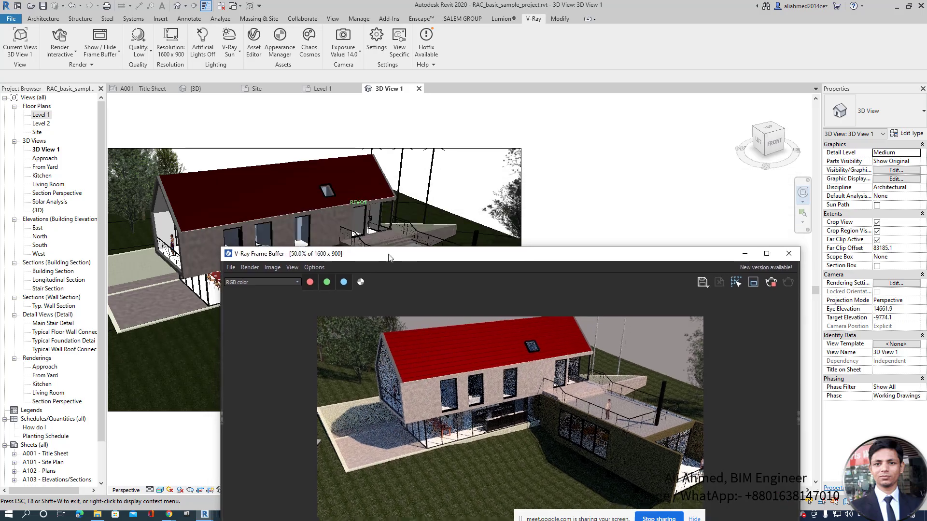
left_click(441, 195)
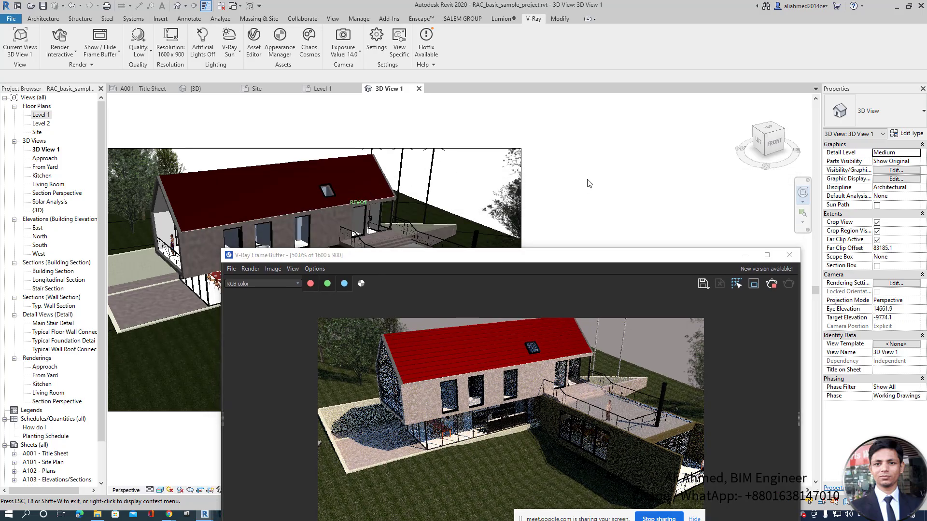
left_click(802, 192)
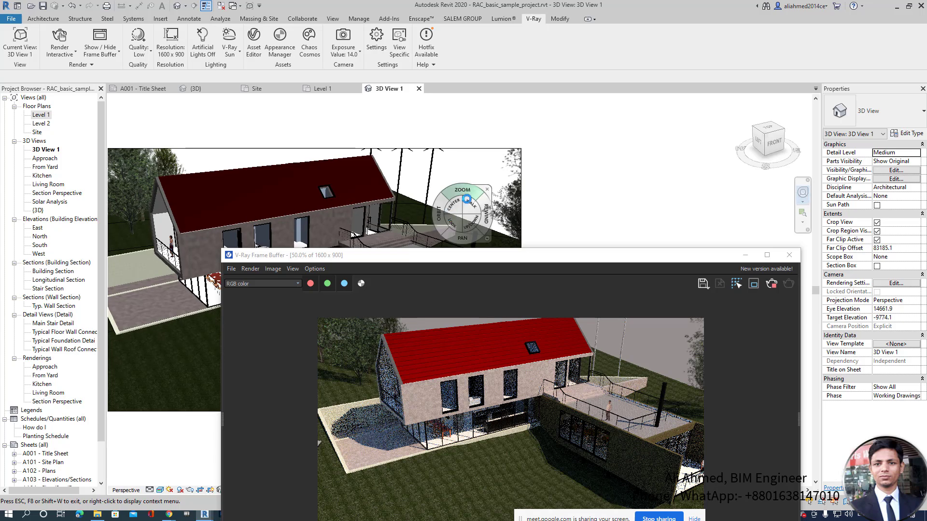
left_click(485, 209)
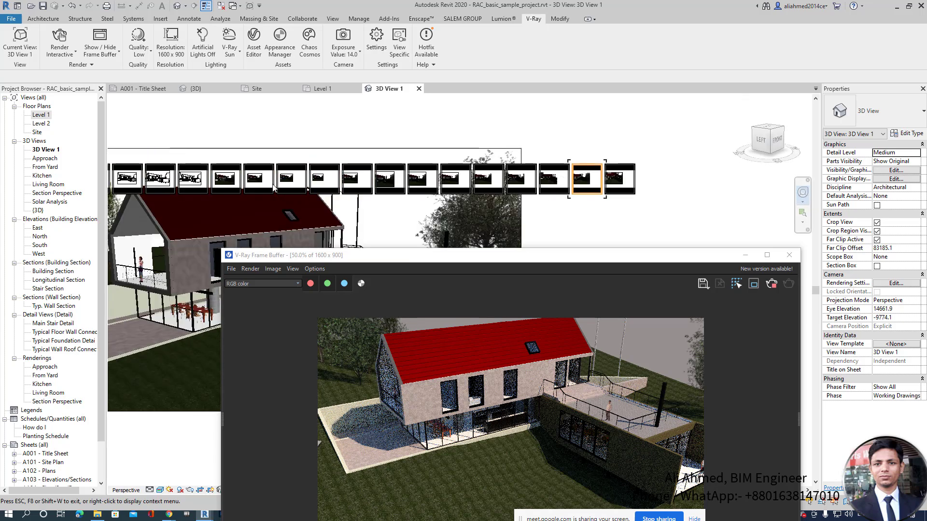
left_click_drag(272, 188, 558, 219)
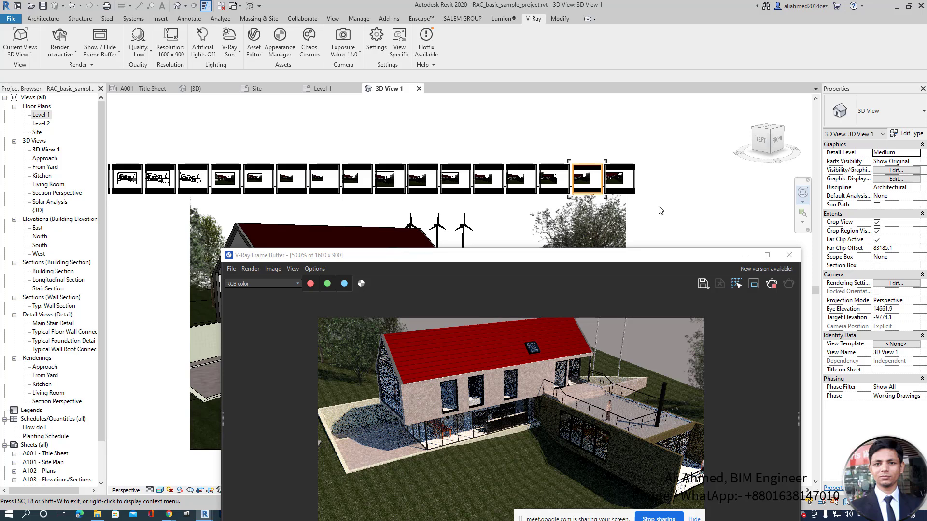
left_click_drag(660, 210, 639, 186)
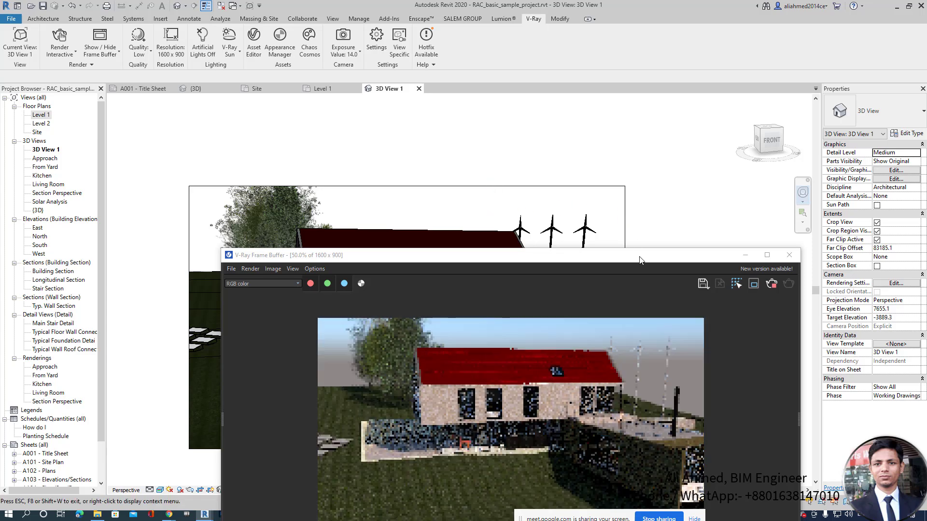
left_click_drag(666, 248, 653, 113)
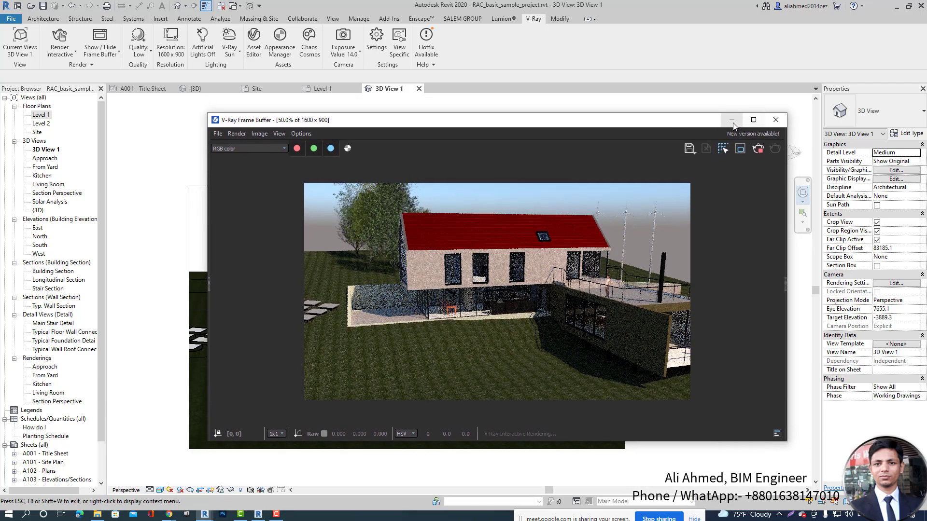
- Minimize the Frame Buffer, exit the SteeringWheel and orbit 3D View 1 to a low angled view of the house's gable and front
left_click(732, 122)
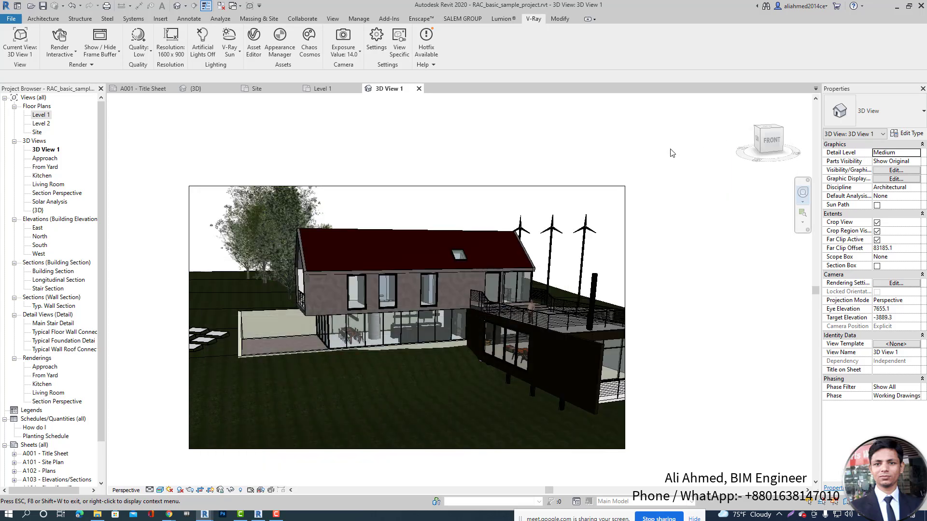
key("Escape")
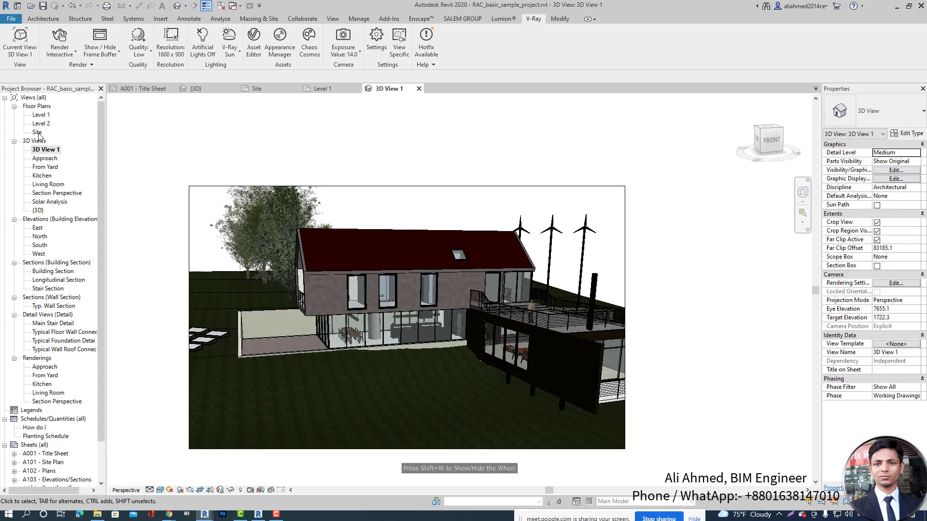
middle_click_drag(434, 253, 452, 263, "shift")
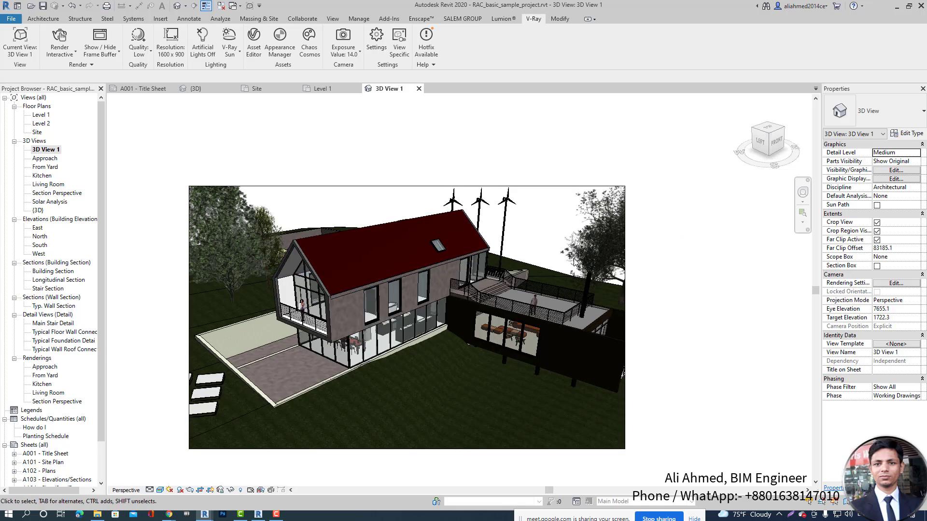
middle_click_drag(496, 234, 505, 251, "shift")
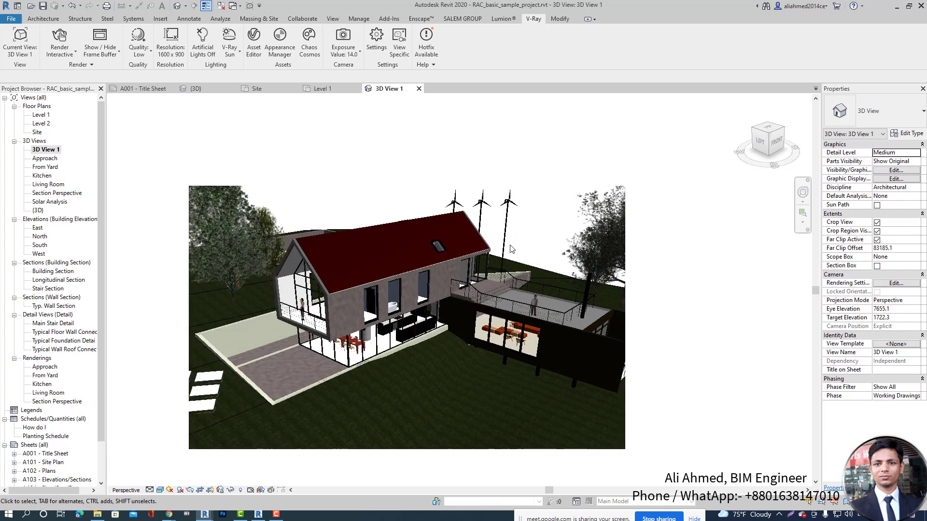
middle_click_drag(502, 250, 507, 236, "shift")
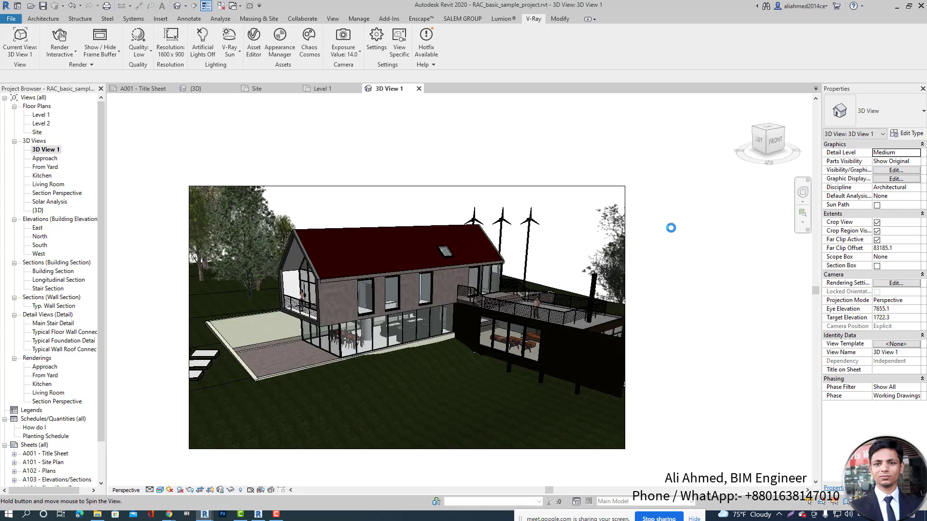
middle_click_drag(671, 227, 679, 235, "shift")
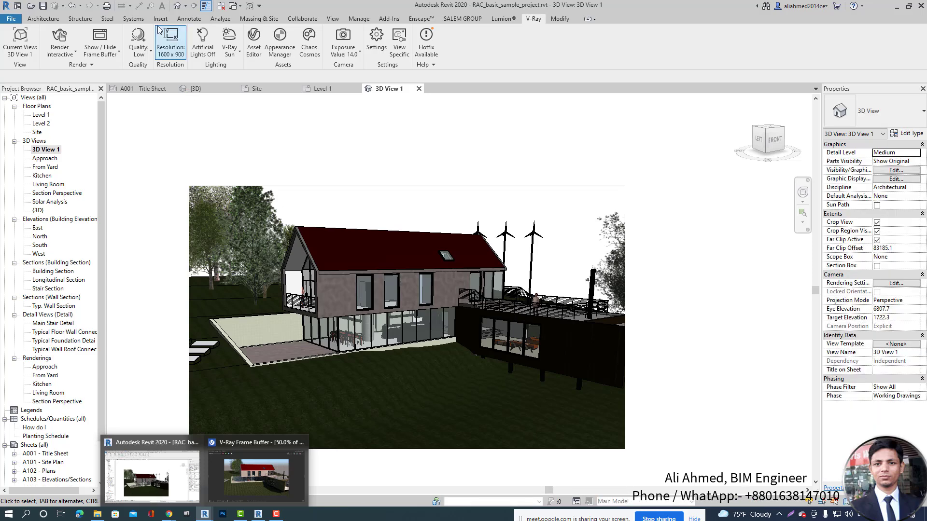
- Try the 8:5 - Screen aspect ratio, return to 16:9 - Widescreen and set the V-Ray output size to 960 x 540 pixels
left_click(171, 56)
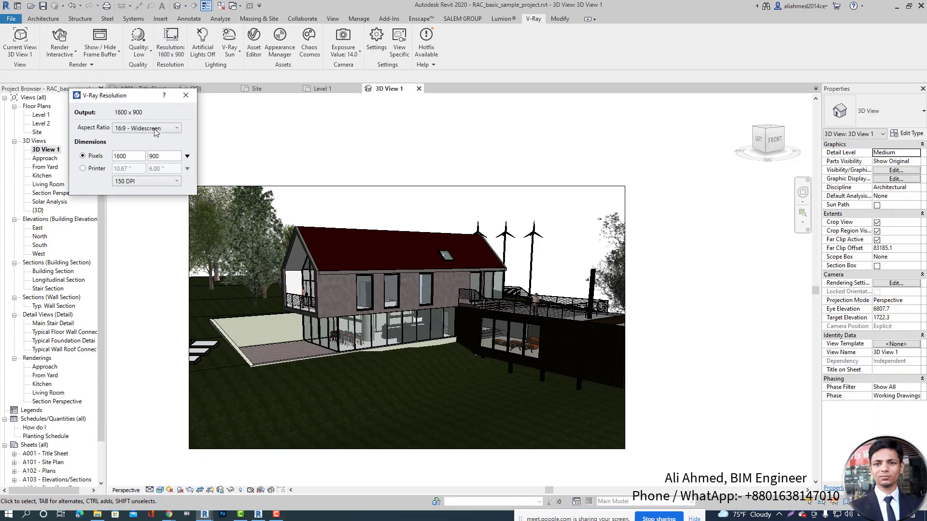
left_click(170, 129)
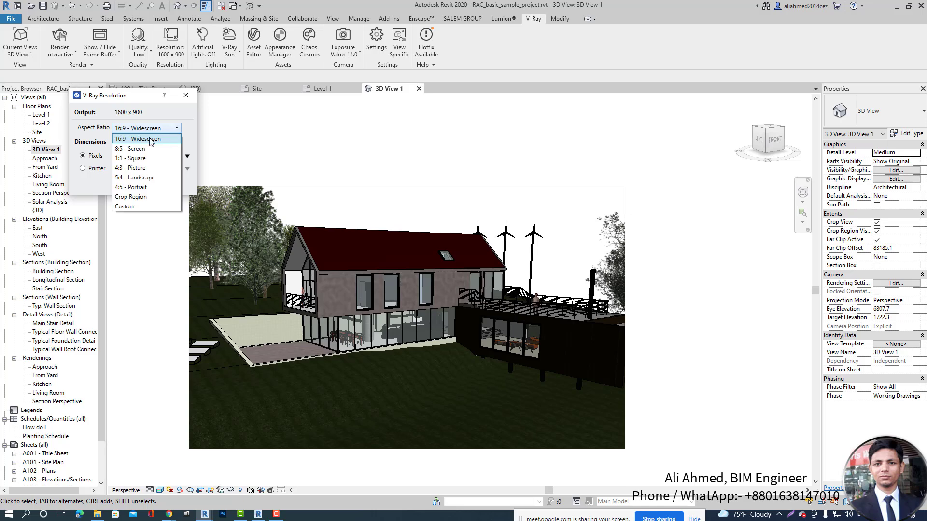
left_click(145, 147)
left_click(172, 128)
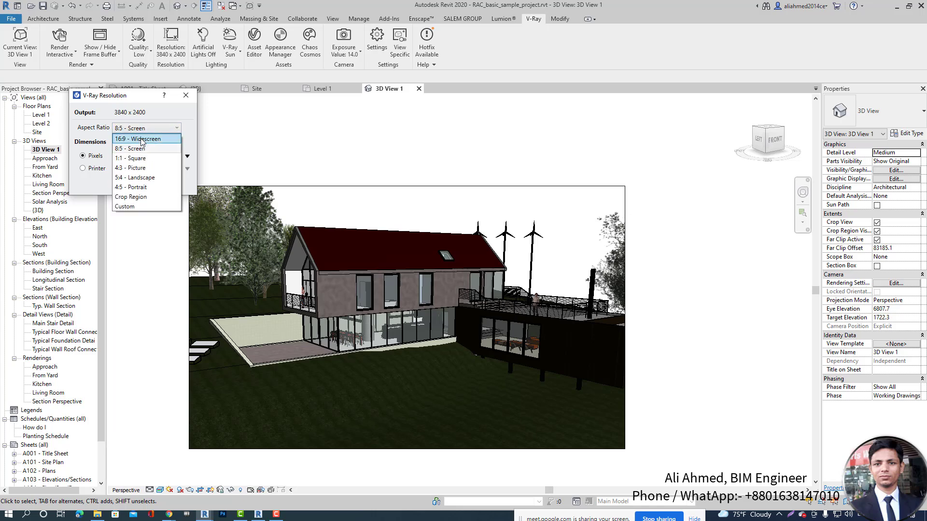
left_click(142, 140)
left_click(187, 156)
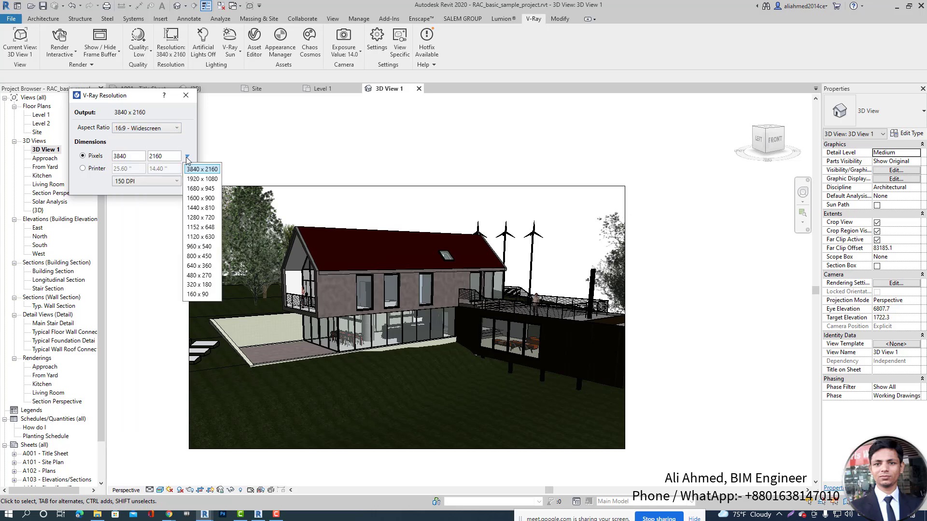
left_click(208, 247)
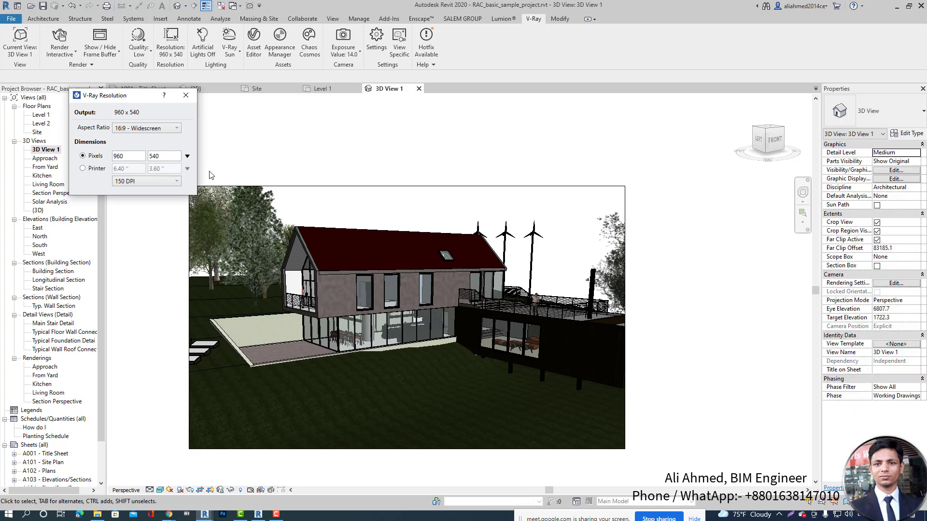
left_click(186, 96)
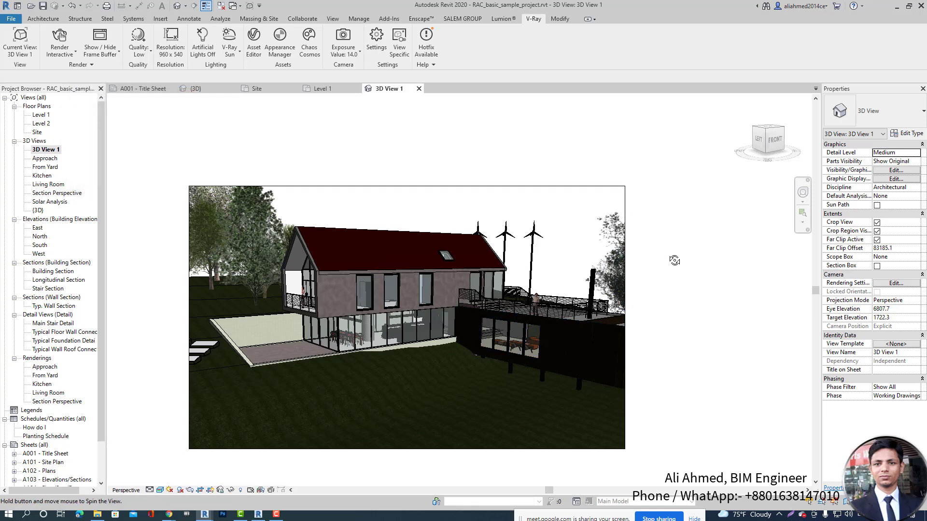
- Orbit the house view slightly and open the Level 1 floor plan, showing the whole plan
middle_click_drag(176, 208, 54, 150, "shift")
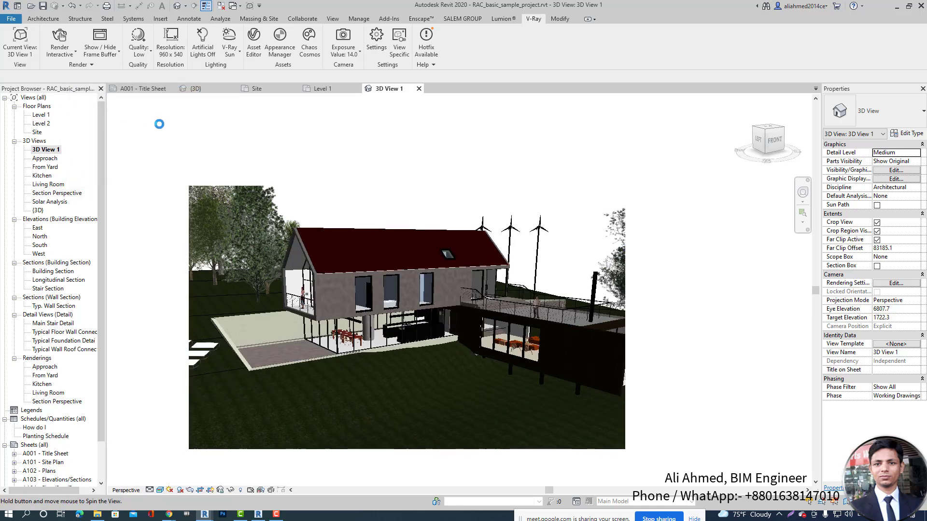
left_click(40, 116)
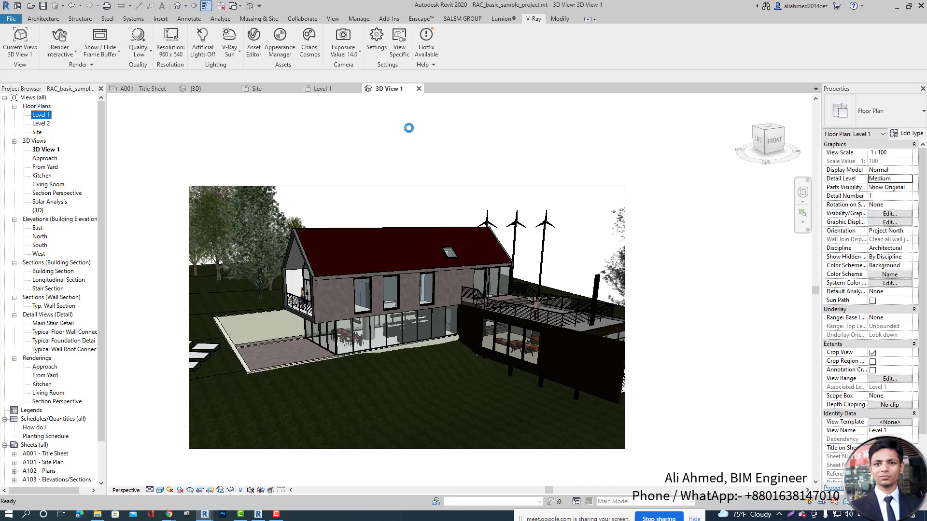
double_click(48, 119)
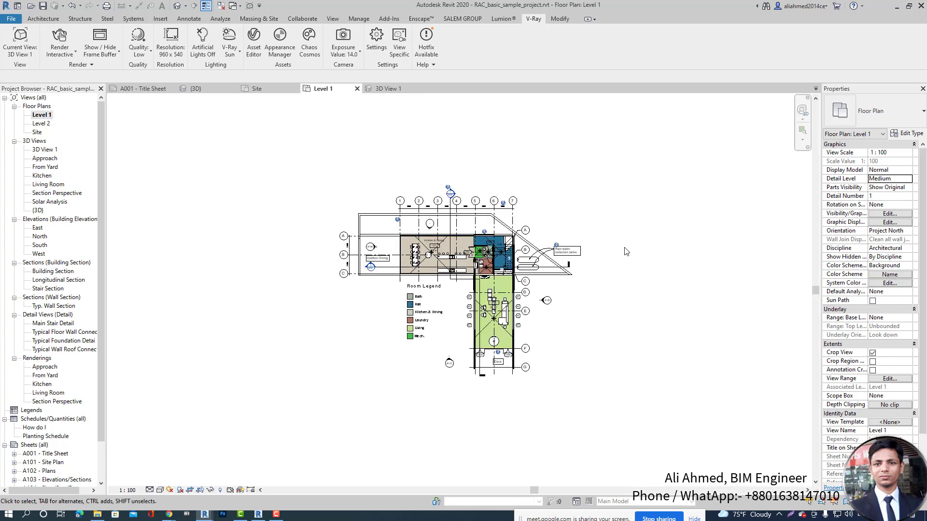
scroll(360, 320, "down", 1)
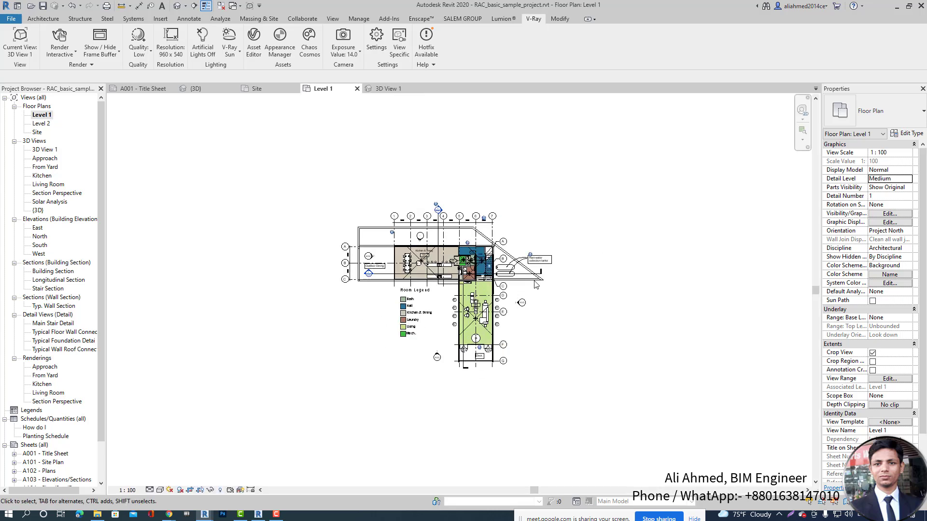
scroll(532, 277, "up", 1)
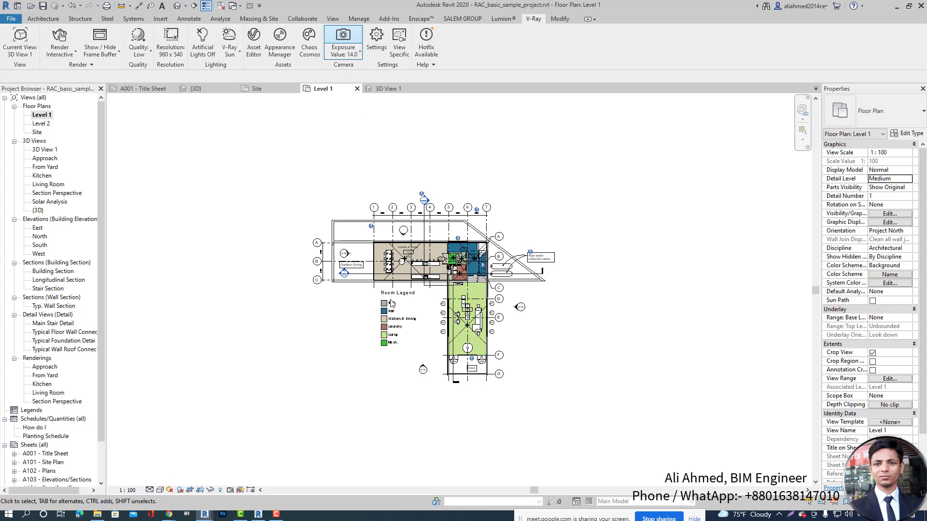
left_click(455, 298)
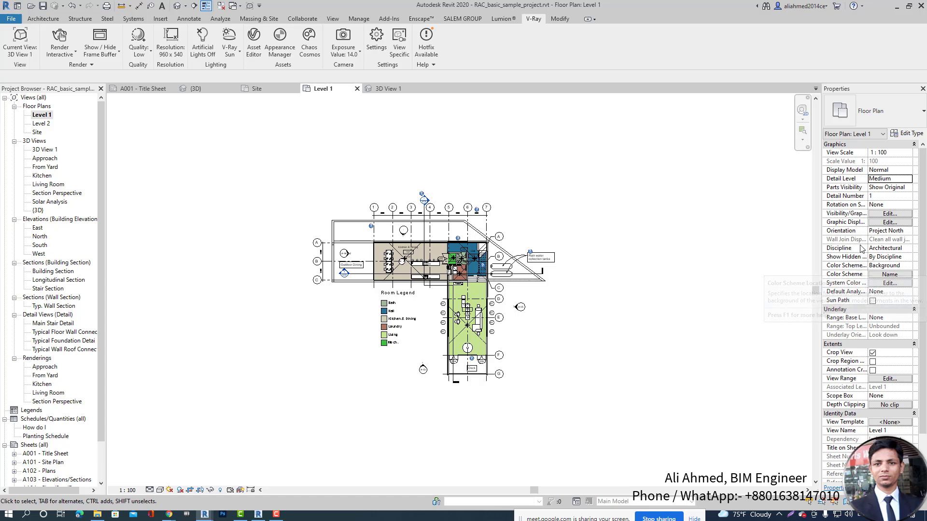
left_click(910, 190)
left_click(909, 188)
left_click(910, 189)
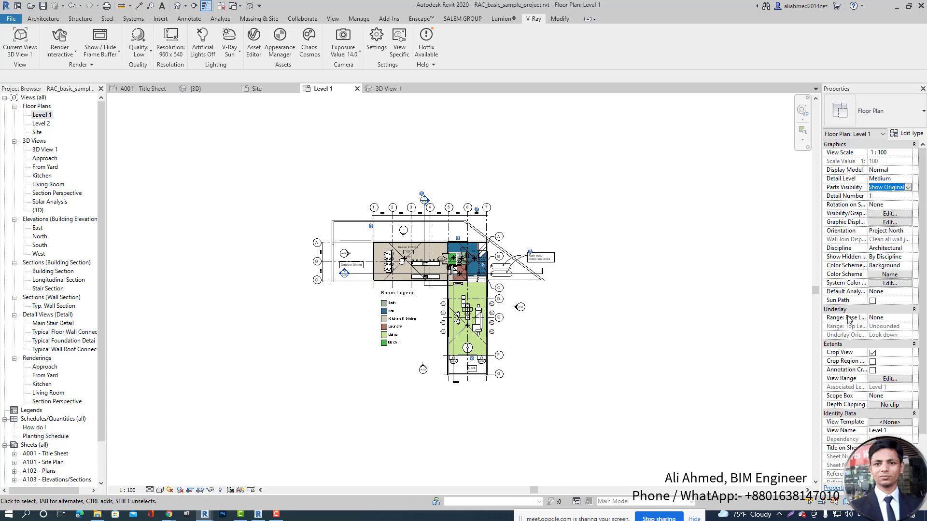
left_click(701, 273)
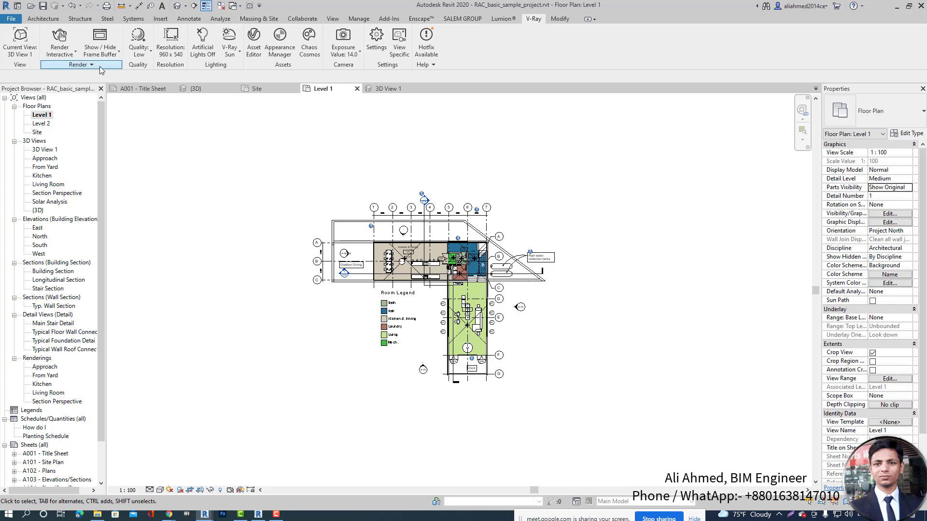
left_click(332, 19)
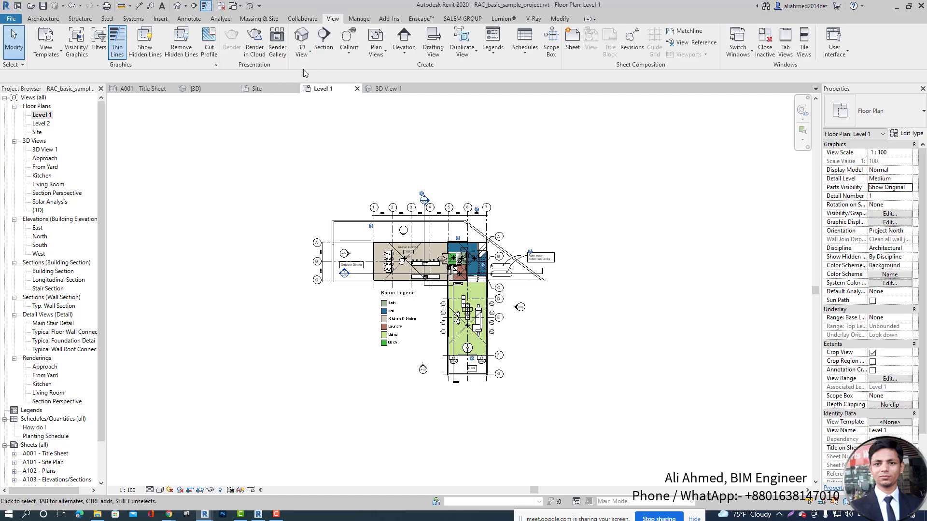
left_click(301, 51)
left_click(322, 72)
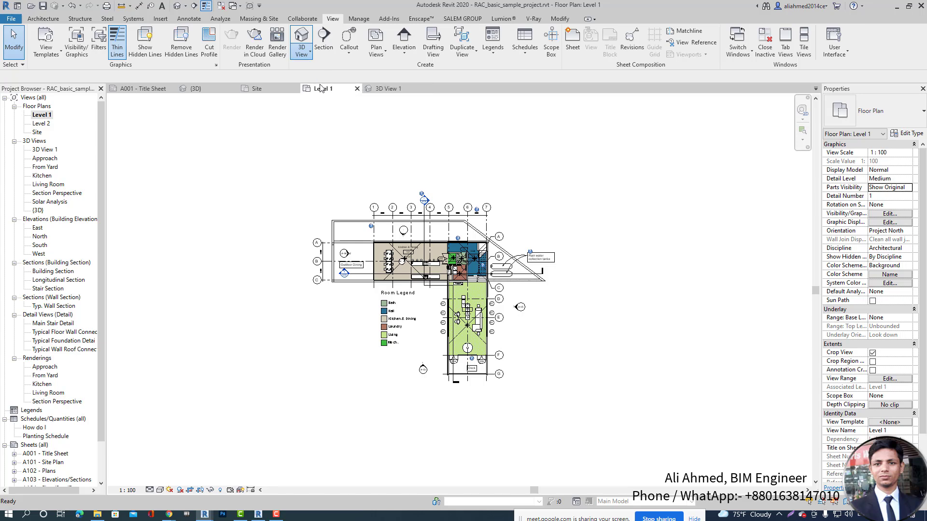
double_click(41, 115)
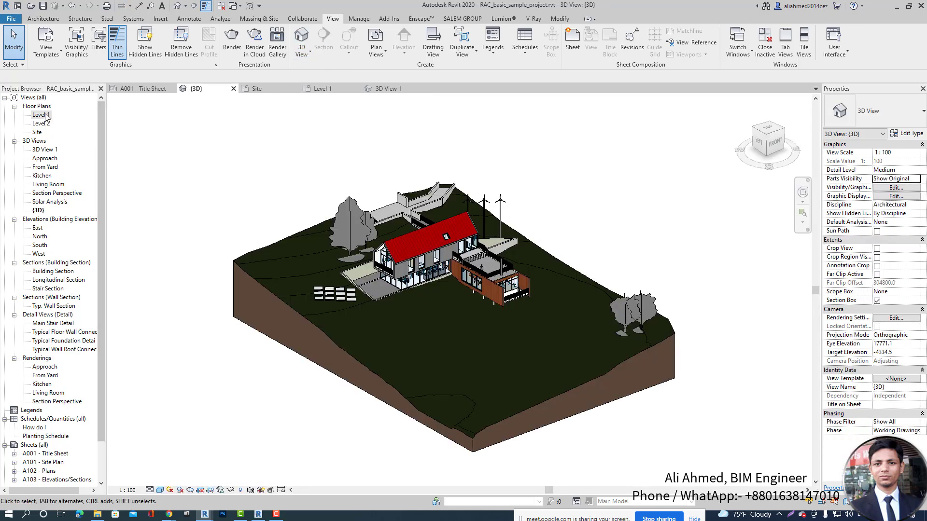
- Create a perspective camera view from the Level 1 plan, with the eye southwest of the house and the target beyond its northeast side
left_click(310, 55)
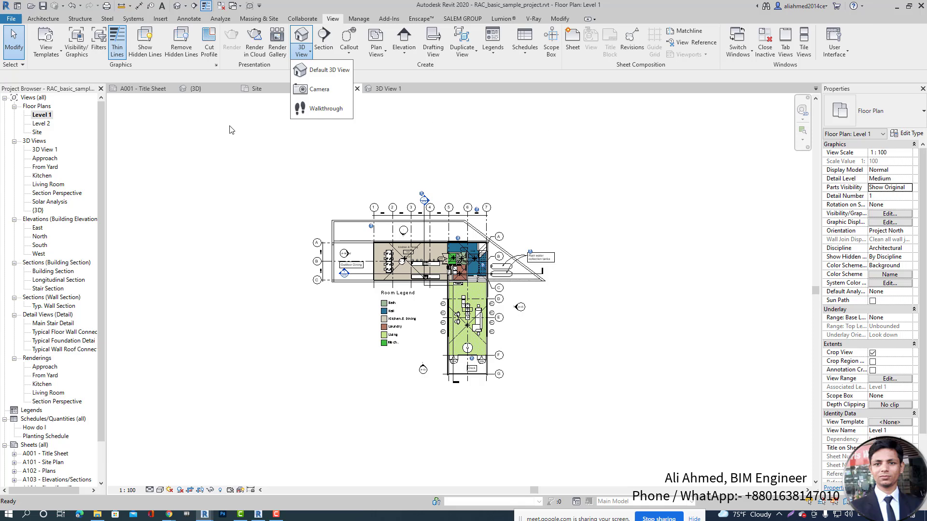
left_click(325, 88)
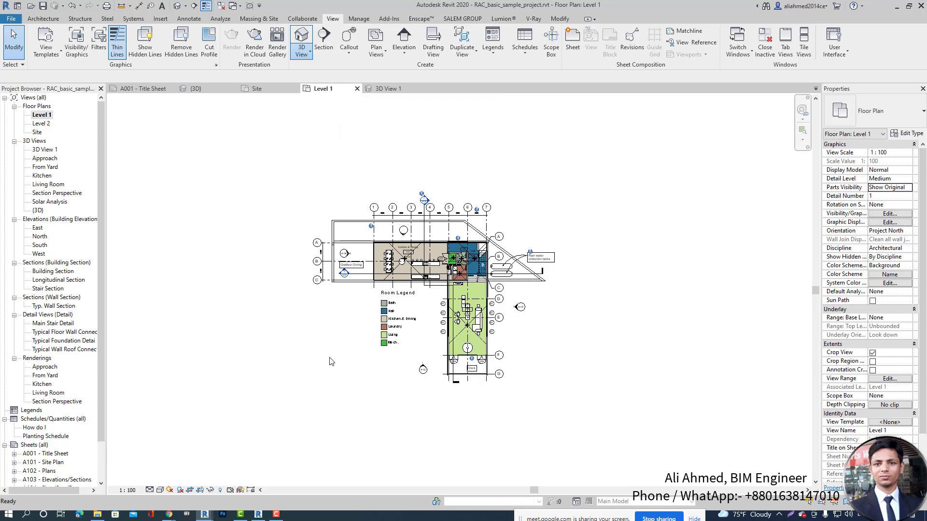
left_click(299, 376)
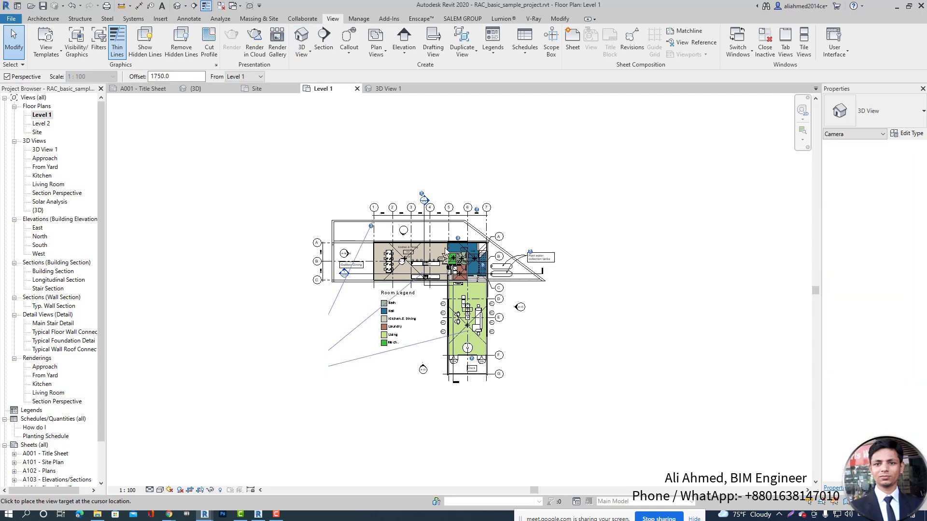
left_click(504, 198)
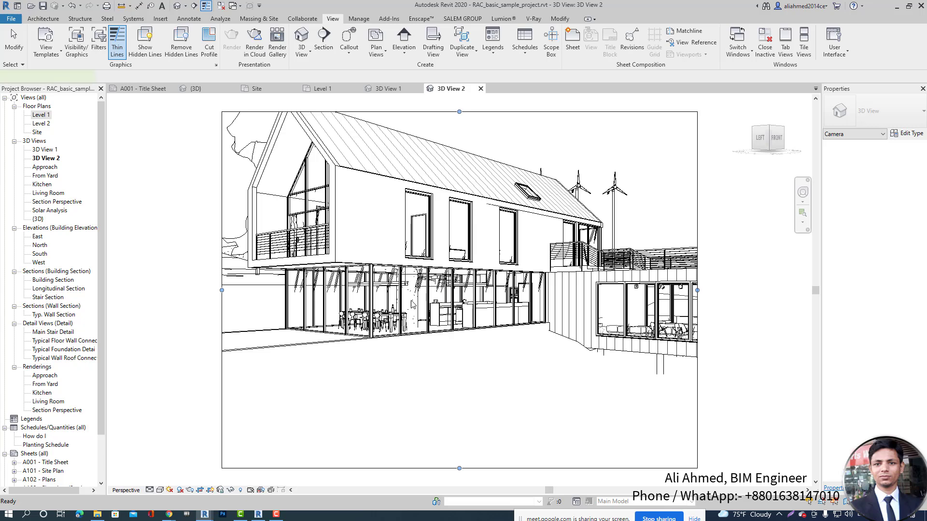
- Extend the new camera view's crop region at the top and right, trim its bottom edge, and set the visual style to Realistic
scroll(314, 368, "down", 1)
left_click_drag(424, 174, 423, 152)
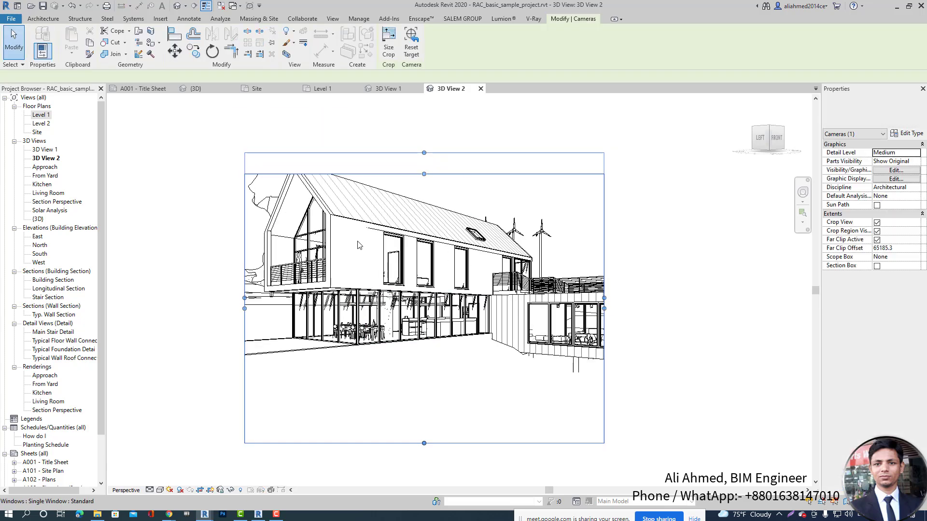
left_click_drag(604, 298, 651, 298)
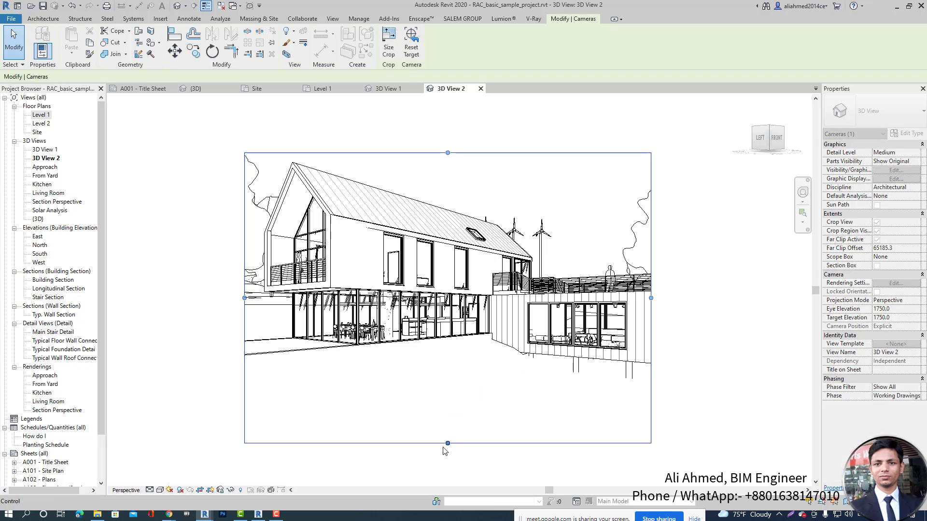
left_click_drag(447, 443, 446, 413)
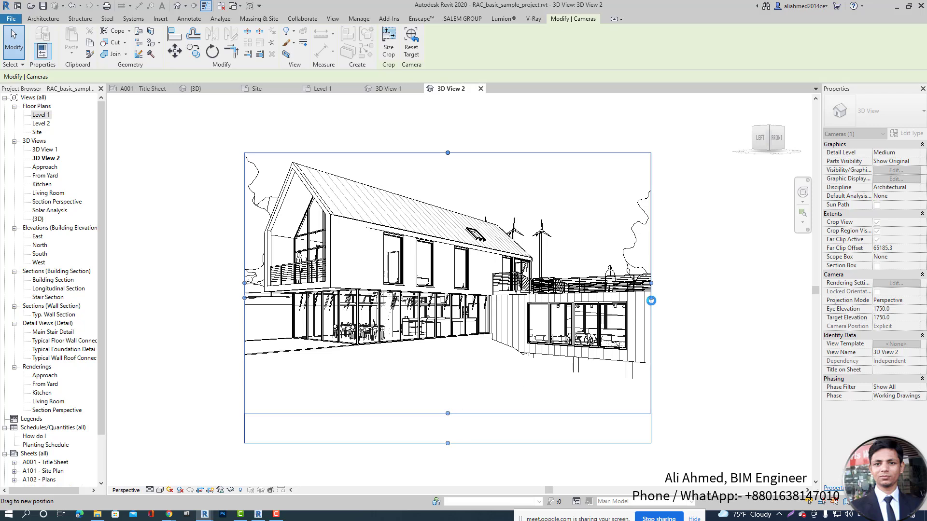
left_click_drag(650, 291, 679, 284)
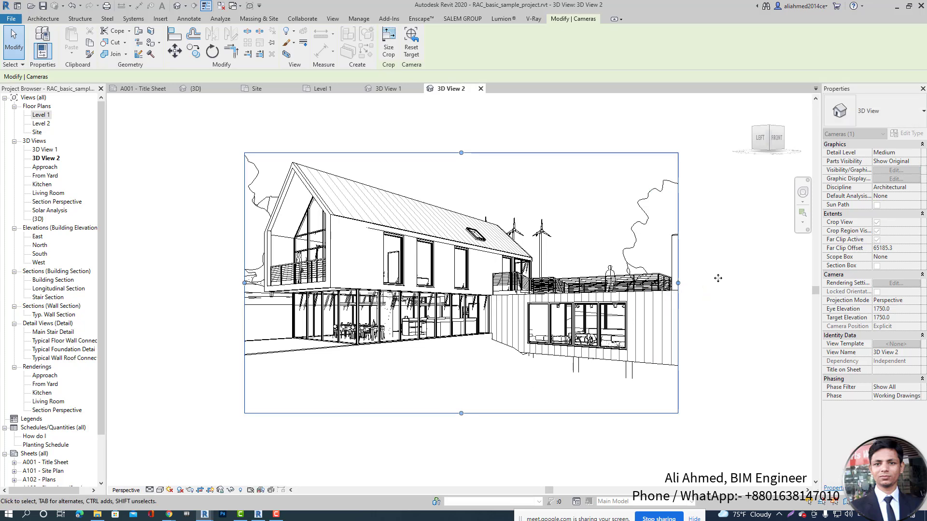
left_click(709, 265)
scroll(711, 256, "up", 1)
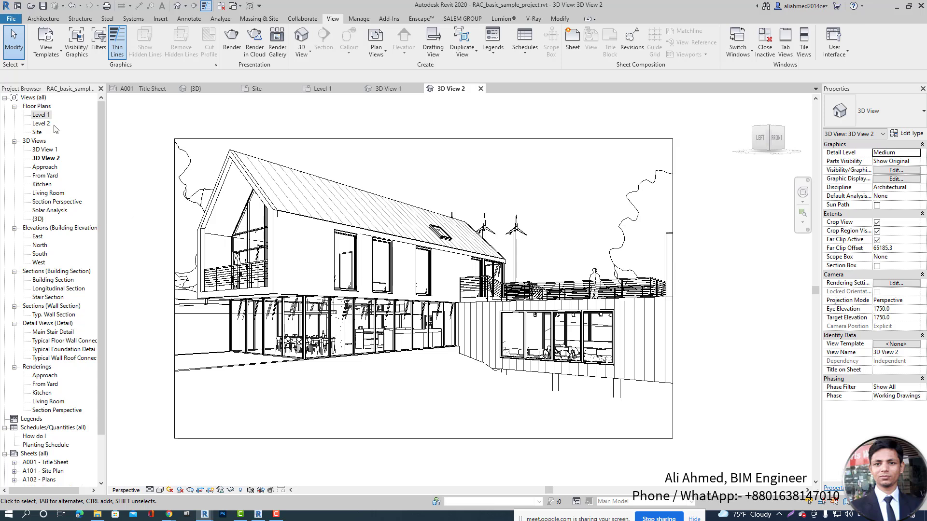
left_click(161, 490)
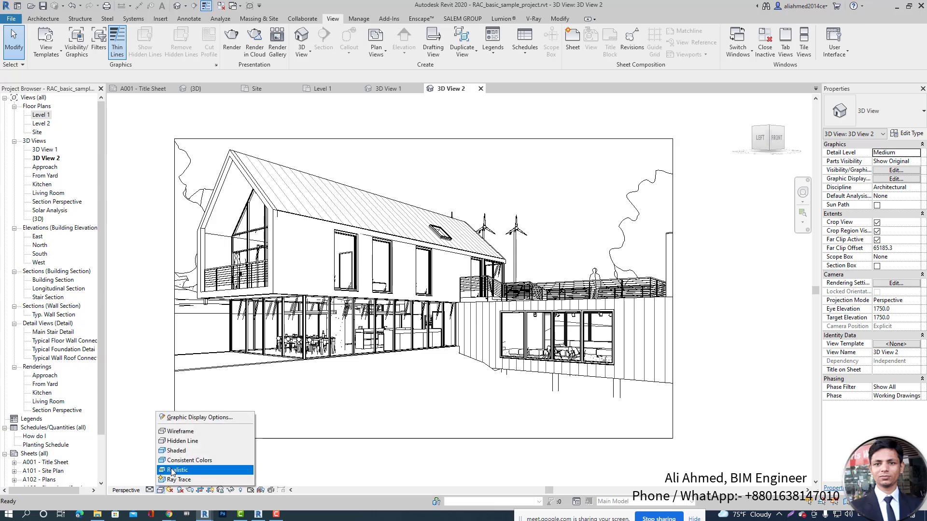
left_click(173, 469)
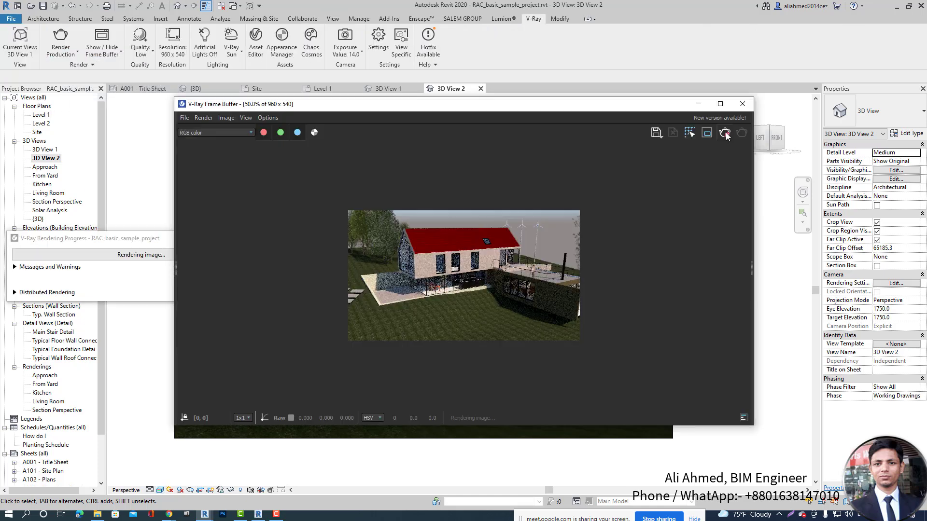
- Stop the running V-Ray production render and close the Frame Buffer and the rendering progress window
left_click(725, 133)
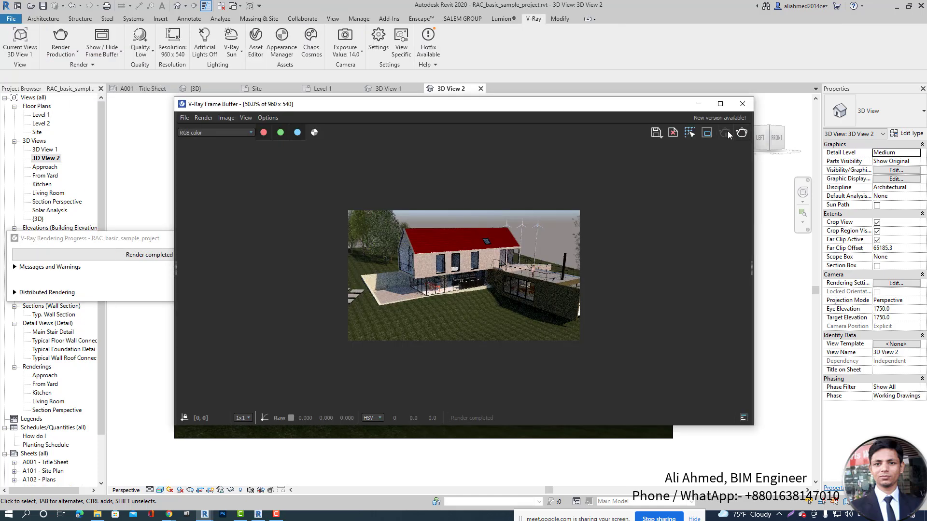
left_click(742, 104)
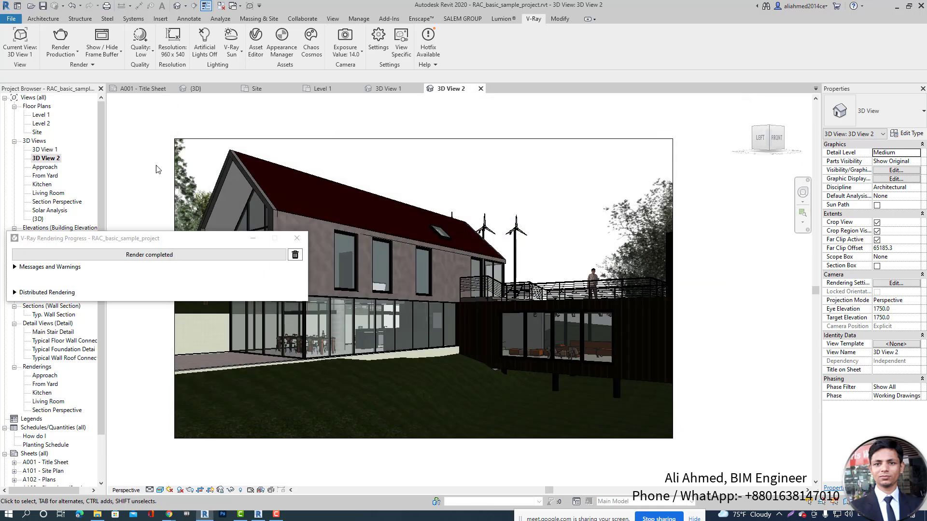
left_click(297, 240)
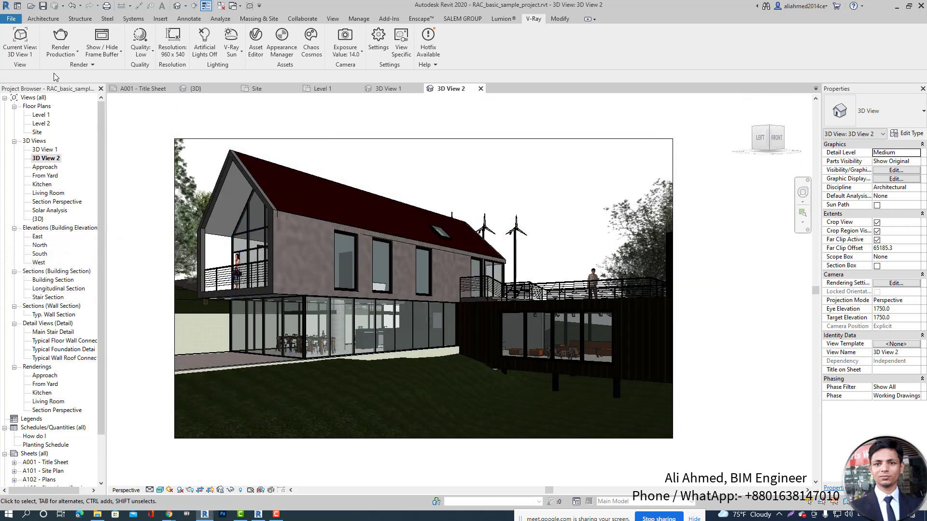
- Make 3D View 2 the current view for V-Ray rendering
left_click(29, 56)
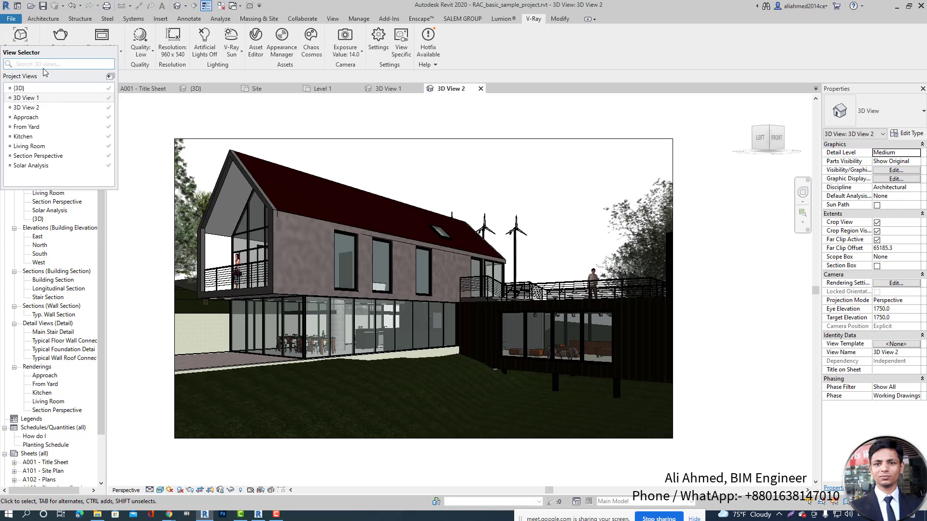
left_click(19, 96)
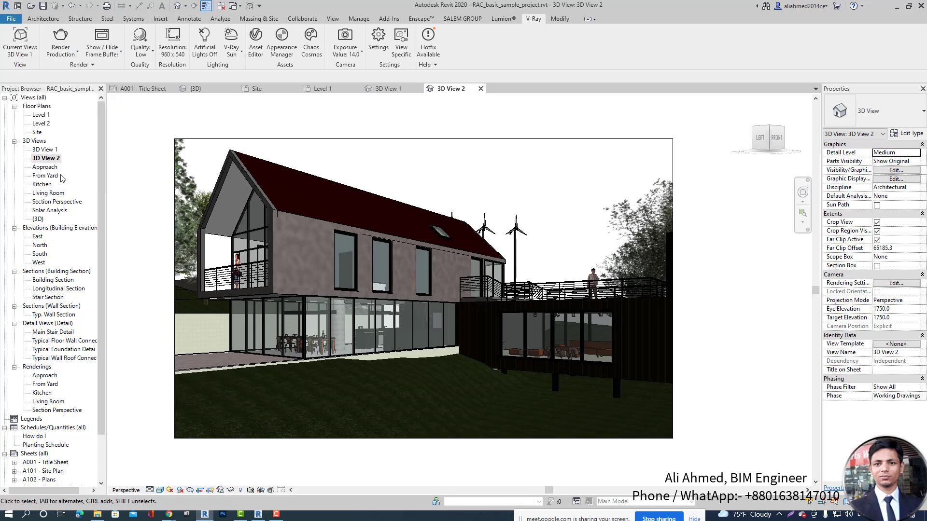
left_click(52, 159)
left_click(130, 144)
left_click(52, 160)
left_click(125, 146)
left_click(21, 54)
left_click(74, 117)
- Start an interactive V-Ray render of 3D View 2 and enlarge the rendered image to 100% in the Frame Buffer
left_click(76, 54)
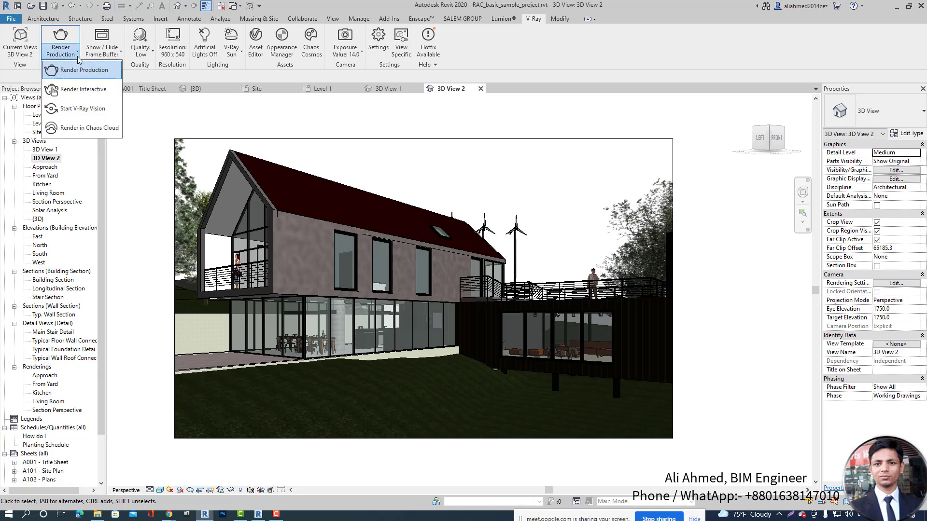
left_click(67, 90)
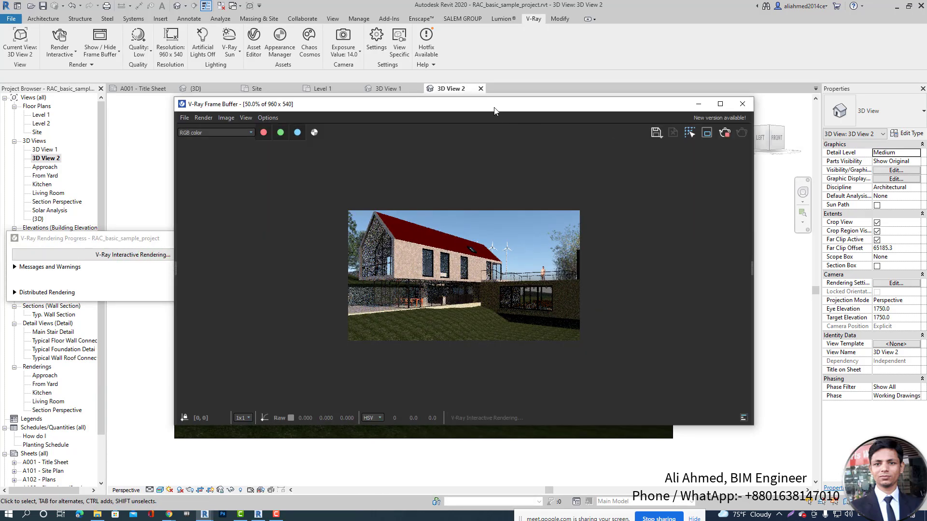
left_click_drag(493, 110, 578, 127)
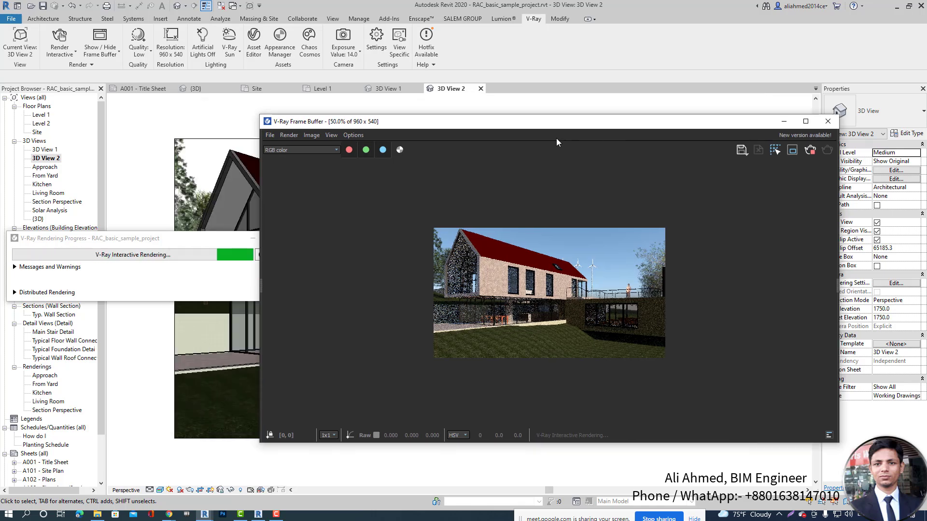
scroll(560, 310, "up", 1)
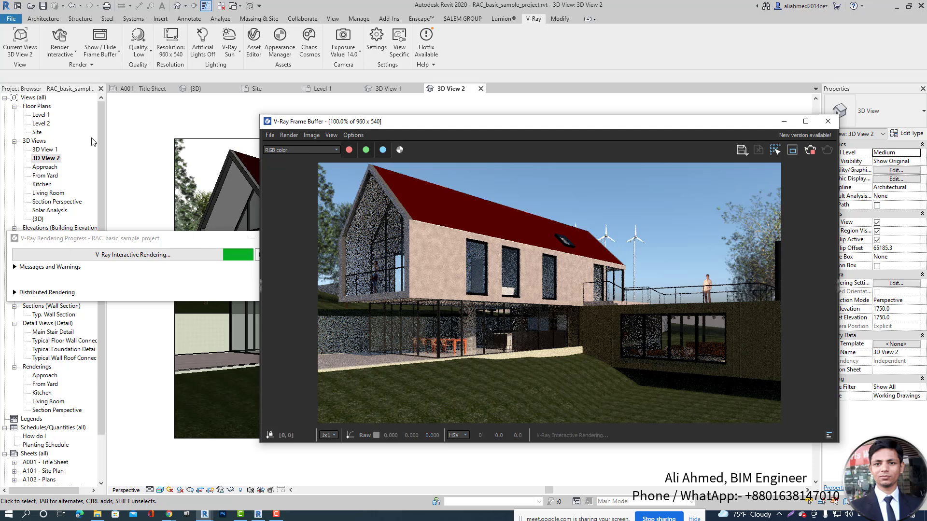
- Check the available V-Ray quality presets and move the Frame Buffer aside to uncover the house in the camera view
left_click(203, 241)
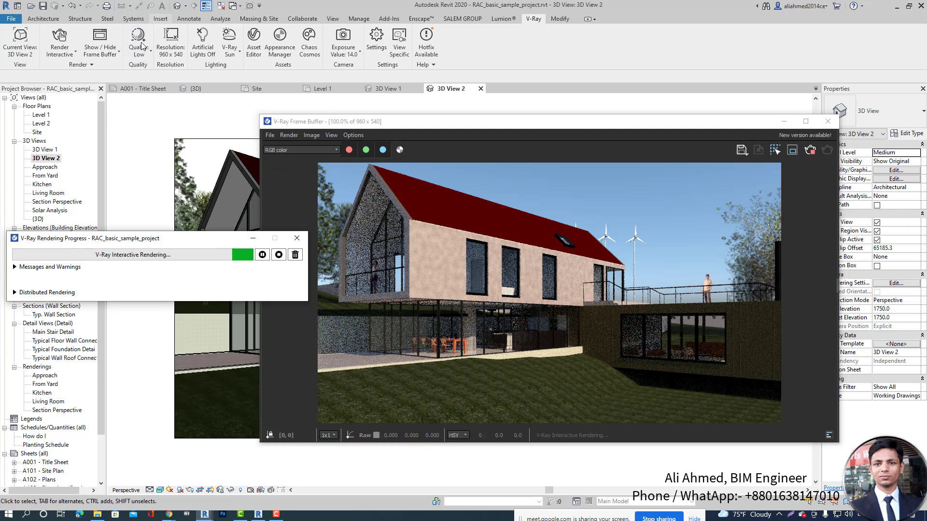
left_click(148, 56)
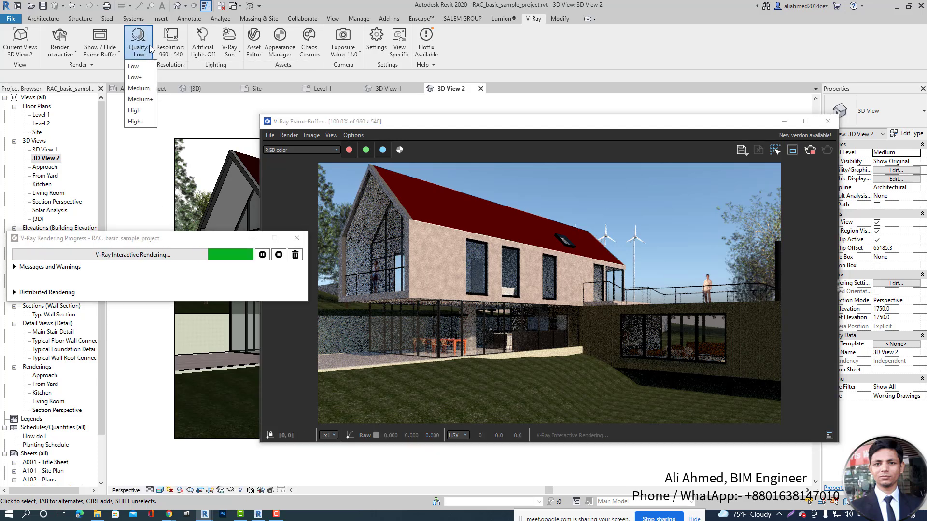
left_click(118, 53)
left_click(125, 89)
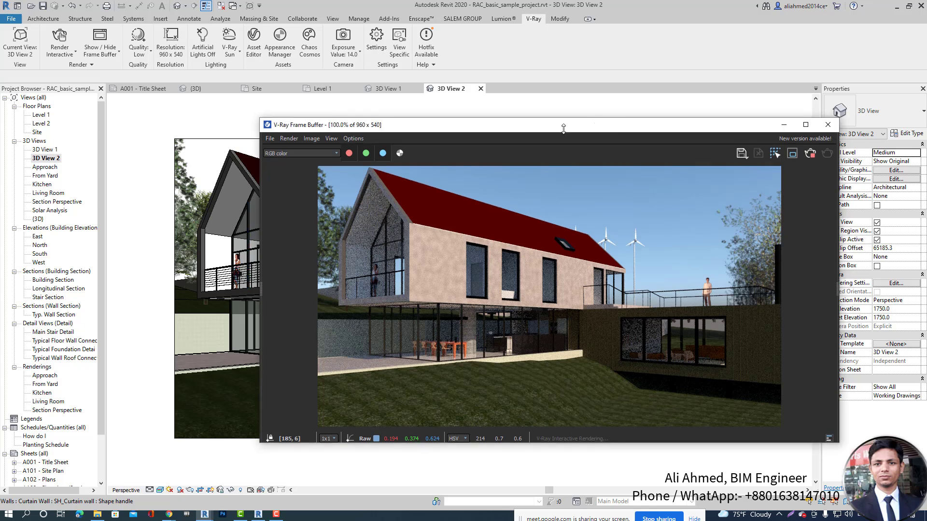
left_click_drag(500, 122, 634, 116)
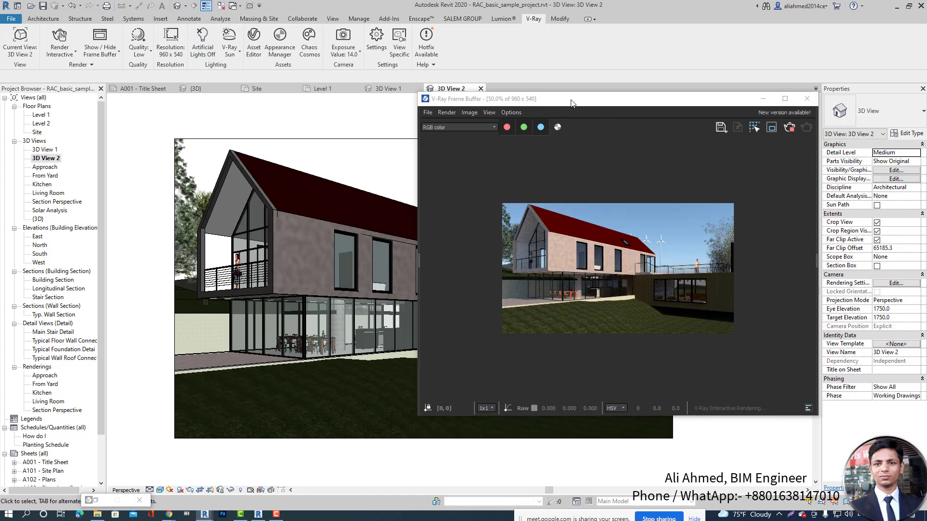
left_click_drag(572, 99, 593, 127)
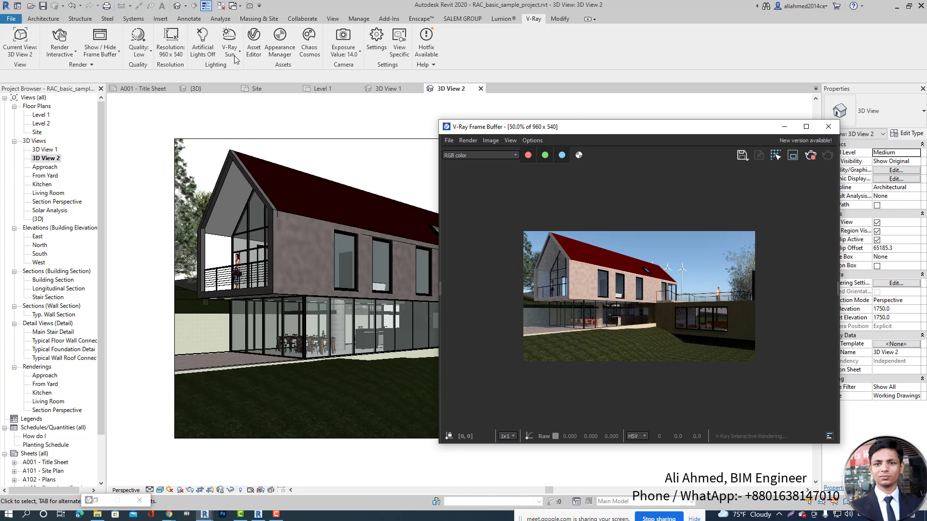
- Turn V-Ray's artificial lights on and back off during the interactive render, and shift the Frame Buffer farther off the model view
left_click(203, 48)
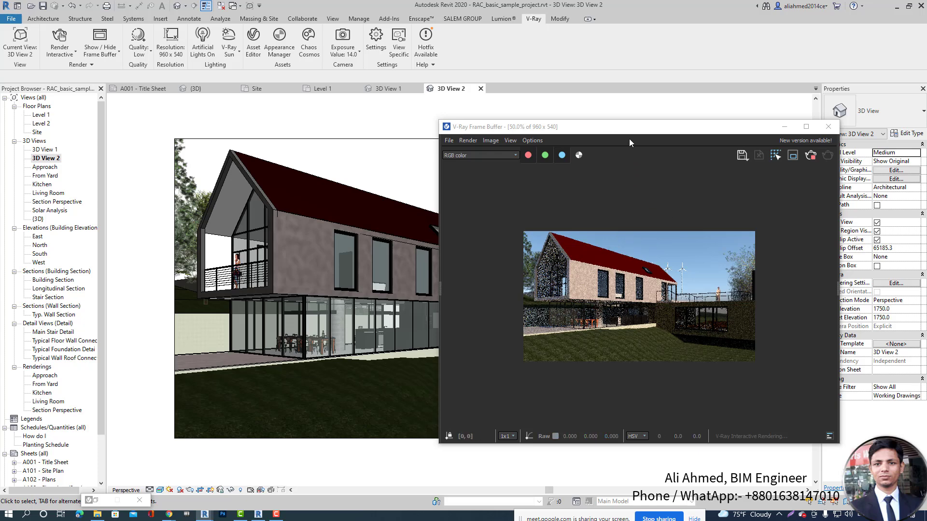
left_click(212, 56)
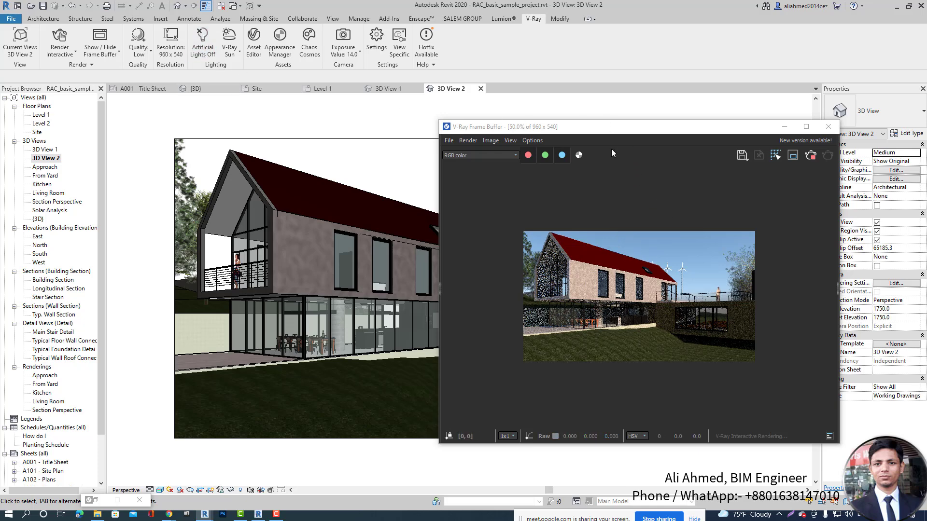
left_click_drag(652, 133, 723, 138)
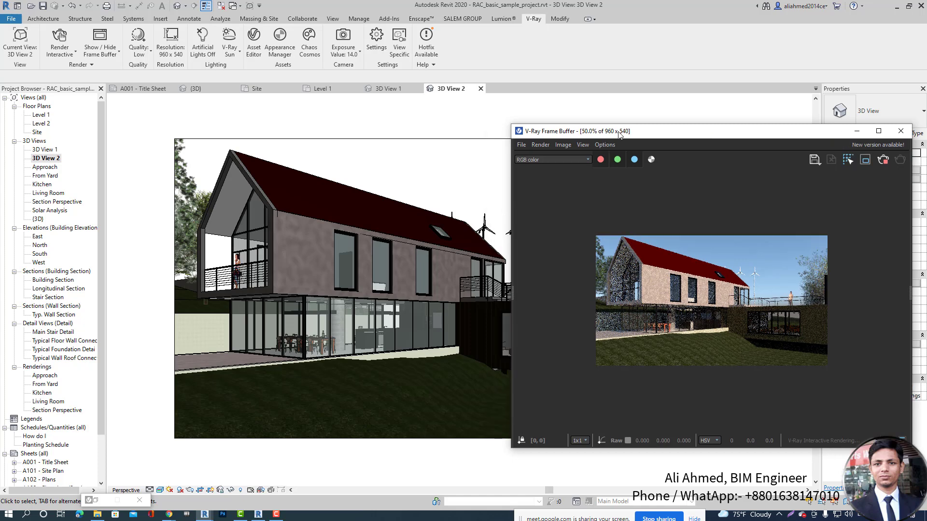
- Open the default {3D} view and frame the house's windowed facade below the red roof
left_click(248, 117)
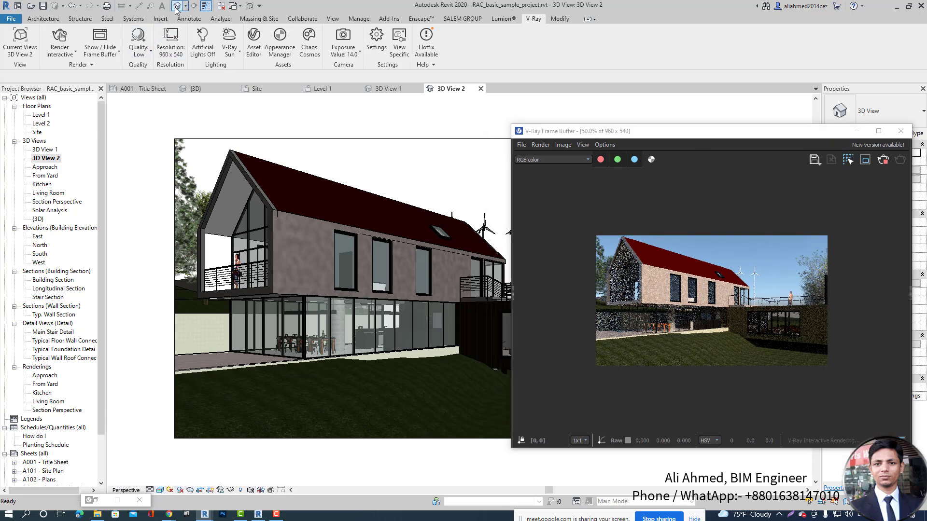
key("ctrl+Tab")
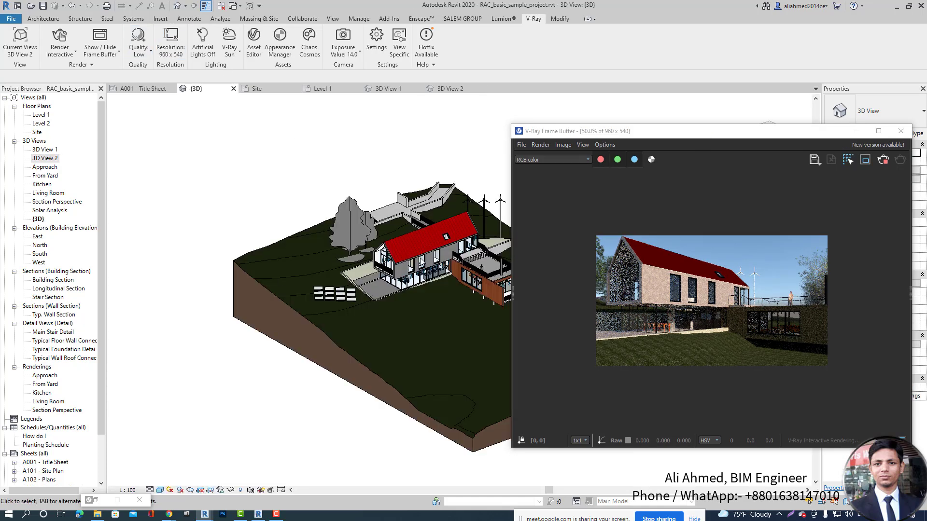
scroll(429, 268, "up", 6)
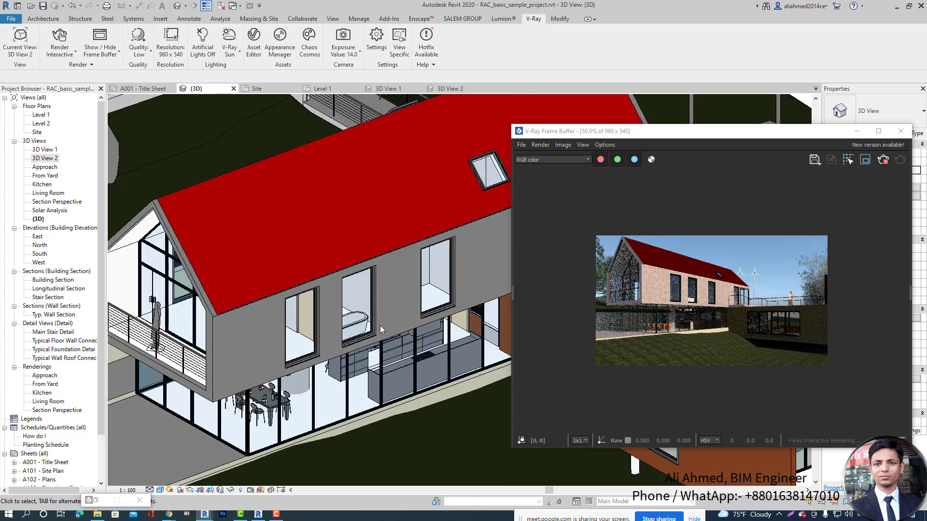
scroll(387, 267, "down", 2)
middle_click_drag(386, 266, 381, 248, "shift")
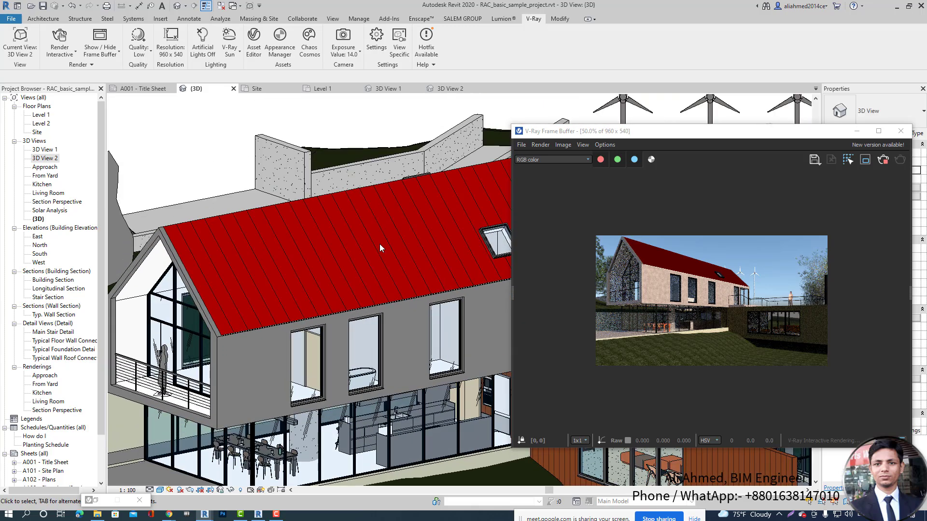
scroll(328, 308, "up", 2)
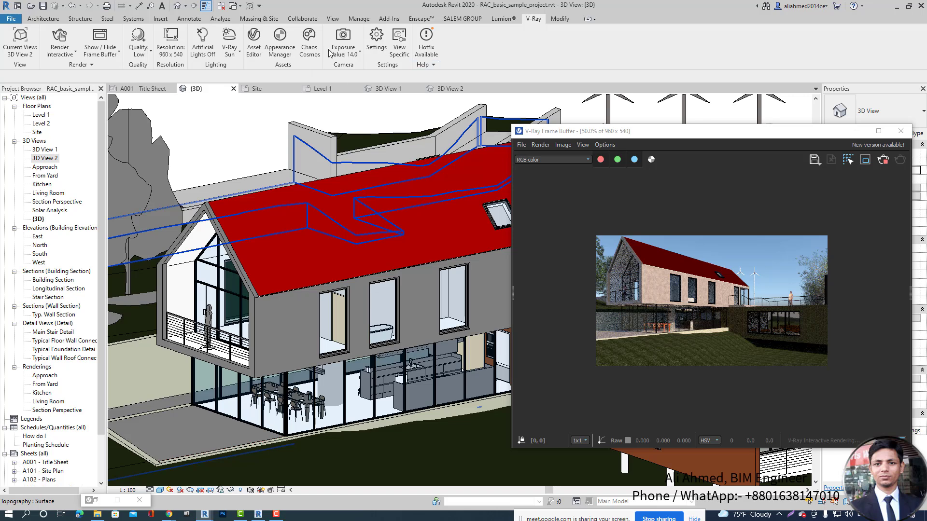
- Start placing a component and load the Wall Pack Light - Exterior family from the External architectural lighting folder
left_click(53, 19)
left_click(119, 56)
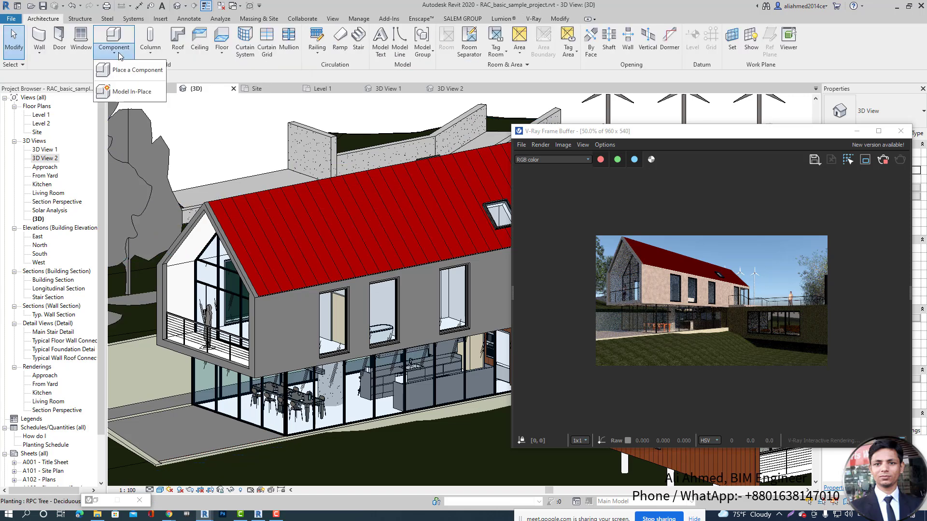
left_click(121, 72)
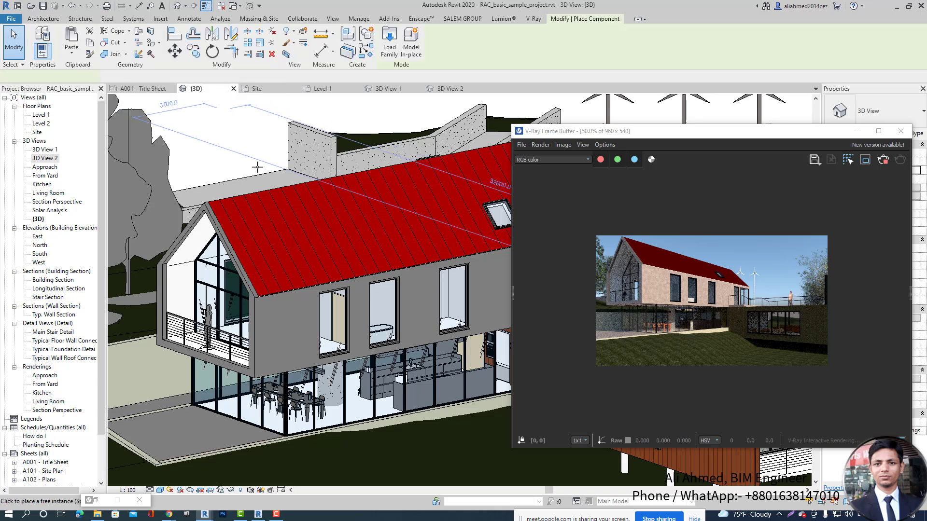
left_click(397, 43)
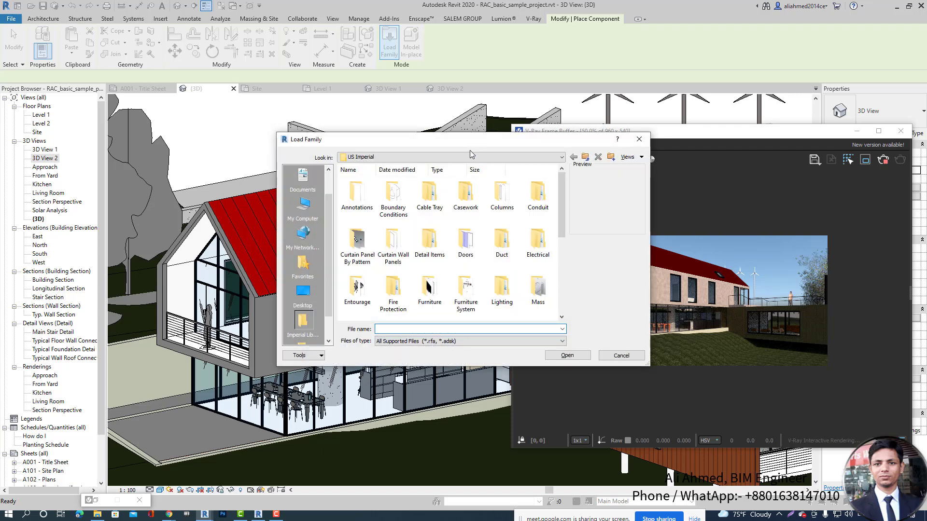
left_click_drag(525, 141, 521, 116)
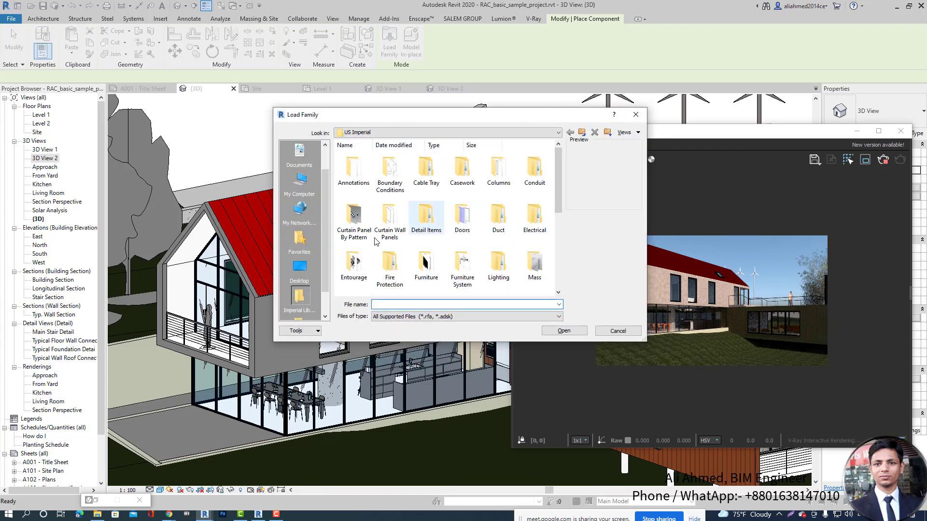
double_click(498, 264)
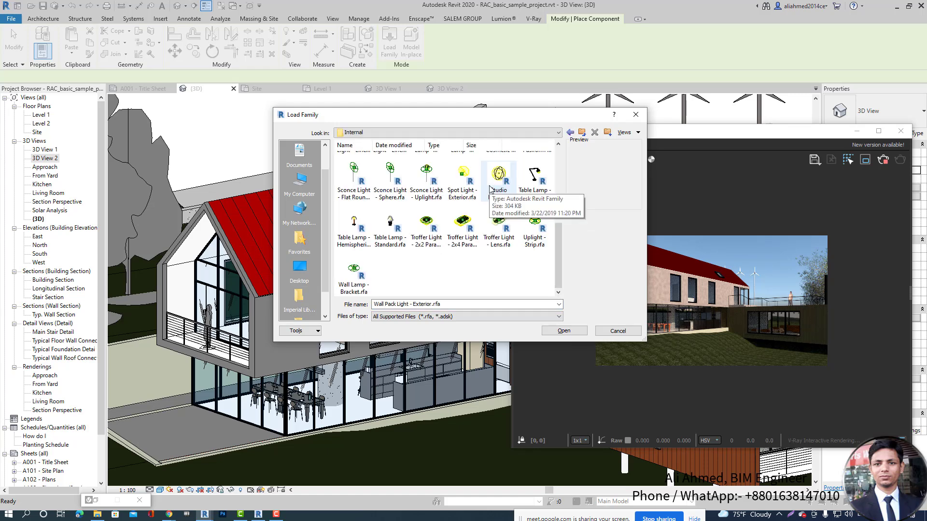
scroll(490, 188, "up", 5)
left_click(570, 132)
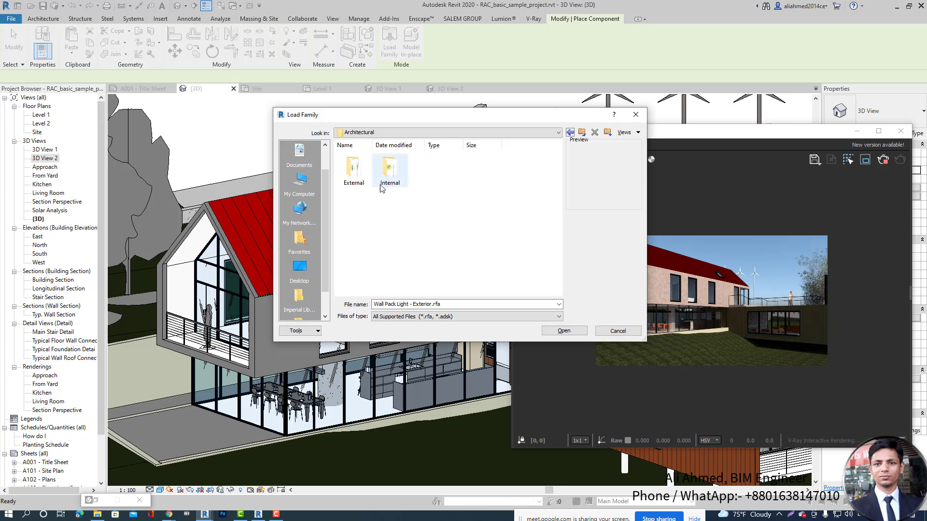
double_click(382, 185)
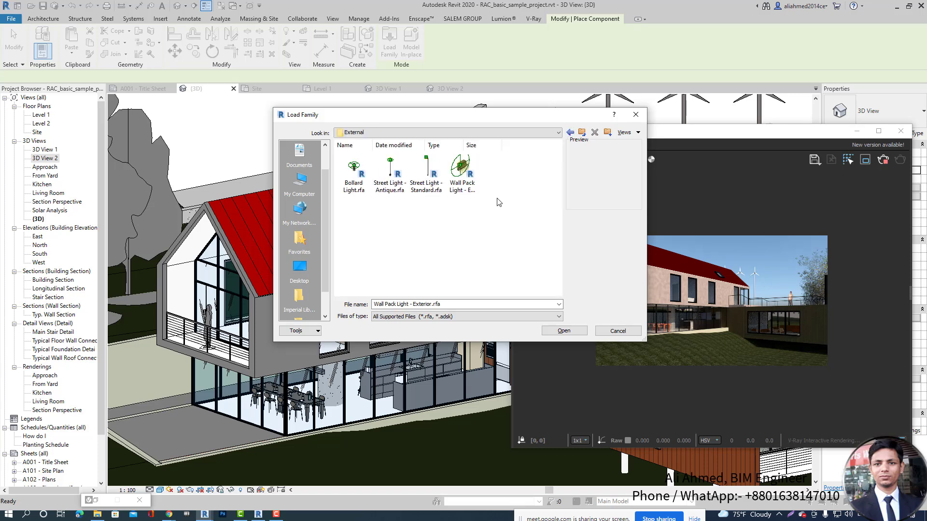
left_click(458, 170)
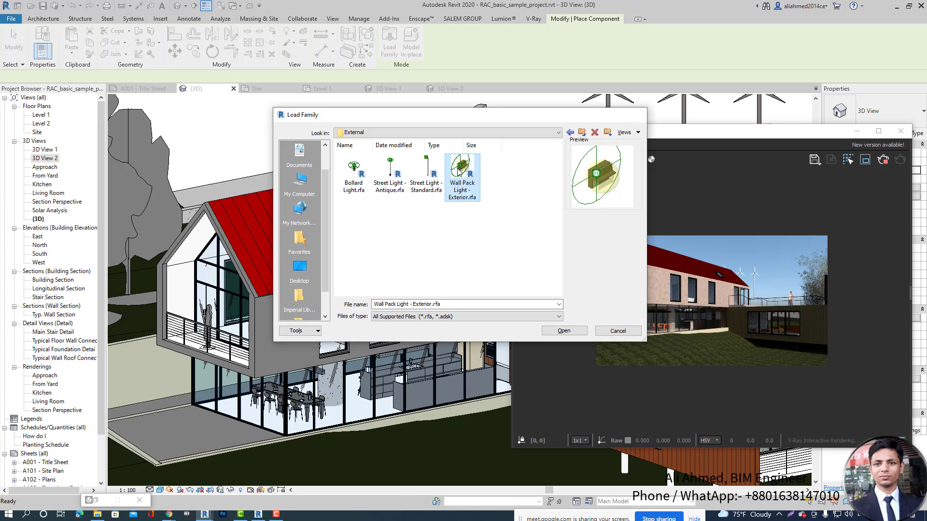
double_click(457, 170)
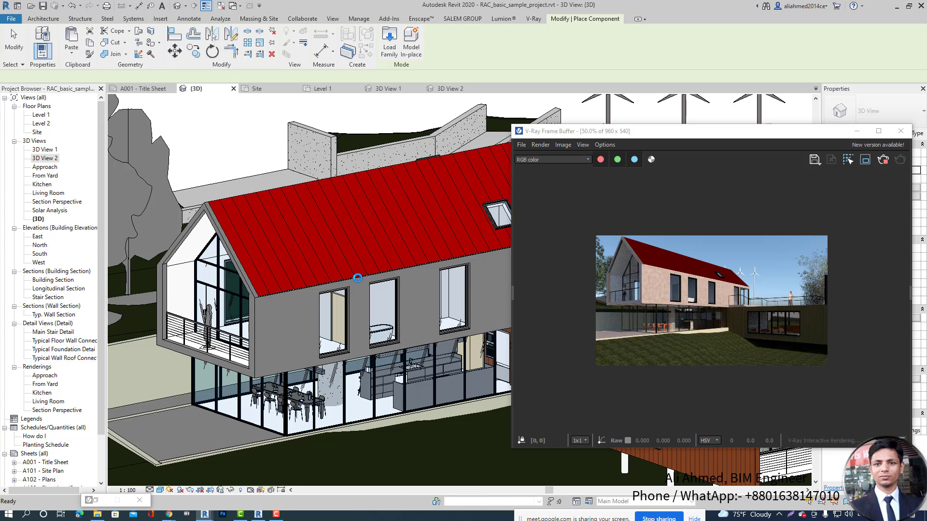
- Place one wall pack light on the upper facade wall, between the gable corner and the first window
scroll(273, 308, "up", 3)
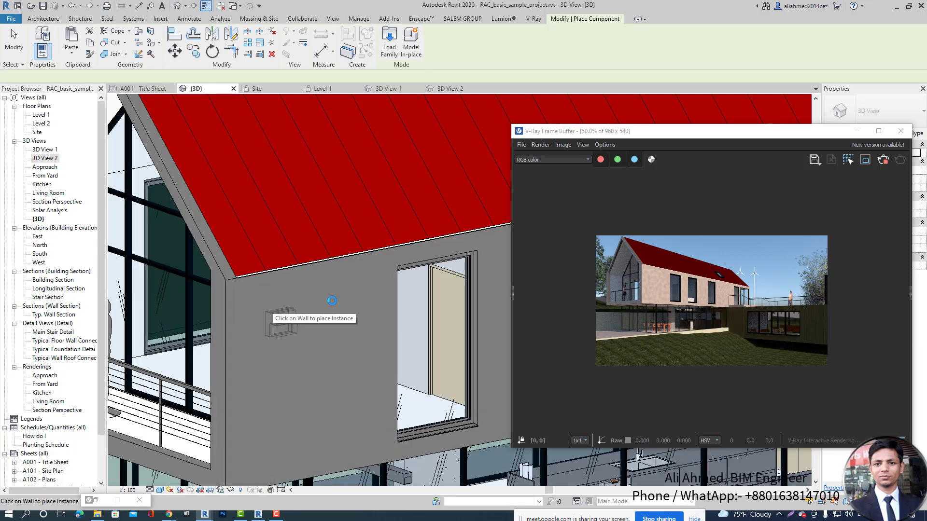
left_click(278, 321)
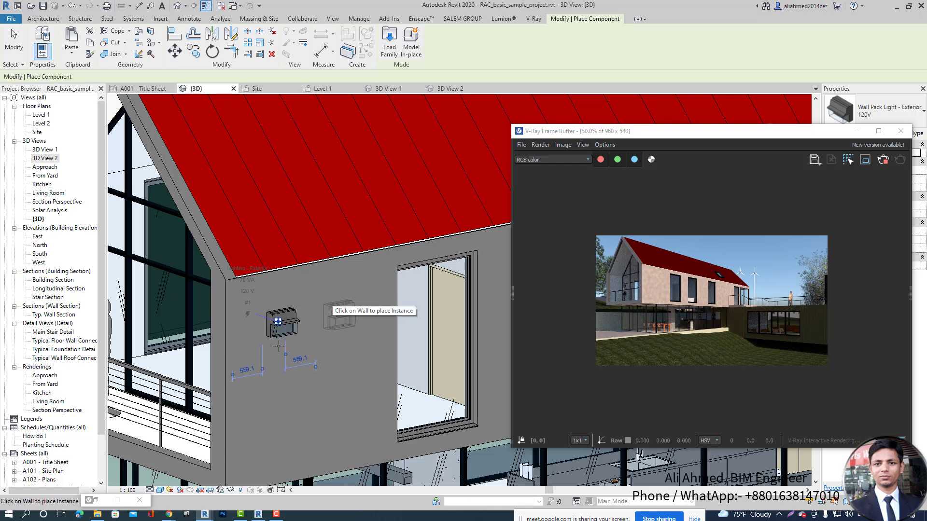
key("Escape")
scroll(256, 338, "up", 2)
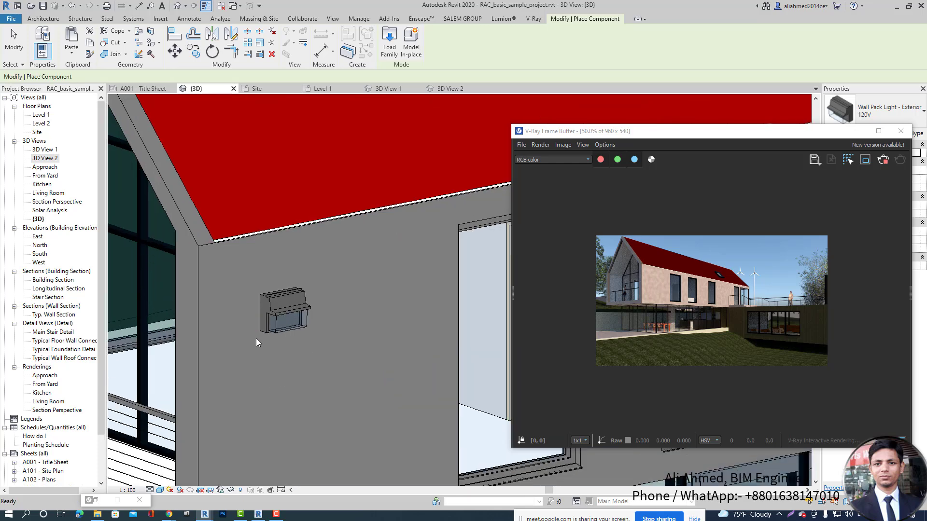
key("Escape")
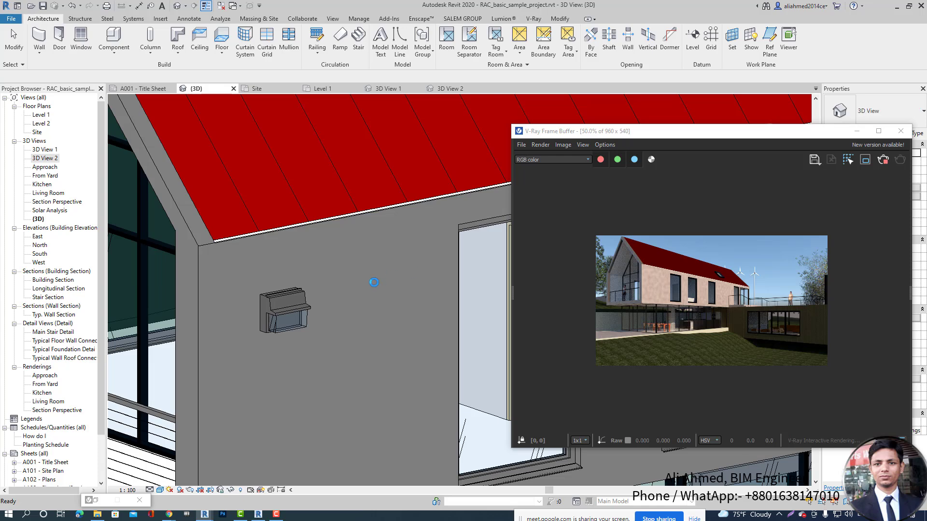
- Move the Frame Buffer off the facade and create three similar wall pack lights along the upper wall, between and beyond the windows
scroll(391, 278, "down", 2)
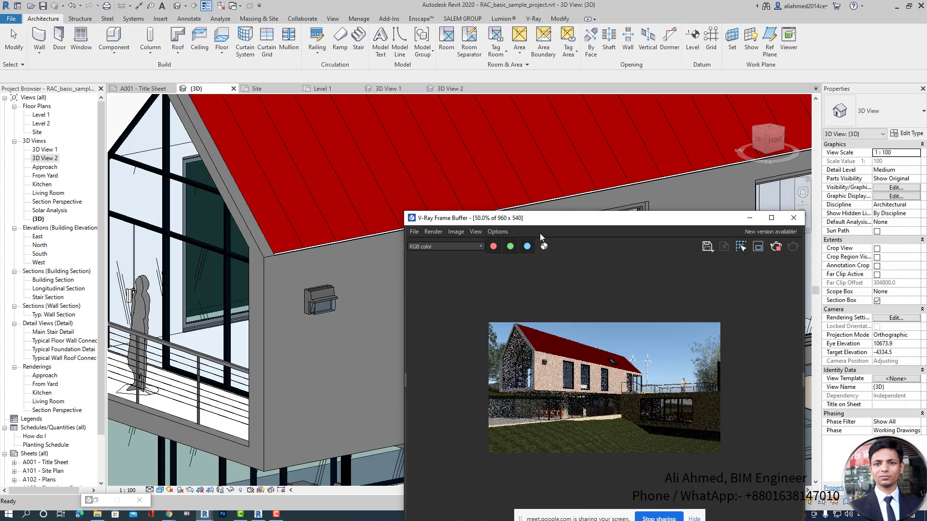
left_click_drag(587, 219, 609, 338)
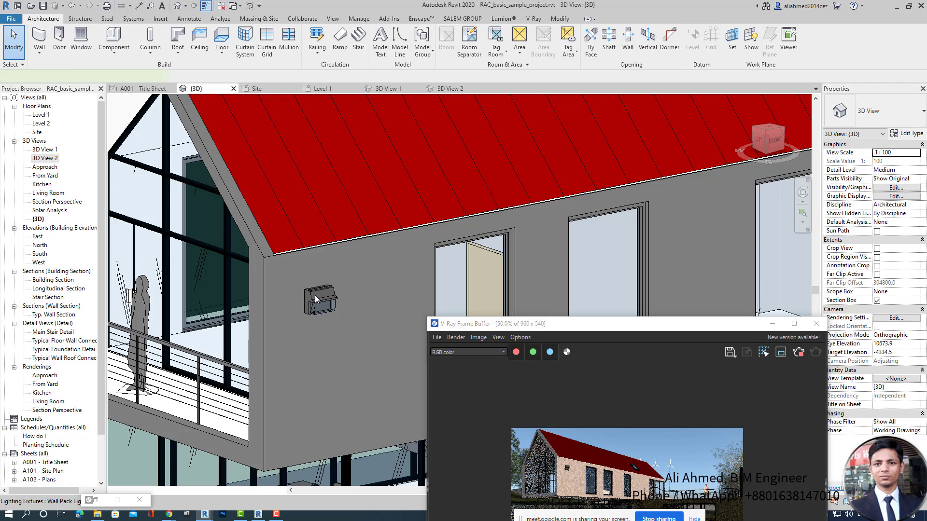
left_click(318, 298)
middle_click_drag(320, 297, 359, 292, "shift")
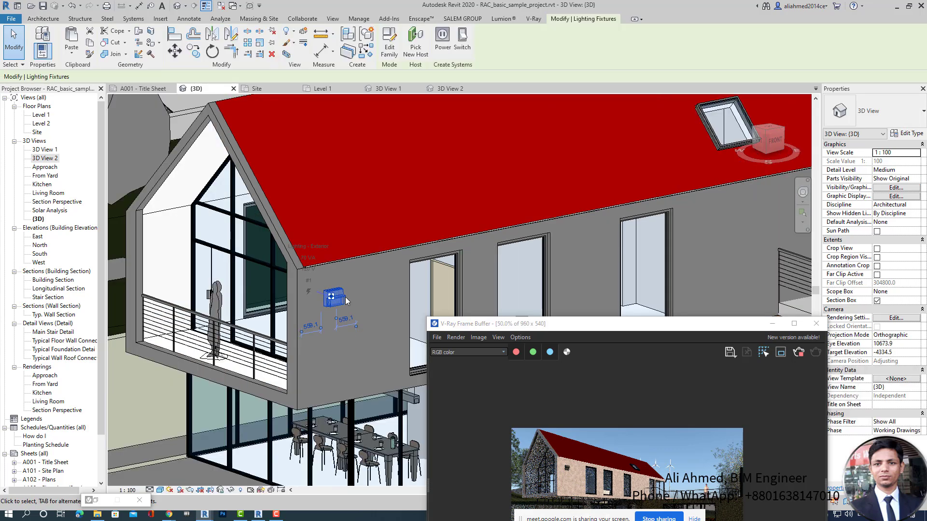
right_click(339, 296)
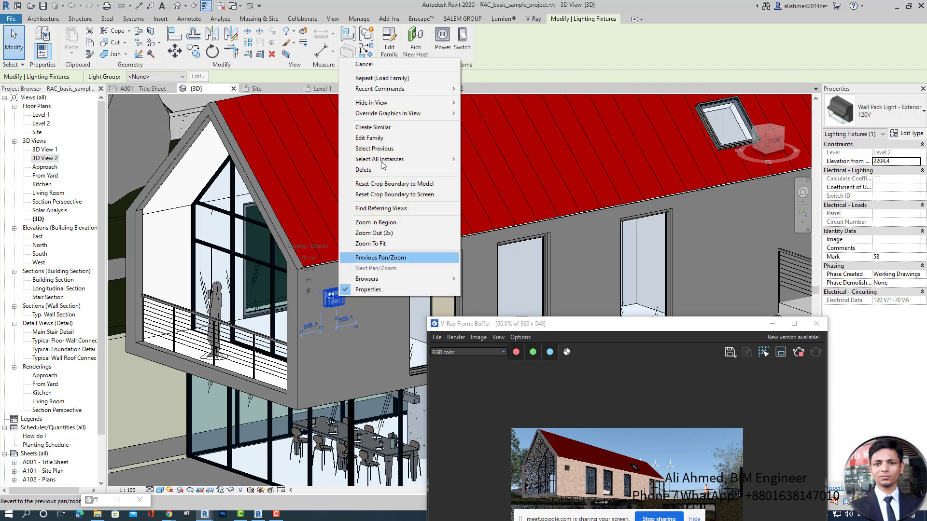
left_click(373, 128)
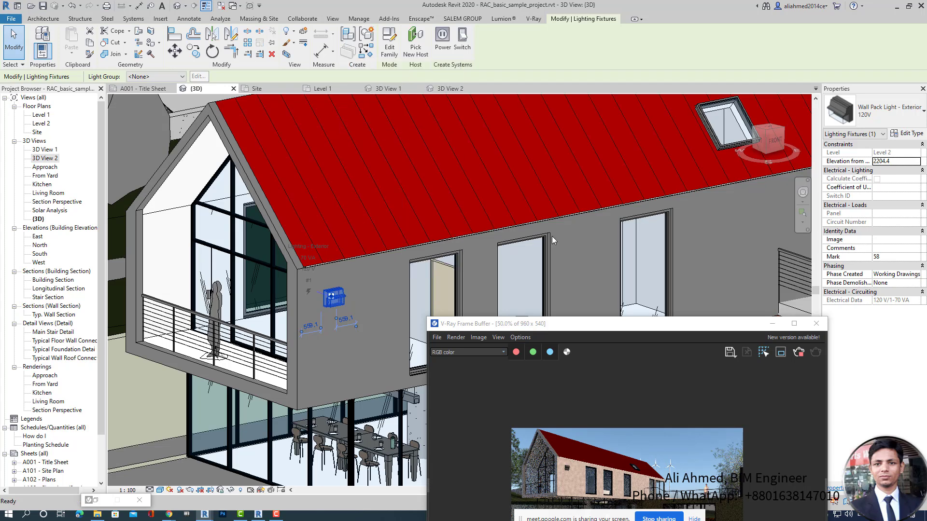
left_click(480, 261)
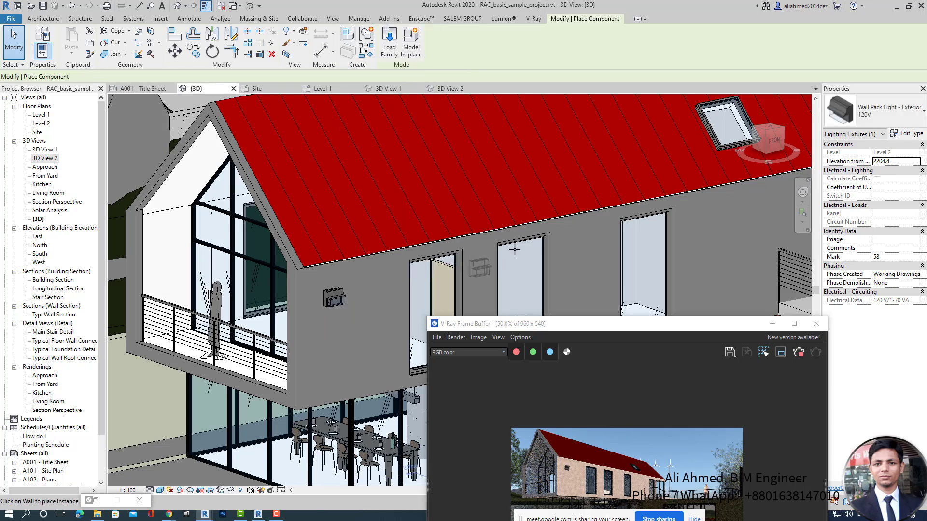
left_click(589, 251)
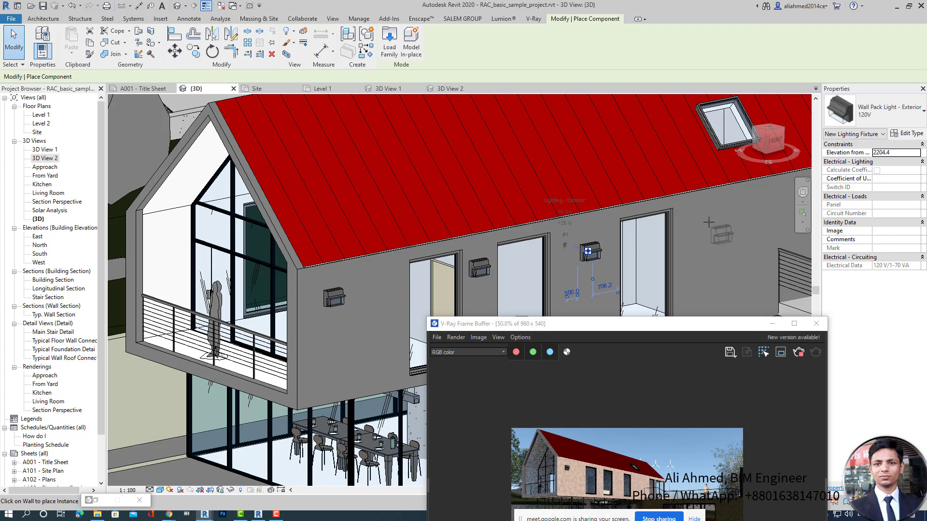
left_click(708, 224)
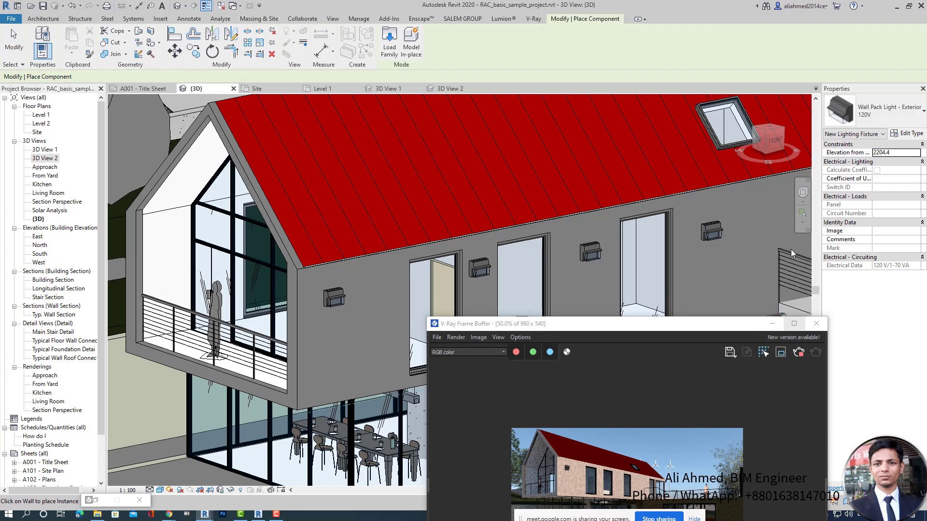
- View the render in the enlarged Frame Buffer, stop the interactive rendering, and end the light placement
key("super+Up")
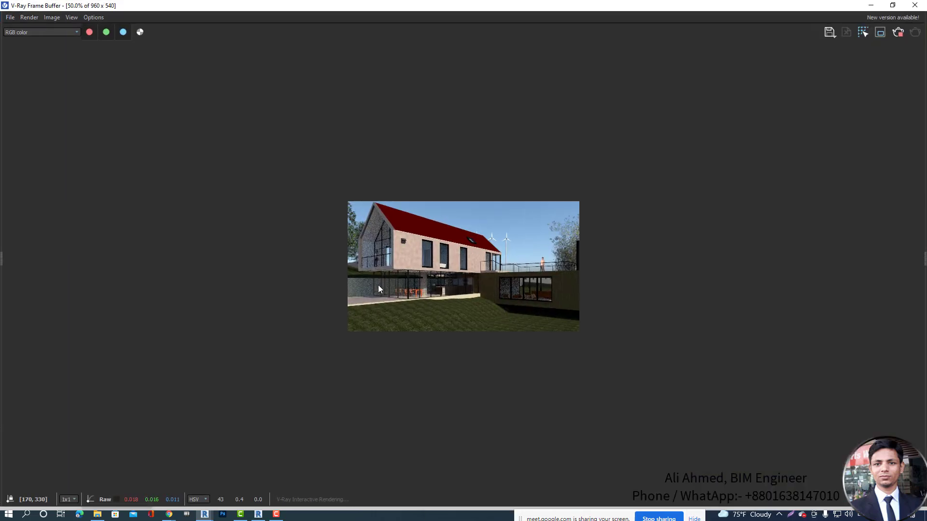
left_click(891, 5)
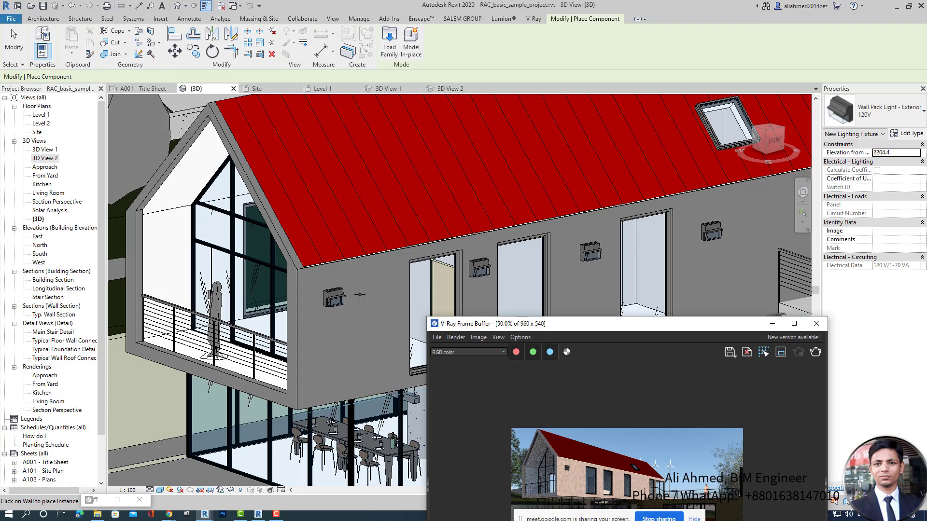
key("Escape")
key("Escape")
- Set the initial intensity of the Wall Pack Light - Exterior 120V type to a wattage of 10000 W
left_click(337, 298)
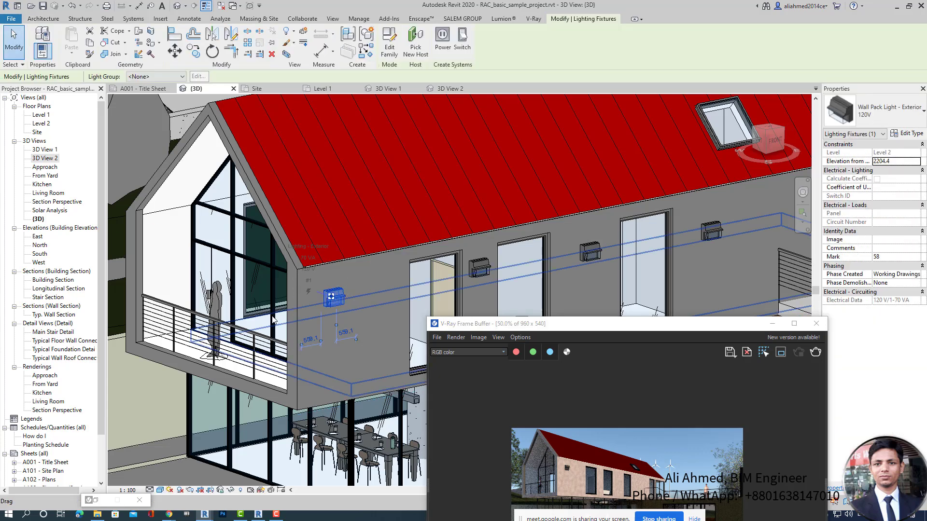
left_click(908, 135)
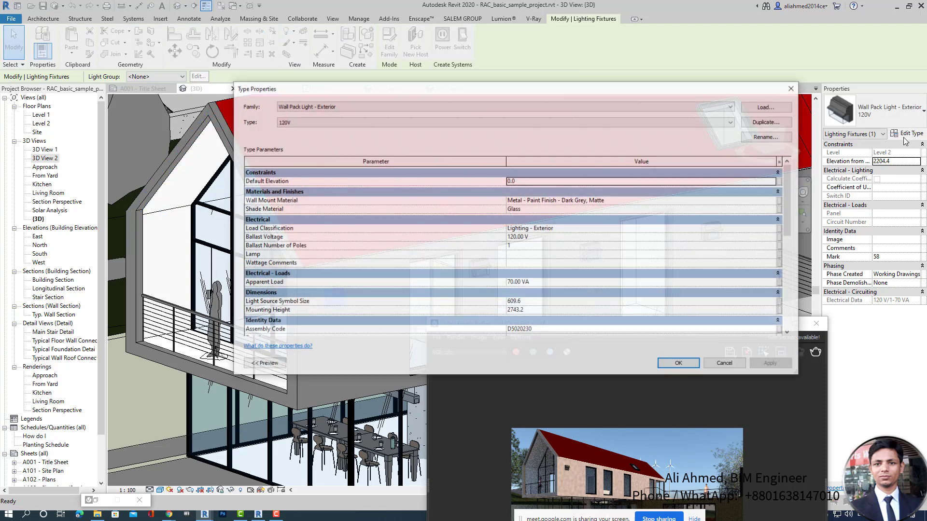
scroll(625, 257, "down", 6)
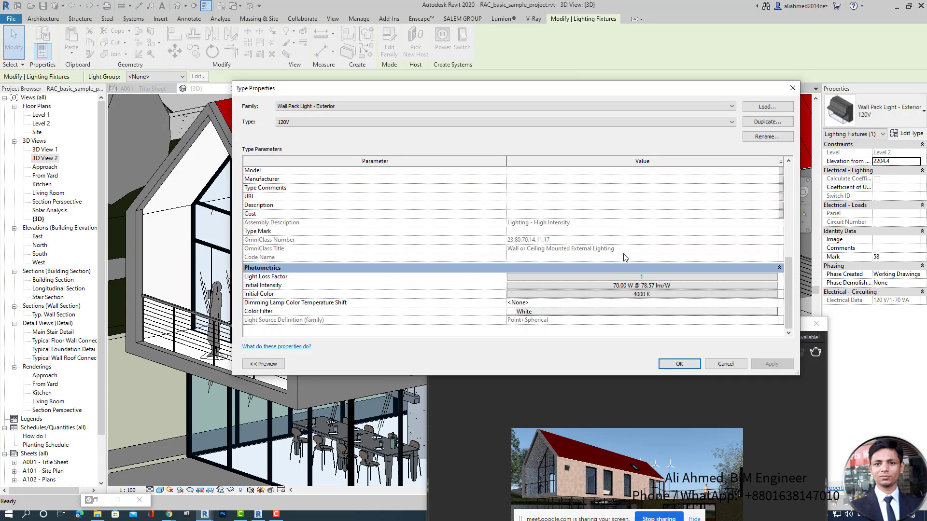
left_click(675, 286)
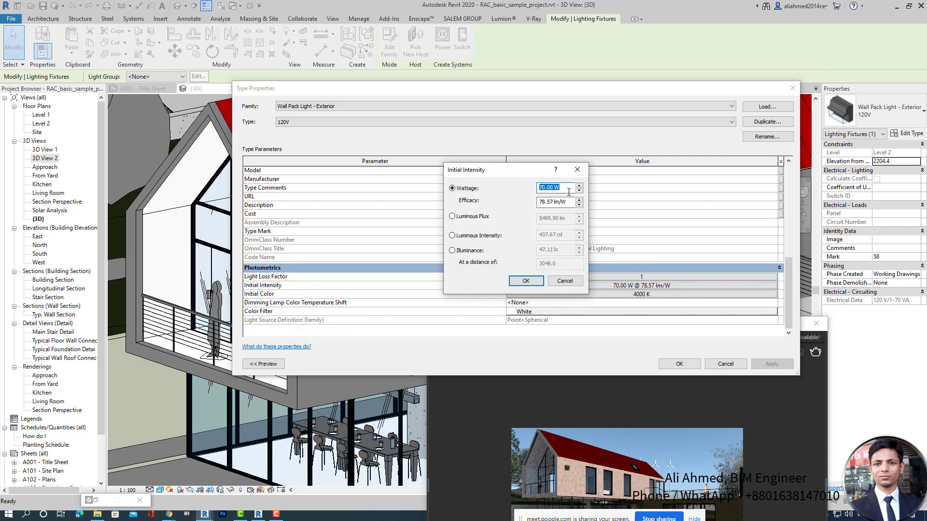
type("10000")
left_click(525, 281)
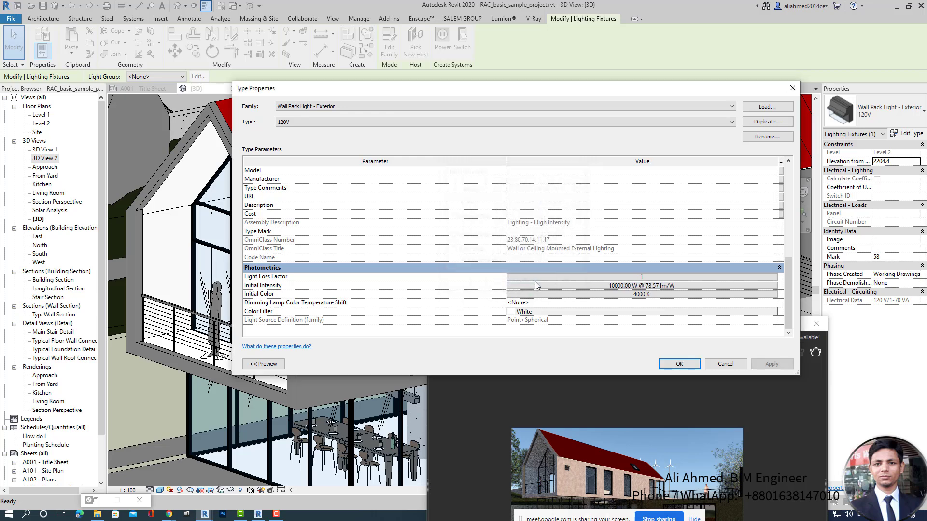
left_click(680, 364)
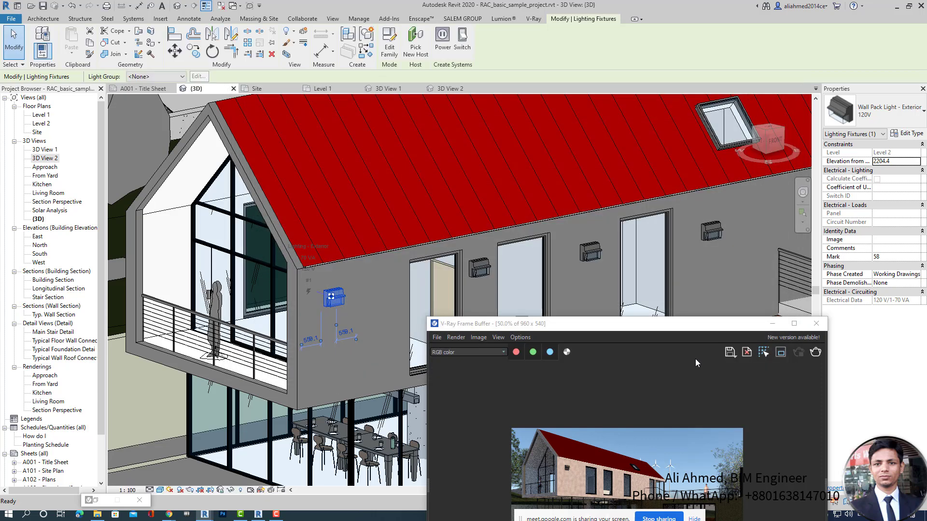
- Move the Frame Buffer fully into view, deselect the wall light, and restart the interactive rendering of 3D View 2
left_click(534, 21)
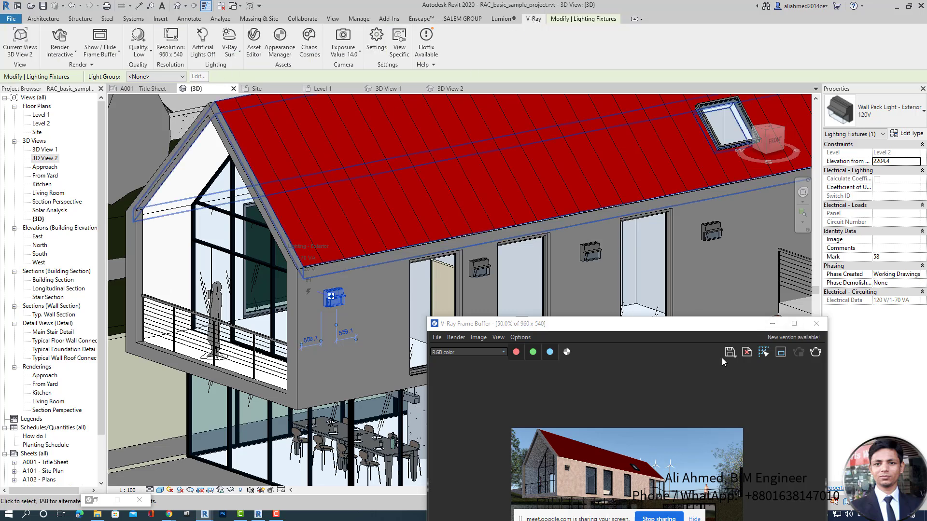
left_click_drag(656, 324, 655, 147)
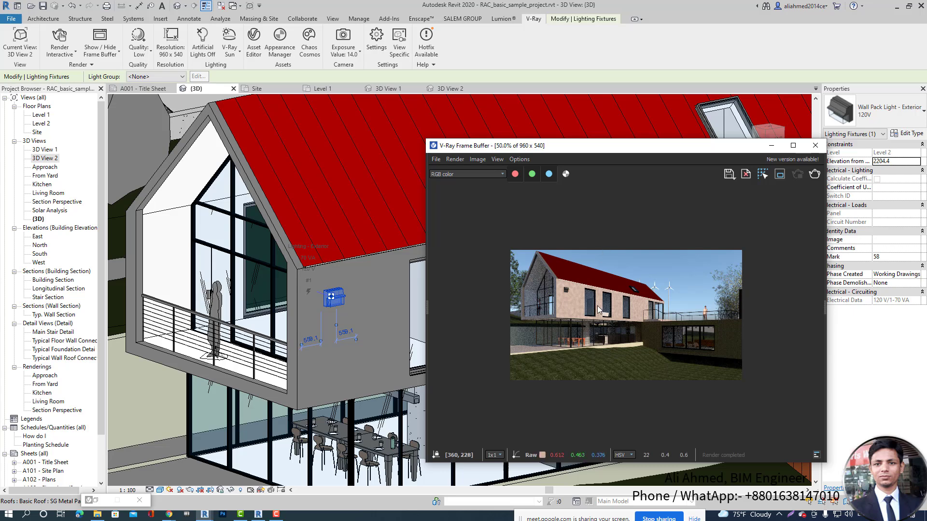
scroll(597, 305, "up", 3)
scroll(591, 309, "down", 3)
key("Escape")
mouse_move(594, 147)
left_mouse_down()
mouse_move(711, 311)
mouse_move(605, 162)
mouse_move(602, 141)
left_mouse_up()
scroll(615, 256, "up", 2)
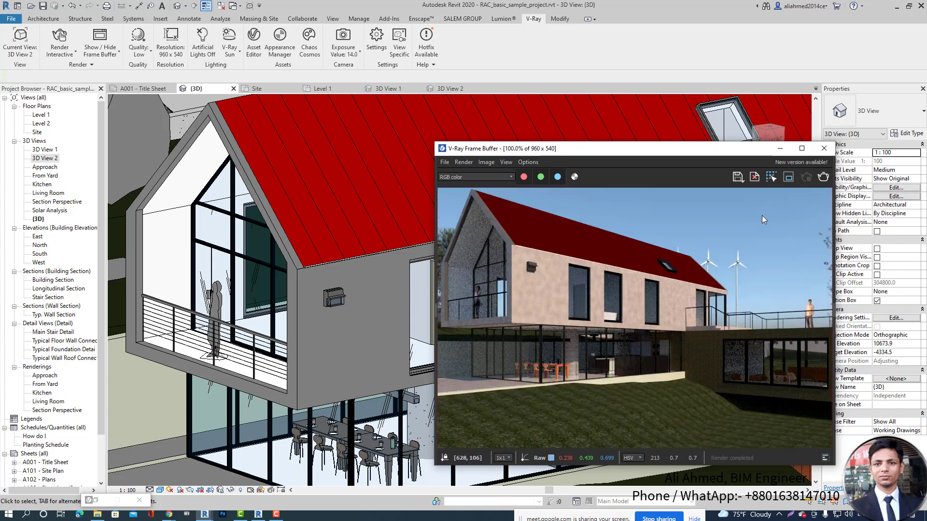
left_click(823, 177)
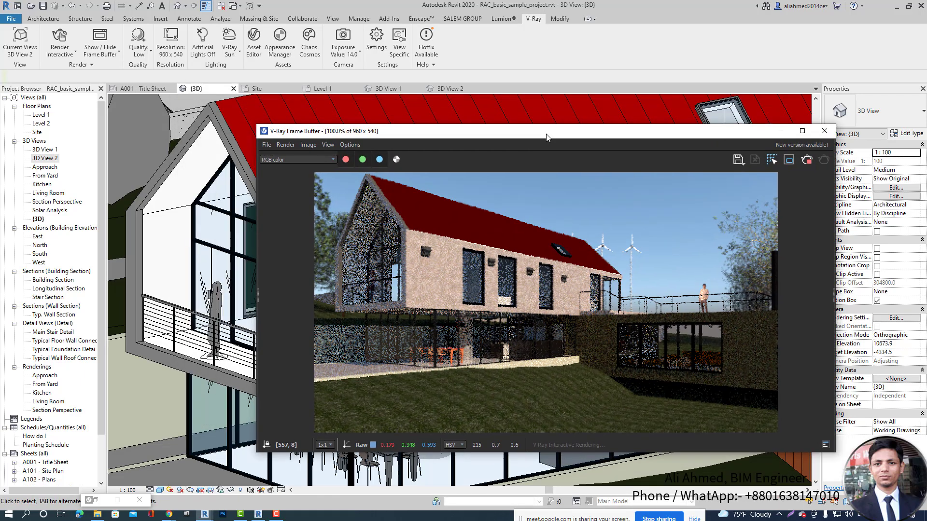
mouse_move(485, 130)
left_mouse_down()
mouse_move(486, 150)
mouse_move(479, 139)
left_mouse_up()
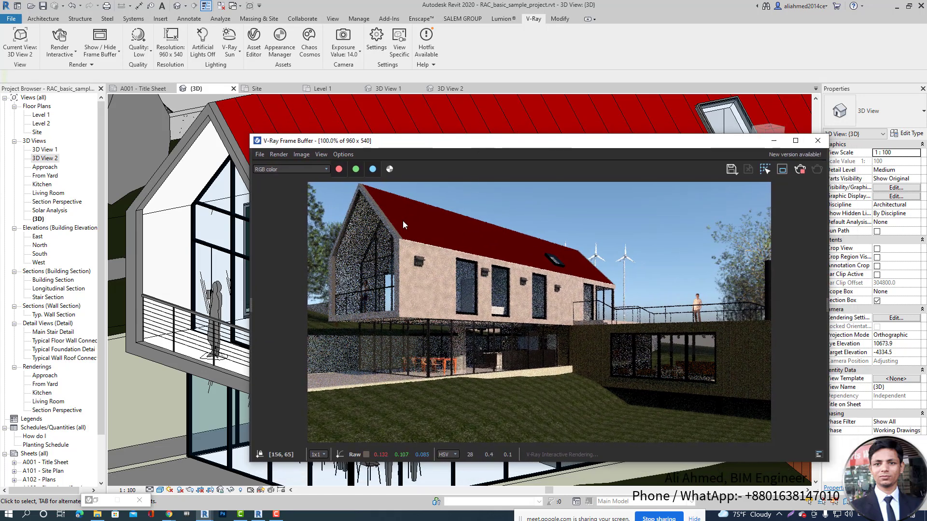
- Turn on the artificial lights and limit rendering to a region around the wall pack light nearest the gable corner
left_click(205, 54)
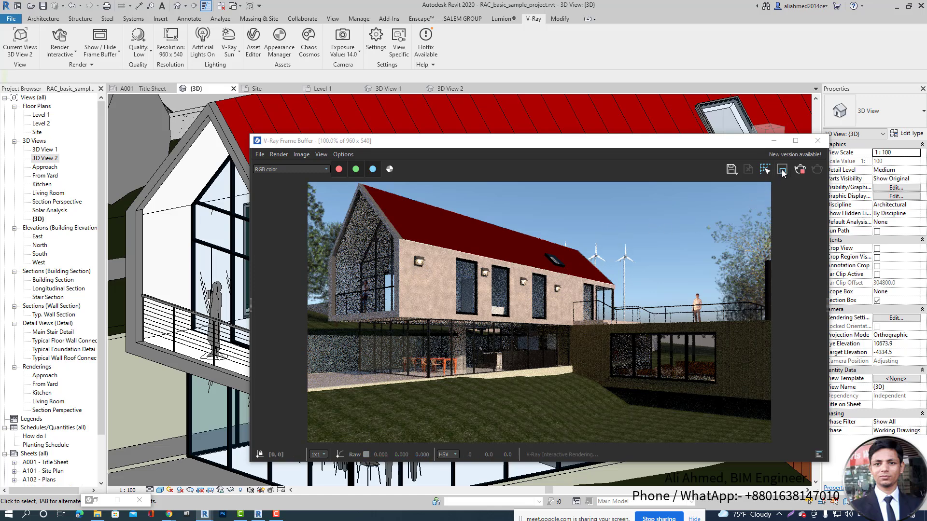
left_click(389, 257)
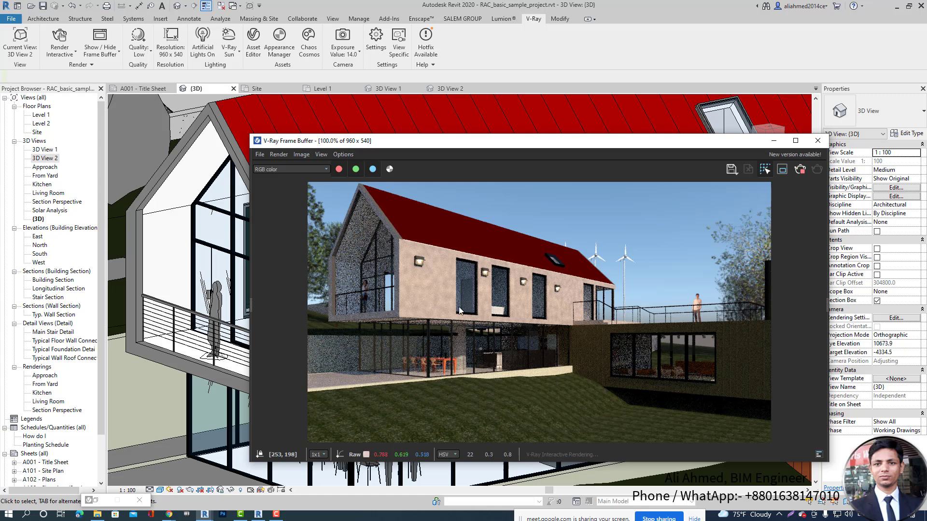
left_click(779, 171)
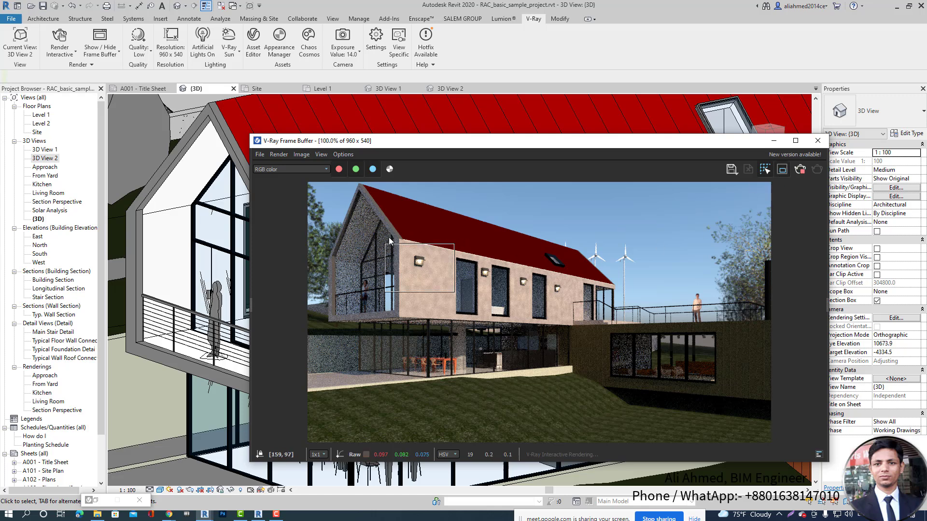
scroll(436, 264, "up", 2)
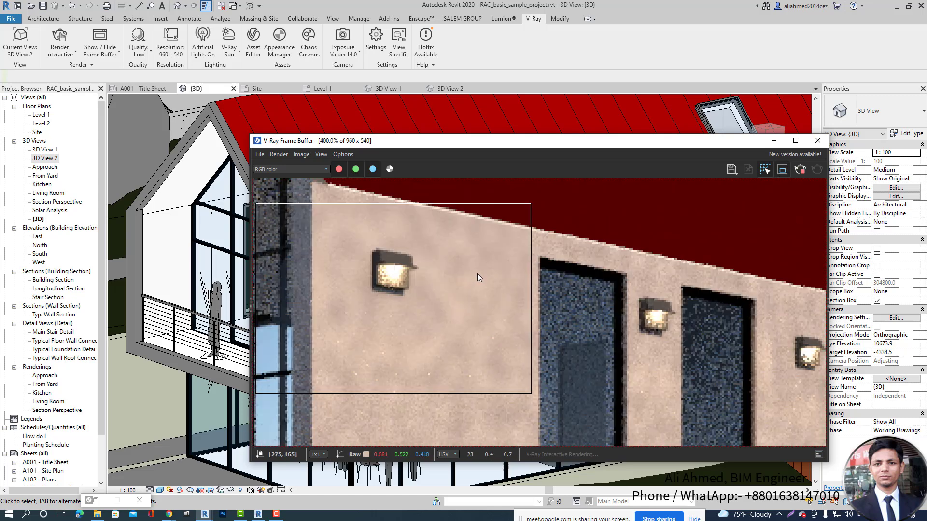
scroll(428, 277, "down", 1)
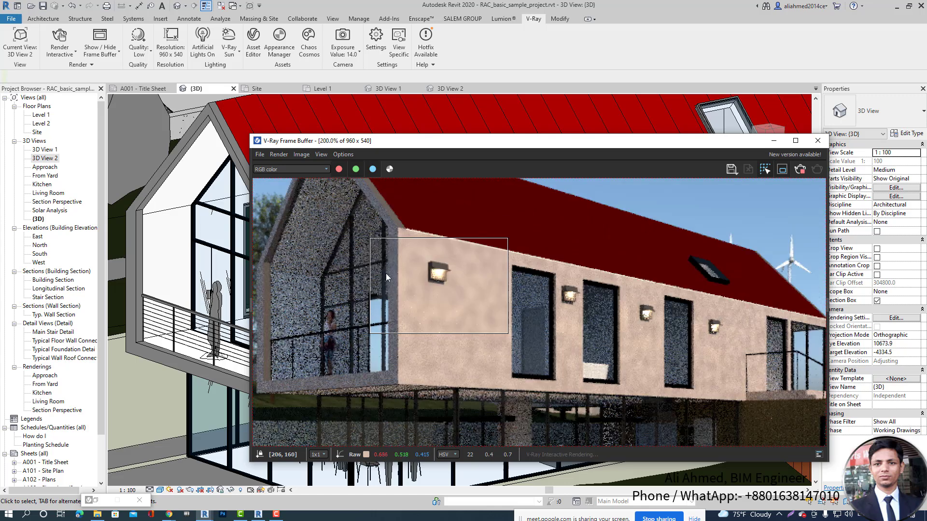
scroll(387, 277, "up", 1)
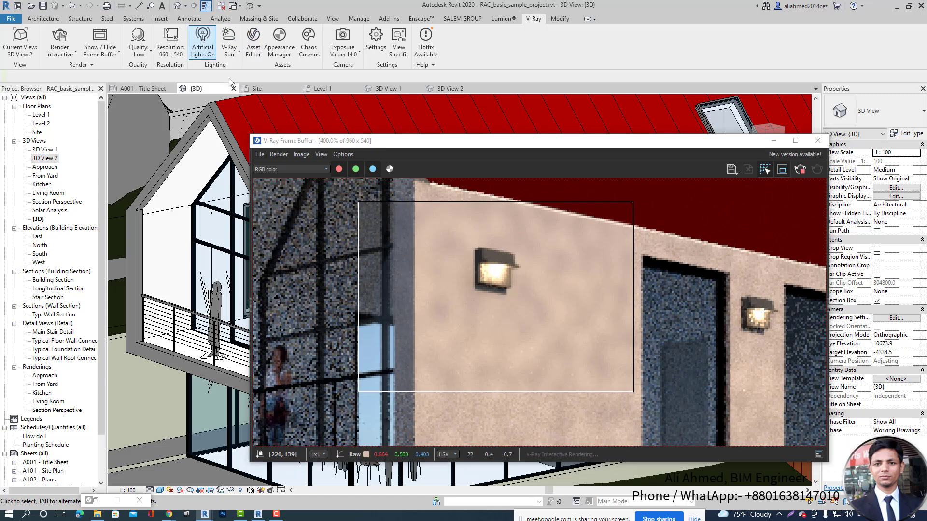
- Turn off the artificial lights and compare the wall pack lights in the interactive render
left_click(202, 51)
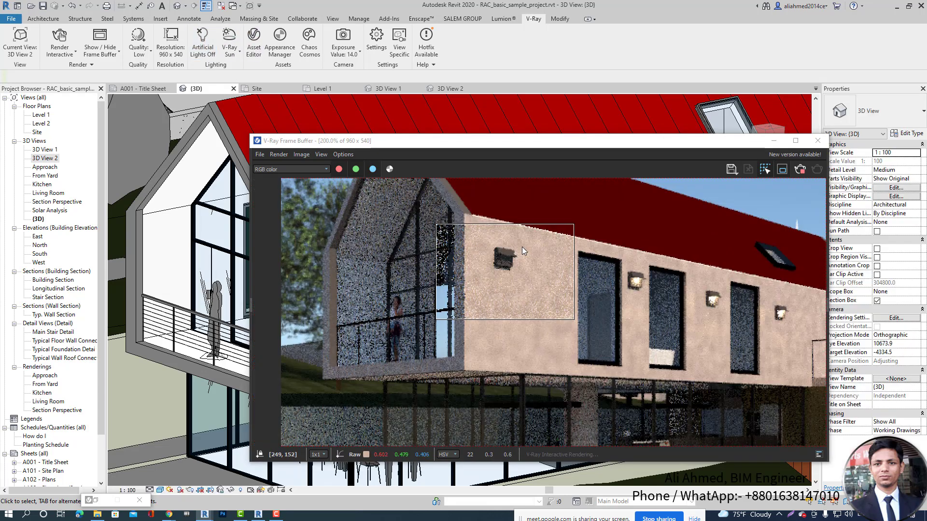
scroll(507, 255, "down", 1)
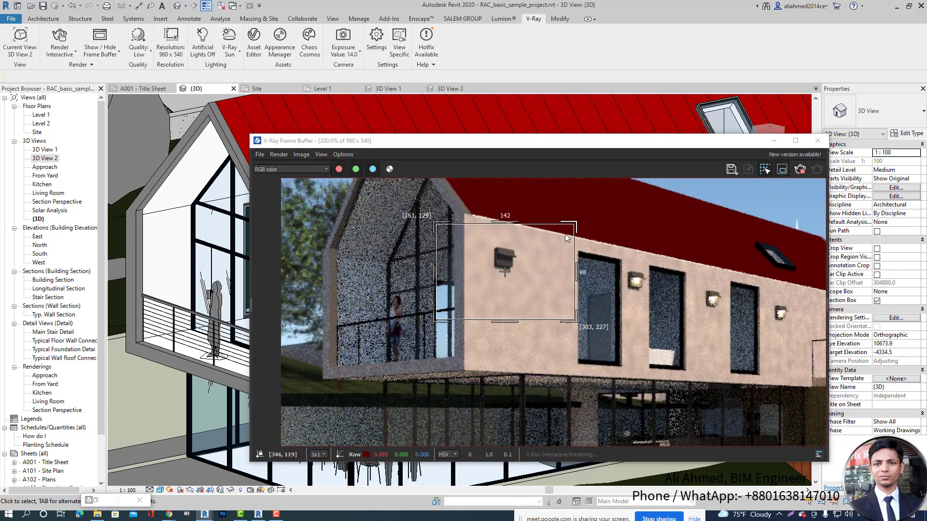
scroll(546, 255, "up", 1)
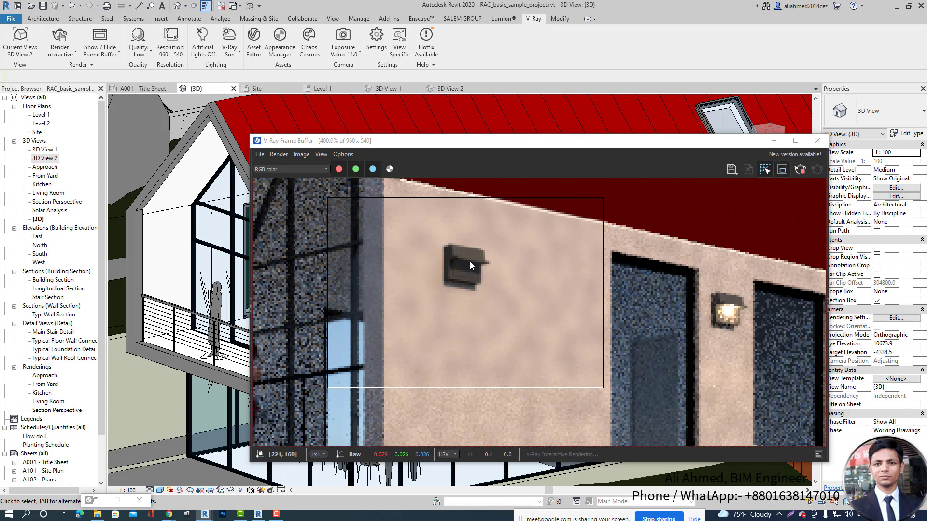
scroll(501, 288, "down", 3)
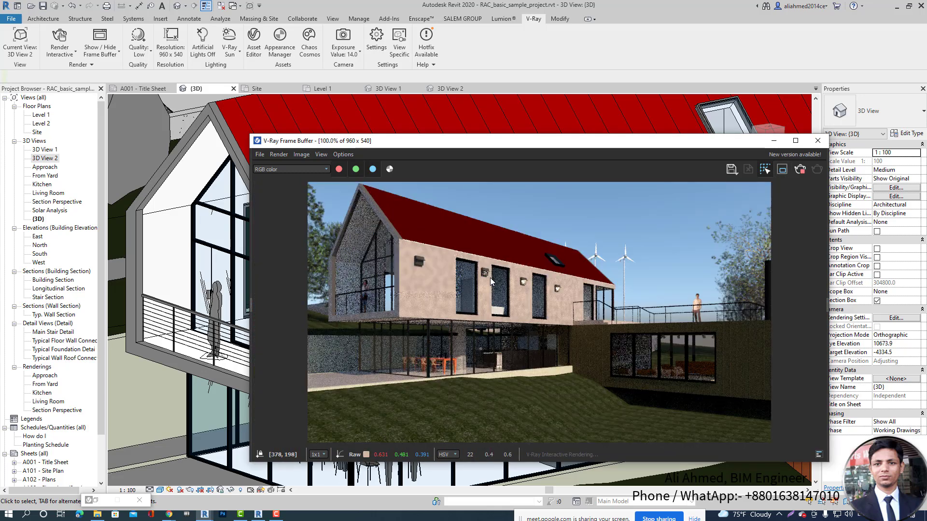
scroll(501, 289, "up", 2)
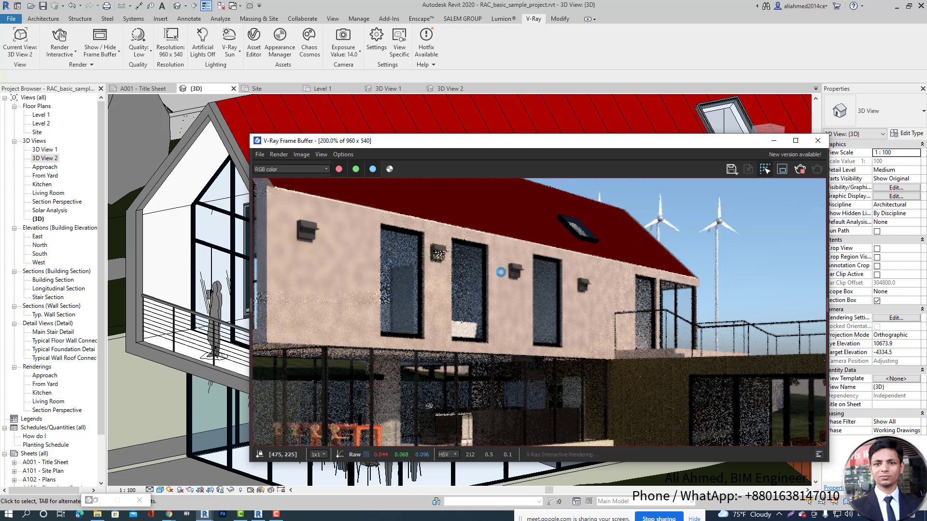
scroll(518, 275, "down", 2)
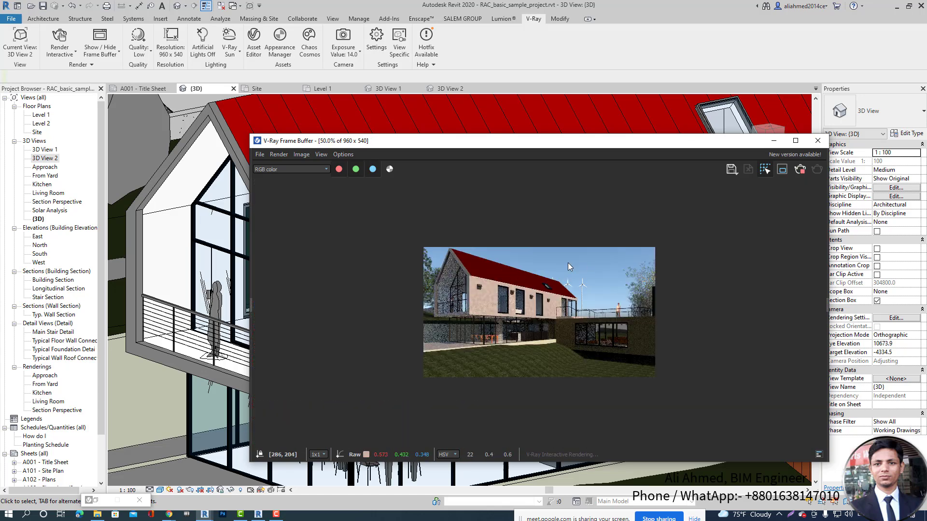
scroll(520, 294, "up", 1)
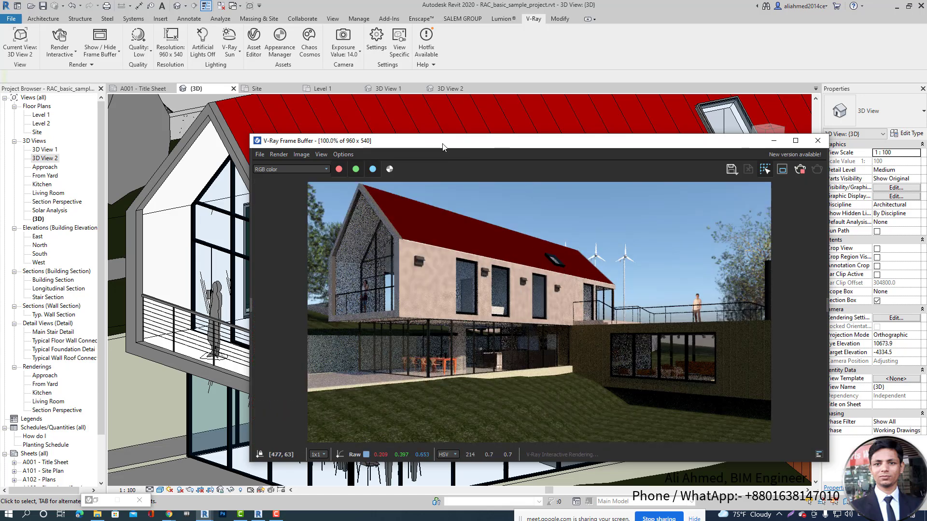
- Reposition the Frame Buffer and set the V-Ray light type to No Light, closing its settings
left_click_drag(451, 147, 520, 133)
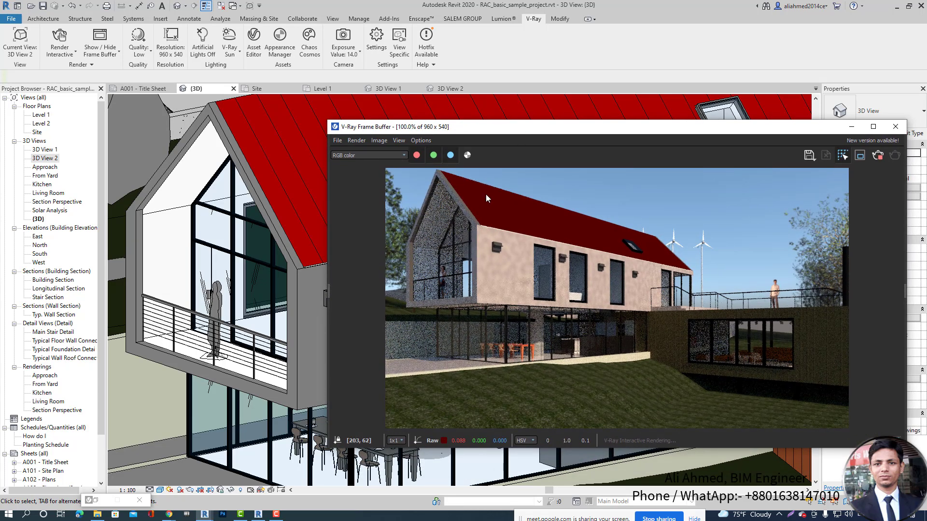
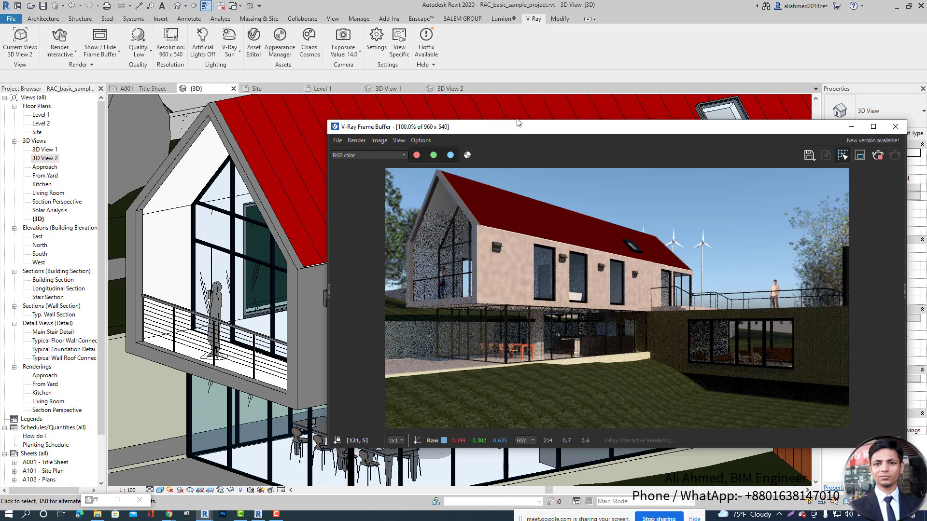
left_click_drag(509, 128, 449, 92)
left_click_drag(459, 102, 459, 102)
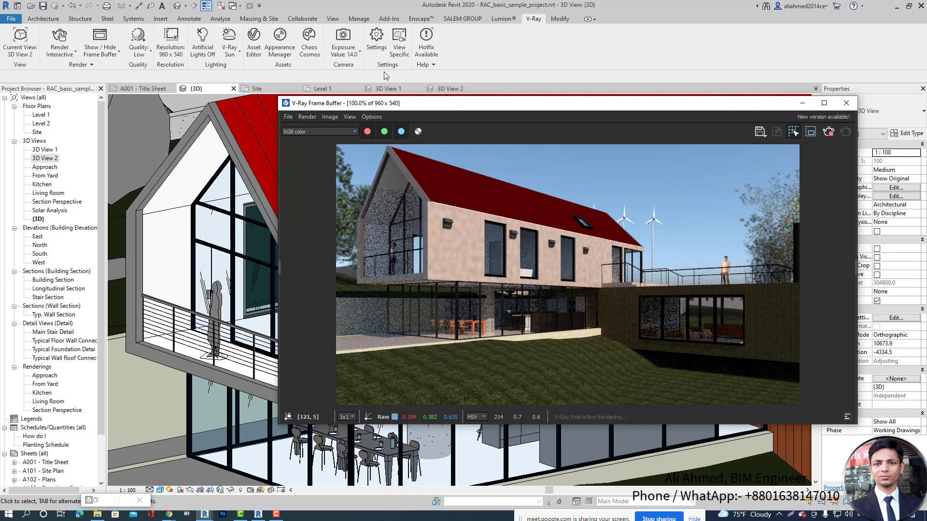
left_click(240, 53)
left_click(240, 53)
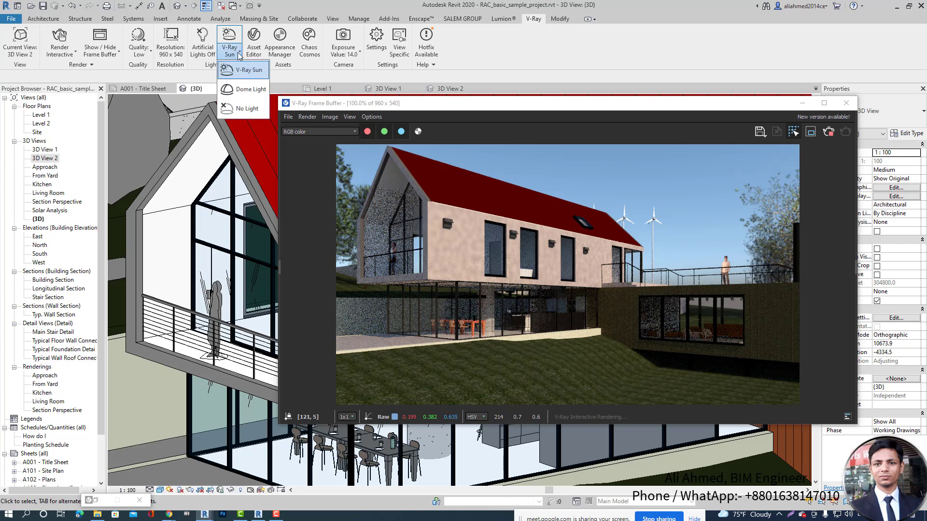
left_click(239, 52)
left_click(240, 52)
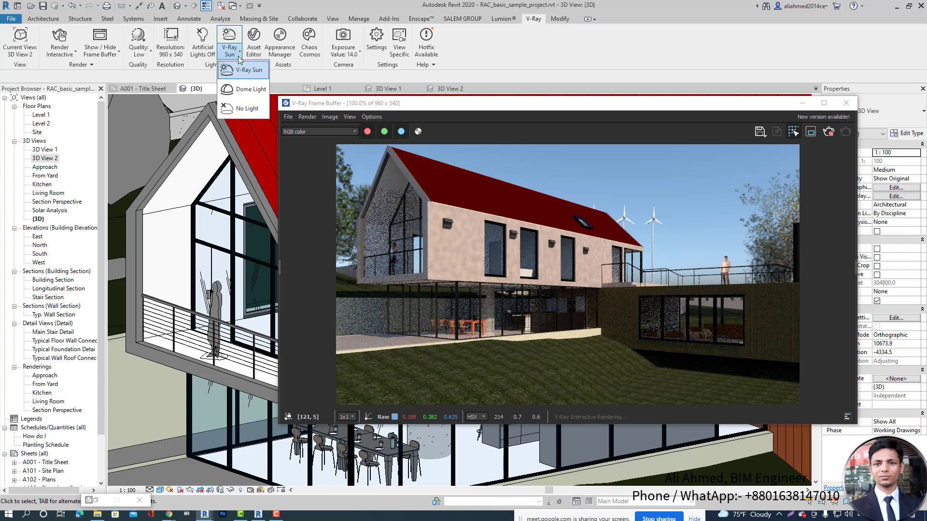
left_click(240, 109)
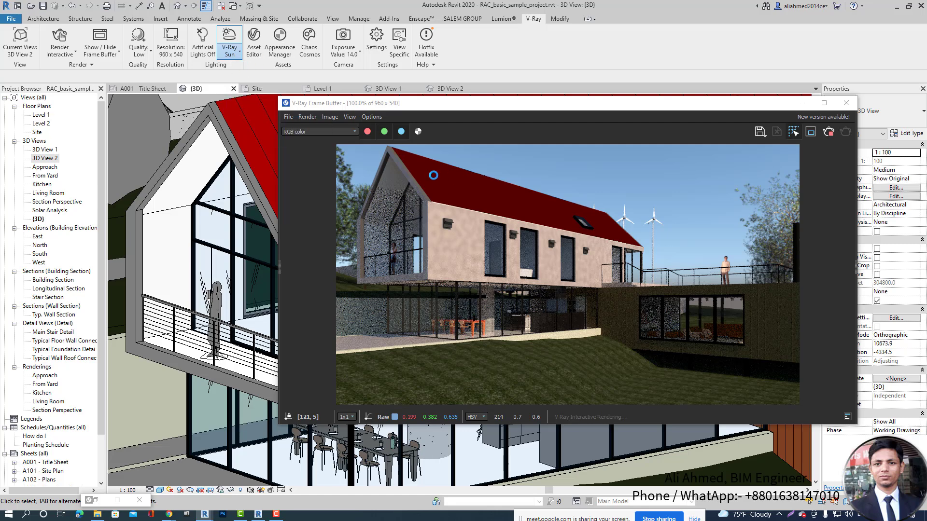
left_click(334, 49)
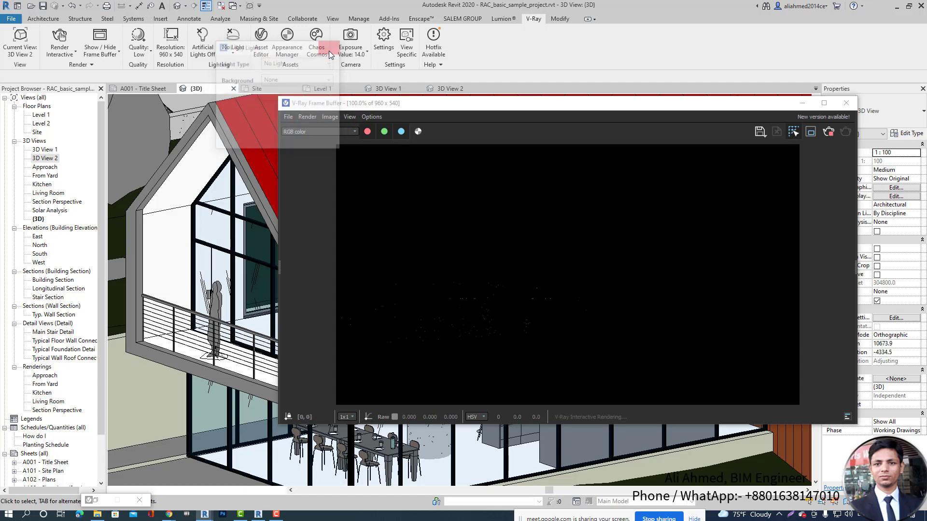
- Switch the light type back to V-Ray Sun and arrange the V-Ray Lights settings beside the Frame Buffer
left_click(235, 57)
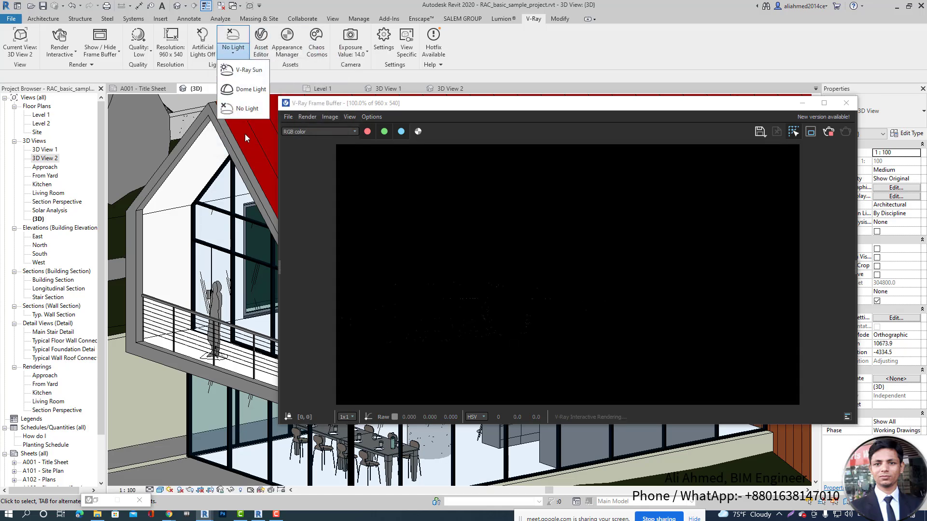
left_click(237, 75)
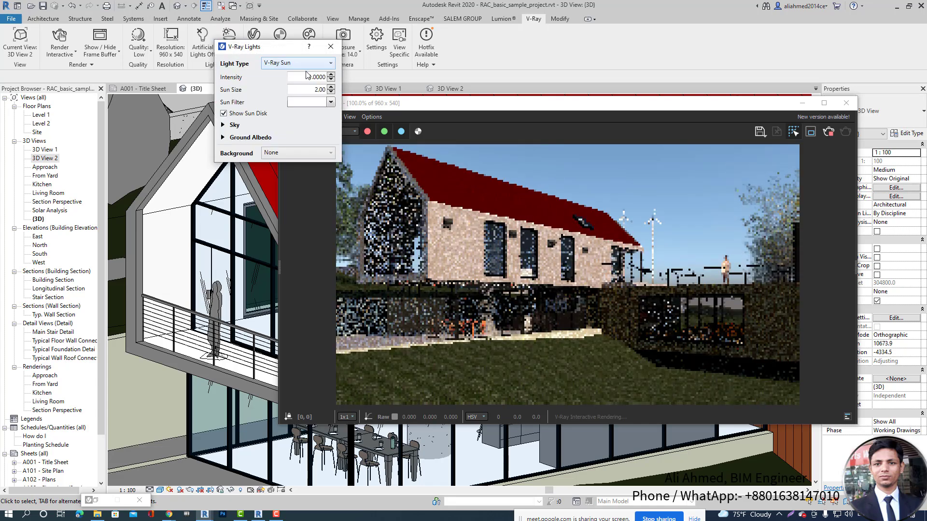
left_click_drag(284, 43, 178, 83)
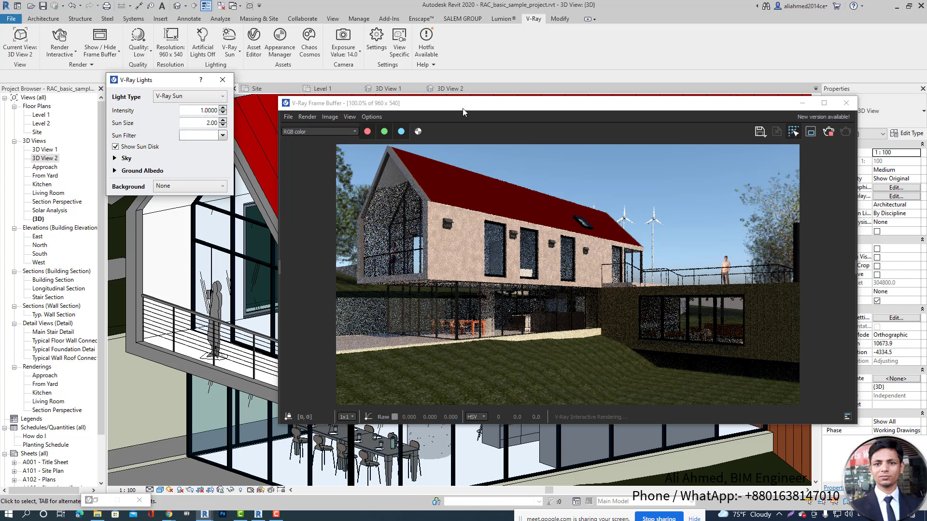
left_click_drag(463, 109, 521, 104)
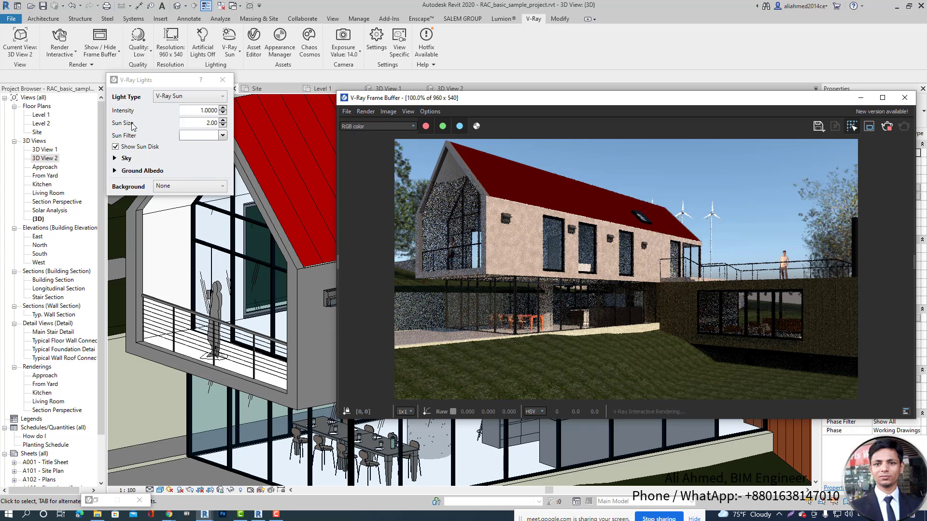
- Set the V-Ray Sun intensity to 2
left_click(201, 110)
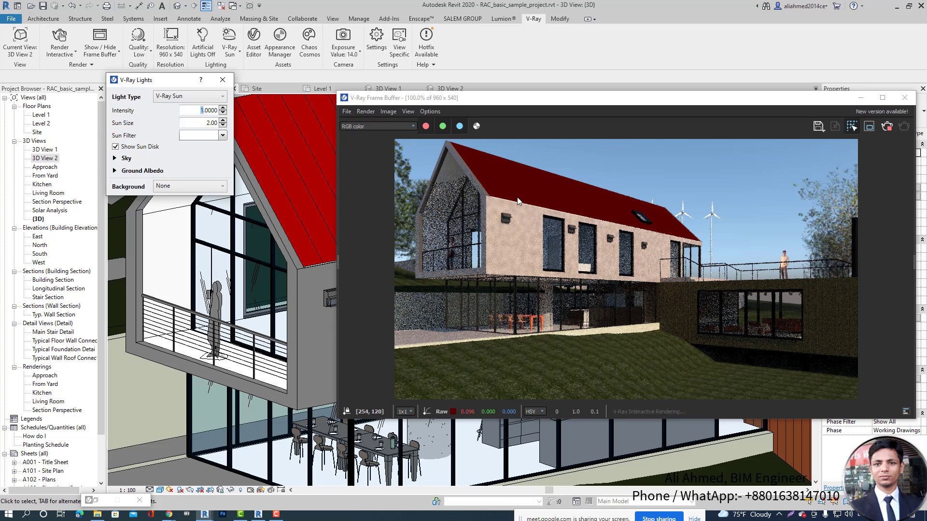
type("2")
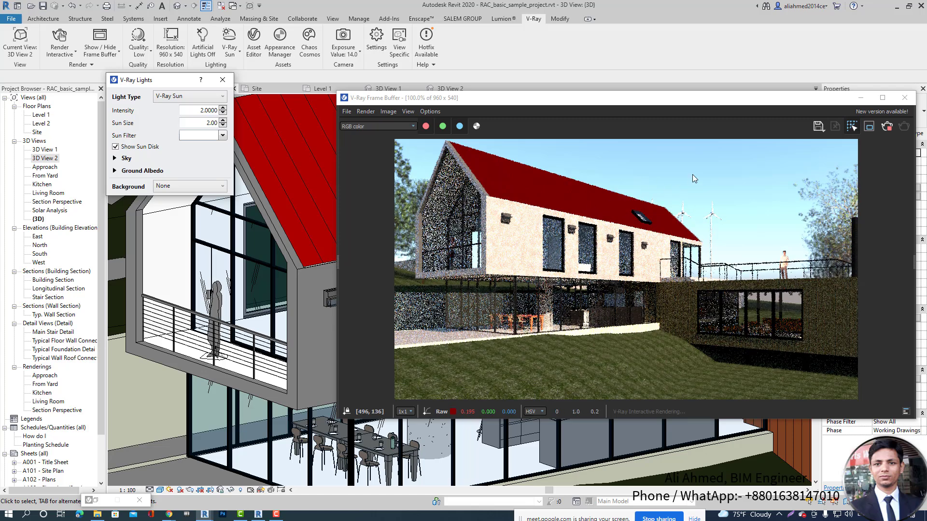
double_click(208, 122)
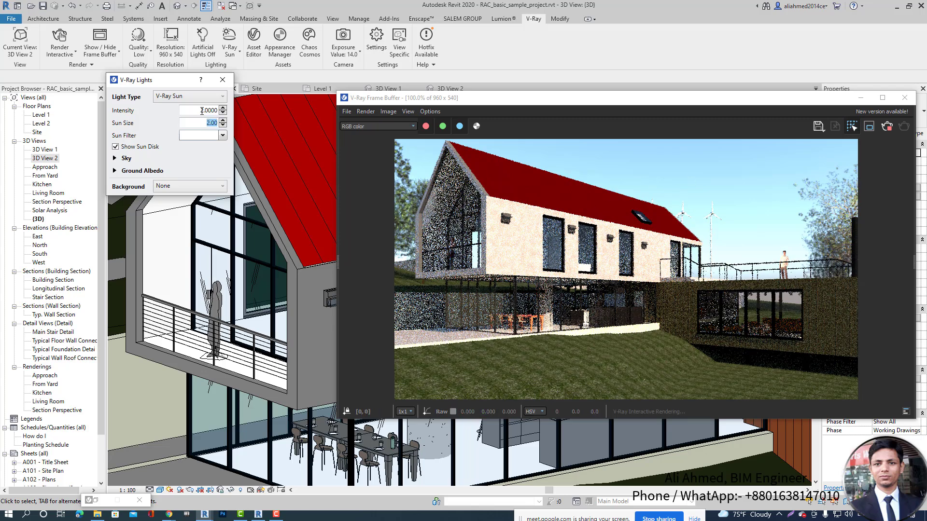
- Try a V-Ray Sun intensity of 4 and return it to 2
double_click(201, 111)
type("2")
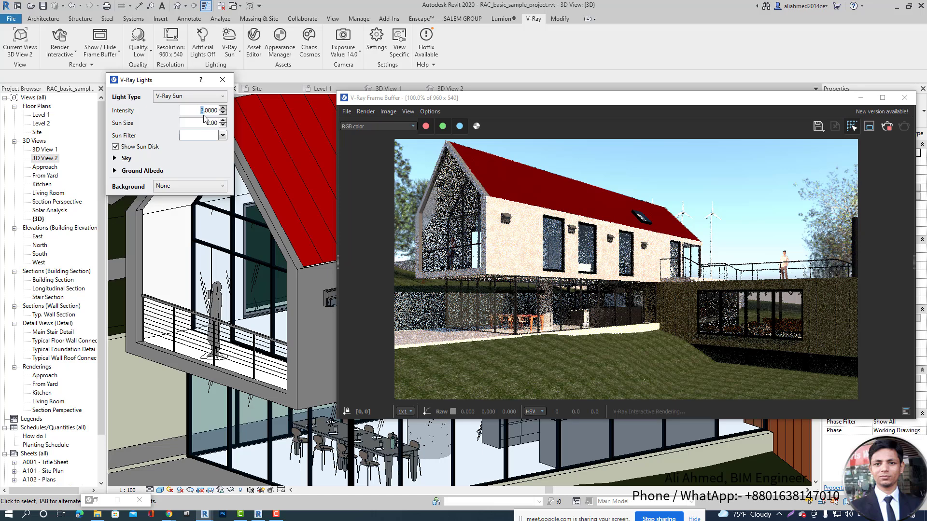
type("4")
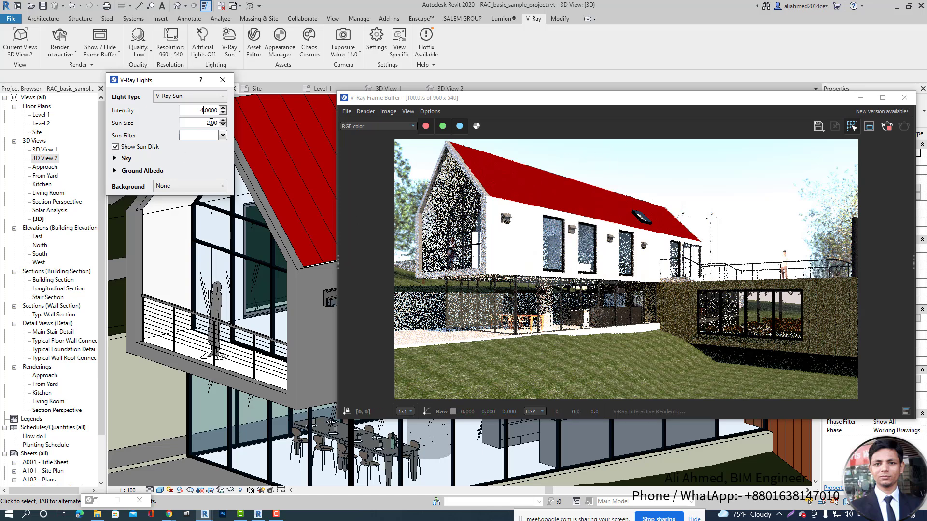
type("2")
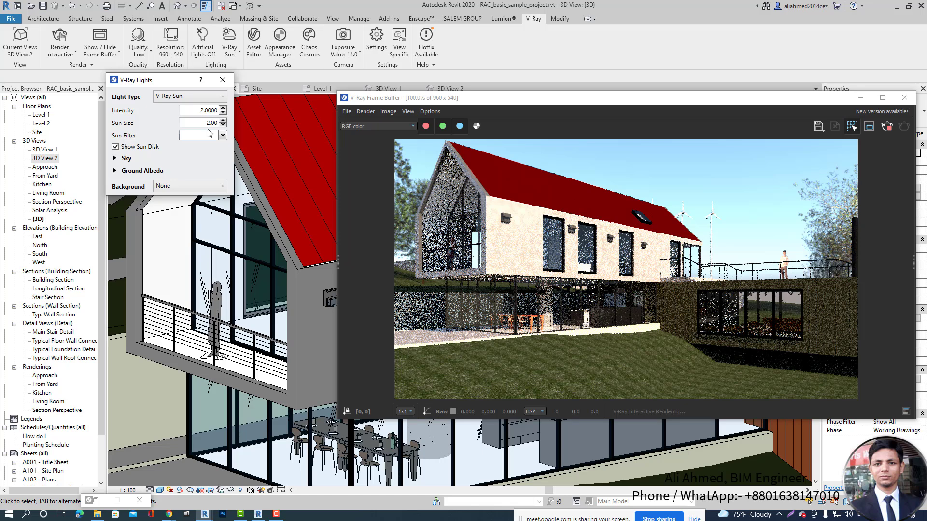
- Open the 3D View 2 camera view and minimize the Frame Buffer to uncover it
left_click(581, 232)
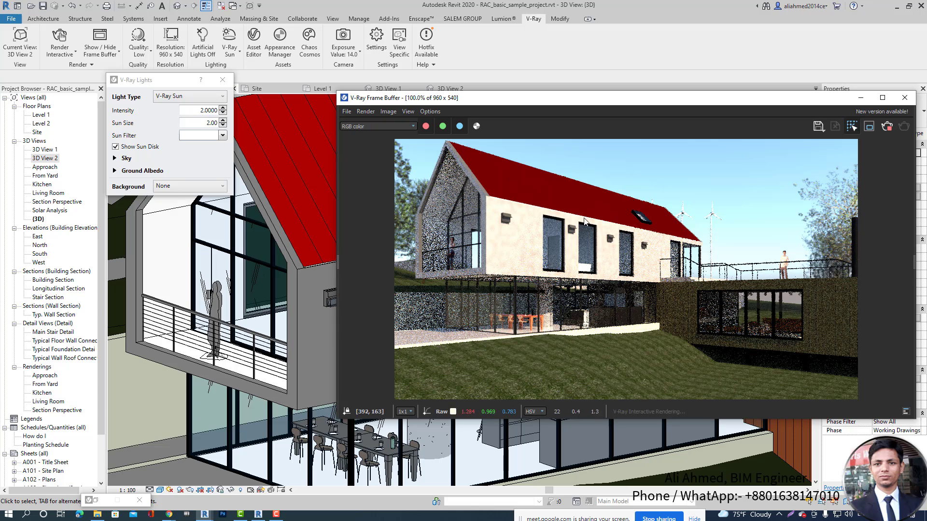
left_click(43, 160)
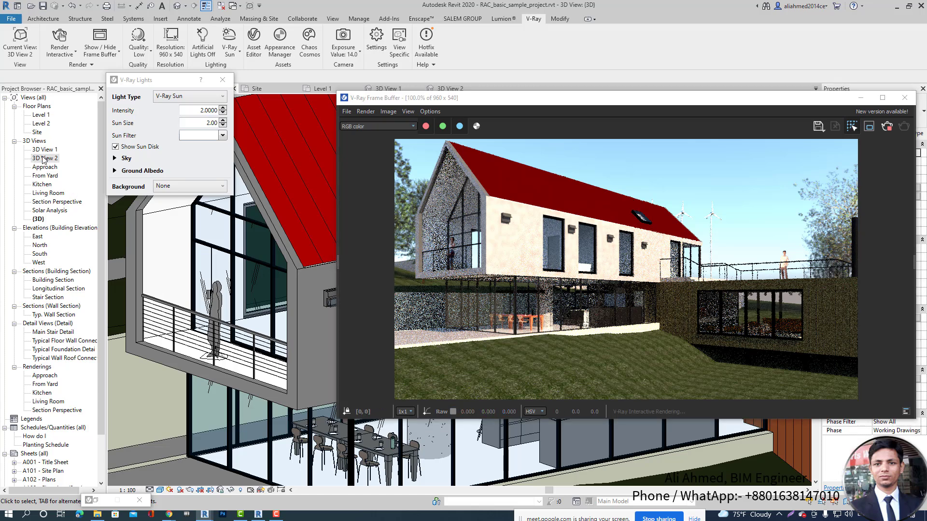
left_click(44, 159)
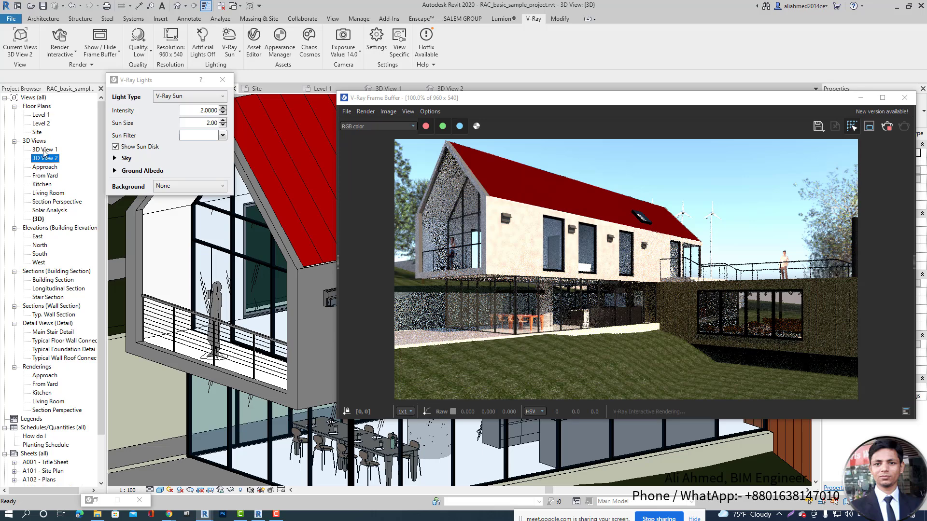
double_click(50, 159)
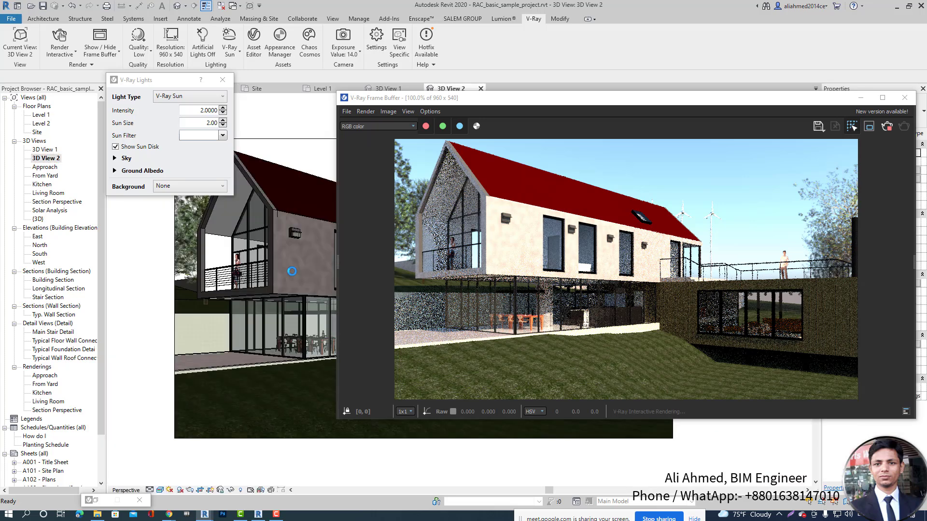
left_click(860, 97)
- Orbit the 3D View 2 camera with the steering wheel to a raised angle showing more of the gable end, and close the wheel
left_click(803, 192)
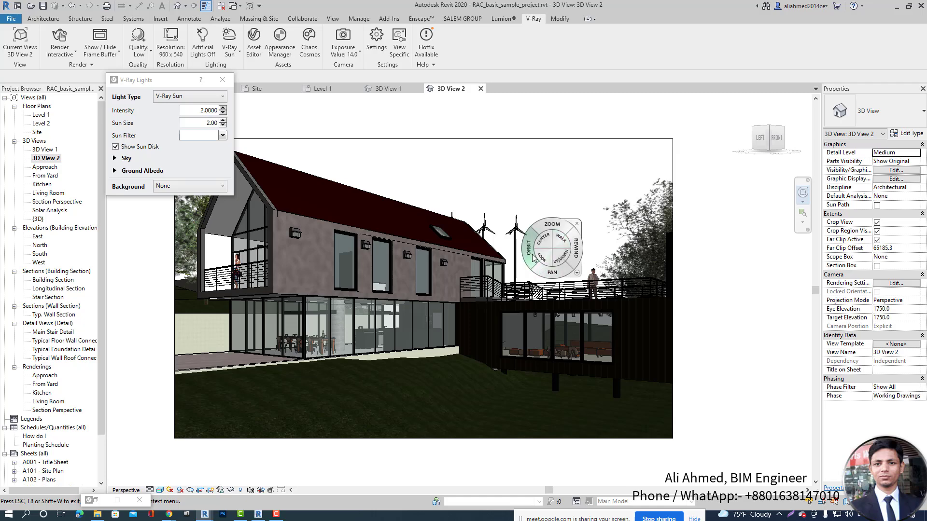
left_click(531, 257)
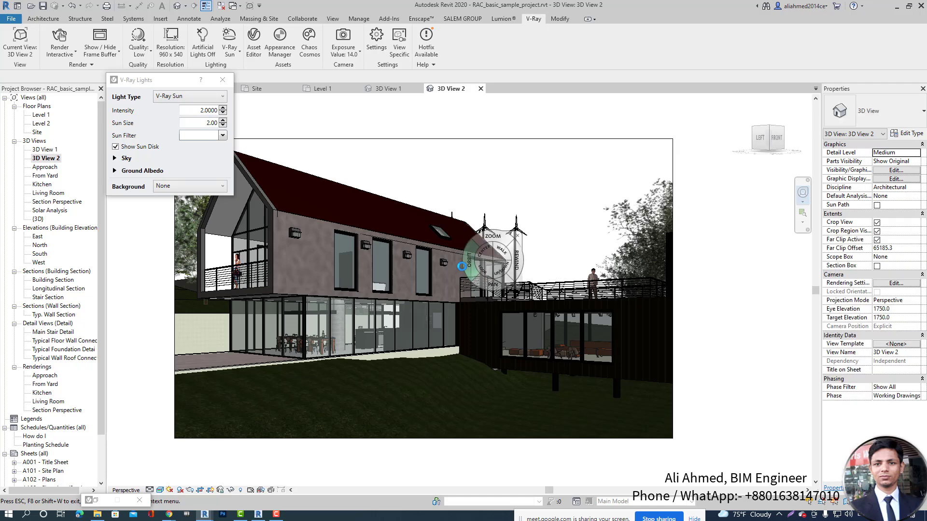
left_click(427, 273)
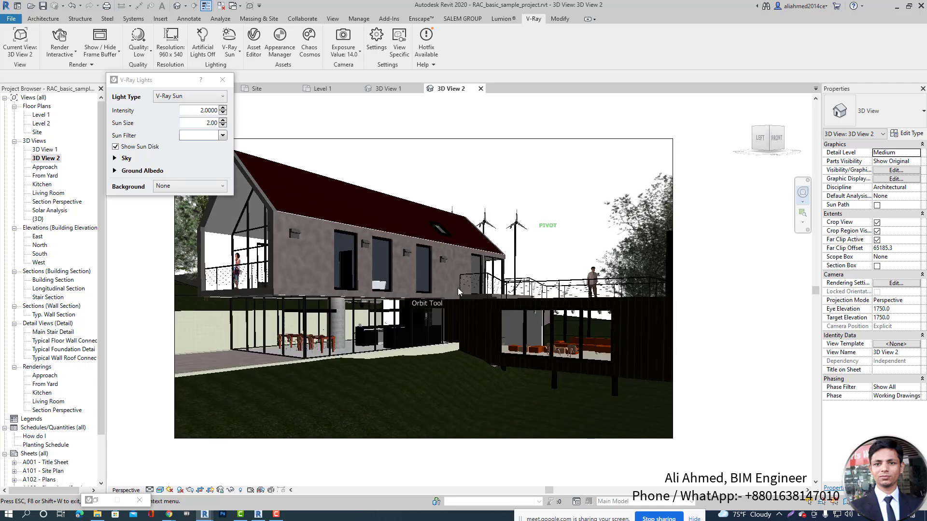
left_click_drag(457, 287, 543, 311)
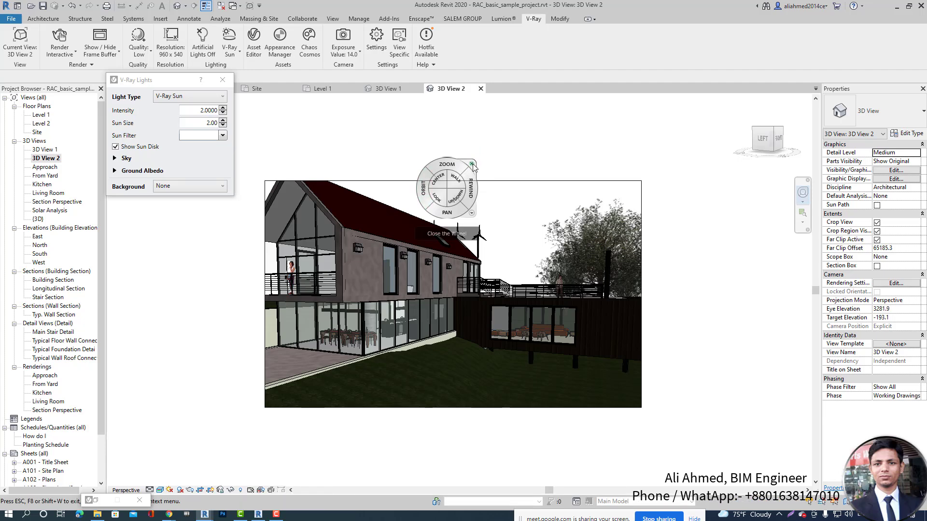
left_click(472, 165)
- Extend the left and top edges of the 3D View 2 crop region so the whole gable end and roof peak fit
left_click(263, 299)
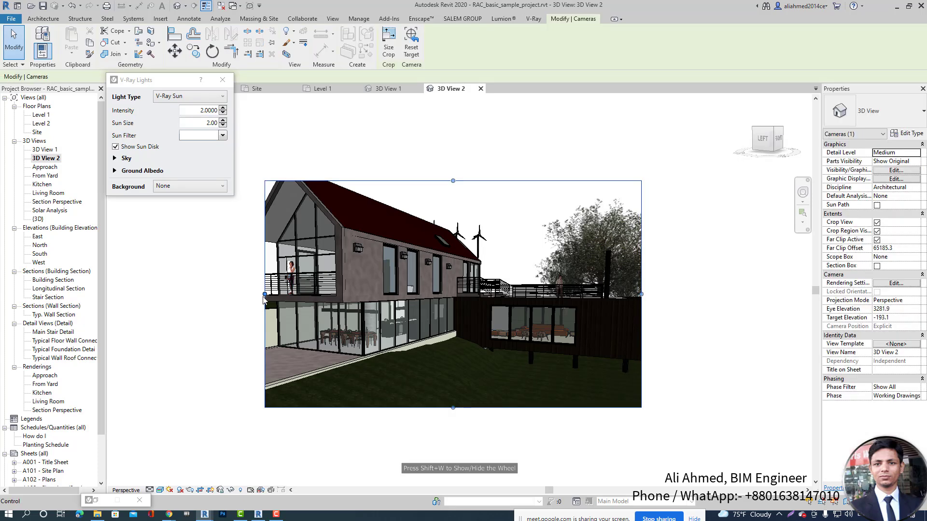
left_click_drag(265, 294, 217, 295)
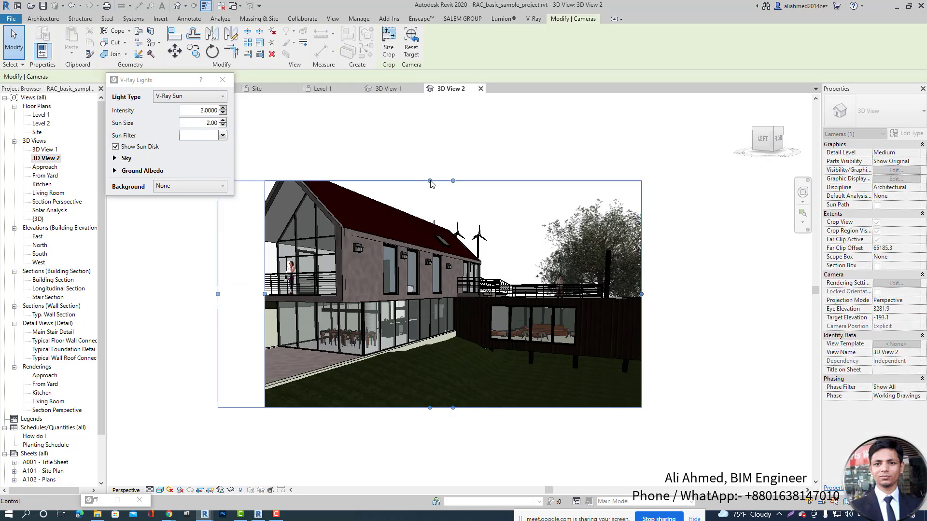
left_click_drag(430, 181, 426, 156)
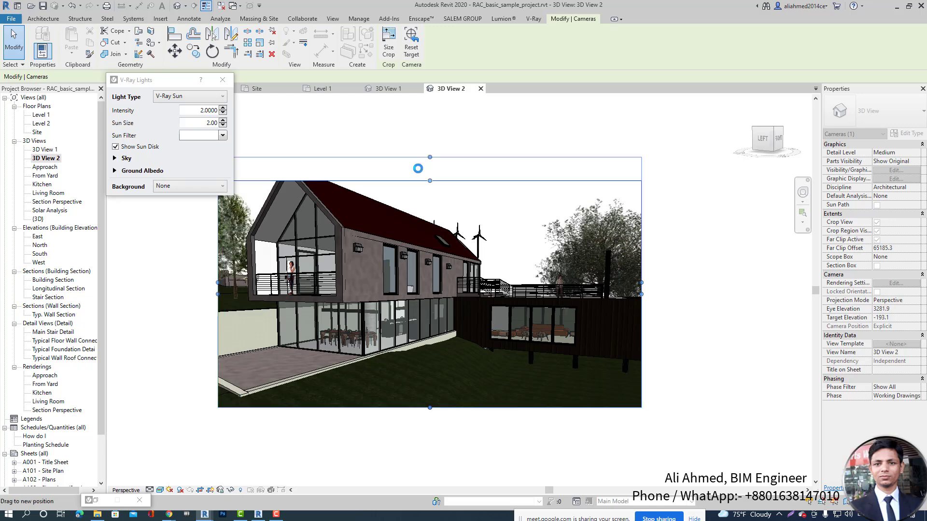
left_click(474, 127)
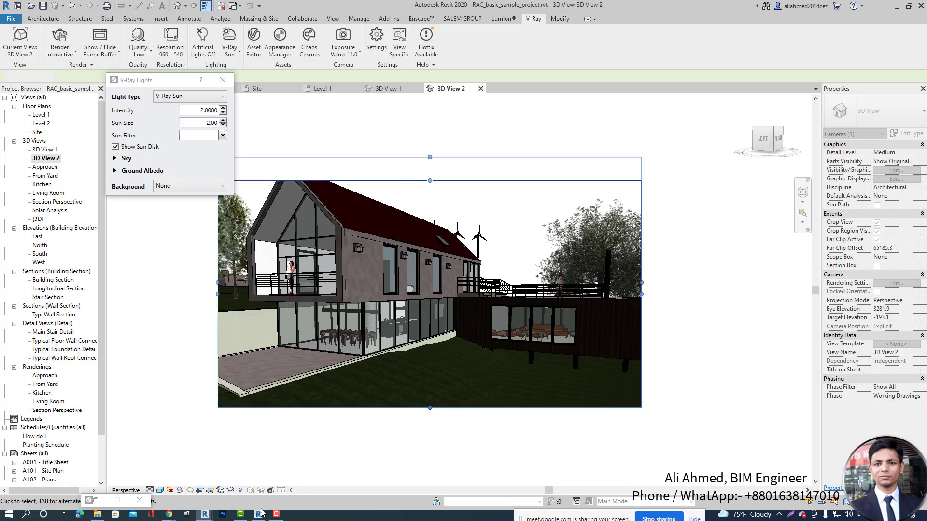
- Bring the Frame Buffer back up and check the interactive render of the reframed view
mouse_move(204, 514)
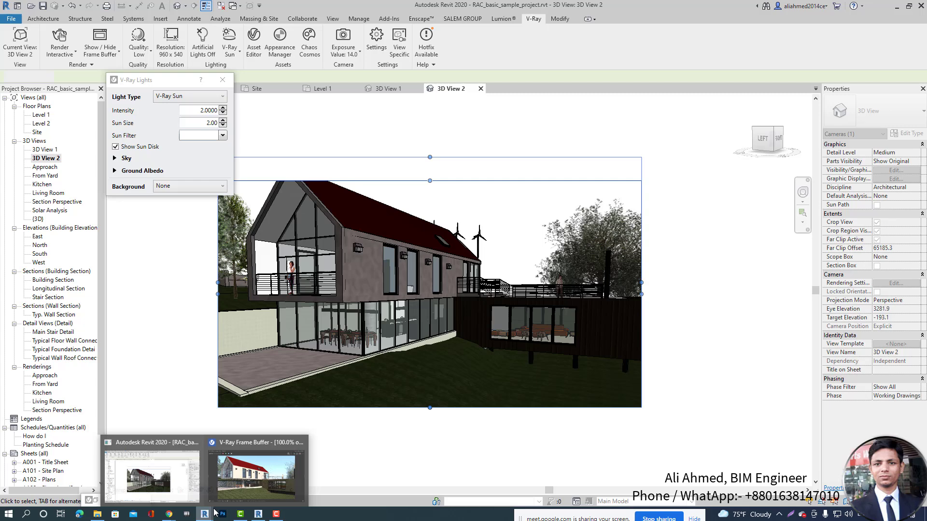
left_click(254, 488)
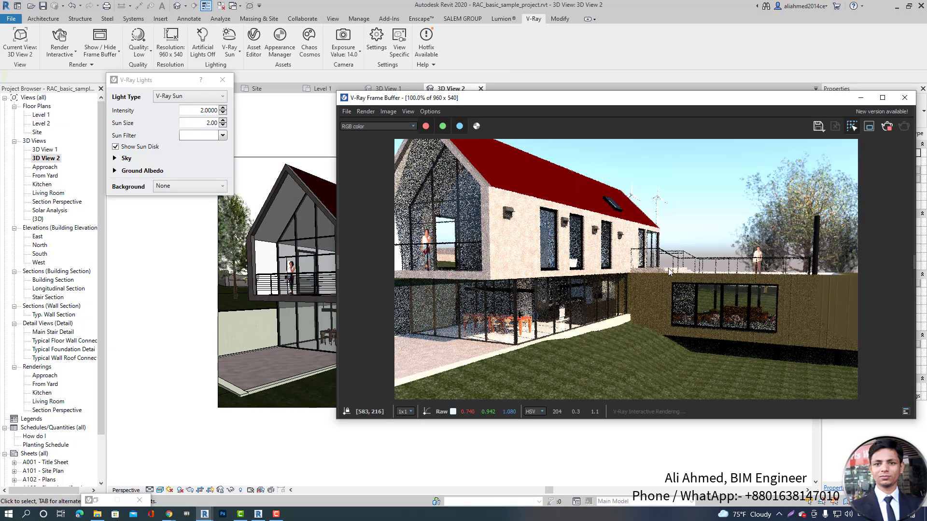
scroll(664, 272, "down", 1)
scroll(618, 265, "up", 1)
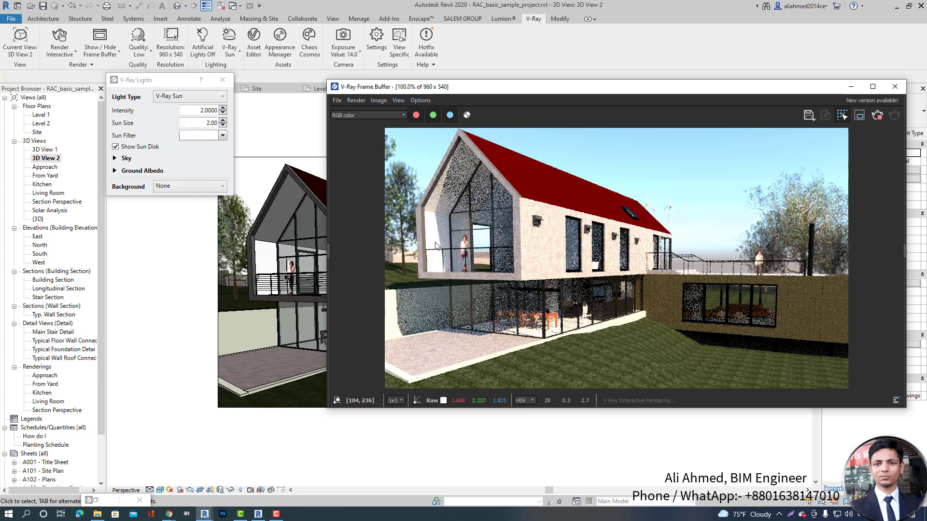
- Set the V-Ray Sun size to 4
left_click(204, 123)
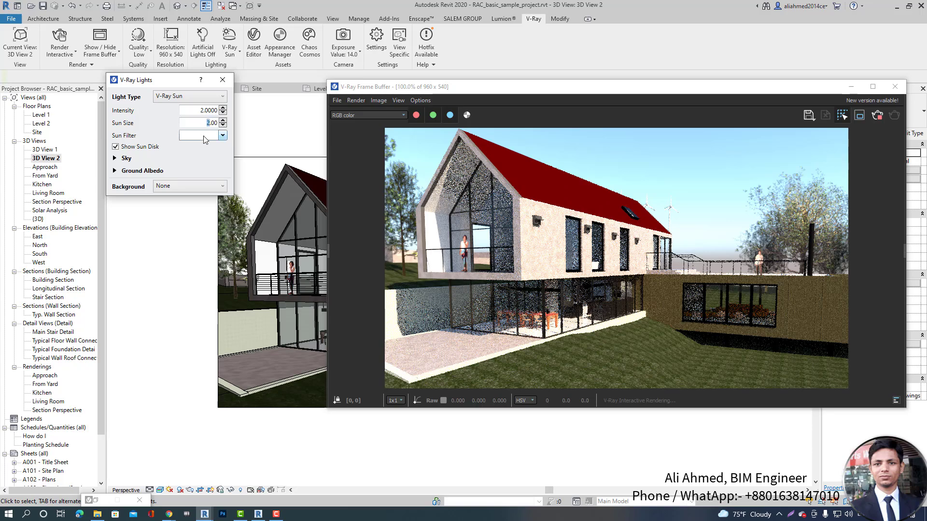
type("4")
key("Return")
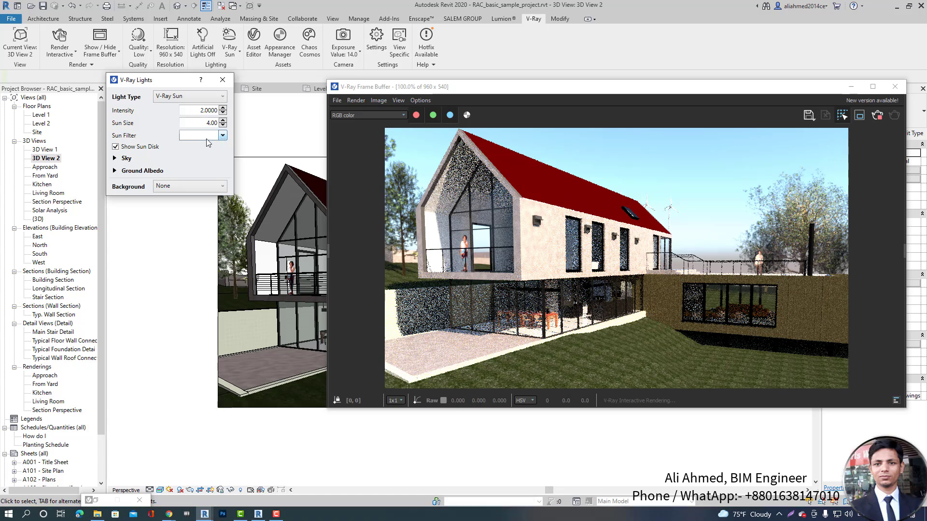
- Try pale peach, tan and bright green as the V-Ray Sun filter colour
left_click(223, 135)
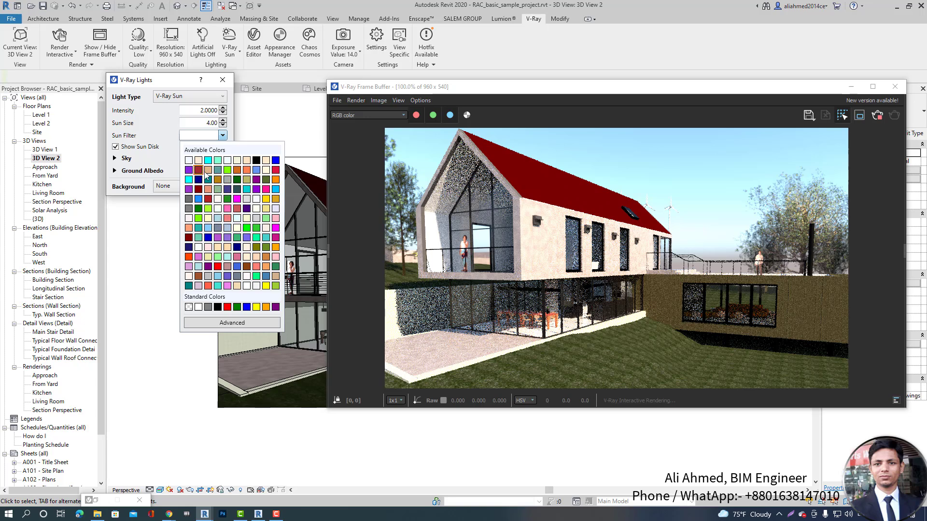
left_click(247, 160)
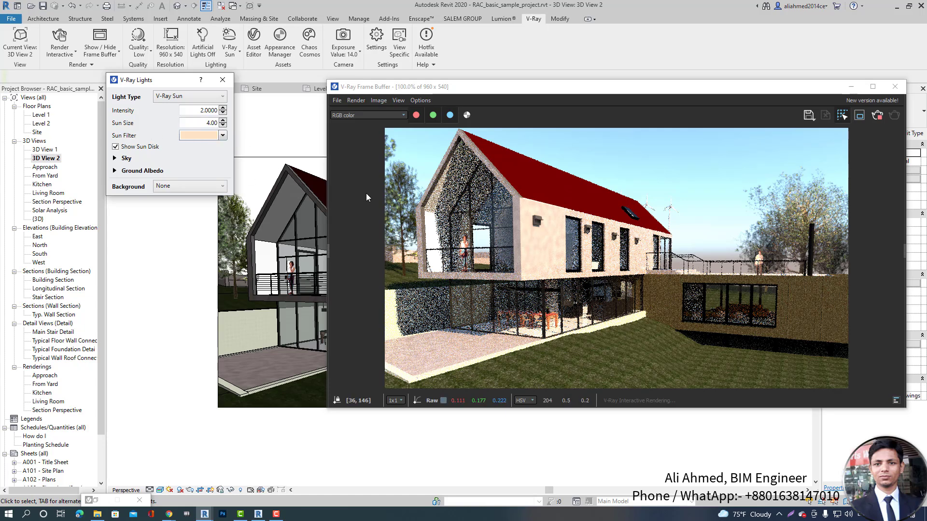
left_click(222, 136)
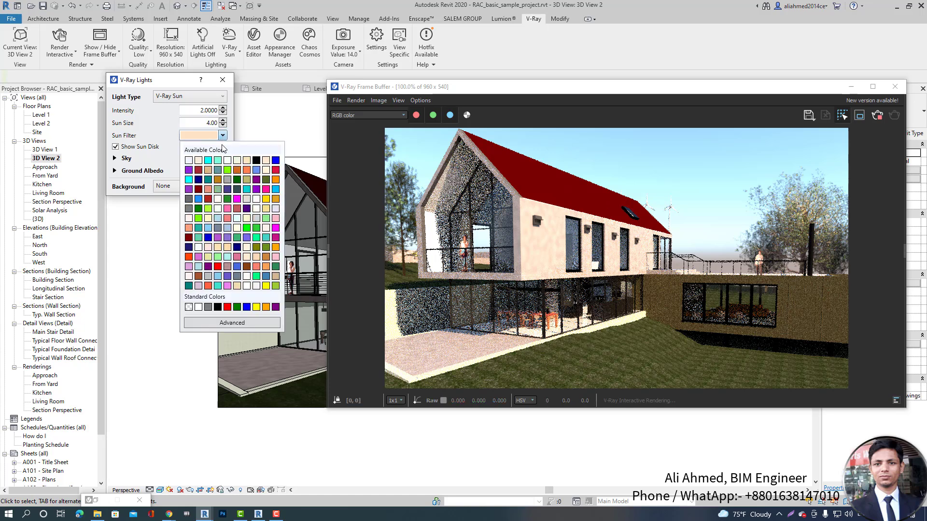
left_click(208, 170)
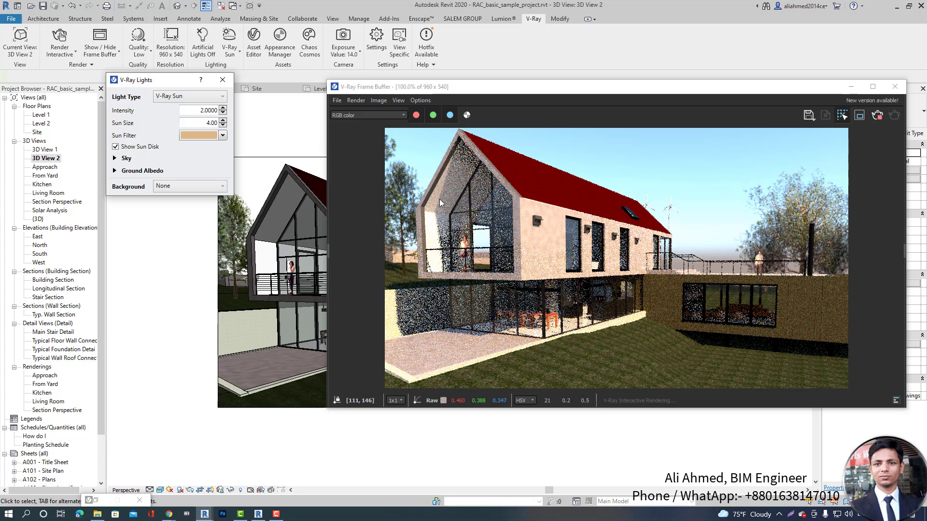
left_click(223, 136)
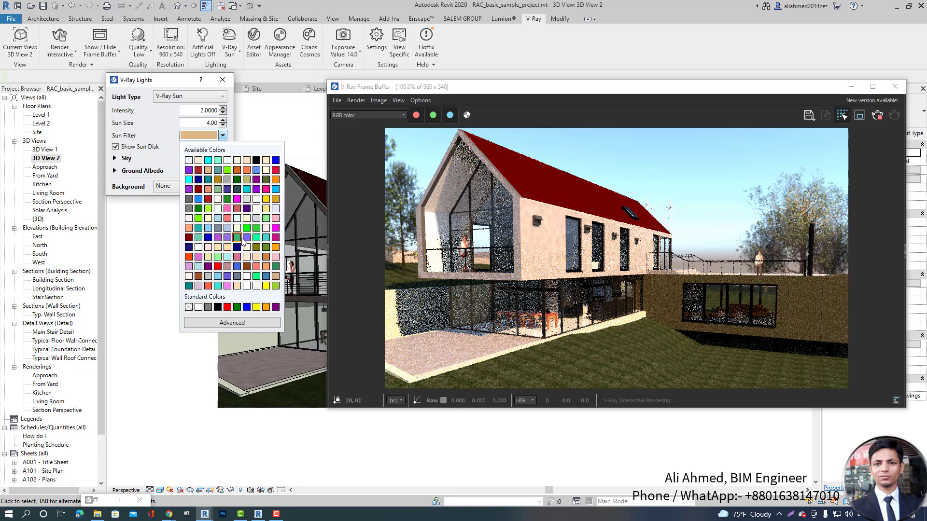
left_click(247, 227)
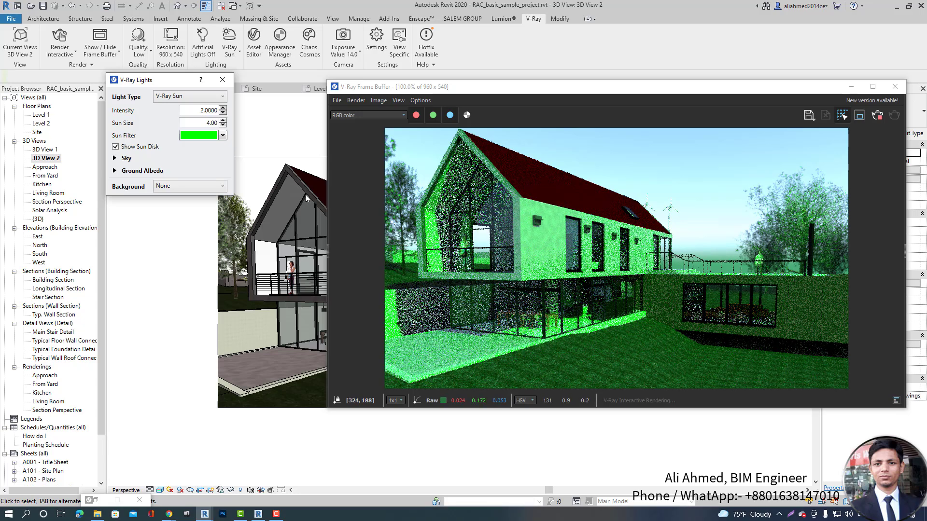
- Set the V-Ray Sun filter colour to the near-white first swatch of the available colours
left_click(222, 137)
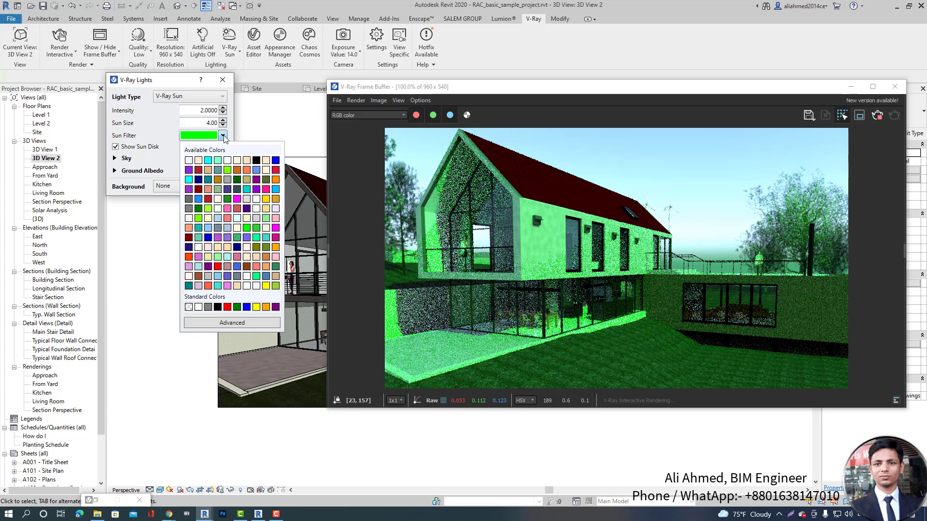
left_click(223, 136)
left_click(223, 137)
left_click(188, 160)
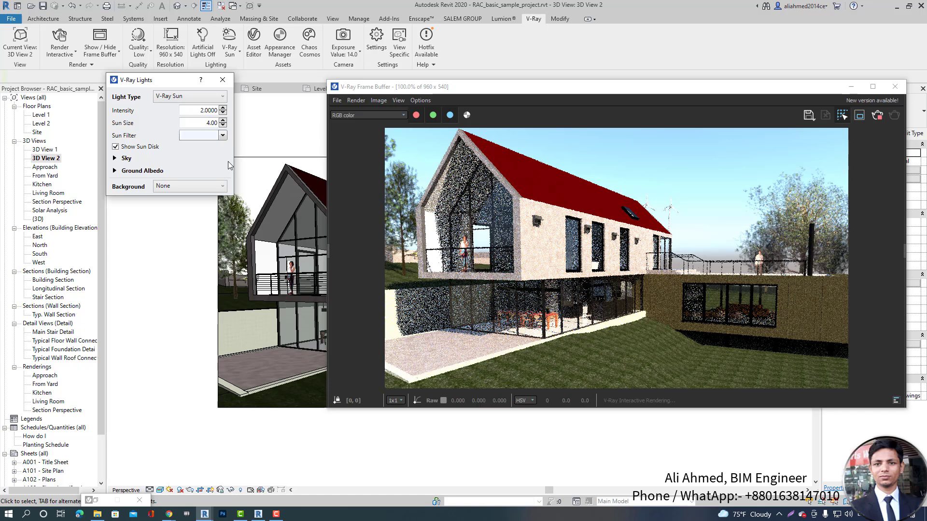
- Expand the V-Ray Sky parameters and inspect the azimuth and altitude in the Sun Settings of 3D View 2
left_click(166, 159)
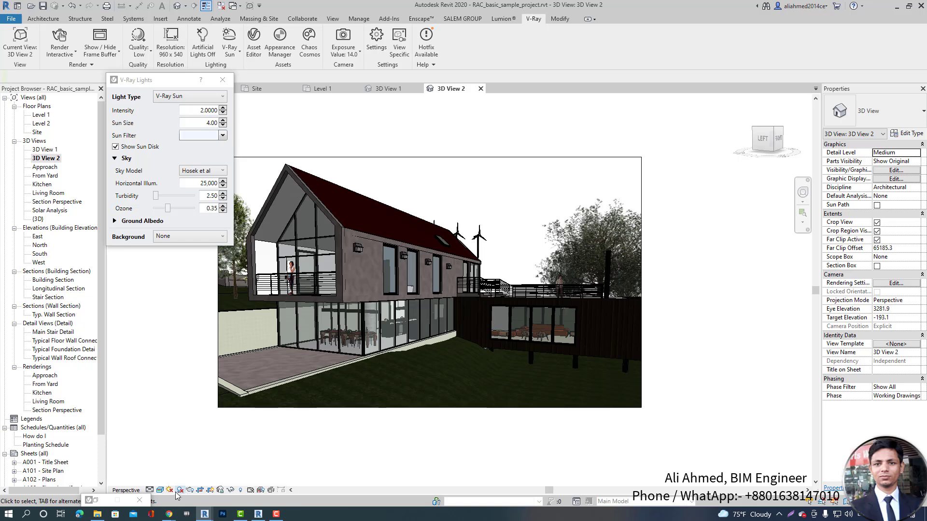
left_click(170, 490)
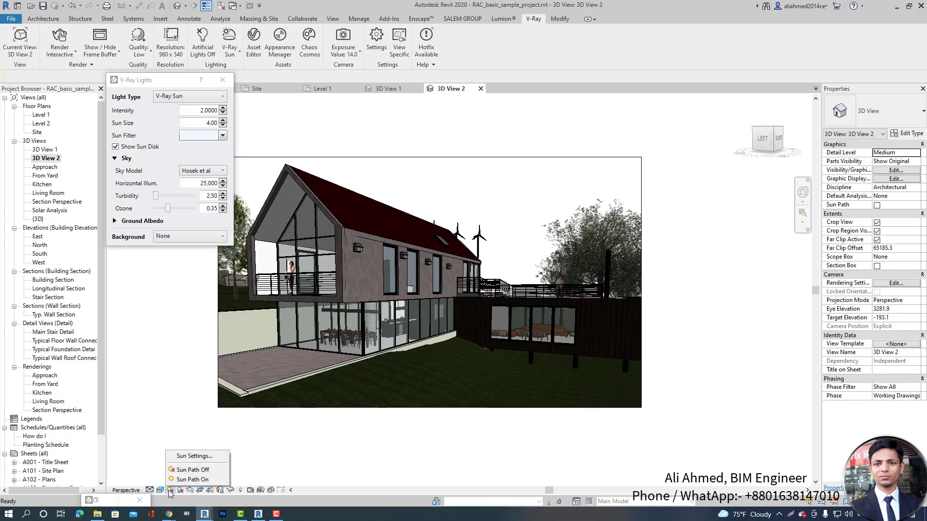
left_click(191, 456)
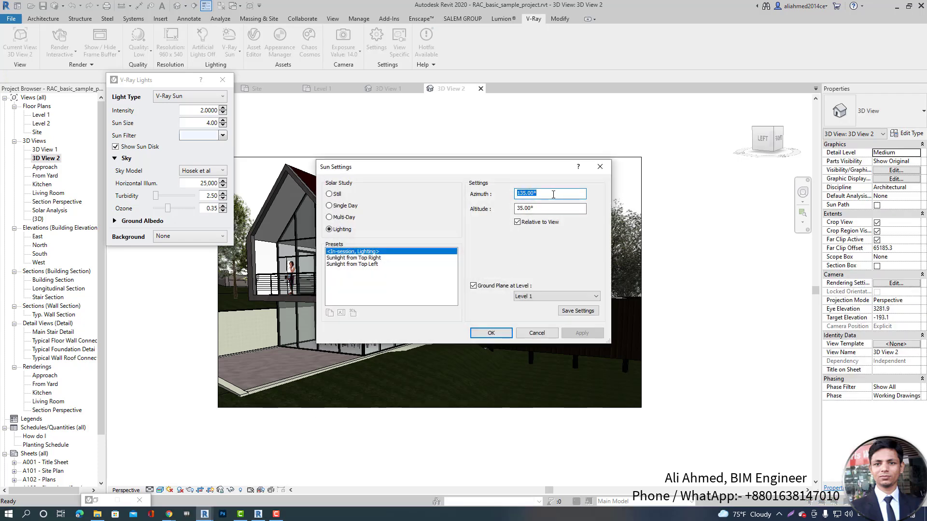
left_click(552, 209)
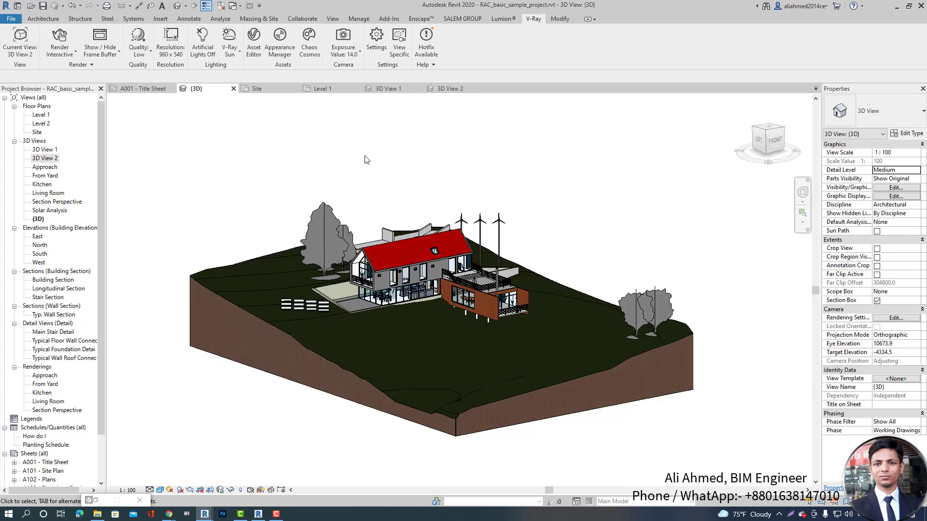
- Turn on the sun path in the {3D} view using the specified project location, date and time, and inspect it around the house
left_click(170, 490)
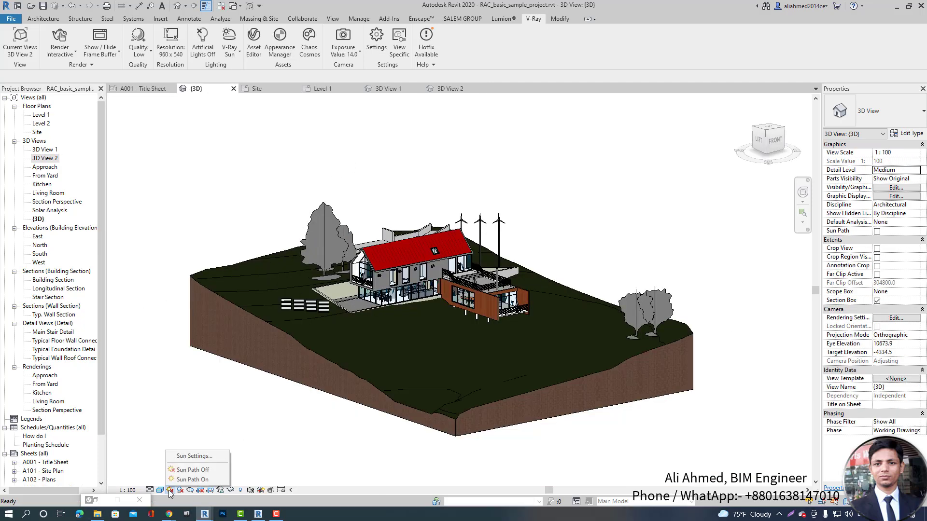
left_click(192, 479)
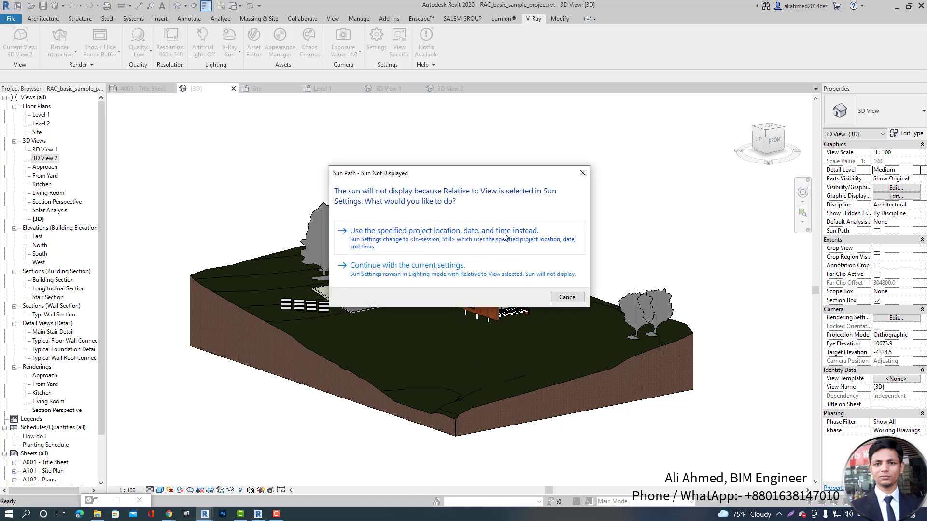
left_click(505, 237)
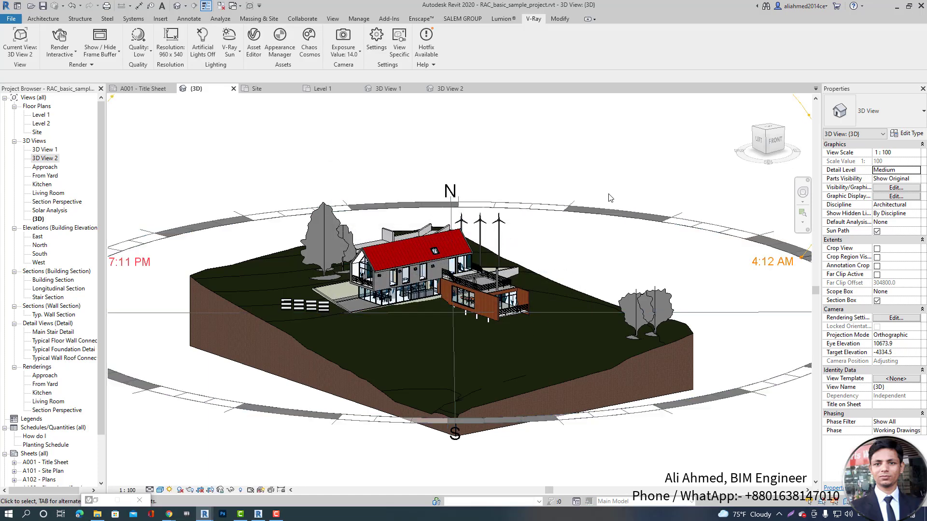
scroll(582, 311, "down", 2)
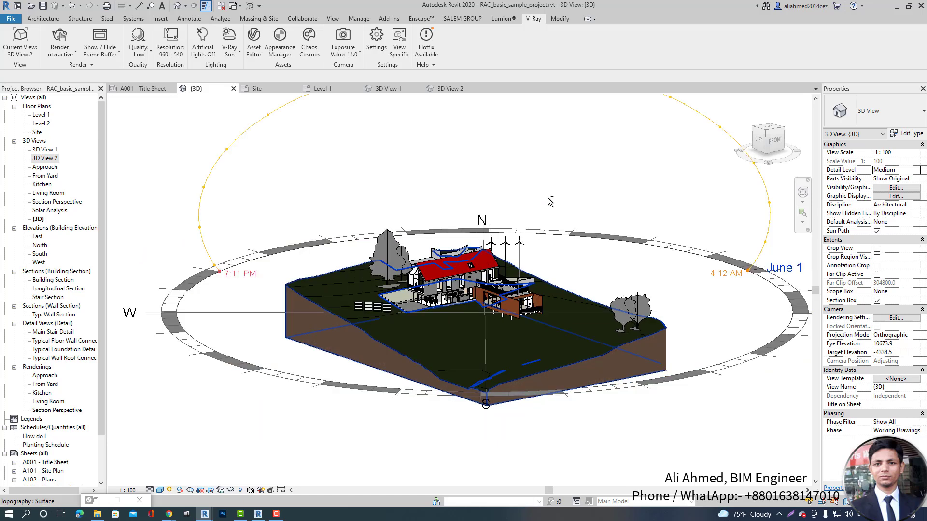
middle_click_drag(623, 274, 464, 308, "shift")
scroll(265, 254, "up", 3)
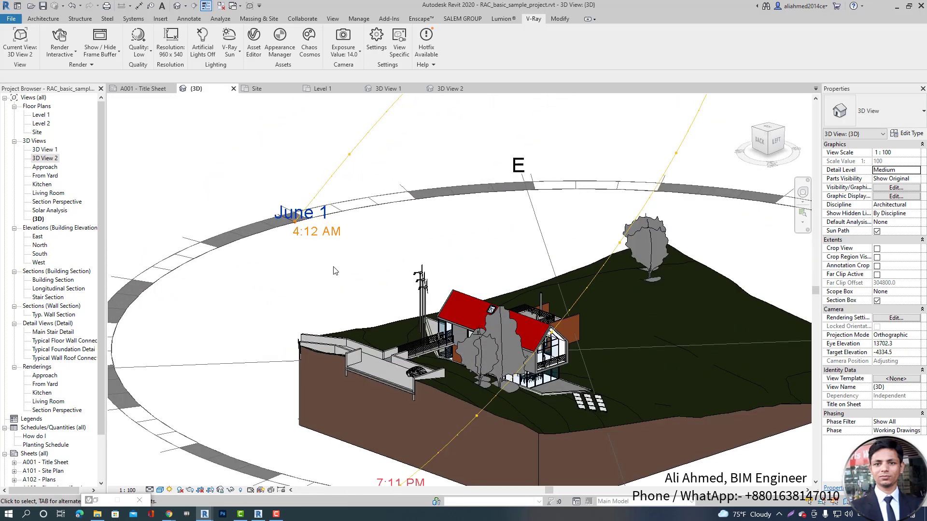
middle_click_drag(335, 270, 864, 272, "shift")
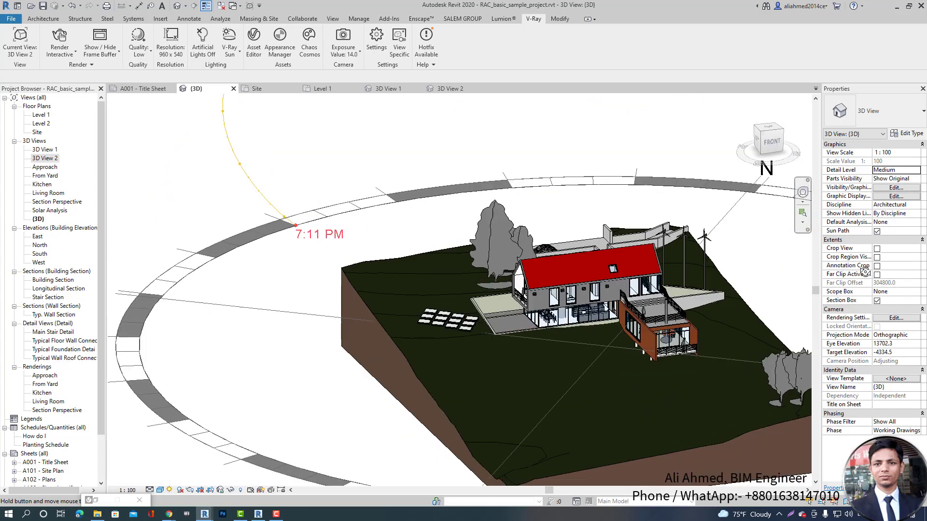
- Move the sun along its daily path in the {3D} view to 12:00 PM
scroll(418, 316, "down", 2)
middle_click_drag(495, 344, 574, 326, "shift")
scroll(513, 343, "down", 1)
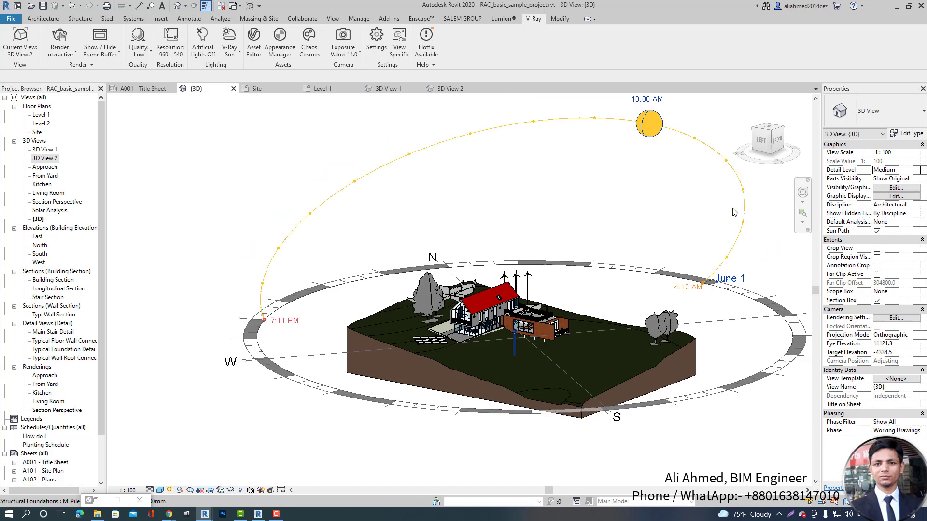
scroll(633, 161, "down", 3)
scroll(632, 157, "up", 2)
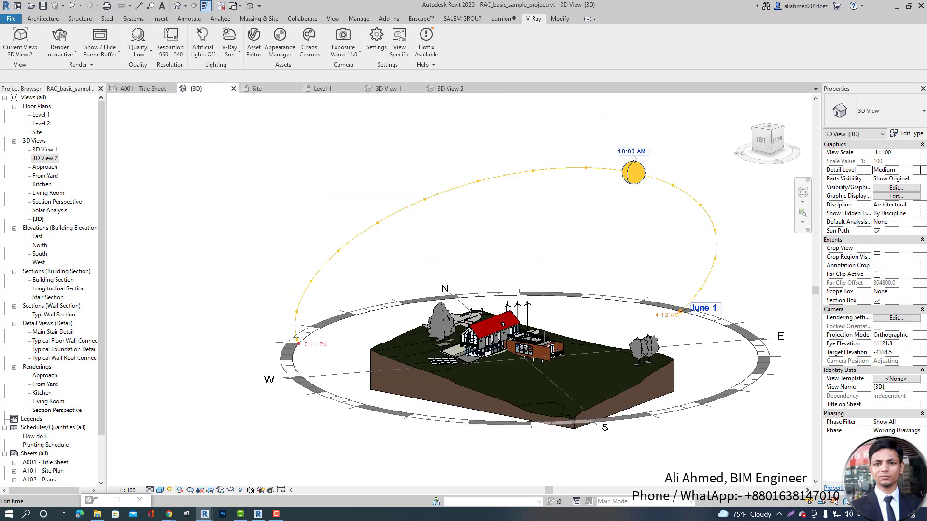
scroll(633, 157, "up", 1)
left_click_drag(632, 161, 514, 179)
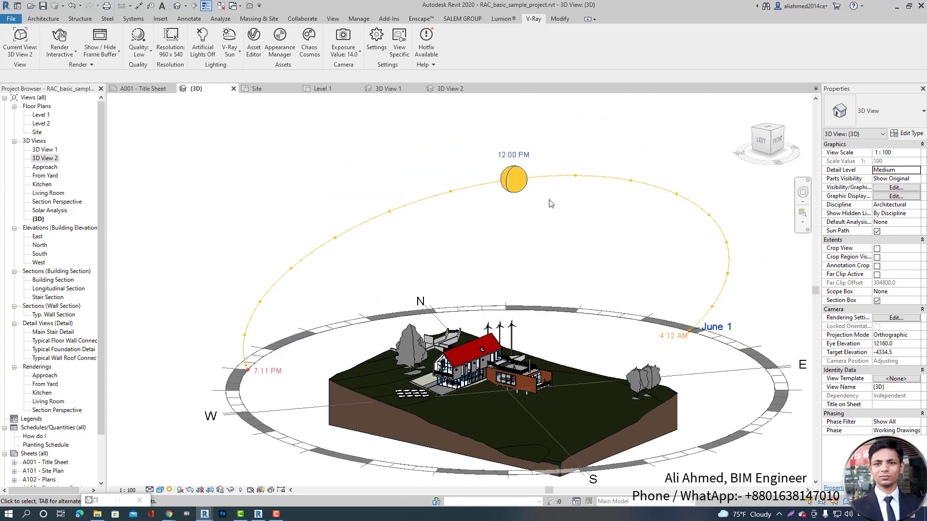
- Try the sun at the 4:12 AM sunrise position on the sun path, and undo the move
left_click(519, 158)
middle_click_drag(593, 366, 620, 358, "shift")
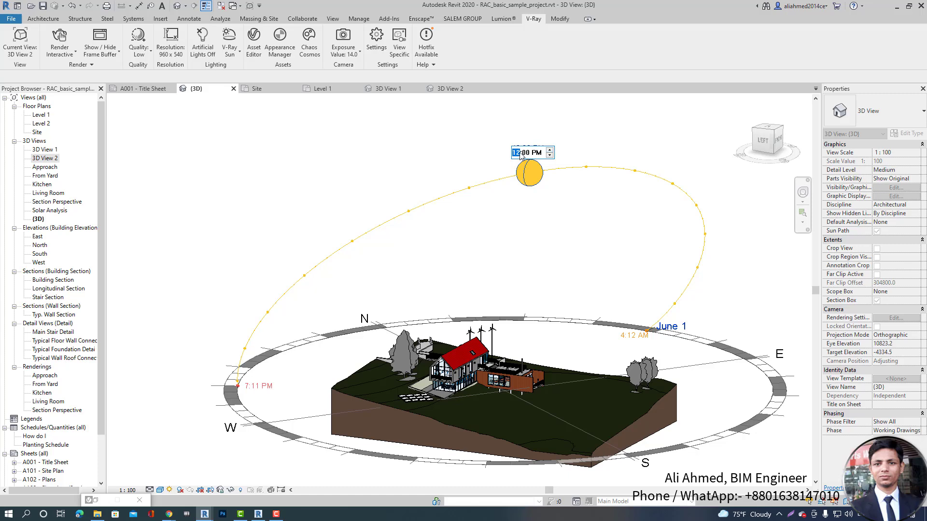
left_click(539, 154)
left_click(572, 154)
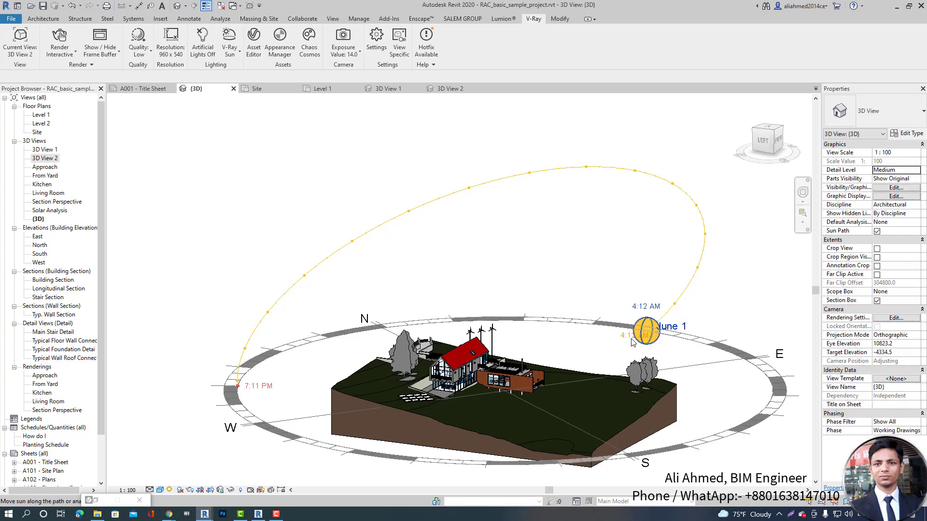
key("ctrl+z")
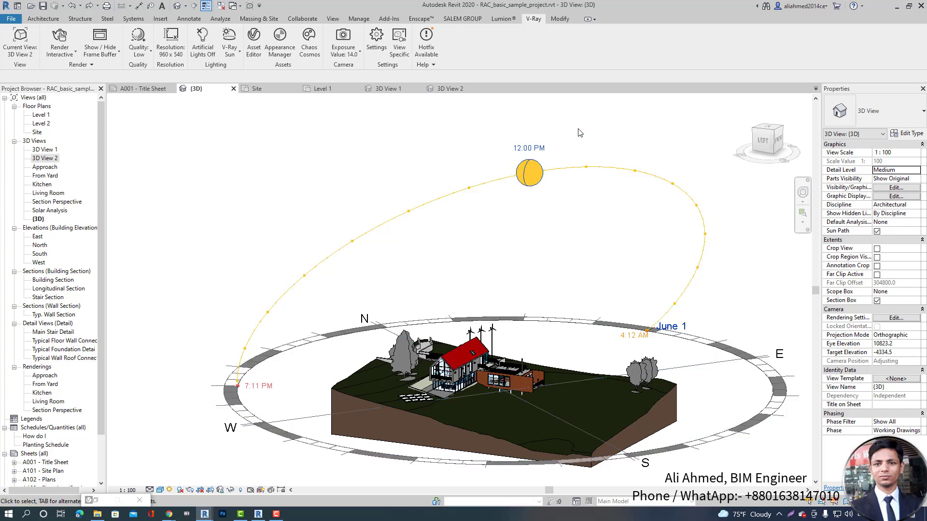
- Move the sun to the 7:11 PM sunset position, and change the sun path time to 11:11 AM
left_click(523, 152)
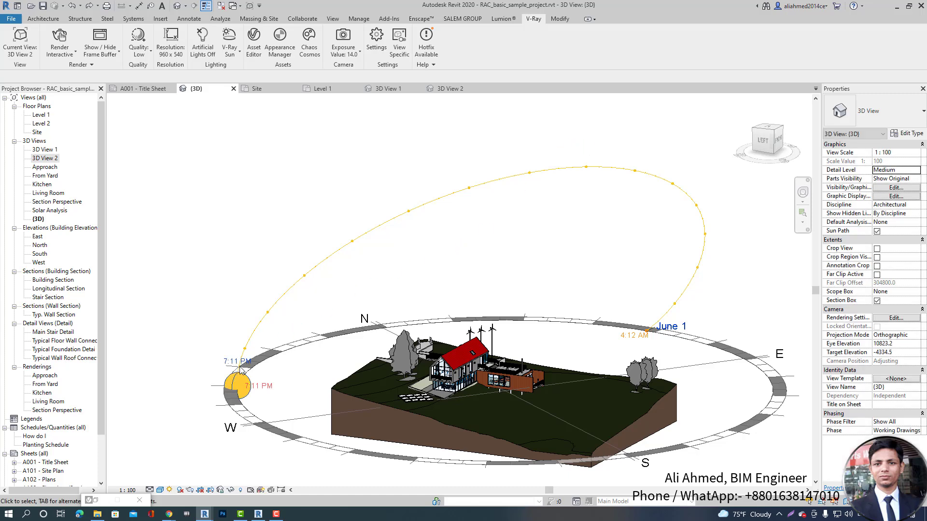
left_click(235, 366)
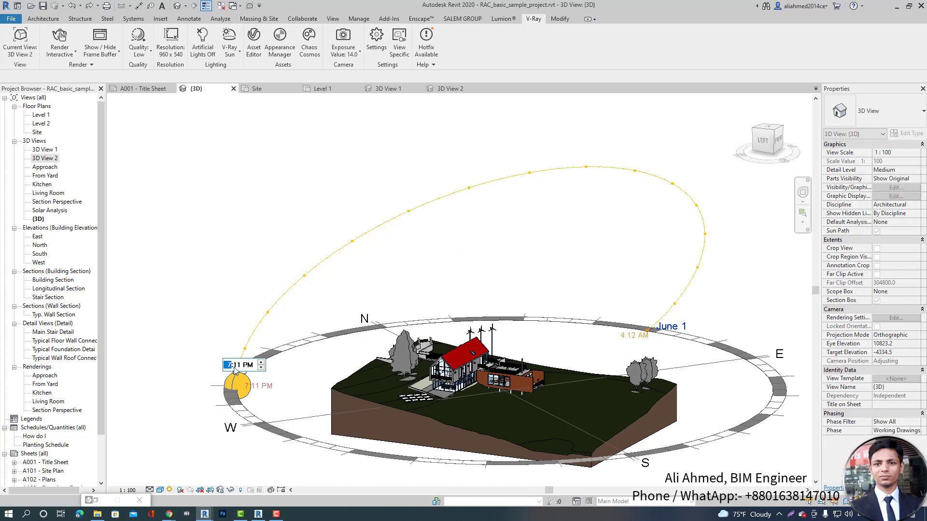
left_click(252, 364)
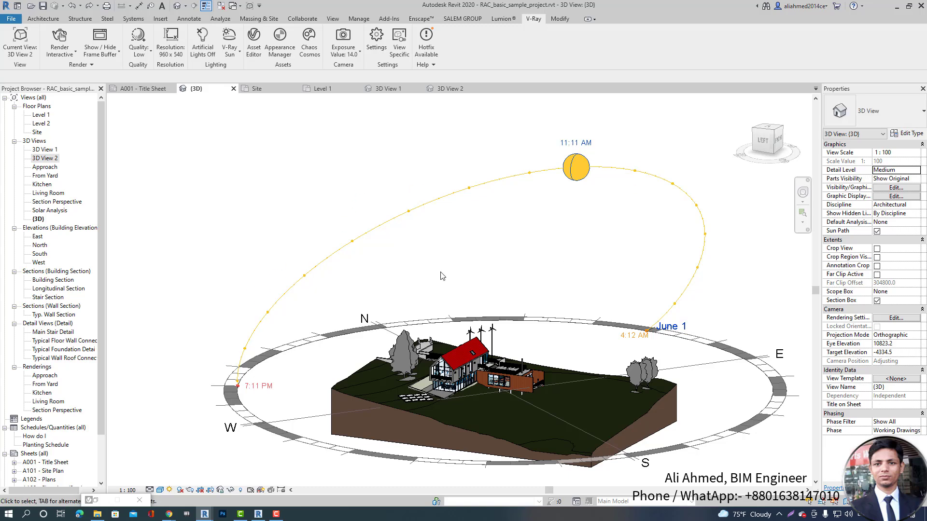
middle_click_drag(375, 294, 258, 257, "shift")
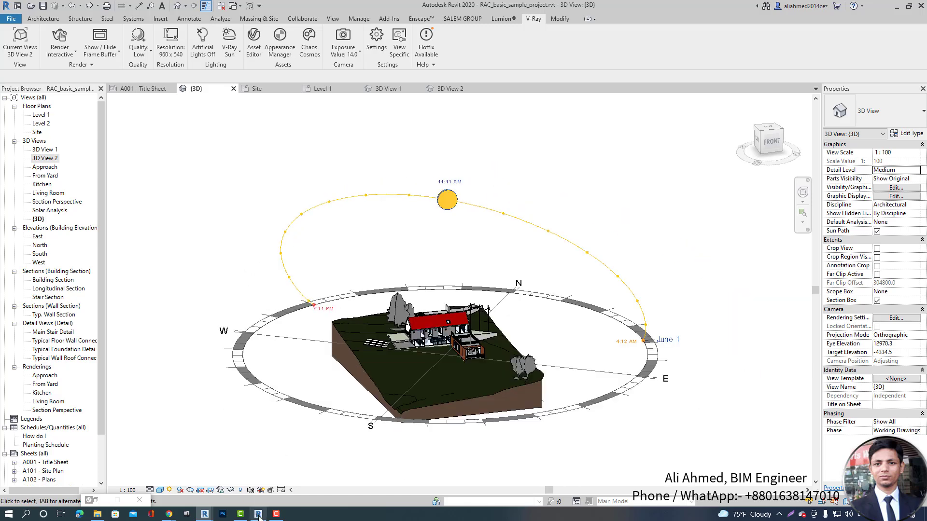
- Bring up the V-Ray Frame Buffer and compare the Single Day and Multi-Day solar study options in Sun Settings
mouse_move(208, 517)
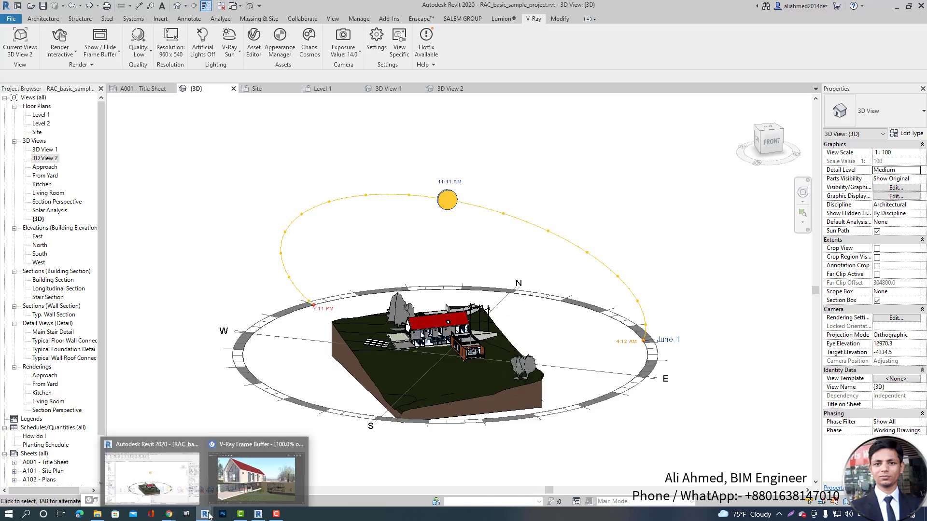
left_click(255, 475)
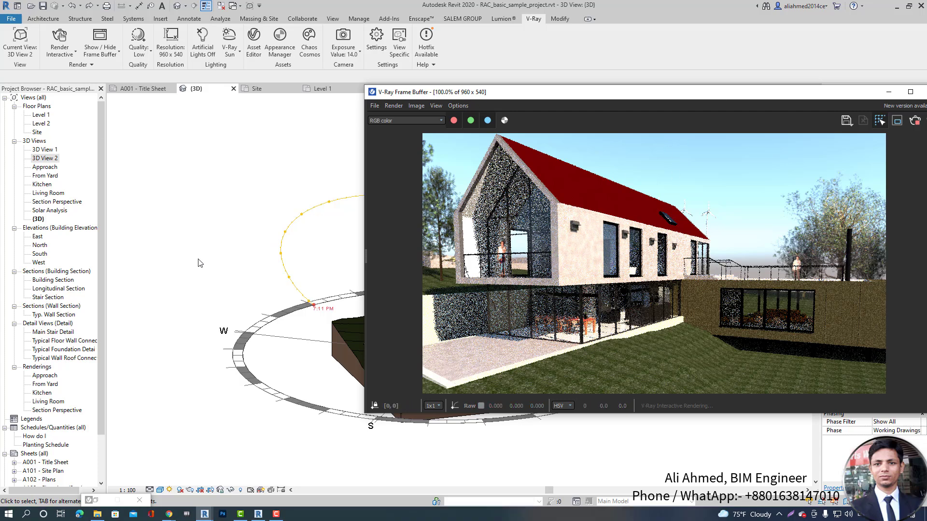
left_click(102, 206)
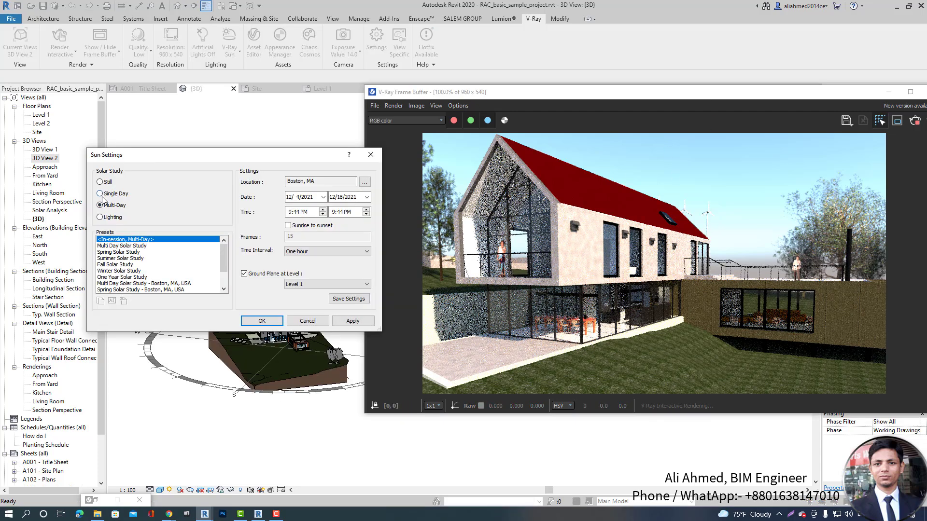
left_click(102, 194)
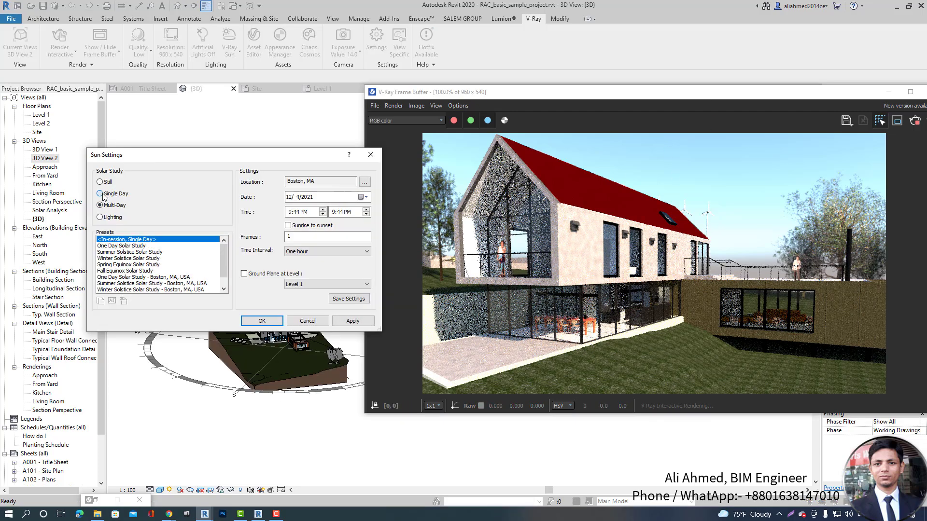
left_click(102, 206)
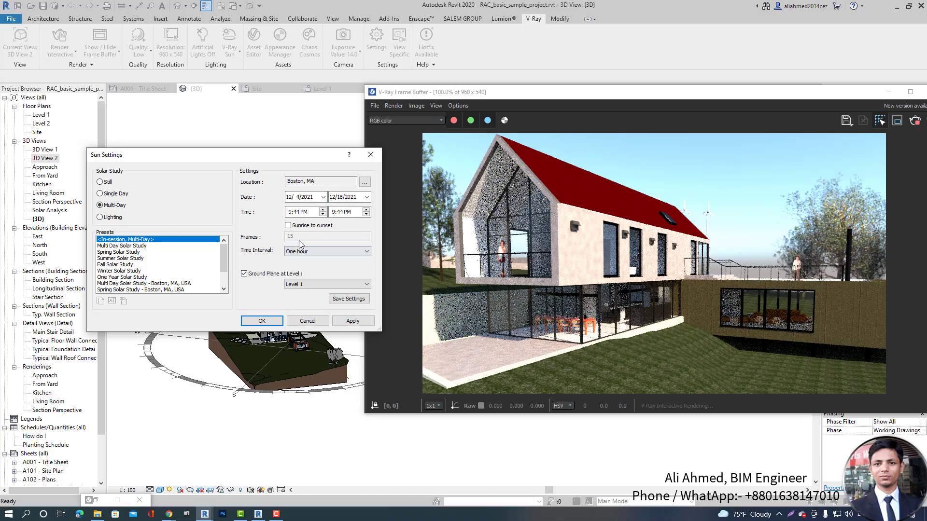
- Browse the Multi-Day presets from Multi Day Solar Study to Spring Solar Study - Boston, MA, USA, examining their dates and times
left_click(116, 247)
left_click(117, 253)
left_click(117, 258)
left_click(119, 265)
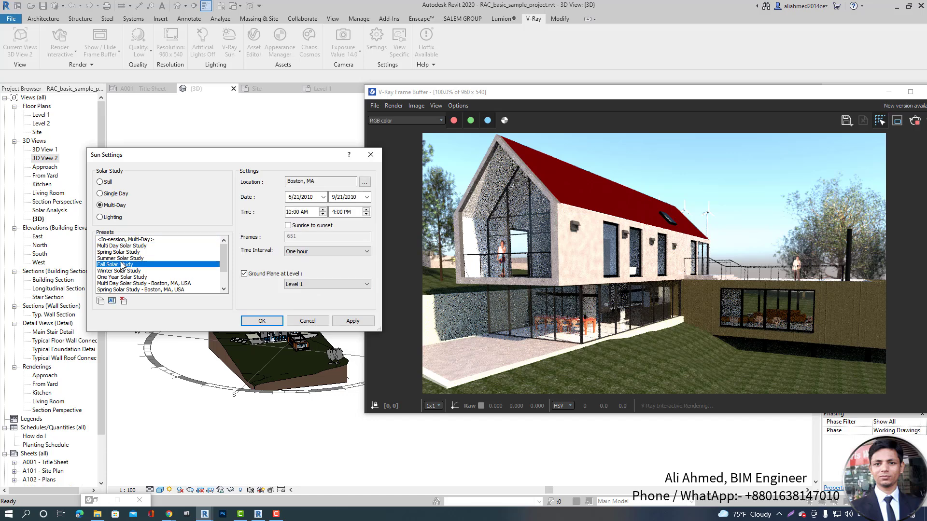
left_click(130, 270)
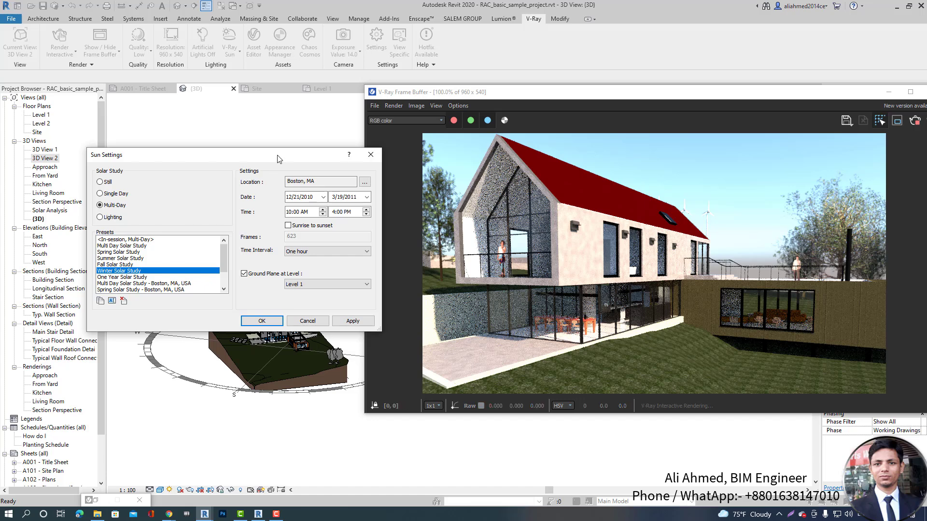
left_click_drag(289, 160, 304, 173)
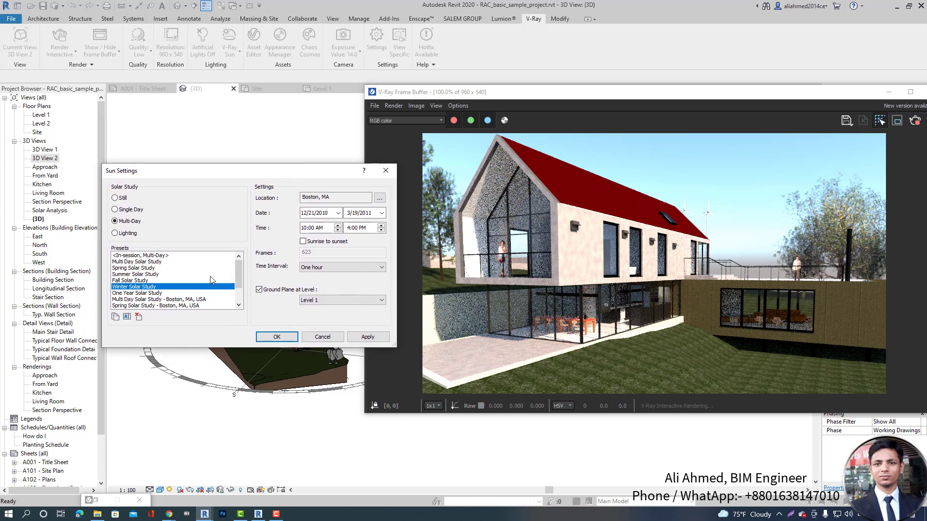
left_click(161, 293)
left_click(177, 300)
left_click(189, 306)
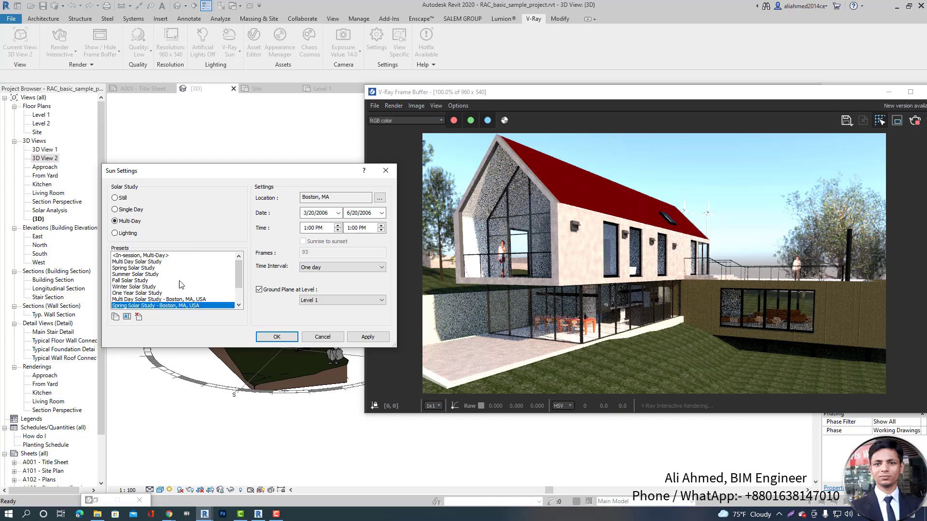
- Compare the Lighting, Multi-Day and Single Day solar study settings, and close Sun Settings and the save reminder without saving
left_click(114, 234)
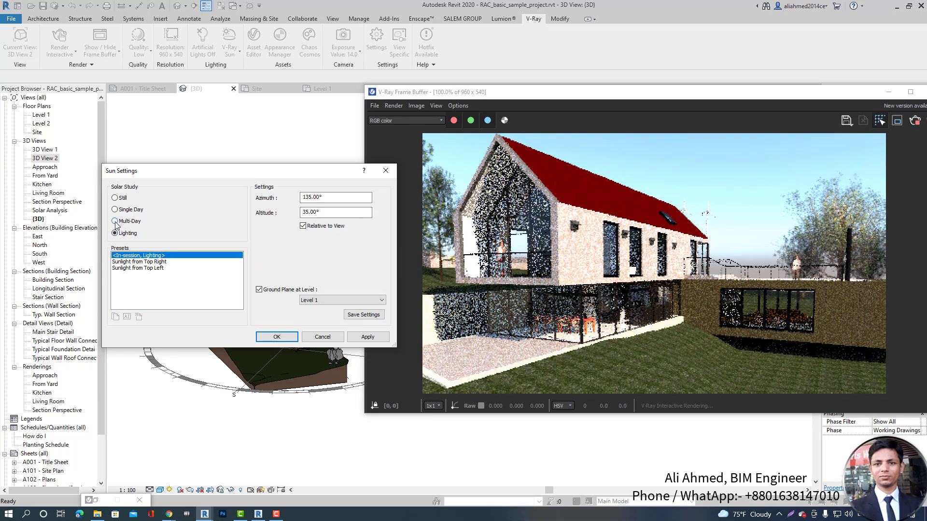
left_click(115, 222)
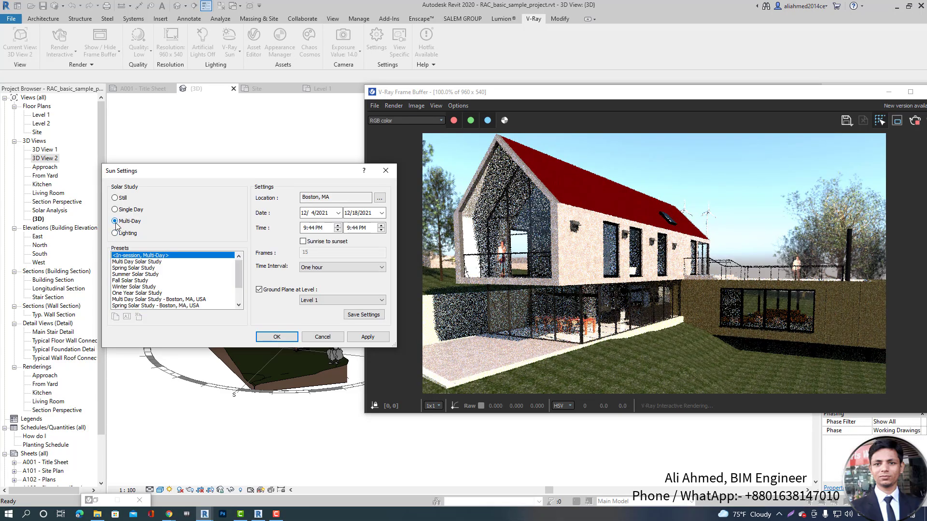
left_click(115, 209)
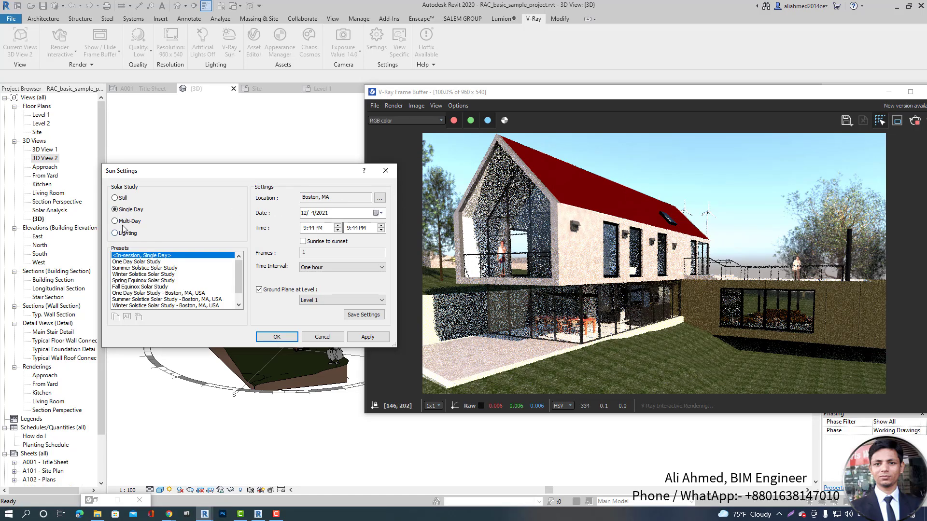
left_click(116, 222)
left_click(115, 210)
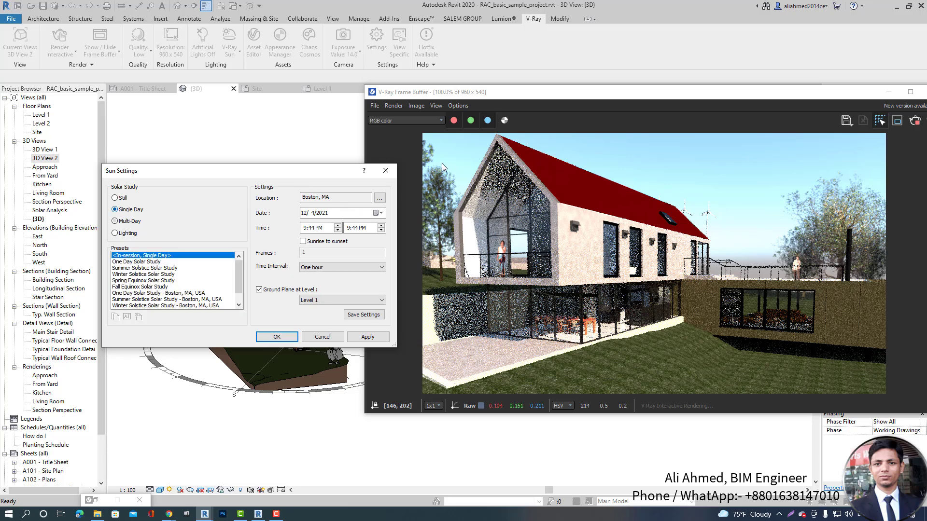
left_click(386, 173)
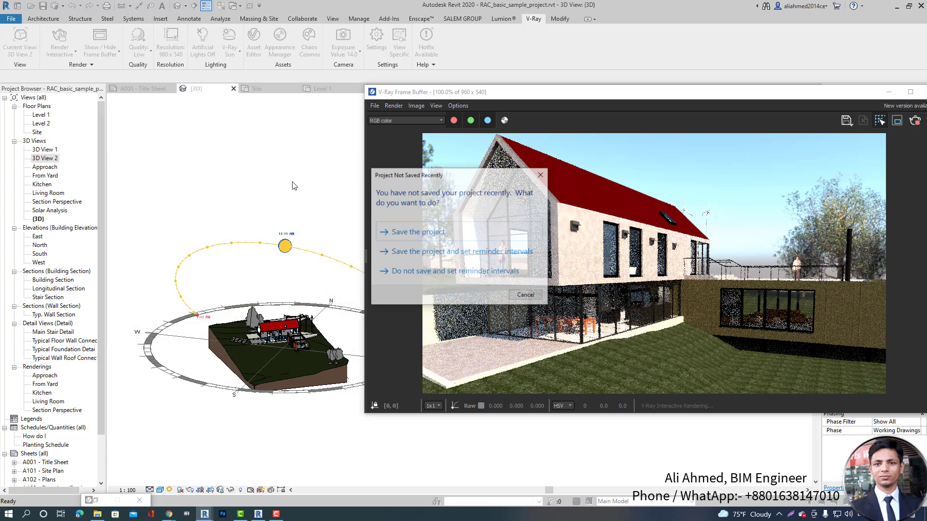
left_click(541, 174)
- Switch to 3D View 2 and open its Graphic Display Options with the Lighting settings expanded
key("ctrl+Tab")
left_click(160, 490)
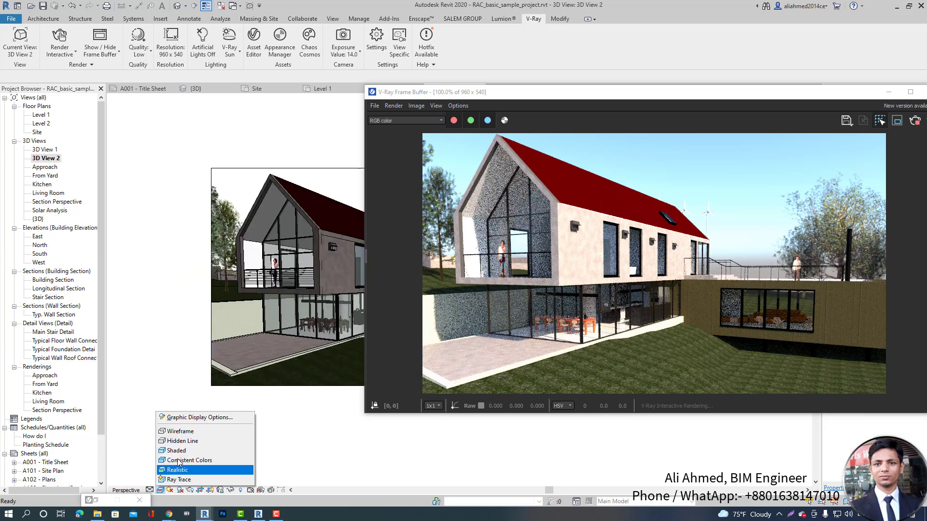
left_click(195, 418)
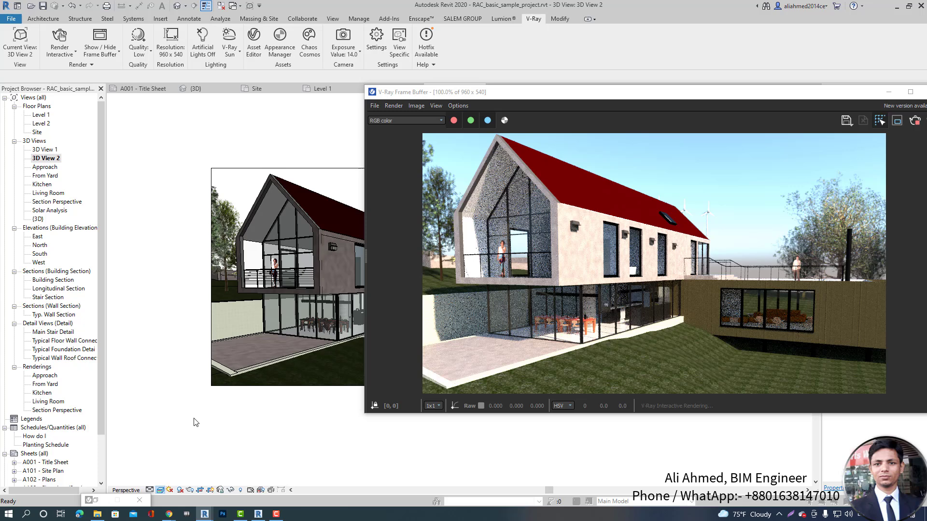
left_click_drag(461, 154, 291, 184)
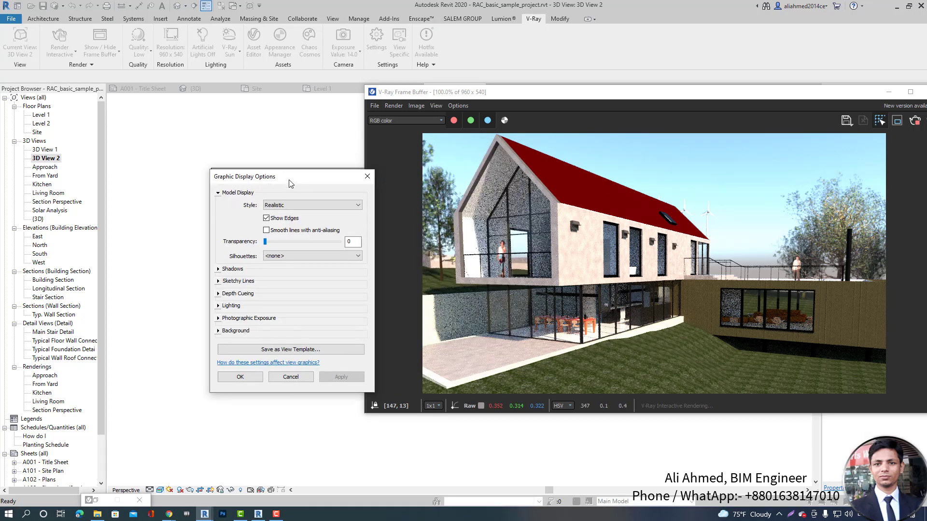
left_click(218, 306)
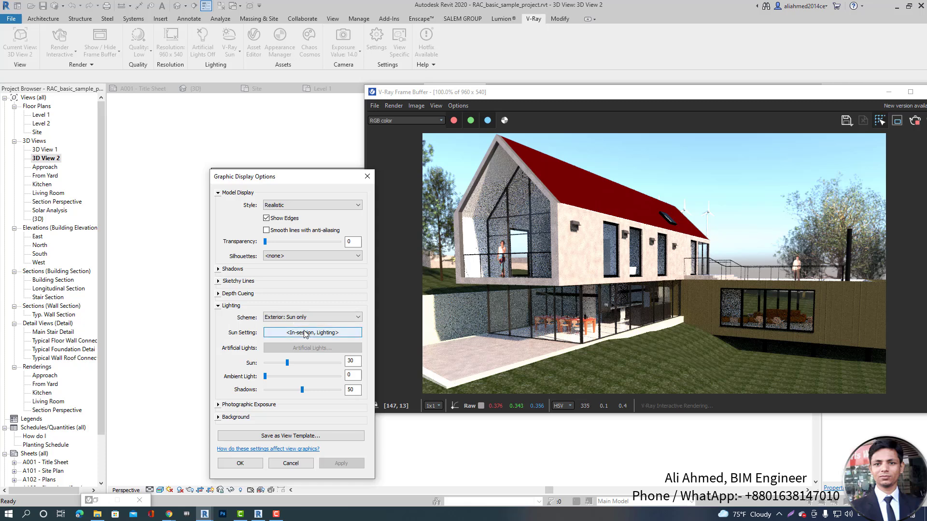
left_click_drag(291, 180, 228, 134)
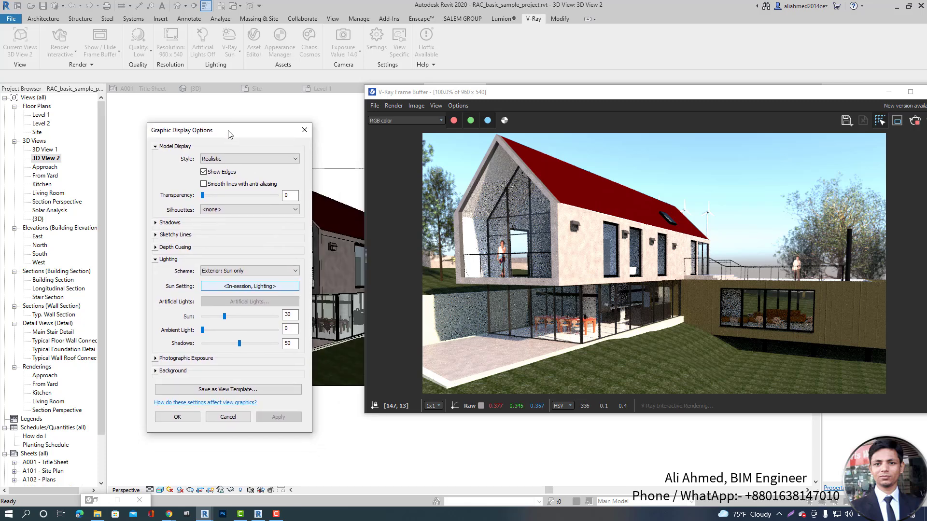
- Check the lighting scheme and the sun setting's azimuth and altitude for 3D View 2, leaving Sun Settings without changes
left_click(292, 273)
left_click(292, 273)
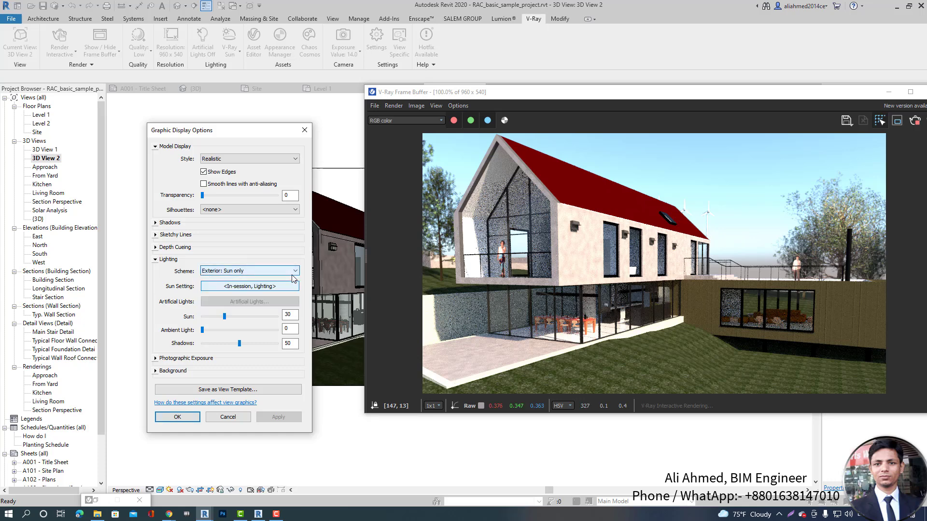
left_click(264, 289)
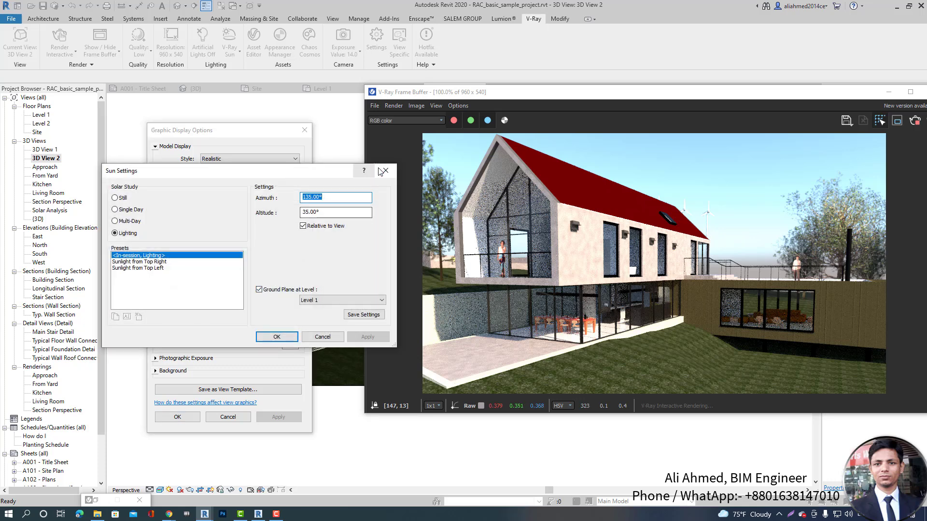
left_click(384, 171)
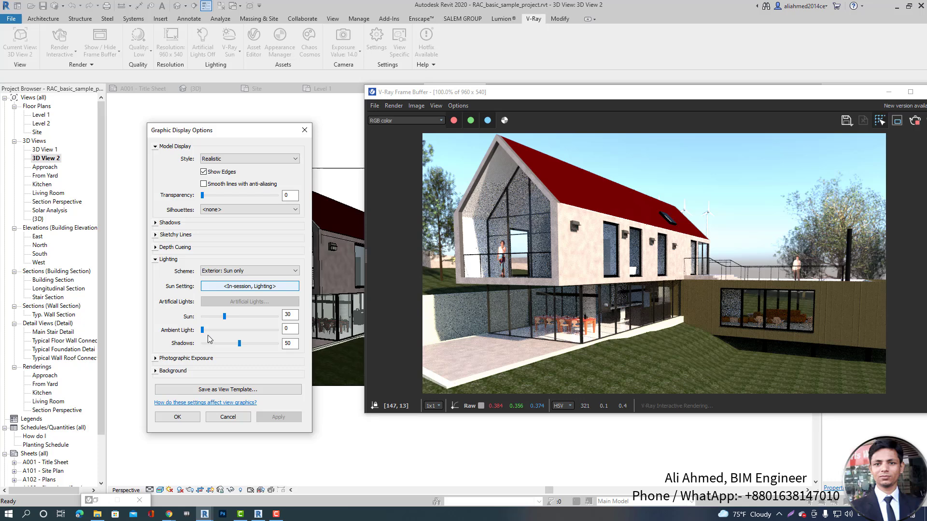
- Examine the Photographic Exposure and Background options, try the Sky background, and close Graphic Display Options without applying it
left_click(155, 358)
left_click(155, 414)
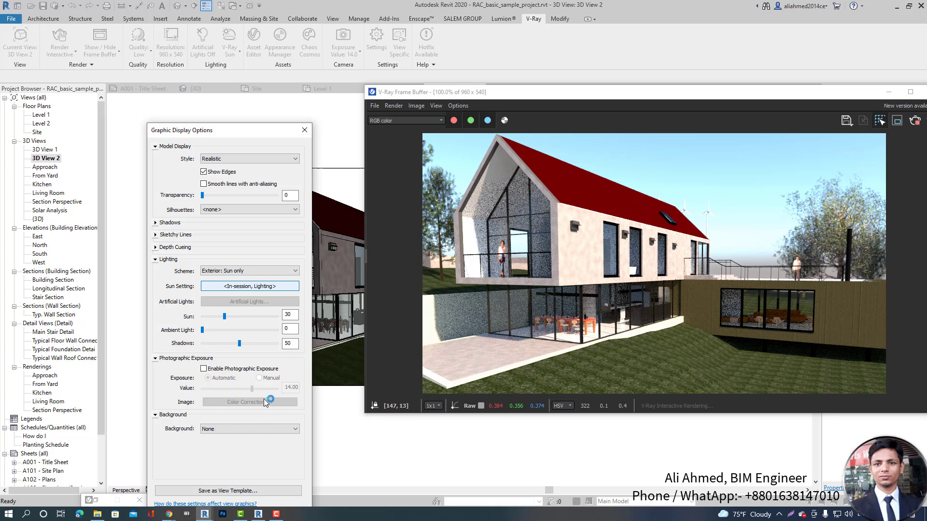
left_click(230, 433)
left_click(269, 433)
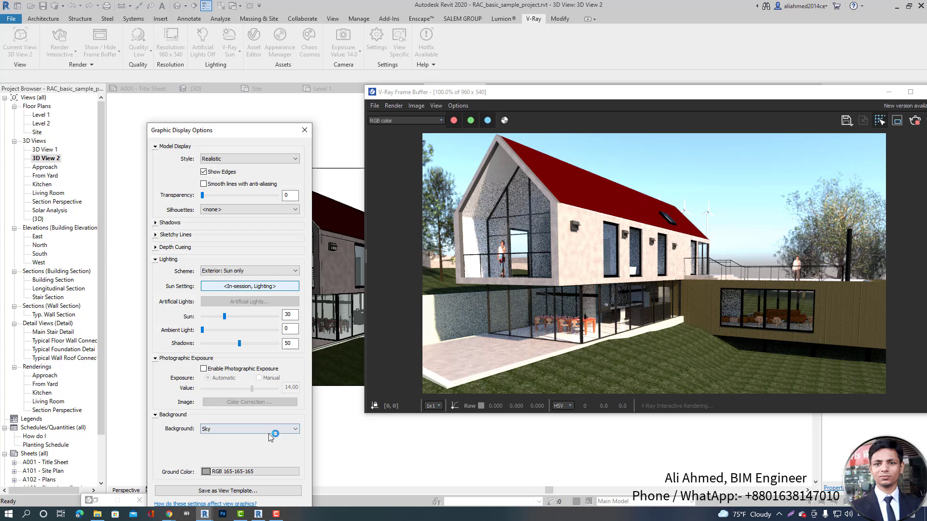
left_click(298, 430)
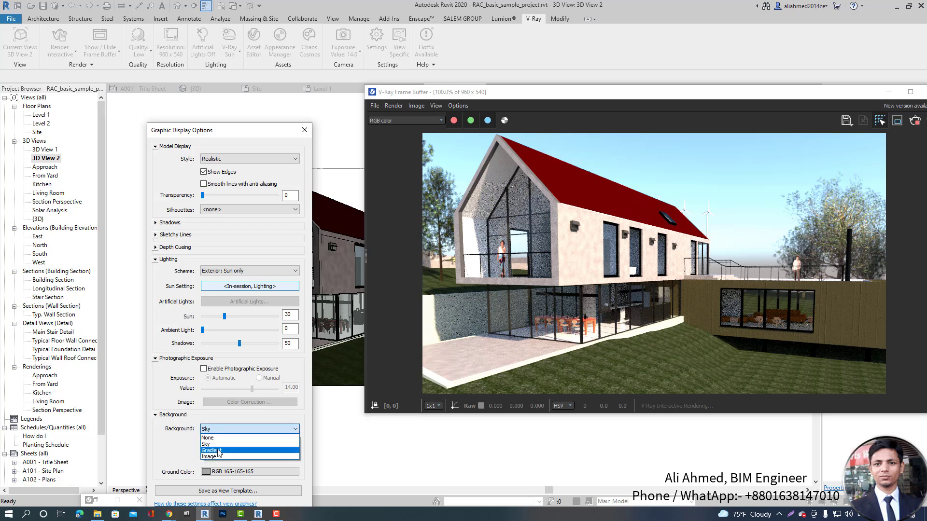
left_click(306, 421)
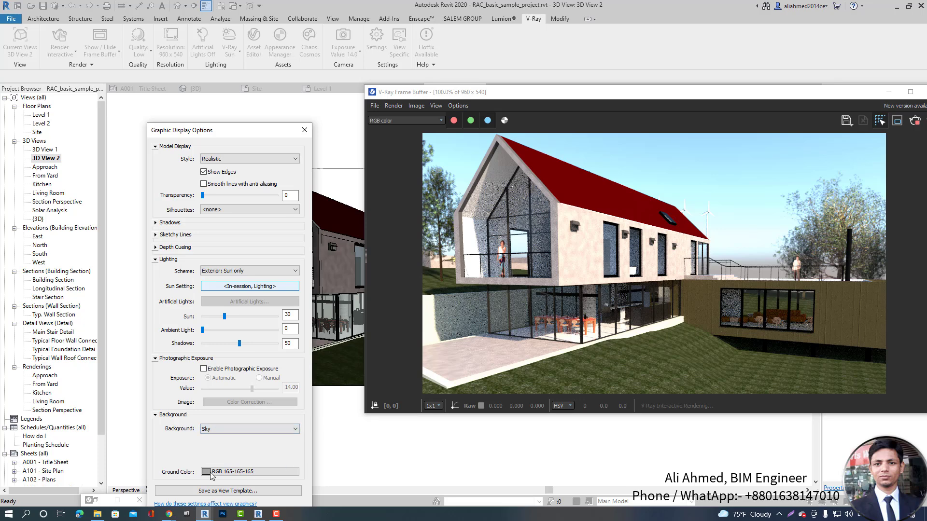
left_click_drag(257, 138, 254, 43)
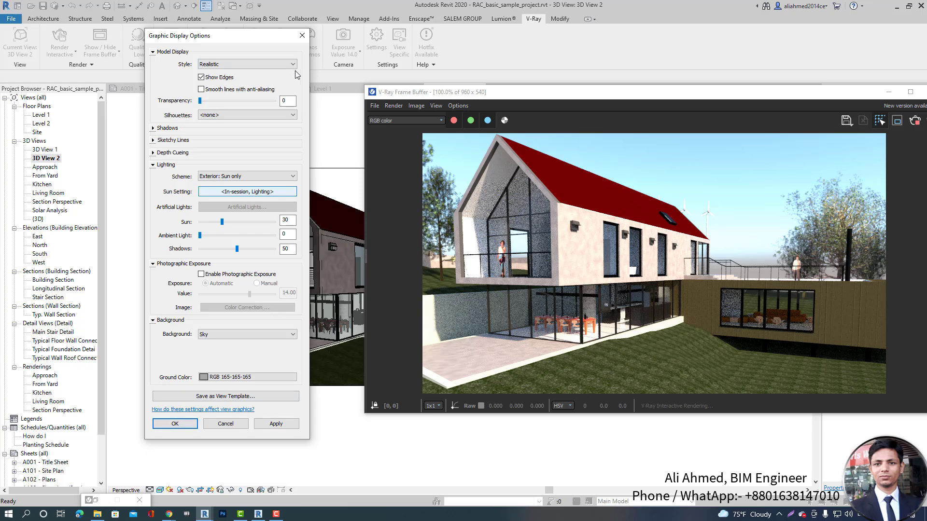
left_click(302, 35)
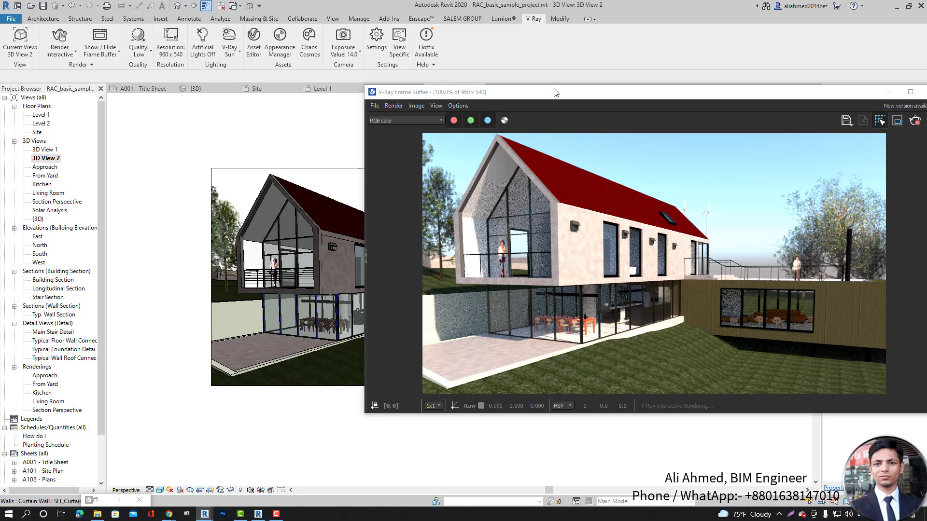
- Check the Lighting study's azimuth and altitude in Sun Settings, leave them unchanged, and reposition the V-Ray Frame Buffer
left_click_drag(551, 93, 481, 92)
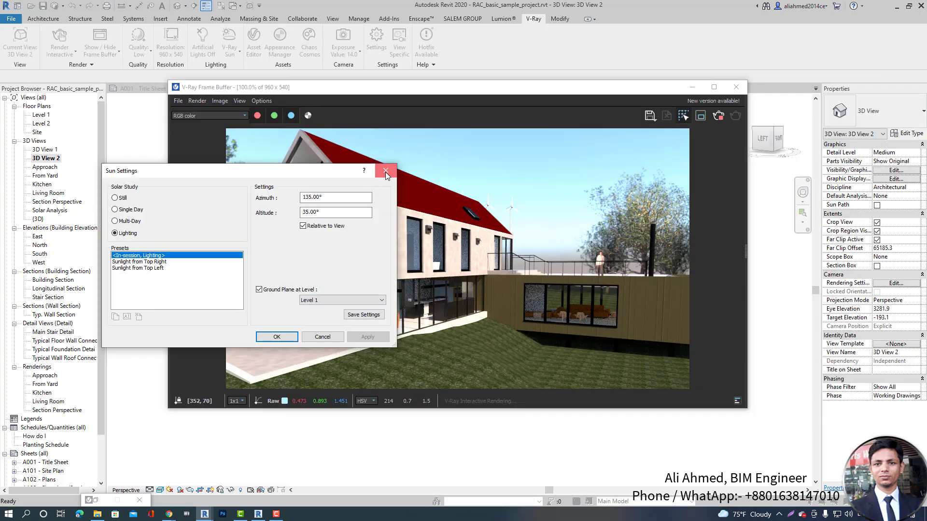
left_click(385, 172)
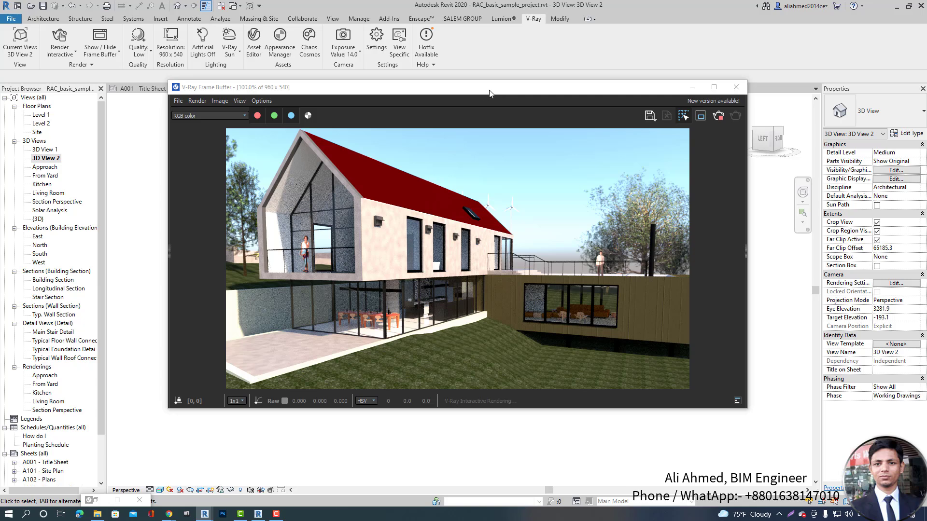
left_click_drag(489, 93, 550, 100)
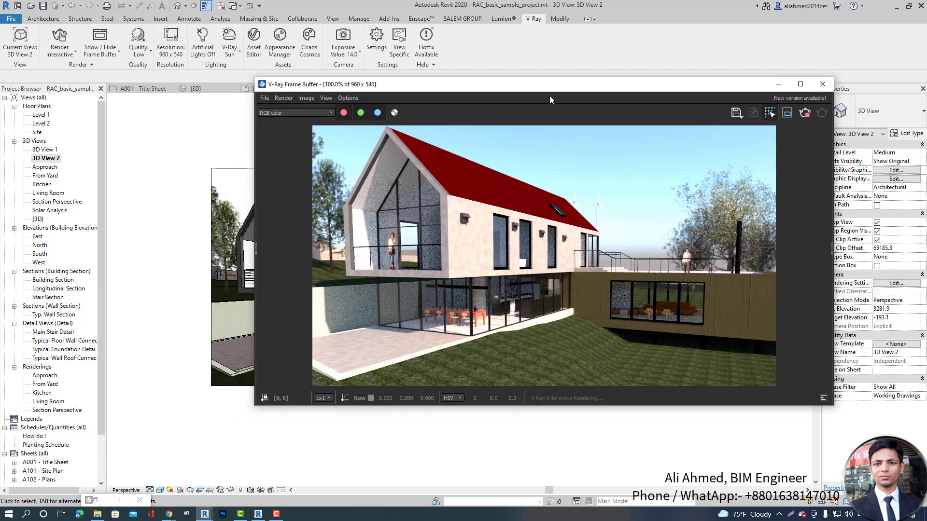
- Render 3D View 2 in Revit at Draft quality with Exterior: Sun only and Sky: Few Clouds, and close the V-Ray Frame Buffer
left_click(189, 490)
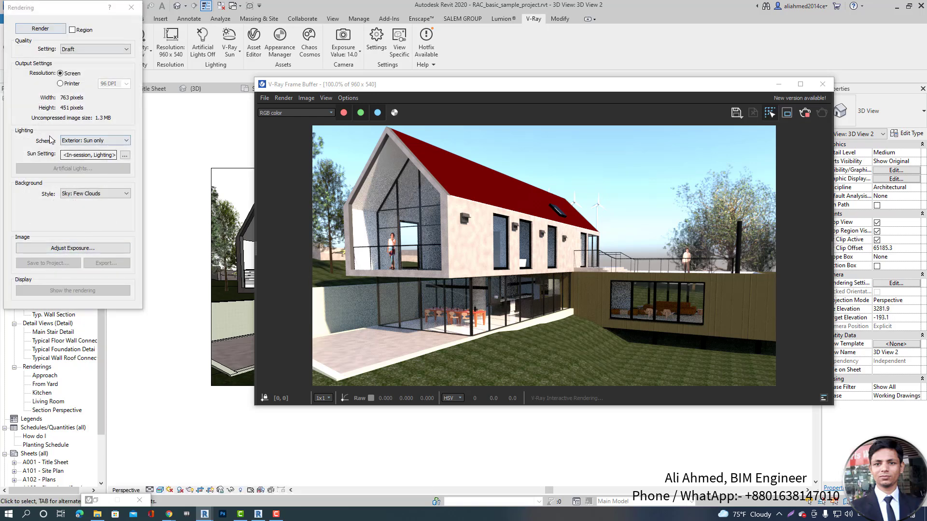
left_click(86, 50)
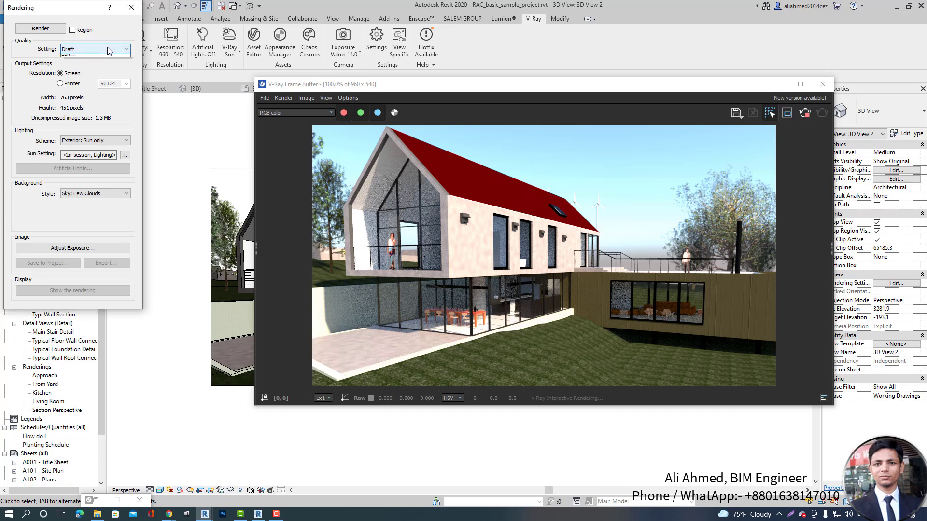
left_click(86, 50)
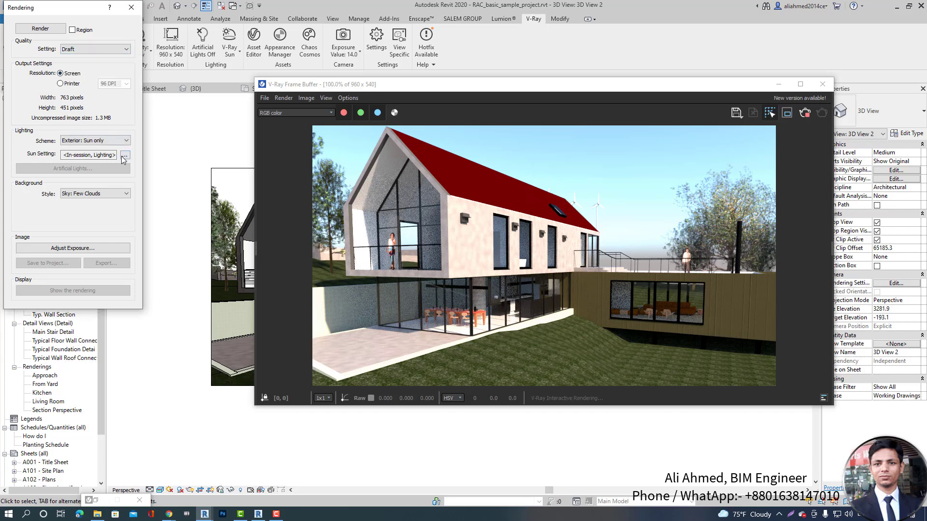
left_click(124, 196)
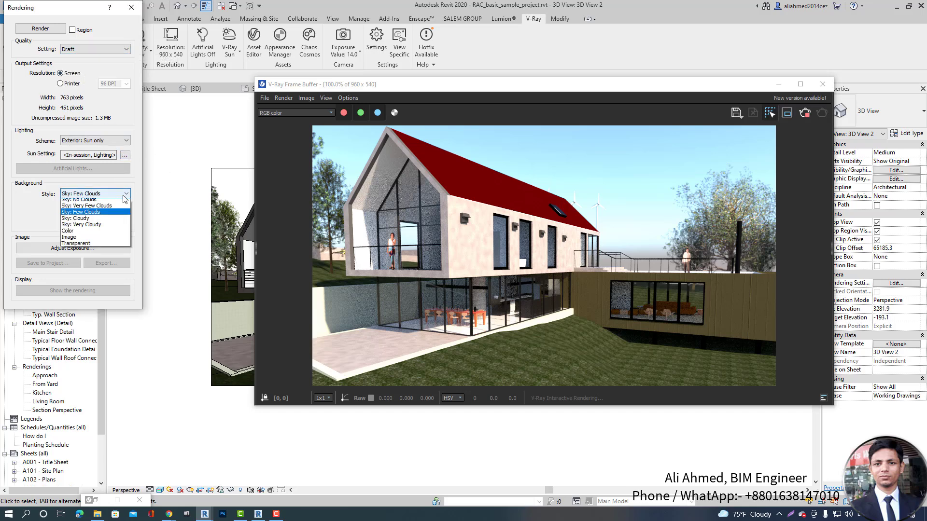
left_click(123, 195)
left_click(124, 140)
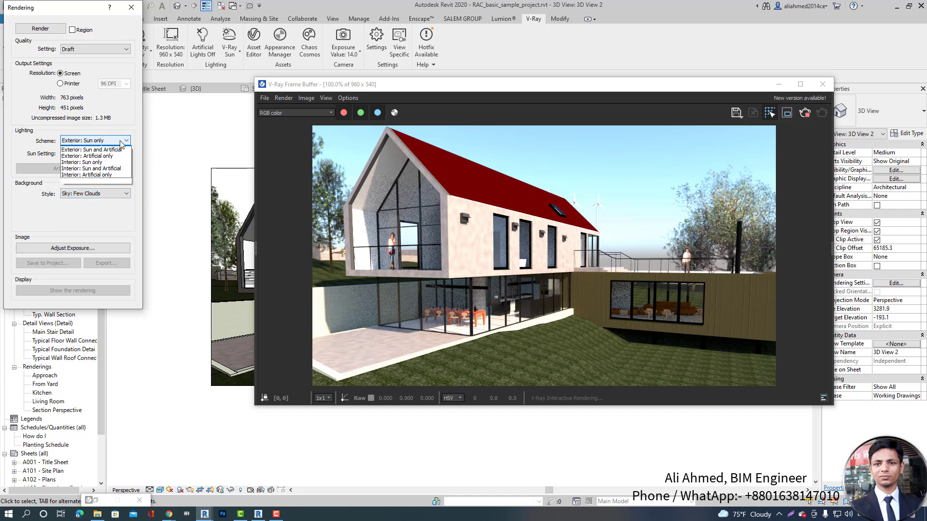
left_click(123, 141)
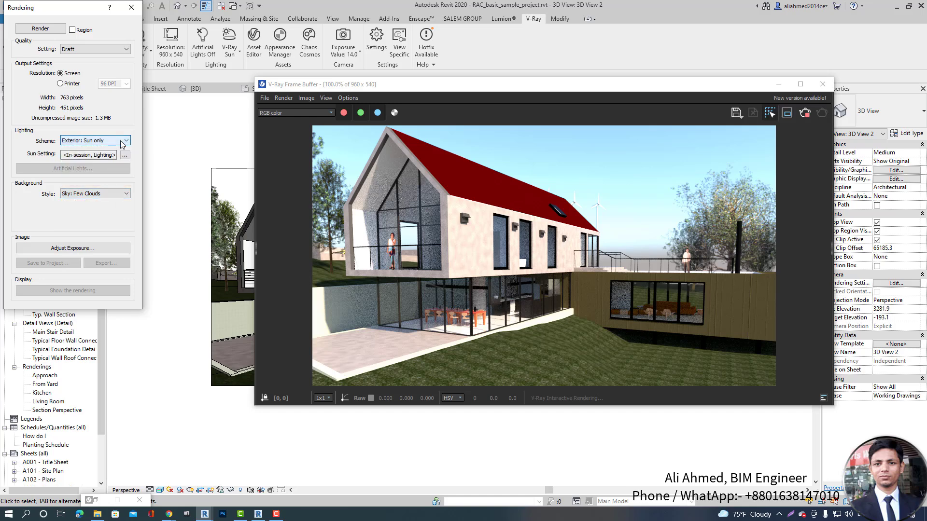
left_click(51, 31)
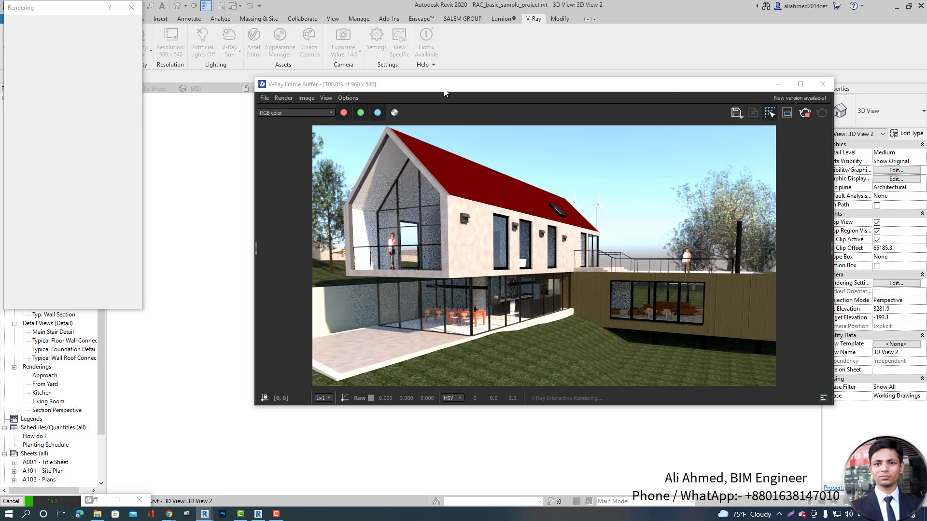
left_click(822, 84)
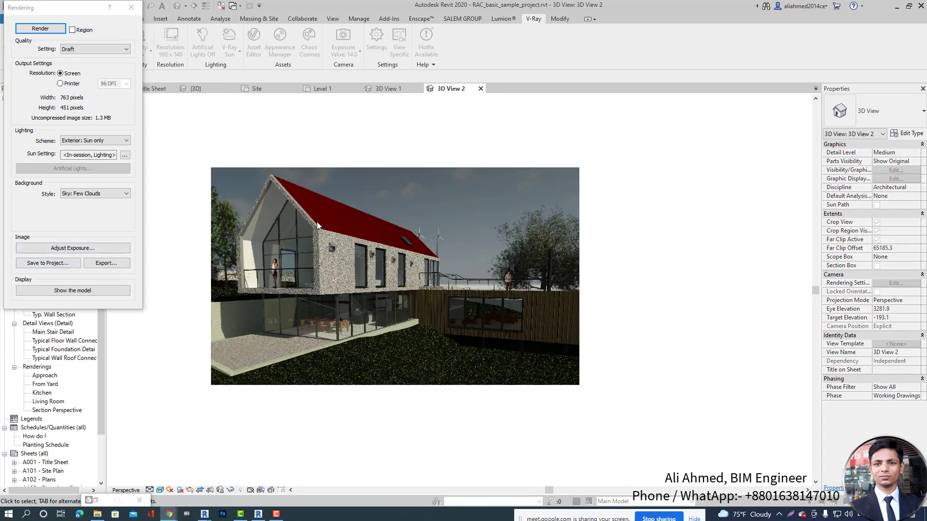
- Save the rendered image to the project under a custom view name
left_click(51, 263)
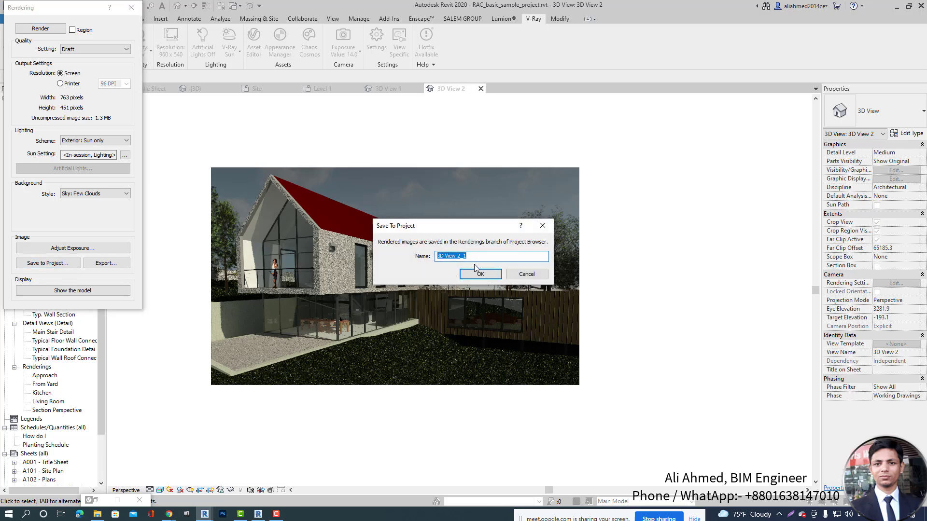
left_click_drag(457, 258, 476, 261)
left_click(481, 274)
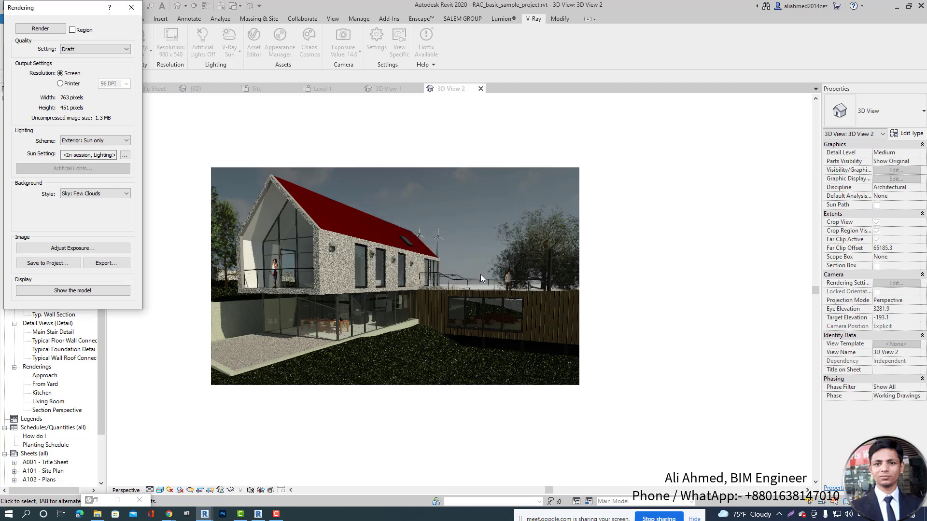
- Open the newly saved image from the Renderings branch, compare it with the V-Ray render, and close the frame buffer
left_click_drag(52, 10, 241, 84)
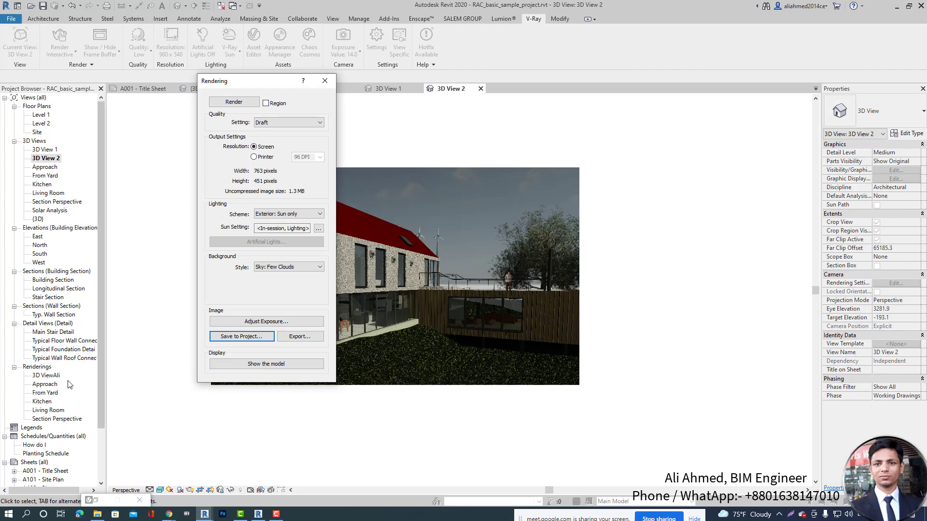
left_click(45, 376)
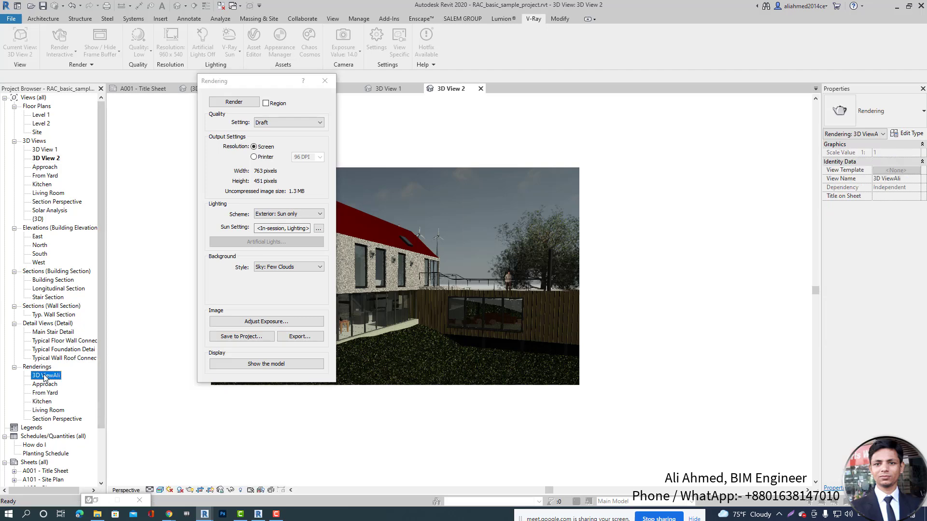
double_click(44, 376)
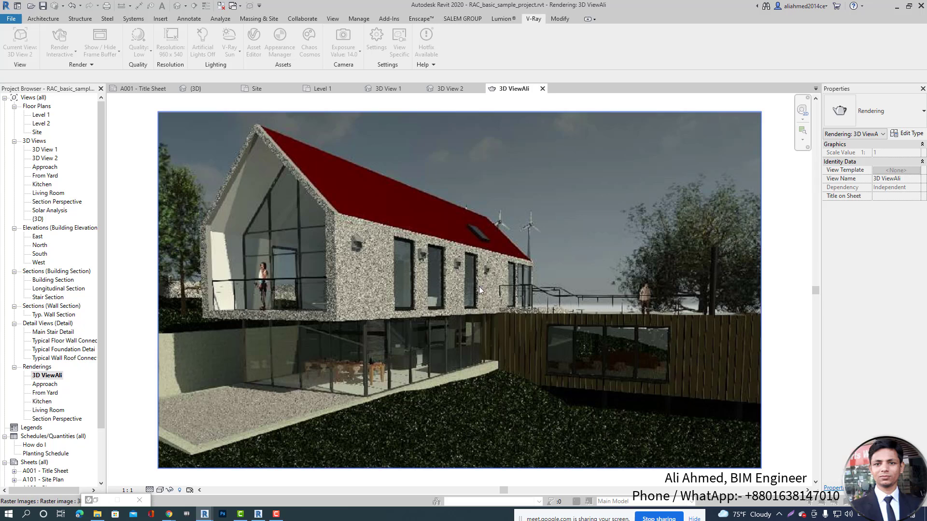
scroll(532, 248, "down", 1)
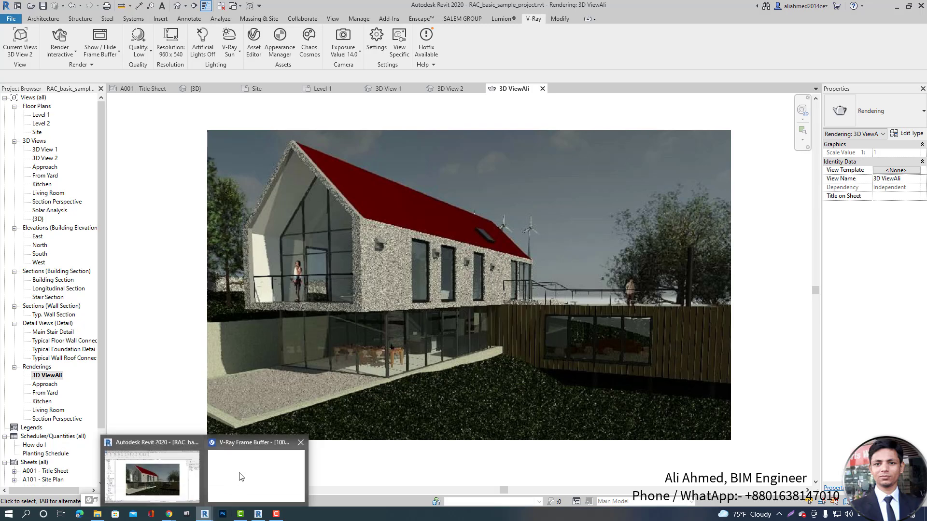
left_click(269, 451)
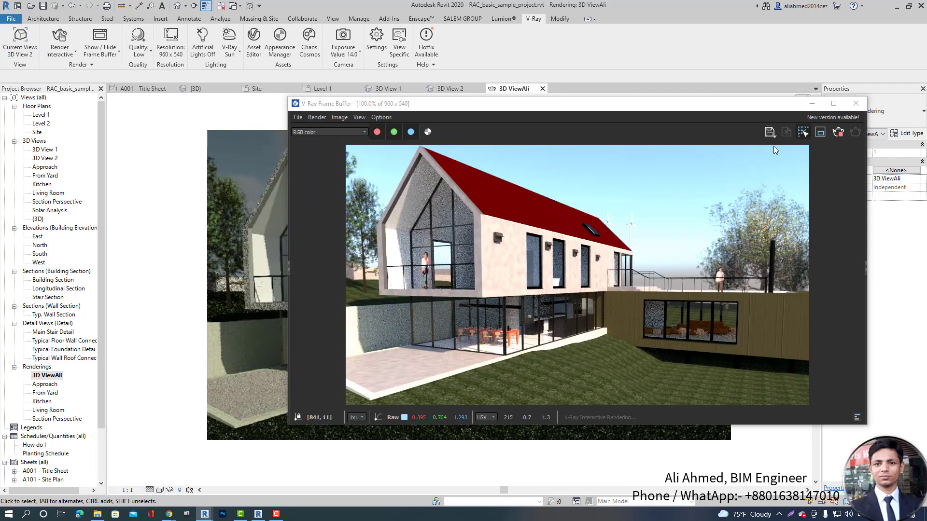
left_click(855, 103)
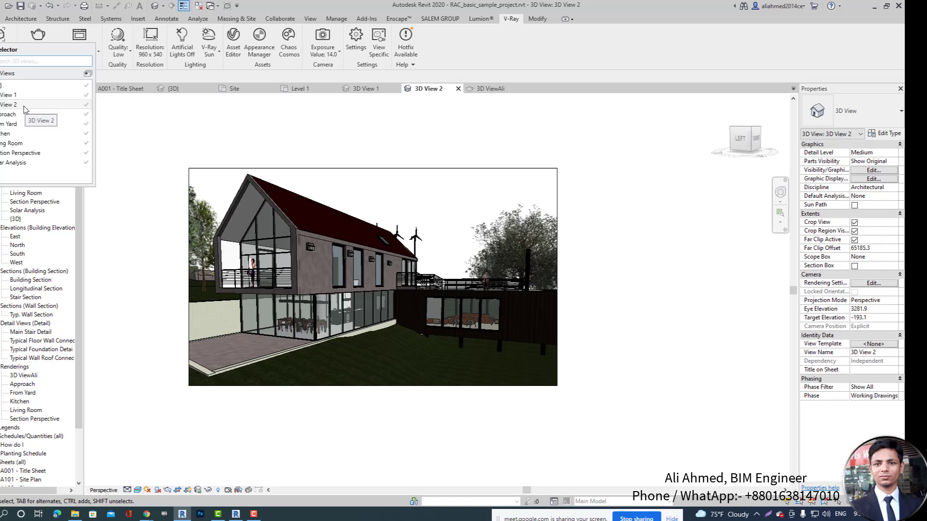
- Start V-Ray interactive rendering of 3D View 2 and hide the rendering progress window
left_click(26, 109)
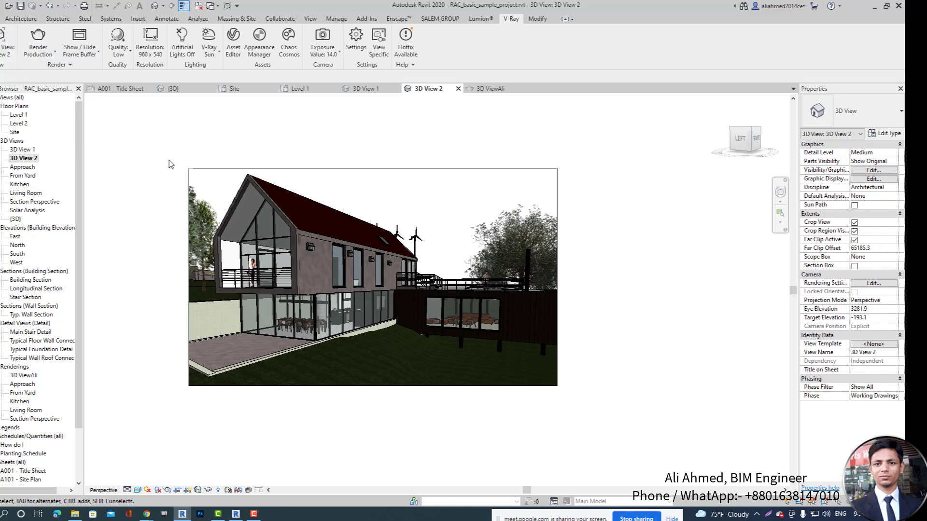
left_click(56, 51)
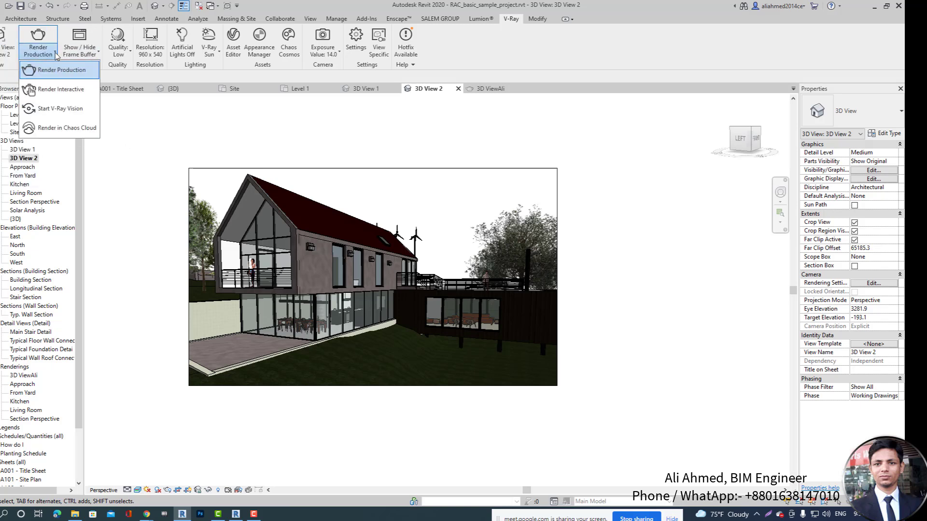
left_click(60, 91)
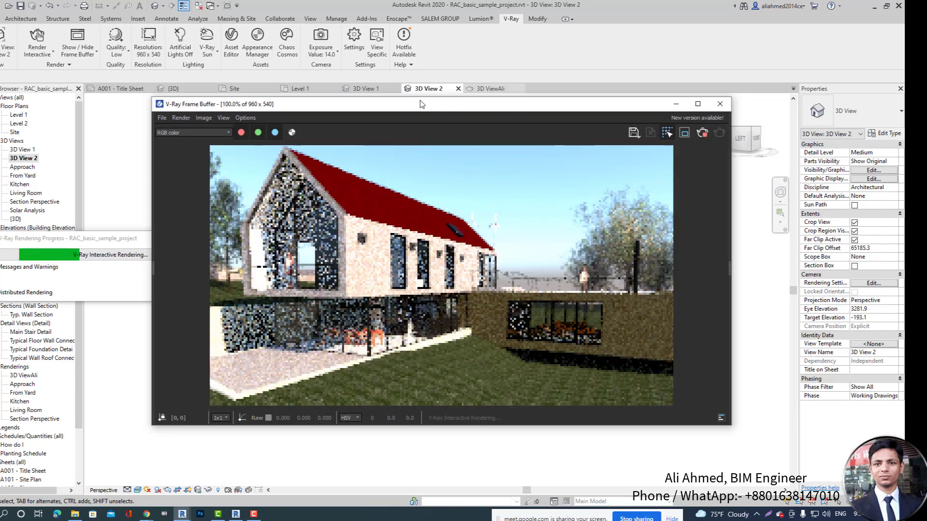
left_click_drag(417, 106, 586, 111)
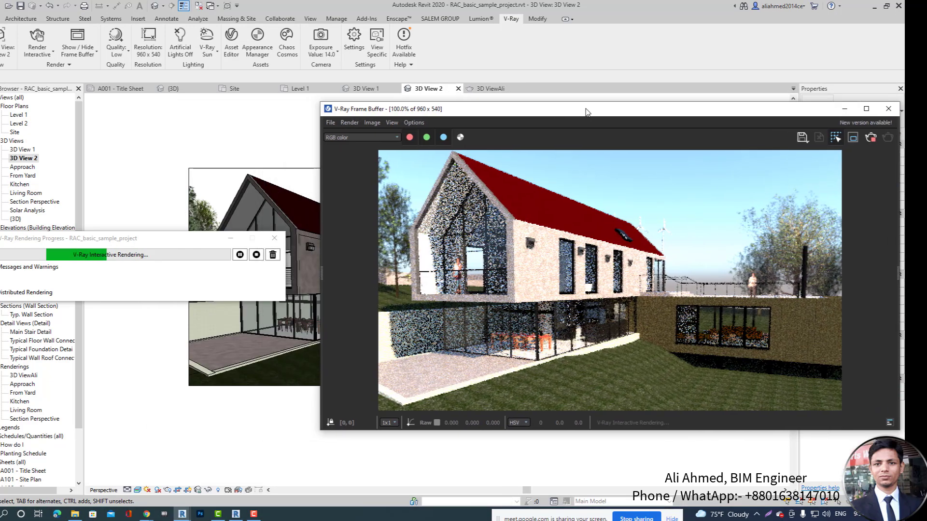
left_click(98, 52)
left_click(96, 90)
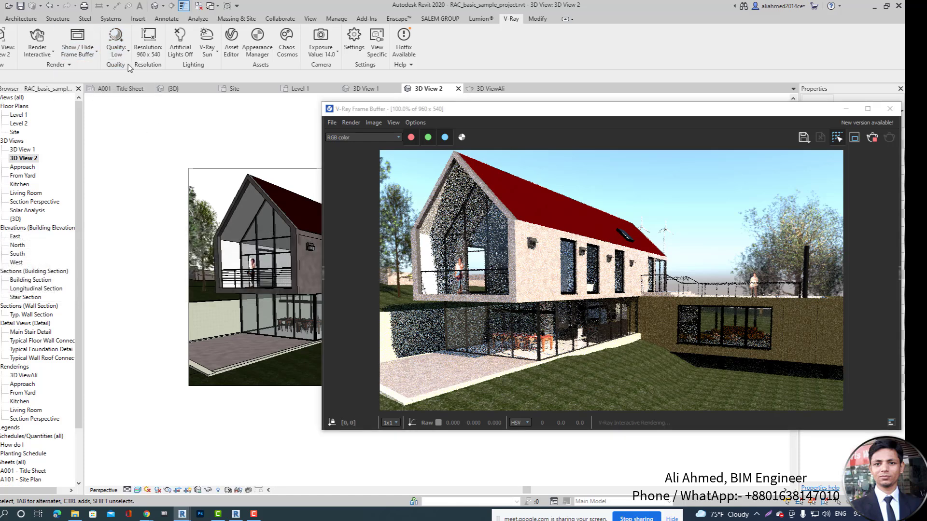
- Test V-Ray Sun intensities of 4 and then 1 in the V-Ray Lights settings during the interactive rendering
left_click(218, 52)
left_click(223, 69)
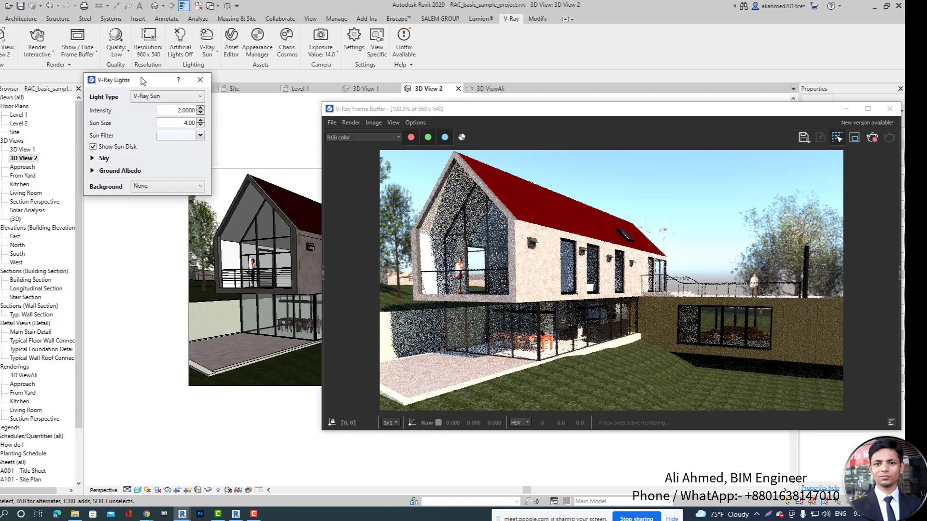
left_click_drag(147, 80, 121, 138)
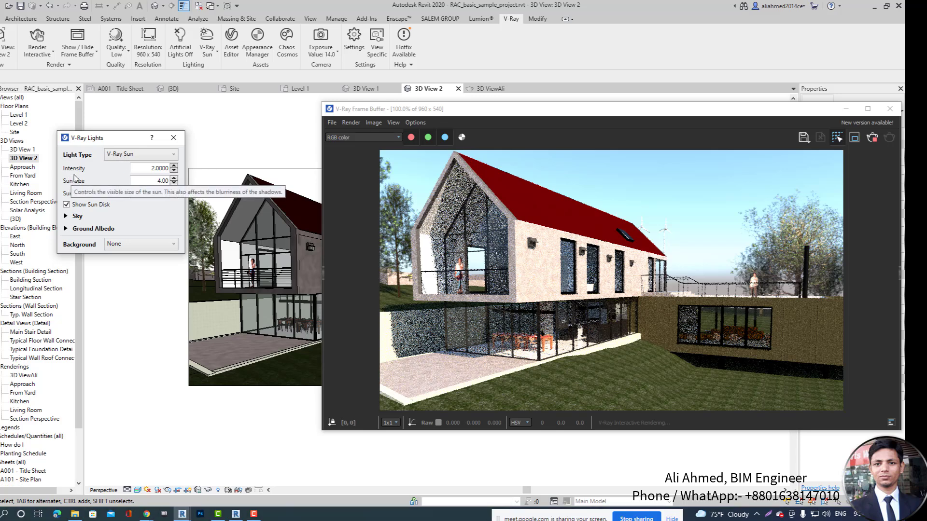
double_click(151, 168)
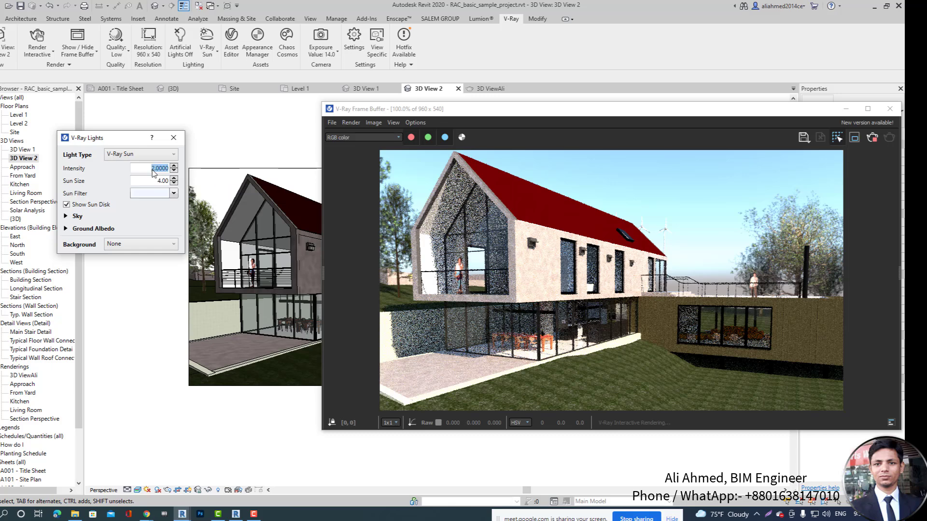
left_click(152, 168)
key("Delete")
type("4")
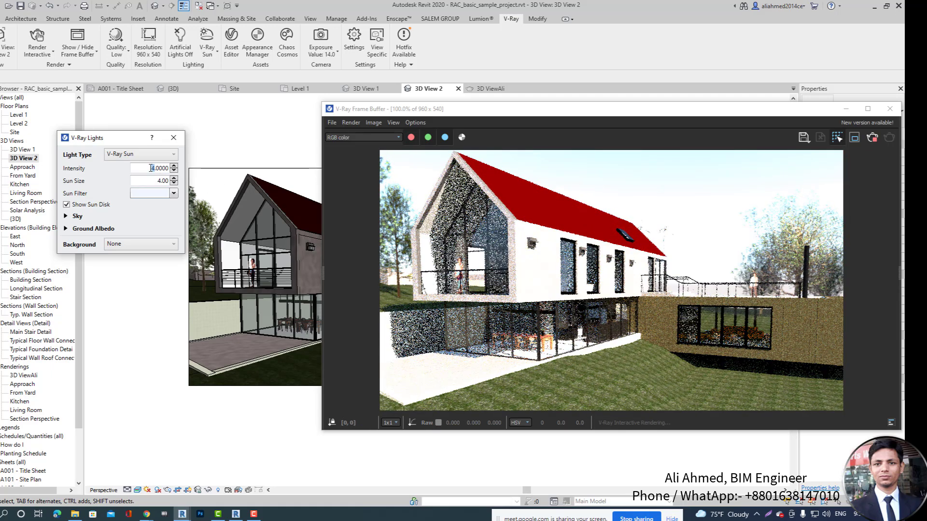
key("shift+Right")
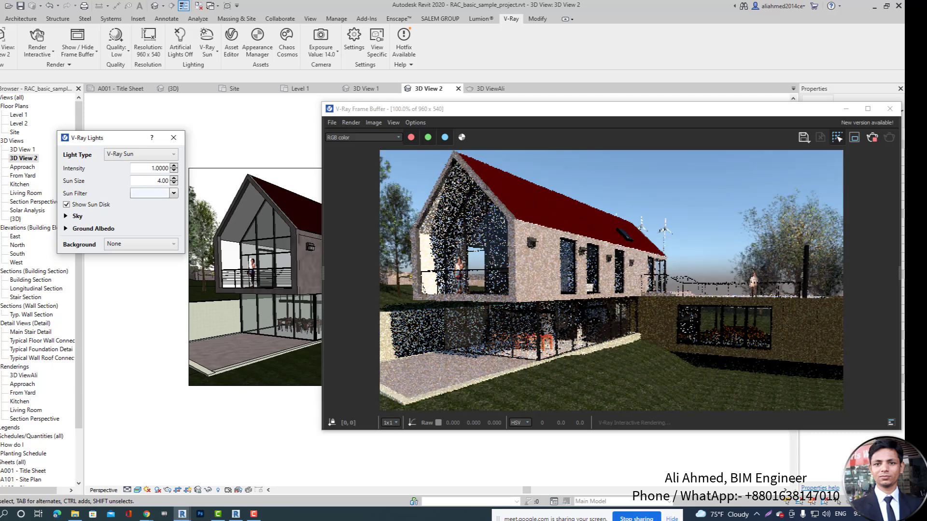
- Set the V-Ray Sun's intensity to 2 and its sun size to 2 during the interactive rendering
key("Tab")
double_click(149, 168)
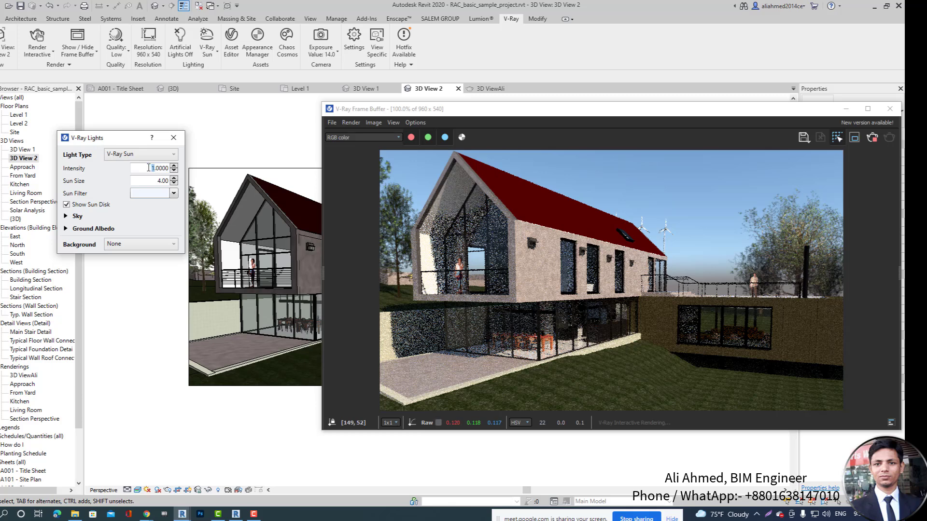
type("2")
left_click_drag(169, 182, 158, 184)
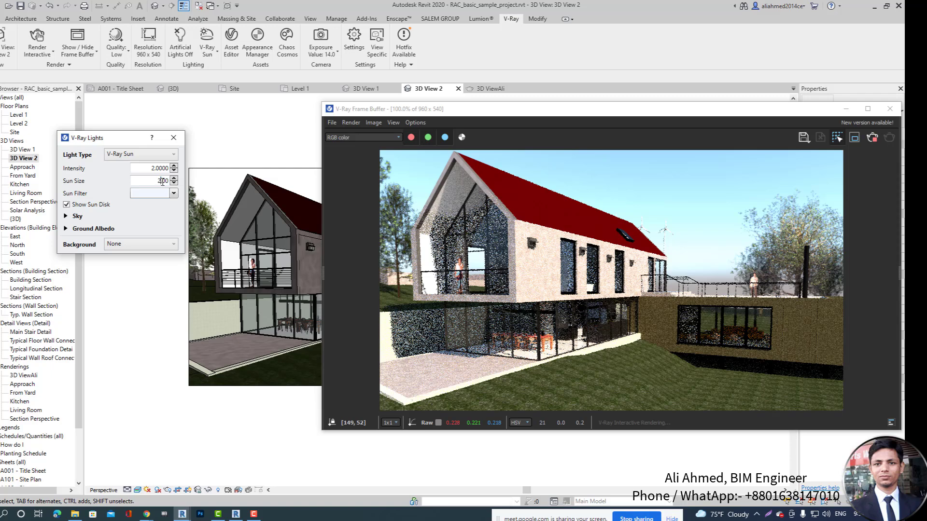
double_click(154, 168)
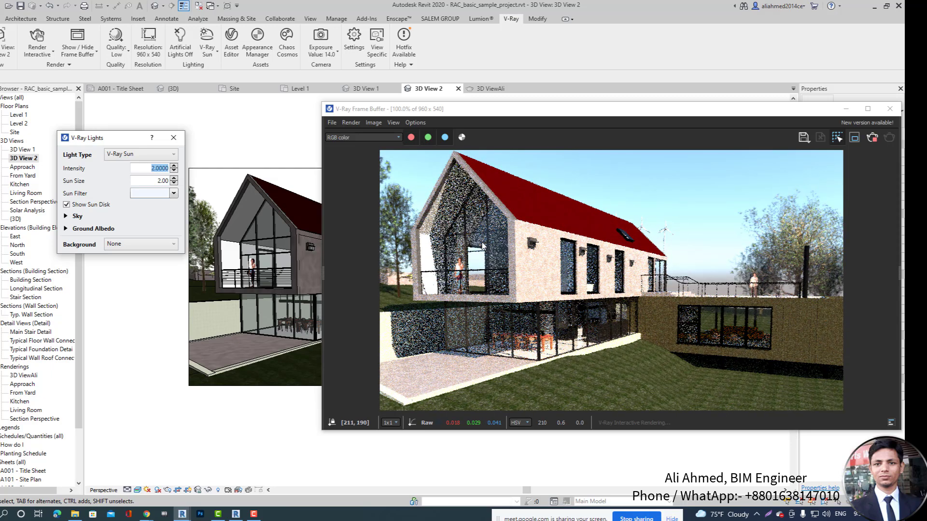
- Test a cyan Sun Filter colour on the interactive rendering and restore the near-white filter colour
left_click(173, 194)
left_click(163, 195)
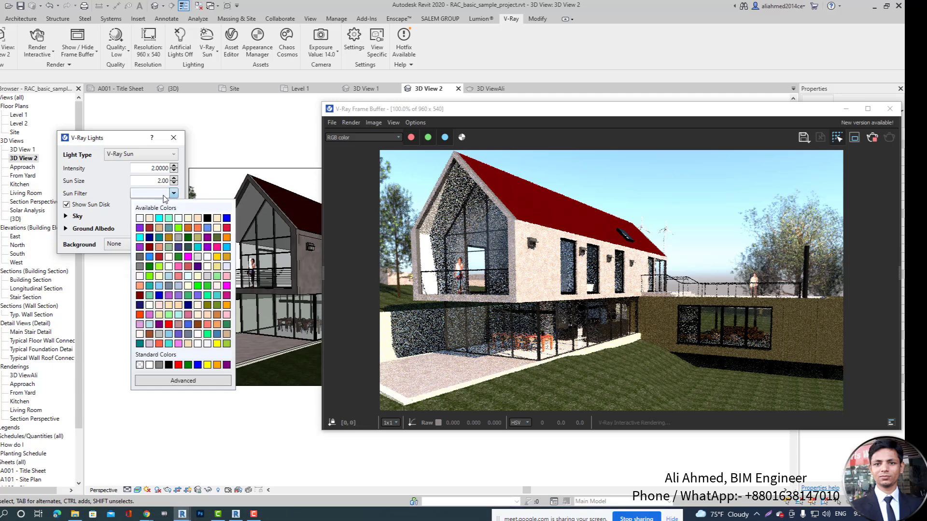
left_click(139, 219)
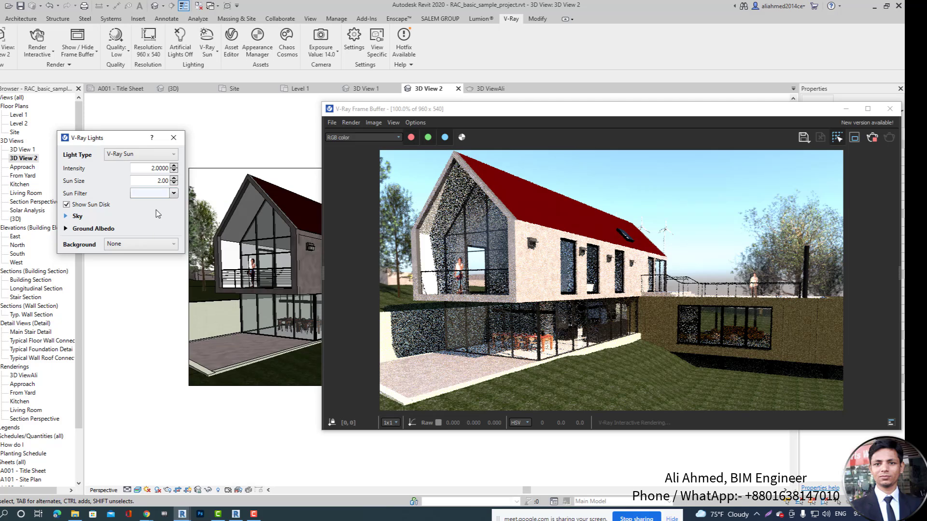
left_click(175, 193)
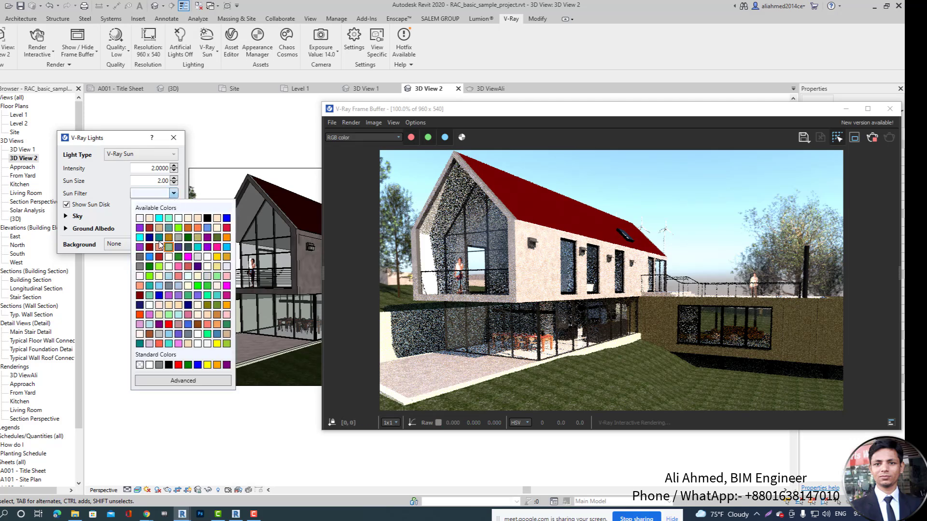
left_click(140, 237)
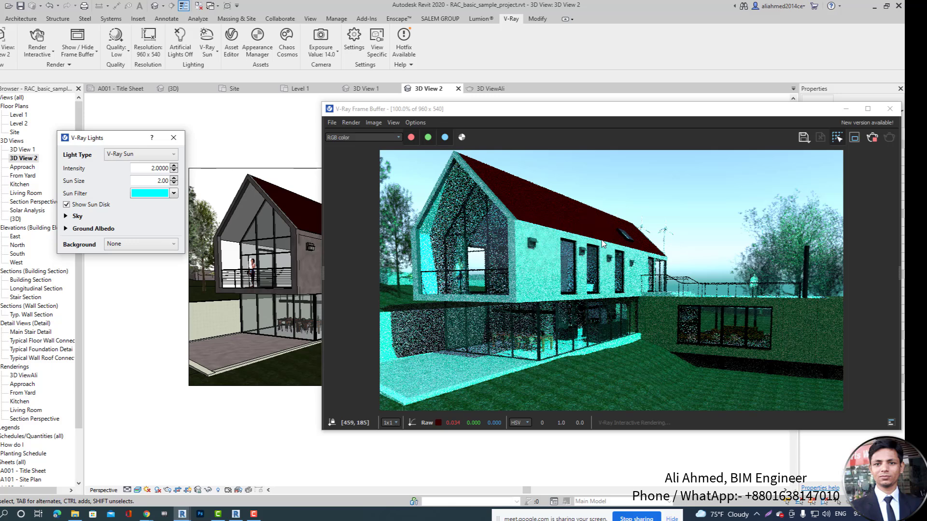
left_click(174, 194)
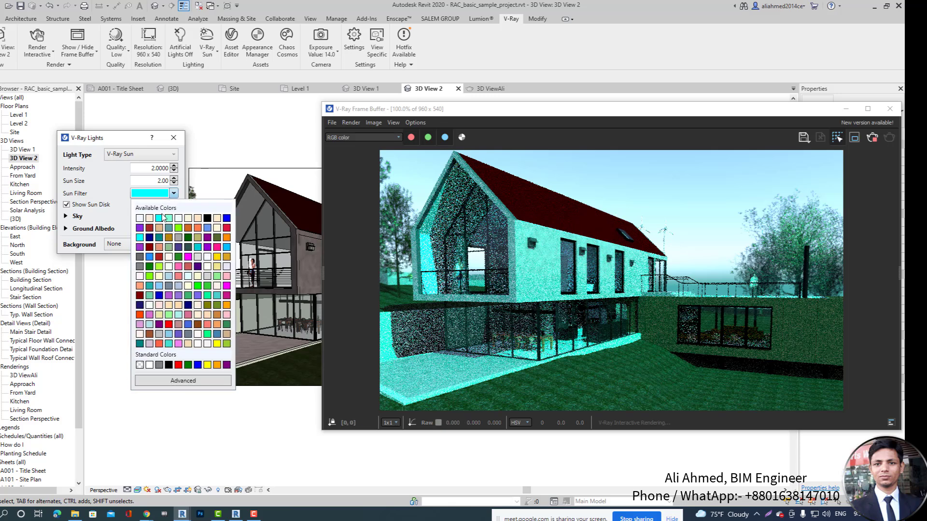
left_click(148, 218)
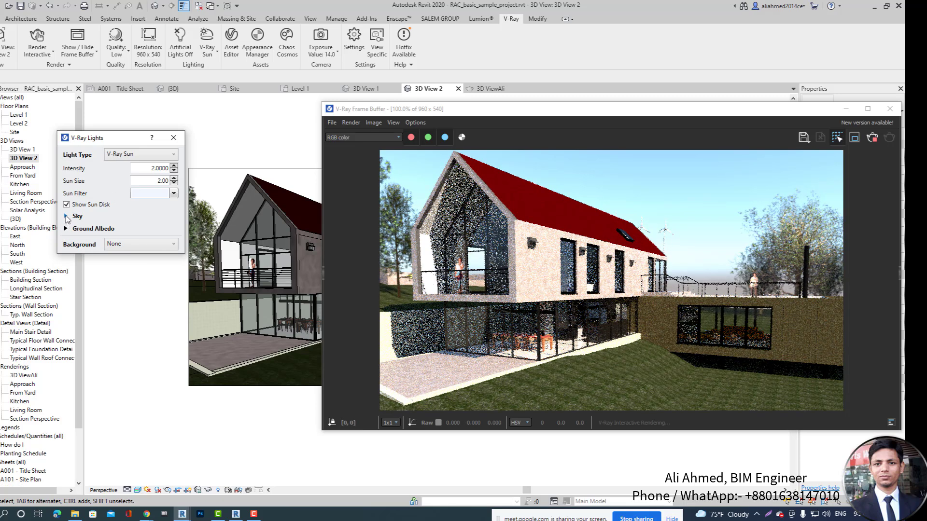
- Expand the V-Ray Sun's Sky settings and open the available Sky Model options
left_click(66, 216)
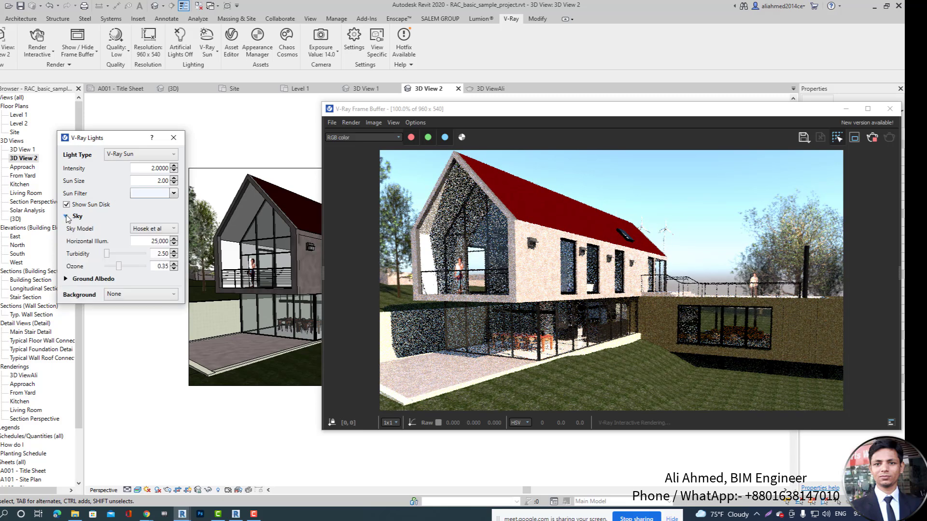
left_click(173, 230)
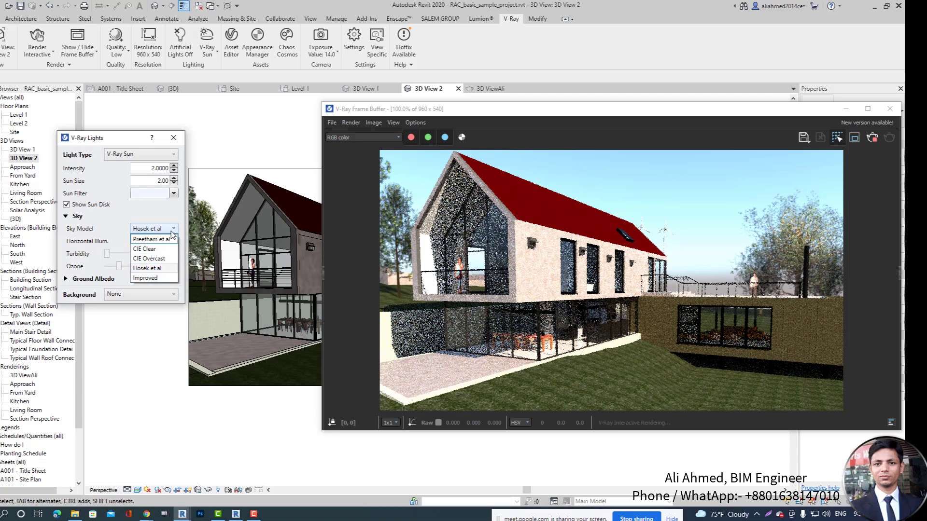
left_click(171, 231)
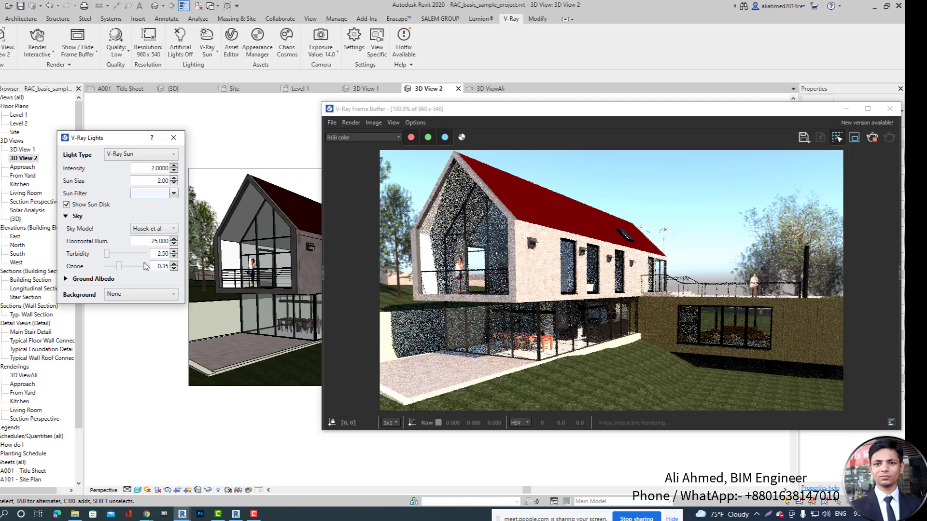
left_click(166, 231)
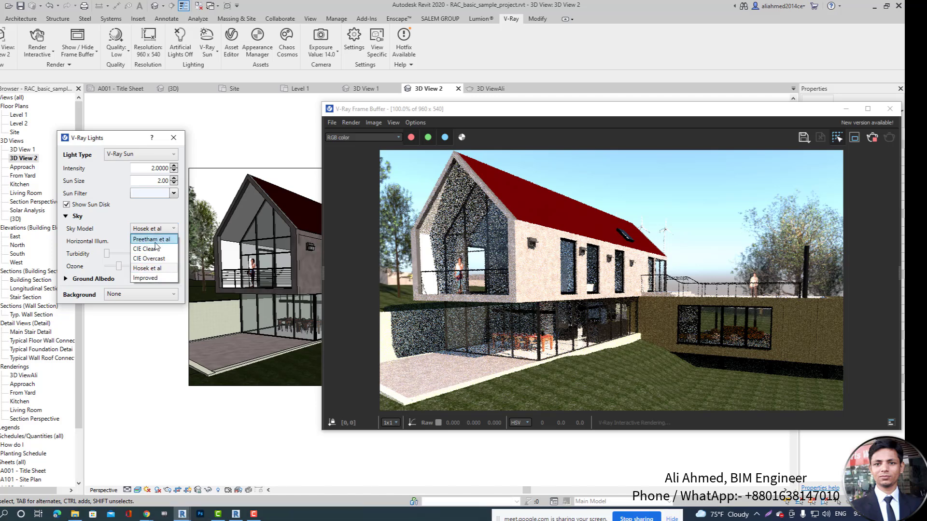
- Compare the Preetham et al, CIE Clear, CIE Overcast and Hosek et al sky models in the live render, finishing with Improved
left_click(153, 240)
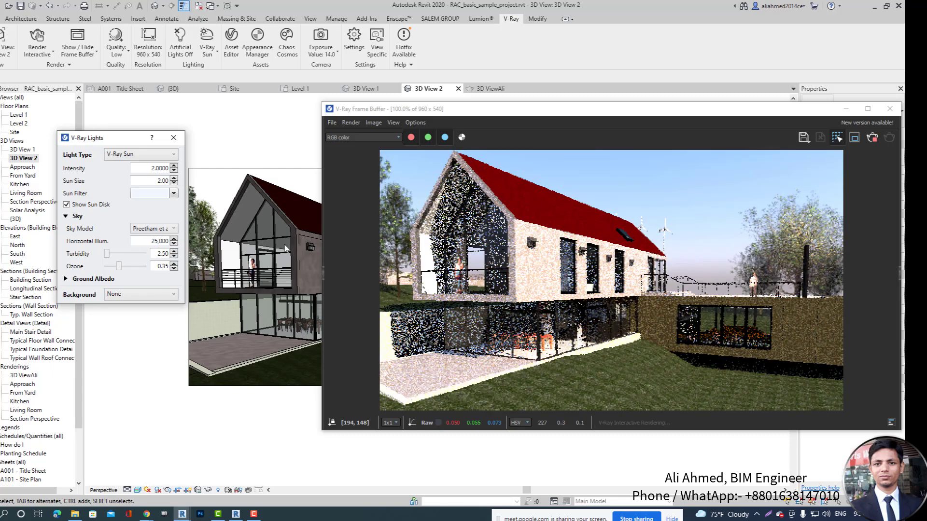
left_click(175, 229)
left_click(155, 249)
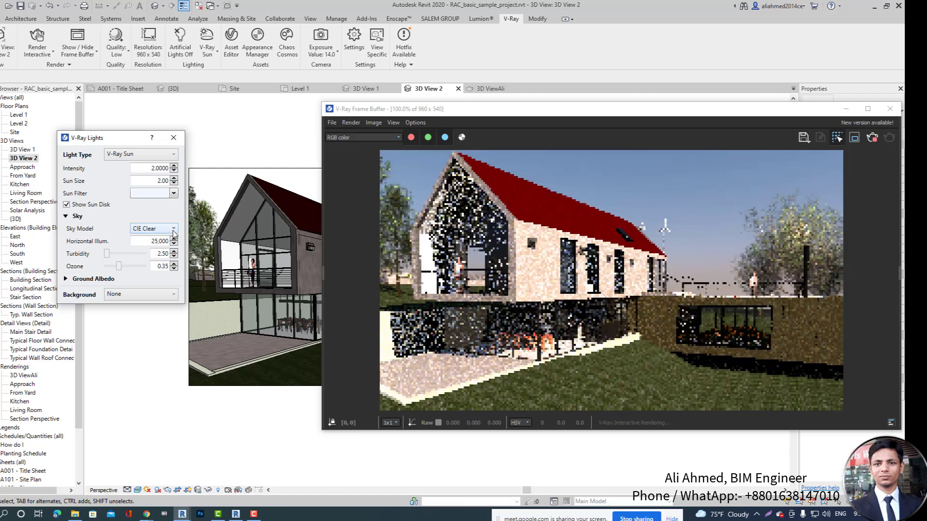
left_click(174, 230)
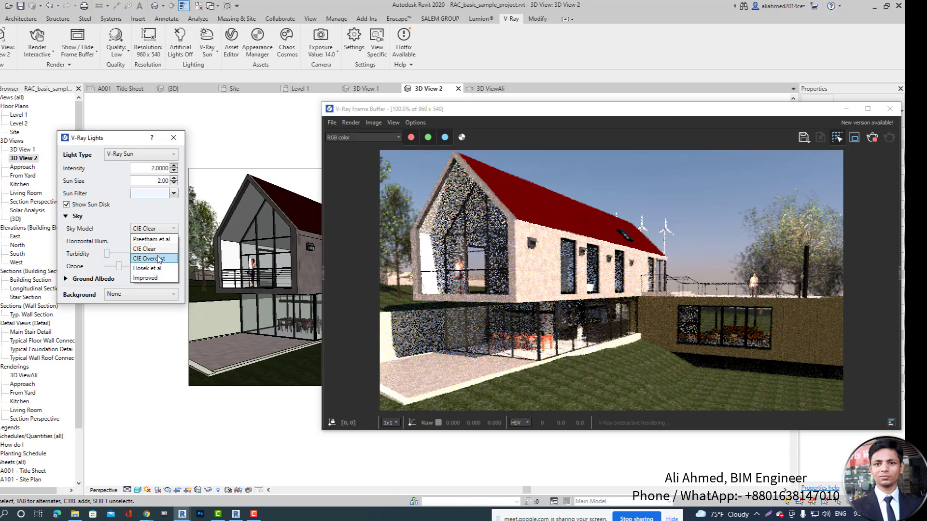
left_click(155, 258)
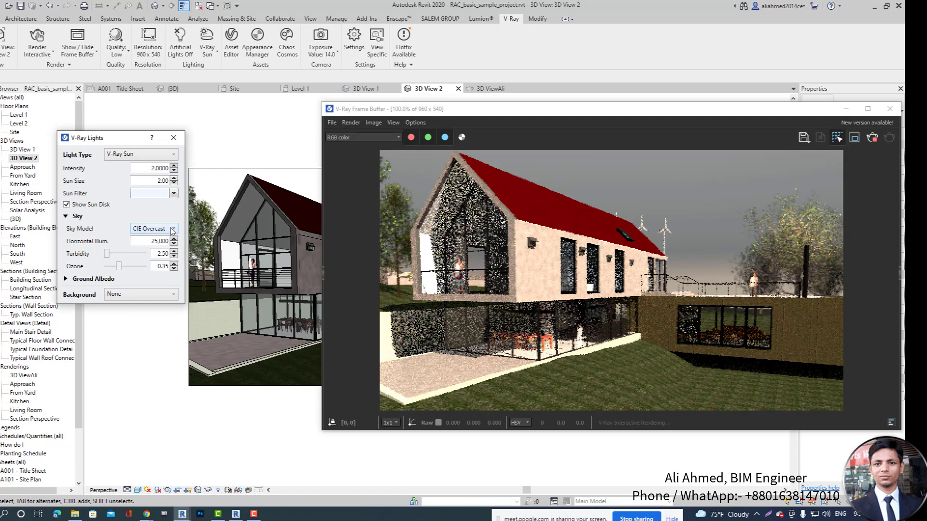
left_click(172, 229)
left_click(156, 266)
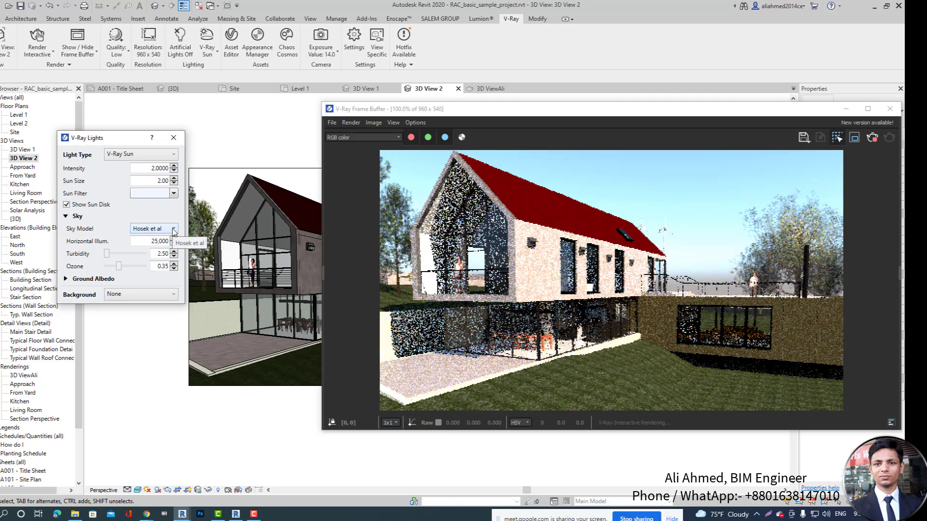
left_click(174, 229)
left_click(159, 275)
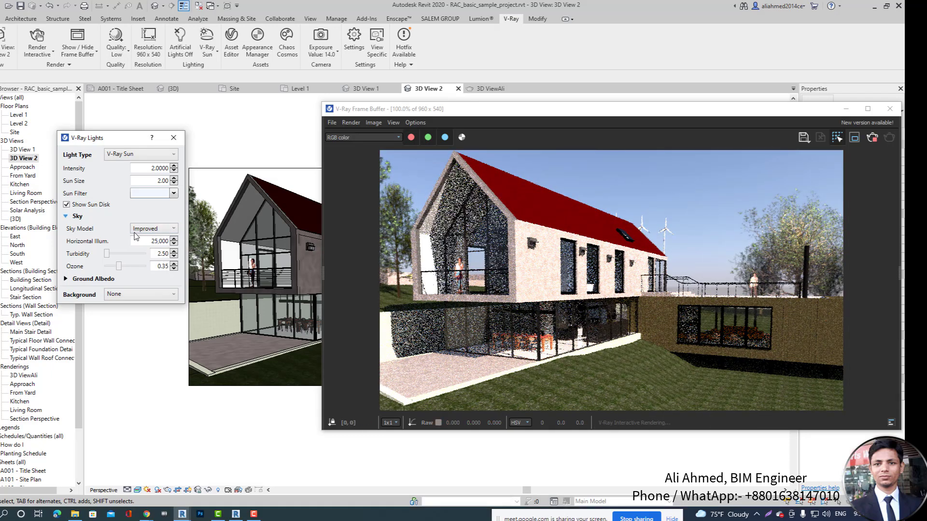
- Test different horizontal illumination values for the sky, including 500,000, and finish with 50,000
double_click(156, 241)
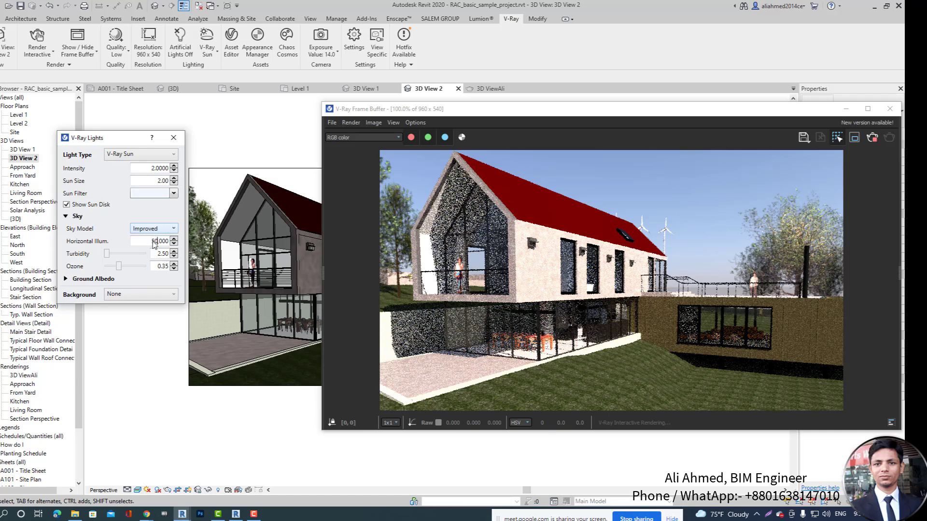
key("Return")
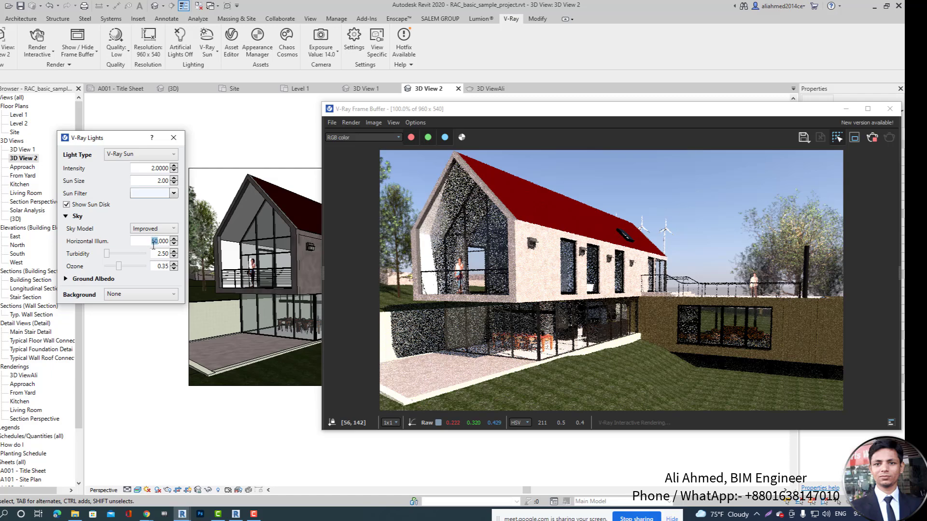
type("500")
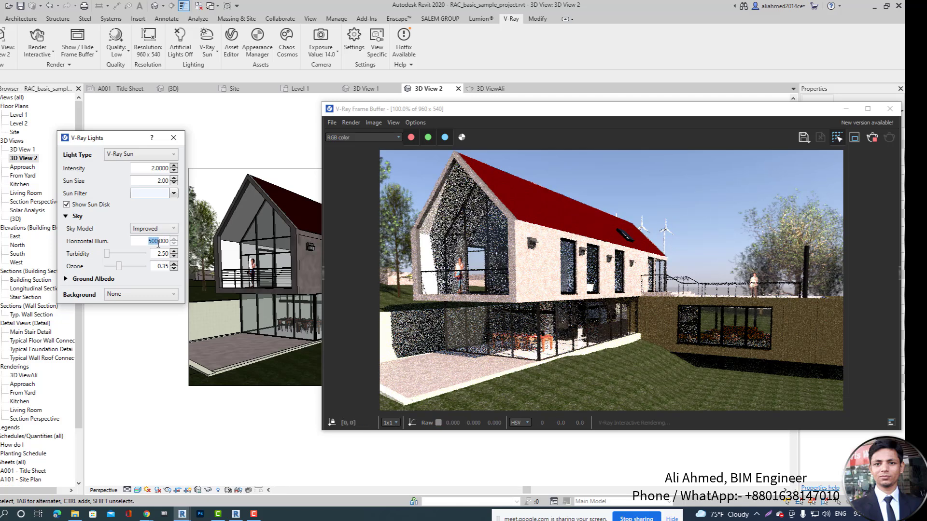
type("1")
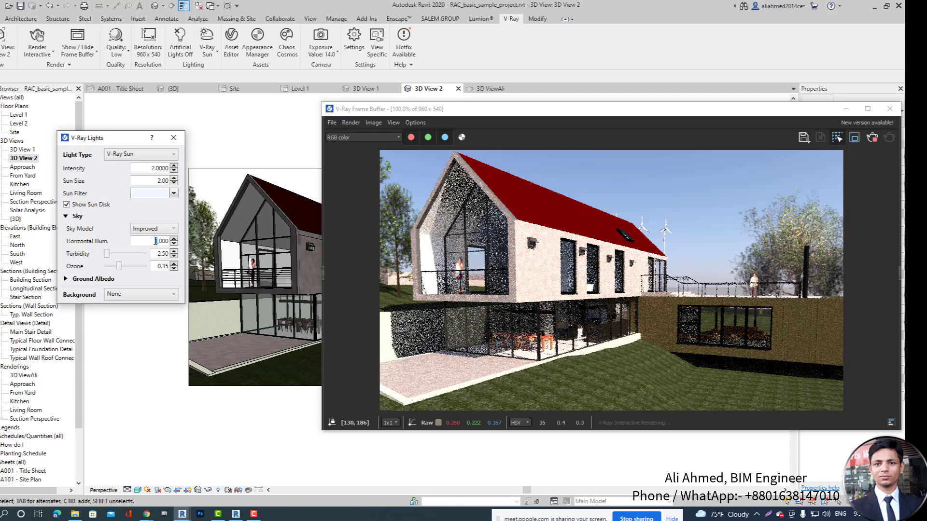
type("0")
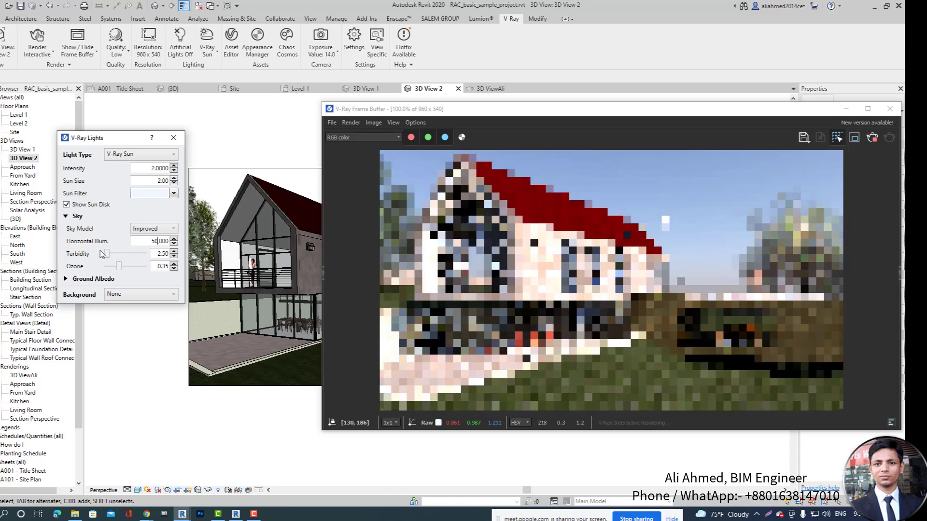
- Try high and low sky turbidity and ozone levels, ending at about 3.87 turbidity and 0.16 ozone
left_click_drag(110, 256, 142, 256)
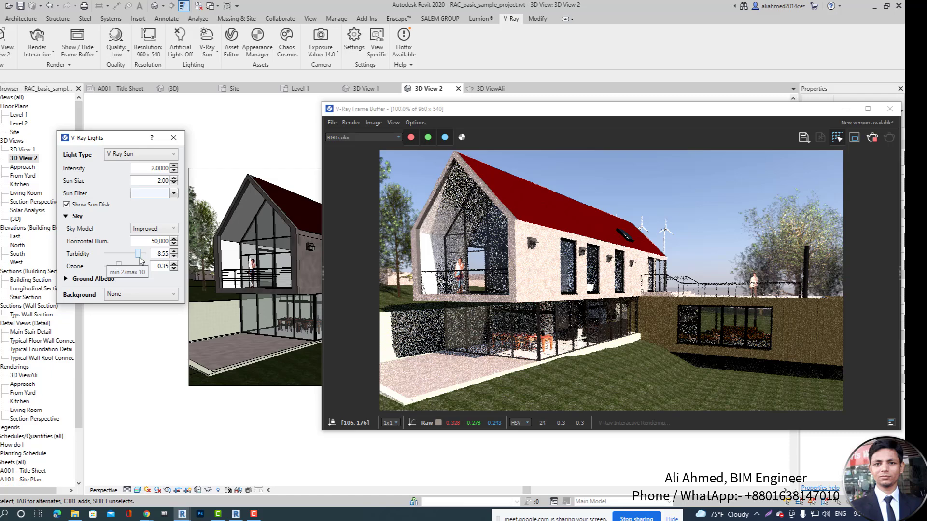
mouse_move(117, 266)
left_mouse_down()
mouse_move(134, 267)
mouse_move(104, 267)
left_mouse_up()
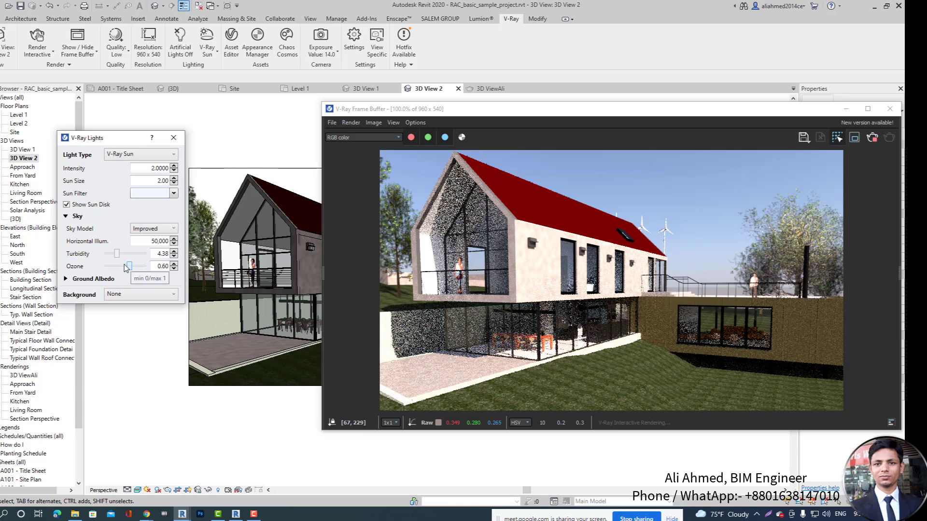
left_click_drag(128, 266, 102, 267)
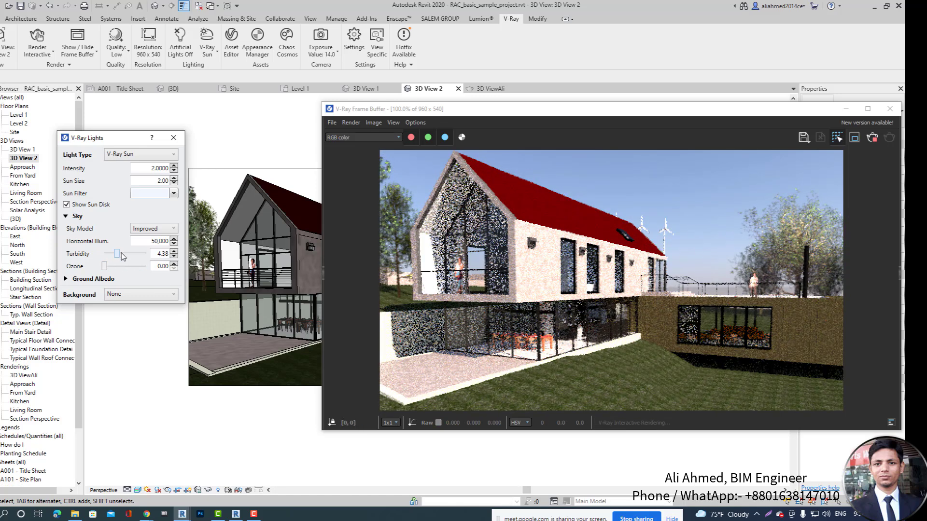
left_click_drag(117, 254, 147, 255)
left_click_drag(131, 255, 112, 269)
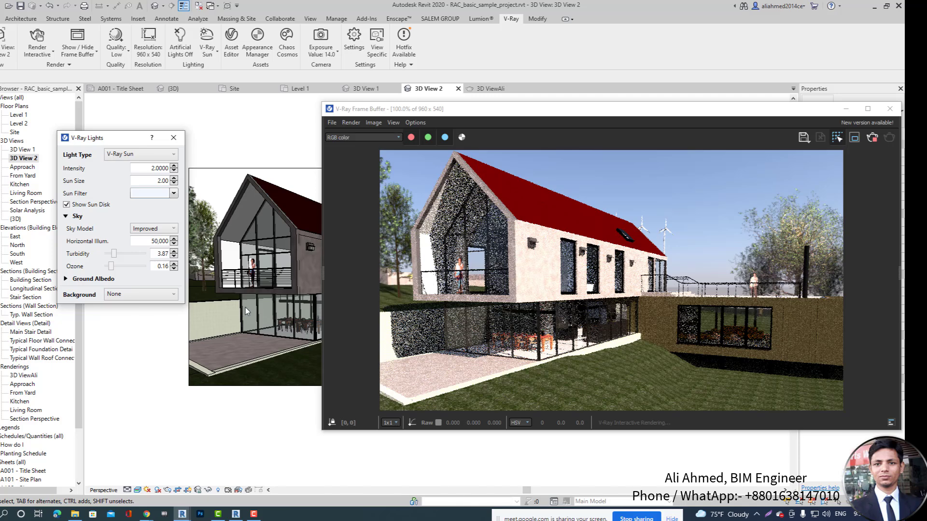
- Test bright green and orange as the ground albedo color and finish with a near-white one
left_click(66, 279)
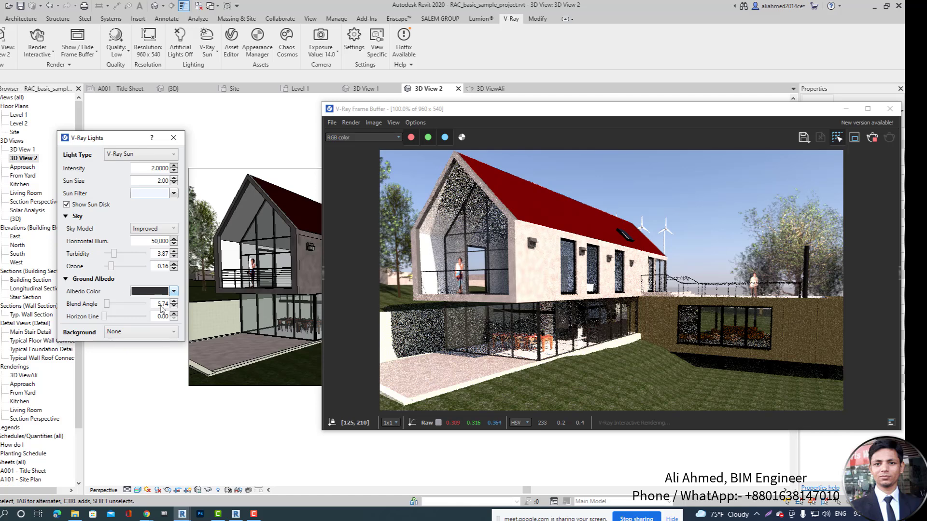
left_click(174, 292)
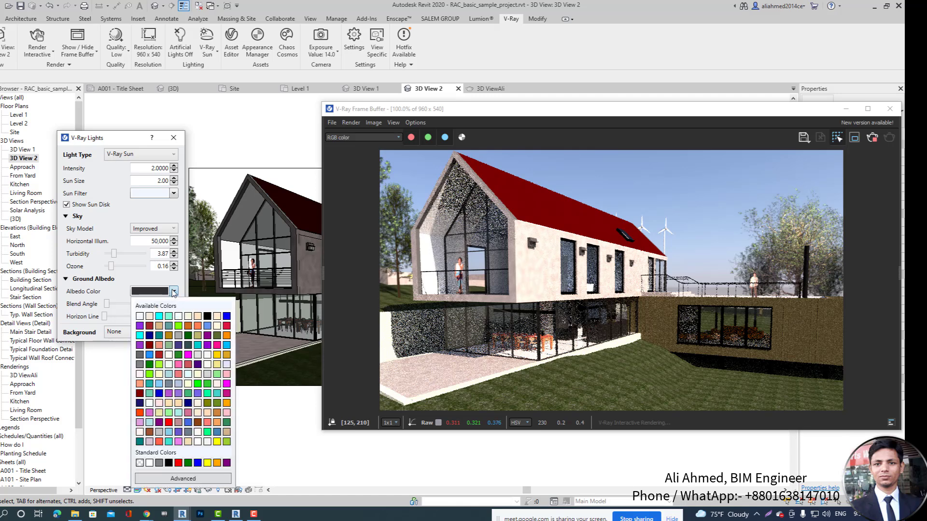
left_click(178, 326)
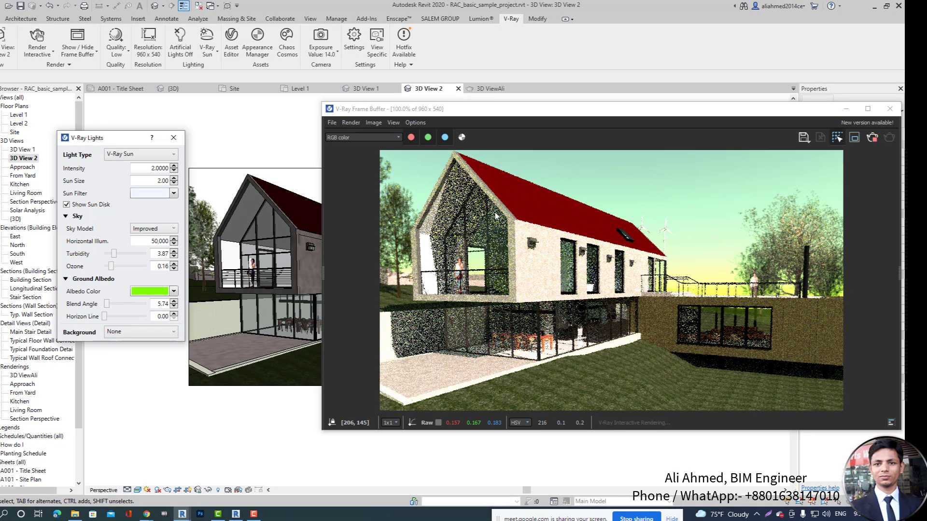
left_click(174, 292)
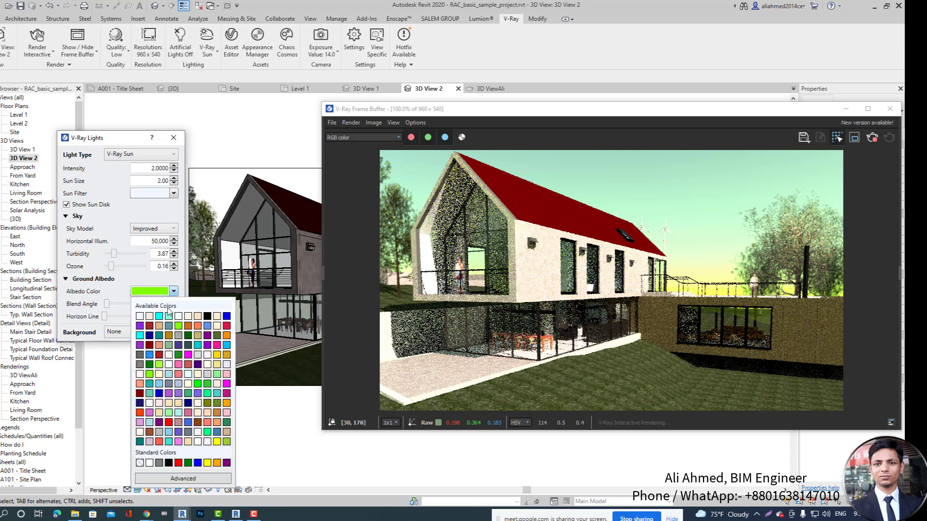
left_click(220, 356)
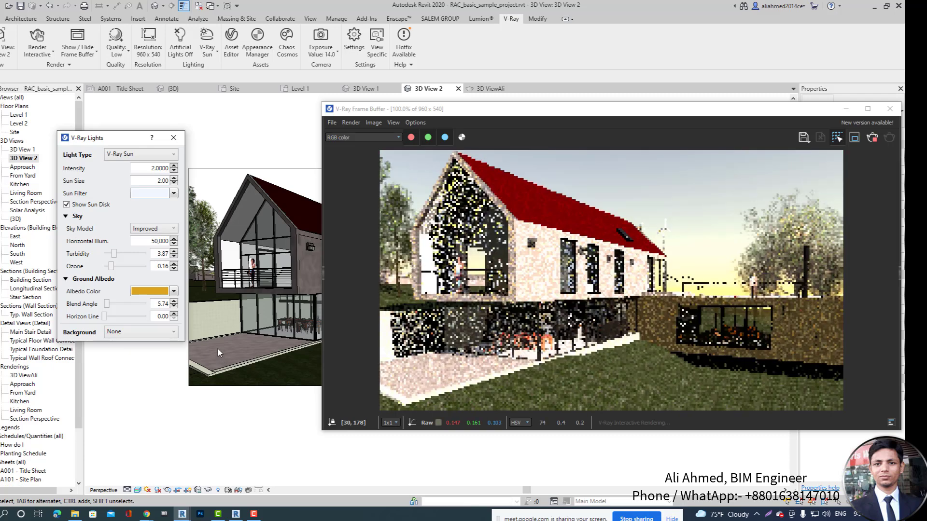
left_click(174, 291)
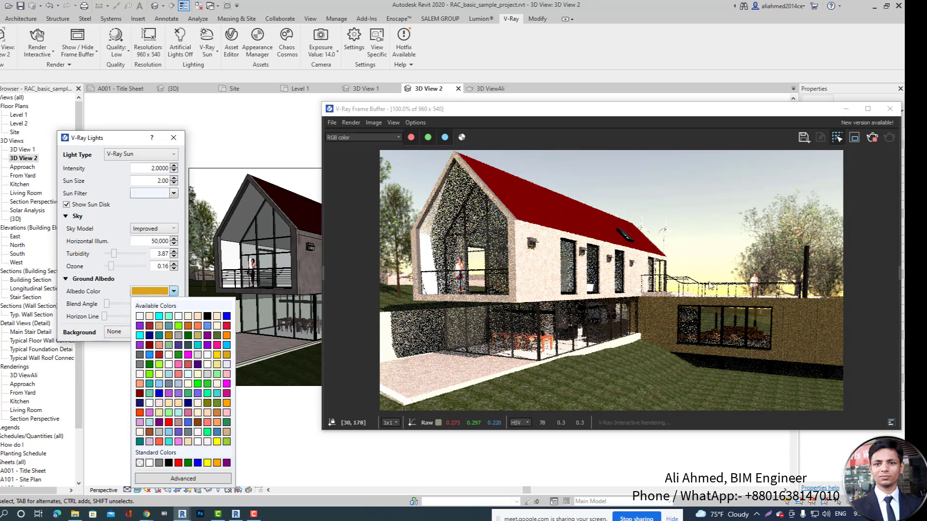
left_click(140, 316)
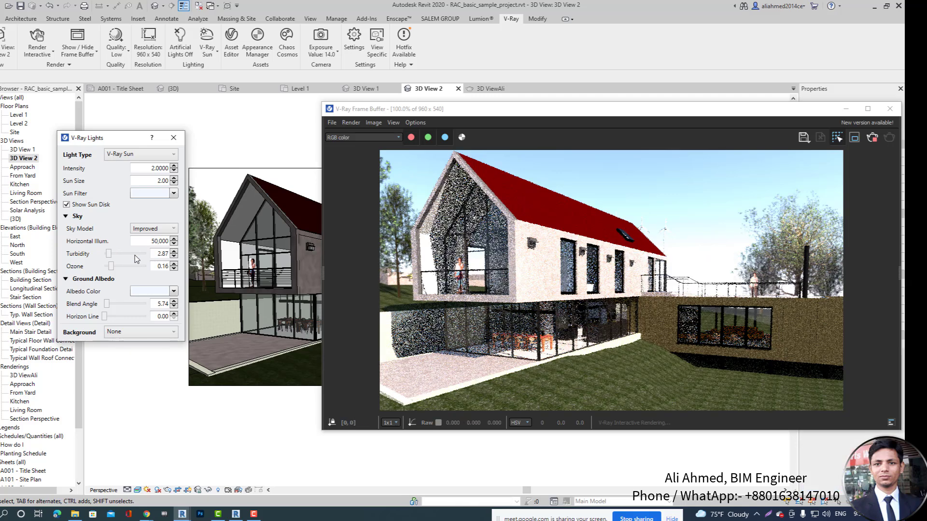
- Adjust the sky turbidity to about 3.40 and the ozone to about 0.42
left_click(110, 255)
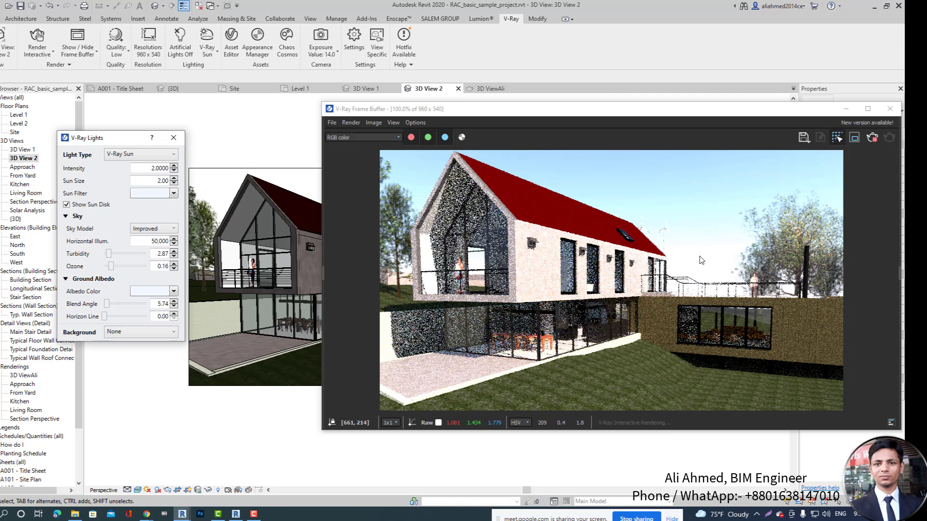
left_click_drag(153, 268, 156, 270)
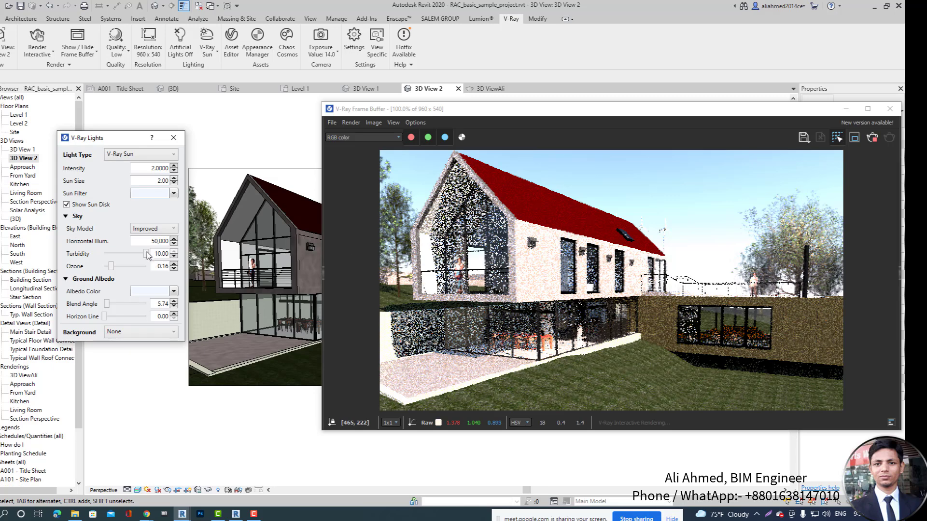
left_click_drag(146, 254, 122, 267)
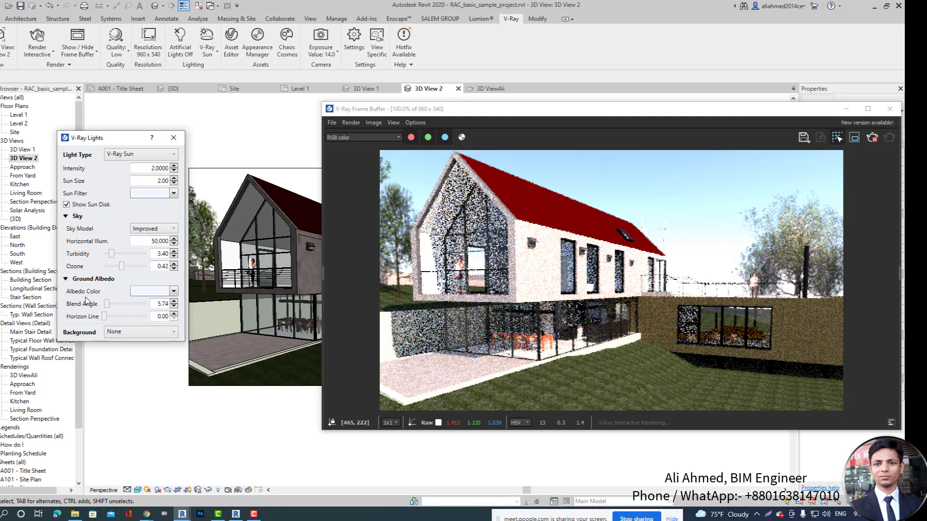
- Test larger ground albedo Blend Angle and Horizon Line values, finishing with both at 0.00
left_click(175, 291)
left_click(127, 320)
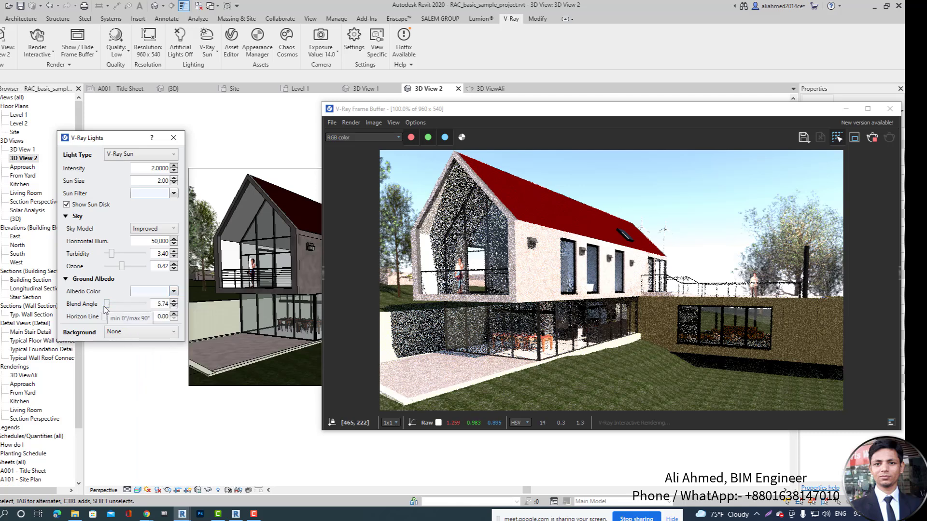
left_click_drag(106, 306, 121, 305)
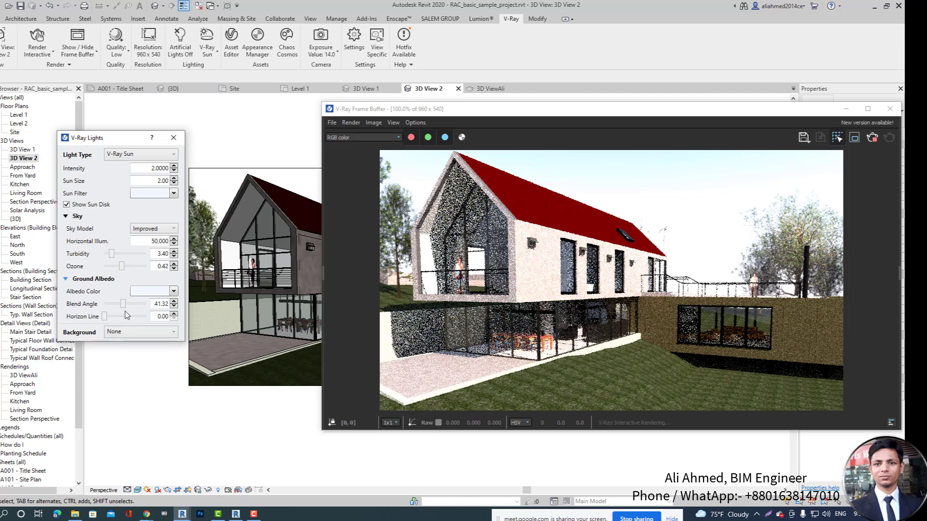
left_click(141, 309)
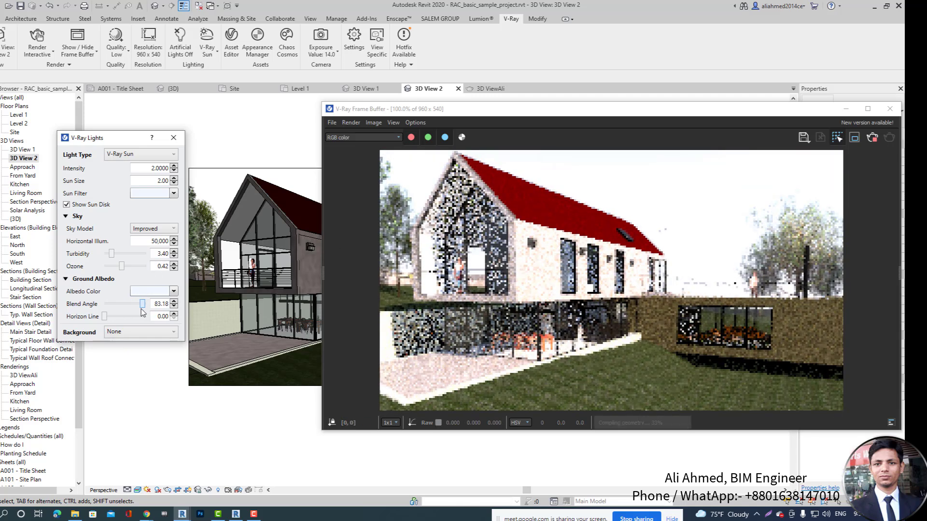
left_click(115, 305)
left_click(104, 305)
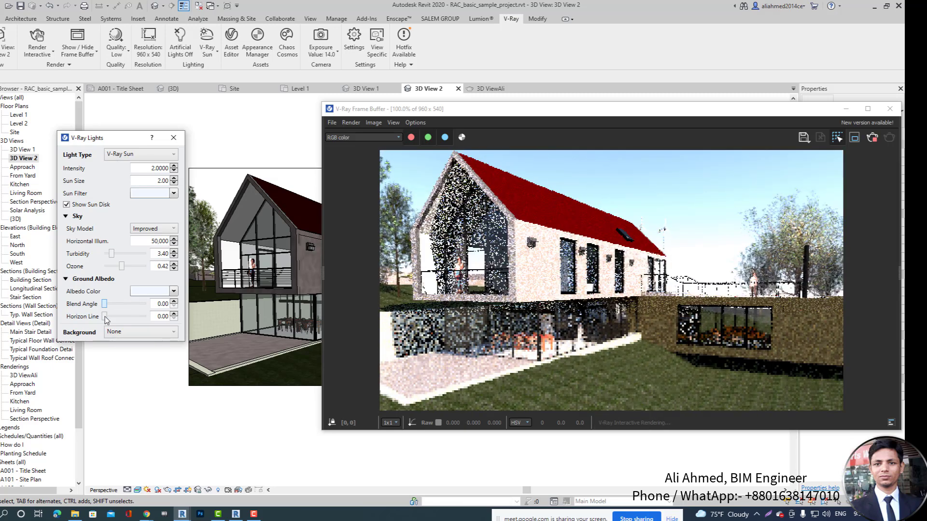
left_click(129, 317)
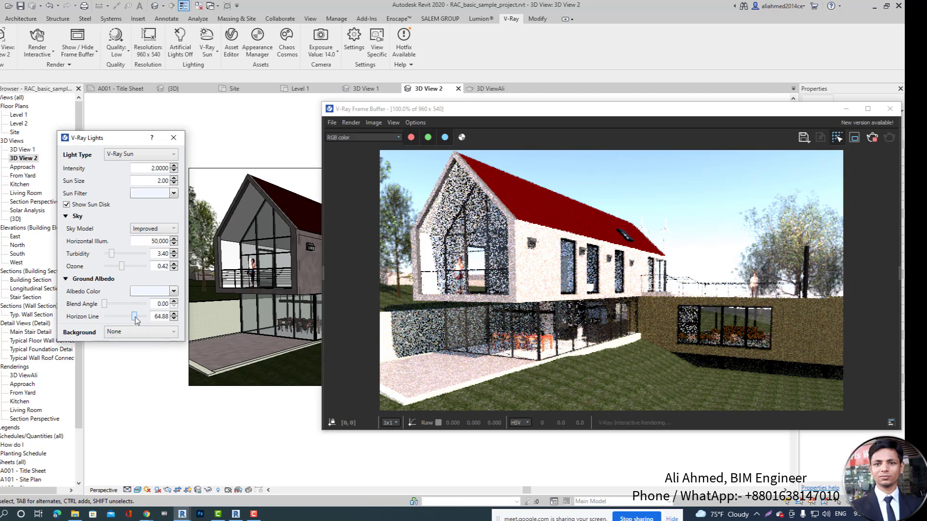
left_click(103, 317)
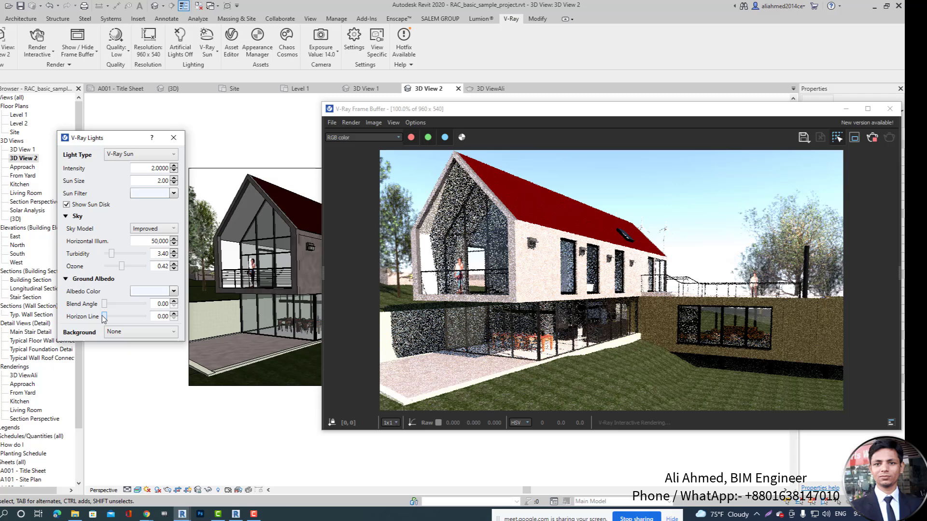
- Set the sun light's background to Revit and raise the ground albedo Horizon Line to about 4.19
left_click(166, 333)
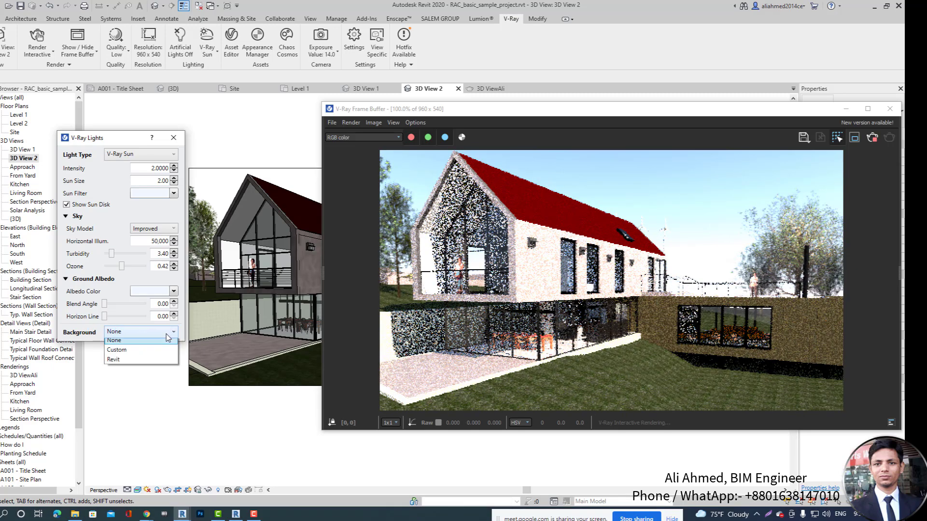
left_click(115, 363)
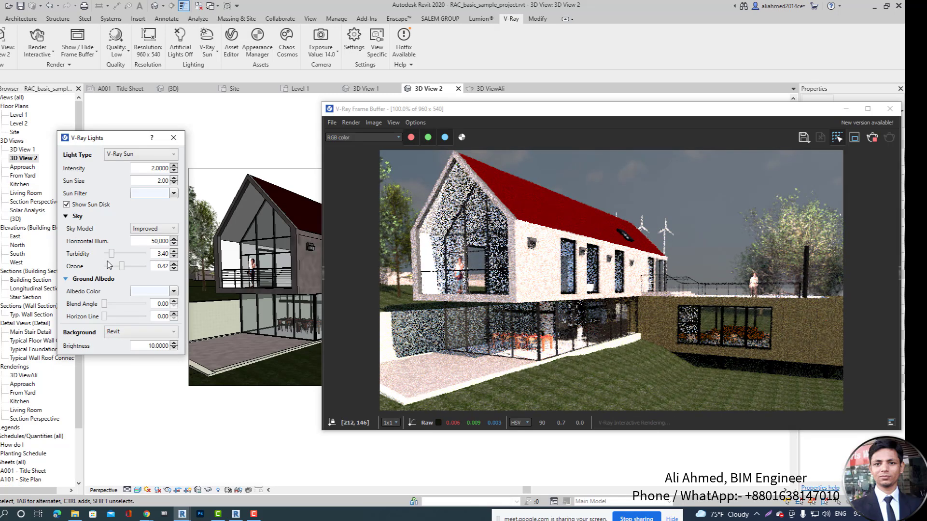
mouse_move(105, 306)
left_mouse_down()
mouse_move(128, 305)
mouse_move(98, 307)
mouse_move(130, 318)
mouse_move(105, 317)
left_mouse_up()
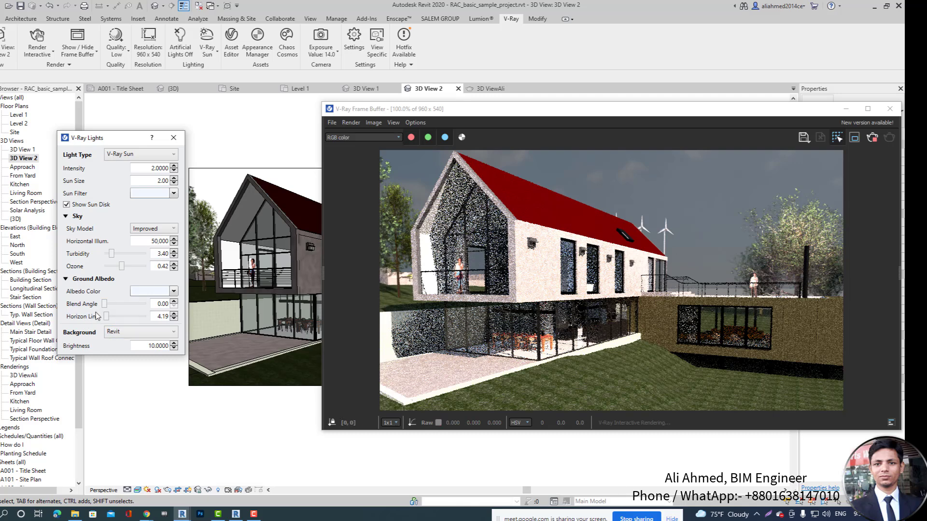
- Keep the Revit background option and raise the ground albedo Blend Angle to about 7.33
left_click(172, 333)
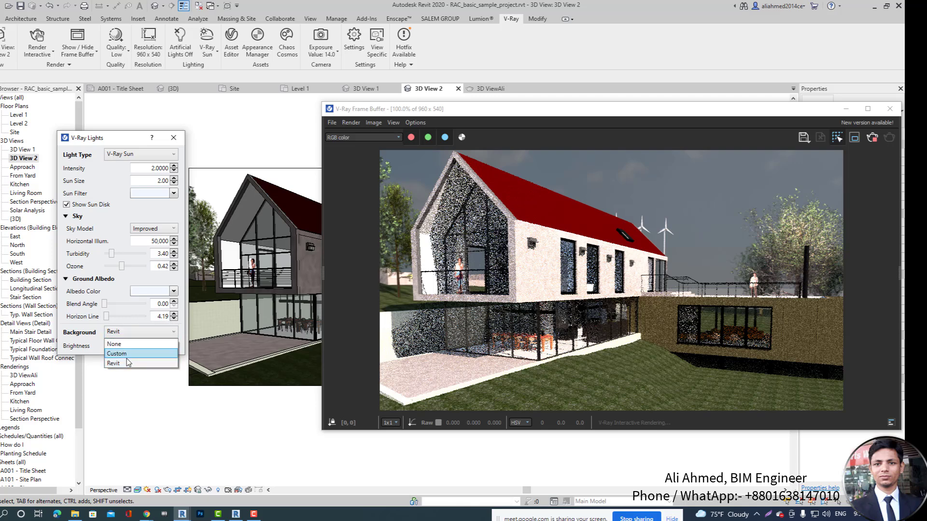
left_click(167, 333)
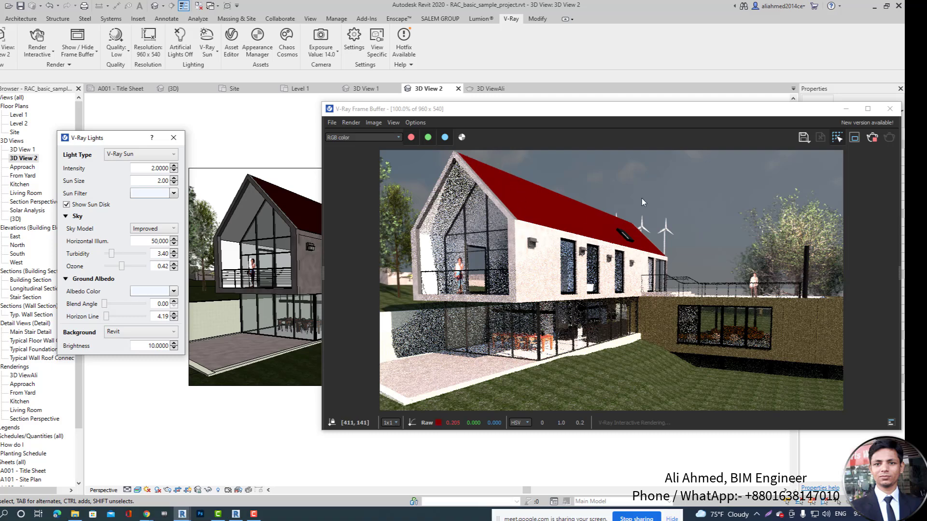
left_click(111, 305)
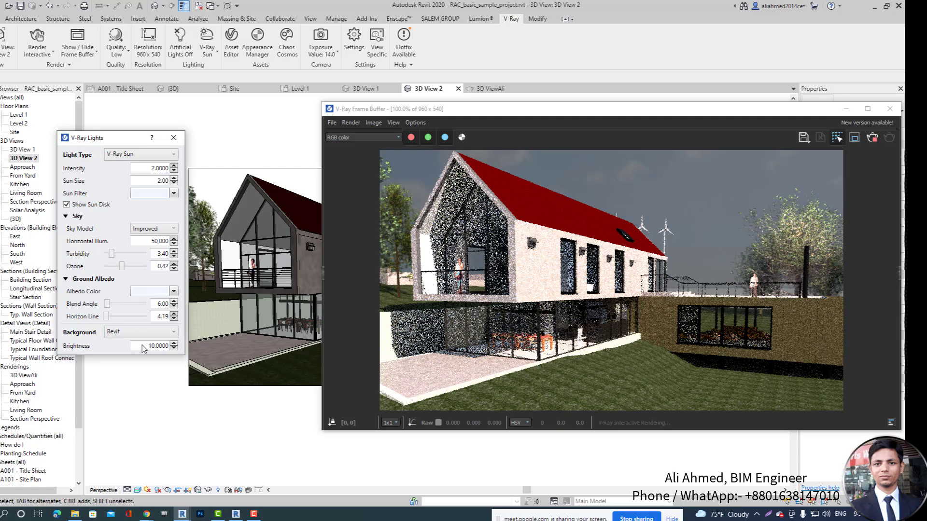
left_click_drag(108, 304, 108, 304)
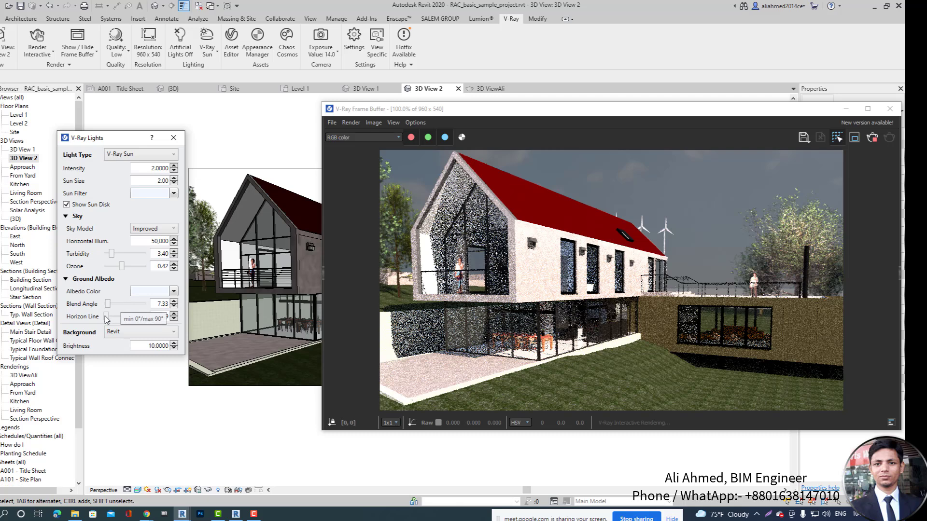
- Switch the sun light's background to Custom and lower the sky turbidity to 2.00
left_click(173, 333)
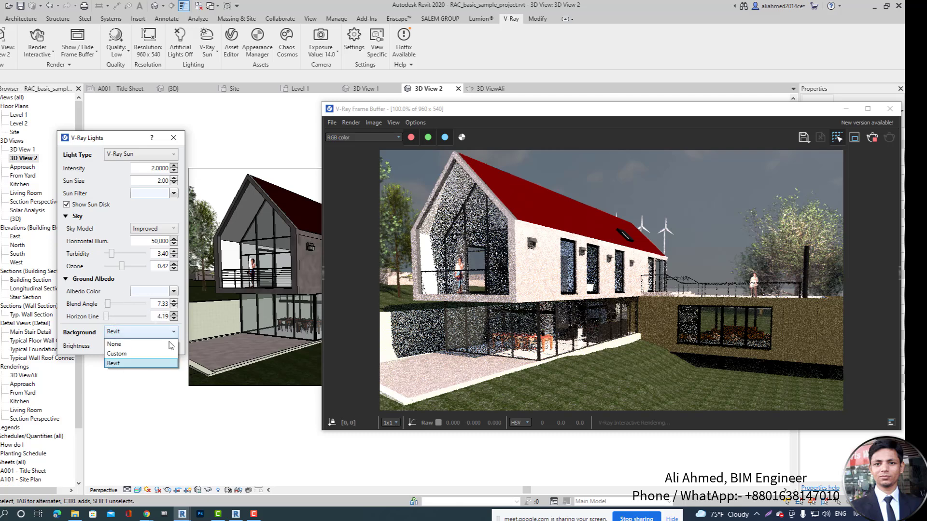
left_click(142, 353)
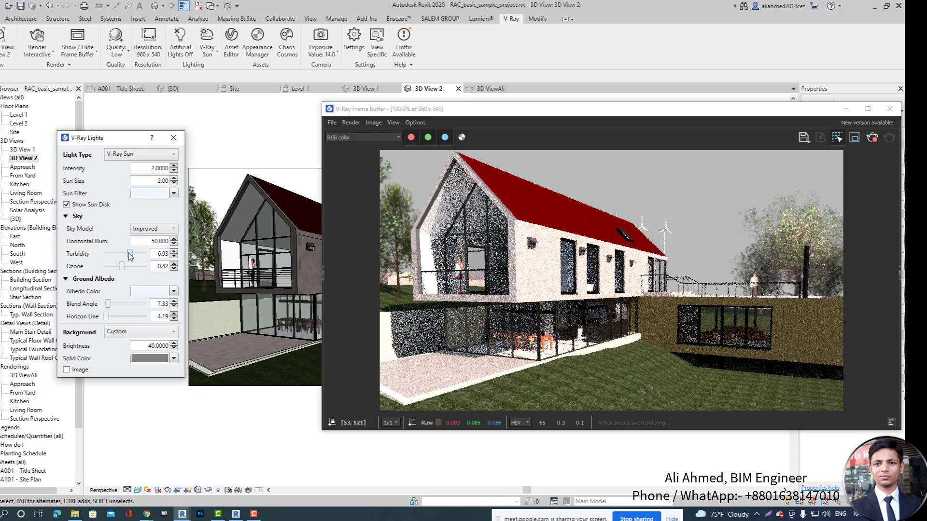
left_click_drag(116, 255, 104, 254)
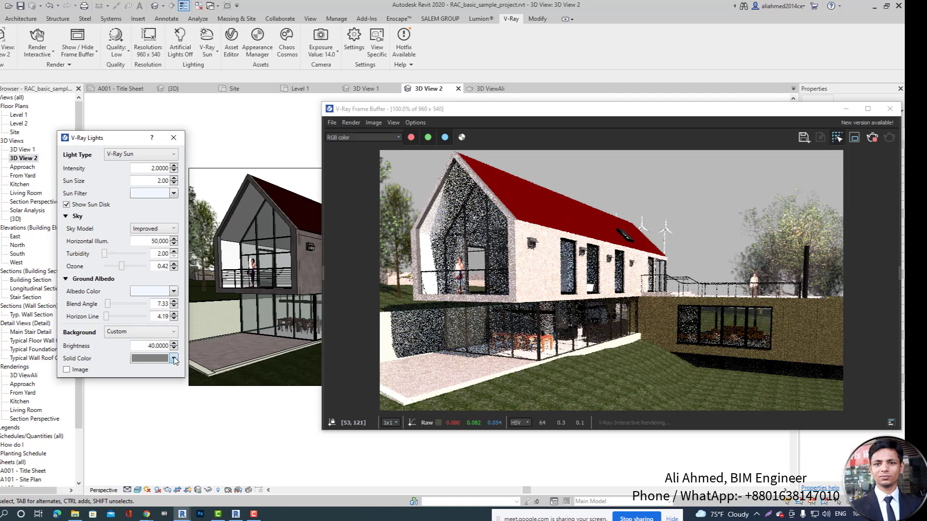
- Test near-white and aquamarine as the custom background's solid color and finish with a light gray
left_click(173, 358)
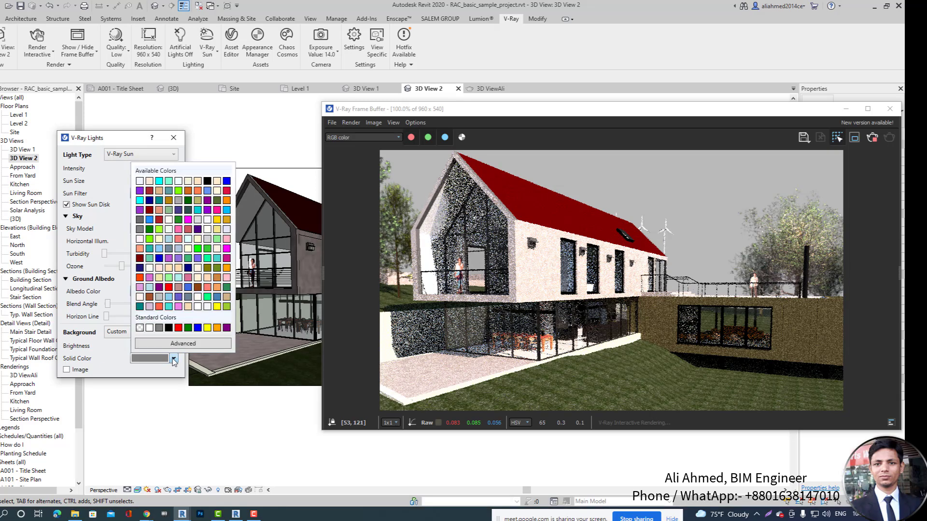
left_click(145, 182)
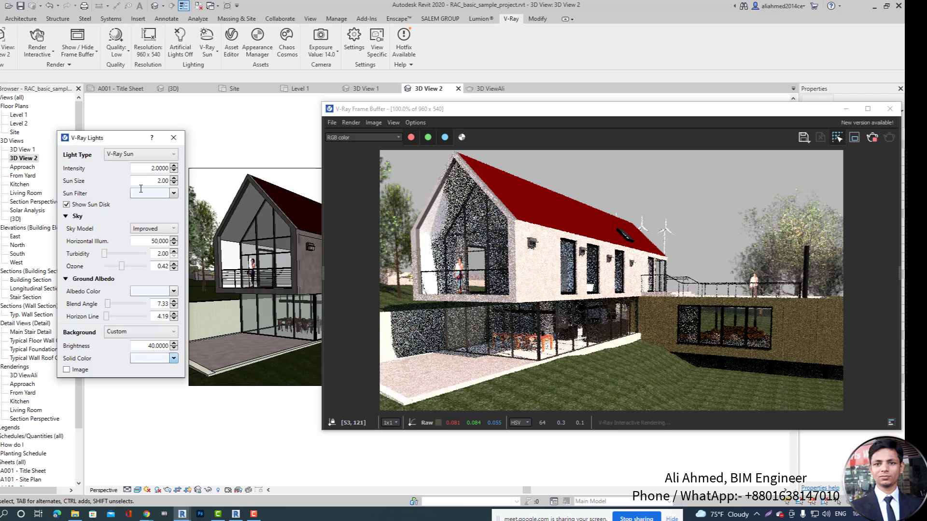
left_click(173, 358)
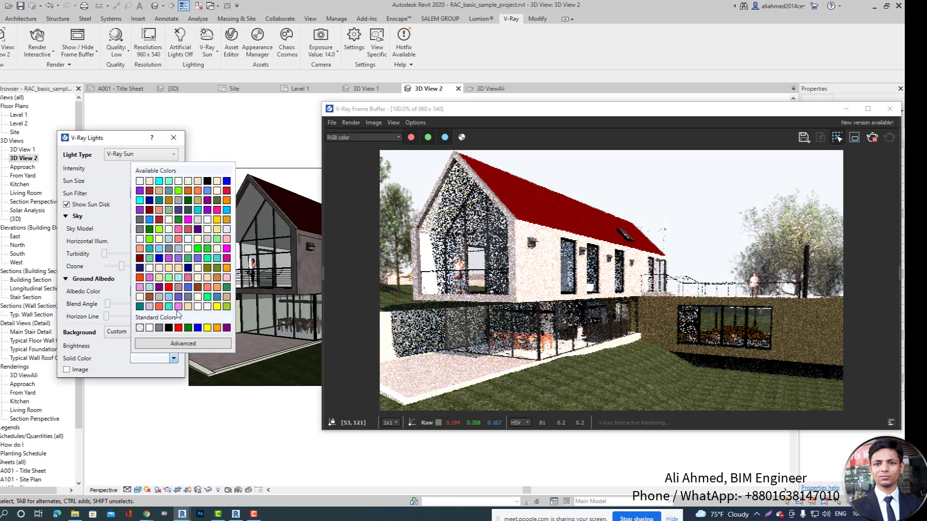
left_click(168, 181)
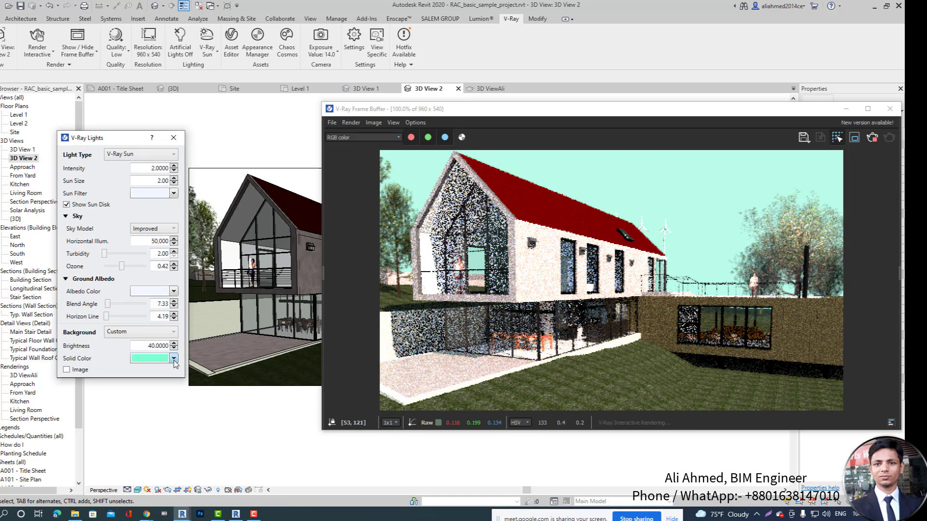
left_click(174, 358)
left_click(177, 200)
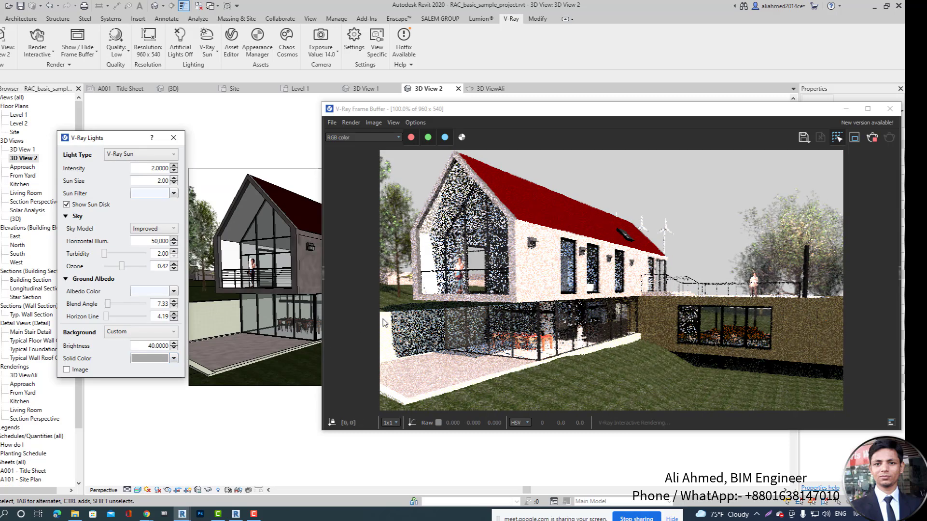
- Enable the Sea Rocks 1 image as the custom background and expand its Background Image Preview, keeping the frame buffer clear of the light settings
left_click(68, 371)
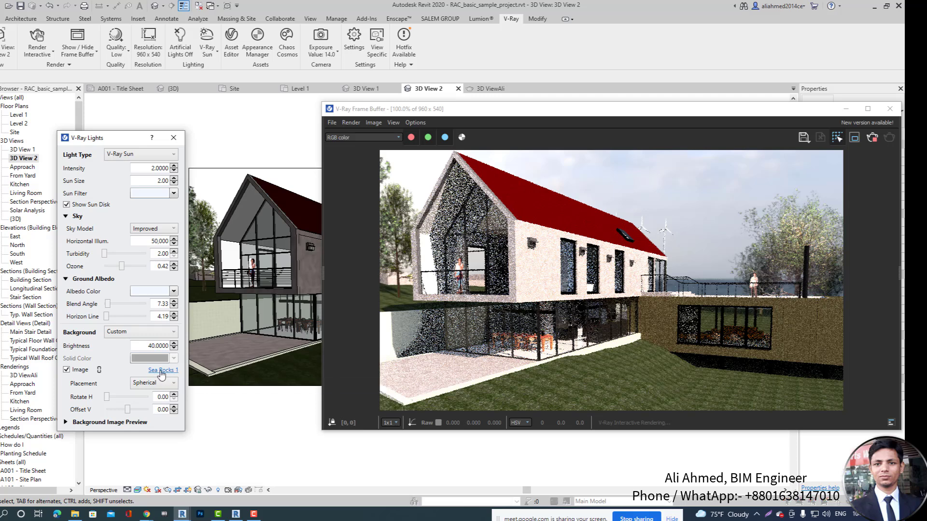
left_click(160, 370)
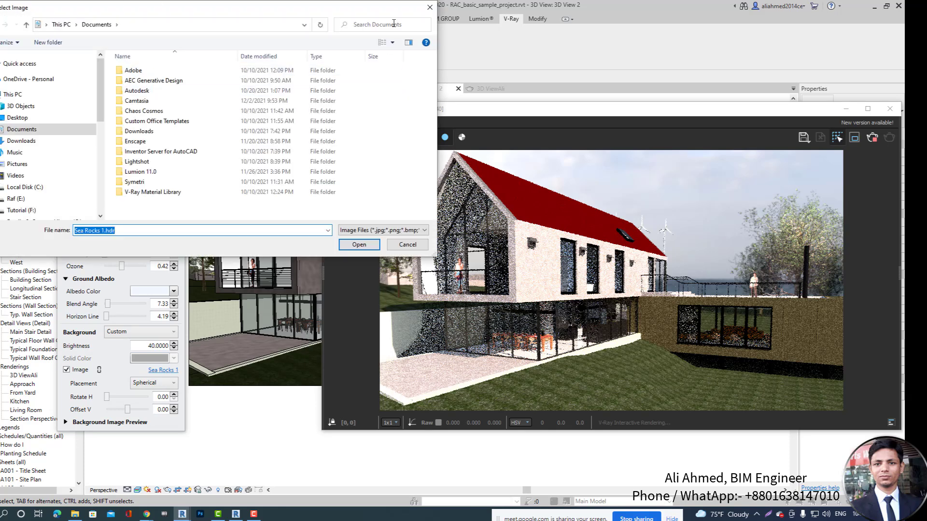
left_click(427, 8)
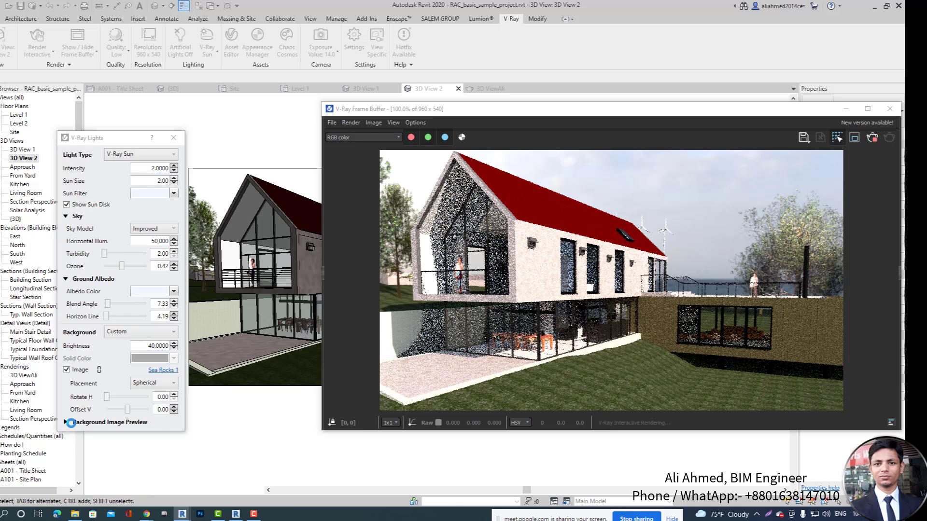
left_click(71, 422)
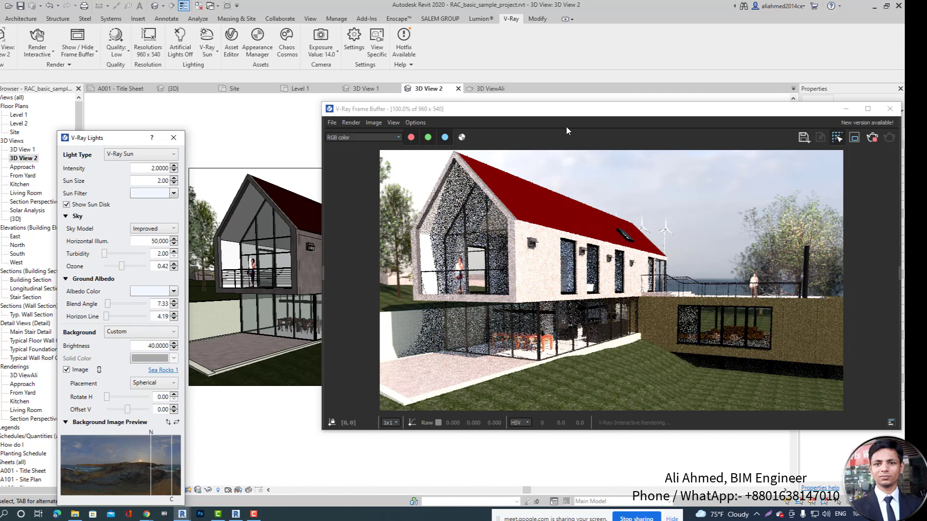
left_click_drag(525, 115, 564, 117)
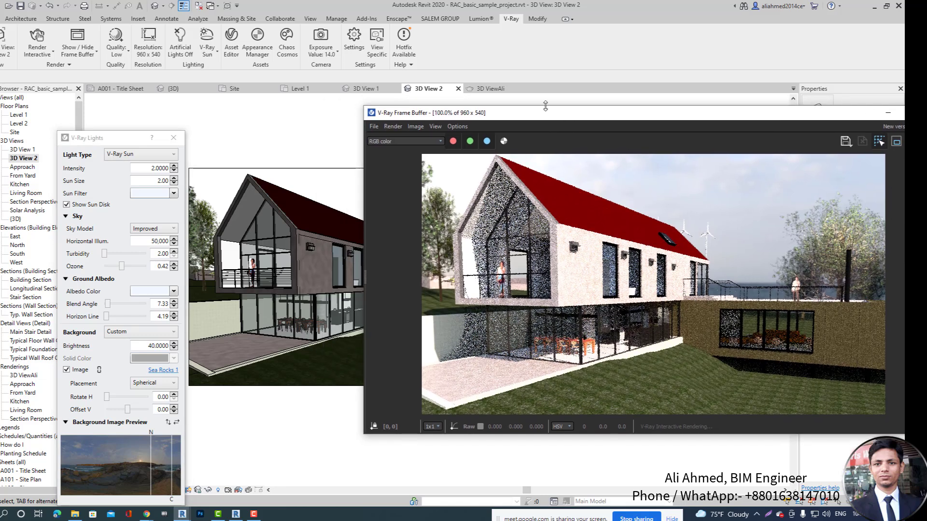
left_click_drag(537, 120, 475, 117)
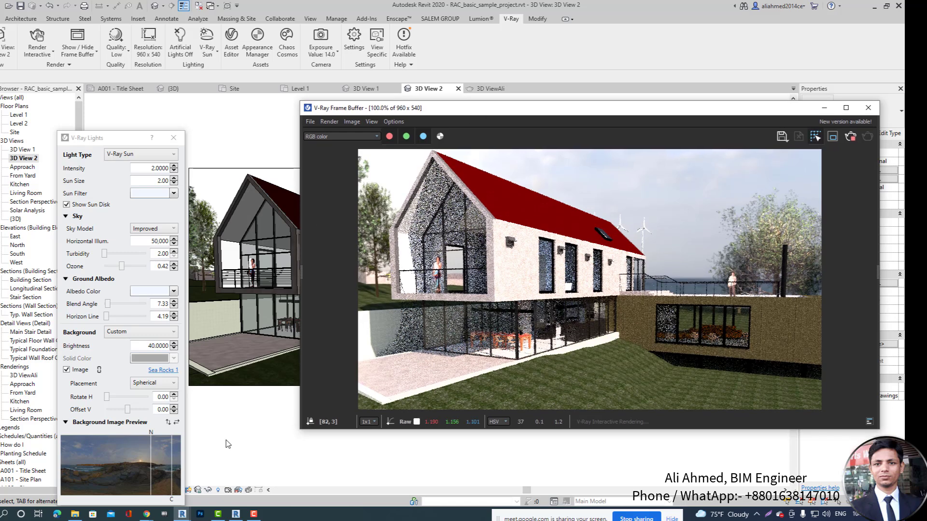
- Switch to Chrome and search Google for "hdri haven" in a new tab
left_click(147, 515)
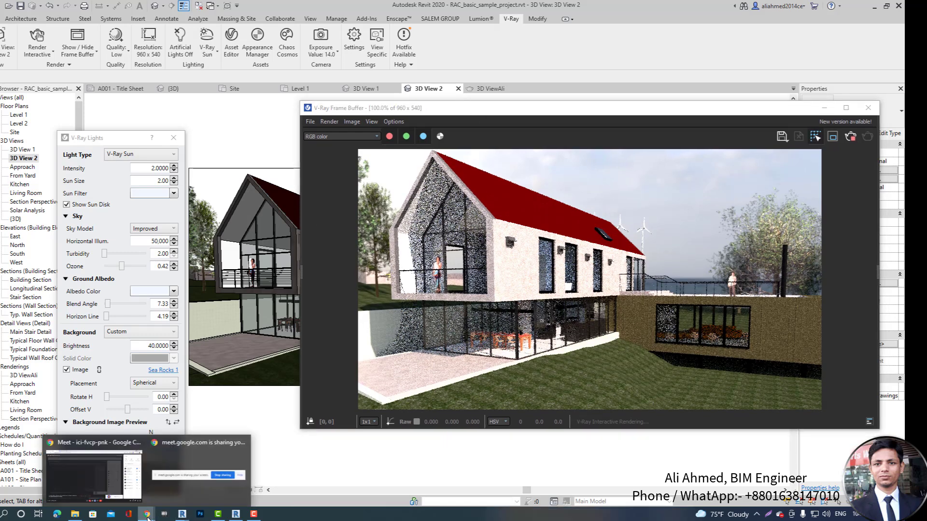
left_click(103, 450)
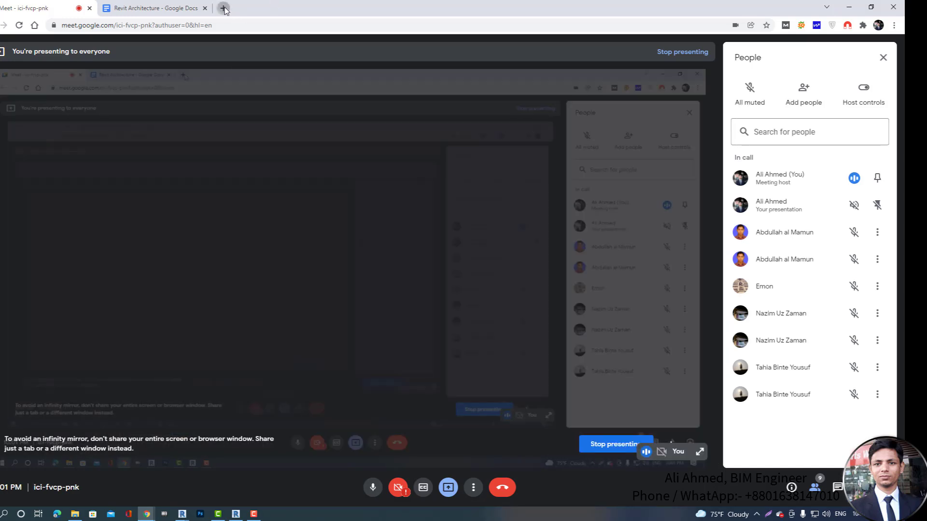
left_click(223, 8)
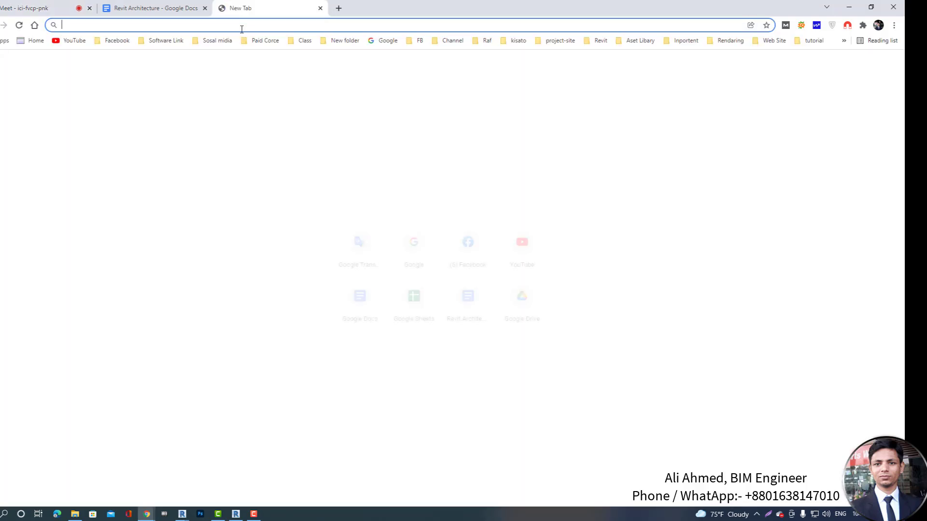
left_click(408, 255)
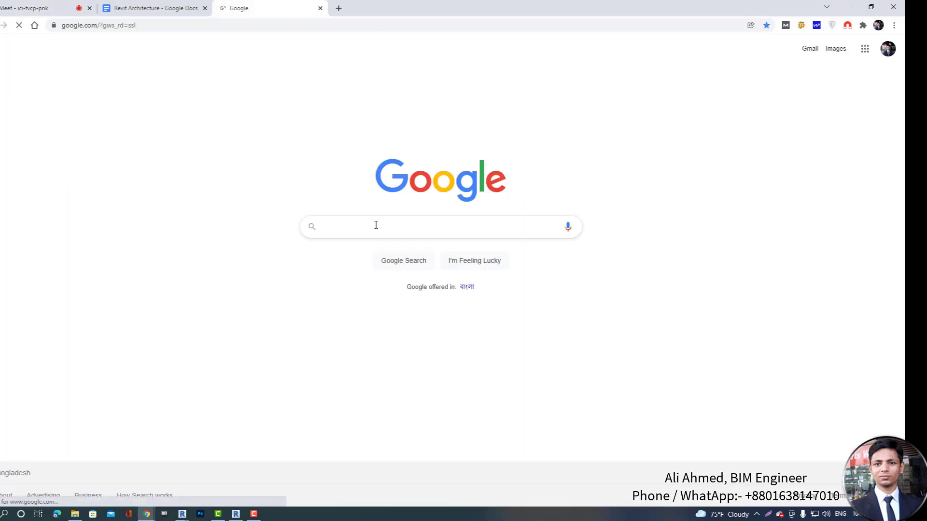
left_click(376, 225)
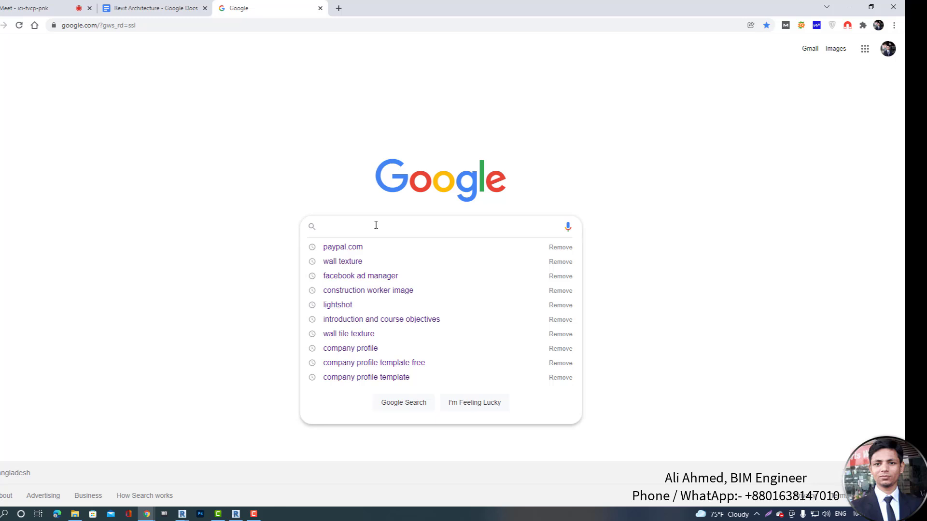
type("HD")
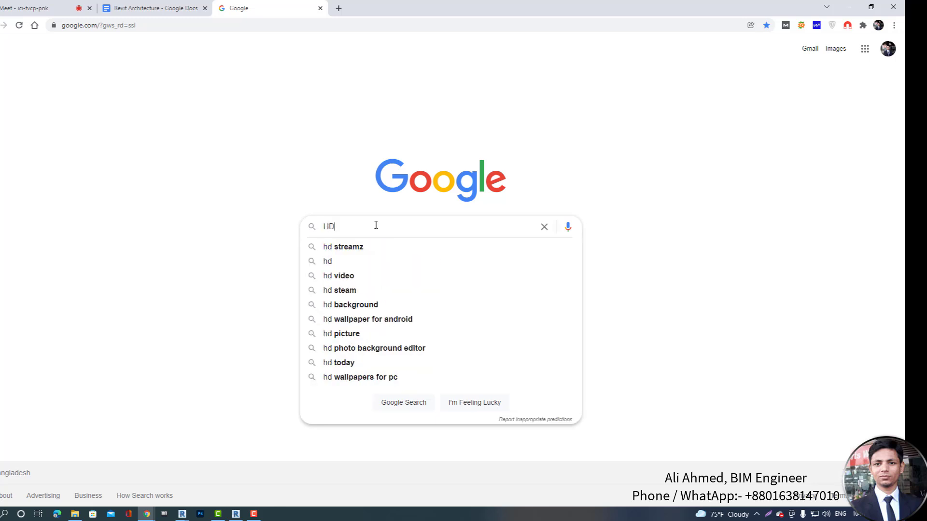
type("RI")
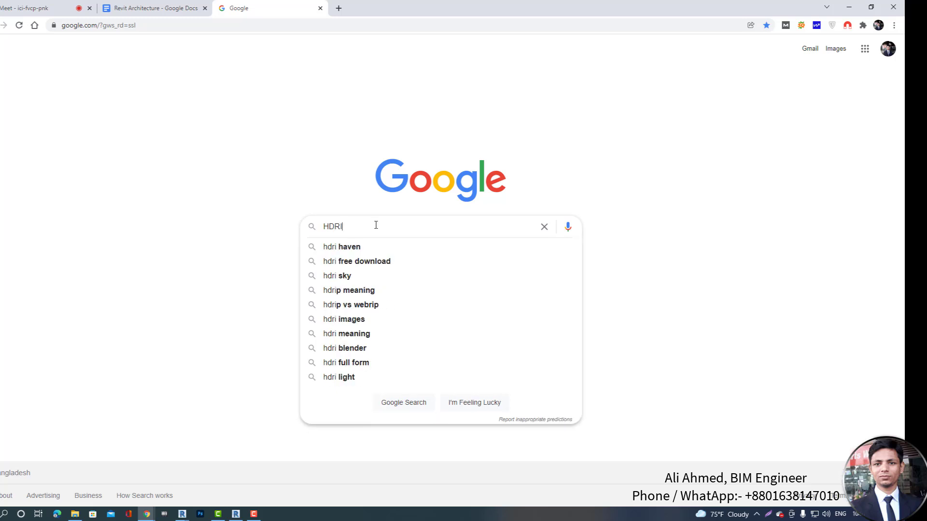
key("Down")
key("Return")
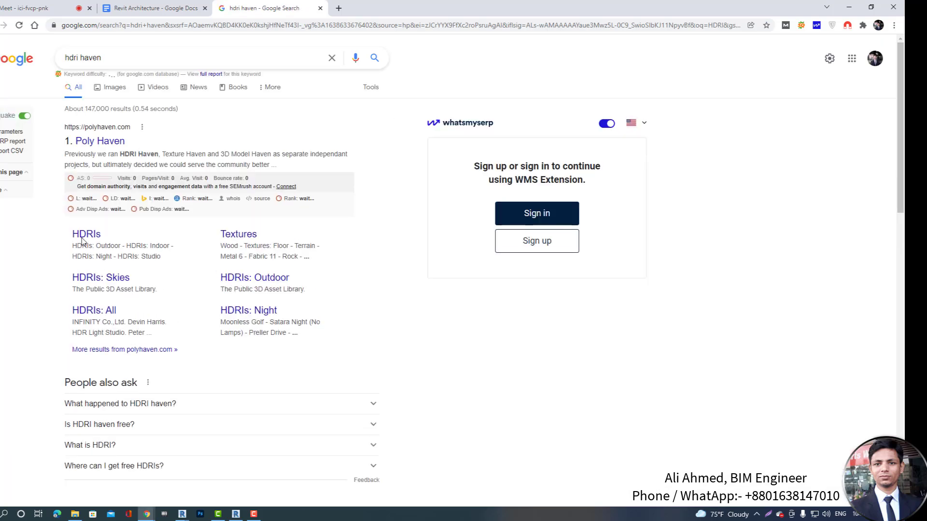
- Open the Poly Haven search result in a new tab and go to the site's HDRI library
right_click(107, 143)
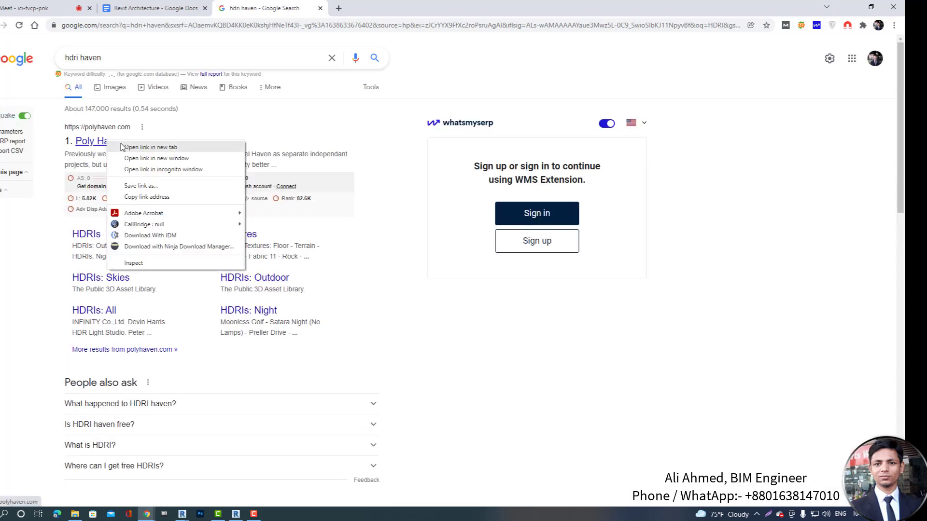
left_click(124, 147)
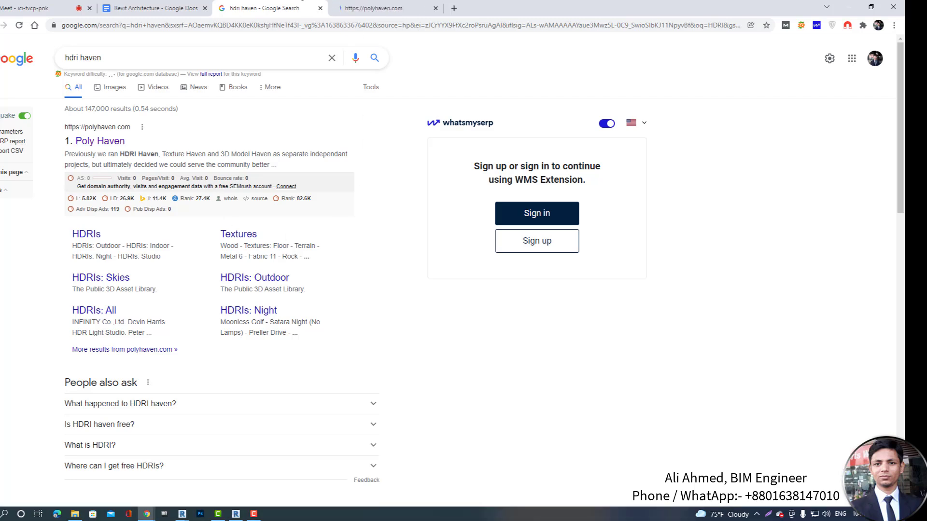
left_click(371, 8)
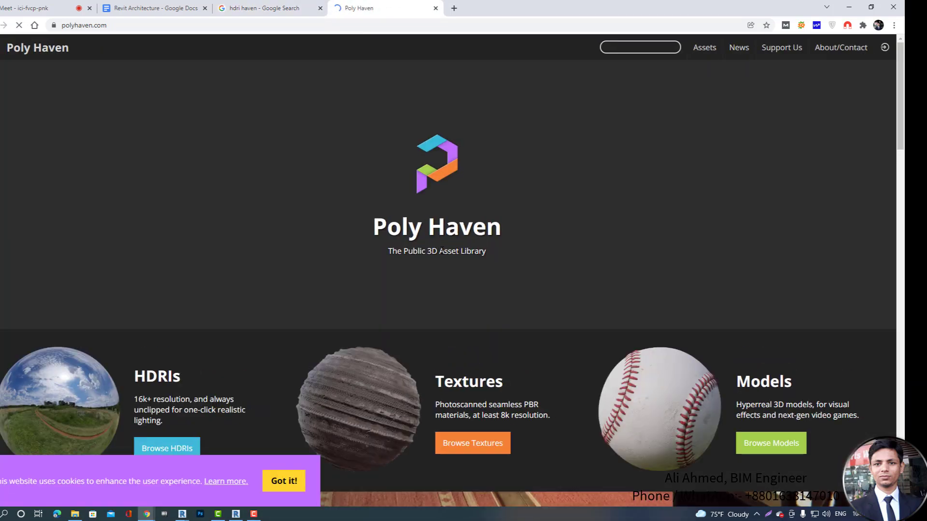
scroll(440, 249, "down", 3)
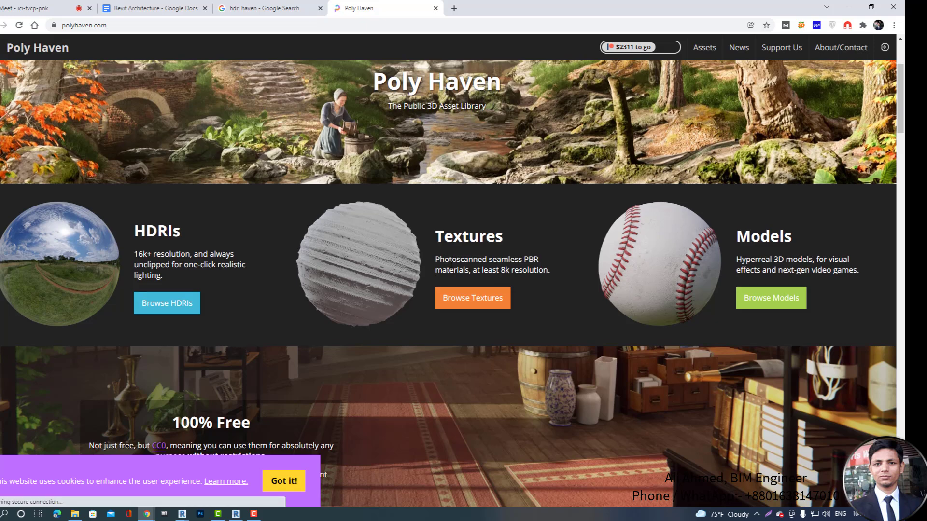
scroll(452, 263, "down", 1)
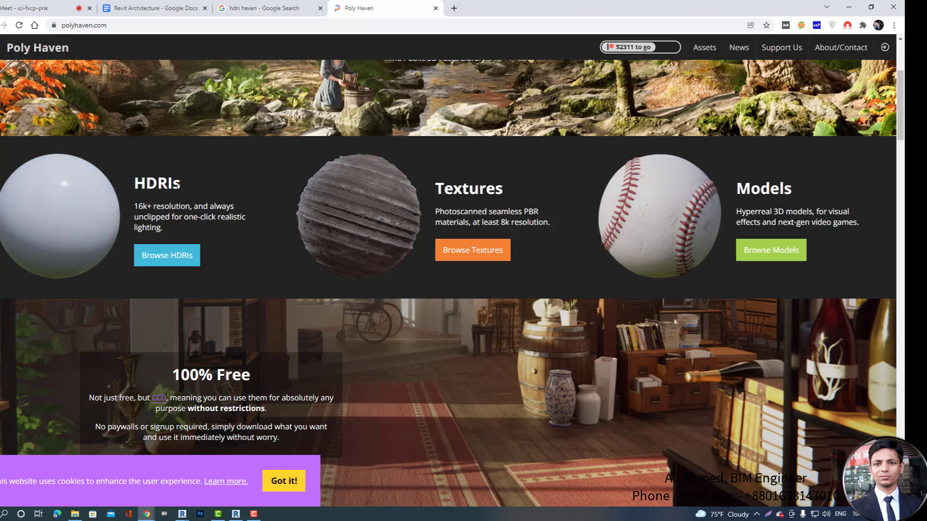
left_click(161, 261)
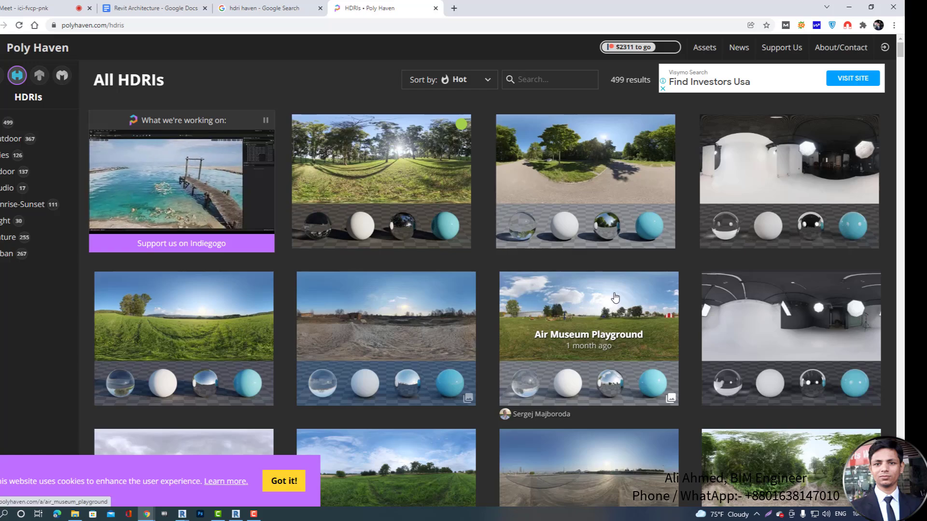
- Browse the Poly Haven HDRI library for an outdoor sky and open the Air Museum Playground HDRI page
scroll(579, 305, "down", 10)
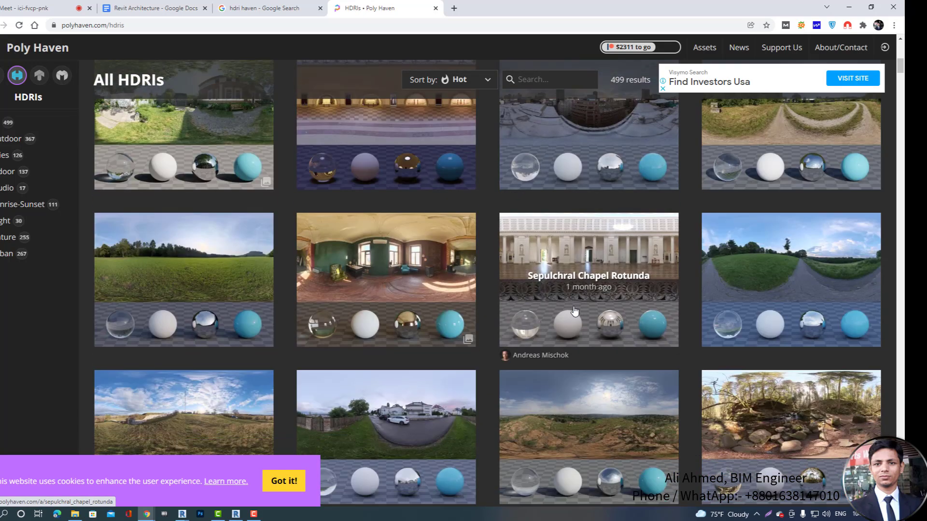
scroll(573, 312, "down", 10)
scroll(574, 311, "down", 10)
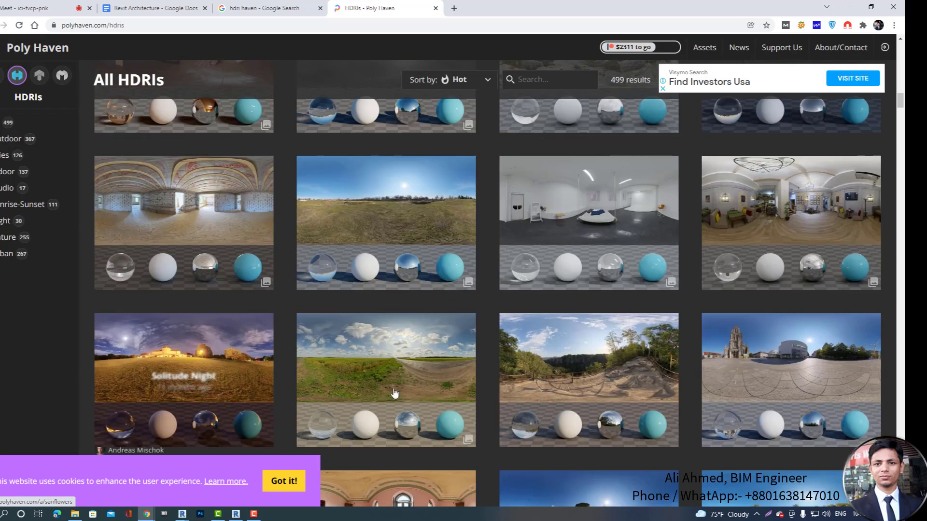
scroll(555, 328, "down", 1)
scroll(543, 334, "down", 10)
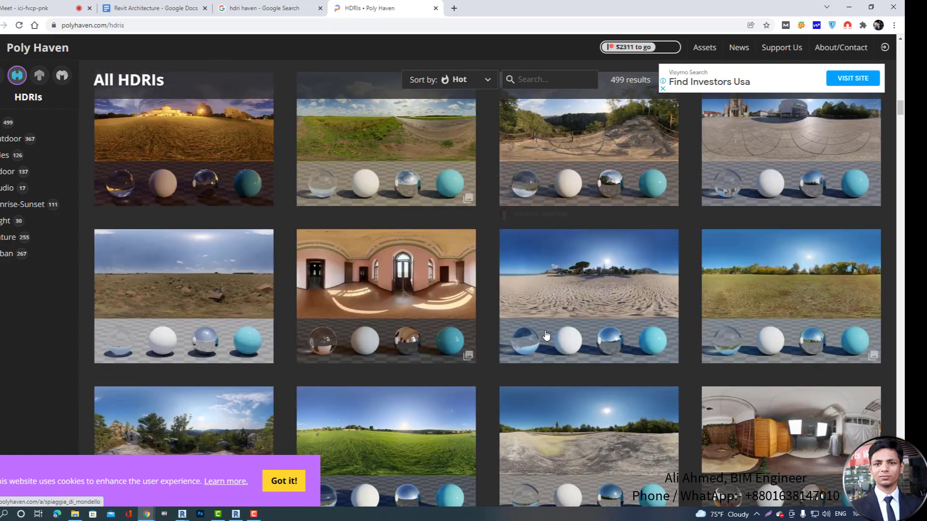
scroll(537, 333, "up", 15)
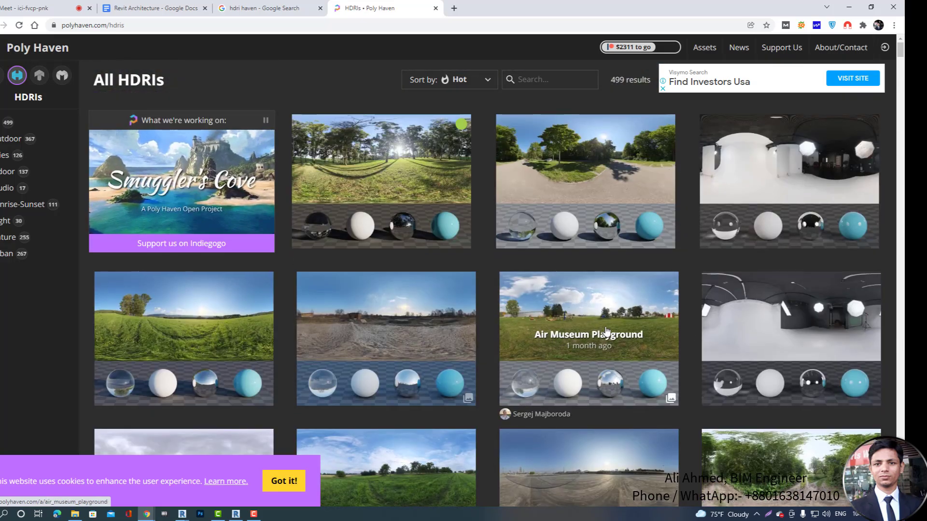
left_click(607, 329)
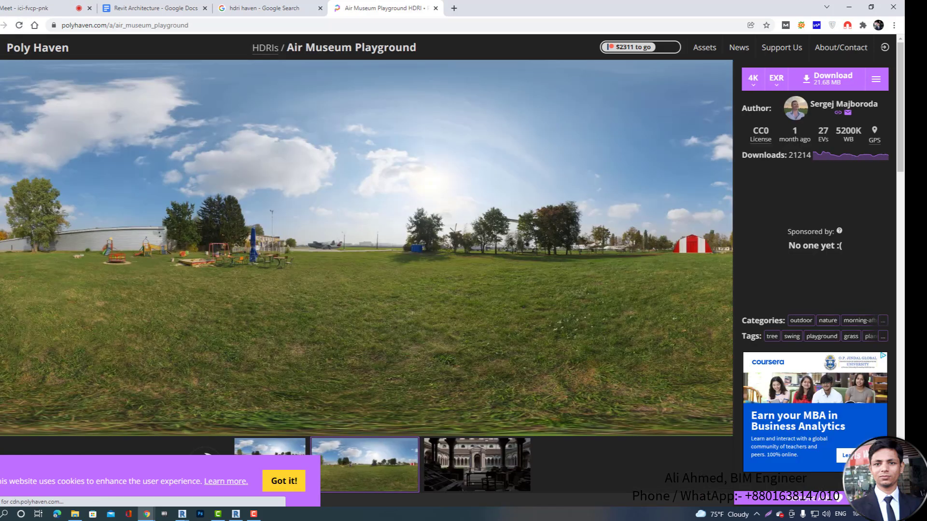
key("alt+Left")
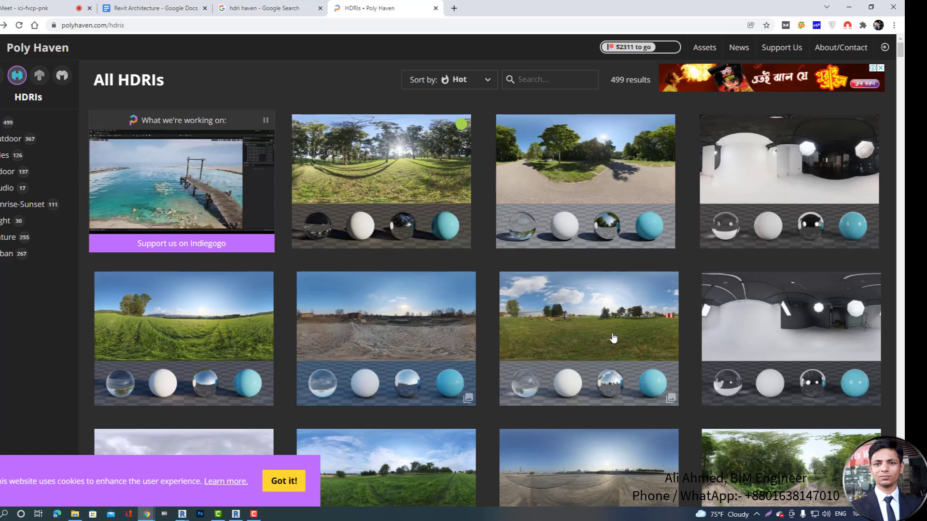
left_click(613, 337)
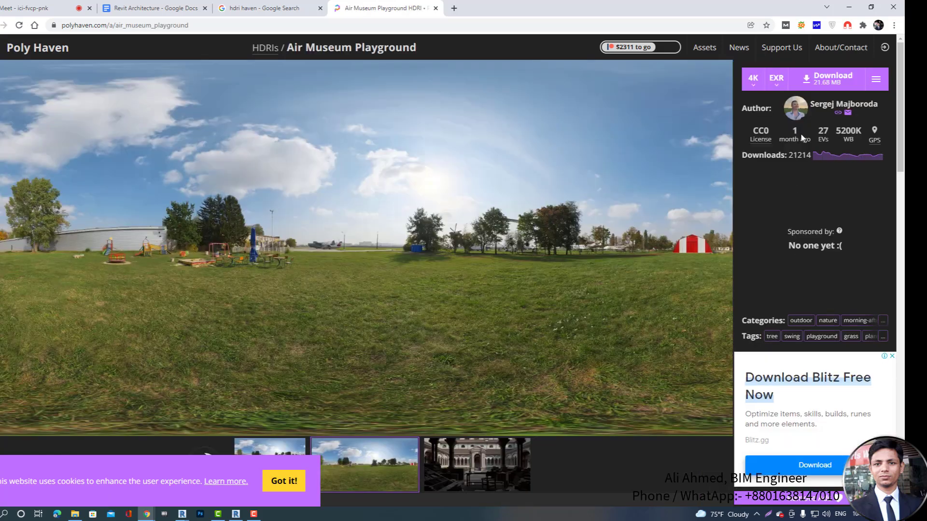
- Download the Air Museum Playground HDRI as a 4K EXR into a new Desktop folder named HDRIS
left_click(832, 77)
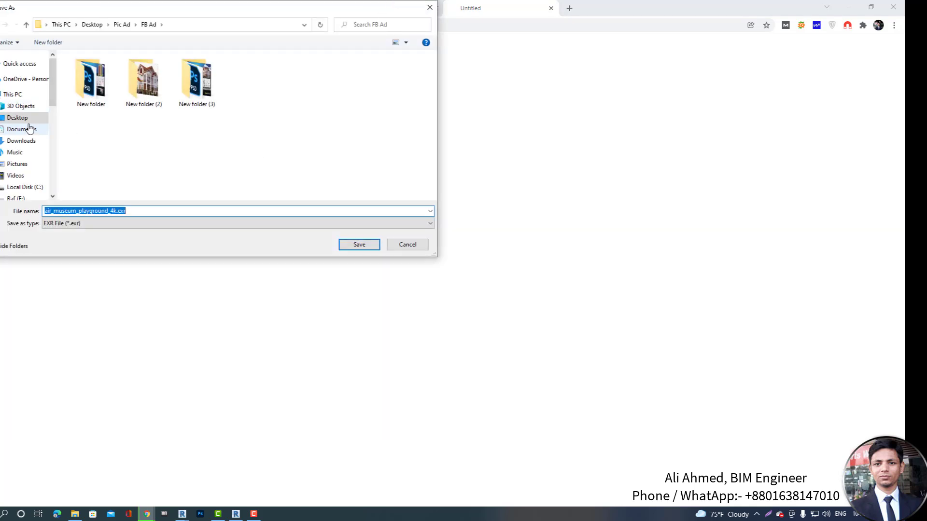
left_click(25, 120)
scroll(365, 126, "down", 1)
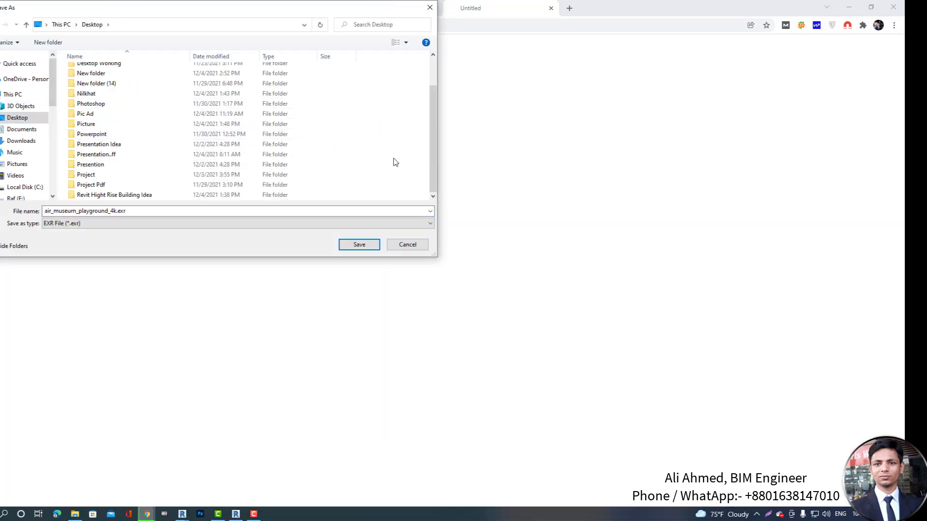
right_click(365, 122)
left_click(488, 223)
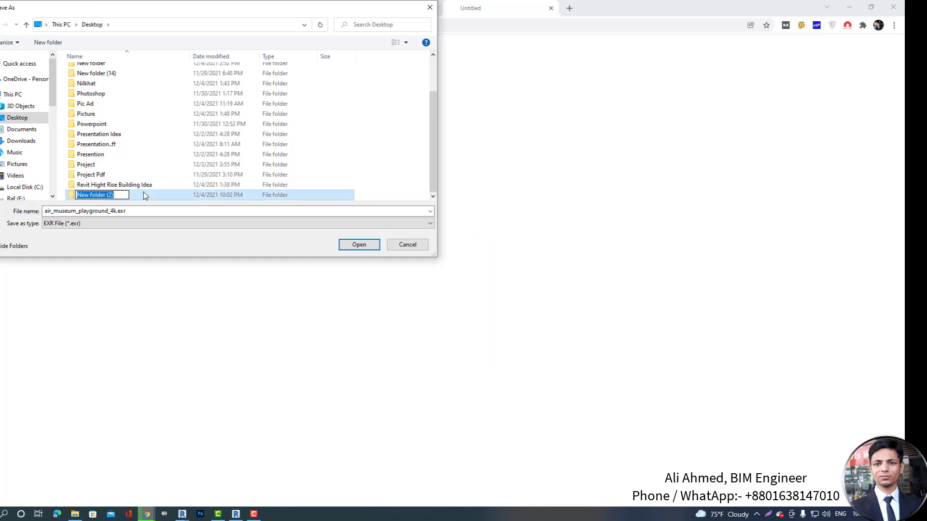
type("H")
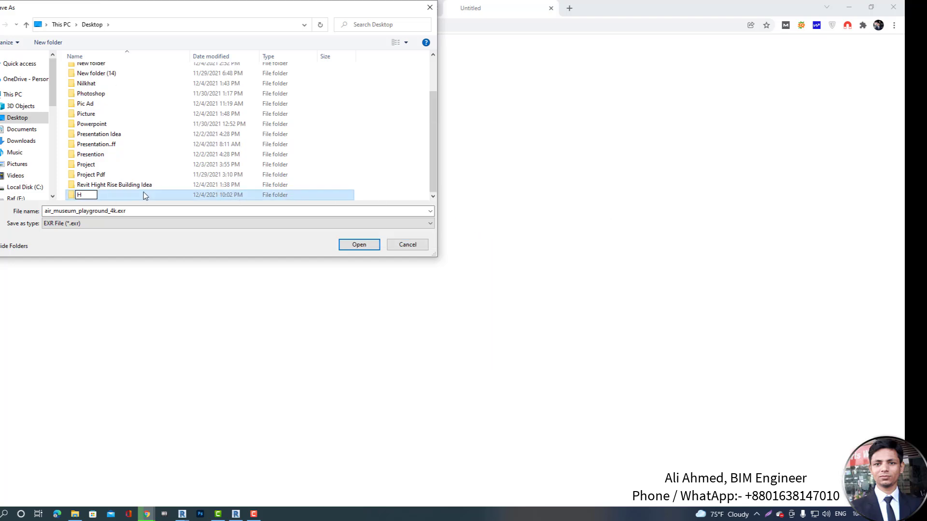
type("DRIS")
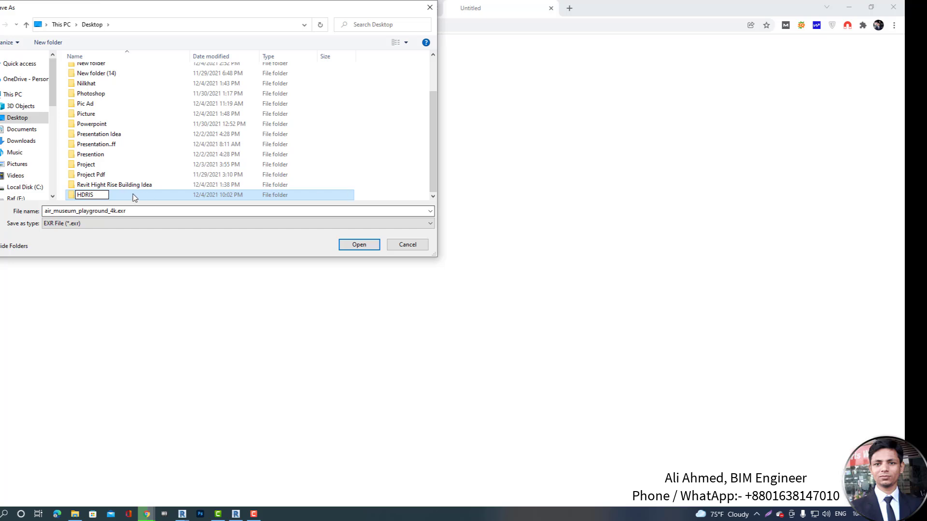
key("Return")
double_click(95, 196)
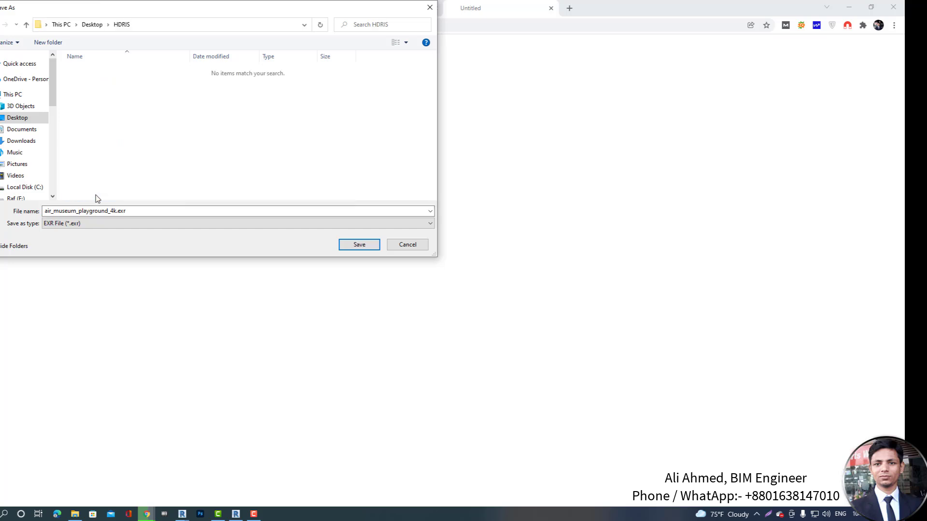
left_click(359, 245)
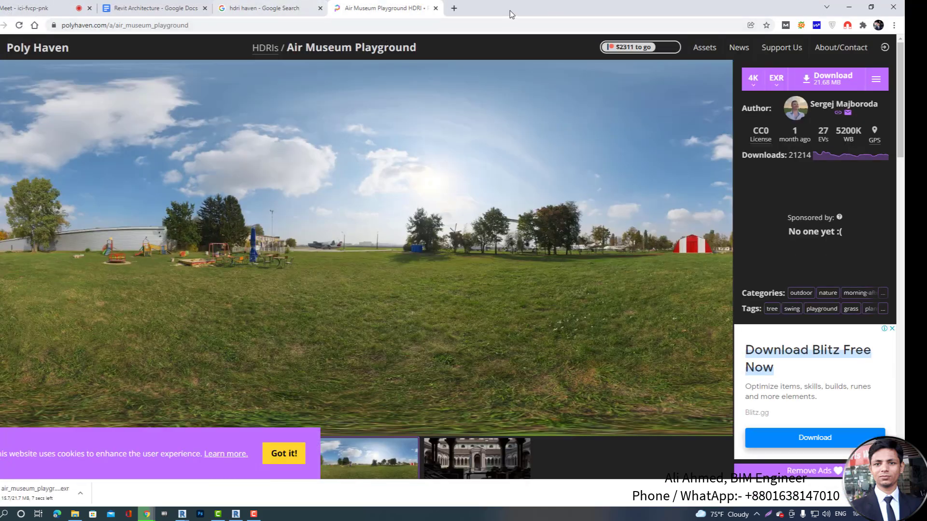
- Close the Air Museum Playground page, reopen Poly Haven from the Google results in a new tab and go to its HDRIs
left_click(434, 9)
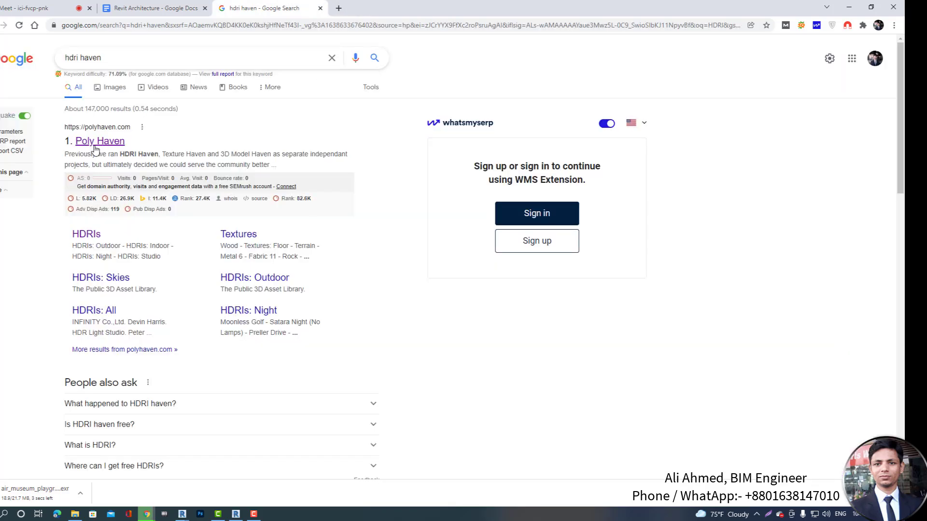
right_click(95, 147)
left_click(139, 151)
left_click(367, 8)
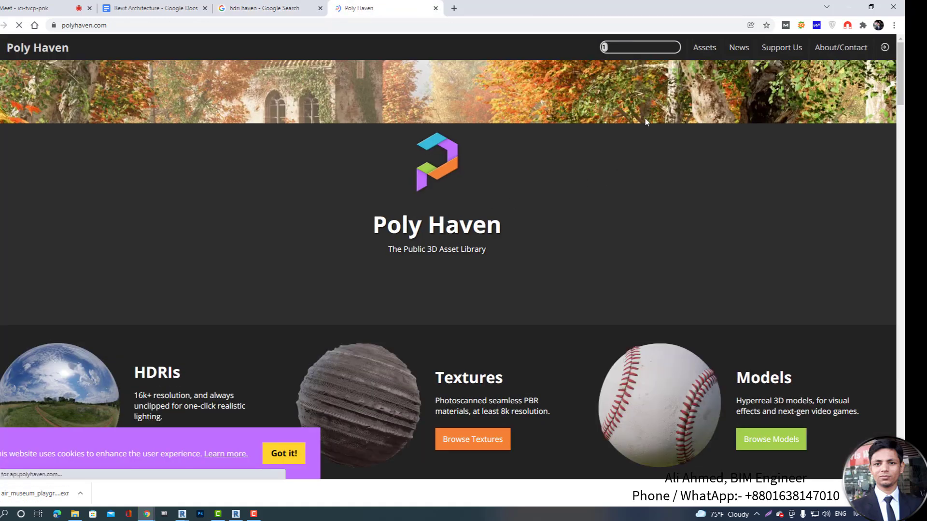
scroll(173, 303, "down", 3)
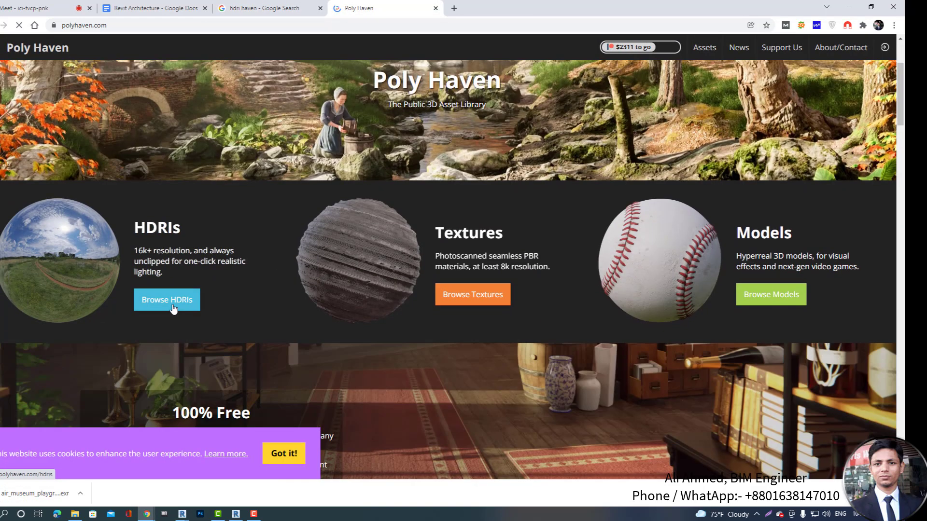
left_click(173, 303)
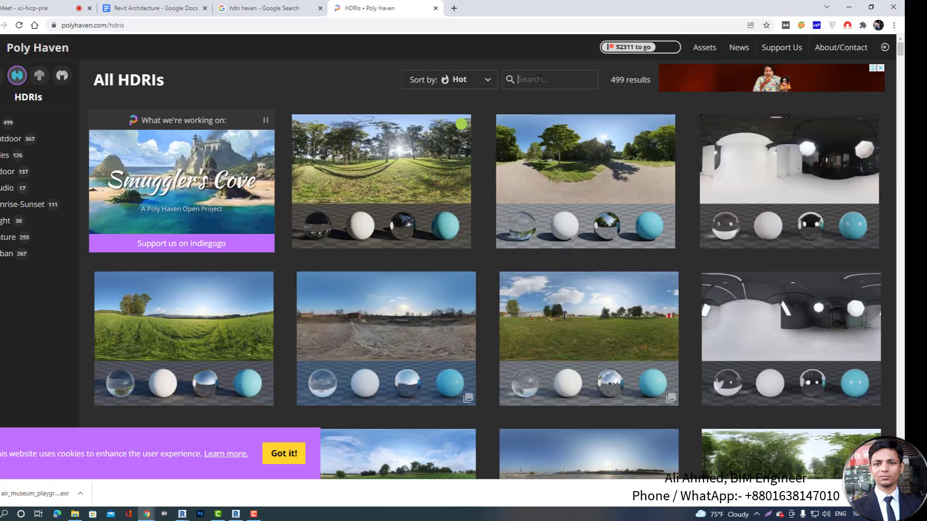
- Look through the full HDRI library to compare the available outdoor, indoor and night environments
scroll(446, 266, "down", 5)
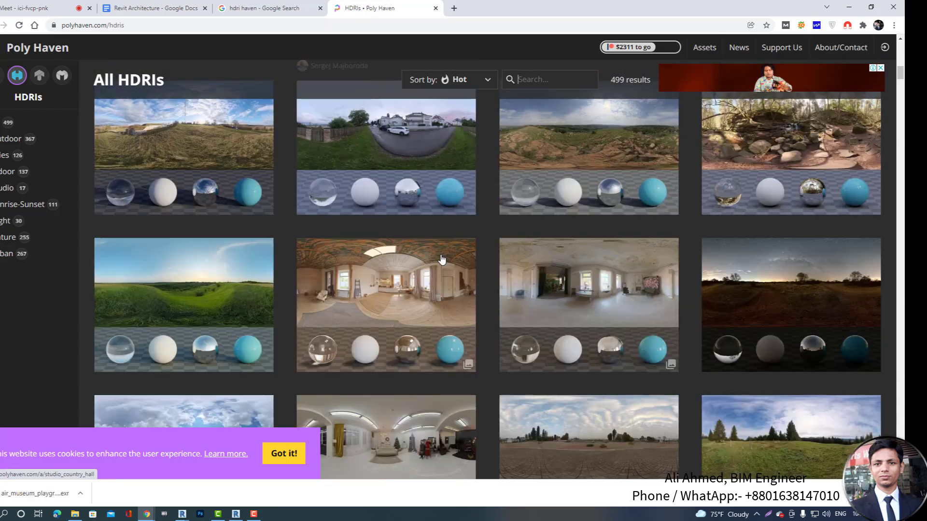
scroll(439, 258, "down", 20)
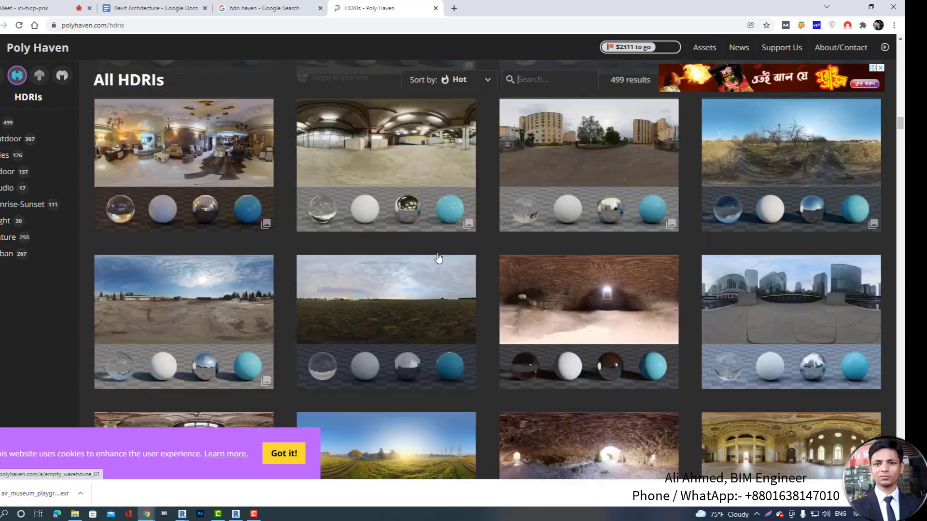
scroll(438, 256, "down", 15)
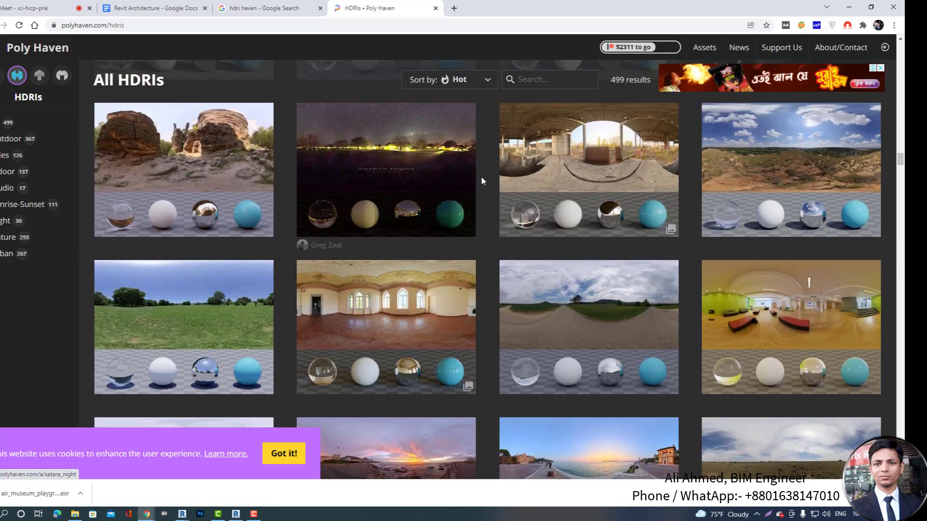
scroll(456, 317, "down", 10)
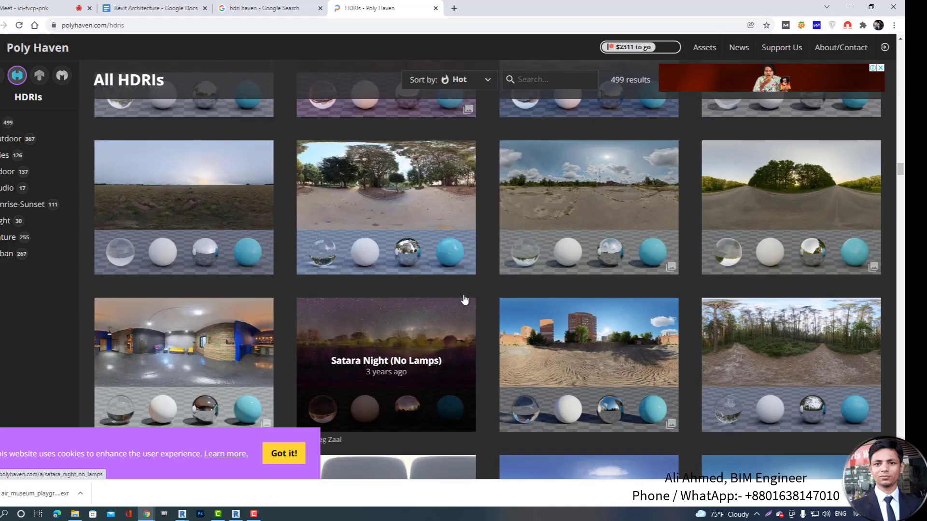
scroll(463, 300, "down", 4)
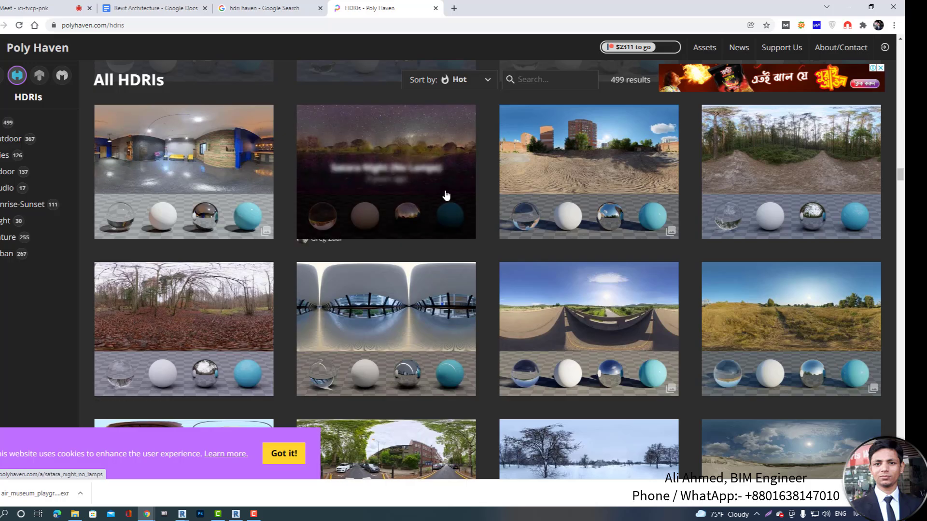
scroll(445, 197, "down", 3)
scroll(445, 198, "down", 10)
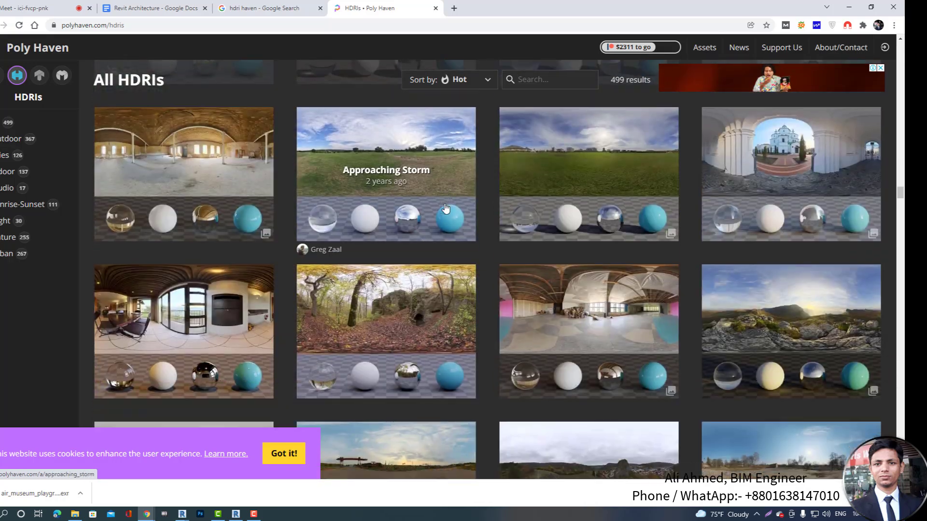
scroll(492, 218, "up", 15)
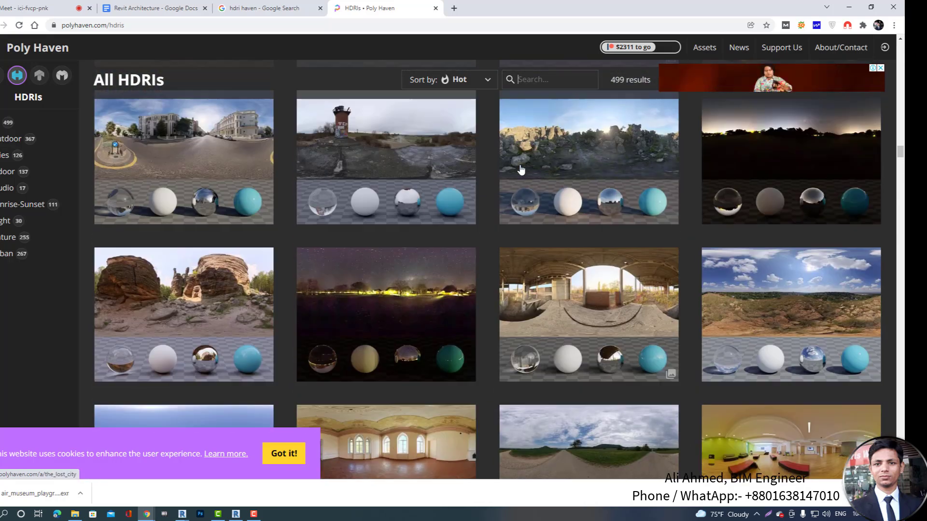
scroll(522, 170, "up", 15)
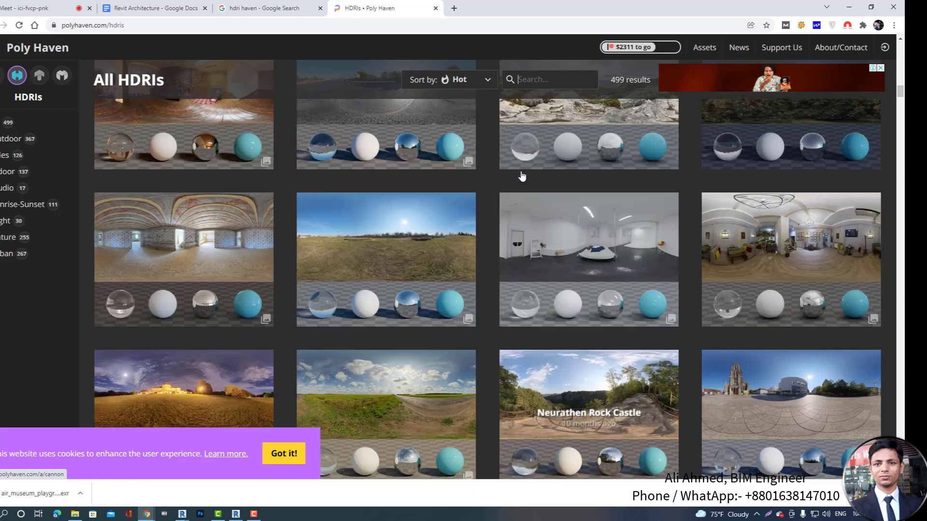
scroll(516, 173, "up", 2)
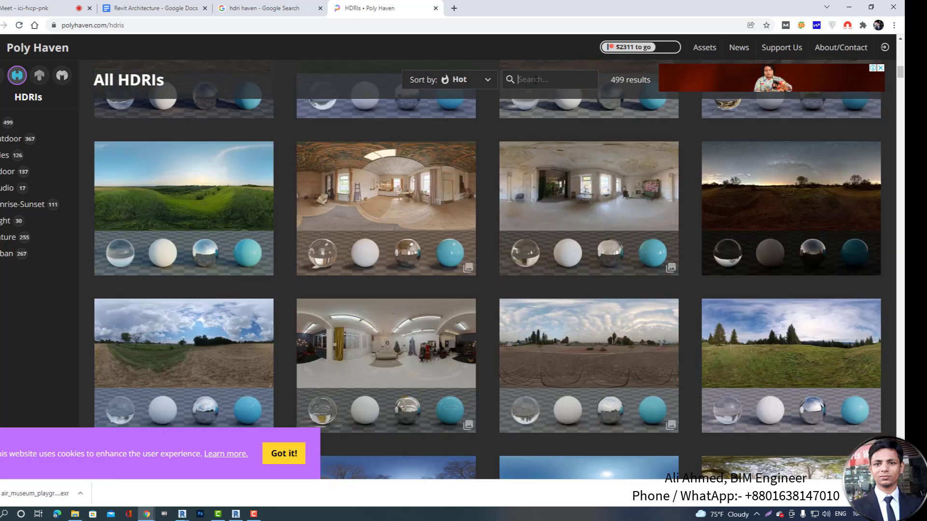
- Search the HDRI library for "Night" and look through the matching environments
left_click(535, 80)
type("Night")
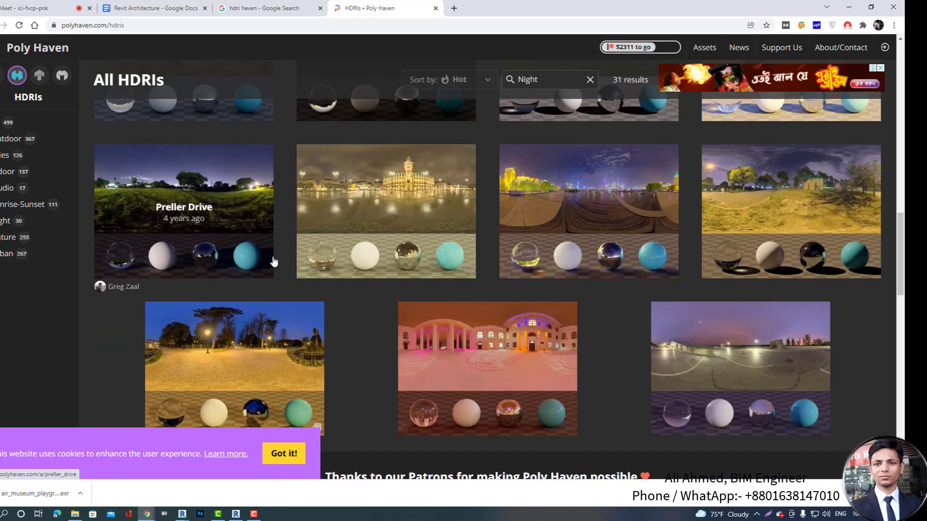
scroll(362, 252, "down", 5)
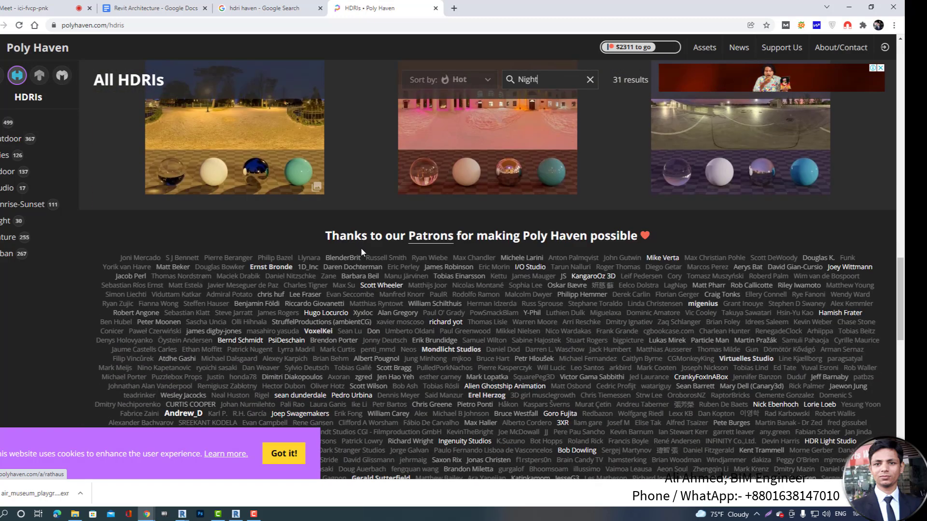
scroll(662, 249, "up", 3)
scroll(661, 248, "up", 5)
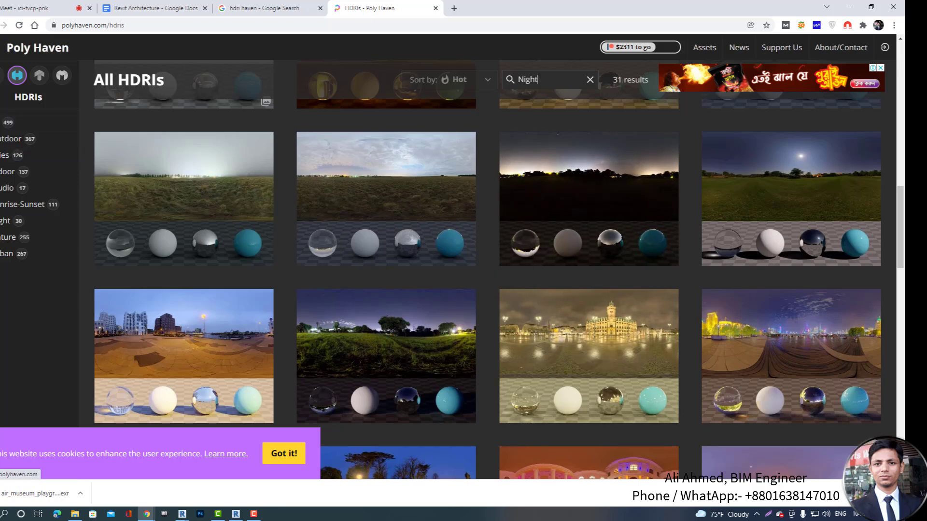
- Return to the Poly Haven home page, reopen the unfiltered HDRI library and look through its environments
left_click(38, 47)
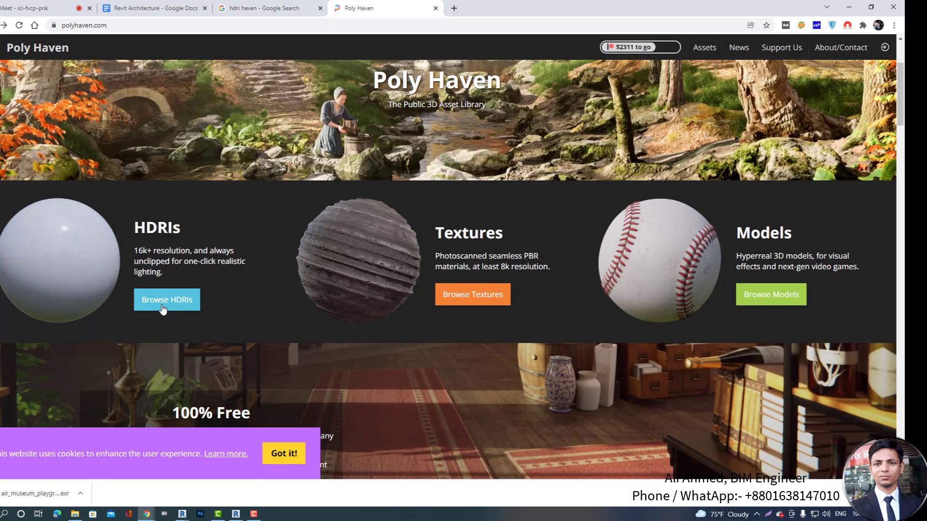
left_click(195, 300)
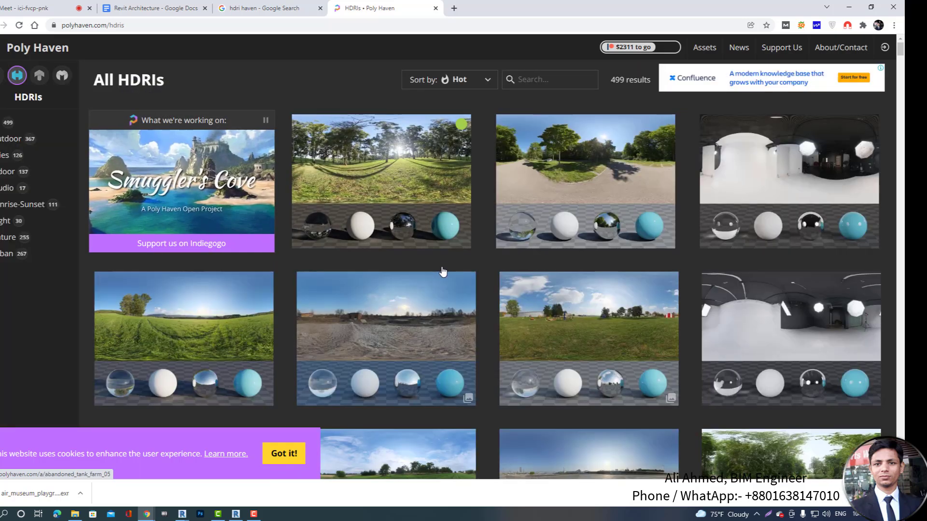
scroll(537, 328, "down", 2)
scroll(536, 328, "down", 10)
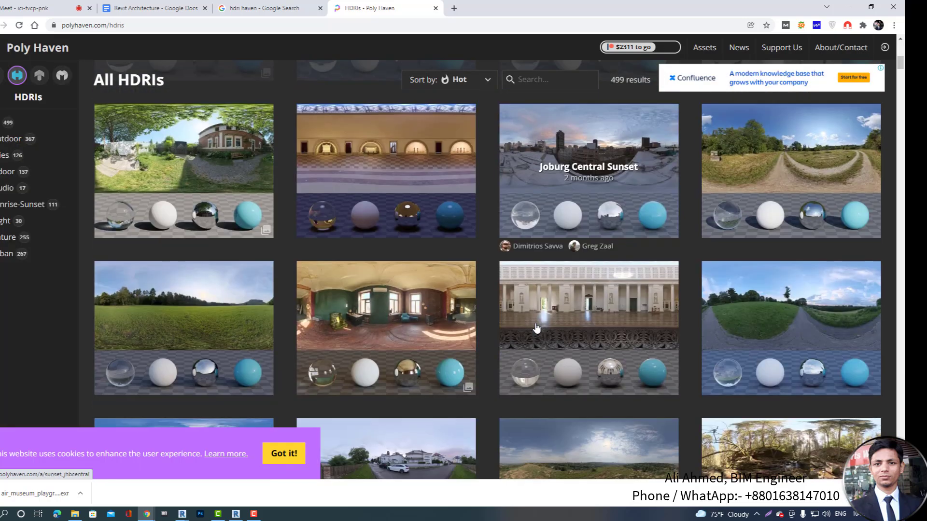
scroll(536, 328, "down", 8)
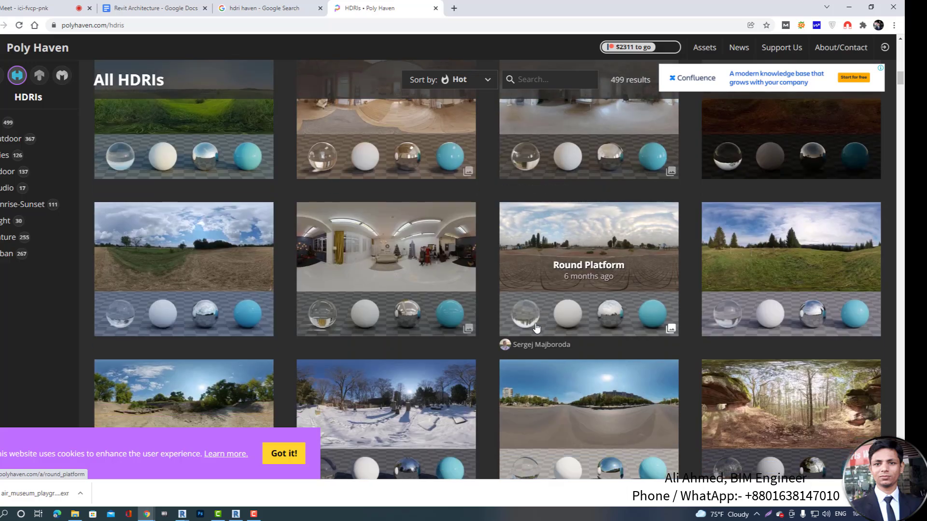
scroll(535, 323, "down", 8)
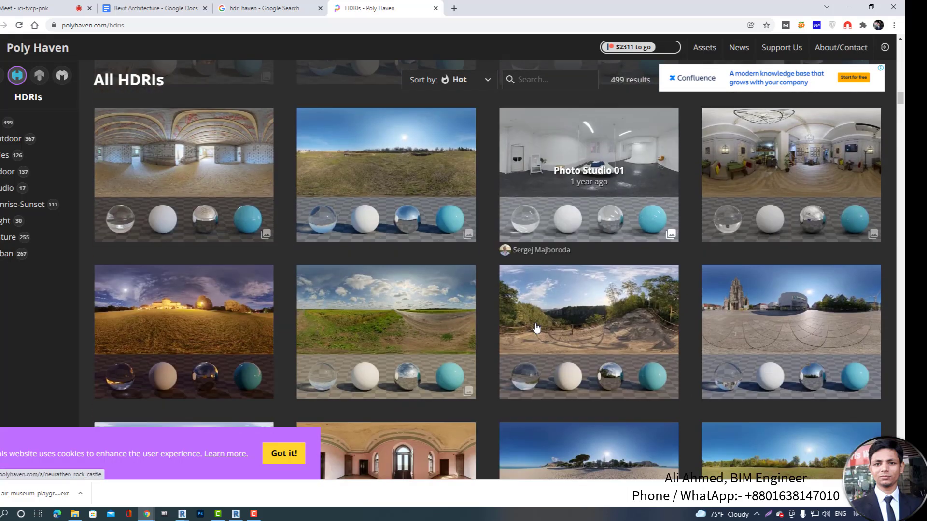
- Find the Satara Night HDRI in the library, open its page and save the 4K EXR file into the HDRIS folder
scroll(536, 331, "down", 8)
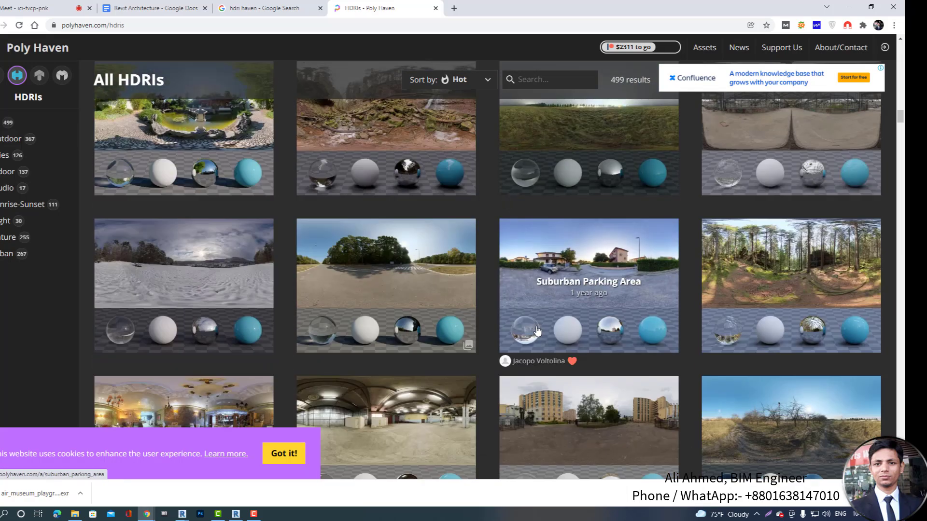
scroll(540, 329, "down", 6)
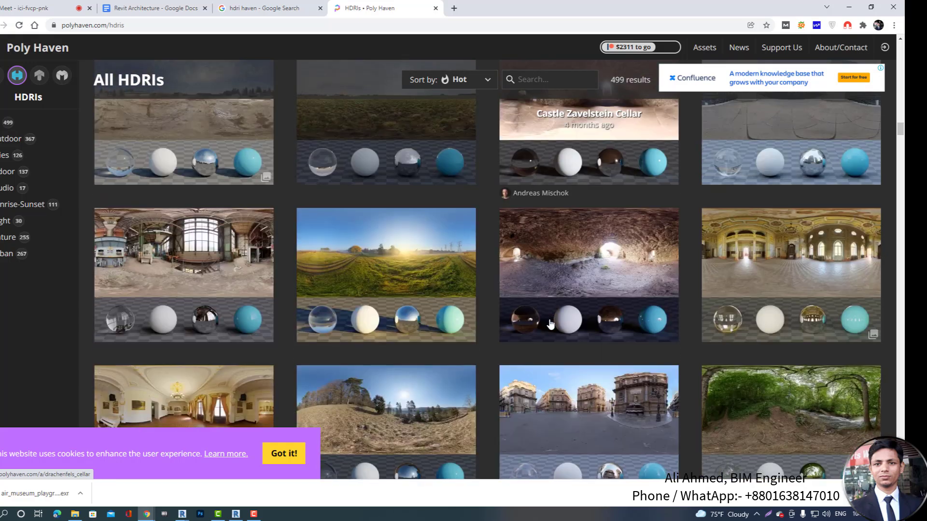
scroll(587, 315, "down", 7)
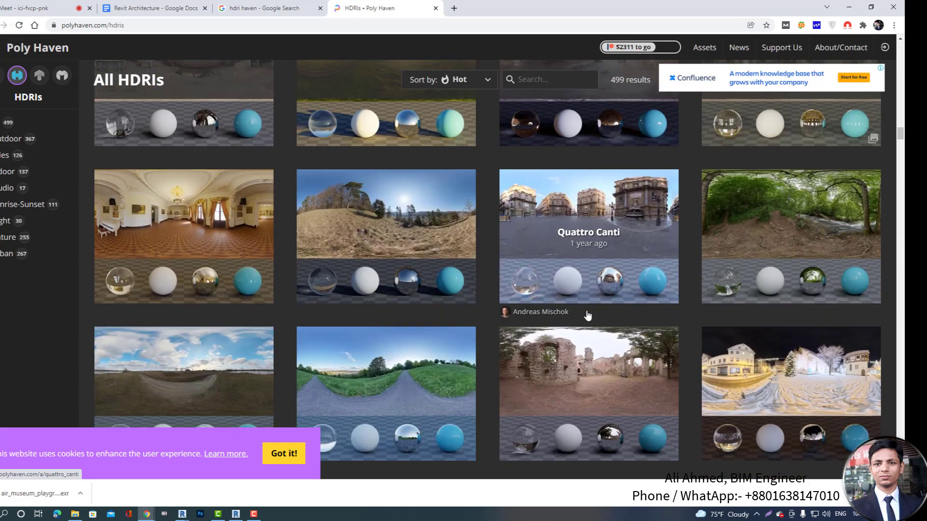
scroll(588, 315, "down", 8)
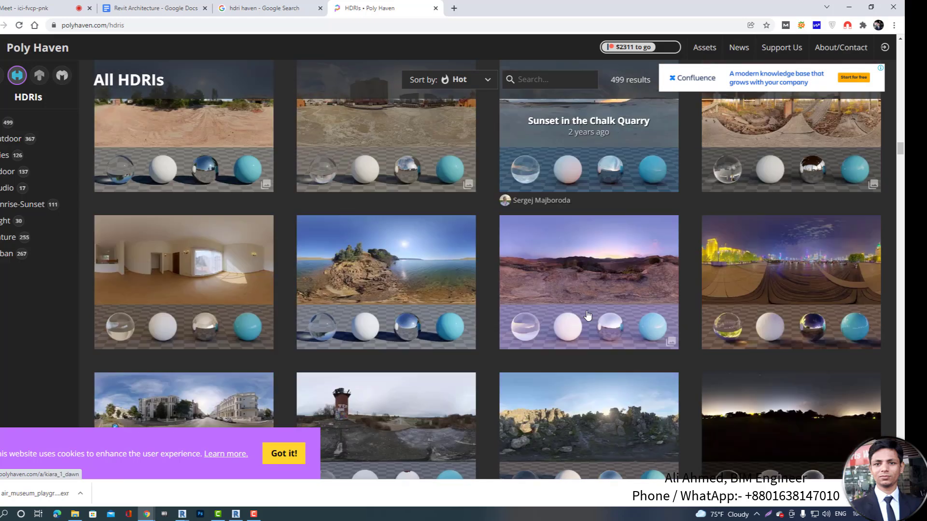
scroll(587, 315, "down", 3)
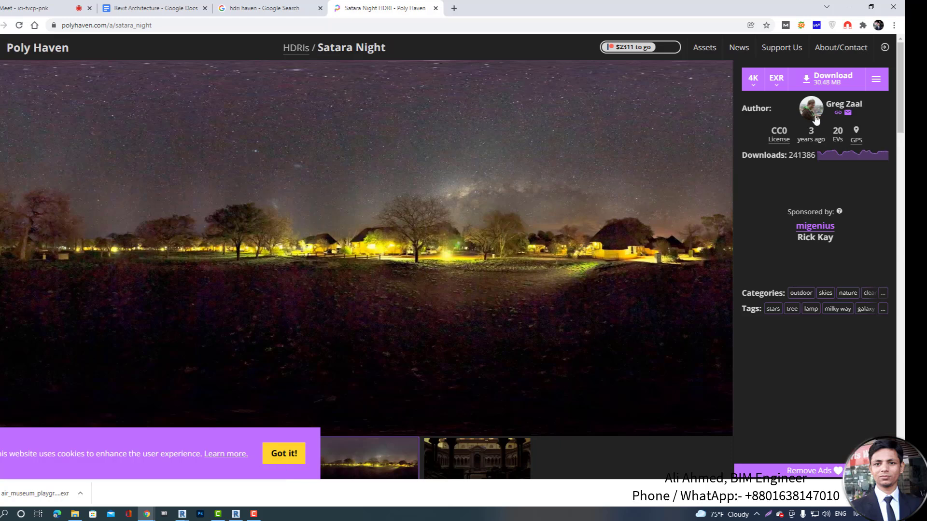
left_click(832, 79)
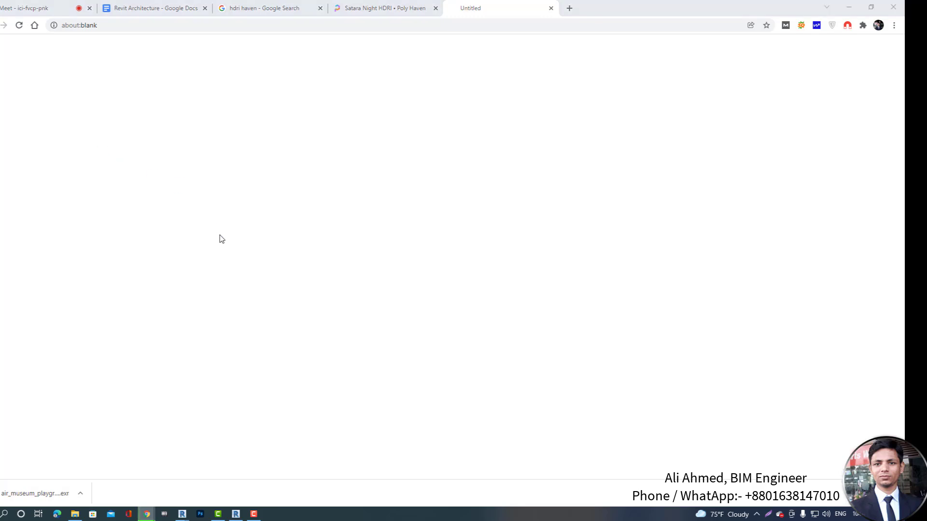
left_click(360, 245)
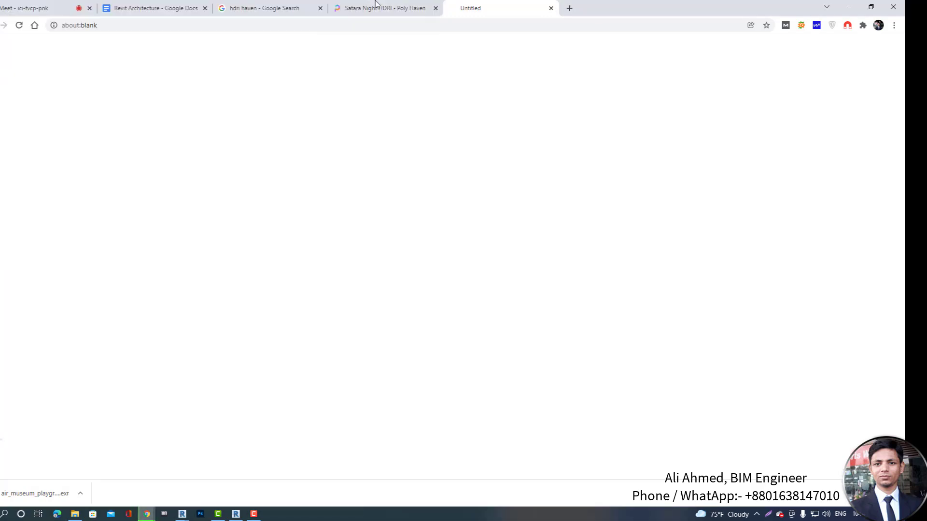
left_click(282, 7)
left_click(411, 6)
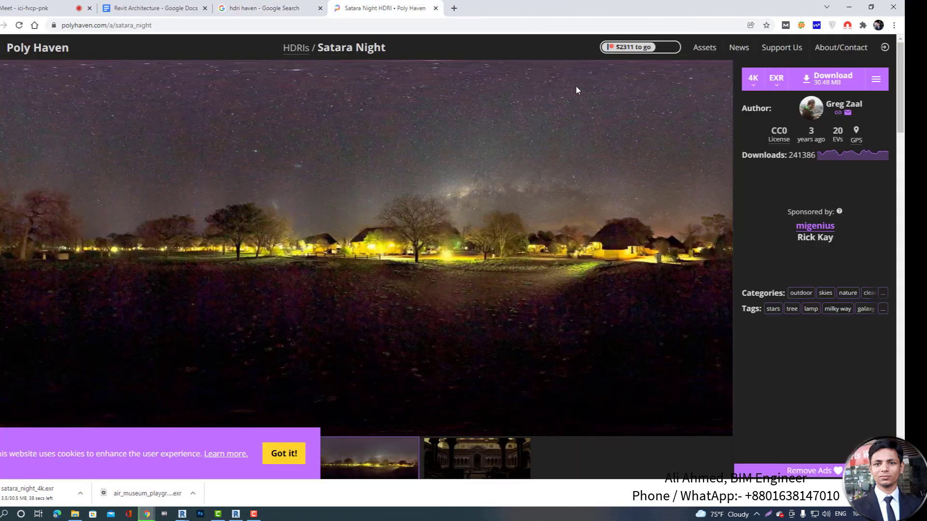
- Return to the HDRI library and search it for "night"
left_click(1, 25)
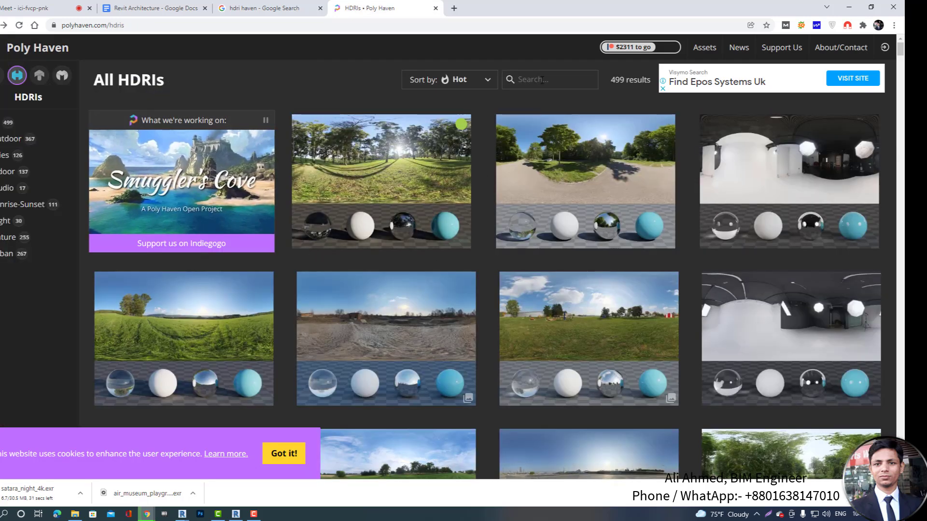
left_click(543, 79)
type("ni")
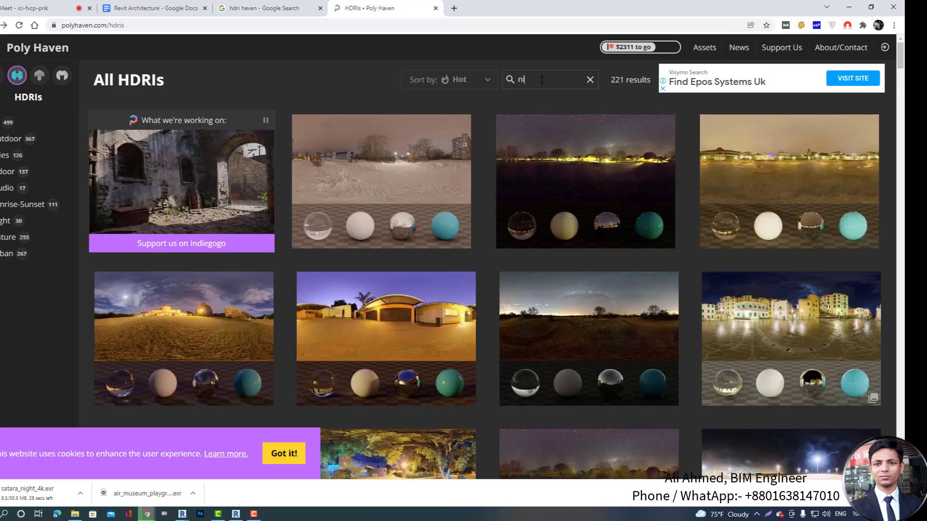
type("ght")
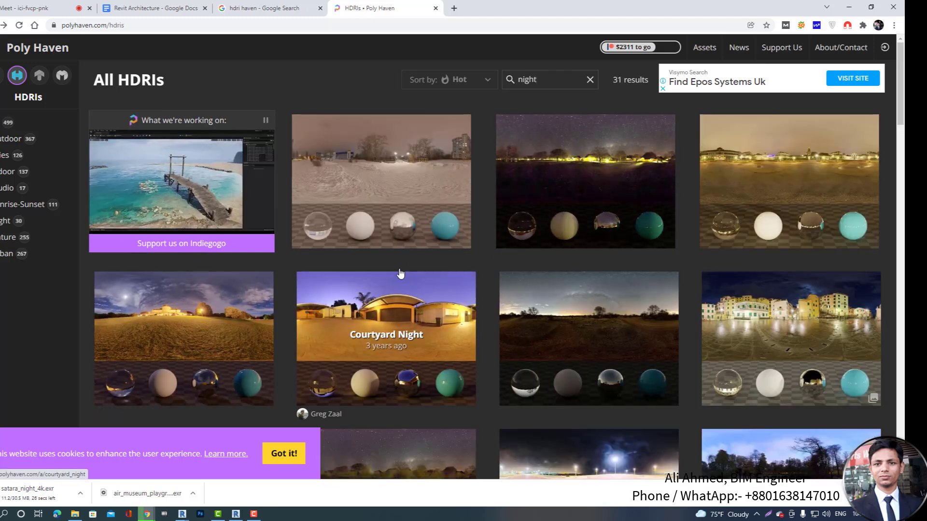
scroll(623, 173, "down", 1)
scroll(600, 92, "up", 1)
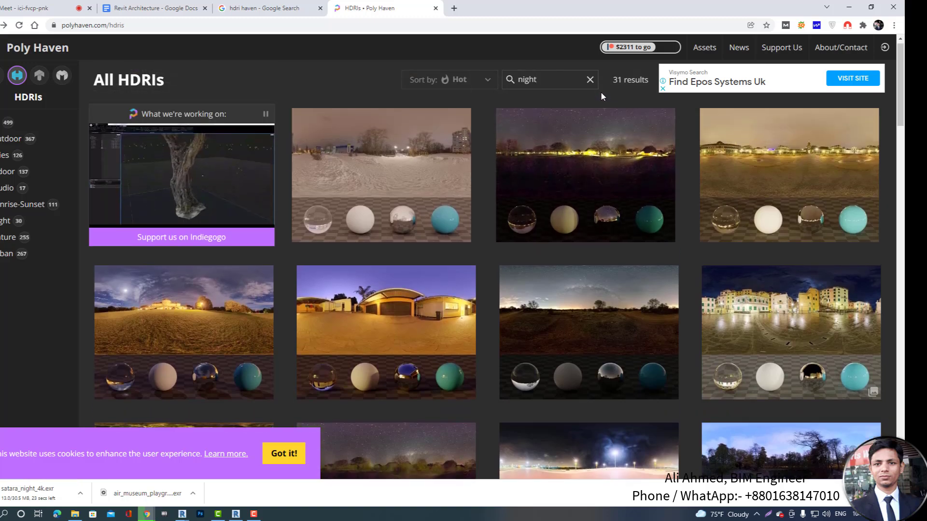
- Open the Dikhololo Night HDRI from the night results in a new browser tab
scroll(544, 151, "down", 3)
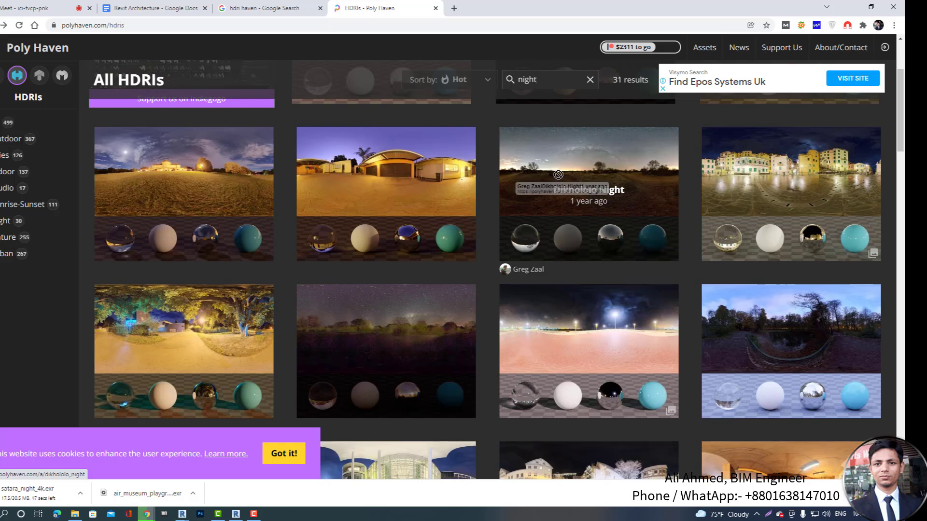
left_click_drag(558, 174, 584, 180)
right_click(588, 181)
left_click(607, 185)
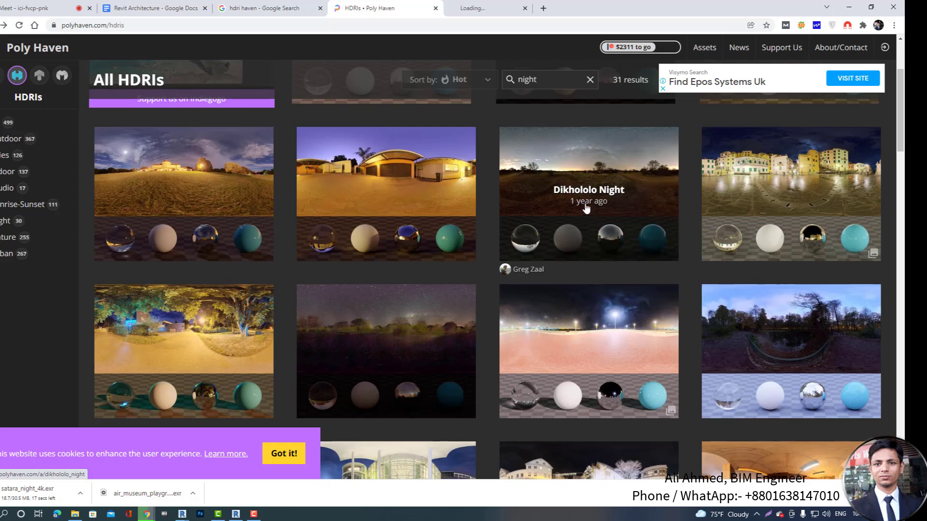
- Look further through the night results and open the Moonless Golf HDRI in a new browser tab
scroll(531, 221, "down", 5)
scroll(531, 221, "down", 6)
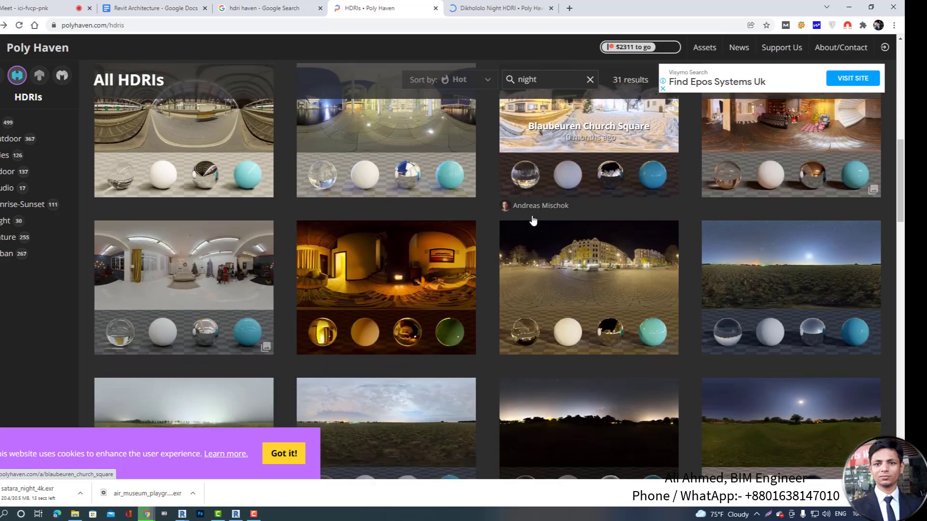
scroll(666, 232, "down", 10)
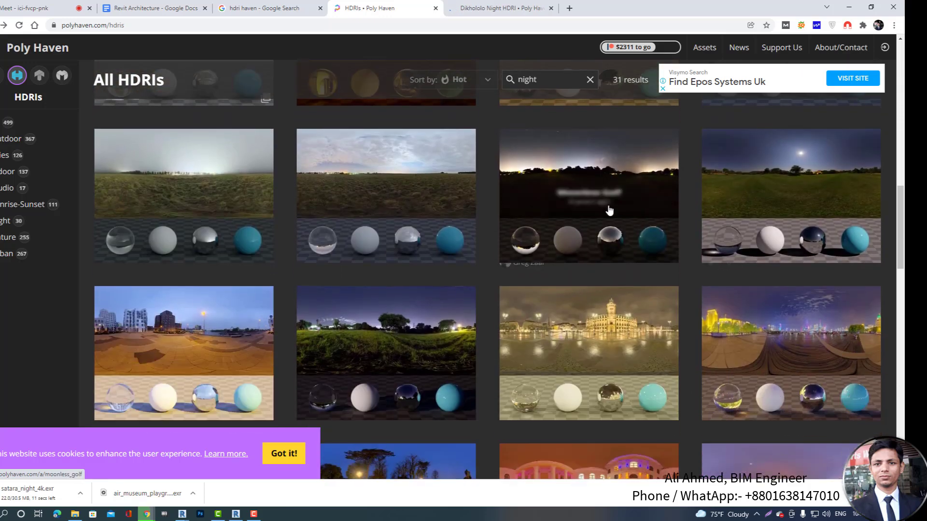
scroll(601, 207, "up", 10)
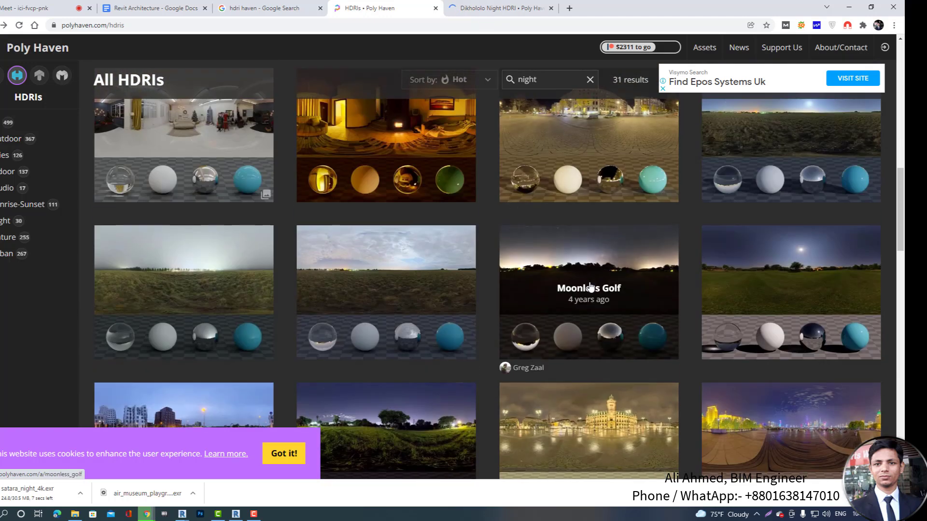
right_click(596, 286)
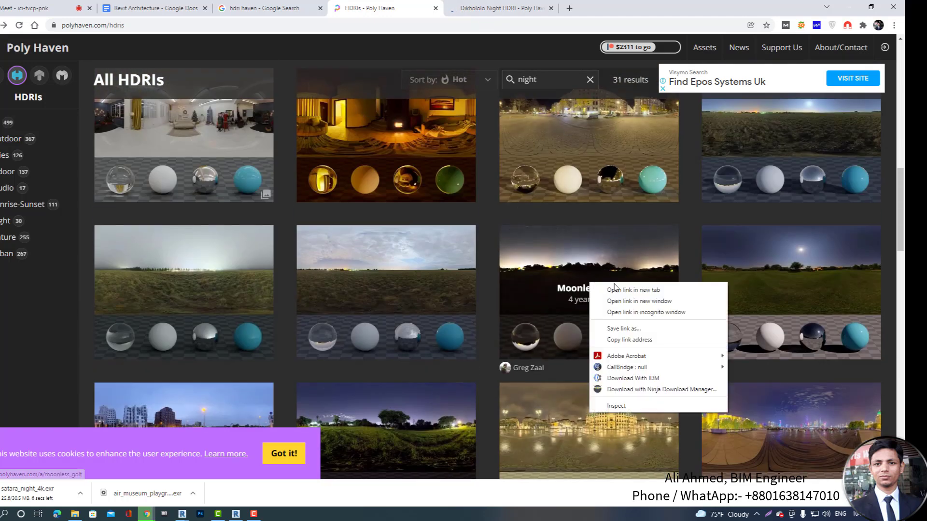
left_click(619, 289)
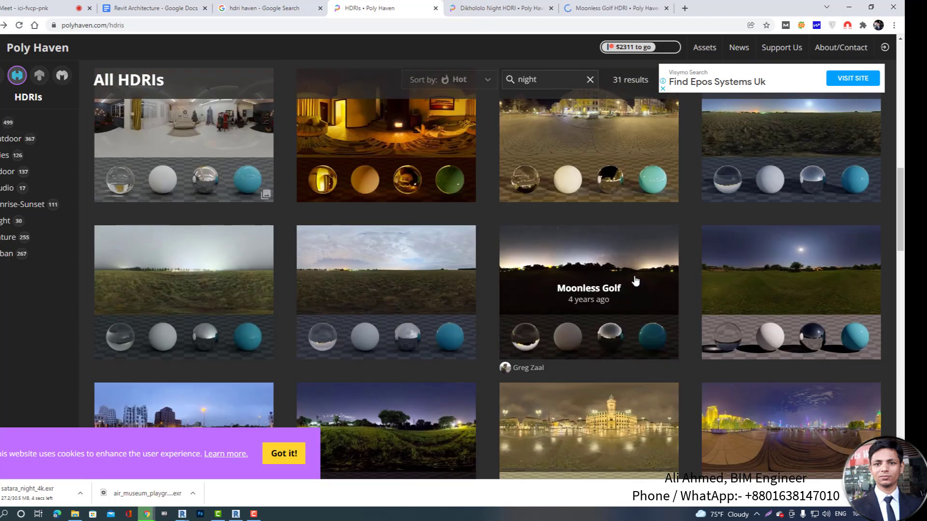
- Download the Dikhololo Night and Moonless Golf HDRIs as 4K EXR files into the HDRIS folder on the Desktop
scroll(634, 279, "up", 3)
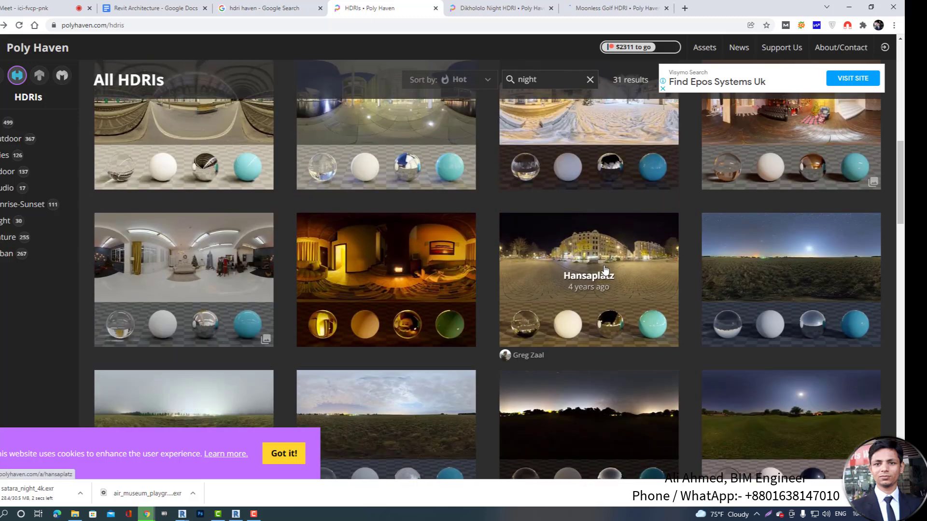
scroll(604, 270, "up", 6)
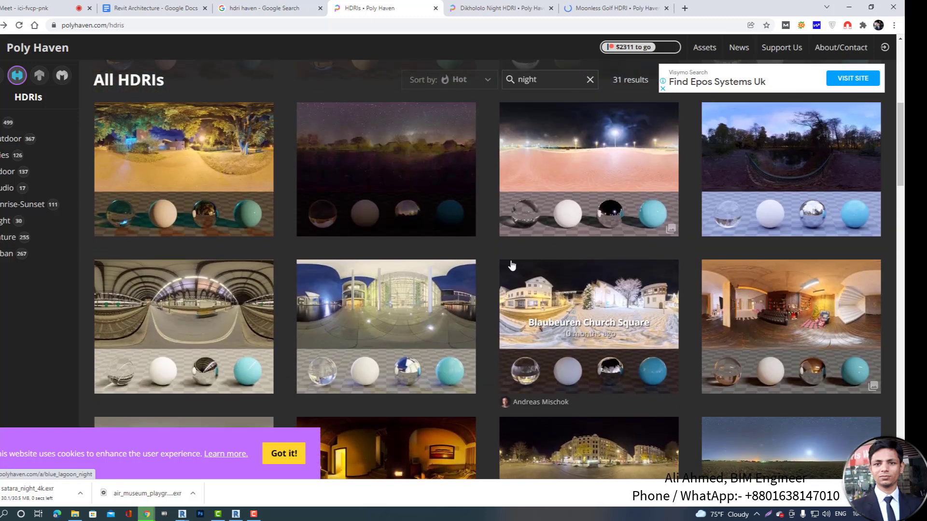
scroll(505, 269, "up", 3)
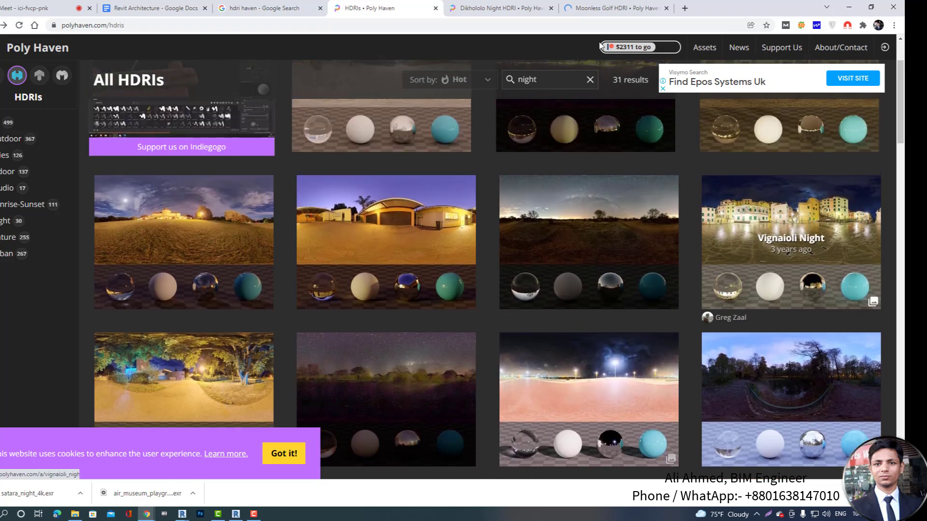
left_click(499, 8)
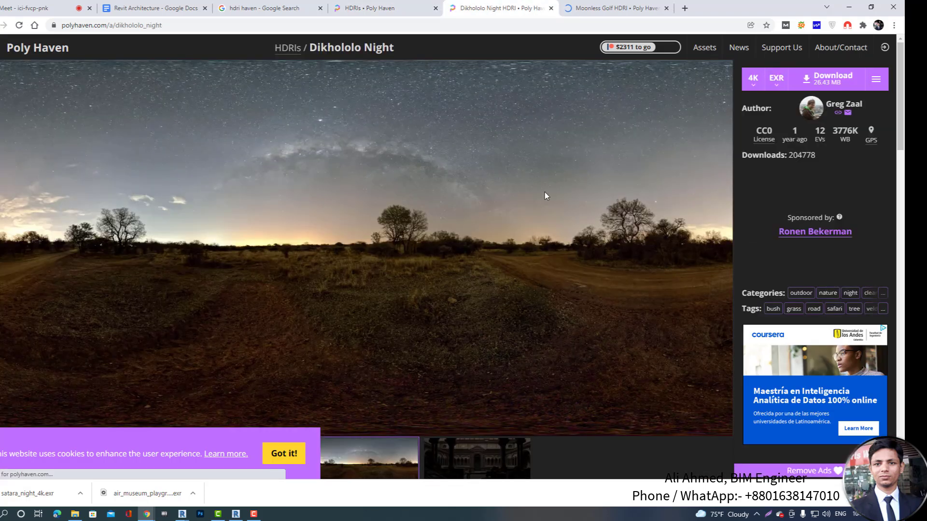
left_click(835, 81)
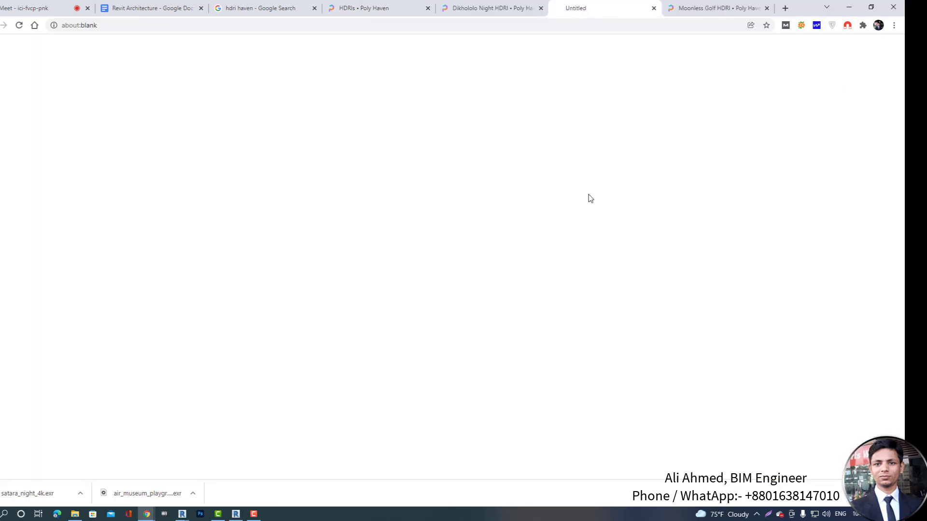
left_click(359, 246)
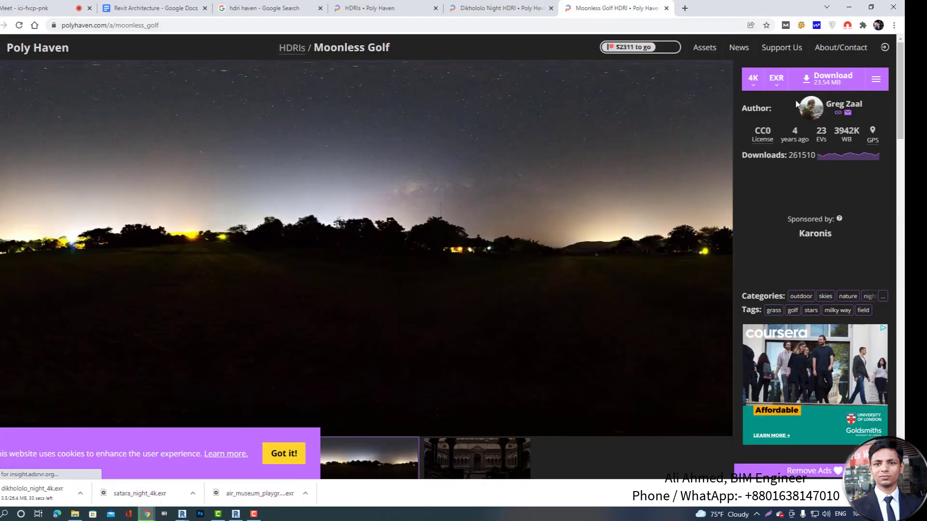
left_click(822, 81)
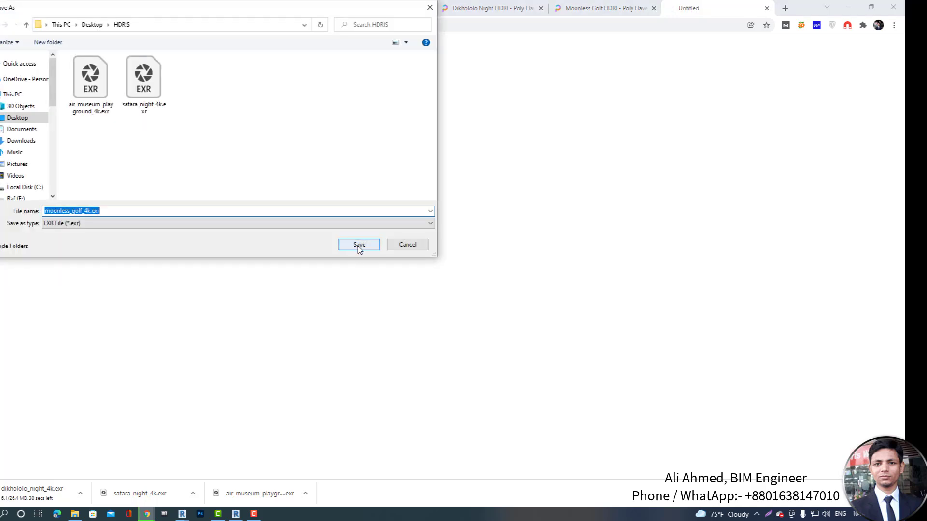
left_click(359, 246)
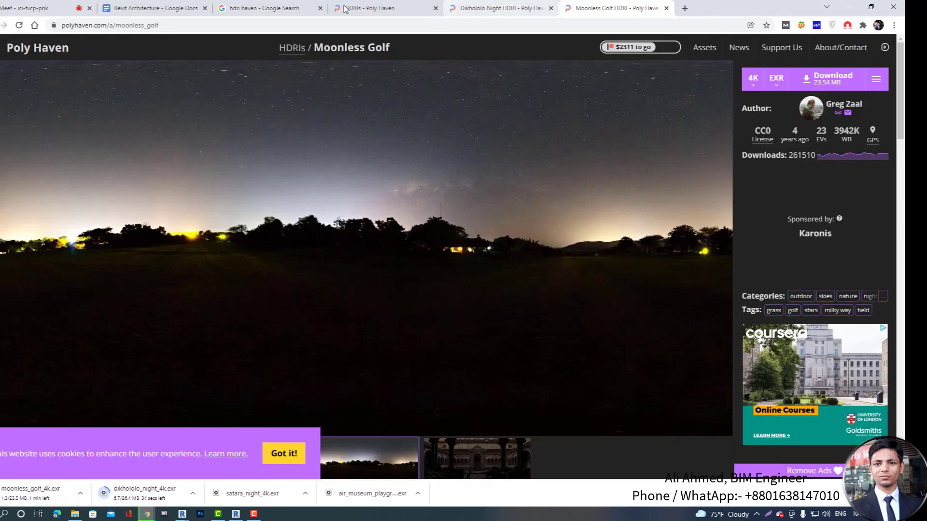
- Reopen Satara Night from the night results and save another 4K EXR copy as satara_night_4k (1).exr in the HDRIS folder
left_click(382, 6)
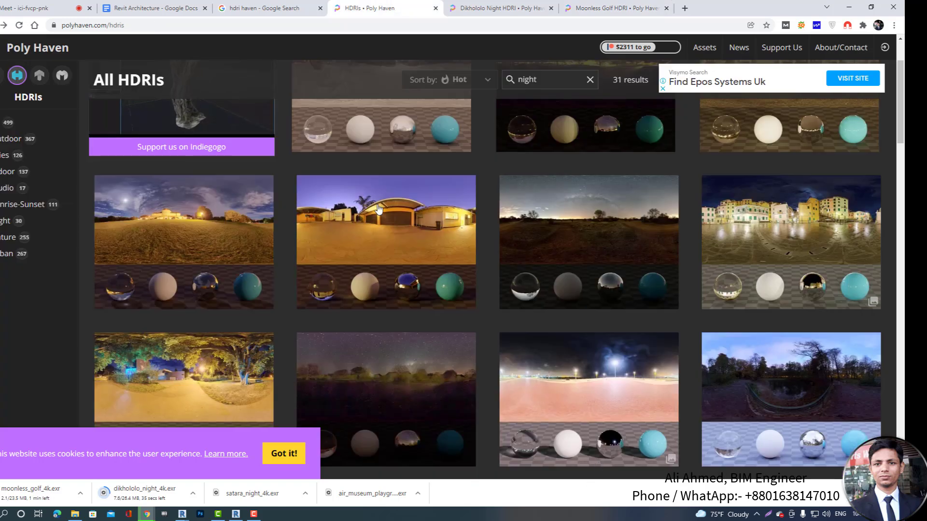
scroll(378, 208, "up", 2)
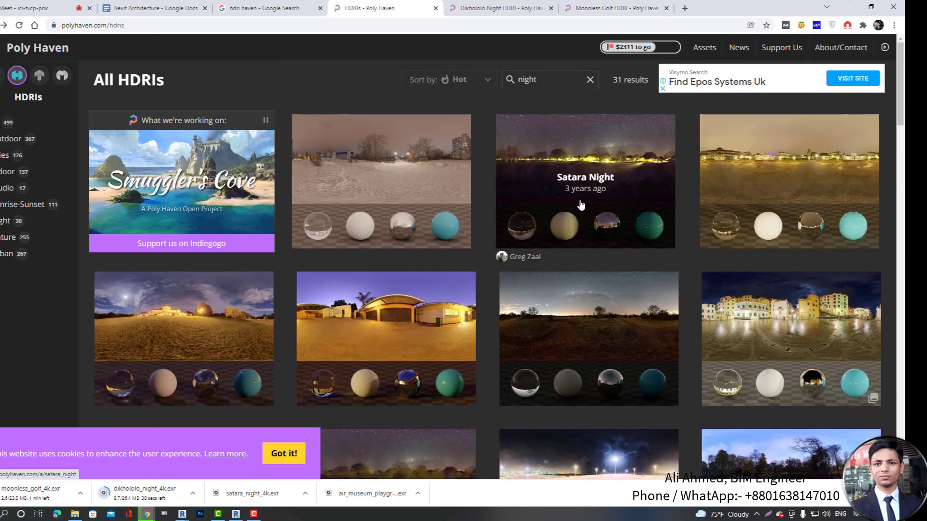
left_click(600, 161)
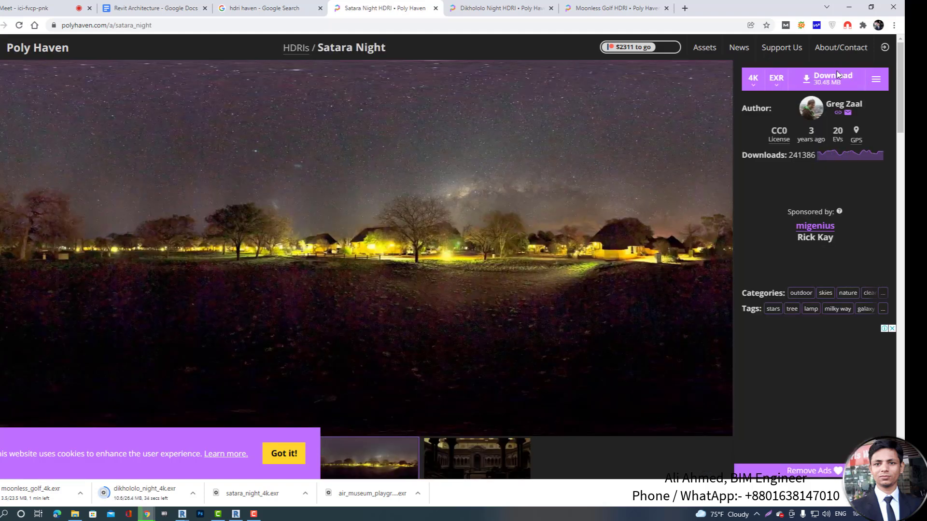
left_click(834, 76)
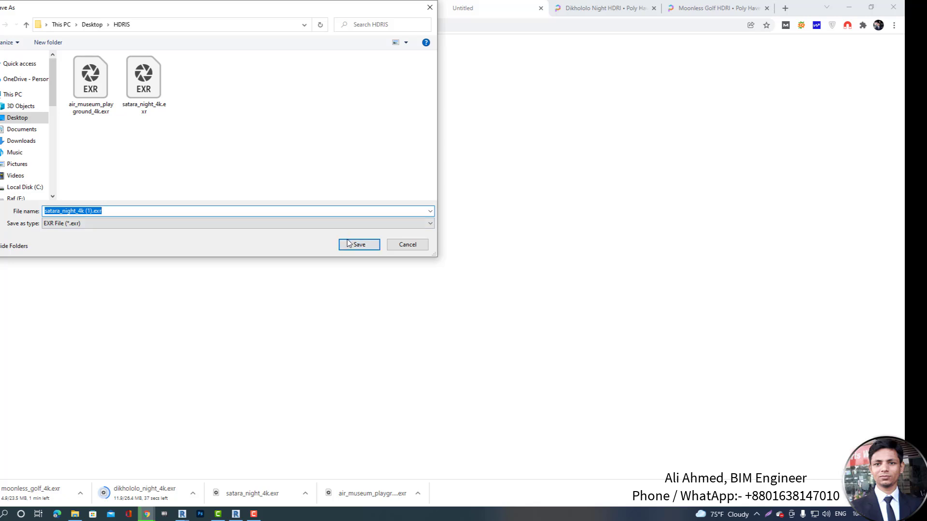
left_click(359, 245)
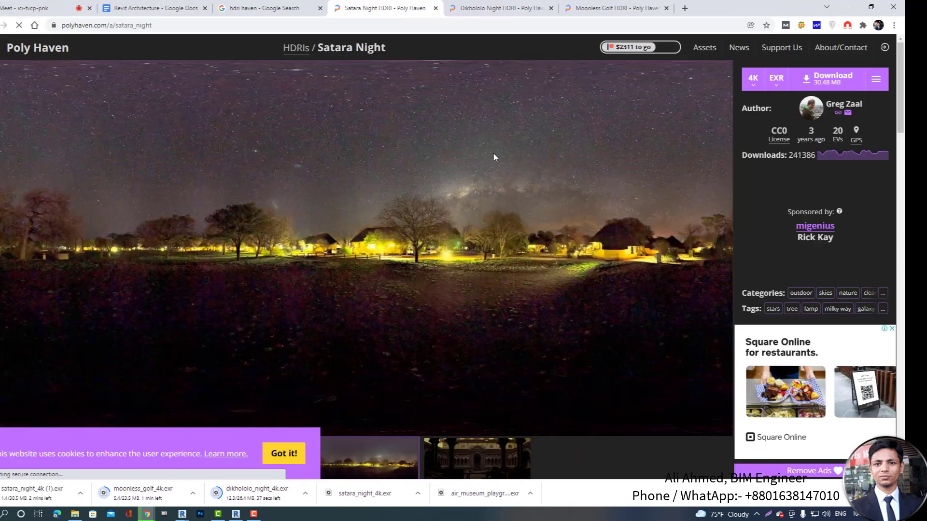
- Switch to Revit and replace the V-Ray Sun's background image with air_museum_playground_4k.exr from the Desktop HDRIS folder
left_click(848, 8)
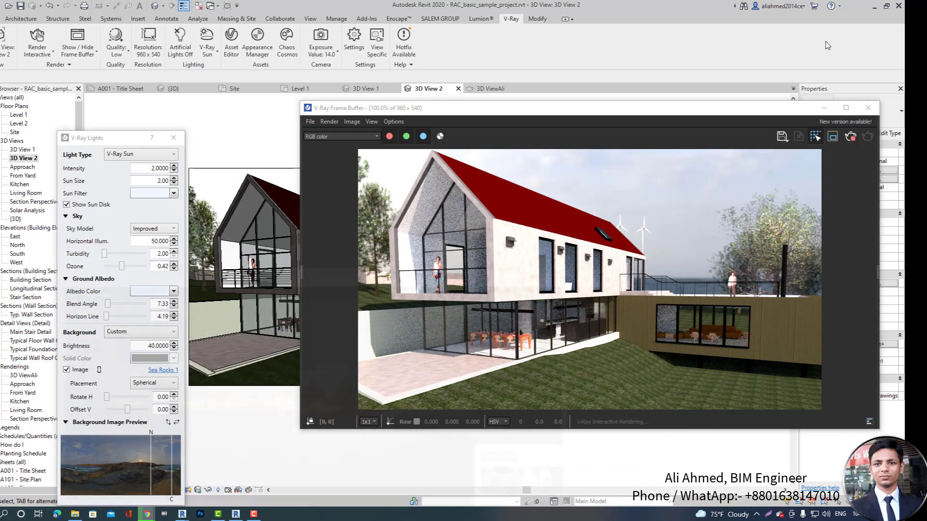
left_click_drag(107, 139, 115, 99)
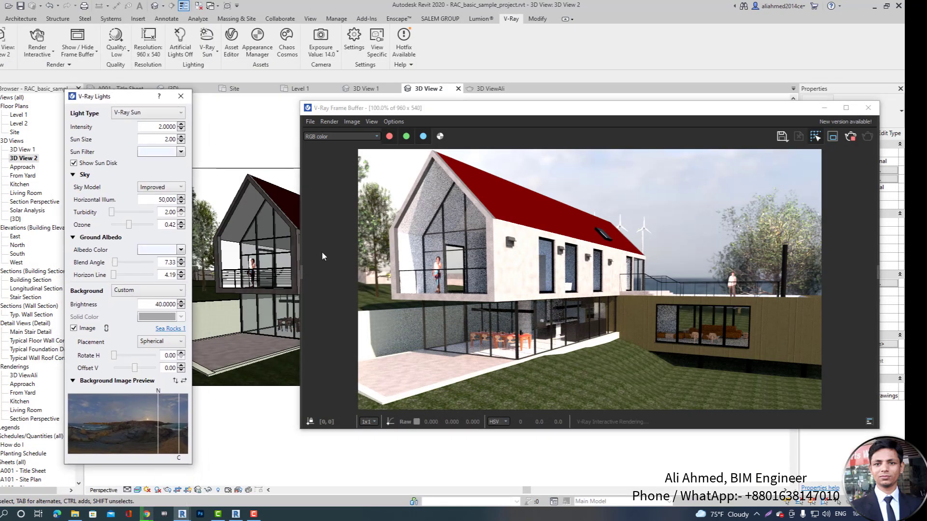
left_click(168, 331)
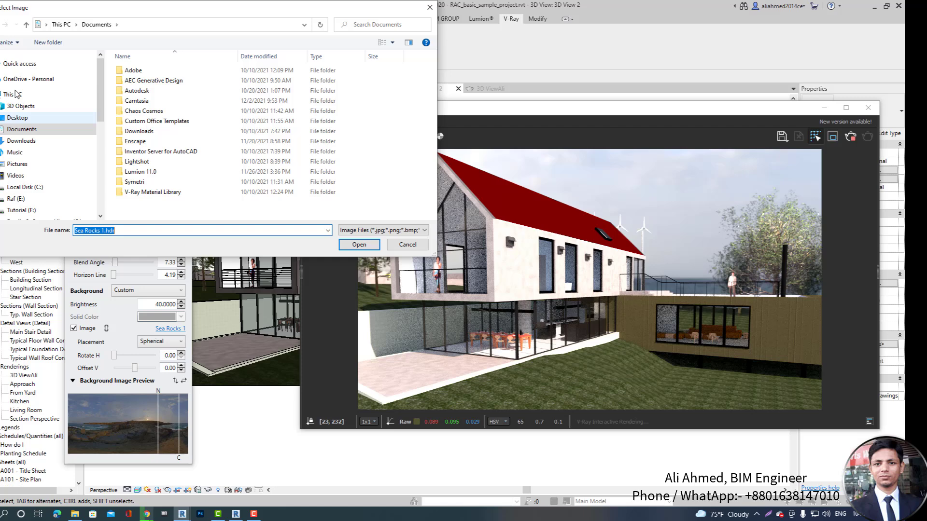
left_click(31, 114)
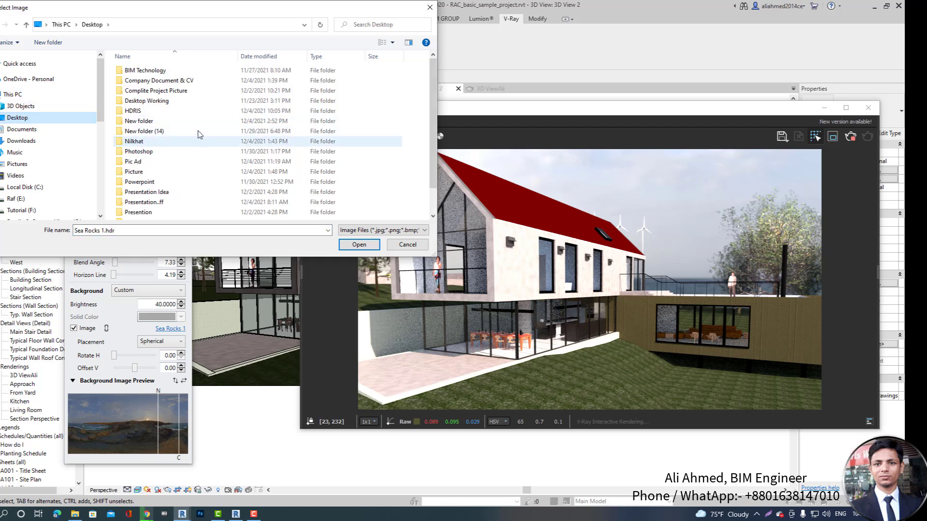
double_click(177, 112)
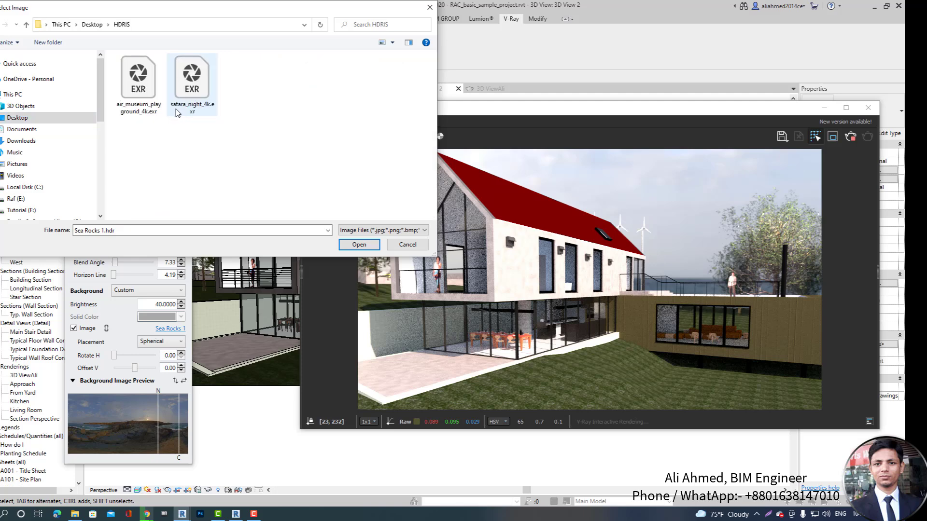
left_click(193, 93)
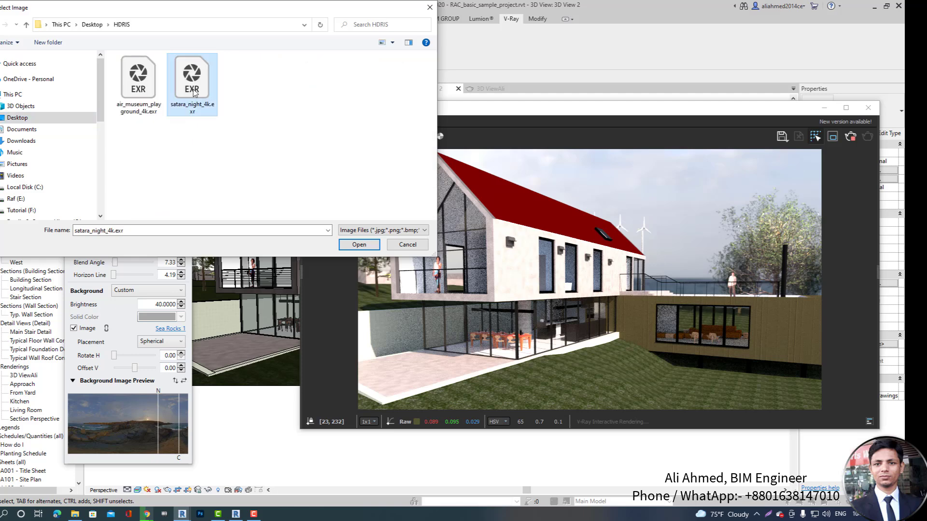
left_click(131, 95)
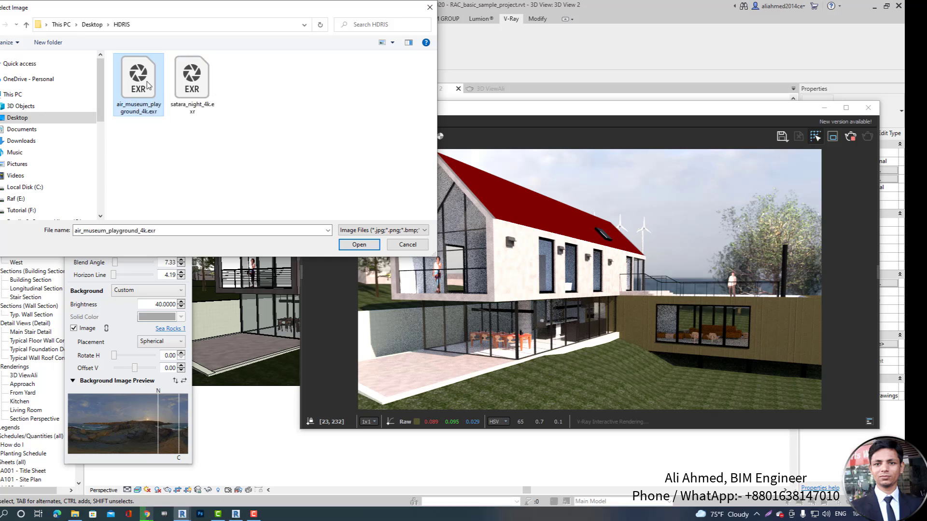
left_click(149, 159)
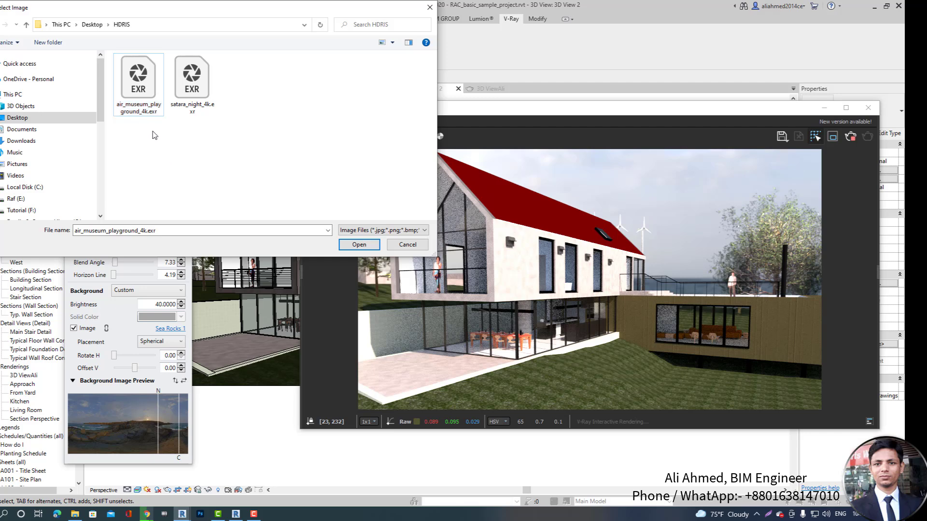
double_click(147, 93)
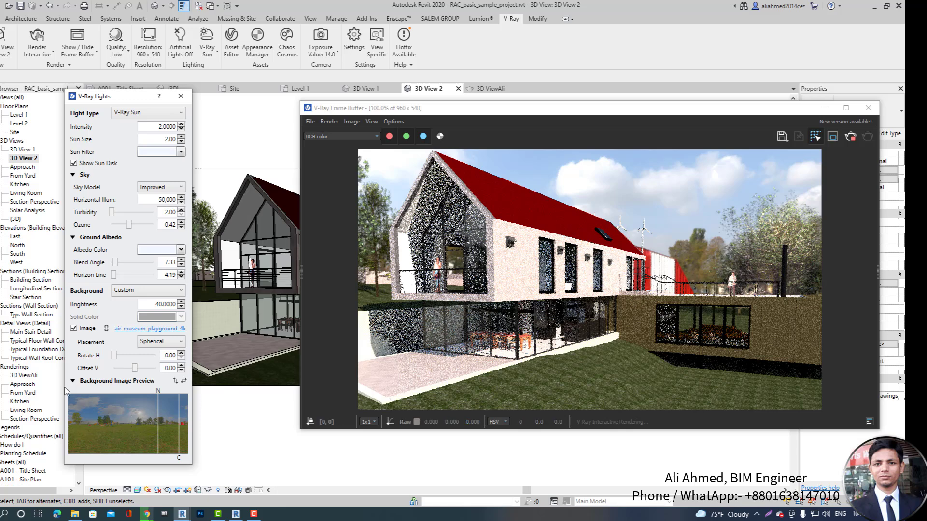
- Rotate the background image horizontally to about 129.4 and set its vertical offset to about 15.35
left_click_drag(114, 355, 127, 356)
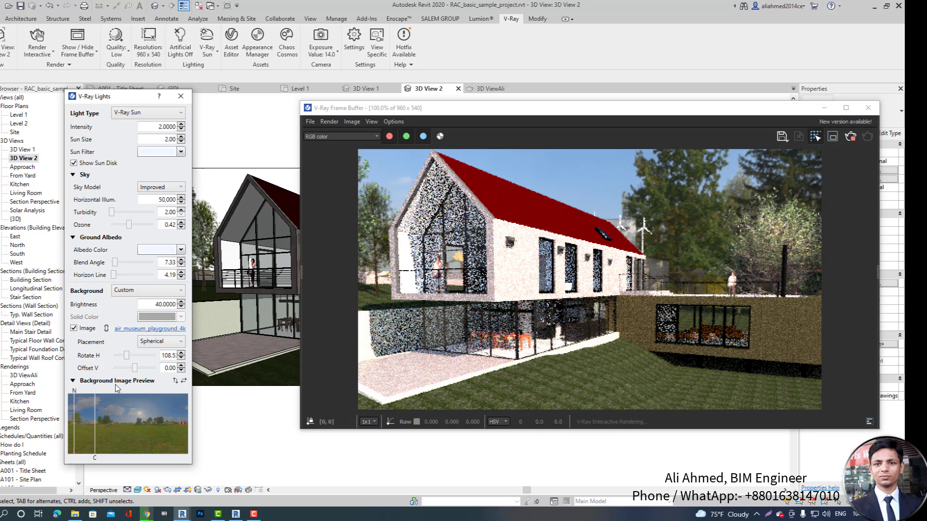
left_click_drag(127, 356, 154, 358)
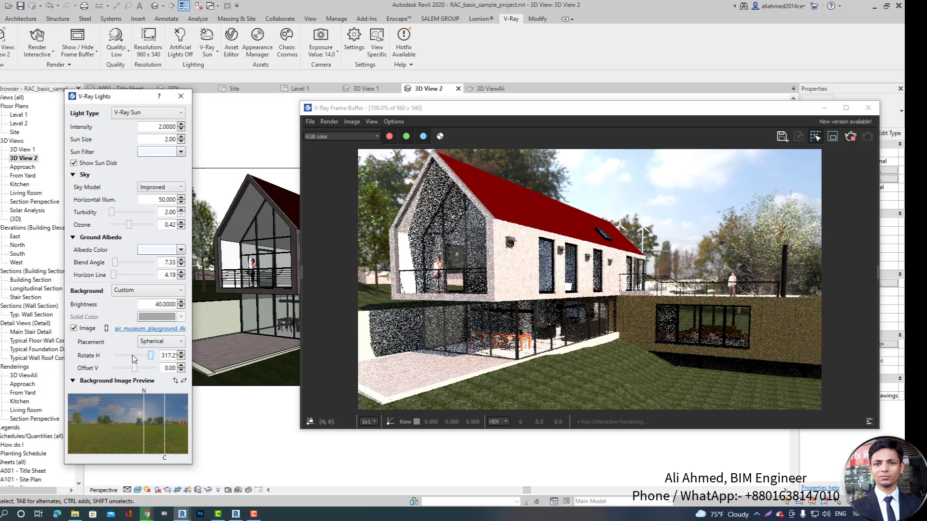
left_click_drag(134, 357, 120, 370)
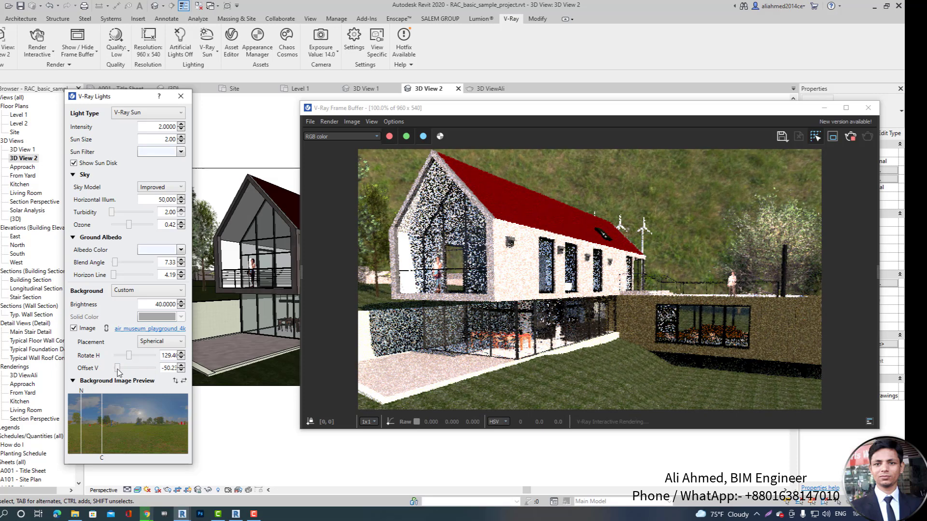
left_click_drag(118, 369, 140, 369)
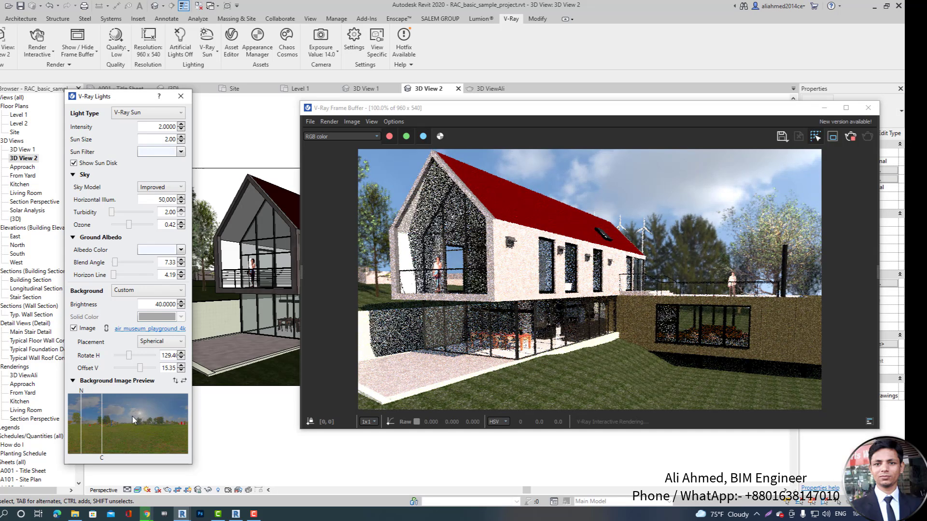
- Replace the background image with satara_night_4k.exr from the HDRIS folder
left_click(171, 329)
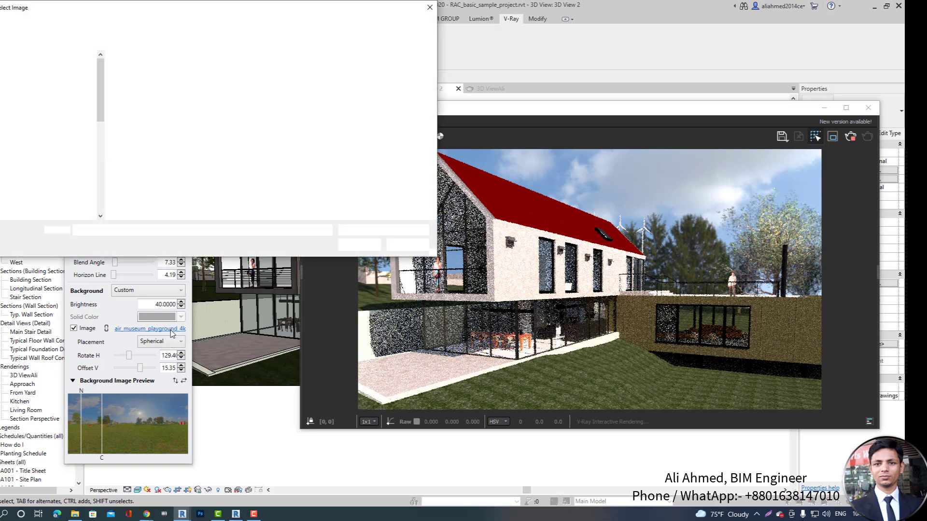
left_click(252, 171)
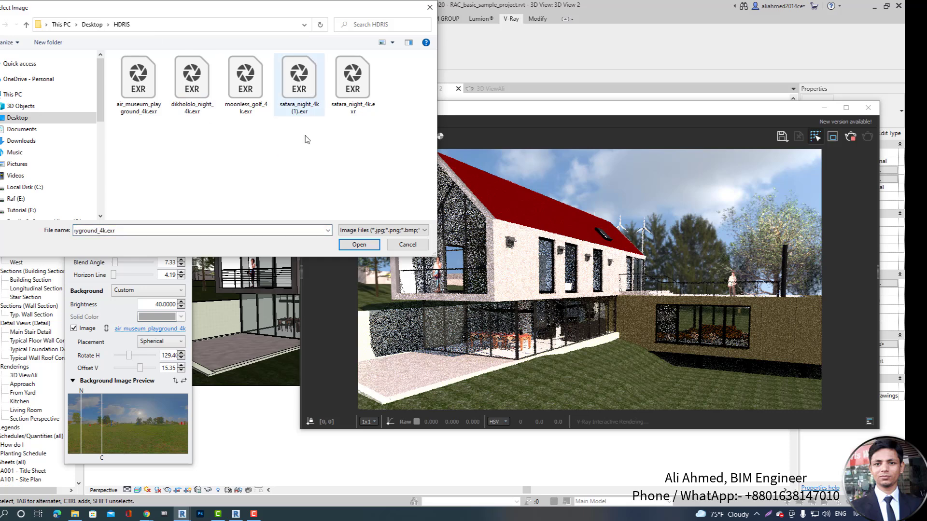
left_click(354, 83)
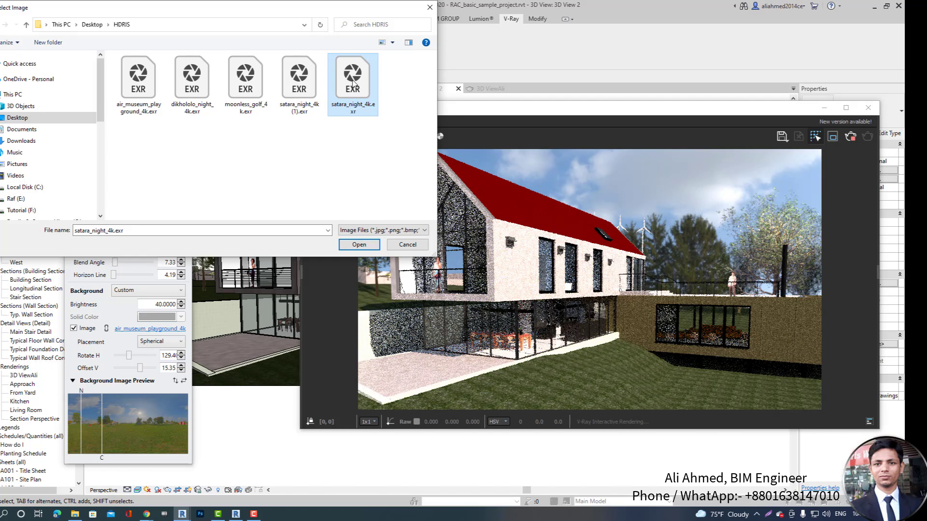
double_click(353, 83)
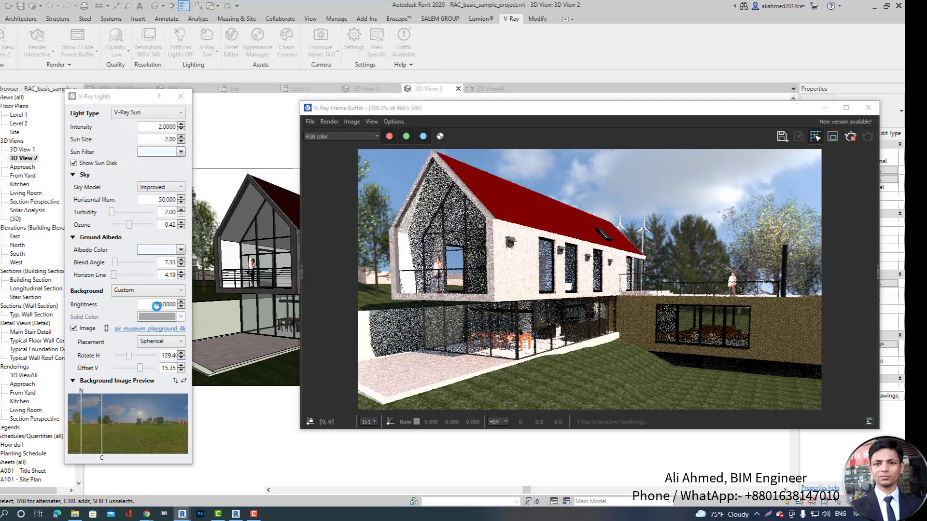
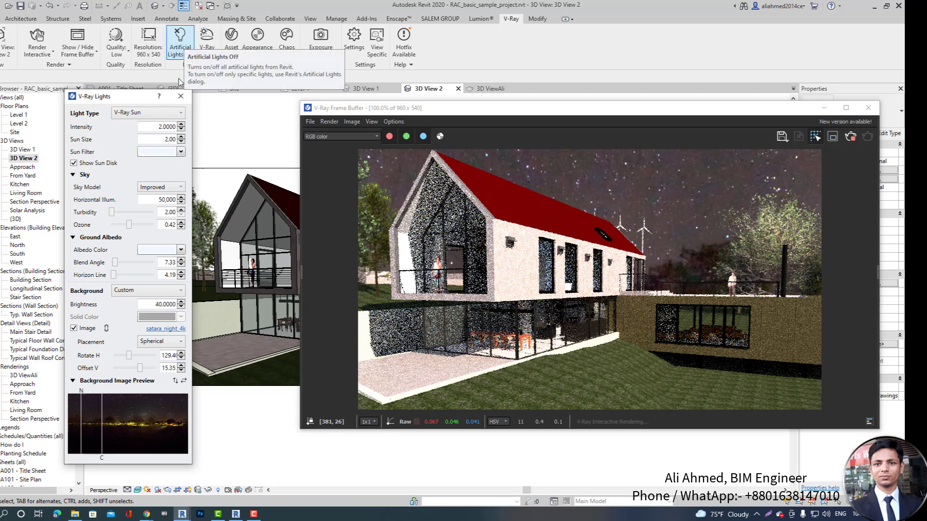
- Turn on the artificial lights and set the background image back to air_museum_playground_4k.exr
left_click(183, 48)
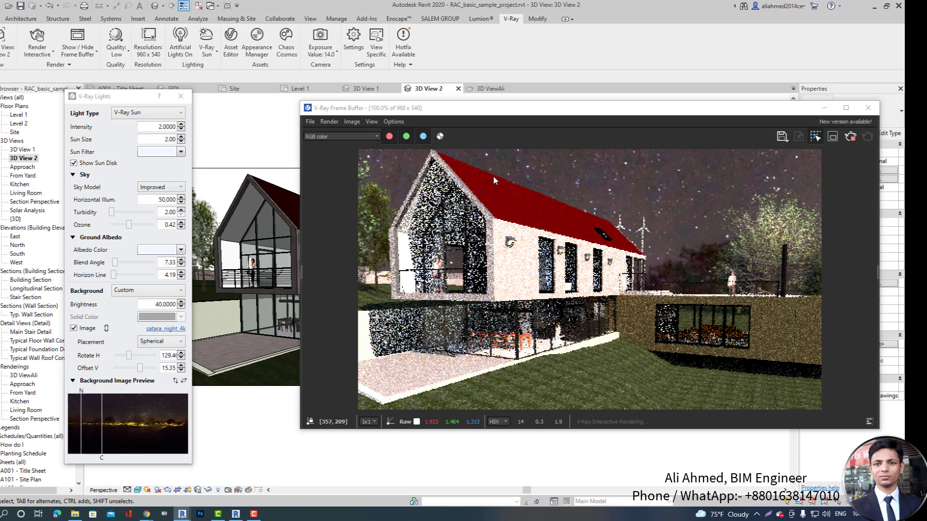
left_click(231, 39)
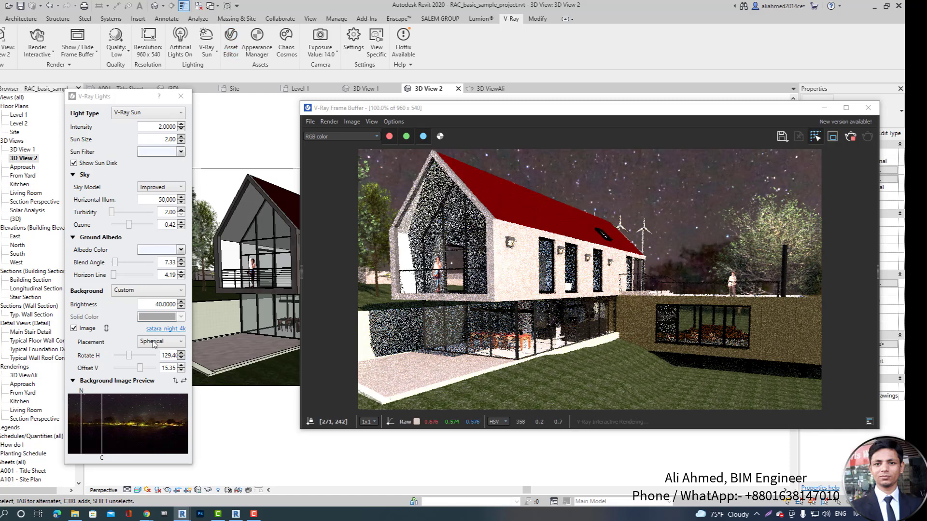
left_click(176, 332)
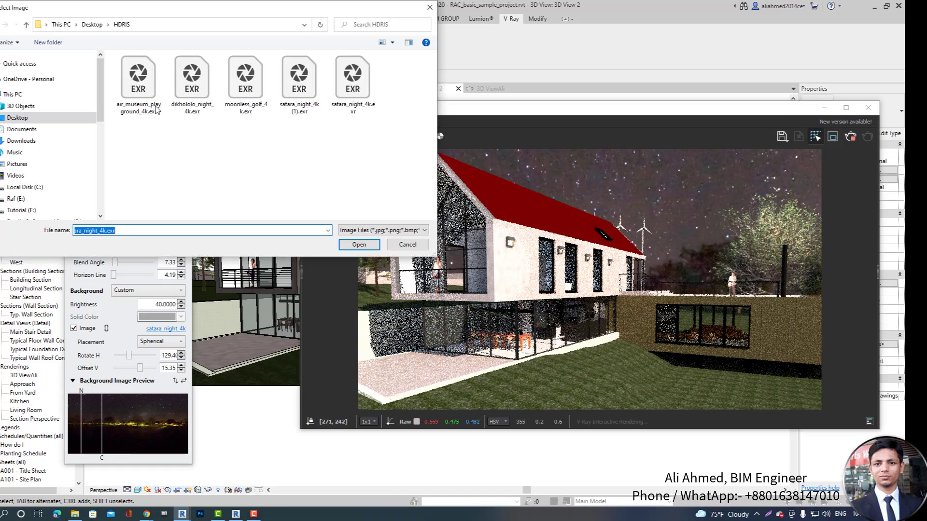
double_click(138, 80)
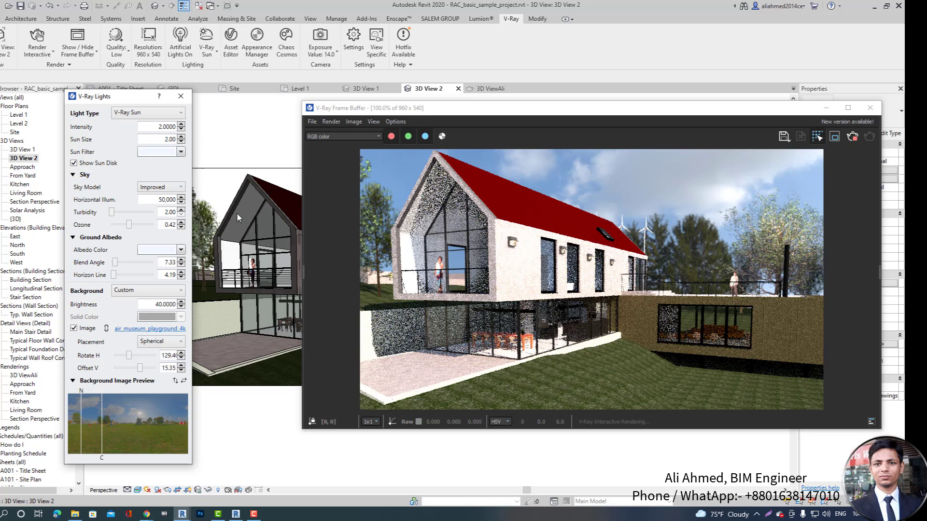
- Try flipping the background image horizontally and vertically, and return it to its original orientation
left_click(179, 382)
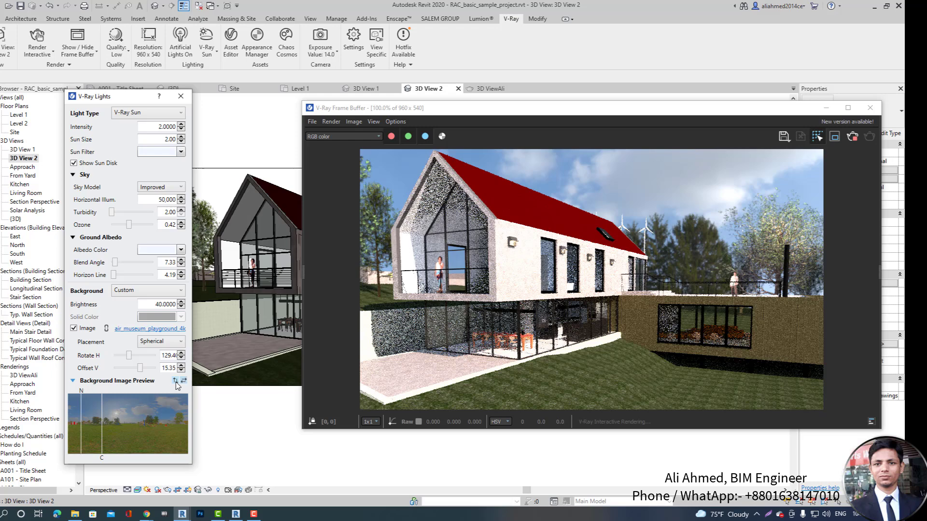
left_click(175, 381)
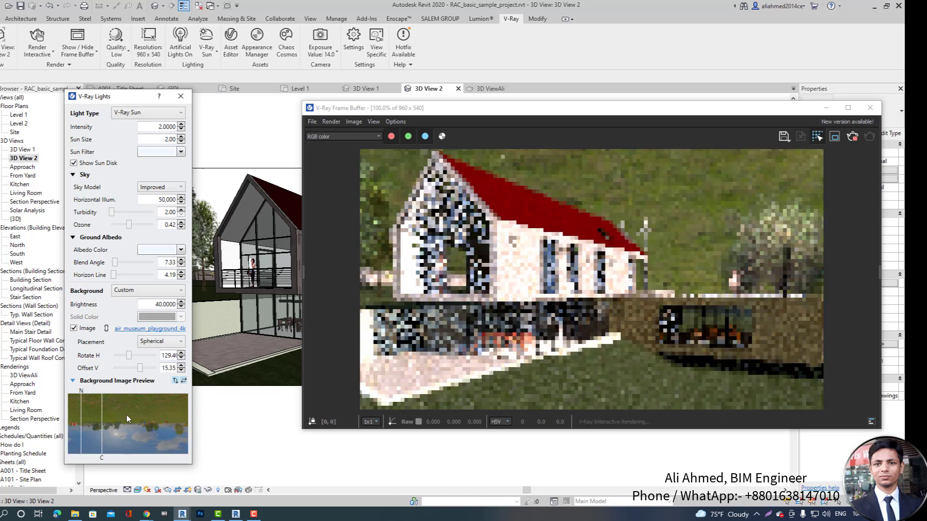
left_click(184, 381)
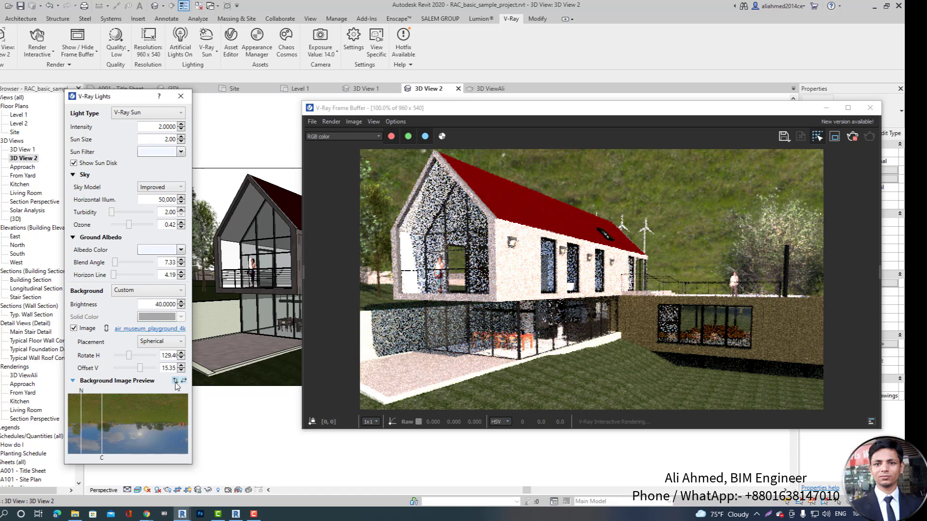
left_click(175, 380)
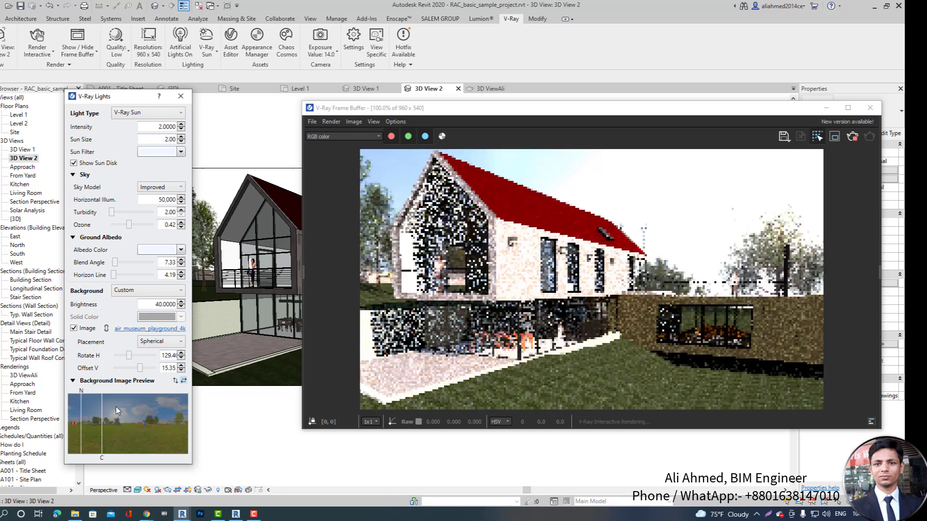
left_click(183, 382)
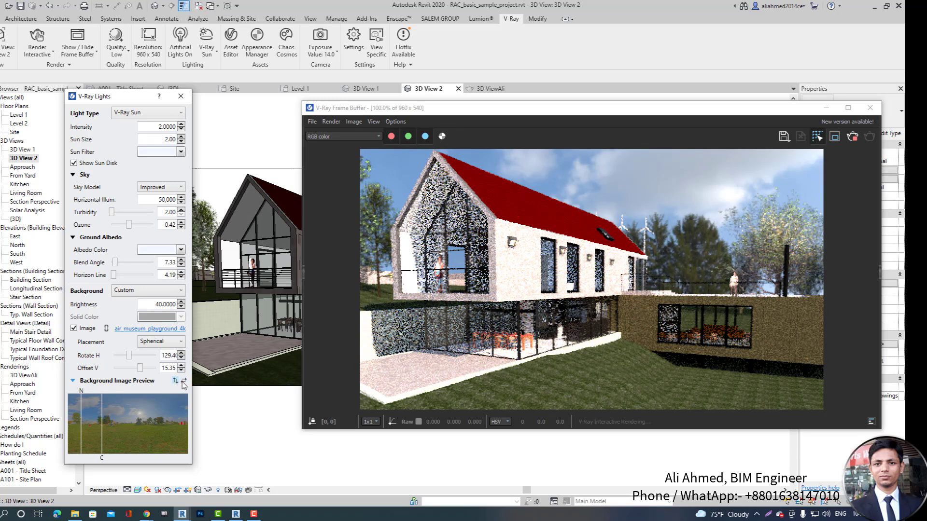
left_click(175, 381)
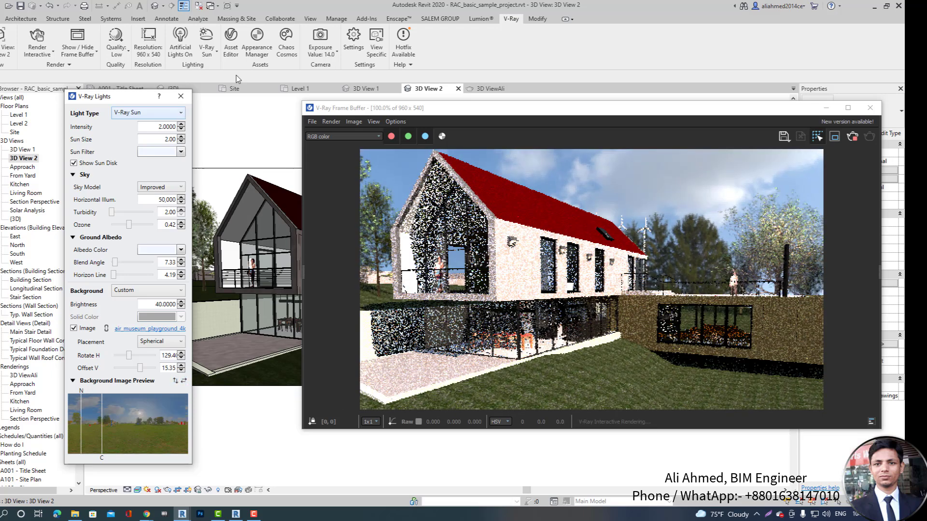
- Change the V-Ray light type from V-Ray Sun to Dome Light
left_click(215, 59)
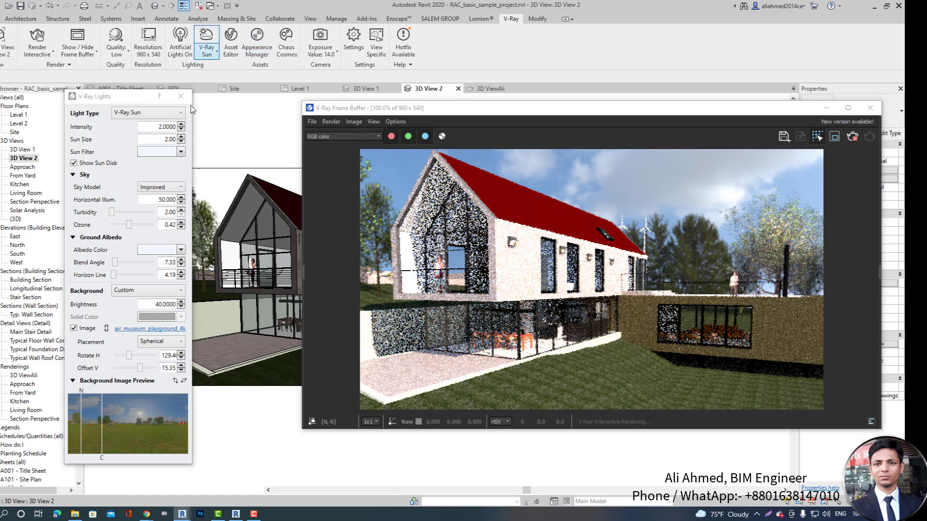
left_click(181, 115)
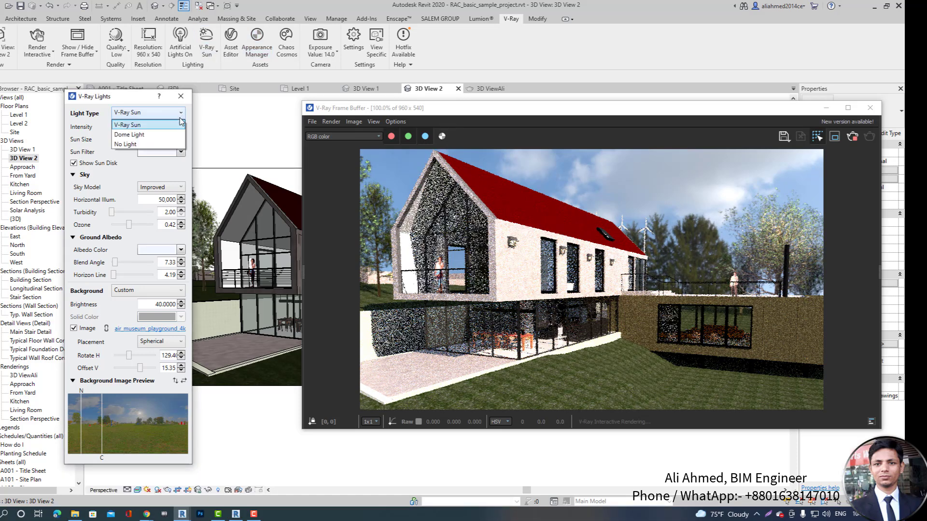
left_click(152, 135)
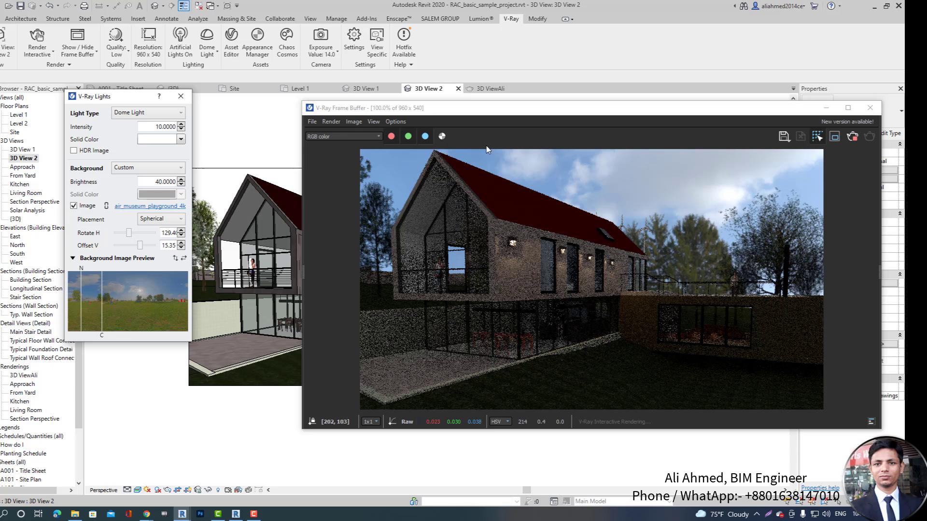
- Move the frame buffer window slightly and set the dome light's intensity to 100, keeping its white solid color
left_click_drag(473, 113, 464, 98)
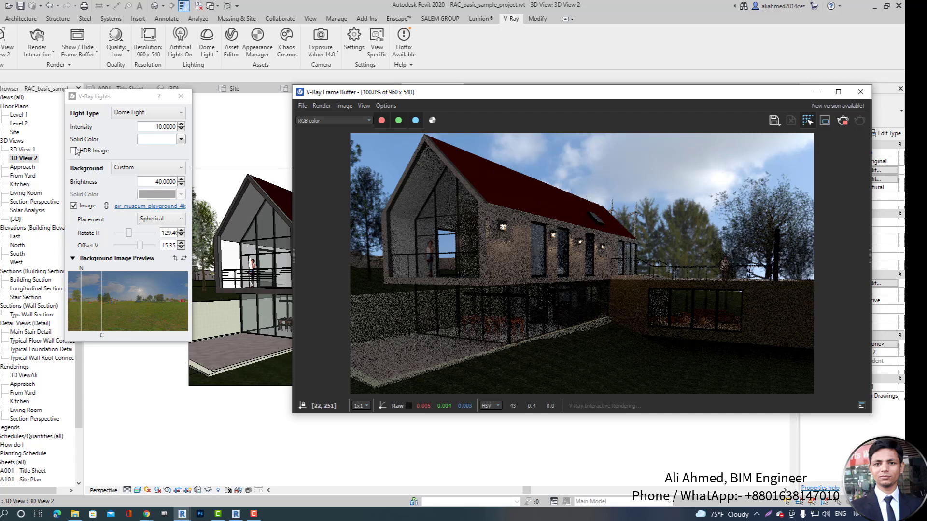
double_click(152, 128)
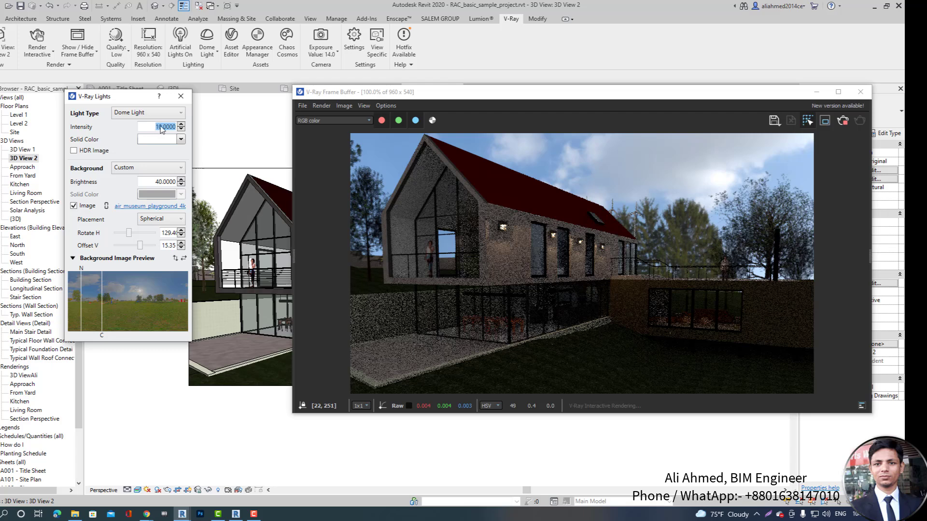
left_click(162, 128)
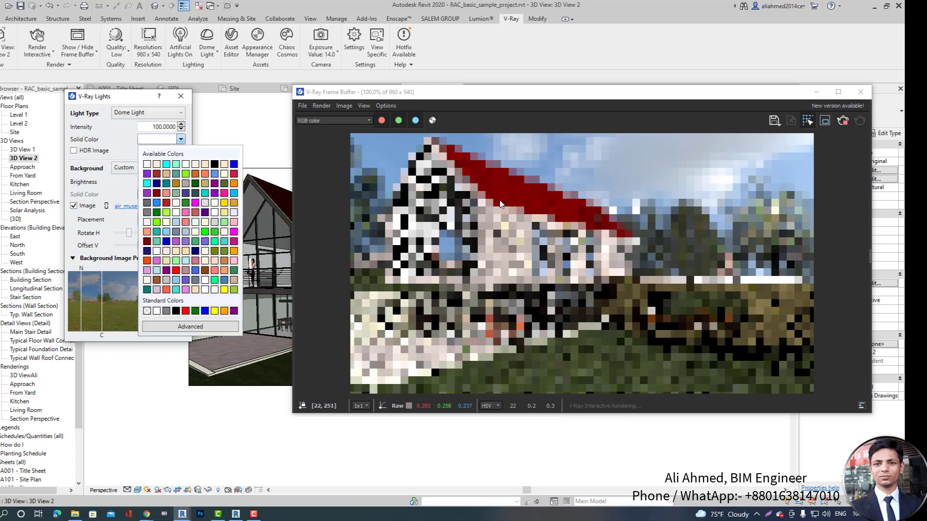
left_click(234, 125)
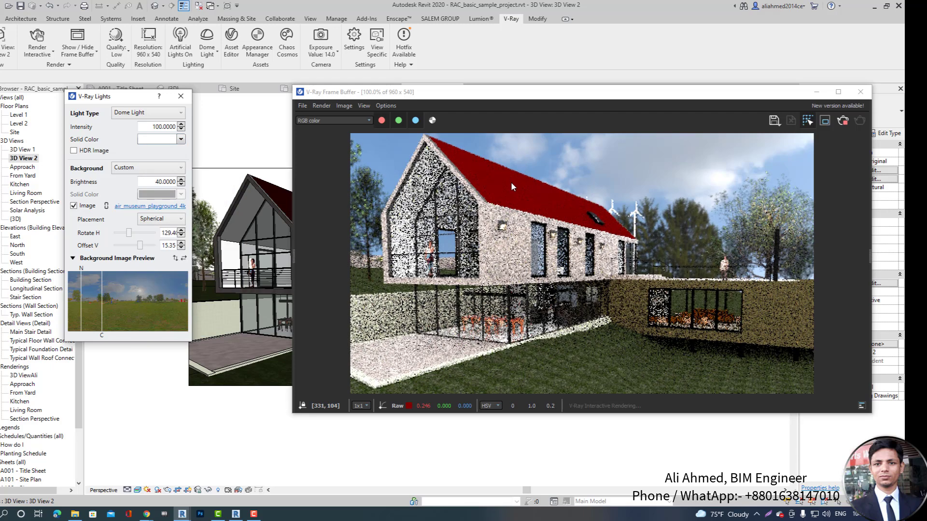
- Try a dome light intensity of 1000 and return it to 100
left_click(168, 139)
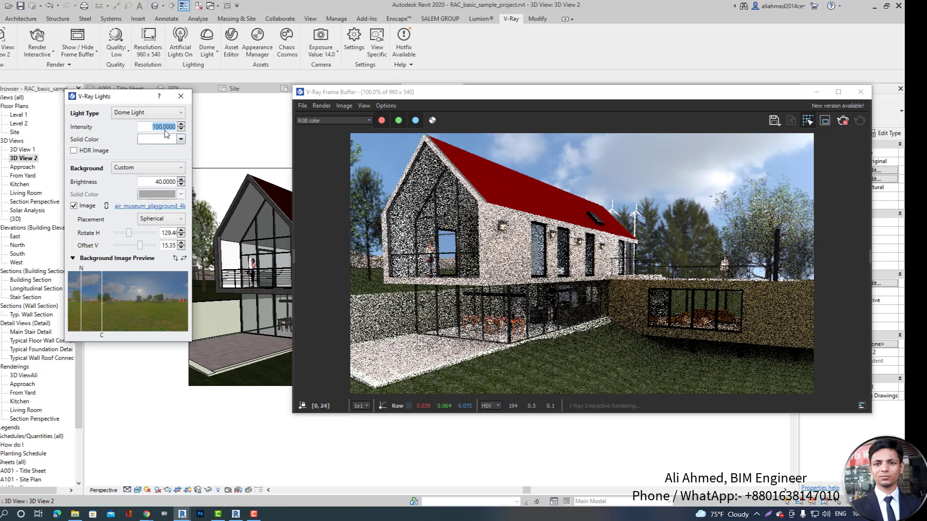
left_click(161, 125)
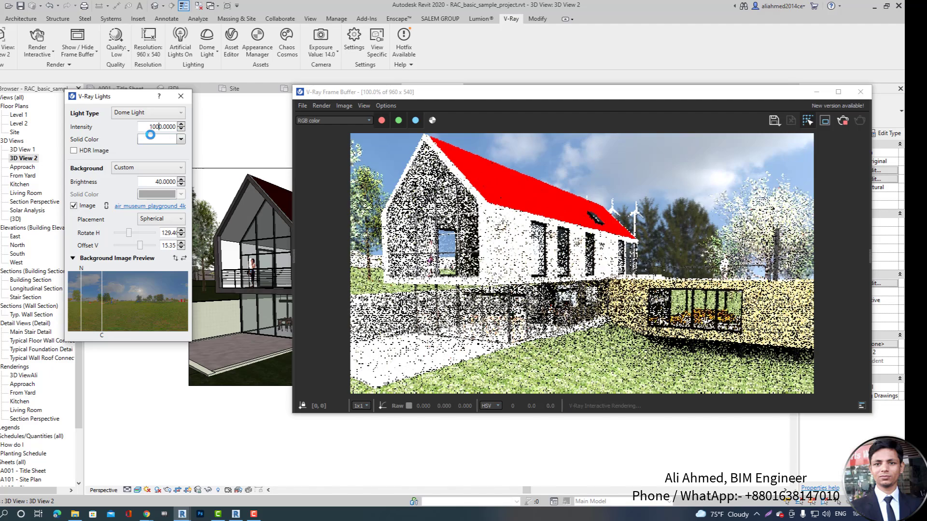
key("BackSpace")
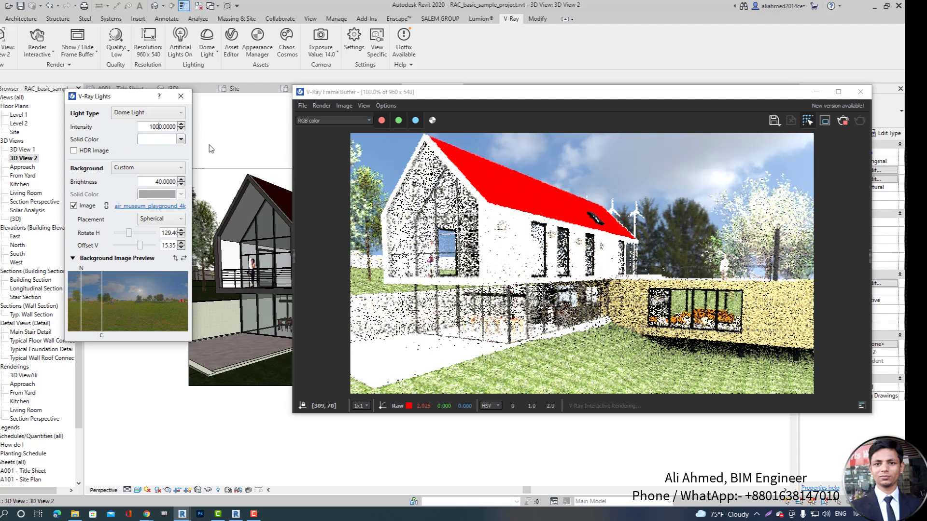
key("Return")
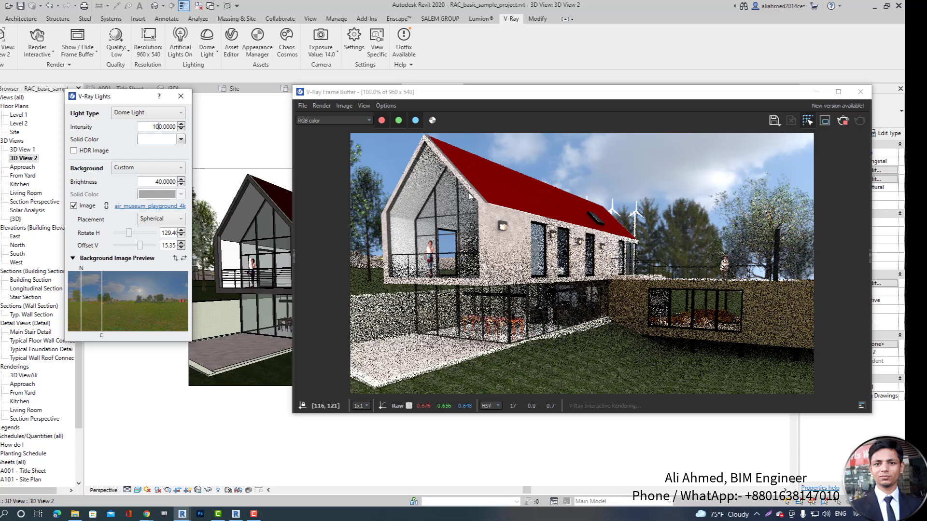
- Try lighting the dome with the Sea Rocks 1 HDR image, using Rotate H 83.49 and Offset V 32.09
left_click(74, 150)
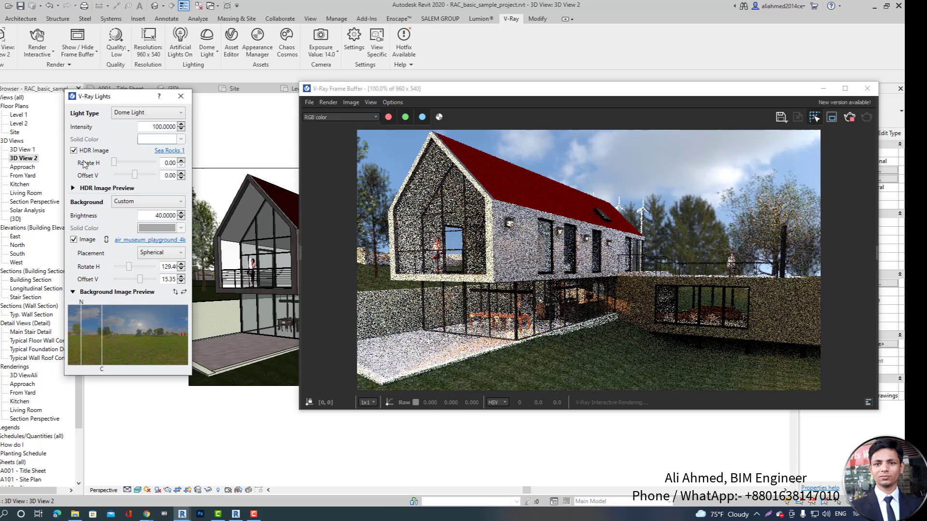
left_click(73, 151)
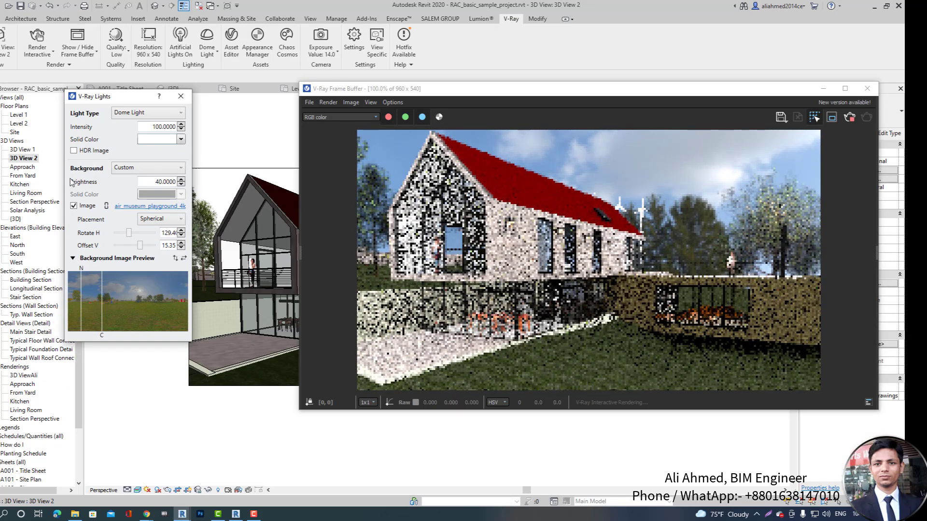
left_click(73, 151)
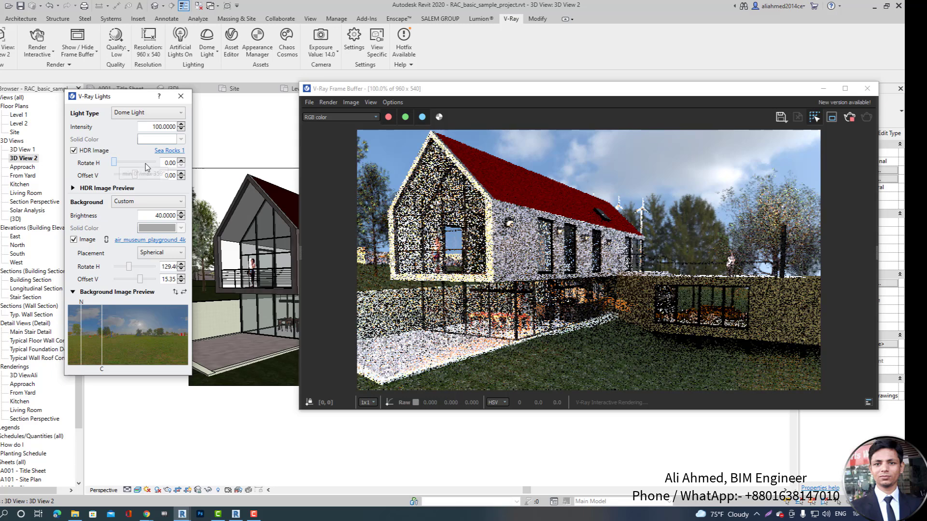
left_click_drag(145, 164, 126, 164)
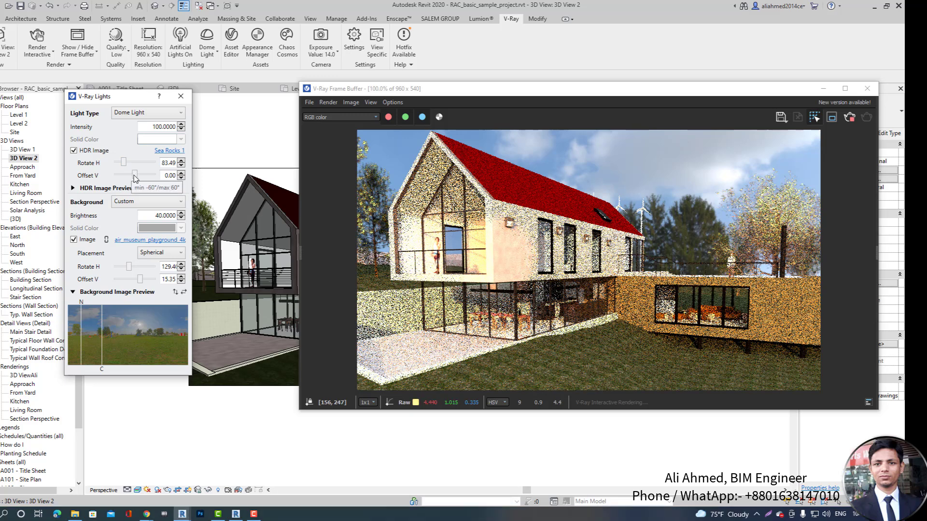
left_click_drag(134, 175, 126, 180)
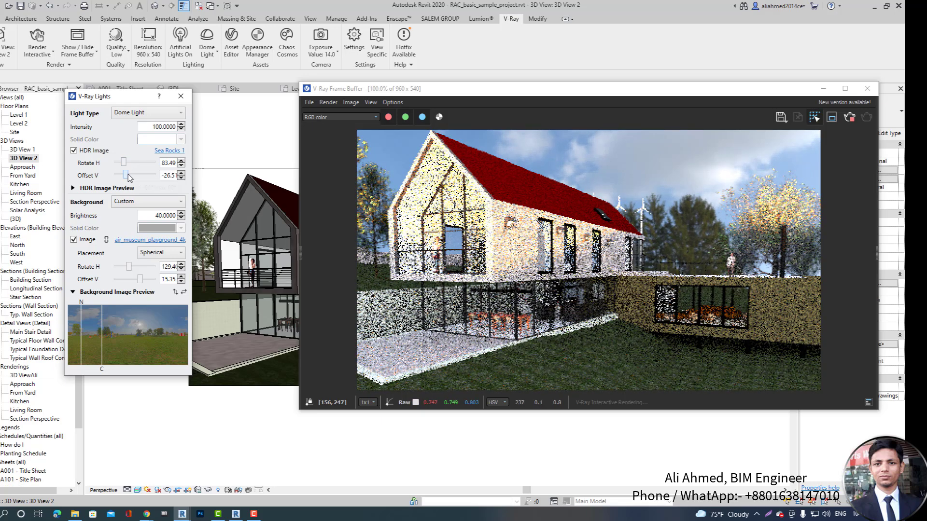
left_click_drag(128, 178, 147, 177)
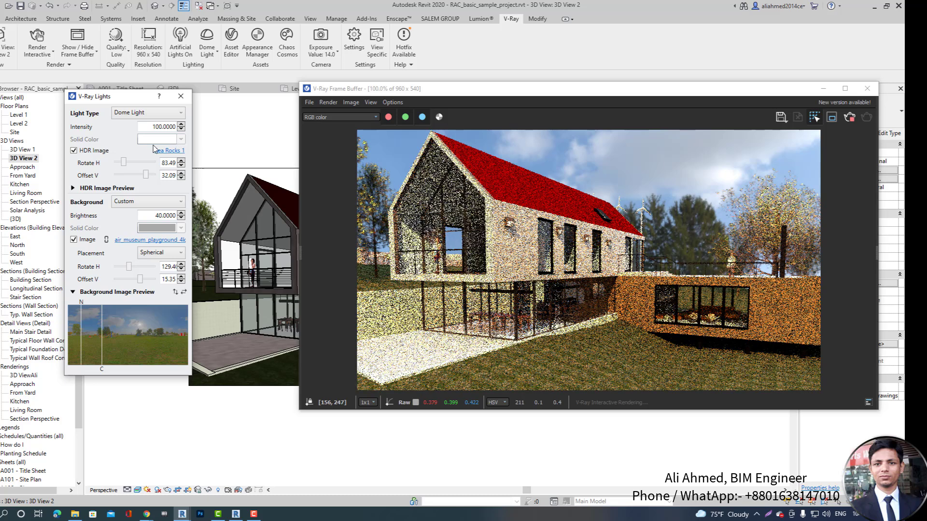
- Turn off the dome light's HDR image and try a light peach solid color
left_click(74, 151)
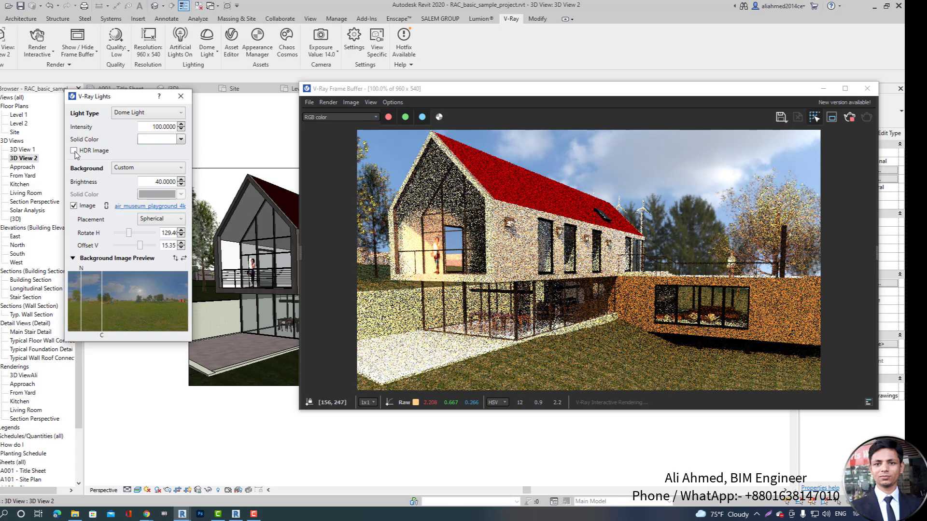
left_click(181, 139)
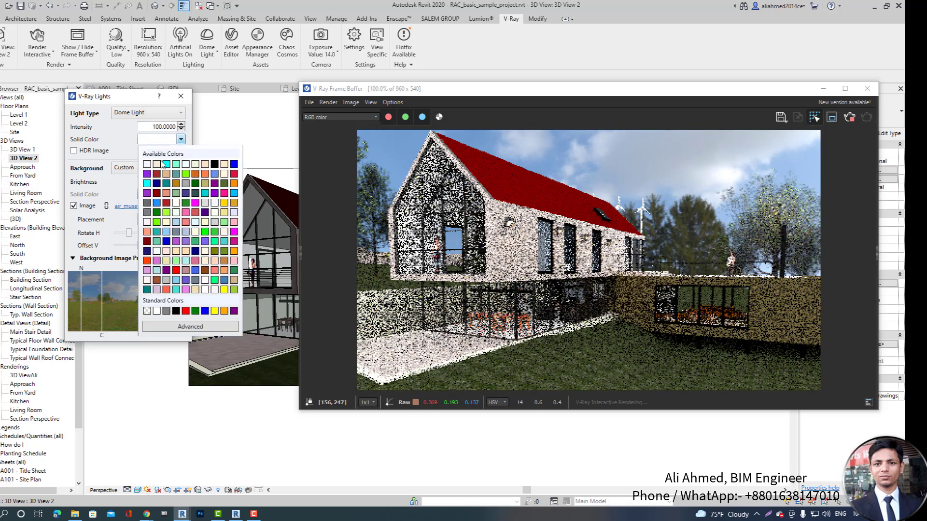
left_click(205, 165)
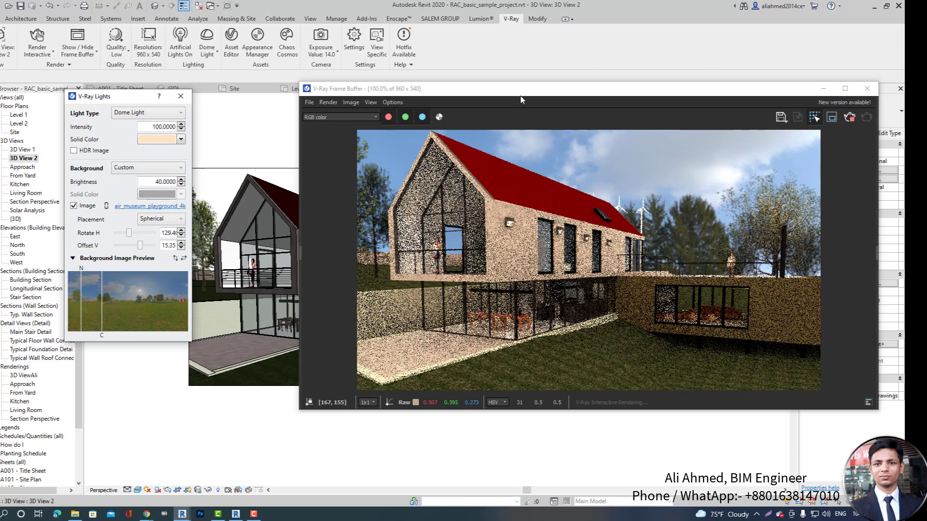
- Open Chaos Cosmos and look through the Day, Evening and Studio categories of its HDRIs
left_click_drag(511, 92, 528, 91)
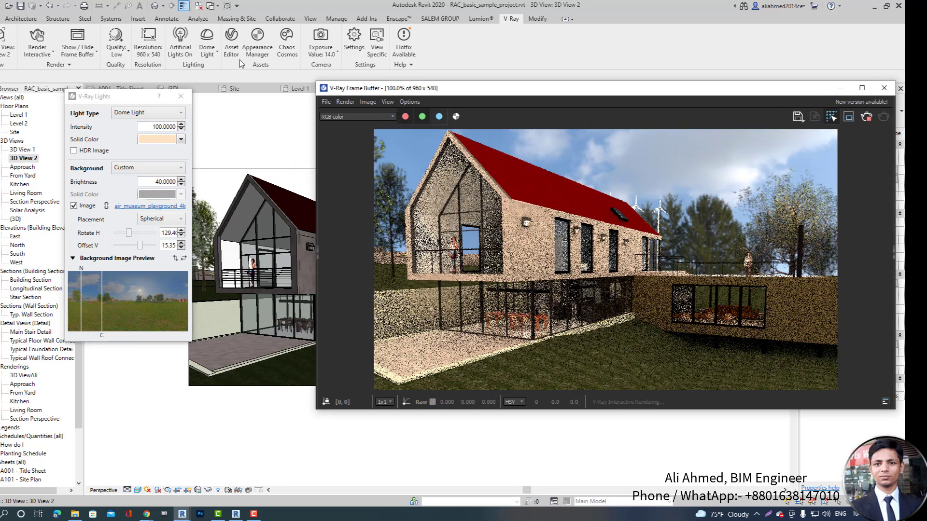
left_click(286, 46)
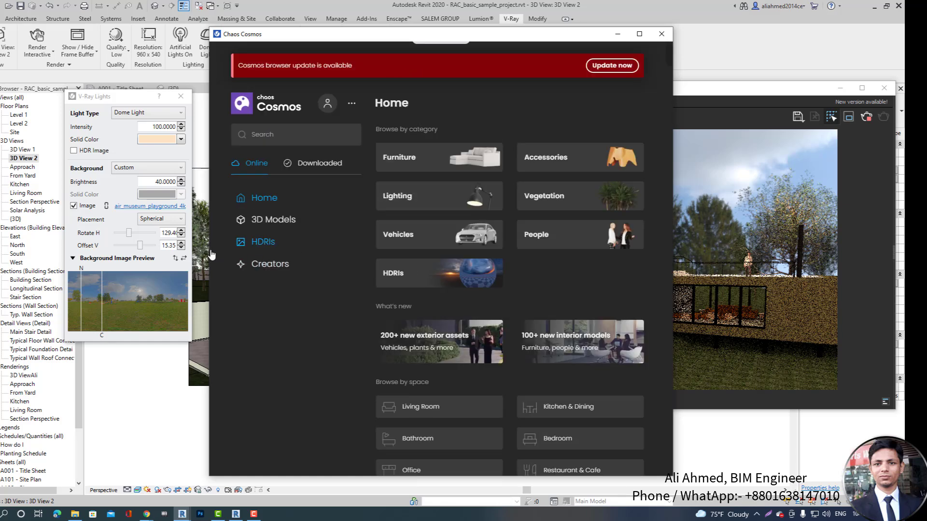
left_click(264, 242)
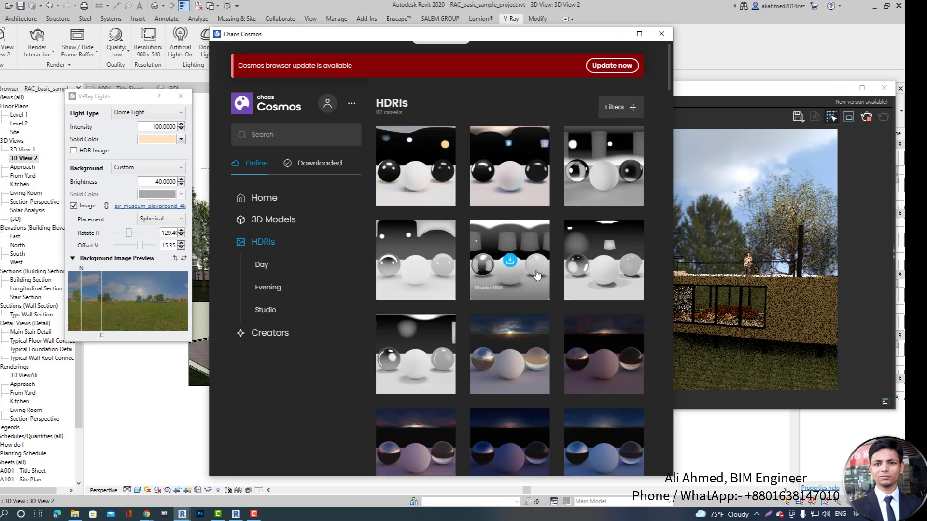
scroll(540, 270, "down", 5)
scroll(536, 283, "down", 3)
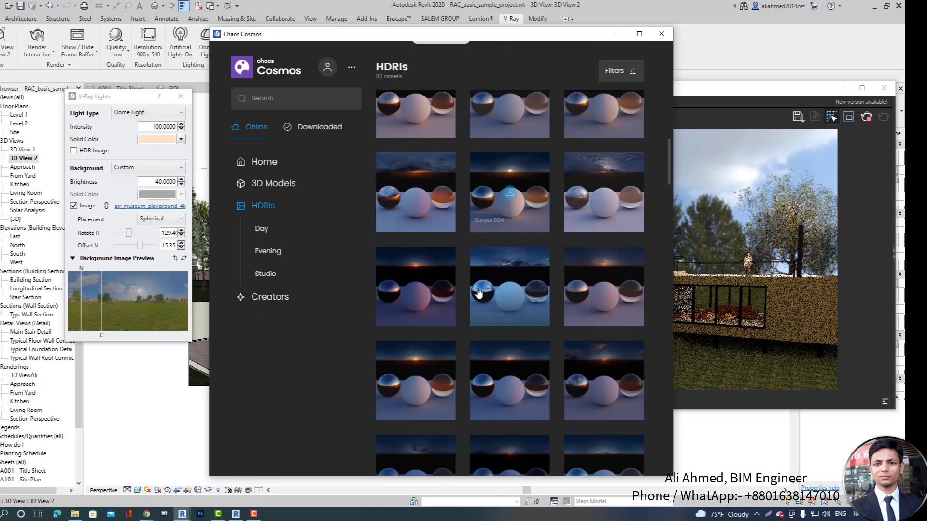
scroll(471, 282, "down", 3)
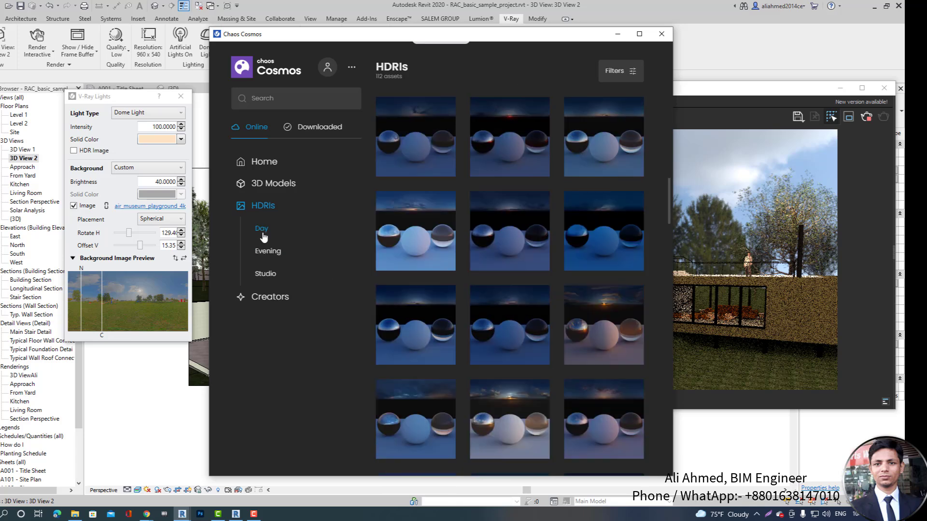
left_click(262, 230)
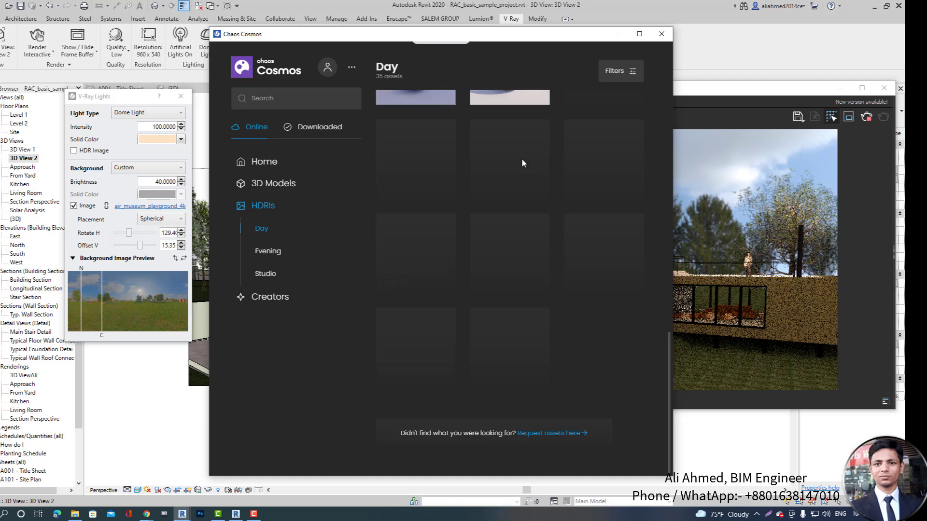
left_click(273, 252)
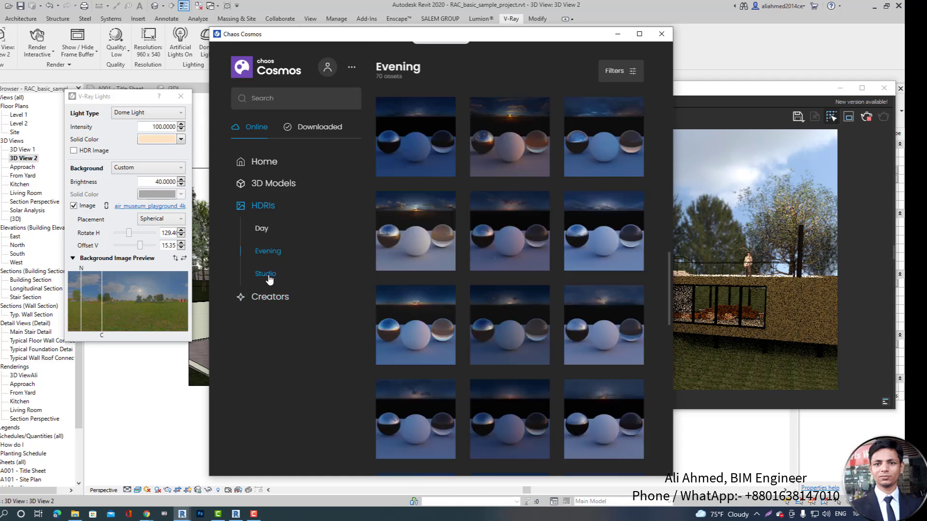
left_click(269, 276)
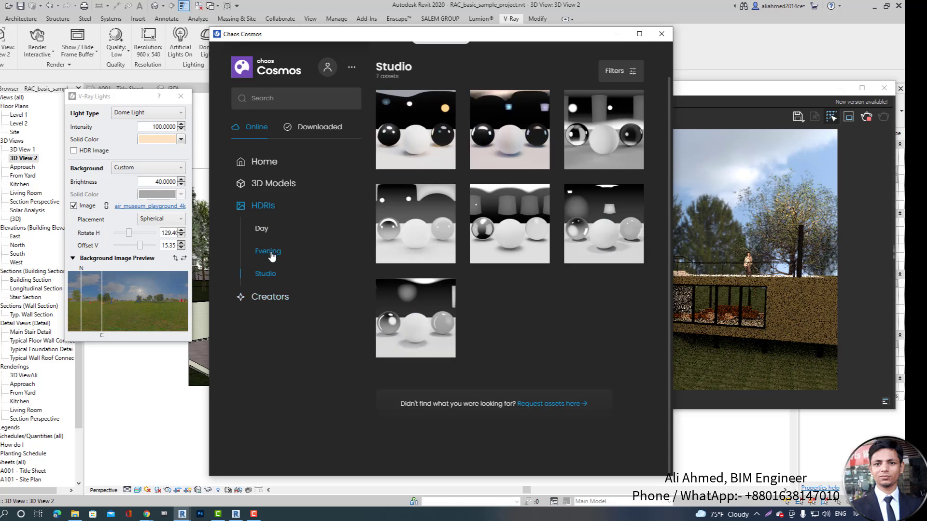
left_click(271, 253)
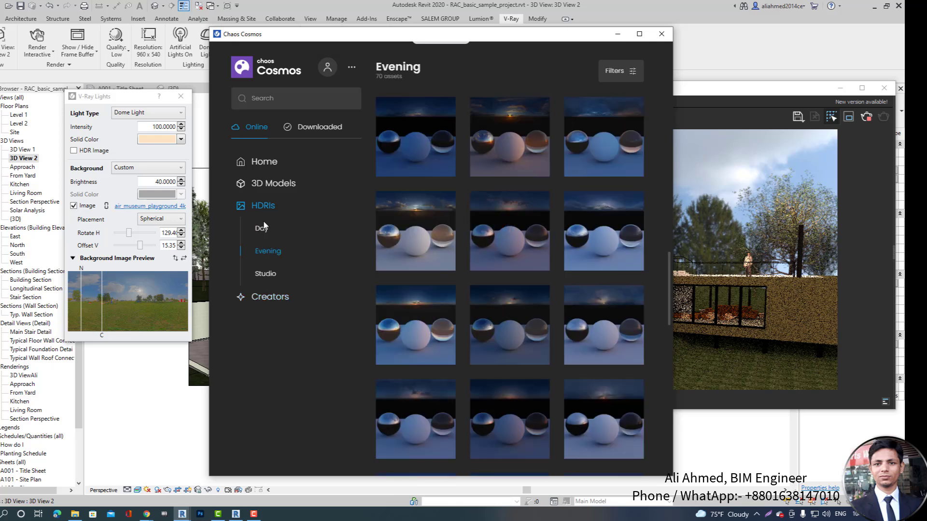
left_click(261, 229)
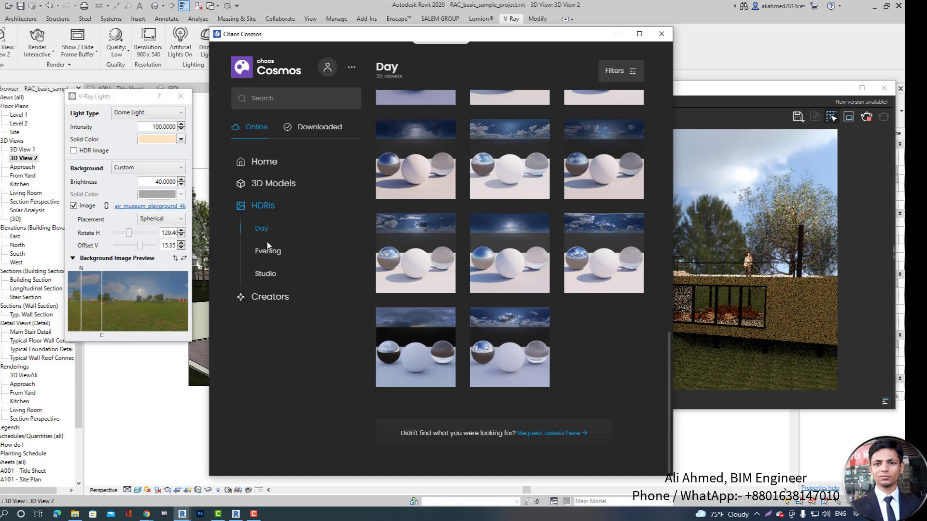
- Import the downloaded NoEmotion HDRI Sun 001 as the dome light's HDR image, then clear the asset browser and frame buffer out of the way
mouse_move(505, 184)
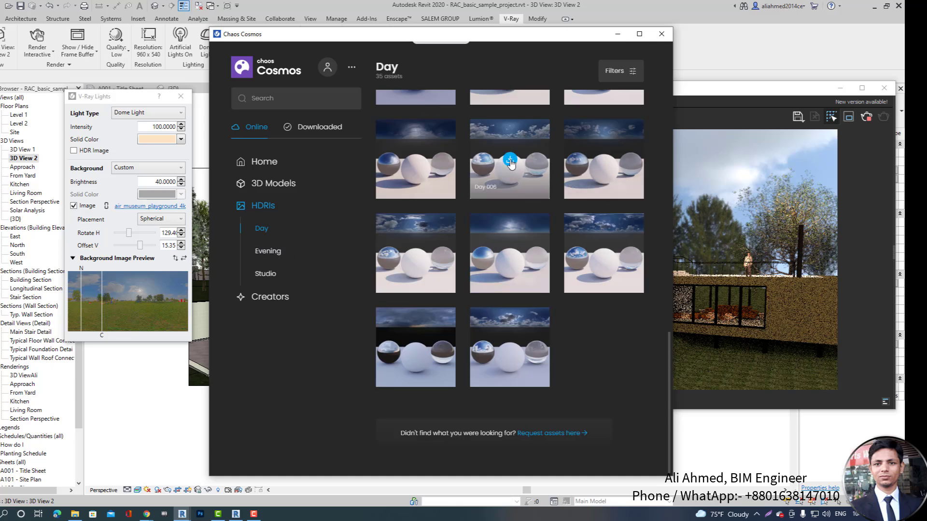
left_click(510, 160)
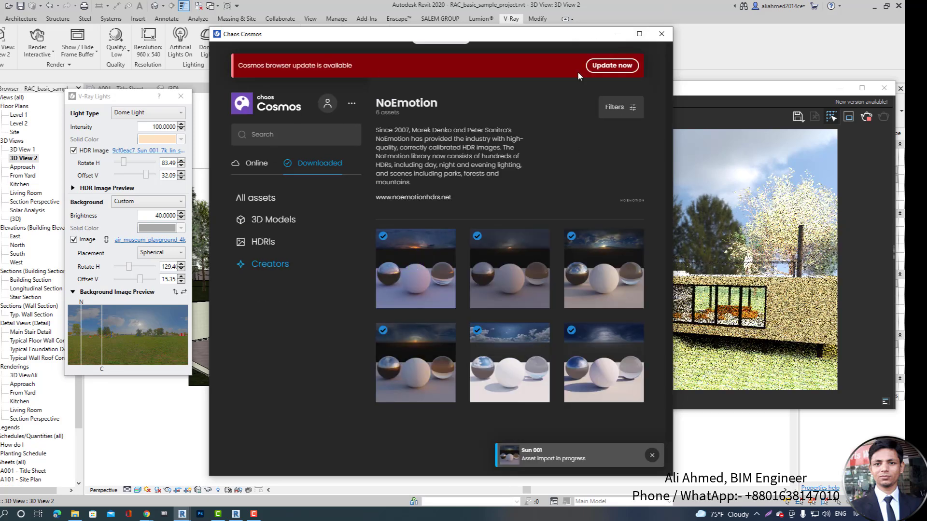
left_click(619, 35)
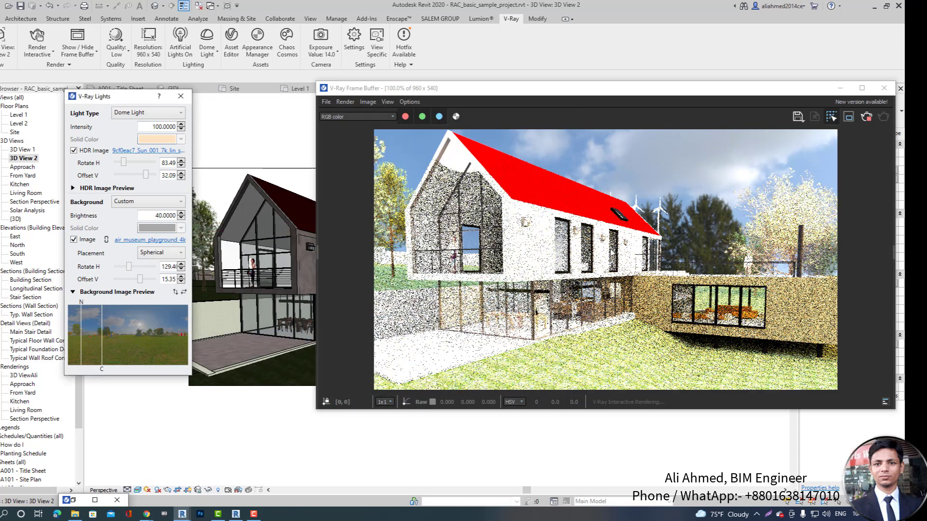
left_click(244, 156)
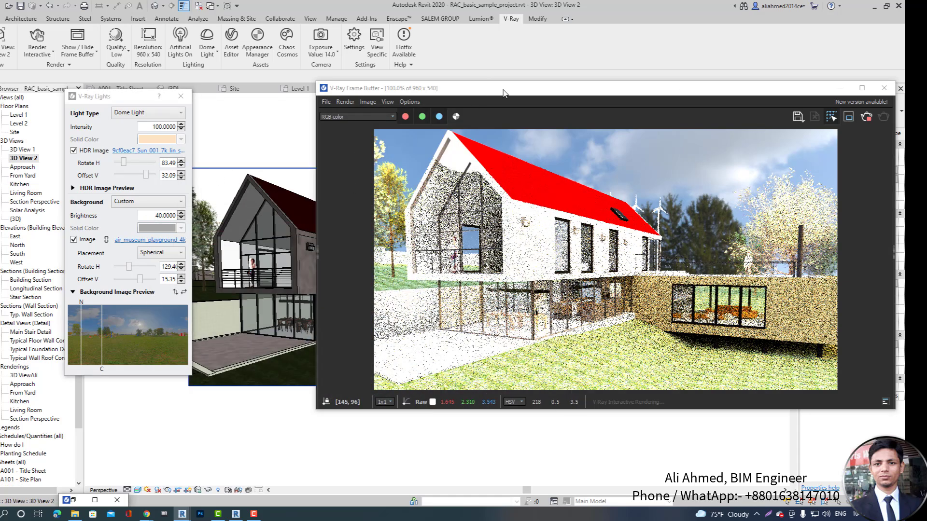
left_click_drag(498, 94, 515, 91)
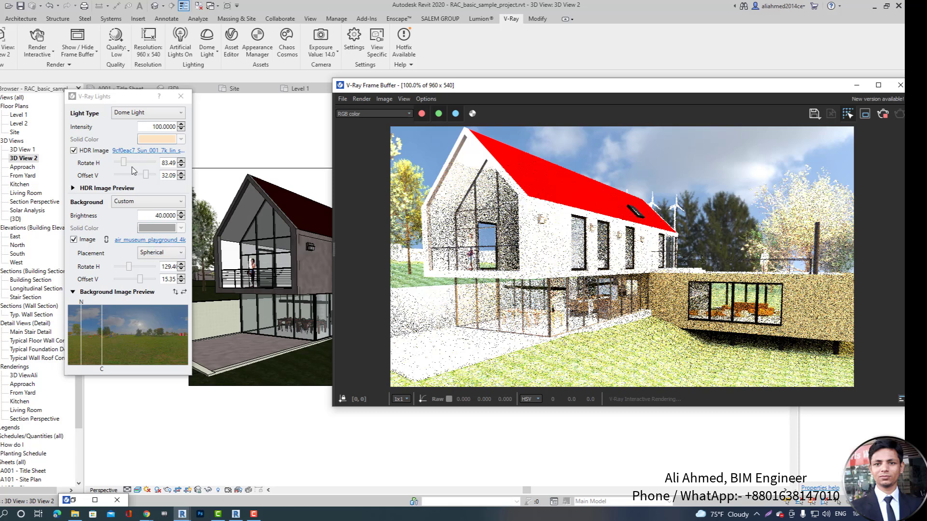
- Set the dome HDR image to Rotate H 0 and Offset V -15.35, and the background image to Rotate H 164.98 and Offset V 9.77
left_click_drag(144, 175, 130, 174)
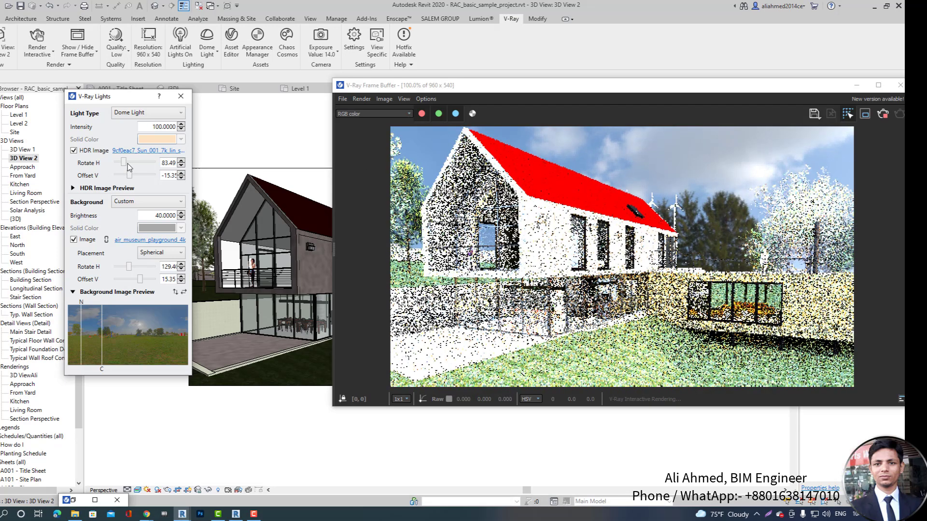
left_click_drag(128, 164, 114, 164)
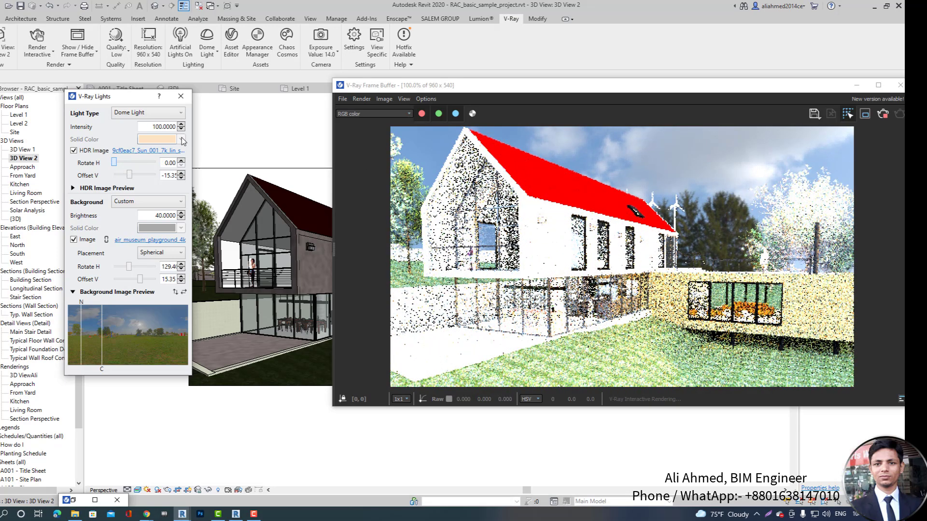
left_click_drag(129, 267, 135, 266)
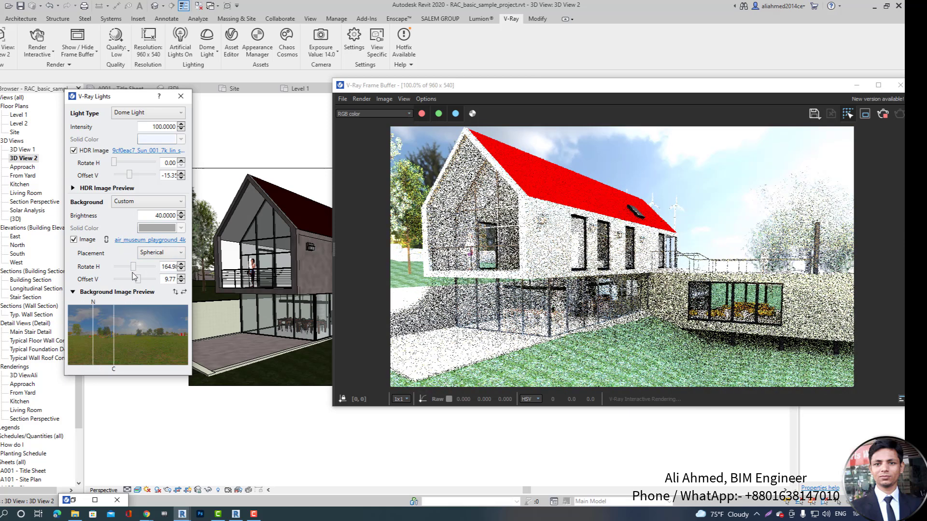
- Turn off the background image and set the dome light's HDR image to Rotate H 58.44 and Offset V 5.58
left_click(74, 240)
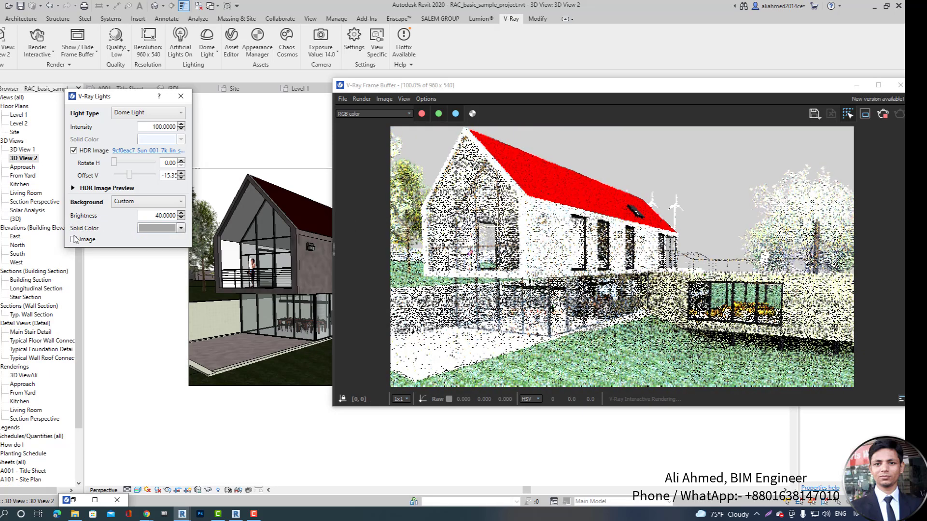
left_click(74, 240)
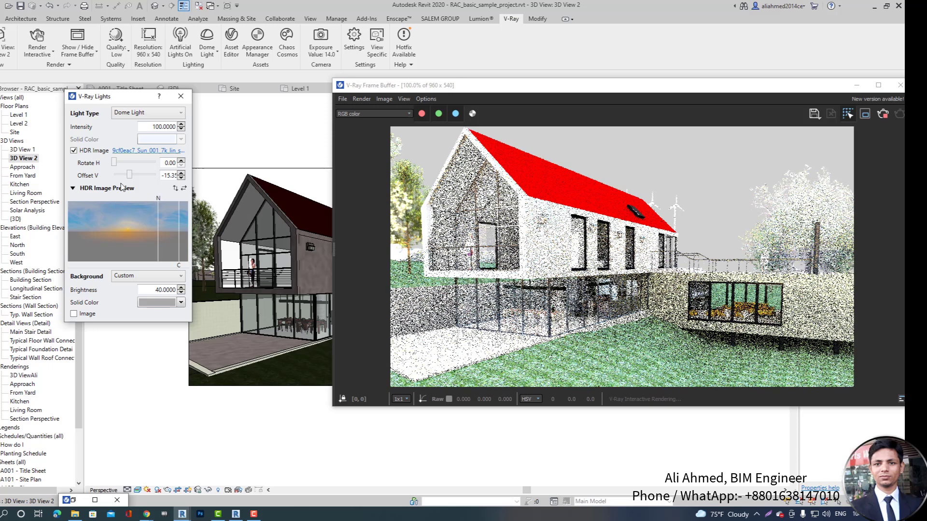
left_click_drag(118, 165, 123, 165)
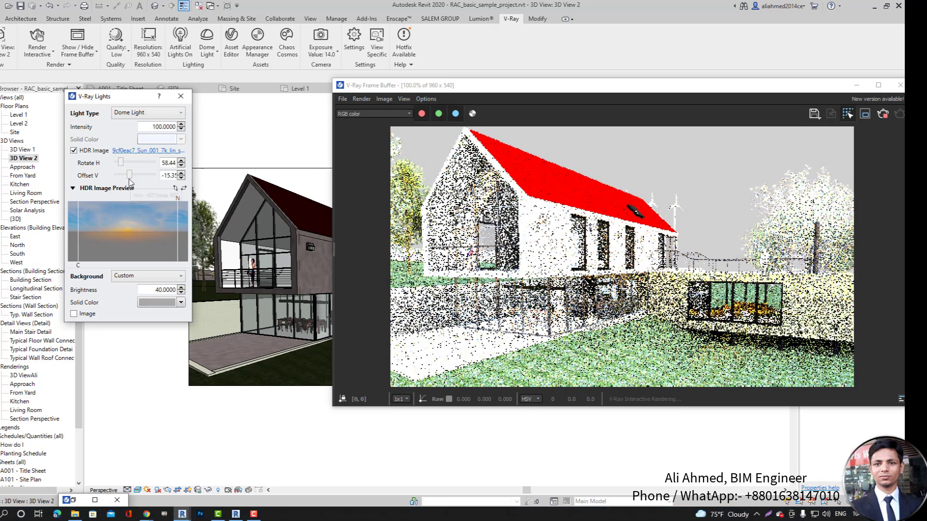
left_click_drag(134, 179, 137, 177)
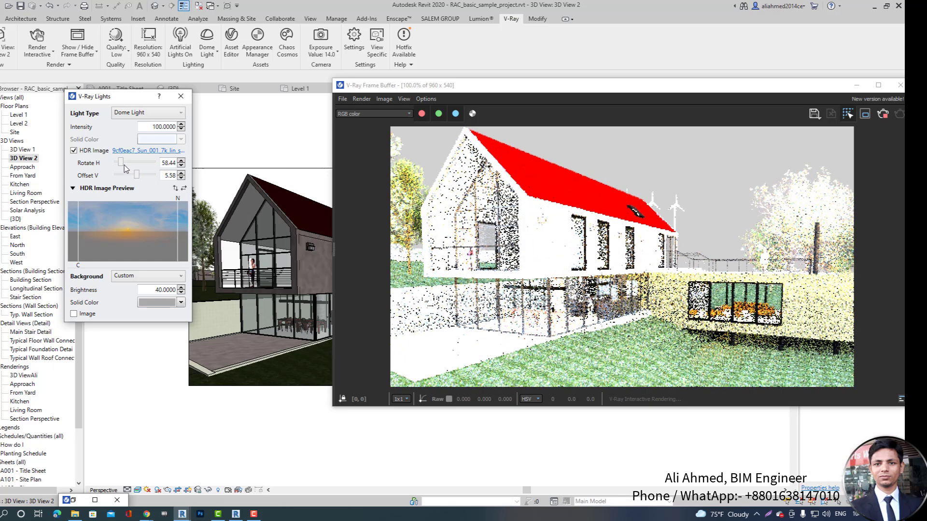
- Turn off the dome light's HDR image, give the light a pale peach solid color and close the light settings
left_click(122, 164)
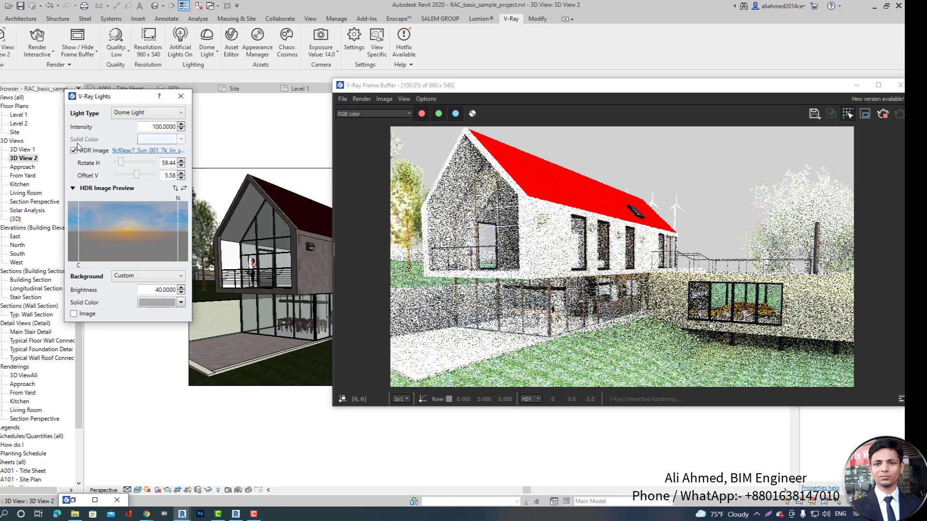
left_click(74, 151)
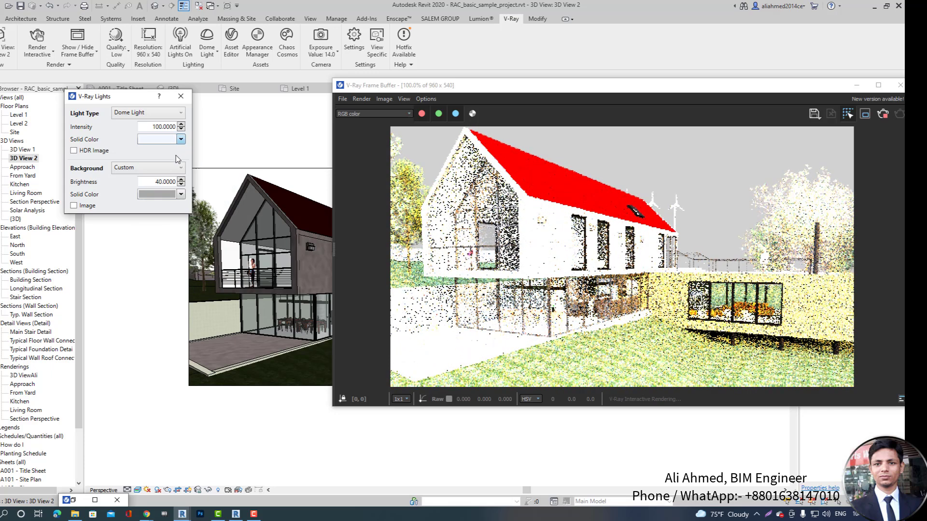
left_click(181, 139)
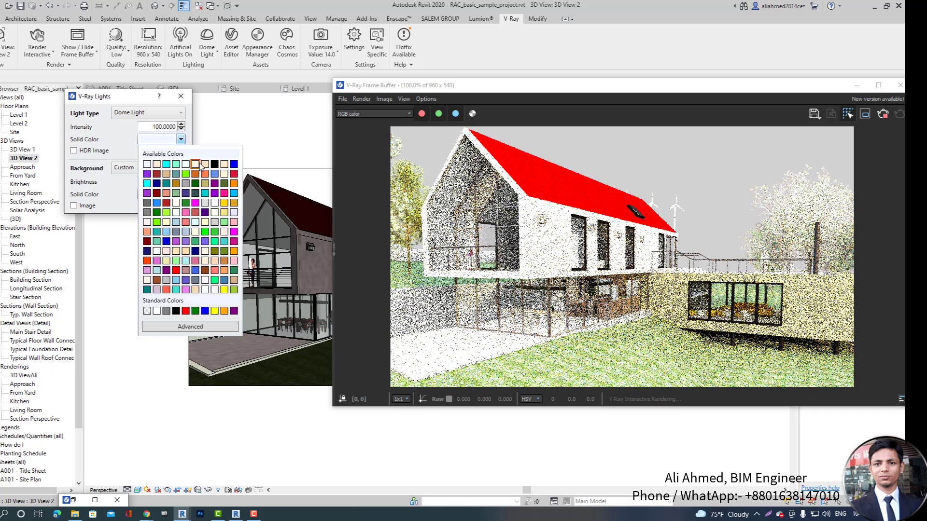
left_click(205, 165)
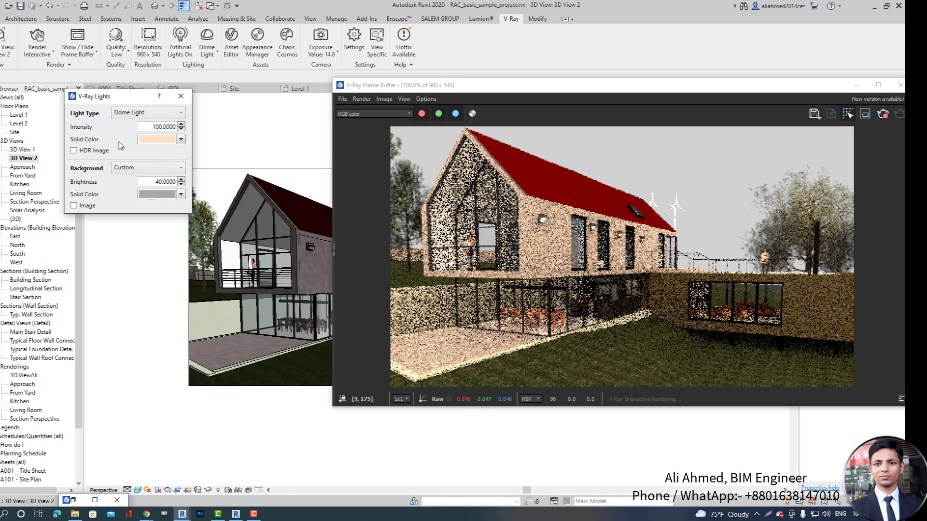
left_click(181, 97)
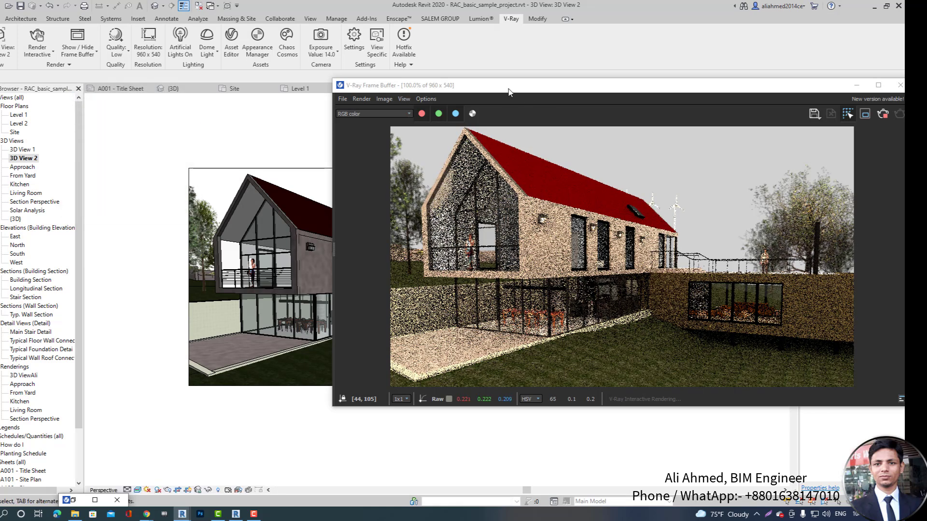
- Open the V-Ray Asset Editor beside the frame buffer and expand its material library
left_click(519, 98)
left_click_drag(519, 96, 530, 102)
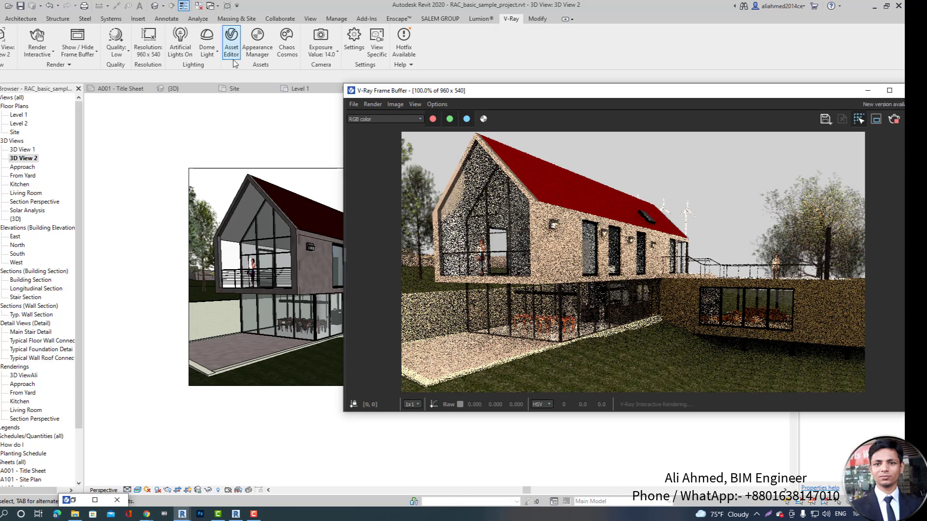
left_click_drag(517, 92, 470, 101)
left_click_drag(563, 104, 684, 111)
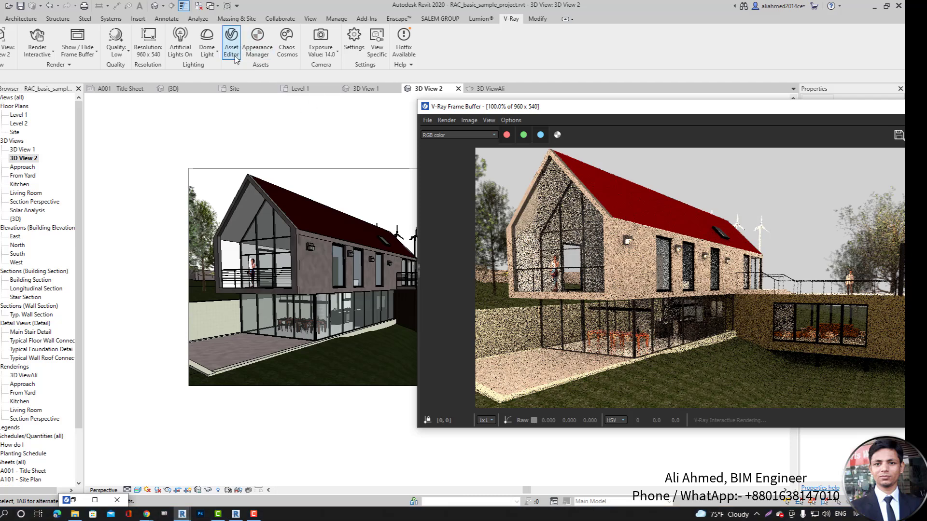
left_click(232, 48)
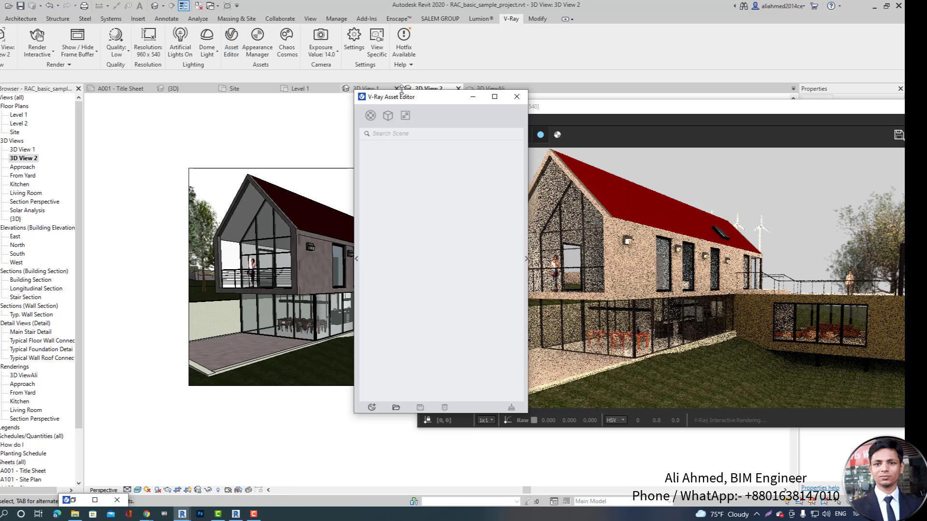
left_click_drag(421, 97, 175, 83)
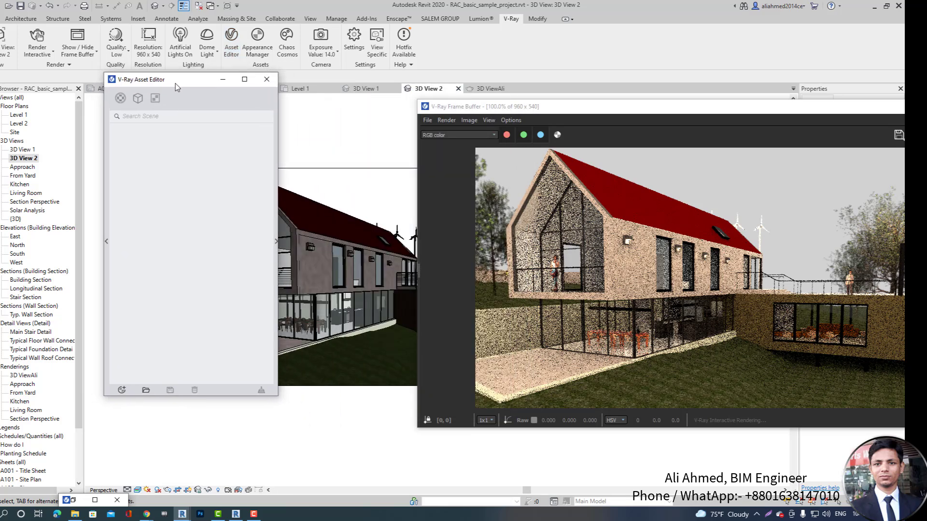
left_click(110, 245)
left_click_drag(167, 85, 295, 100)
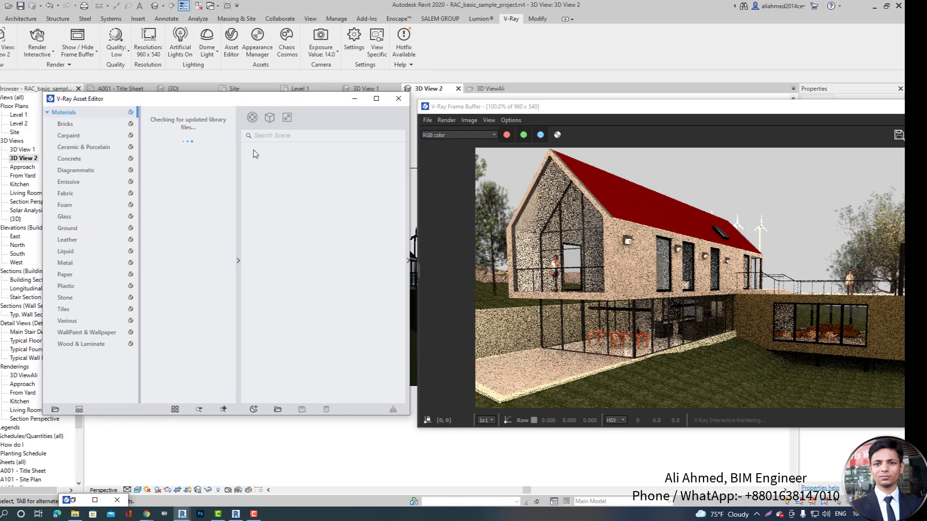
- Browse the material library's categories, including Ground, Liquid, Bricks and Tiles
left_click(63, 140)
left_click(64, 206)
left_click(62, 217)
left_click(89, 228)
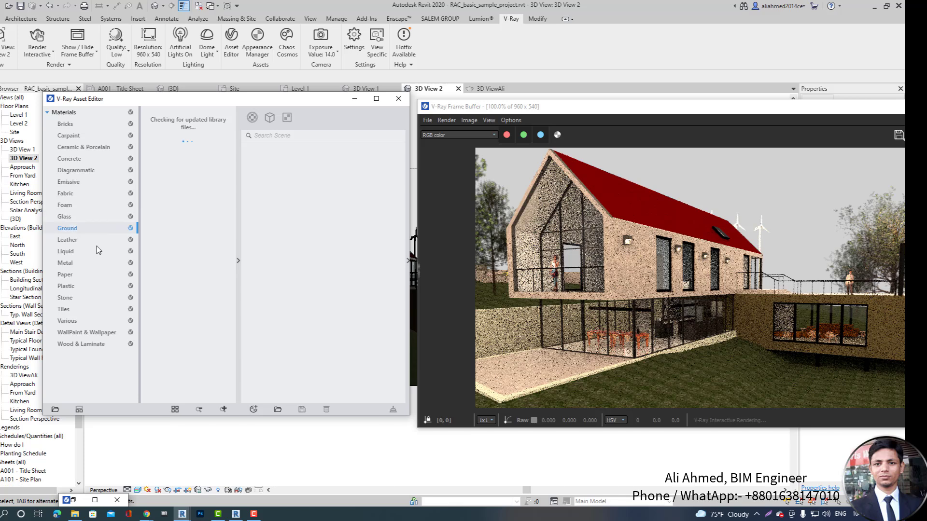
left_click(66, 251)
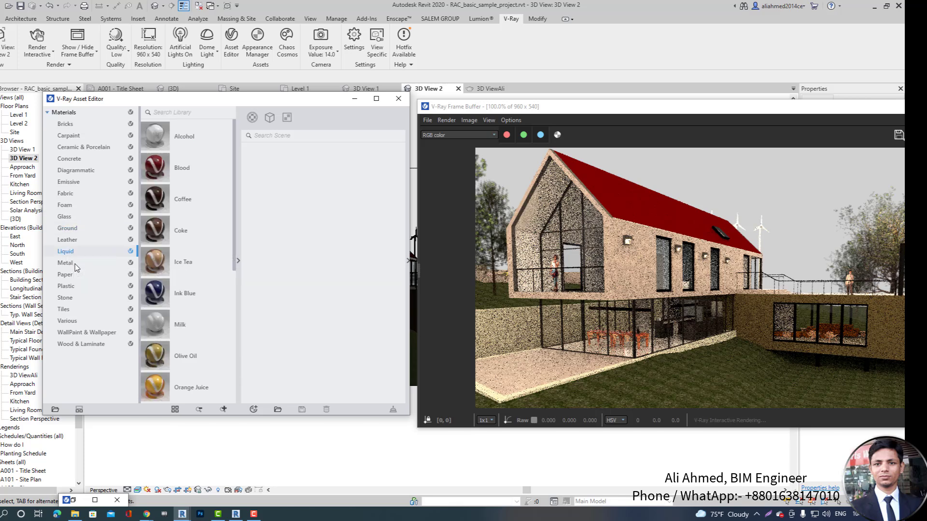
left_click(65, 124)
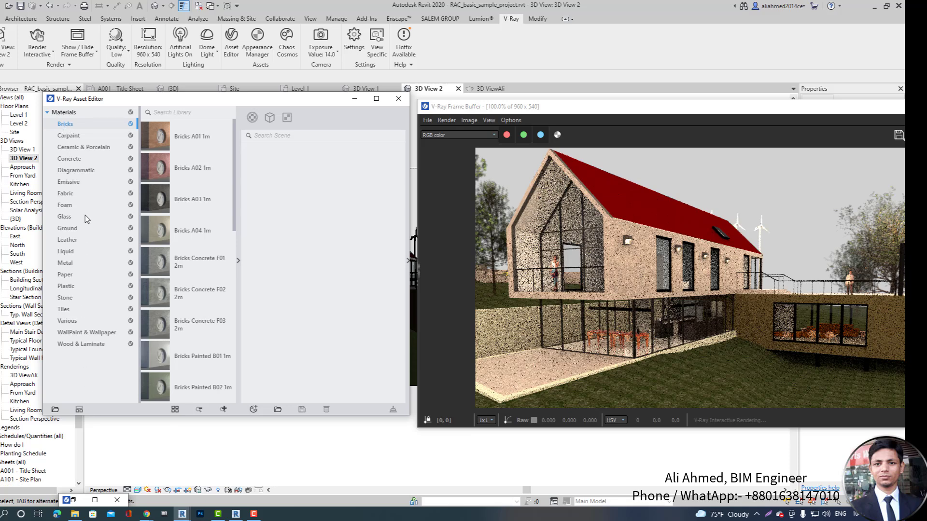
left_click(64, 310)
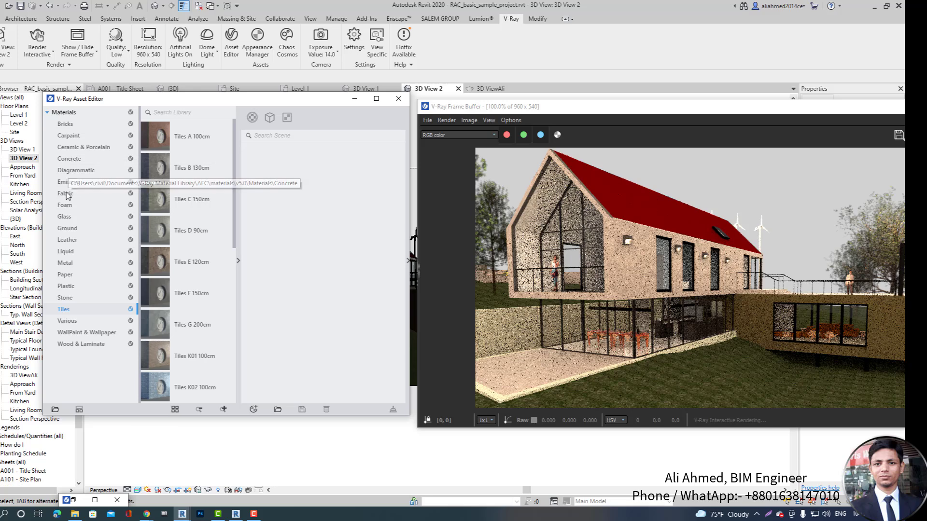
- Add the Bricks A01 1m material from the Bricks category to the scene
left_click(67, 125)
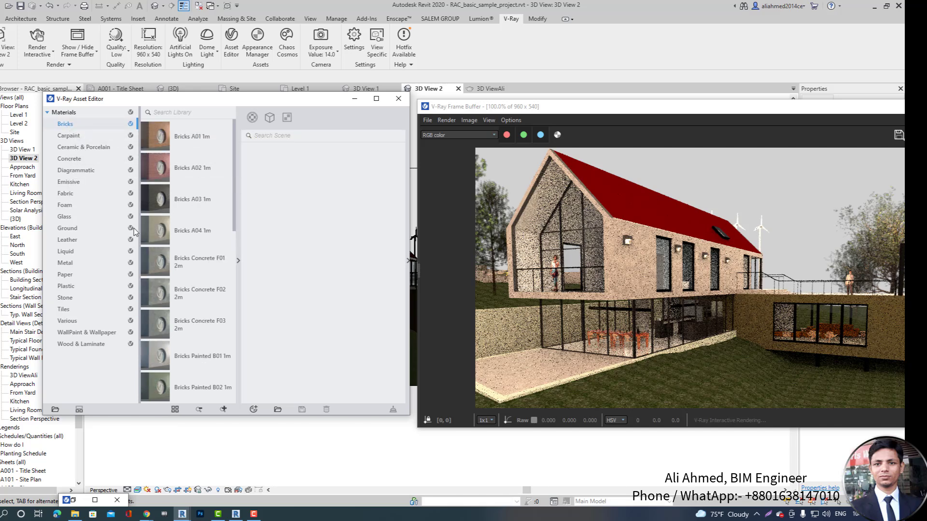
left_click_drag(183, 140, 319, 170)
right_click(191, 139)
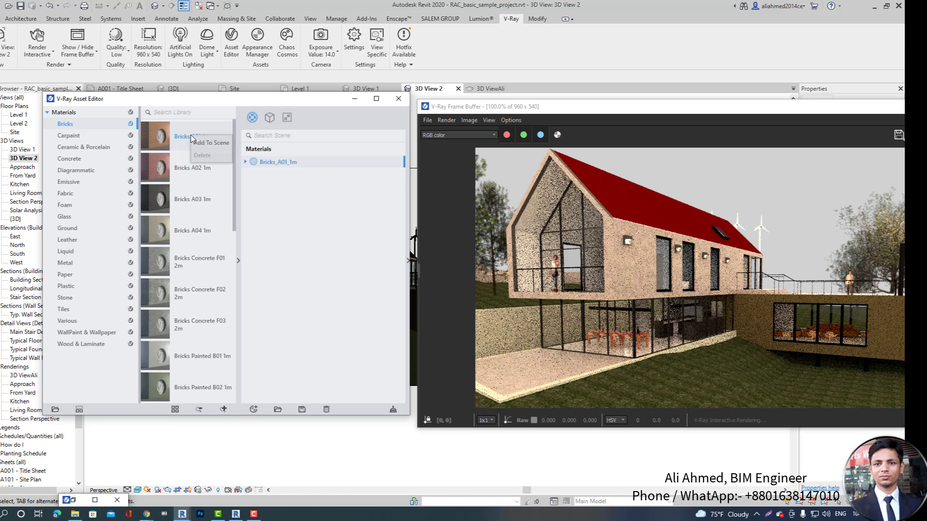
right_click(180, 140)
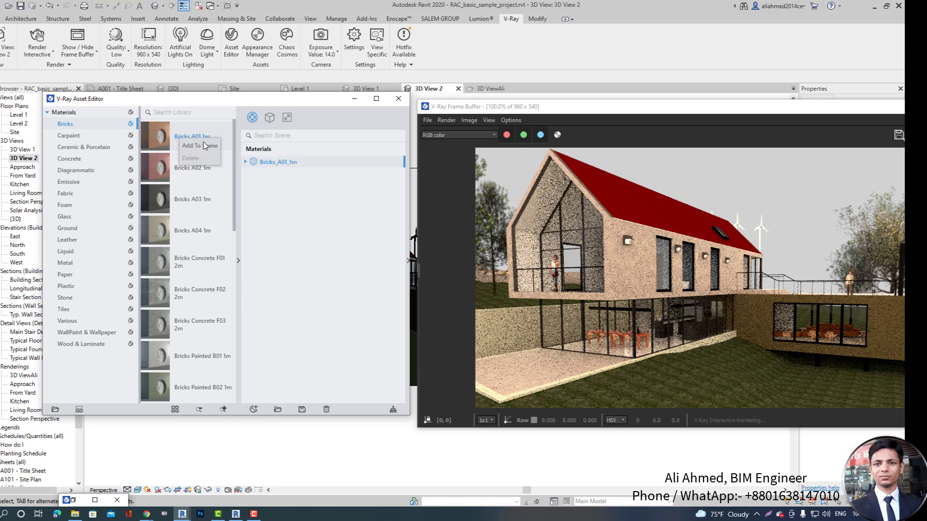
left_click(287, 234)
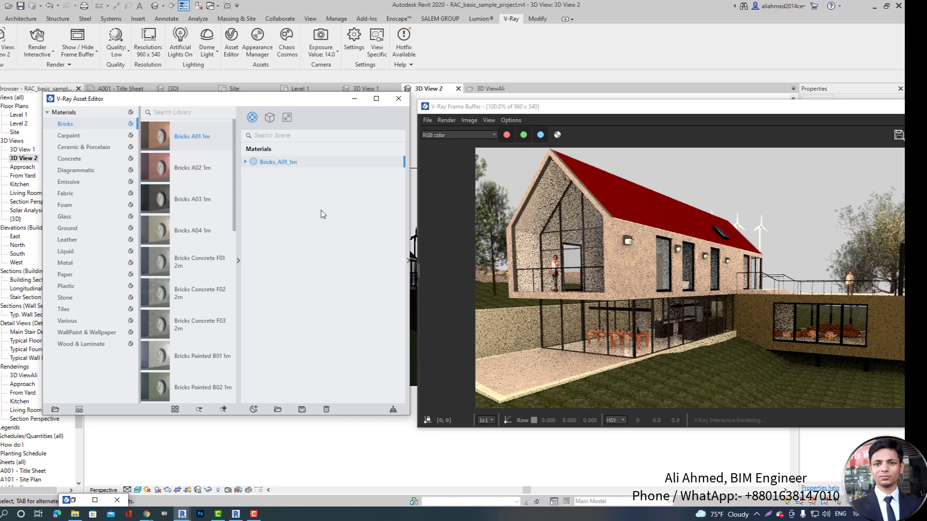
- Add the Glass Coated Blue material from the Glass category to the scene
left_click(69, 140)
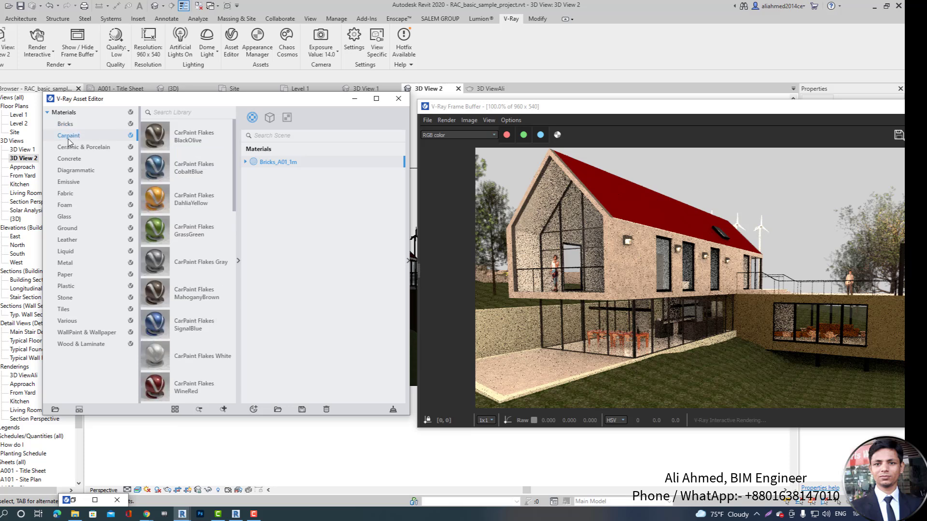
left_click(65, 217)
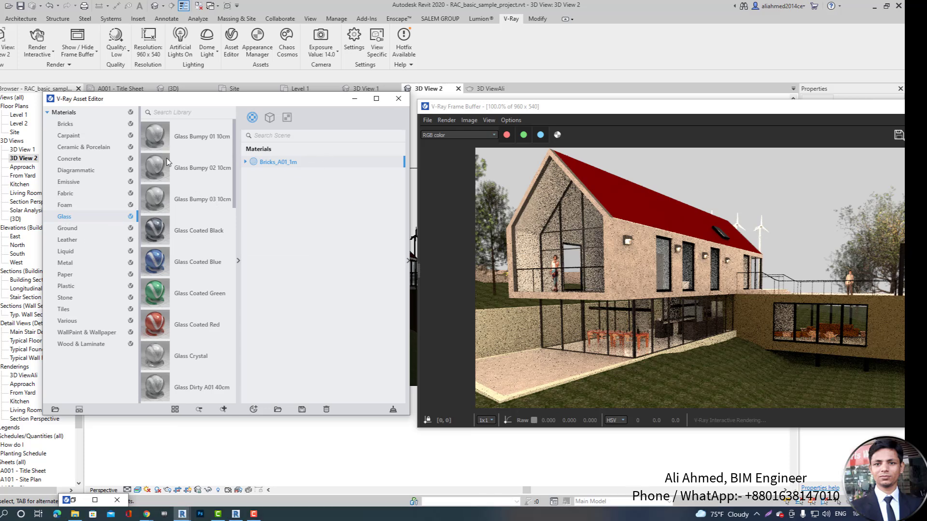
right_click(202, 264)
left_click(220, 269)
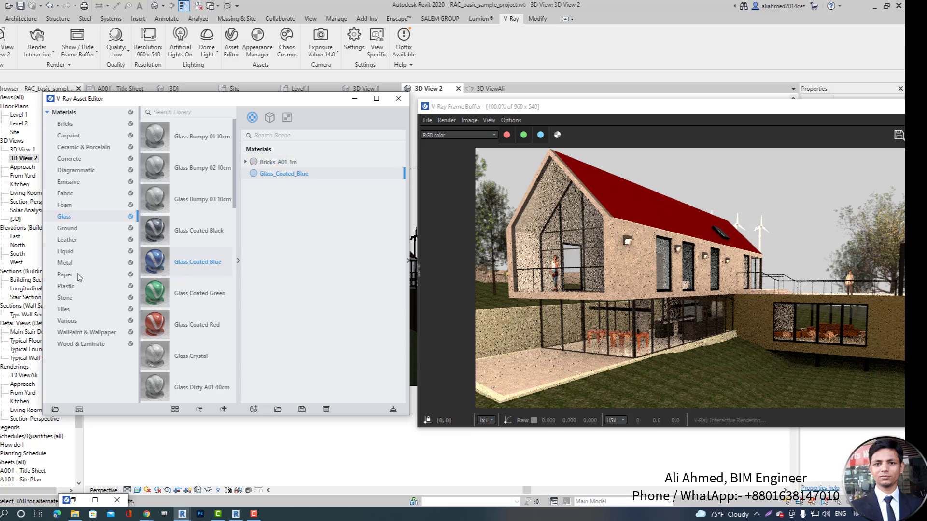
- Add the Flooring Laminate C Narrow 250cm material from the Wood & Laminate category to the scene
left_click(67, 321)
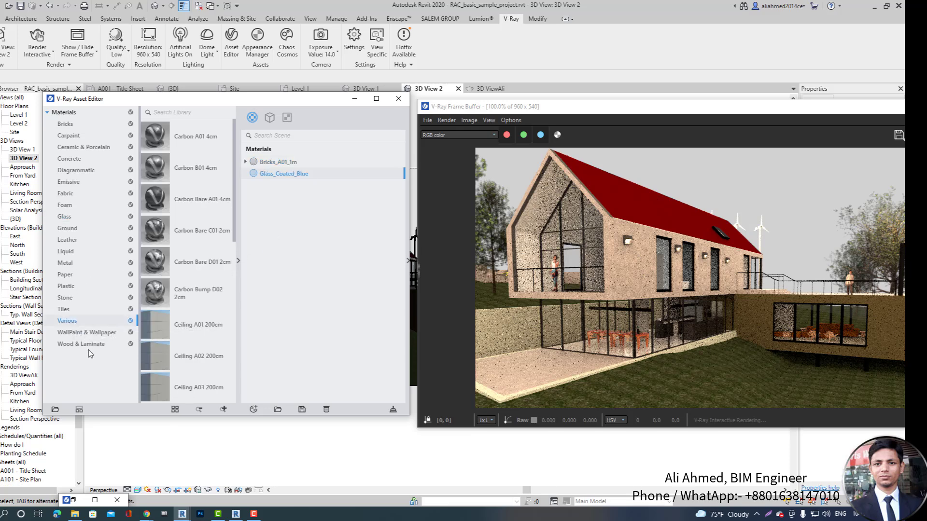
left_click(86, 344)
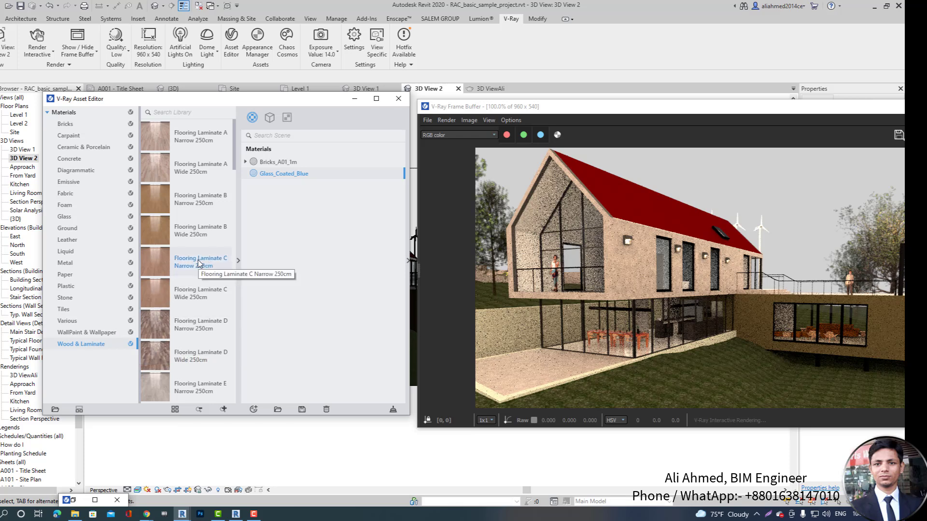
double_click(214, 269)
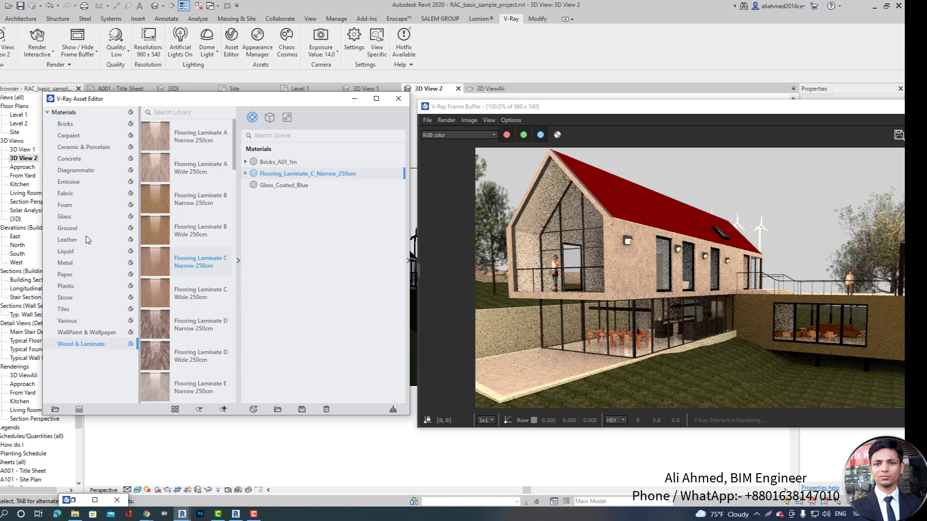
- Look through the Stone, Carpaint, Ceramic & Porcelain, Concrete, Emissive, Fabric and Glass material categories
left_click(65, 298)
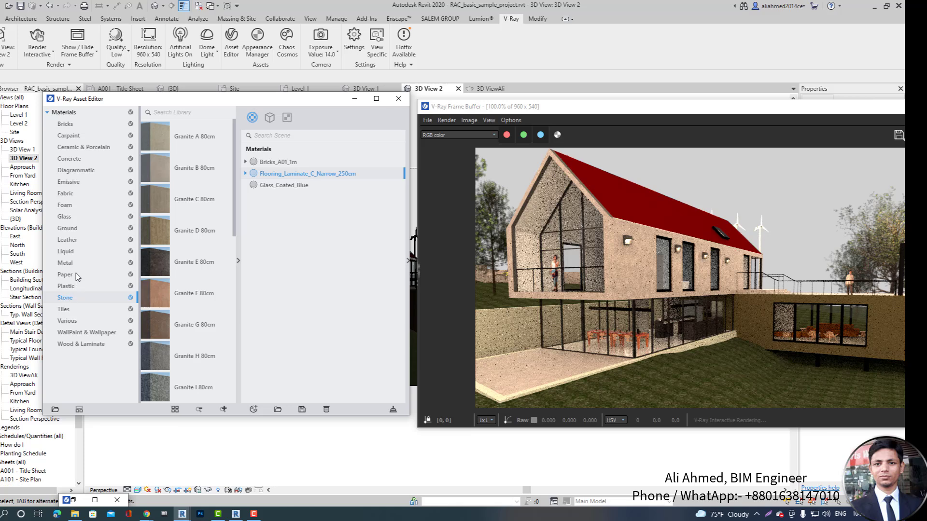
left_click(70, 137)
left_click(78, 148)
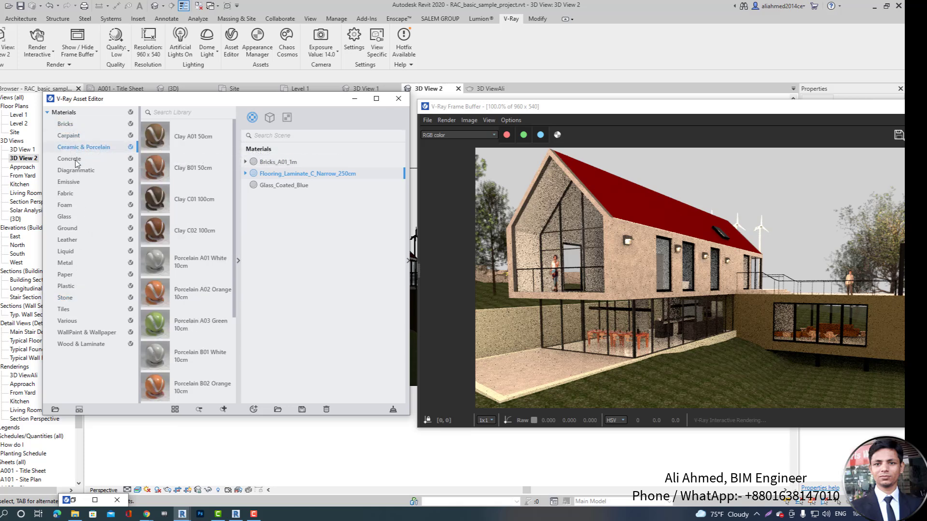
left_click(76, 160)
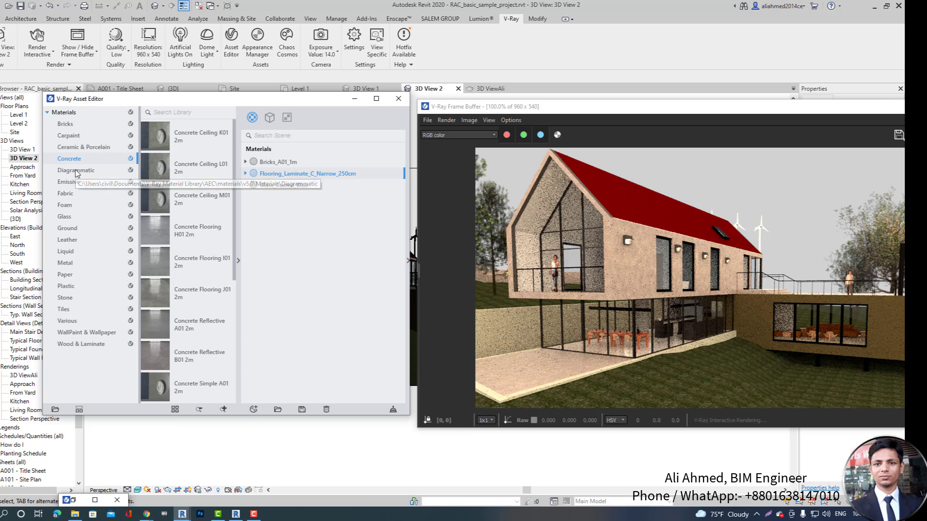
left_click(70, 183)
left_click(71, 194)
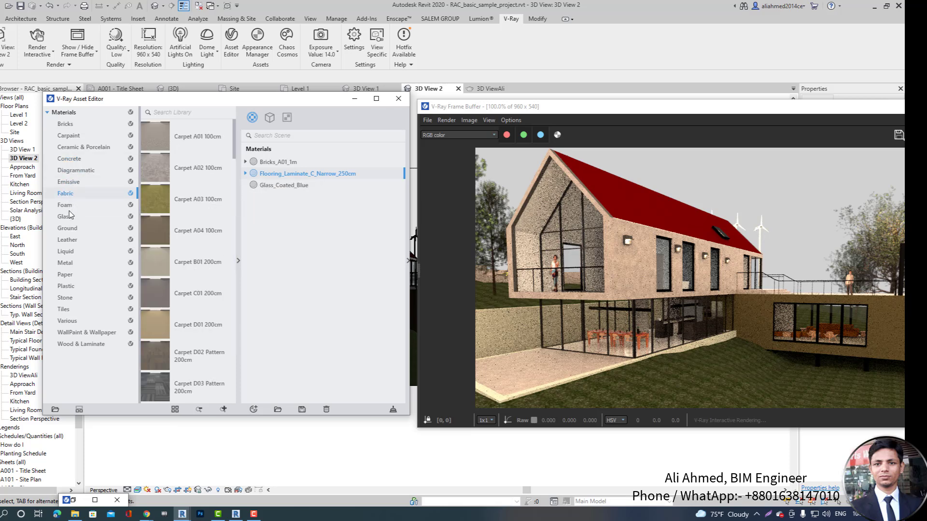
left_click(69, 215)
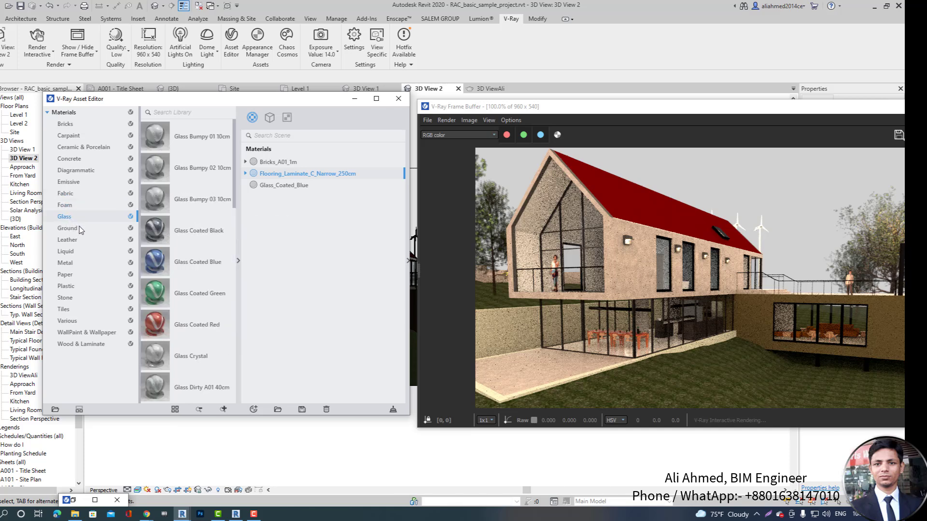
- Add the Grass C 200cm material from the Ground category to the scene
left_click(81, 229)
scroll(162, 328, "down", 2)
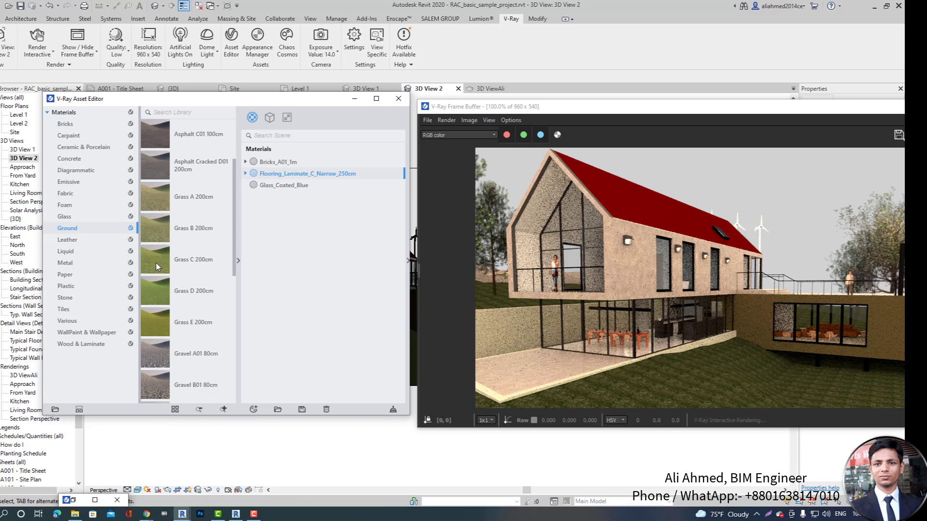
left_click_drag(156, 262, 330, 229)
- Look through the Leather, Liquid, Metal, Paper, Plastic, Stone and Tiles material categories
left_click(68, 240)
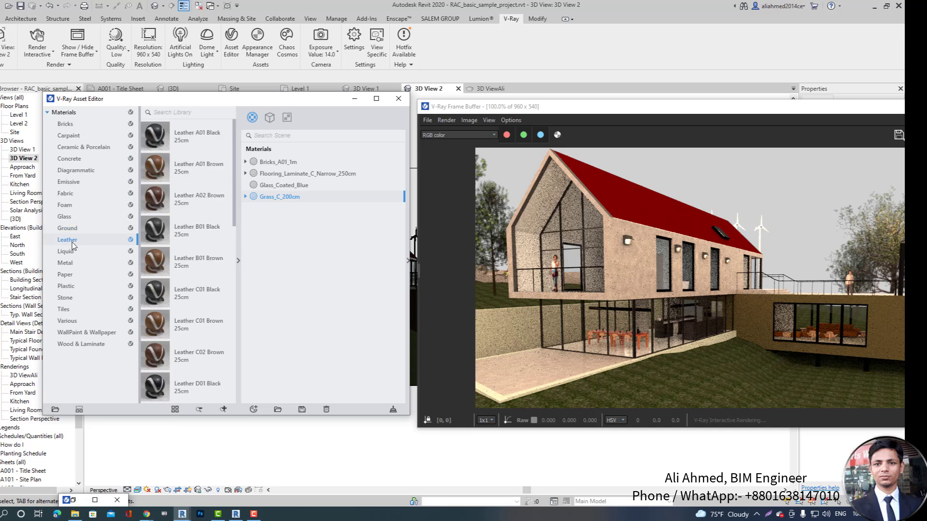
left_click(75, 255)
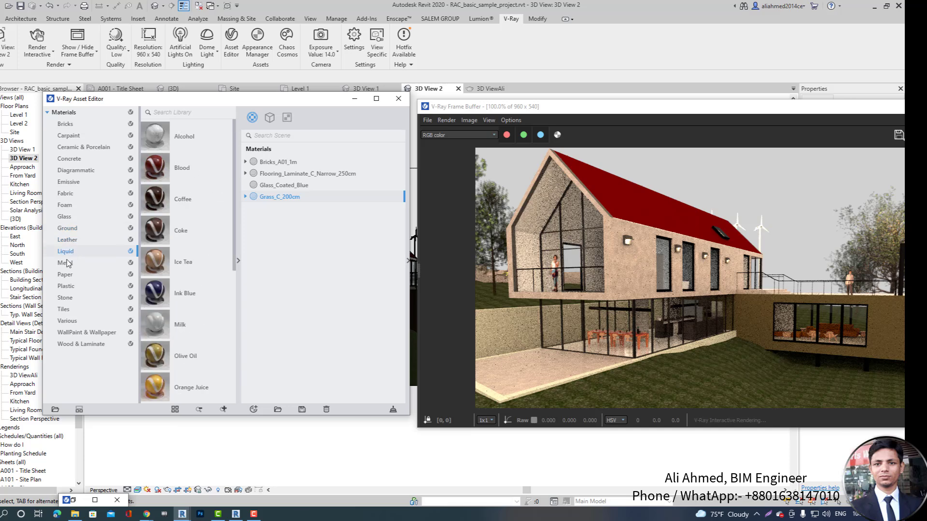
left_click(76, 266)
left_click(72, 278)
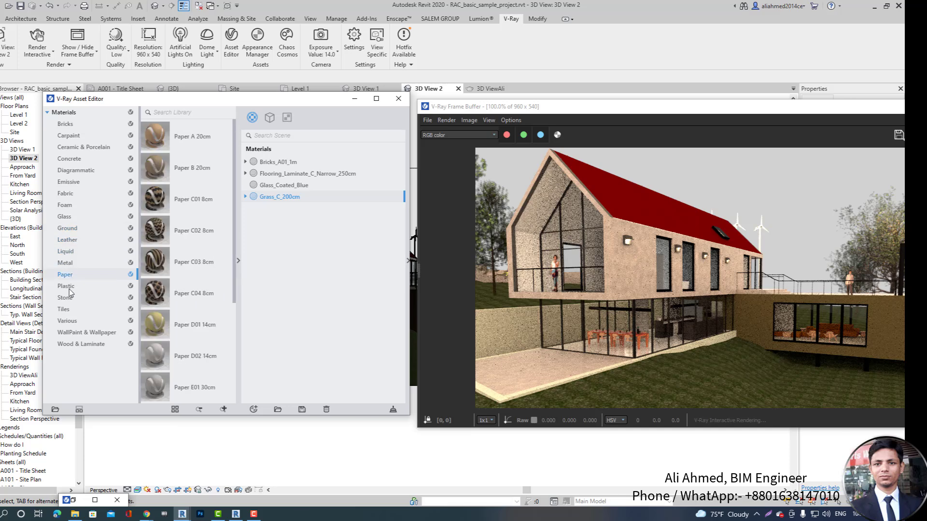
left_click(69, 289)
left_click(68, 298)
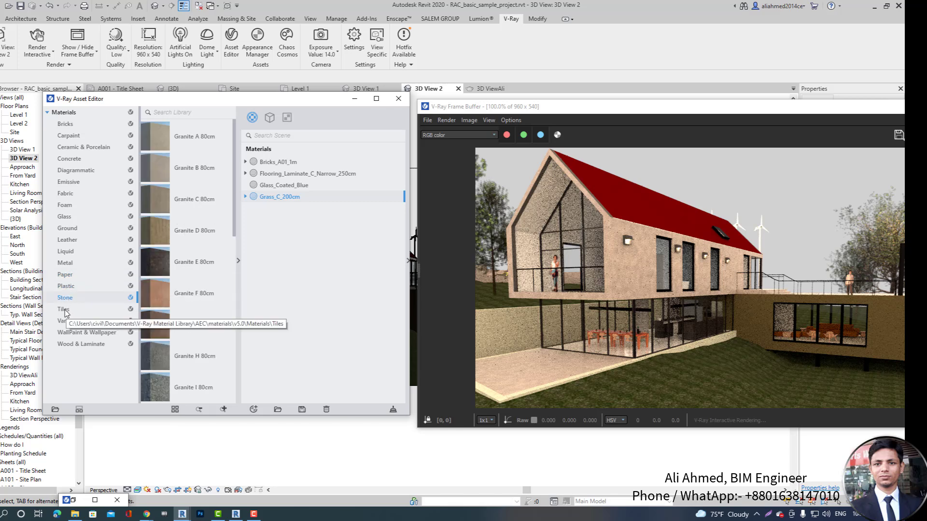
left_click(66, 312)
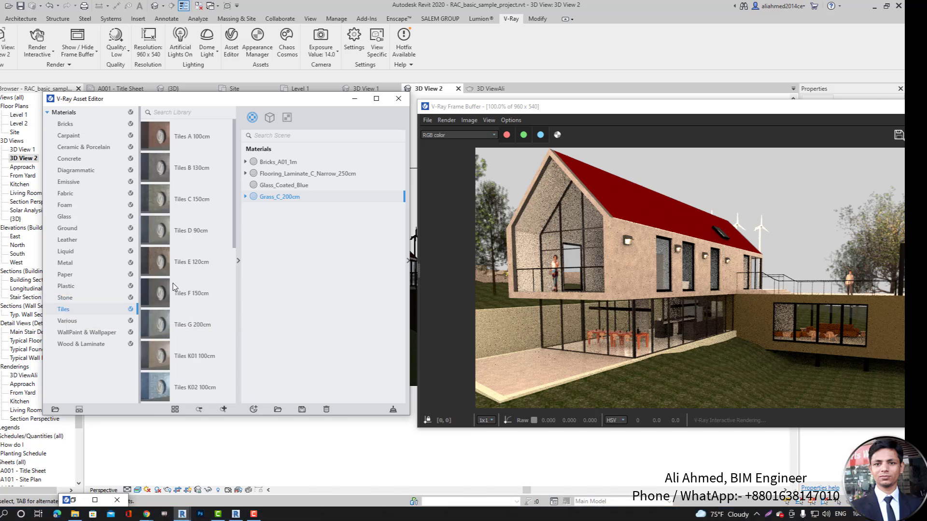
- Add the Tiles Simple H01 100cm material from the Tiles category to the scene
scroll(175, 278, "down", 3)
scroll(175, 277, "down", 3)
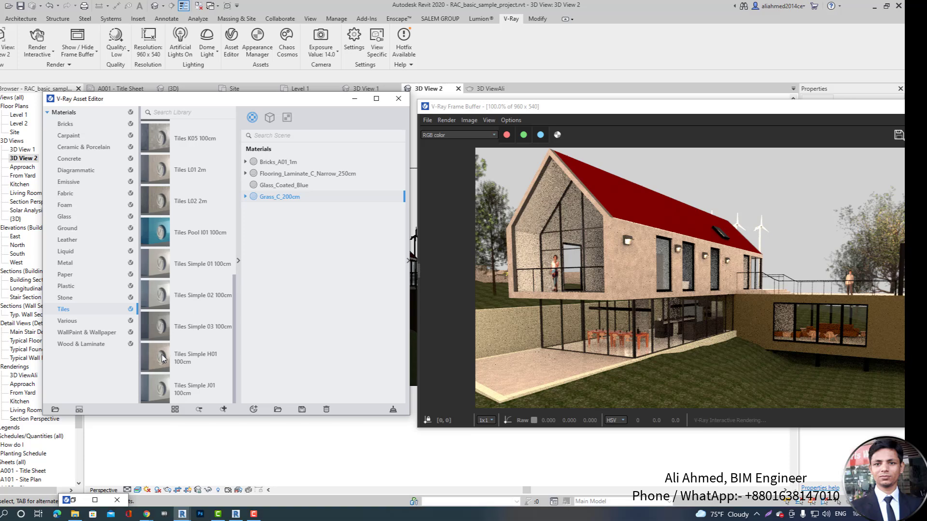
left_click(201, 357)
left_click_drag(193, 359, 307, 243)
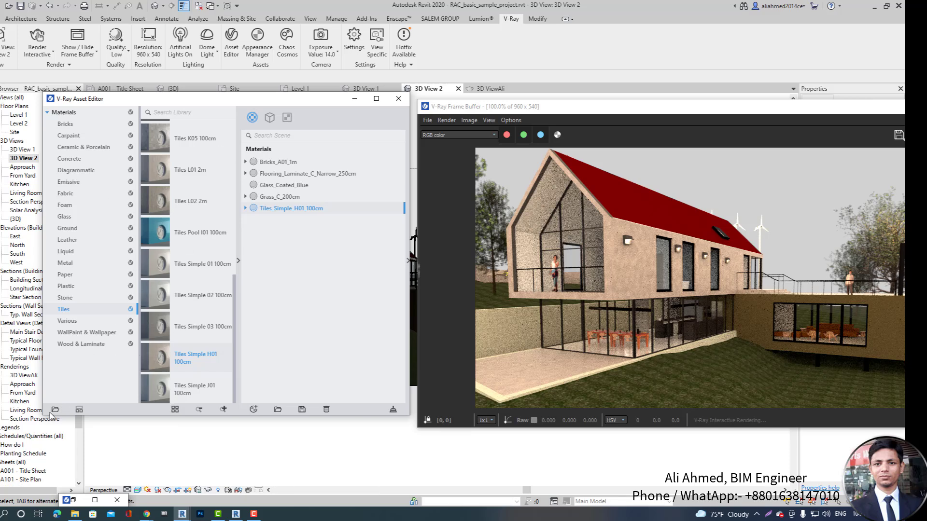
- Try the material library's stacked layout and thumbnail grid, returning to the side-by-side list
left_click(80, 410)
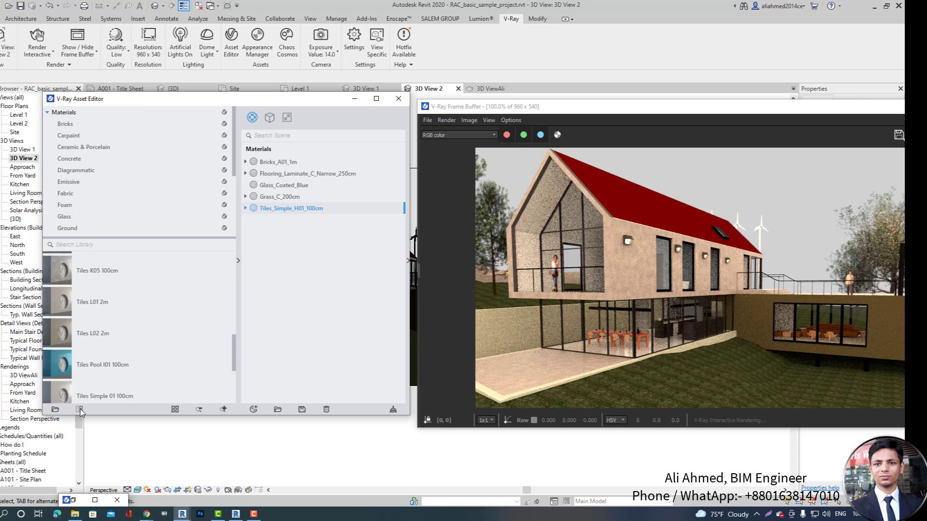
left_click(79, 410)
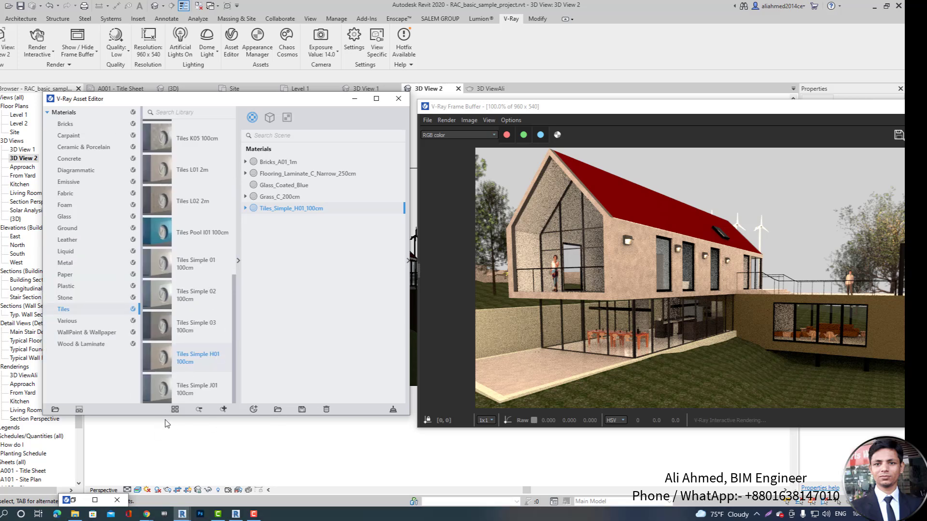
left_click(175, 410)
left_click(175, 410)
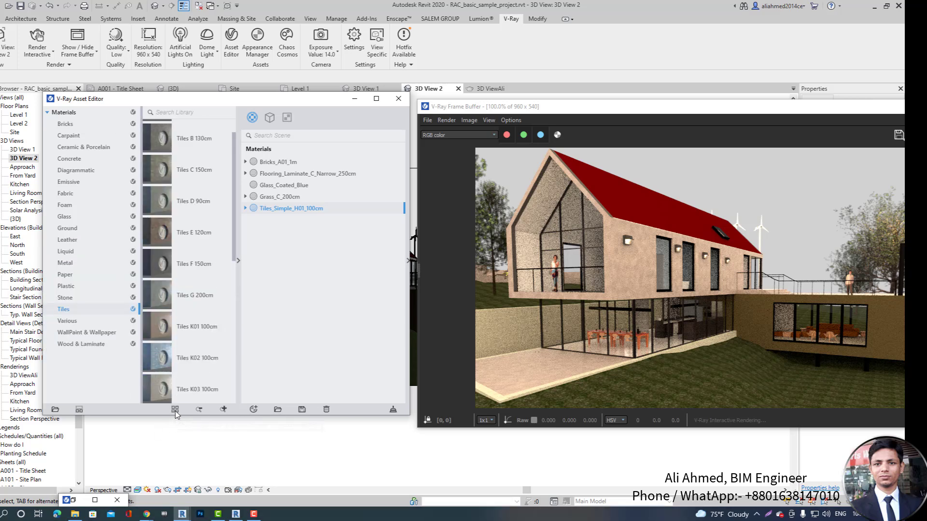
left_click(175, 409)
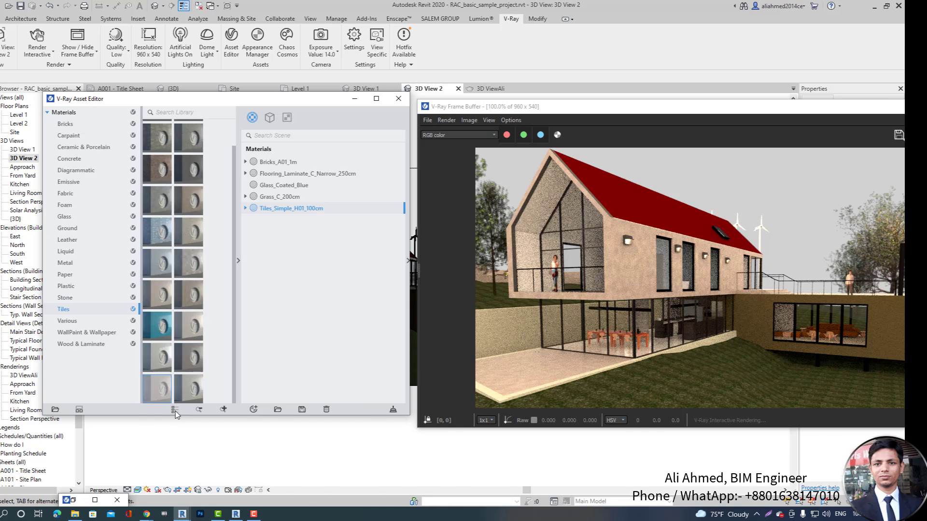
left_click(175, 410)
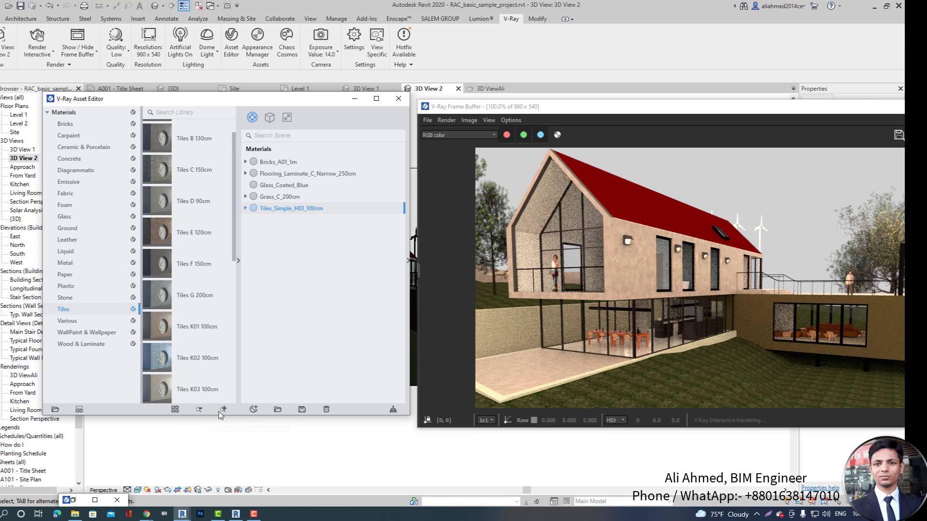
- Look through the geometry, texture and material types available for creating a new asset
left_click(254, 410)
mouse_move(290, 373)
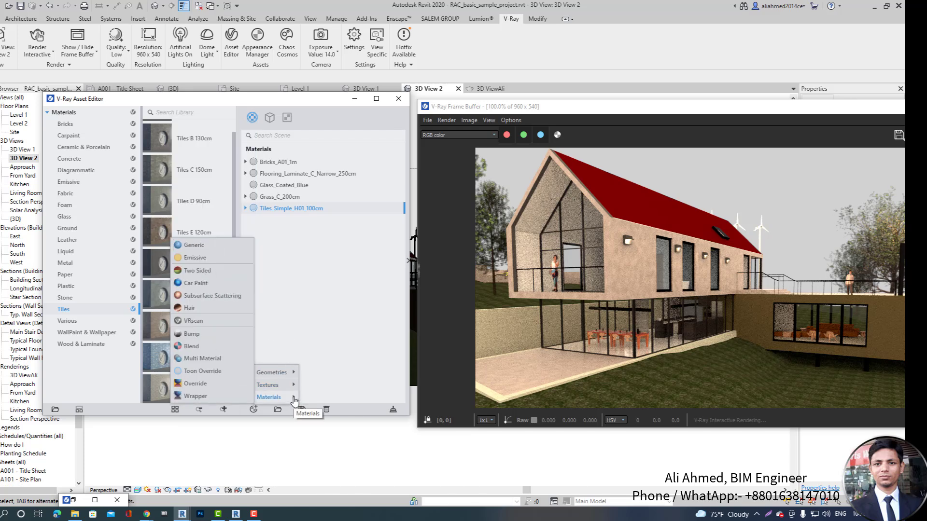
left_click(309, 338)
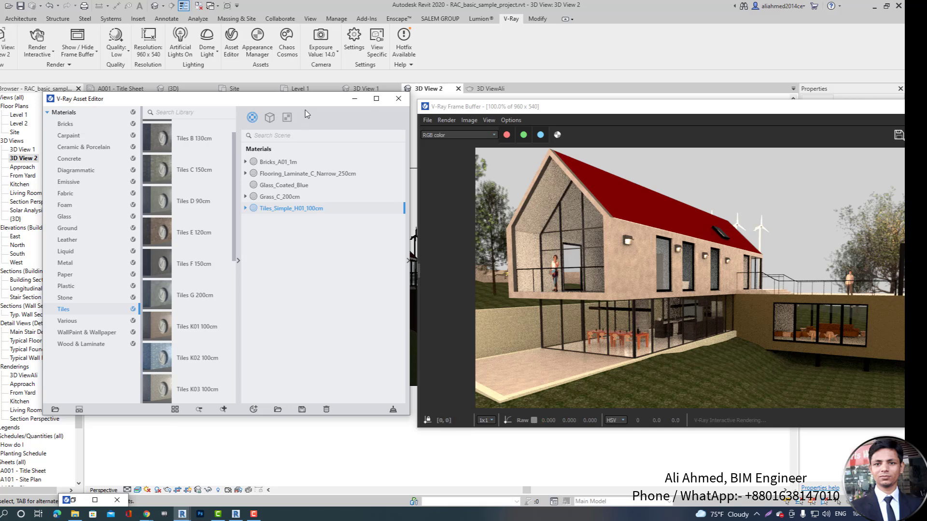
- Examine the previews of the scene's brick, laminate flooring, blue coated glass, grass and tile materials, and minimize the Asset Editor
left_click_drag(301, 102, 268, 109)
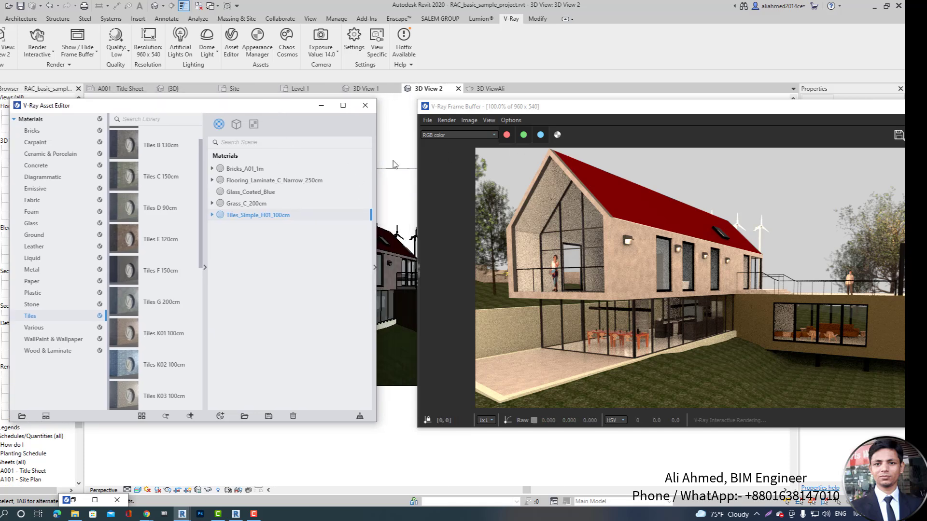
left_click_drag(597, 112, 721, 123)
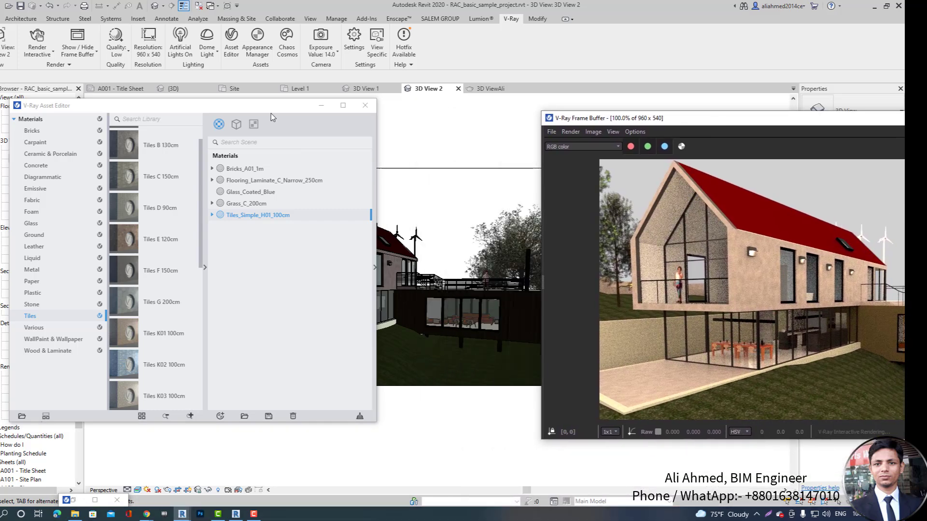
left_click(247, 172)
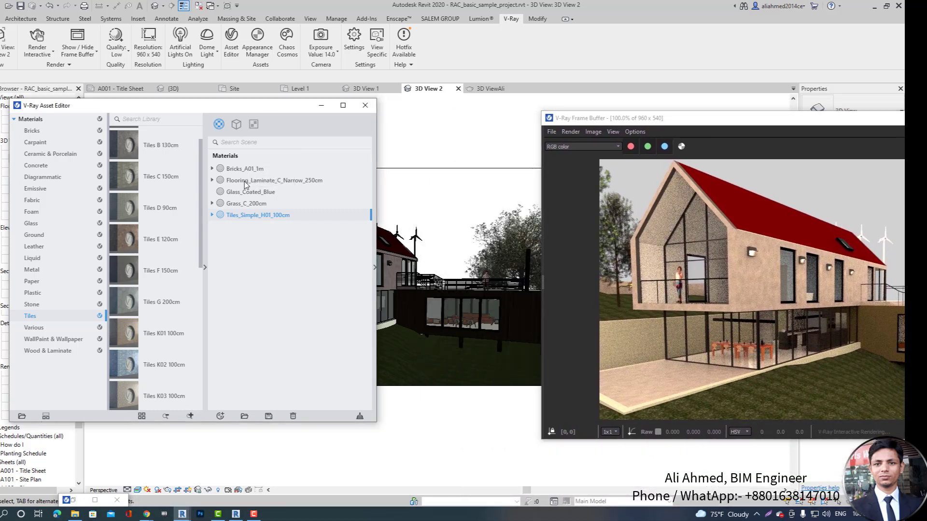
left_click(249, 170)
left_click(375, 269)
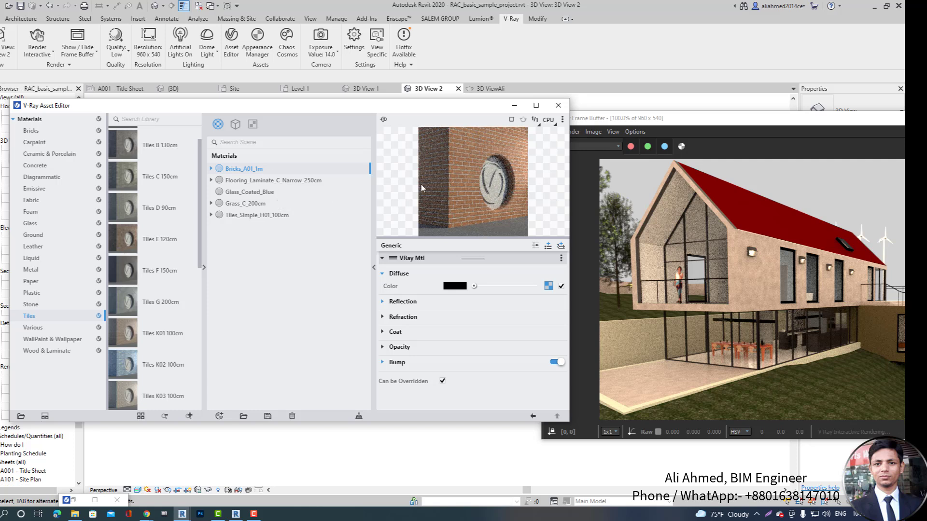
left_click(279, 184)
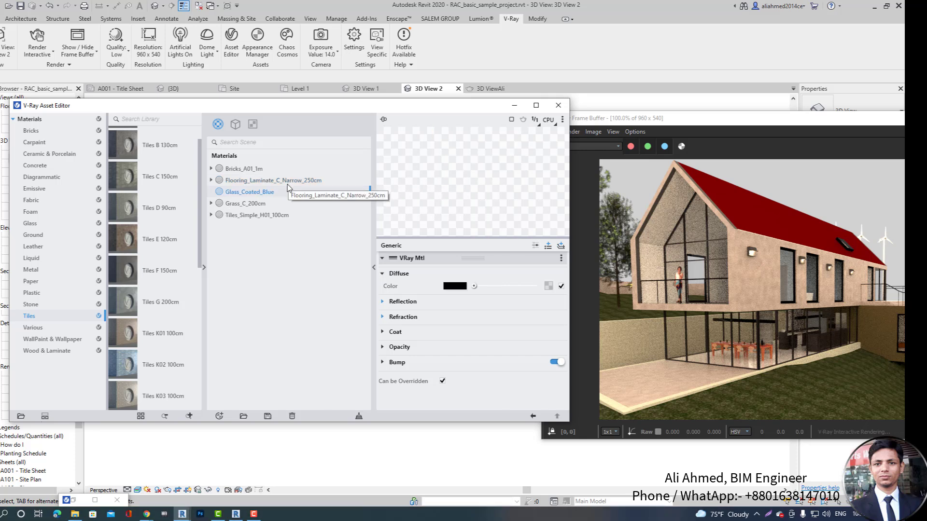
left_click(256, 192)
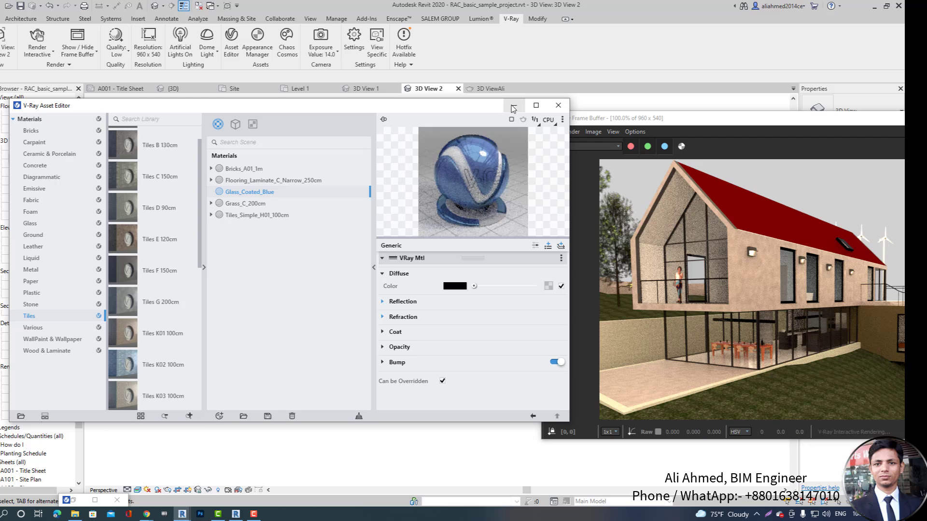
left_click(253, 204)
left_click(258, 216)
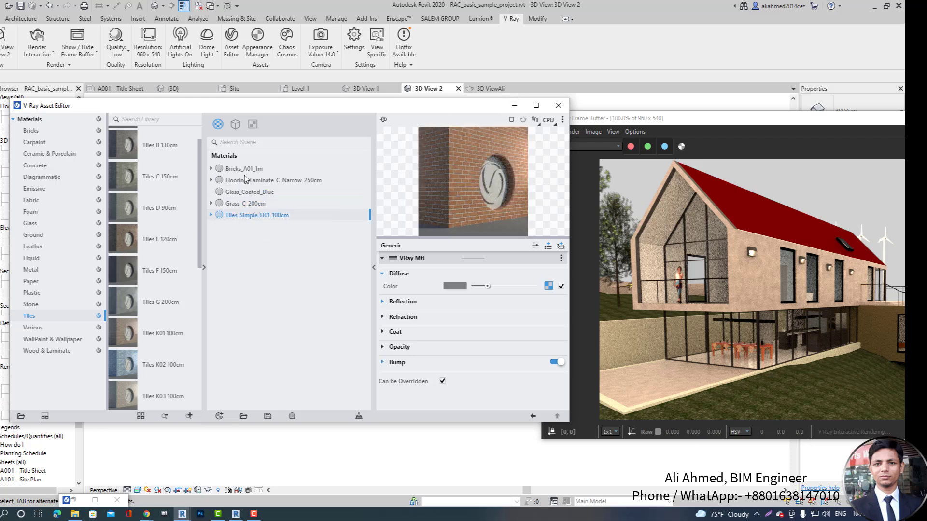
left_click(246, 169)
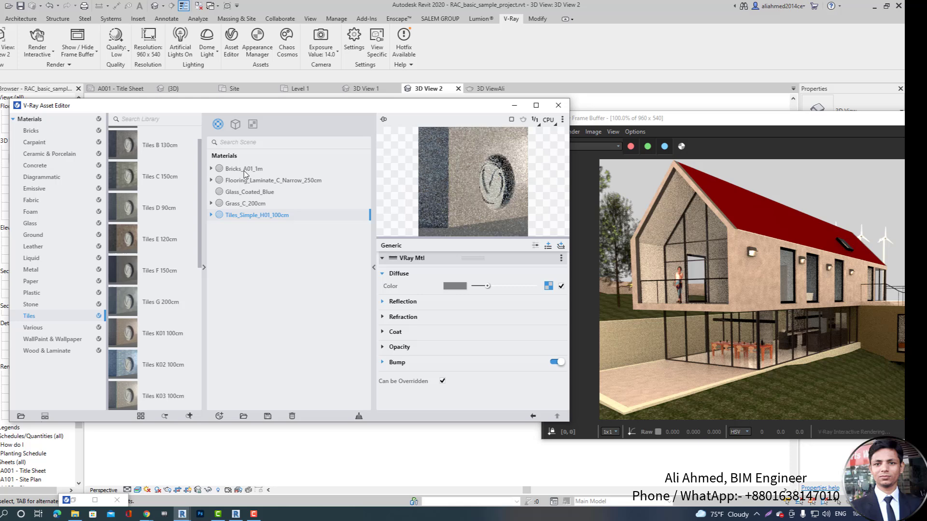
left_click(514, 106)
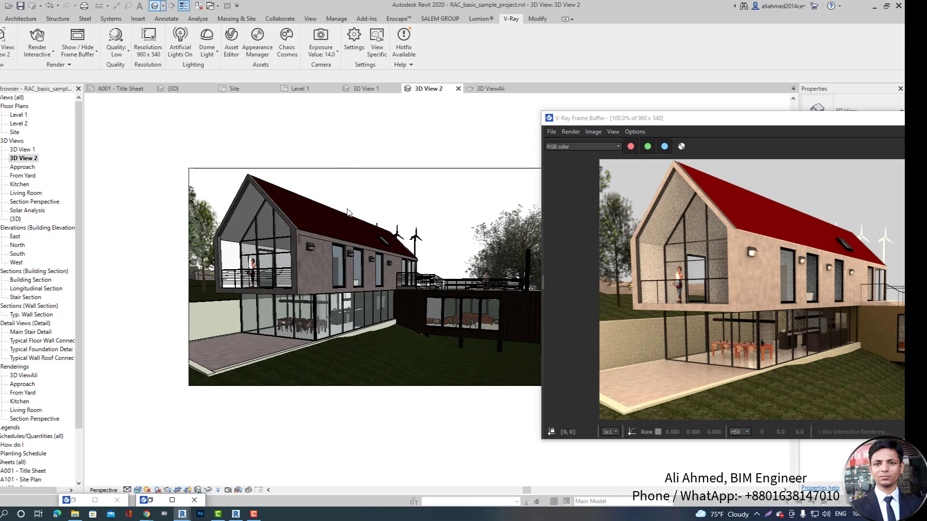
- Switch to the default {3D} view and turn off its sun path display
left_click(519, 174)
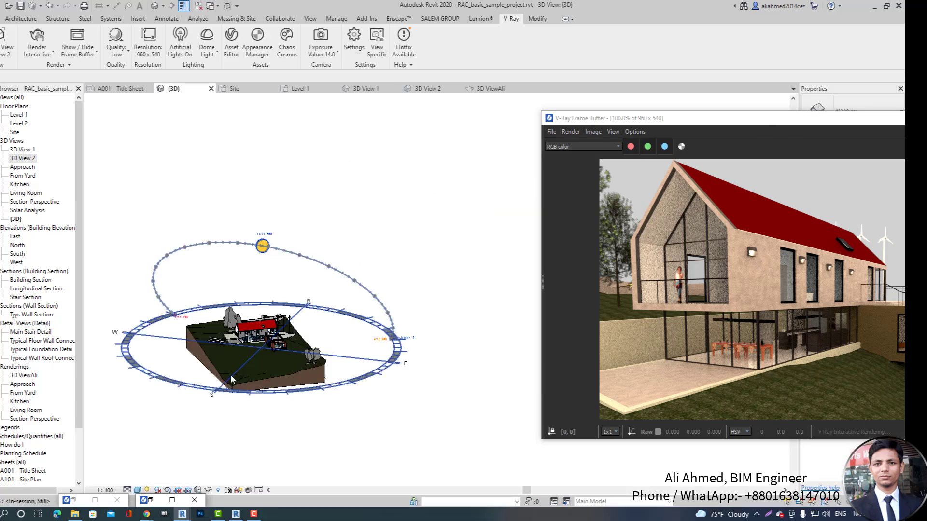
scroll(242, 350, "up", 4)
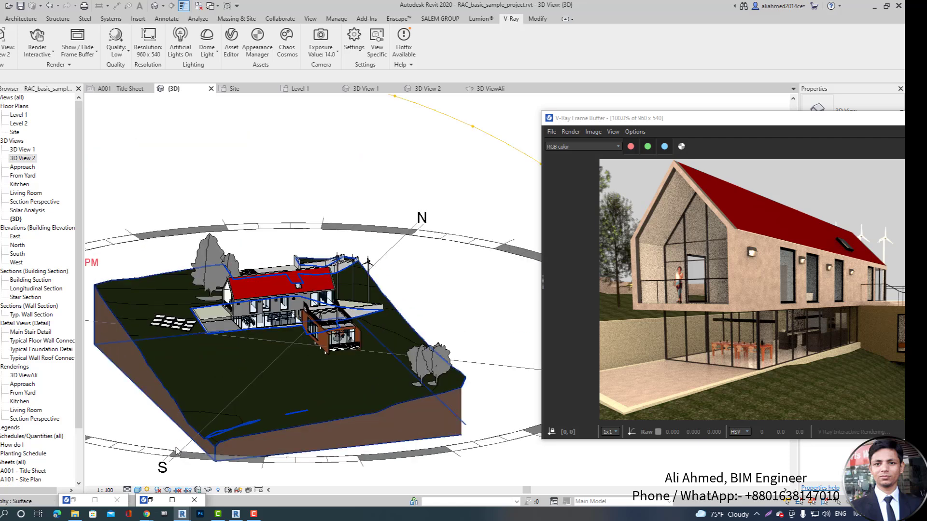
left_click(146, 489)
left_click(177, 480)
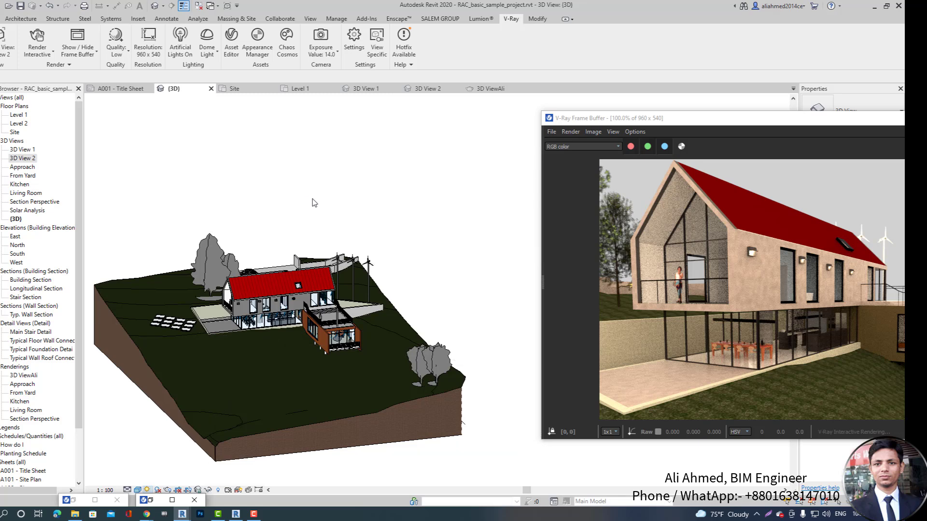
- Select the timber-clad front wall beneath the roof terrace and move the V-Ray Frame Buffer clear of the wall's properties
scroll(298, 328, "up", 4)
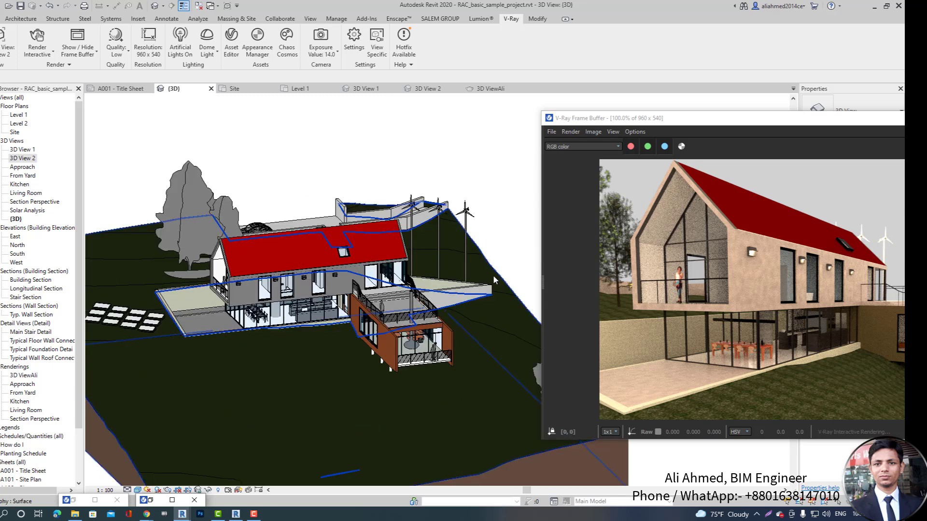
middle_click_drag(432, 289, 473, 291, "shift")
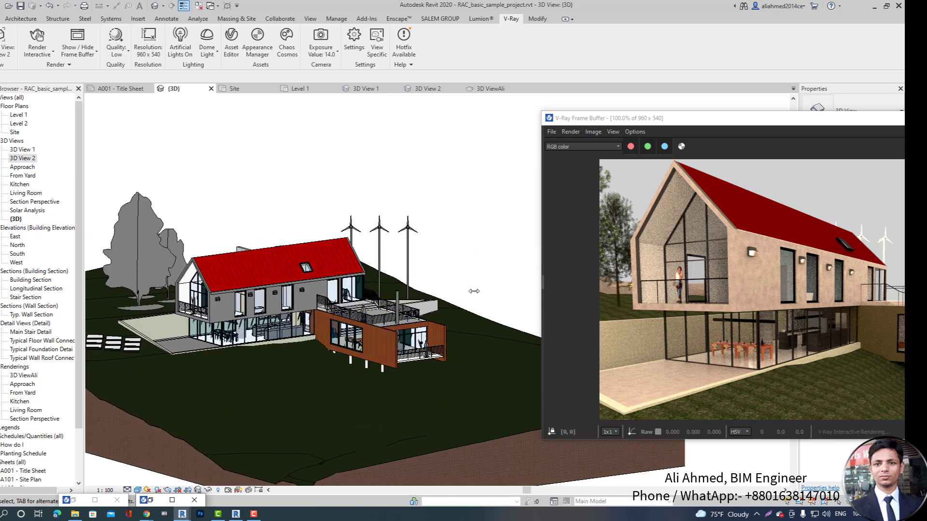
scroll(370, 341, "up", 2)
middle_click_drag(369, 326, 426, 328, "shift")
scroll(348, 332, "up", 3)
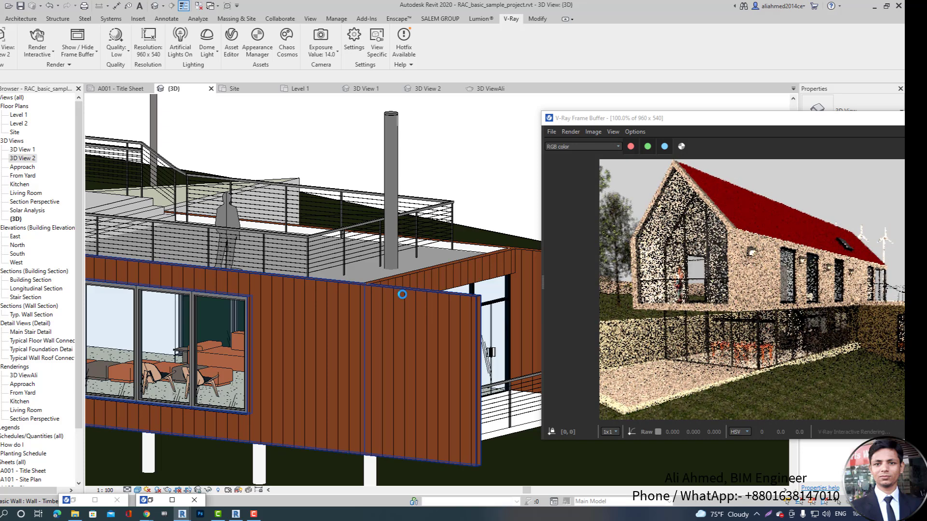
left_click(406, 295)
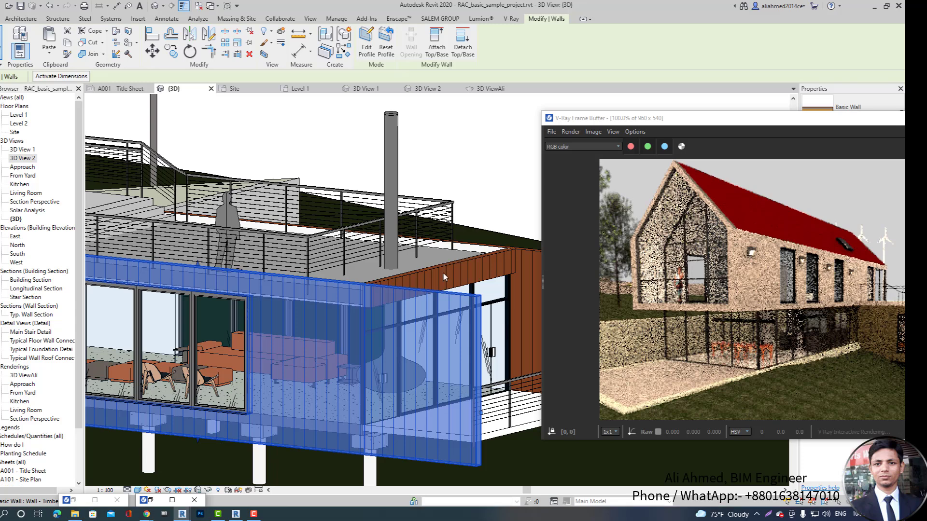
left_click_drag(546, 296, 438, 291)
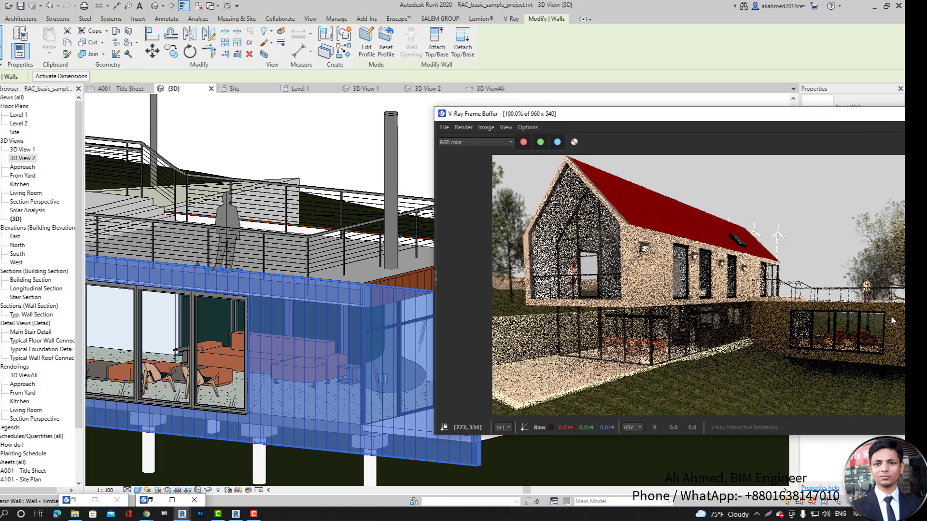
left_click_drag(579, 114, 720, 292)
- Open the material of the exterior Finish 2 [5] layer in the Wall - Timber Clad type's structure
left_click(894, 134)
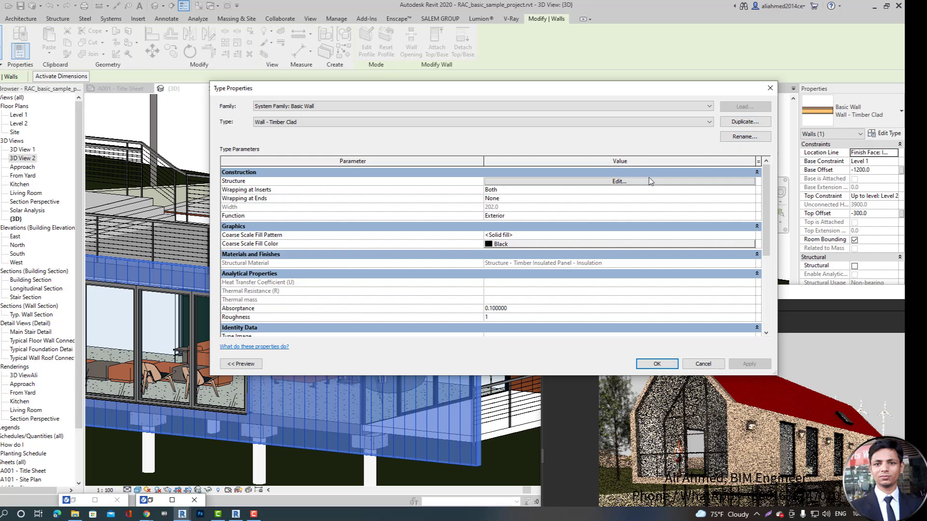
left_click(618, 181)
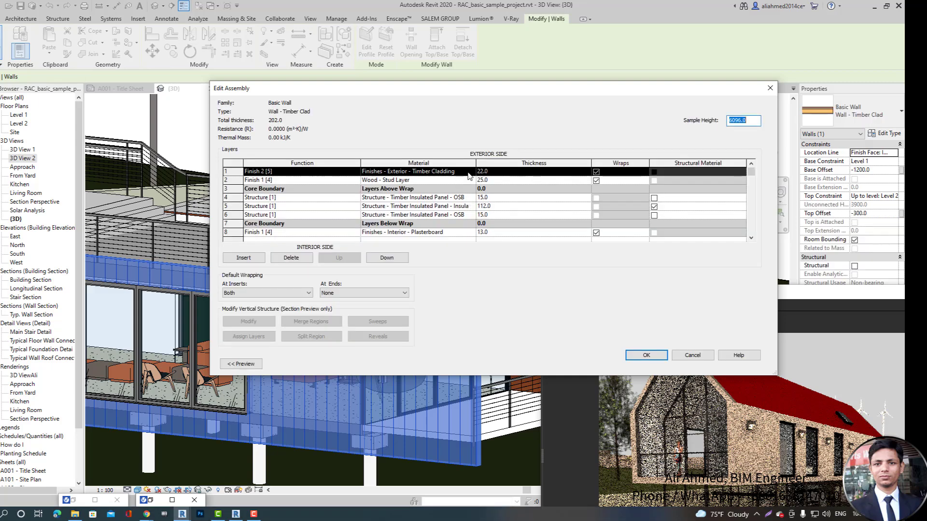
left_click(468, 176)
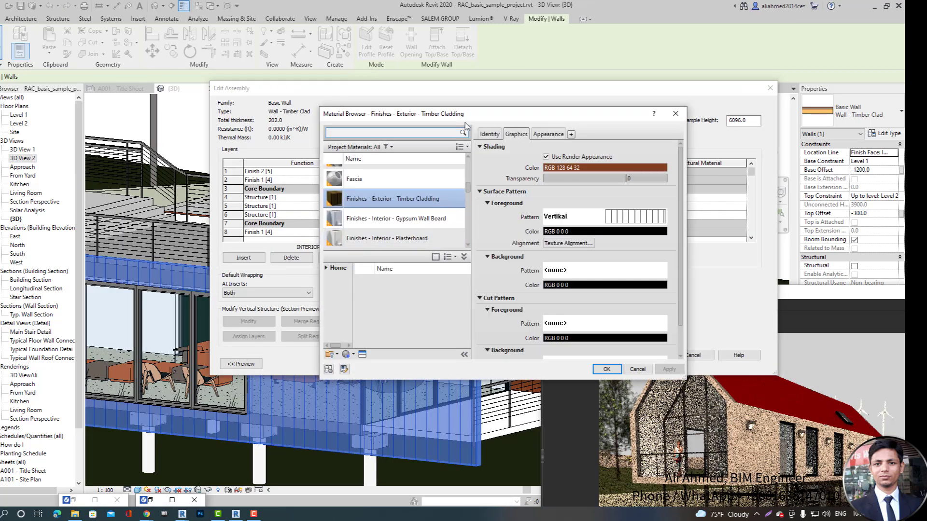
left_click_drag(495, 119, 473, 115)
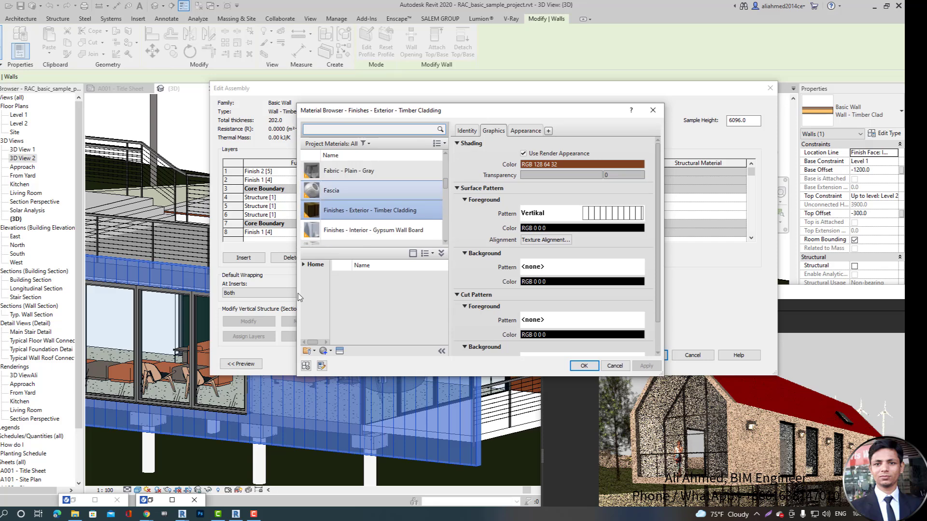
- Create a new material named 01 and open its appearance settings
left_click(331, 352)
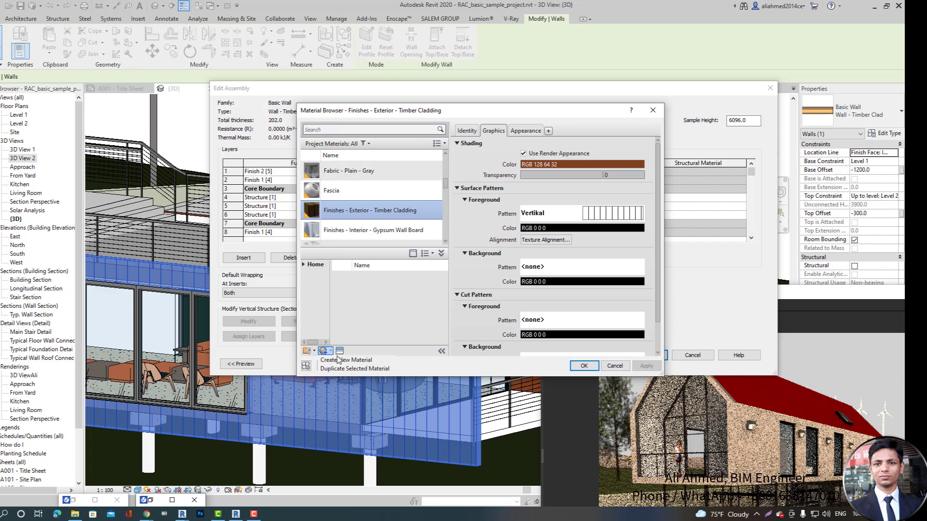
left_click(344, 357)
left_click(467, 131)
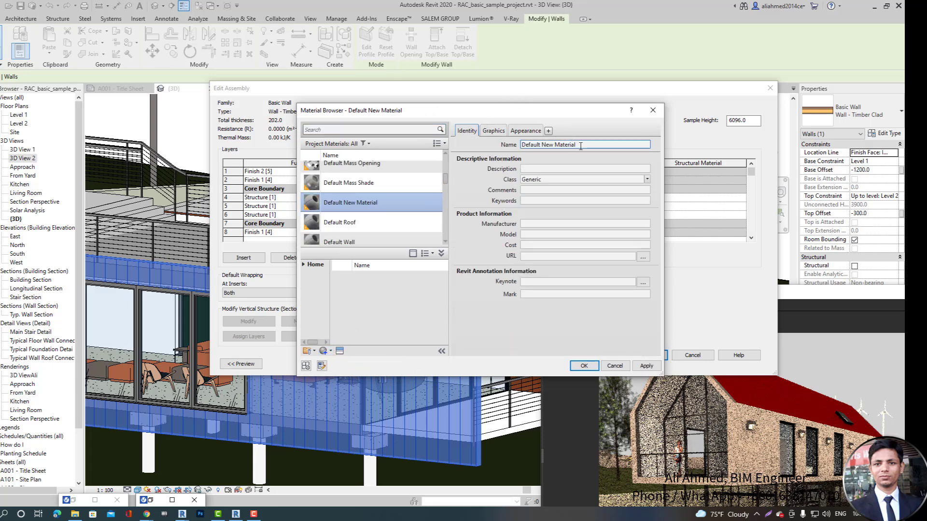
left_click(587, 144)
type("01")
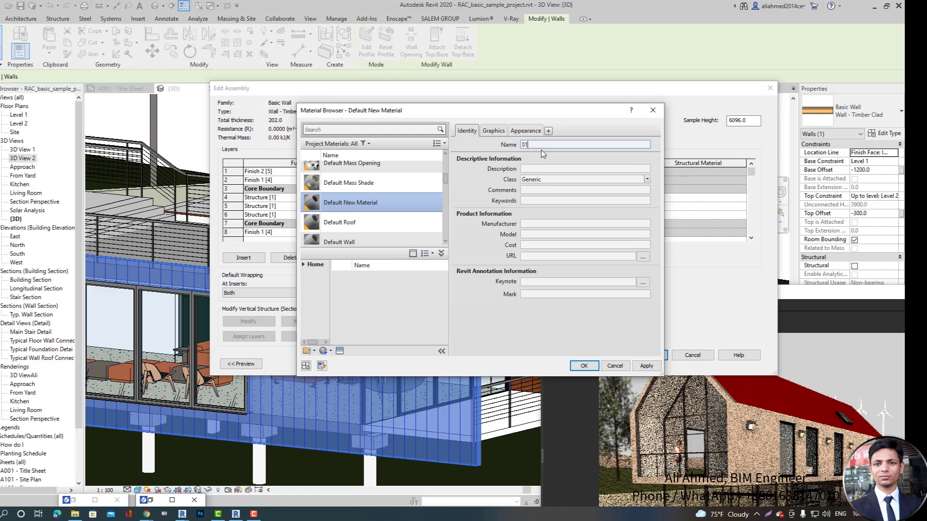
left_click(493, 131)
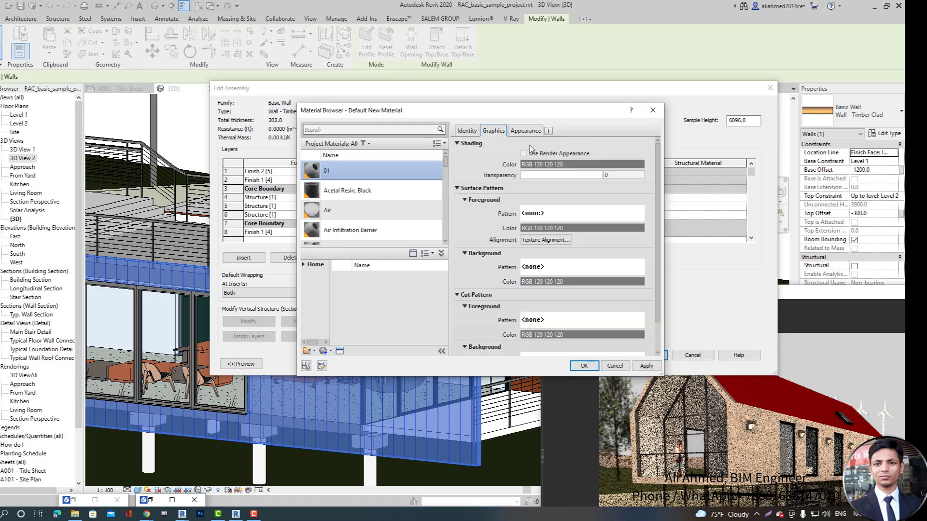
left_click(526, 131)
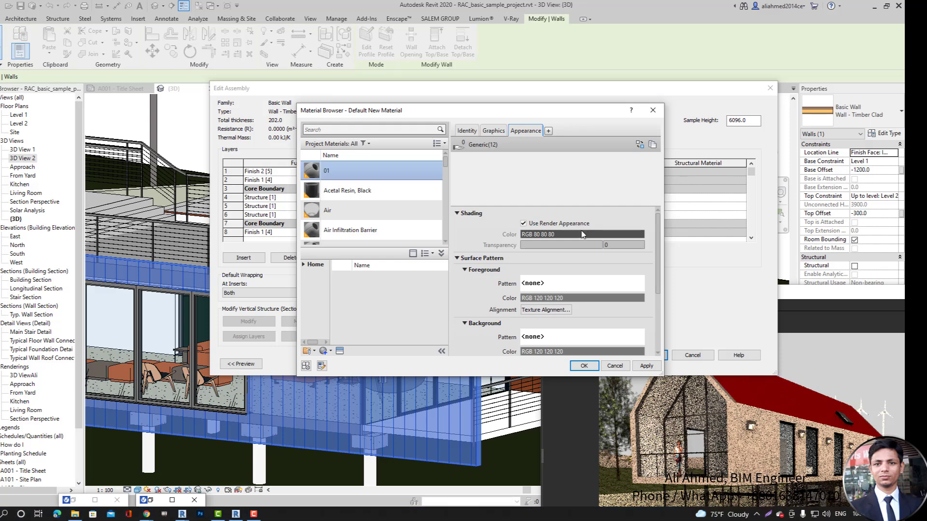
- Set material 01's appearance color to light green RGB 128-255-128, apply it to the timber-clad wall type and deselect the wall
left_click(578, 236)
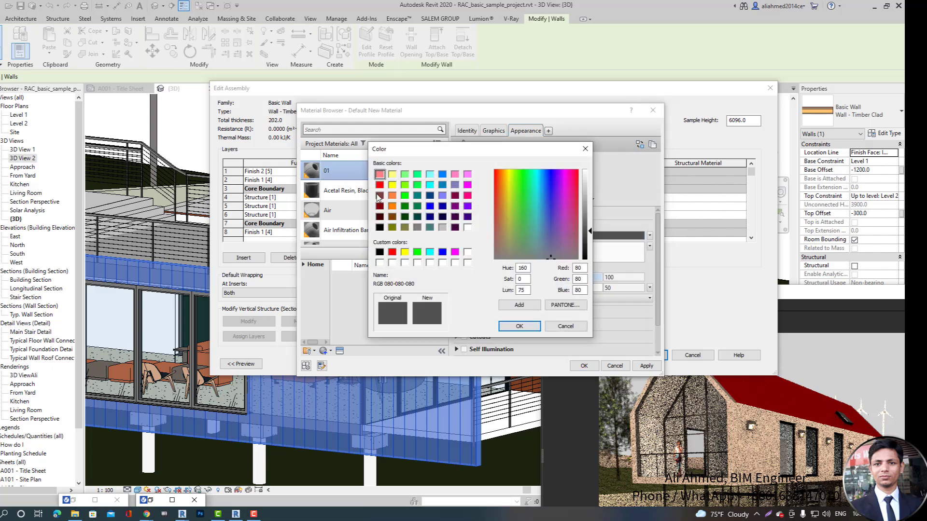
left_click(405, 174)
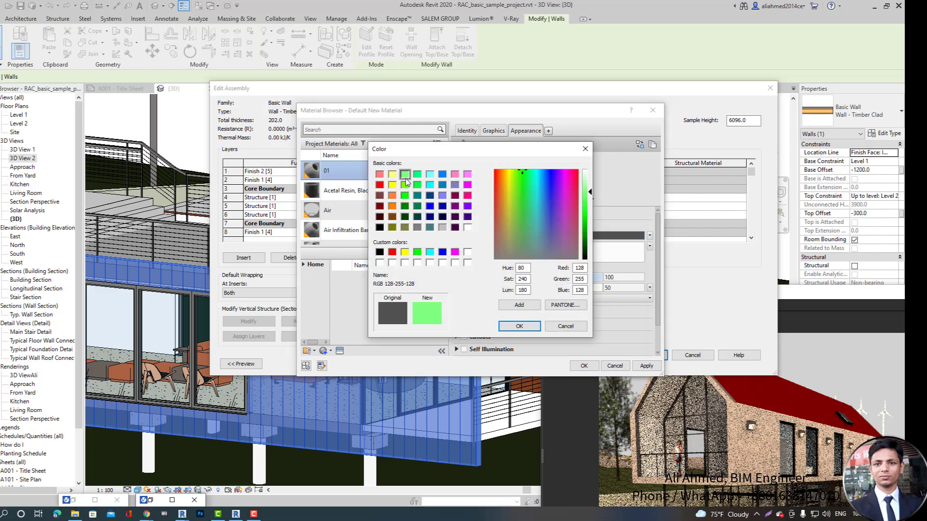
left_click(517, 326)
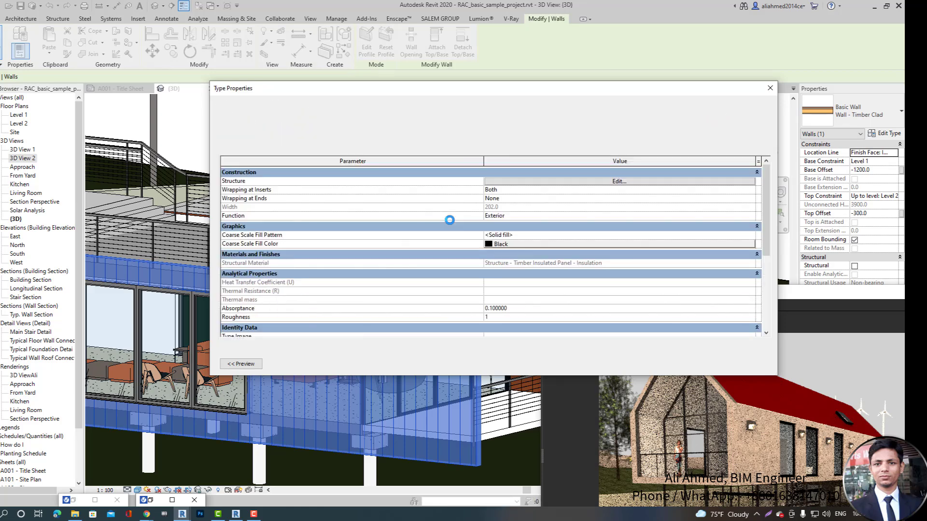
left_click(657, 364)
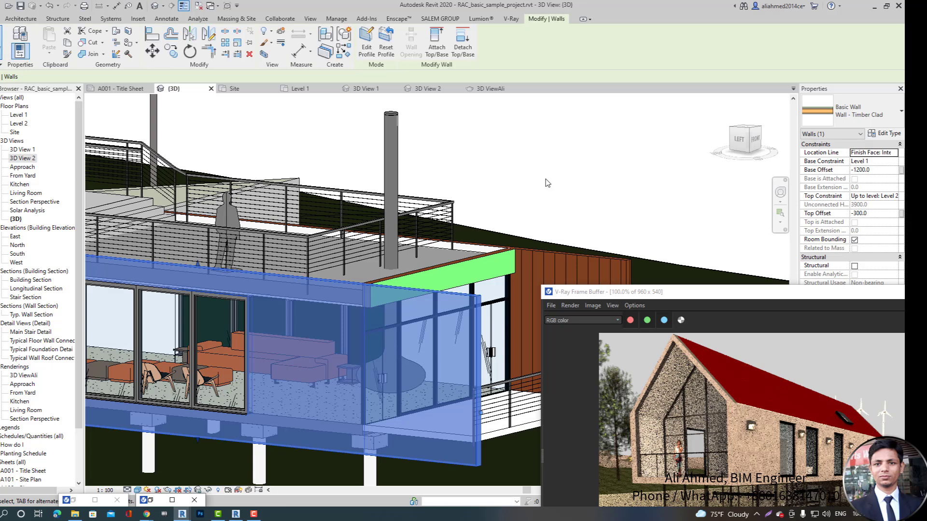
left_click(548, 183)
- Select the grey upper-storey wall under the red roof and open the material of its exterior Finish 2 [5] layer
scroll(587, 192, "down", 2)
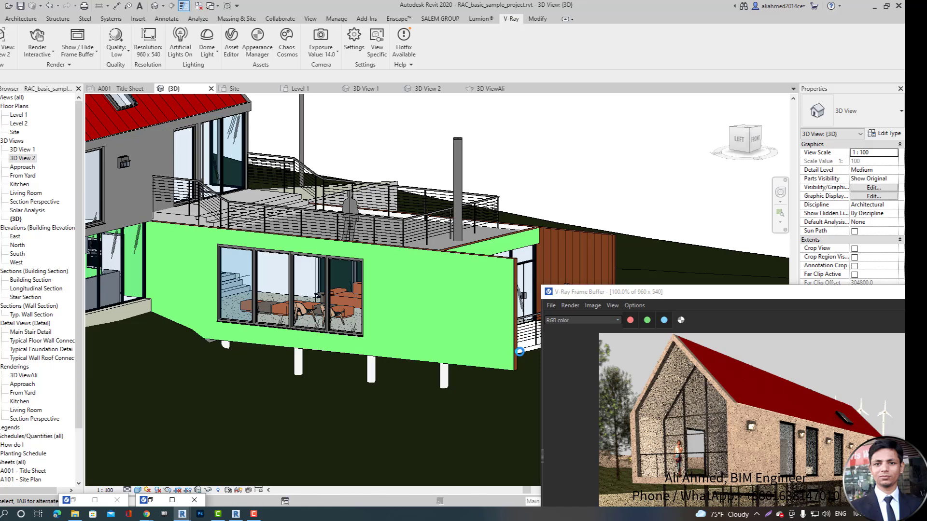
scroll(519, 357, "down", 3)
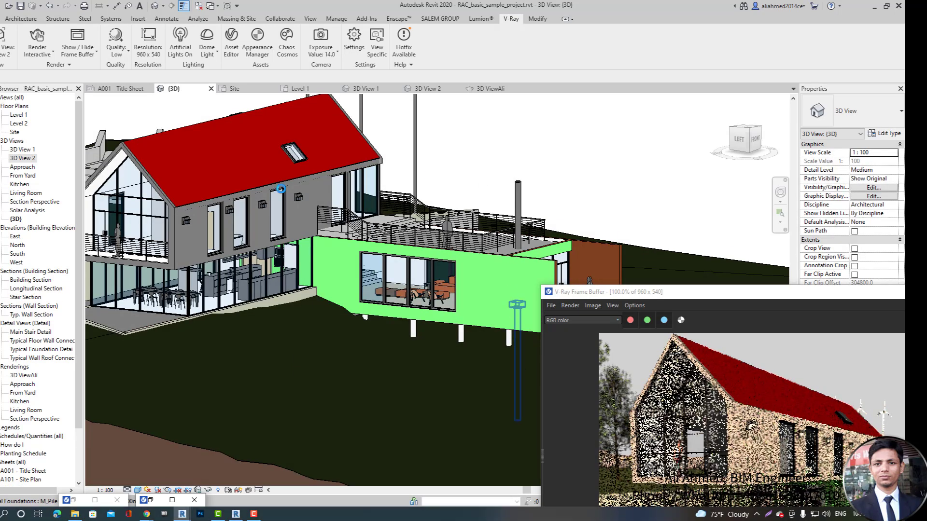
scroll(173, 236, "up", 5)
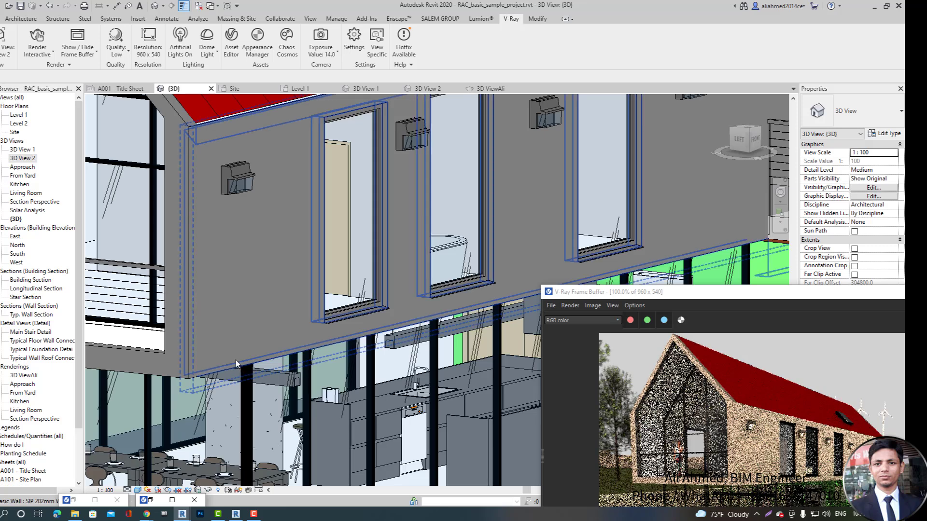
left_click(421, 310)
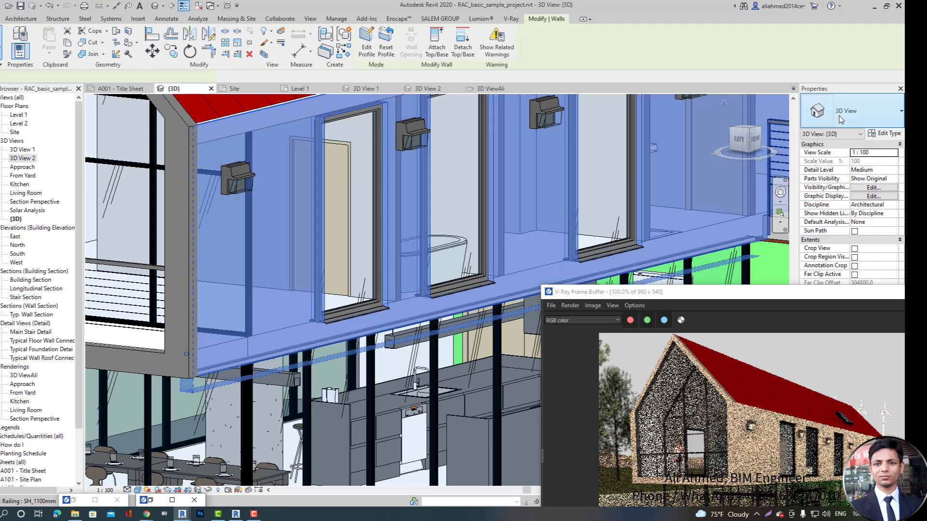
left_click(884, 136)
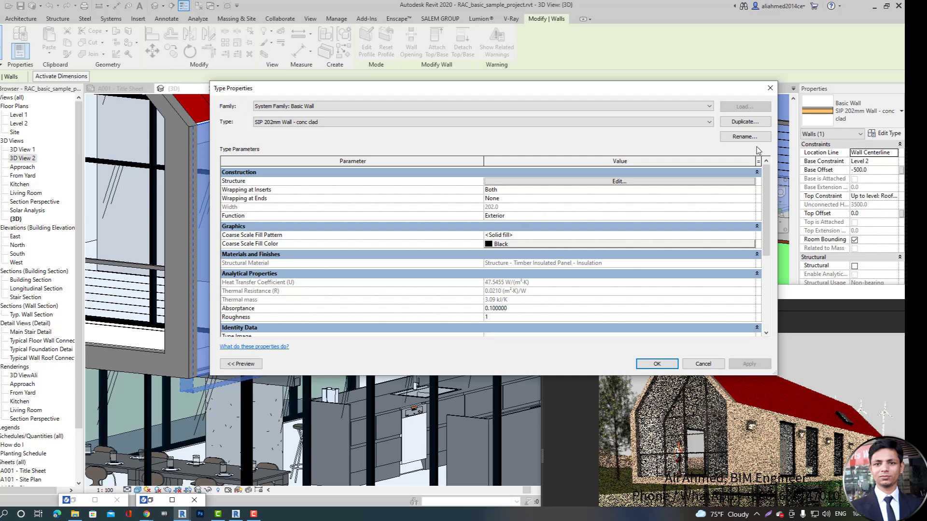
left_click(744, 122)
key("Return")
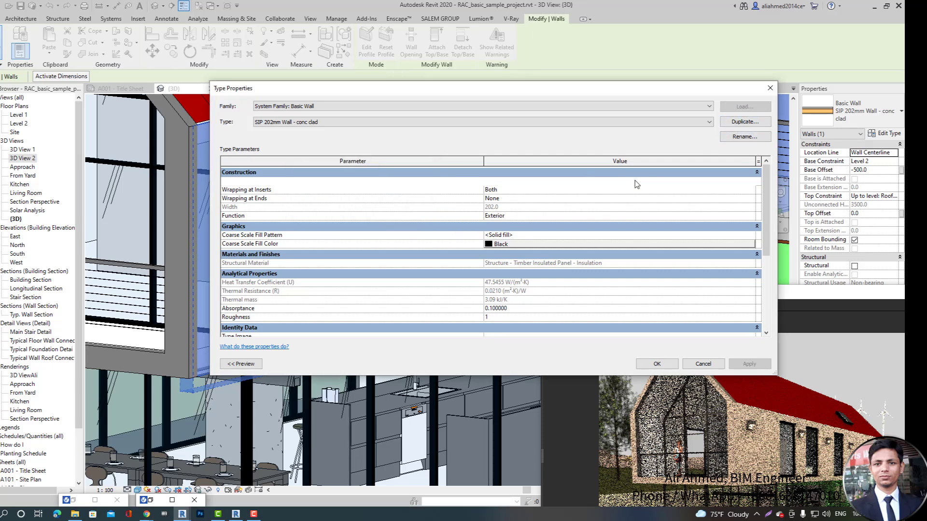
left_click(633, 182)
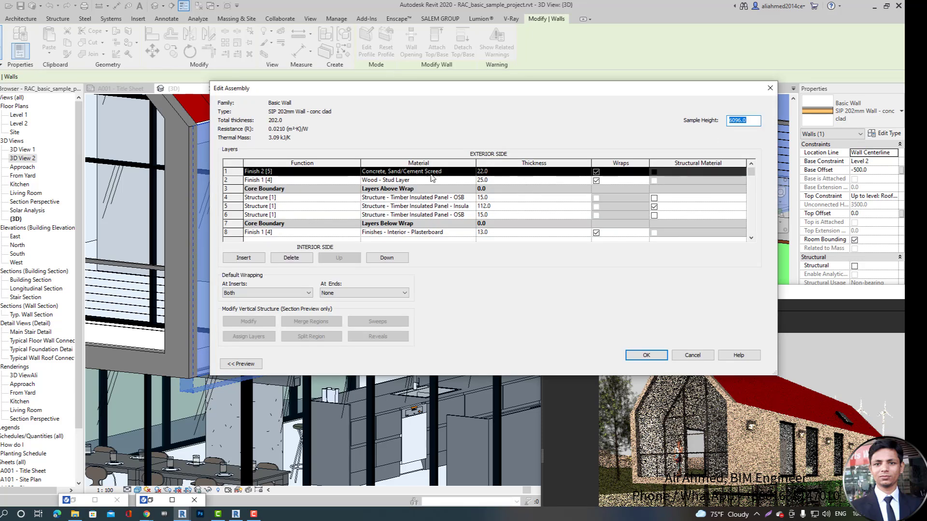
left_click(469, 173)
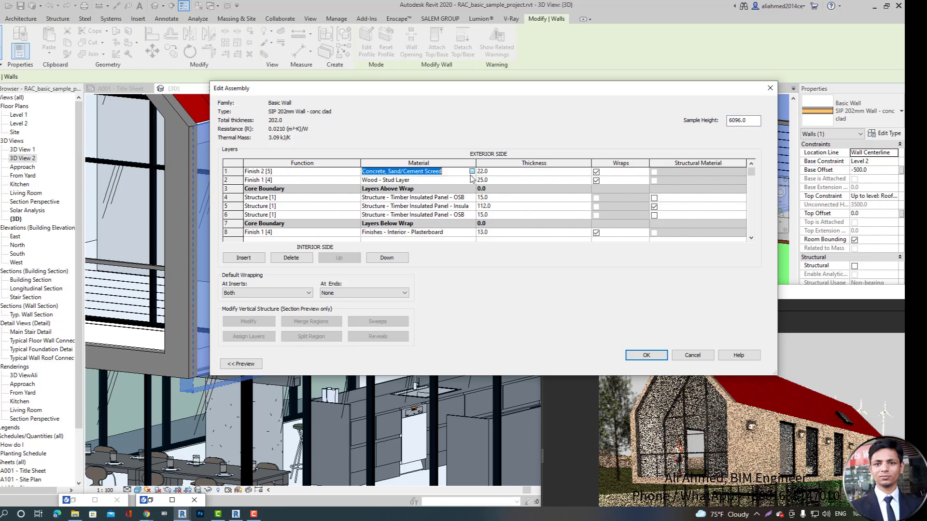
left_click(472, 171)
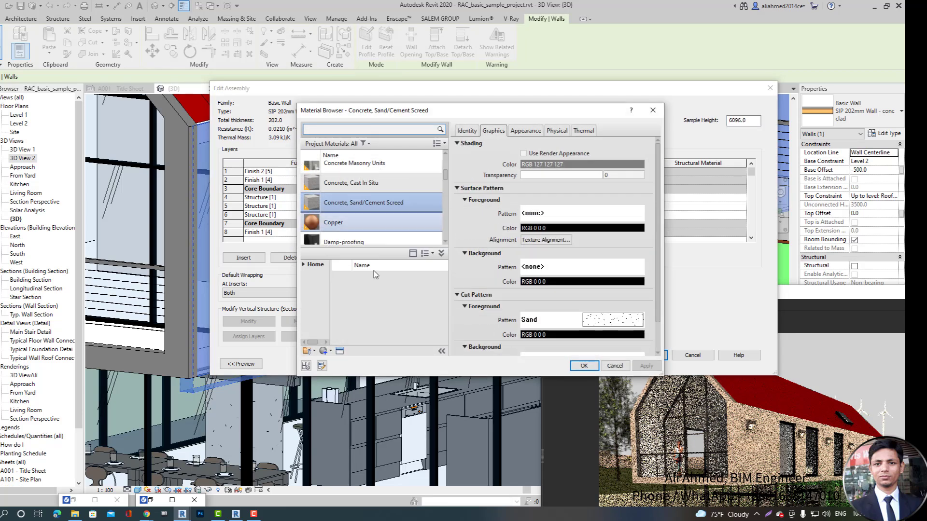
- Create a new material and name it 02
left_click(330, 351)
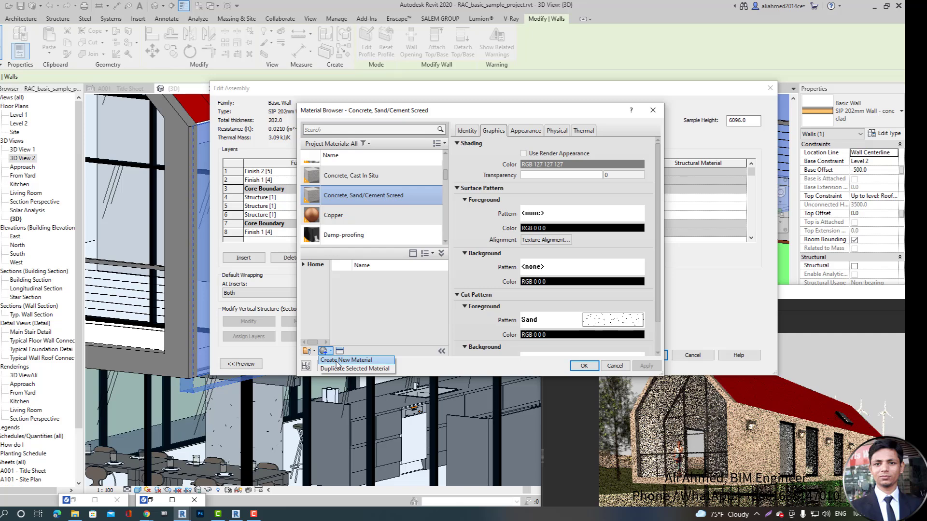
left_click(342, 361)
left_click(466, 131)
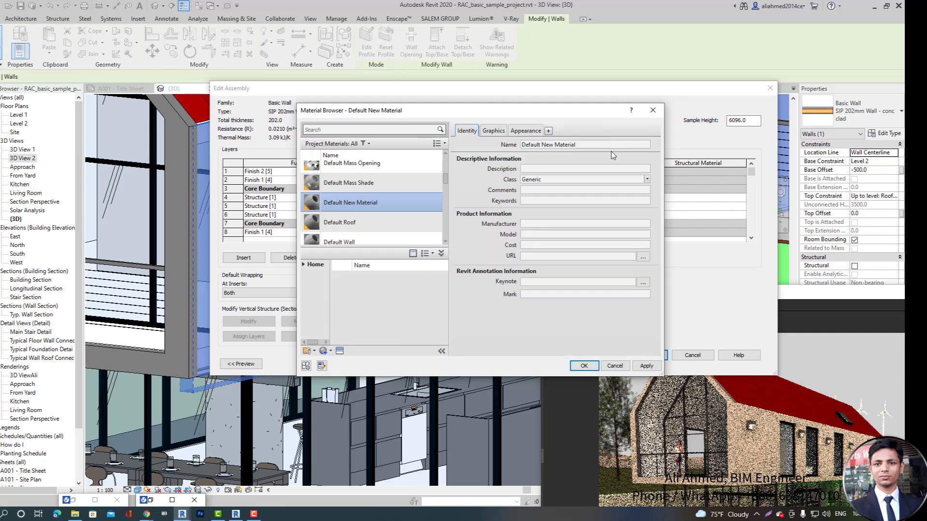
left_click(616, 145)
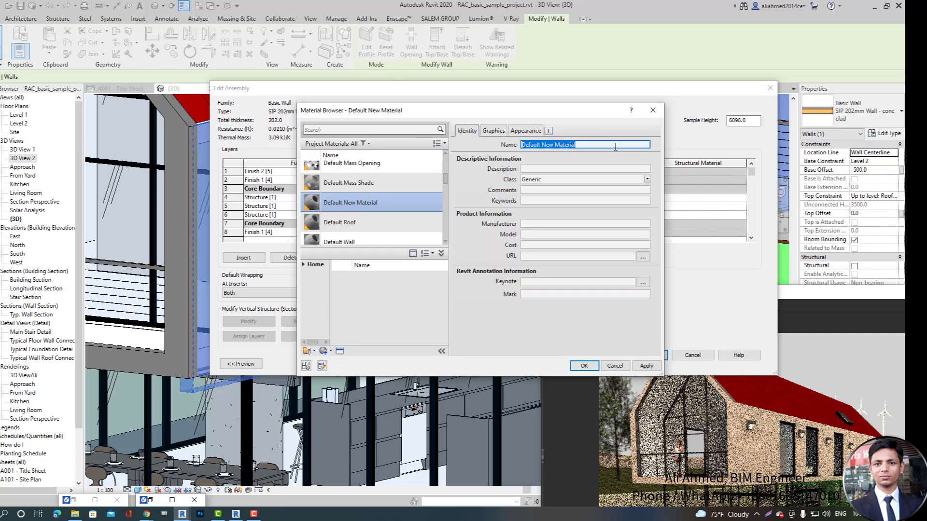
type("02")
- Enable Use Render Appearance for material 02, set its appearance color to RGB 128 128 128 and apply it to the upper wall type
left_click(498, 132)
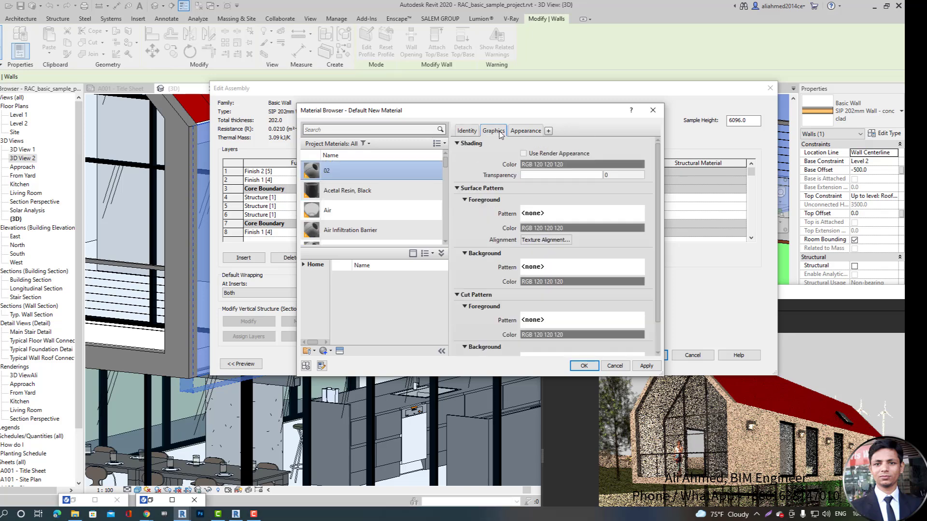
left_click(529, 154)
left_click(523, 132)
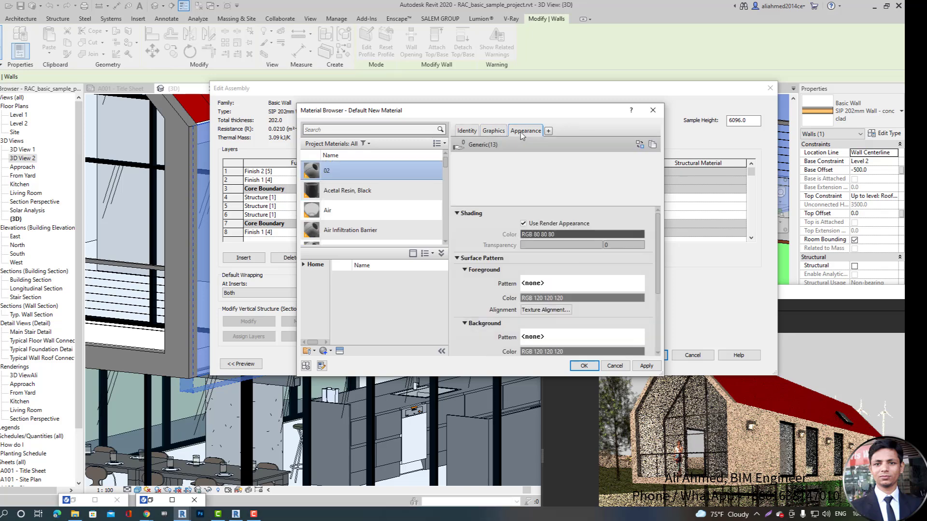
left_click(570, 235)
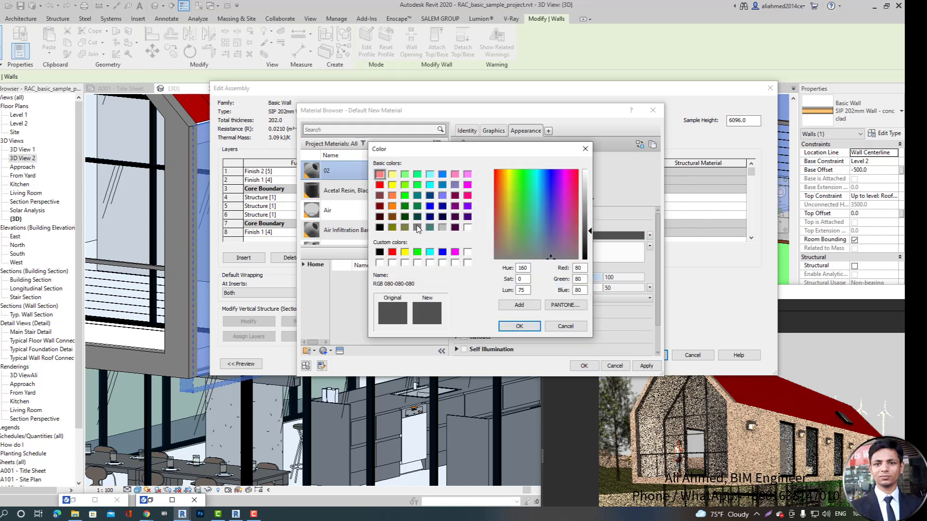
left_click(418, 227)
left_click(518, 327)
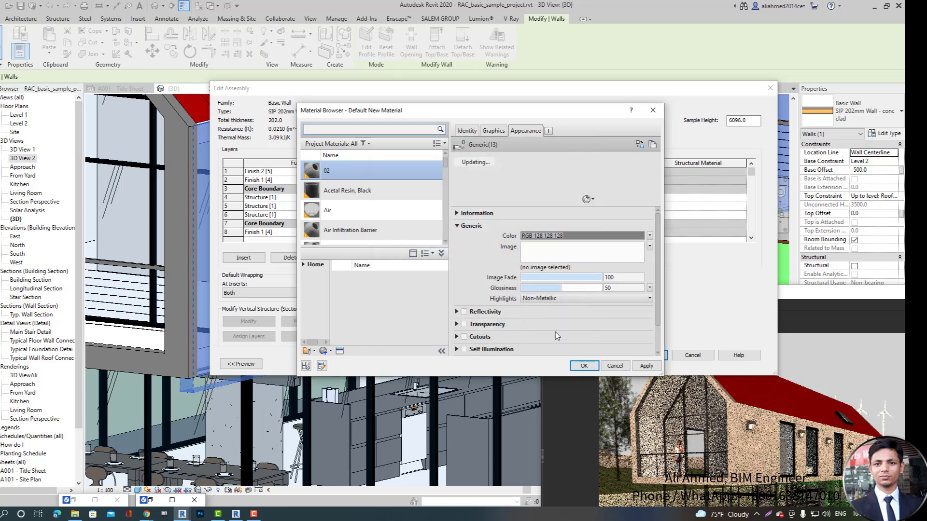
left_click(584, 366)
left_click(647, 355)
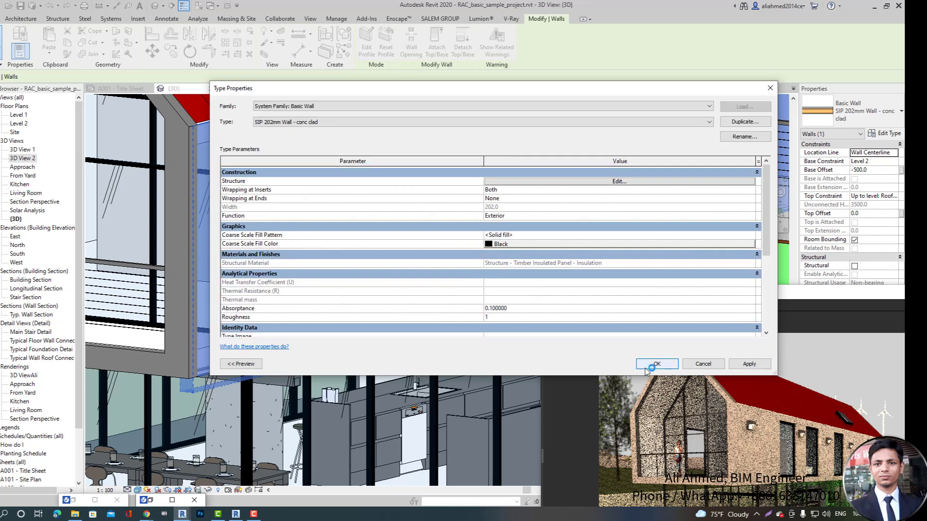
left_click(649, 365)
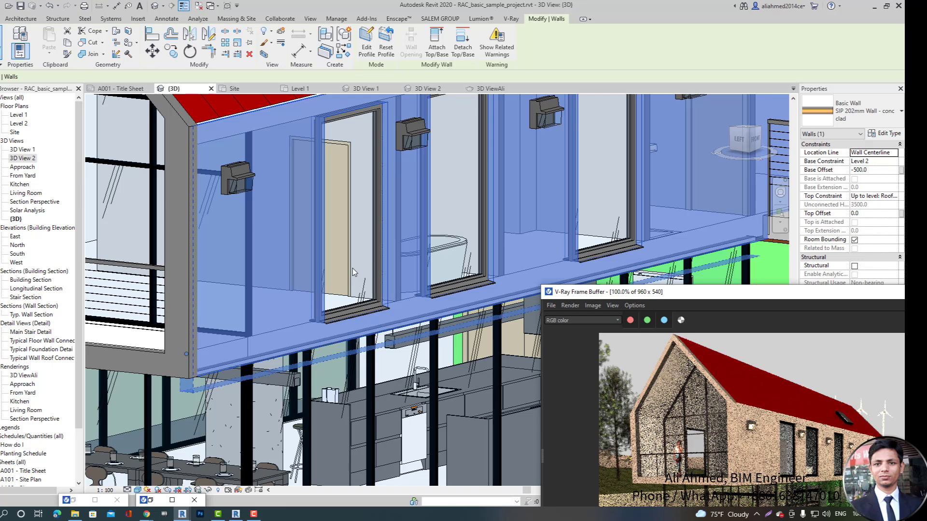
- Deselect the upper wall and move the V-Ray Frame Buffer fully into view to inspect the updated house render
scroll(352, 269, "down", 10)
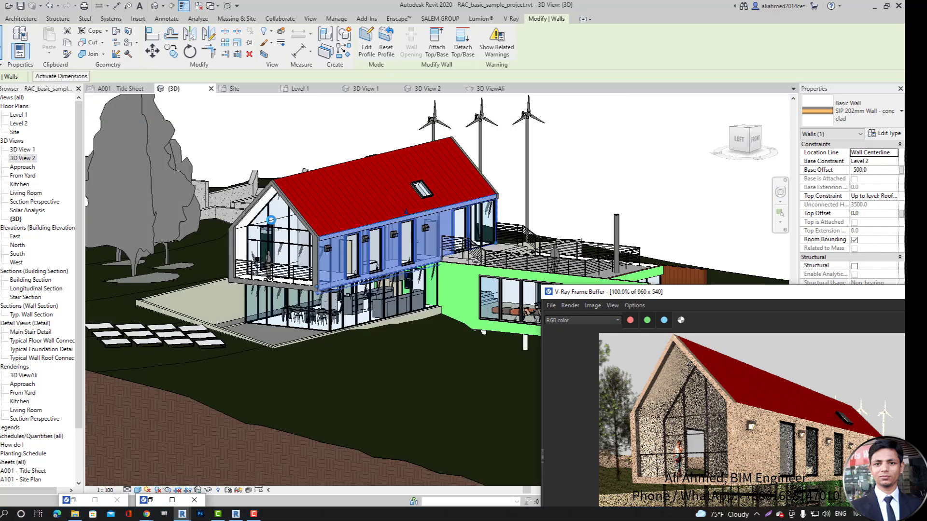
key("Escape")
middle_click_drag(314, 196, 301, 192, "shift")
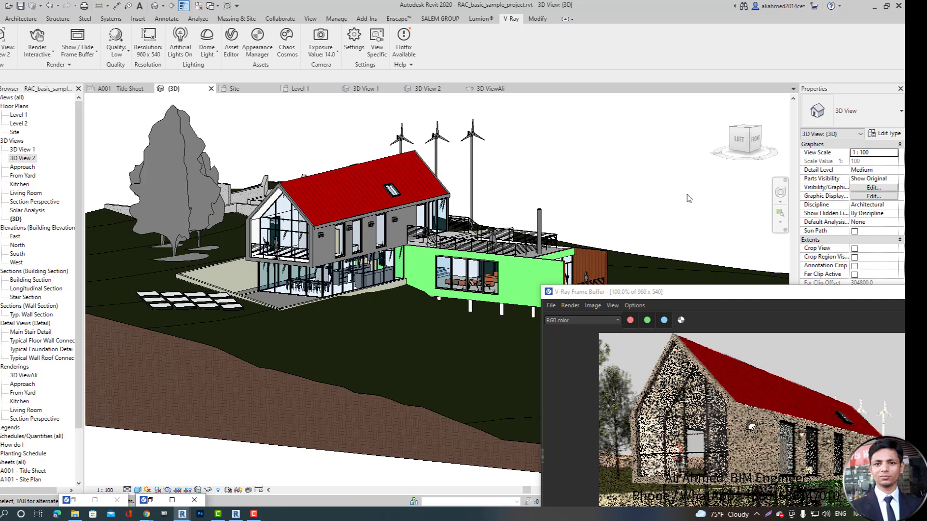
left_click_drag(703, 292, 441, 140)
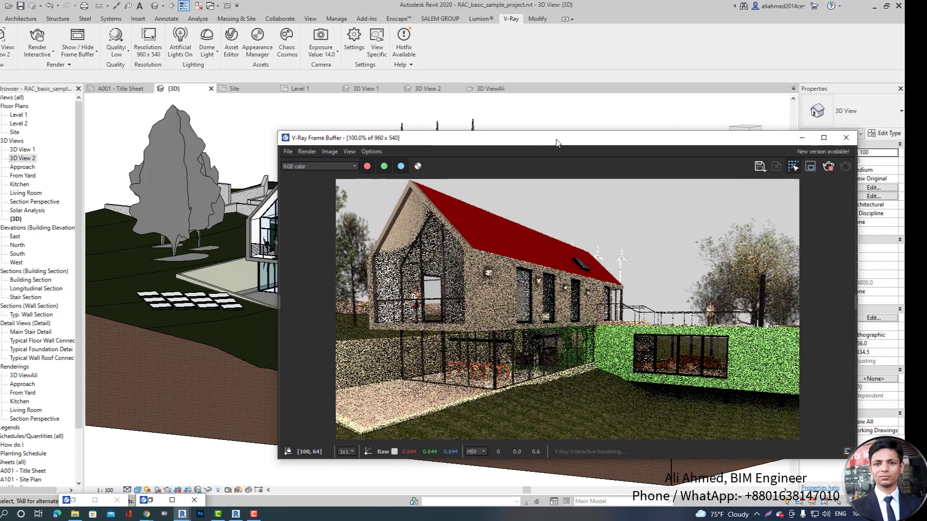
left_click_drag(556, 142, 526, 138)
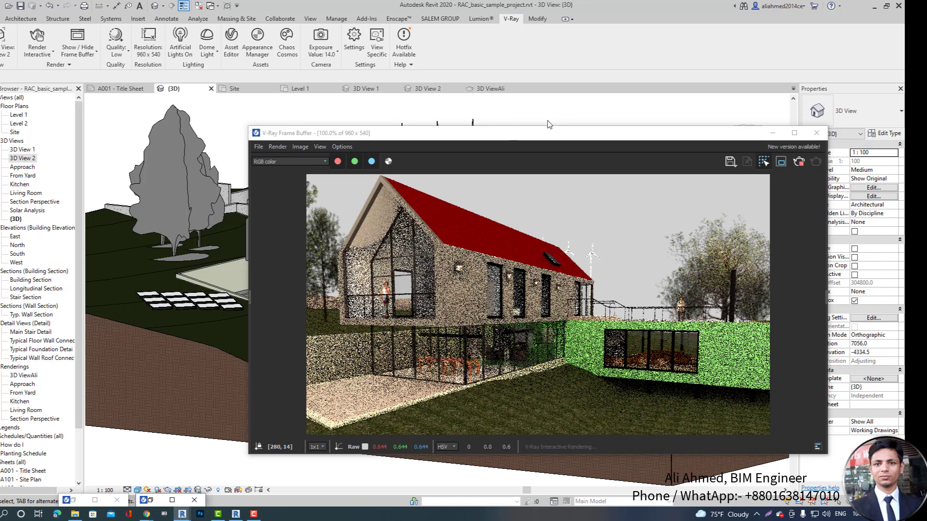
left_click_drag(550, 139, 581, 130)
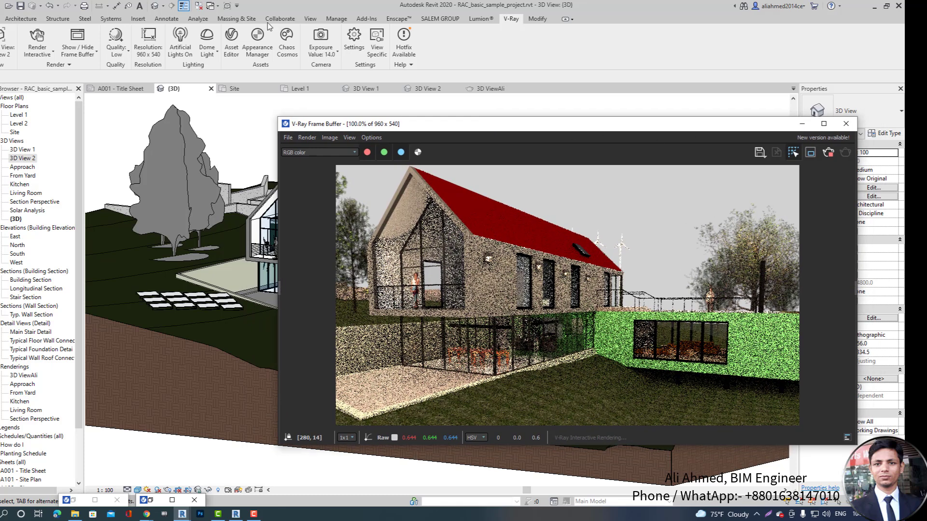
- Minimize the V-Ray Asset Editor after opening it, and place the V-Ray Appearance Manager beside the Frame Buffer
left_click(231, 50)
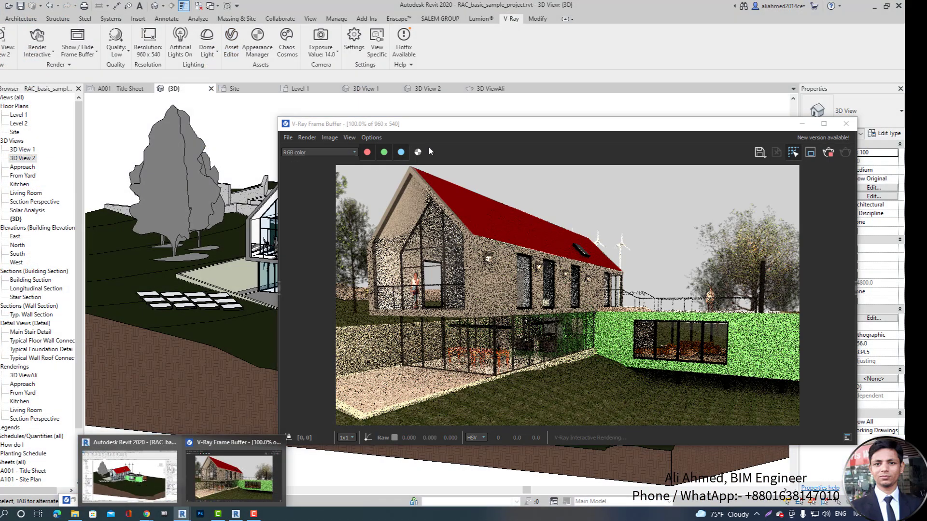
mouse_move(418, 123)
left_mouse_down()
mouse_move(466, 233)
mouse_move(409, 108)
left_mouse_up()
left_click(231, 48)
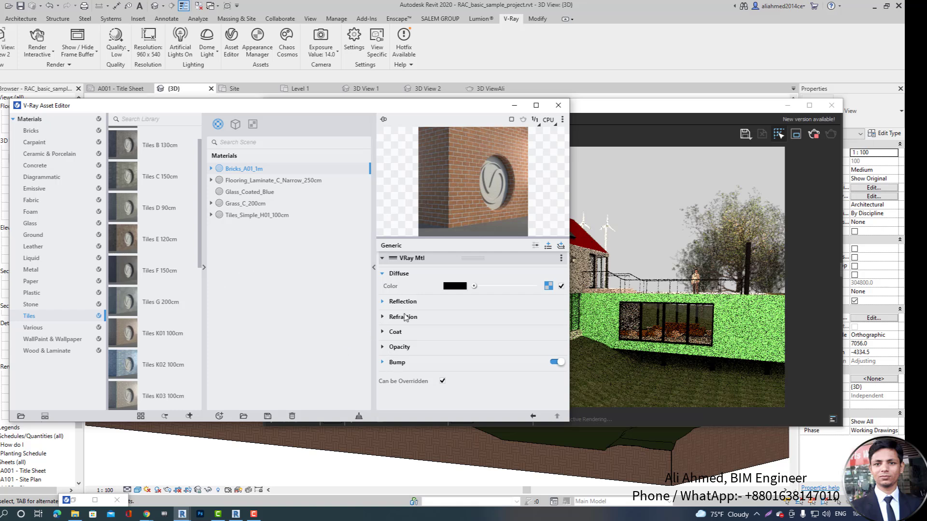
left_click(514, 105)
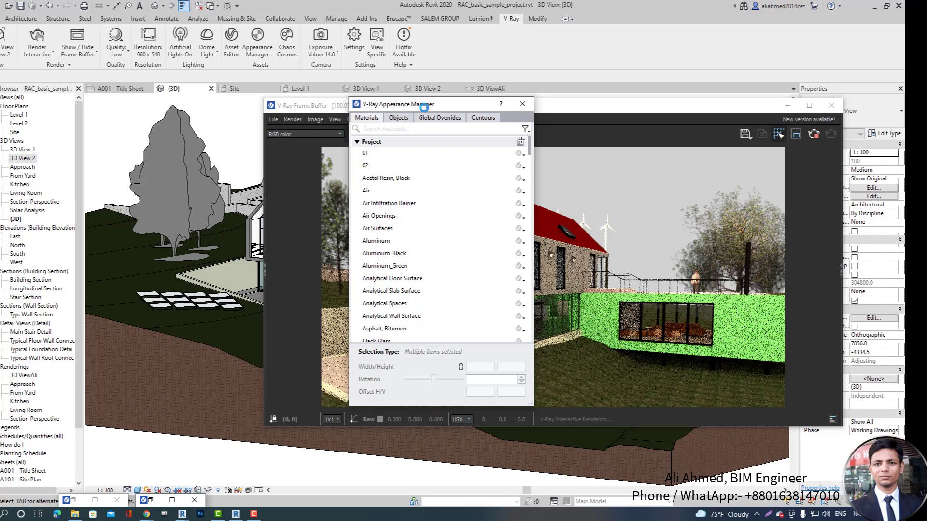
left_click_drag(424, 108, 151, 110)
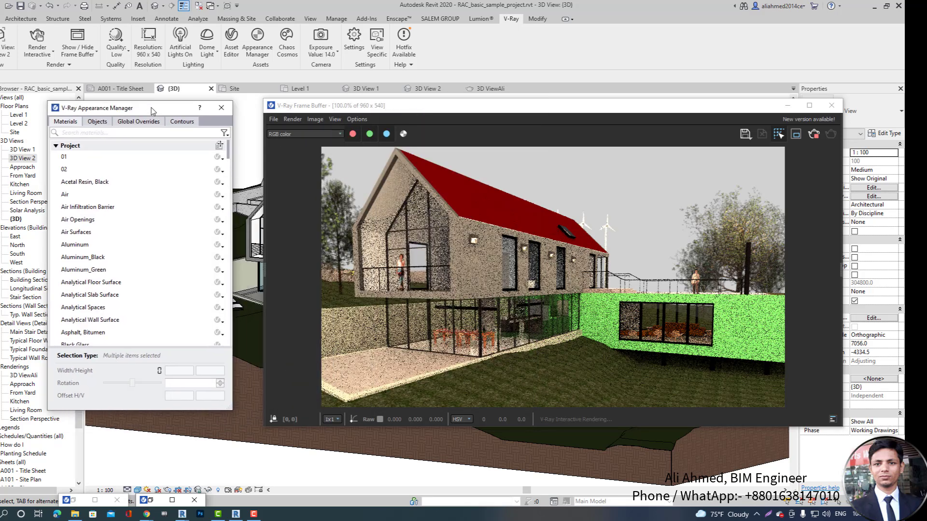
- Look through the project material list in the V-Ray Appearance Manager, including materials 01 and 02
left_click(81, 171)
left_click(82, 181)
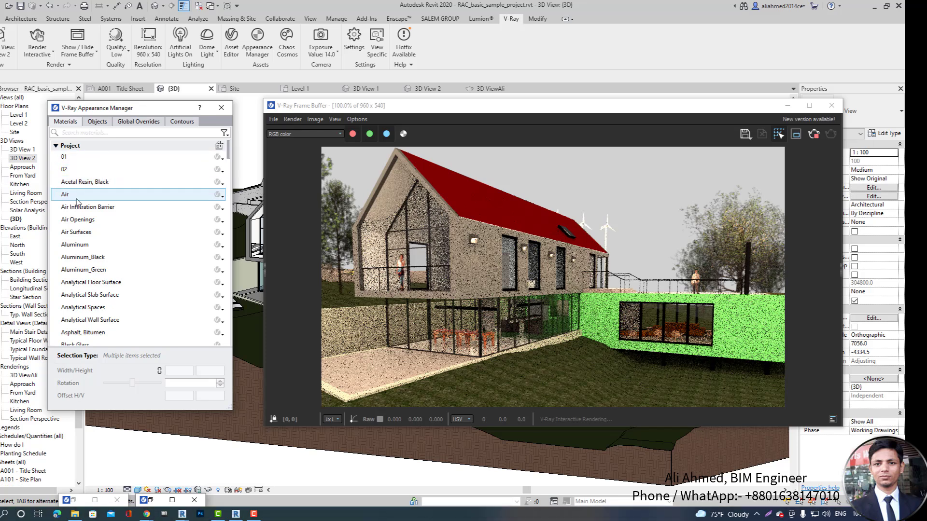
scroll(120, 203, "down", 1)
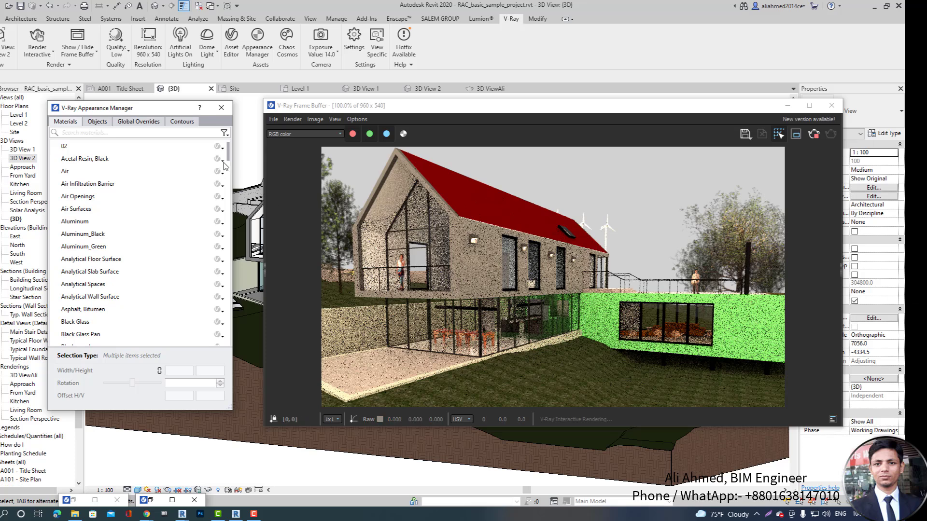
scroll(231, 154, "down", 3)
scroll(223, 282, "down", 6)
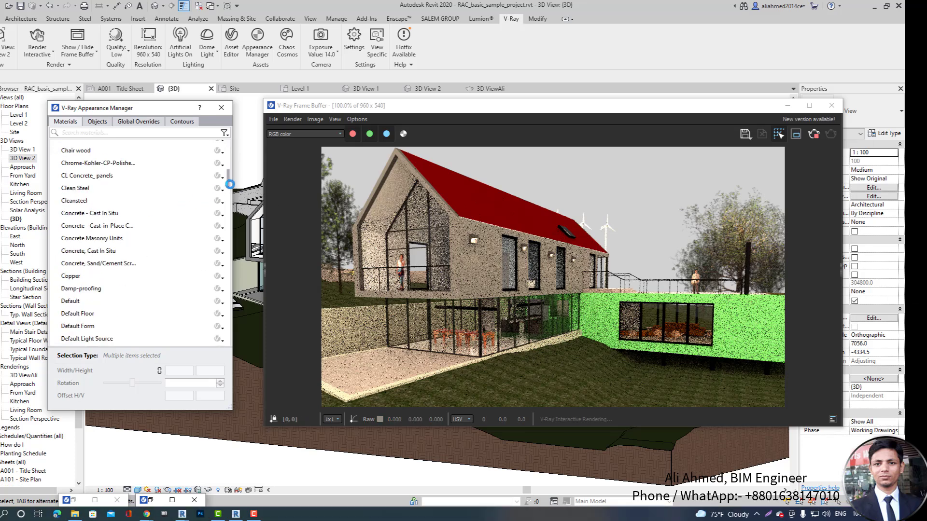
scroll(229, 193, "down", 20)
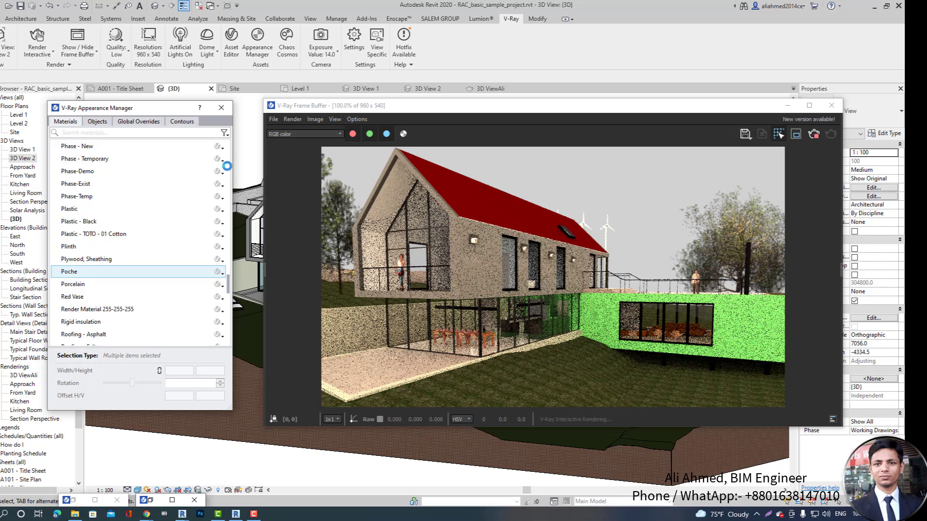
scroll(202, 193, "up", 20)
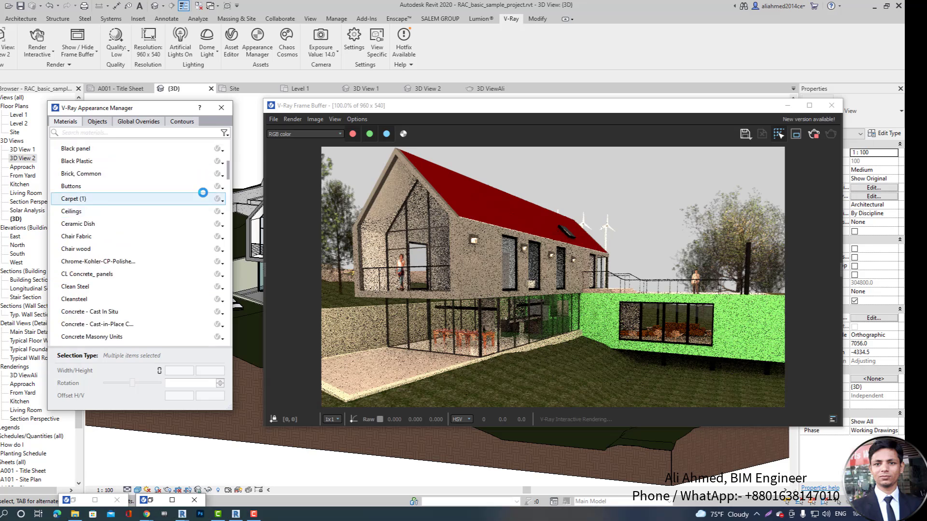
scroll(208, 191, "up", 6)
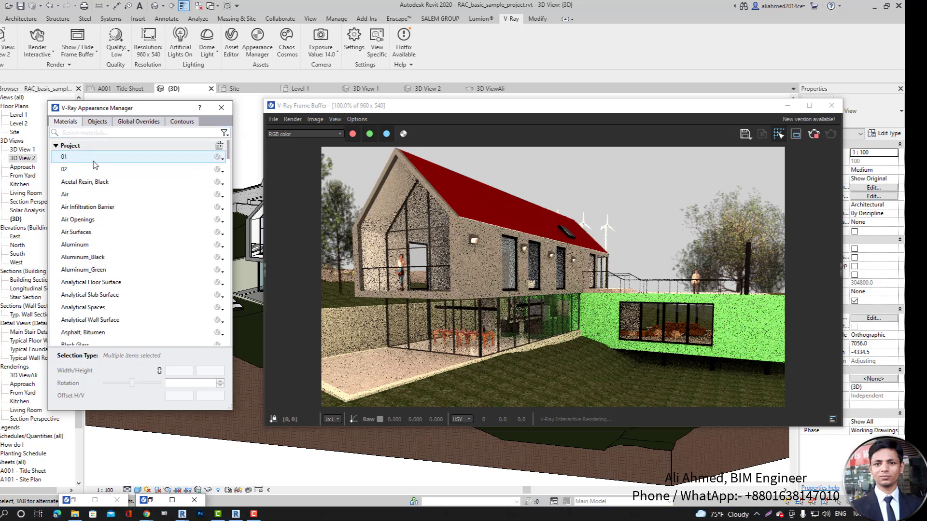
- Select material 01 in the Appearance Manager and review the V-Ray materials available for assignment to it
left_click(95, 161)
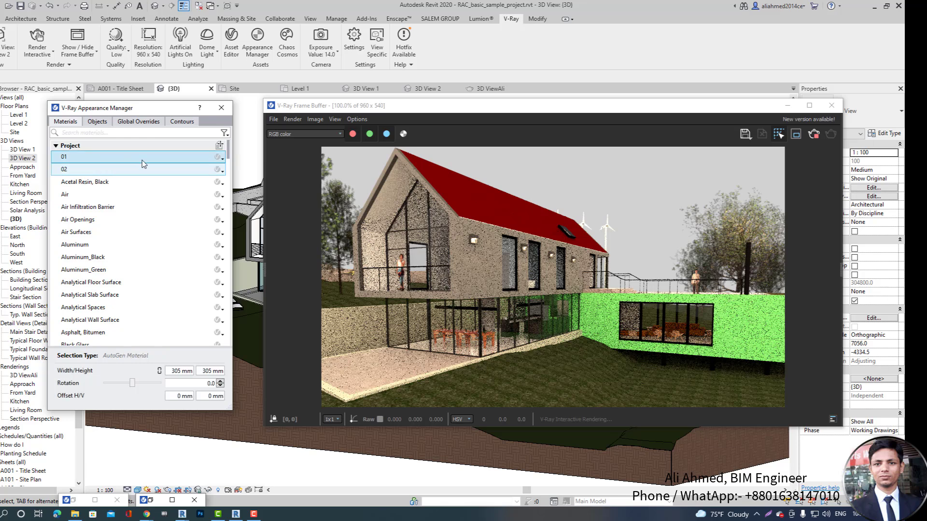
left_click(221, 160)
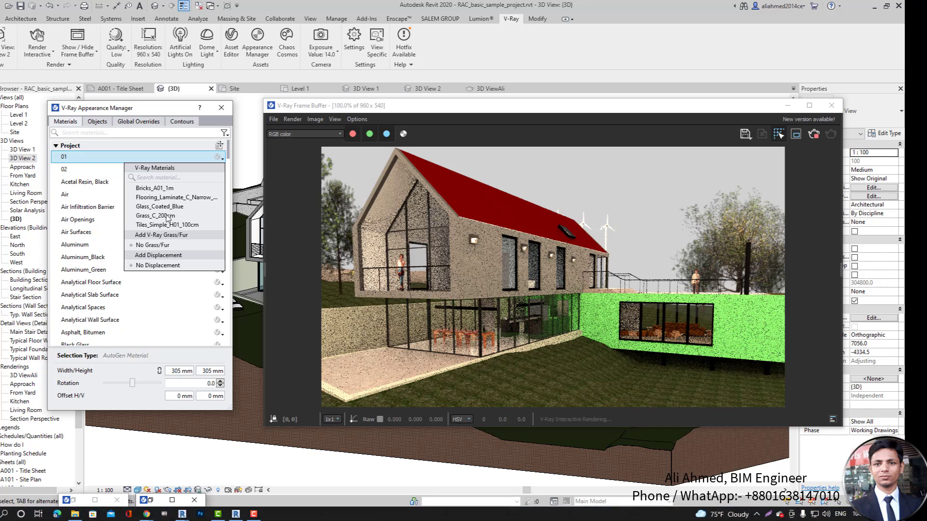
left_click(173, 110)
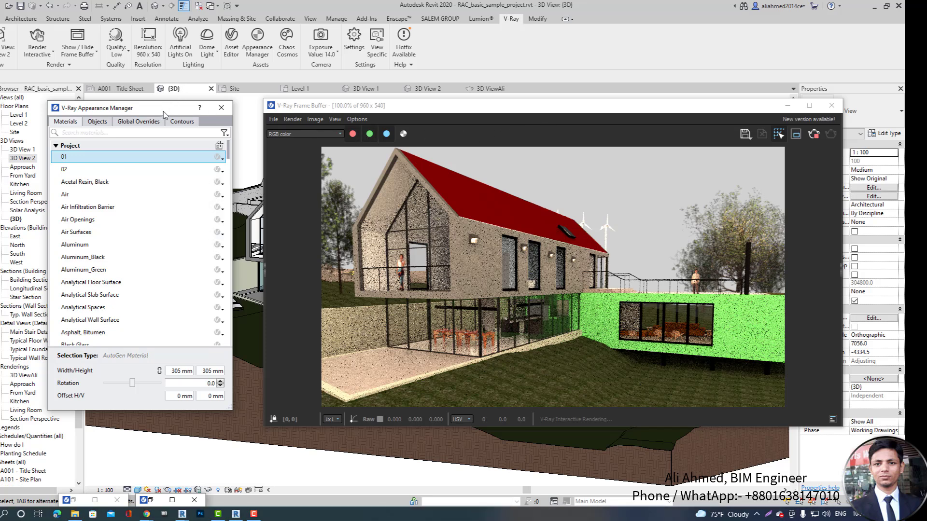
- Move the Appearance Manager to the opposite side of the Frame Buffer and reopen the V-Ray Asset Editor beside it
left_click_drag(163, 115, 833, 89)
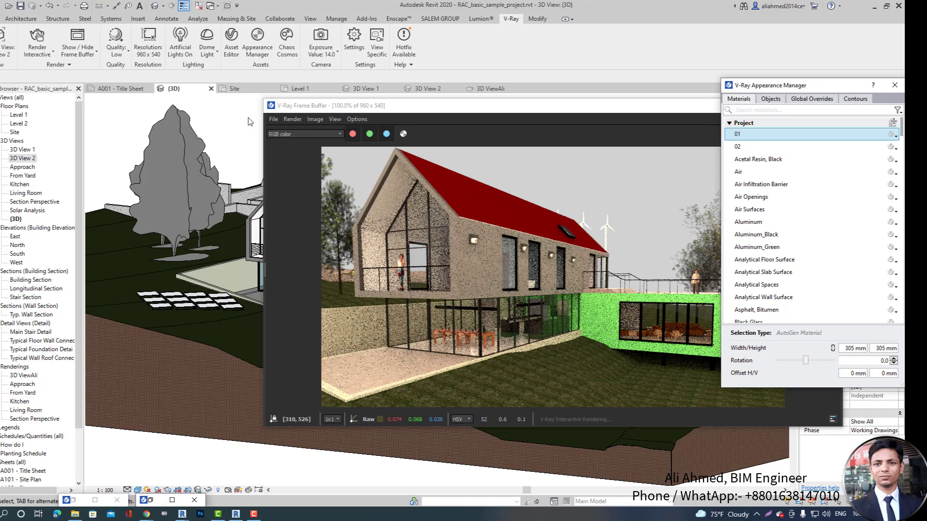
left_click(233, 47)
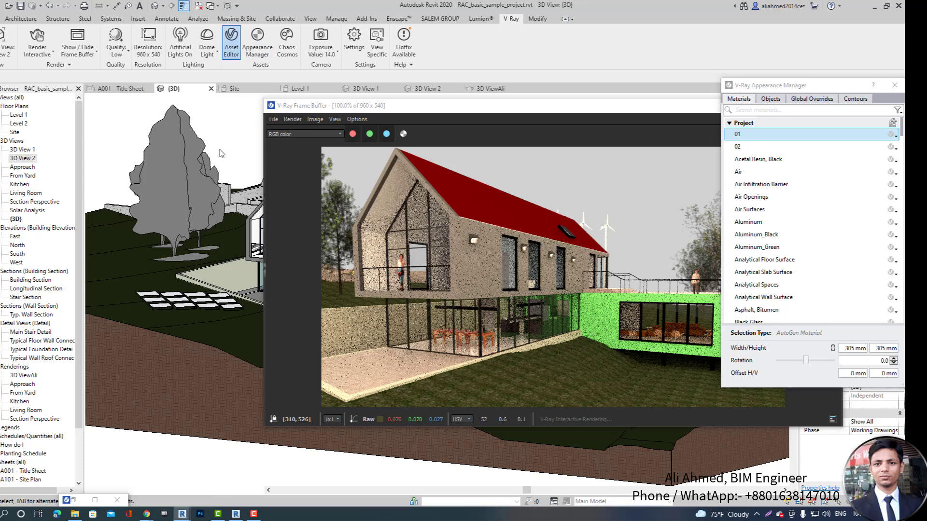
left_click(234, 43)
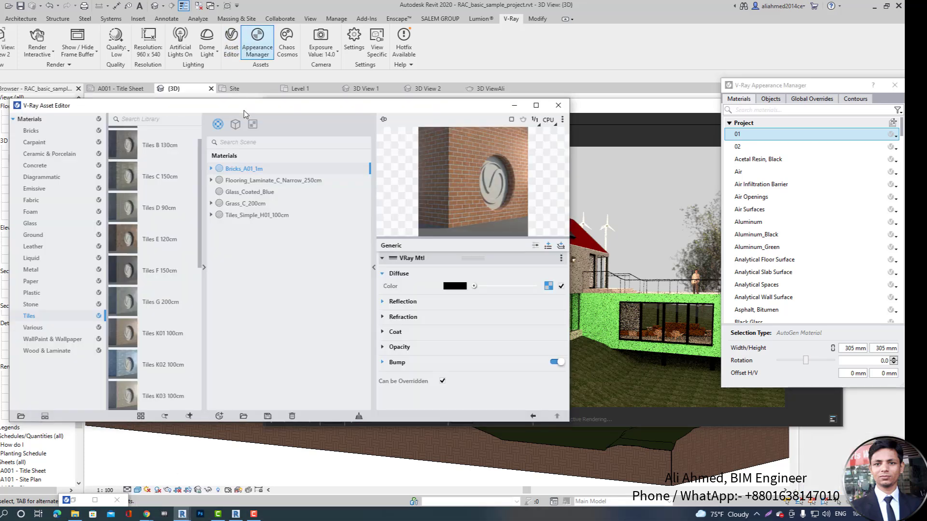
left_click(557, 106)
left_click(230, 46)
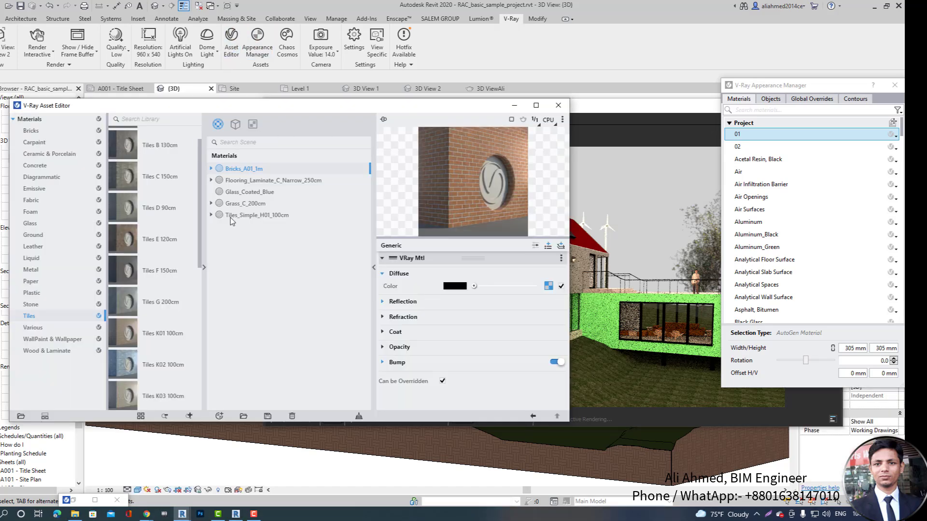
- Compare material 01's assignable V-Ray materials with the Asset Editor's scene list, previewing Grass_C_200cm, Glass_Coated_Blue and Flooring_Laminate_C_Narrow_250cm
right_click(895, 138)
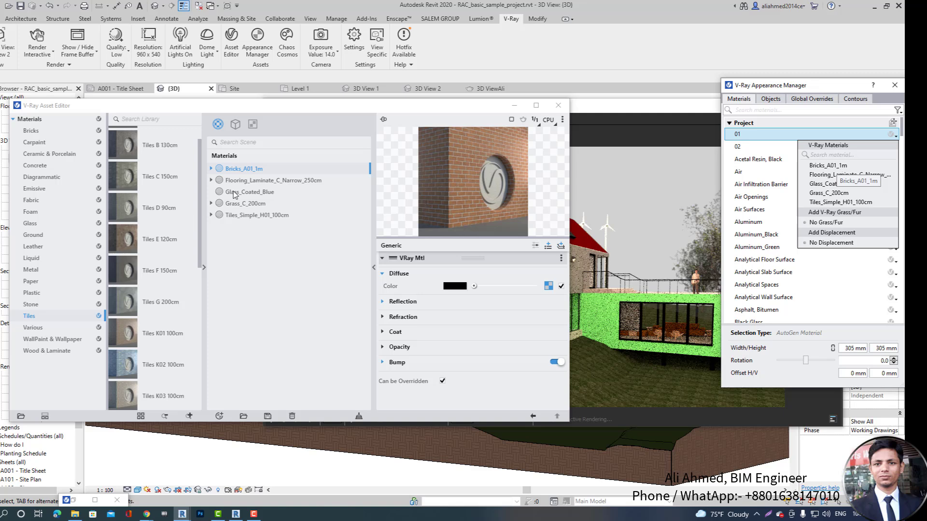
left_click(258, 179)
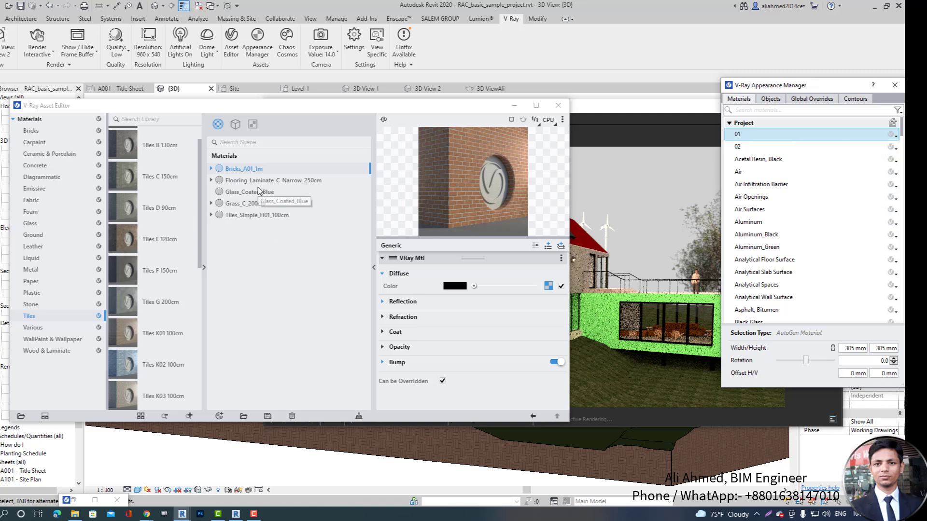
left_click(258, 218)
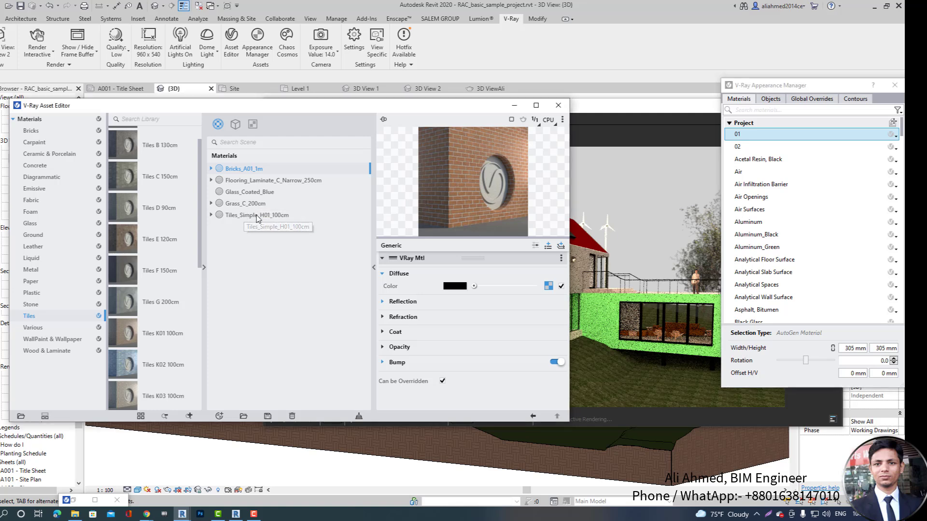
left_click(248, 205)
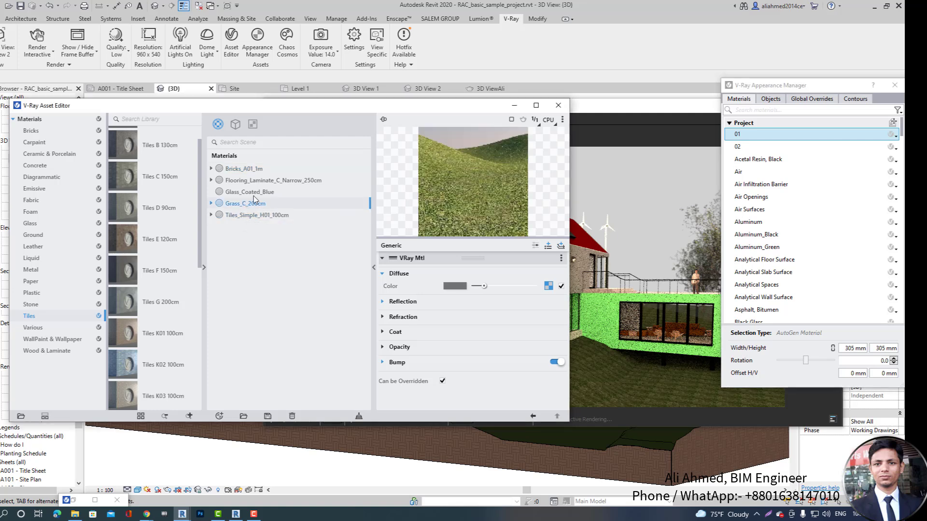
left_click(264, 193)
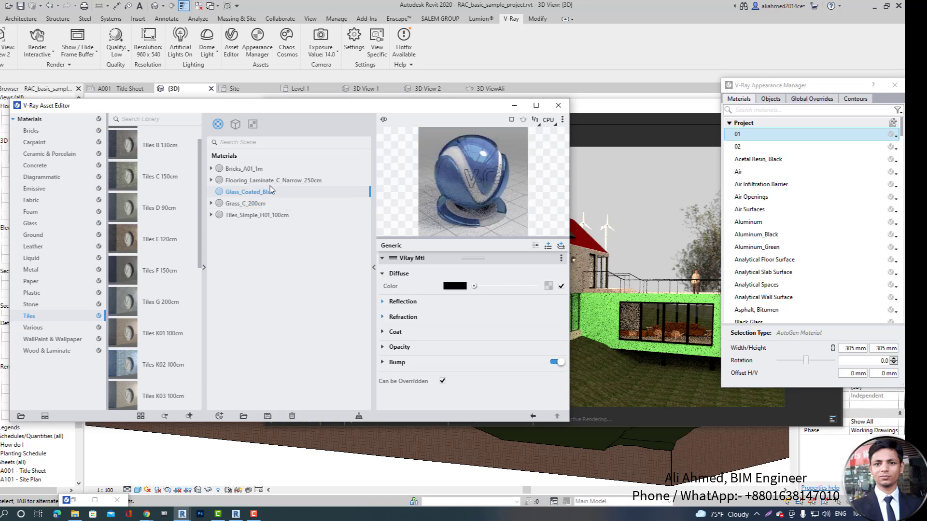
left_click(276, 182)
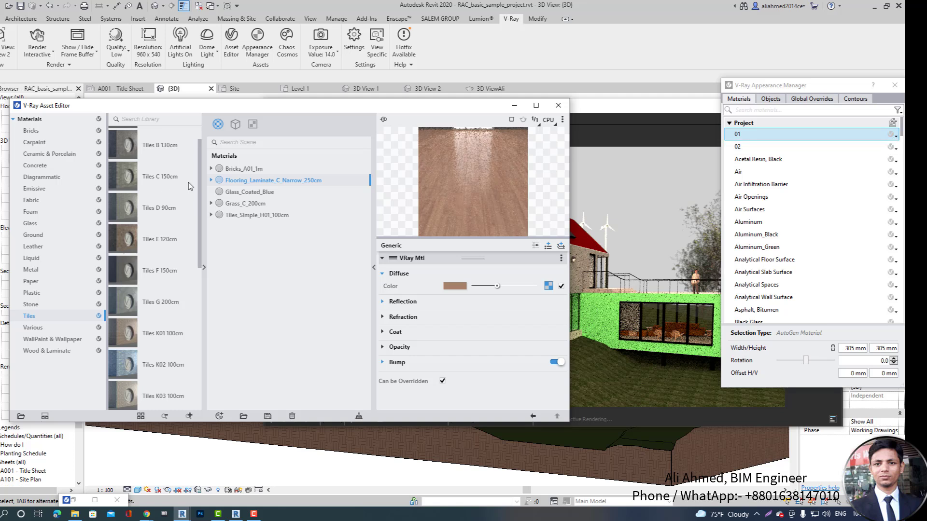
- Assign the V-Ray material Flooring_Laminate_C_Narrow_250cm to project material 01
left_click(896, 139)
left_click(895, 137)
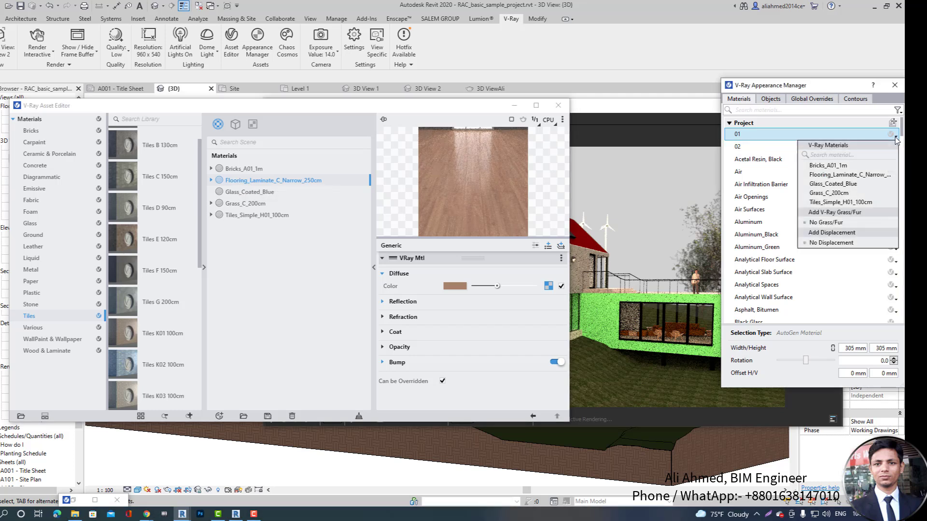
left_click(850, 175)
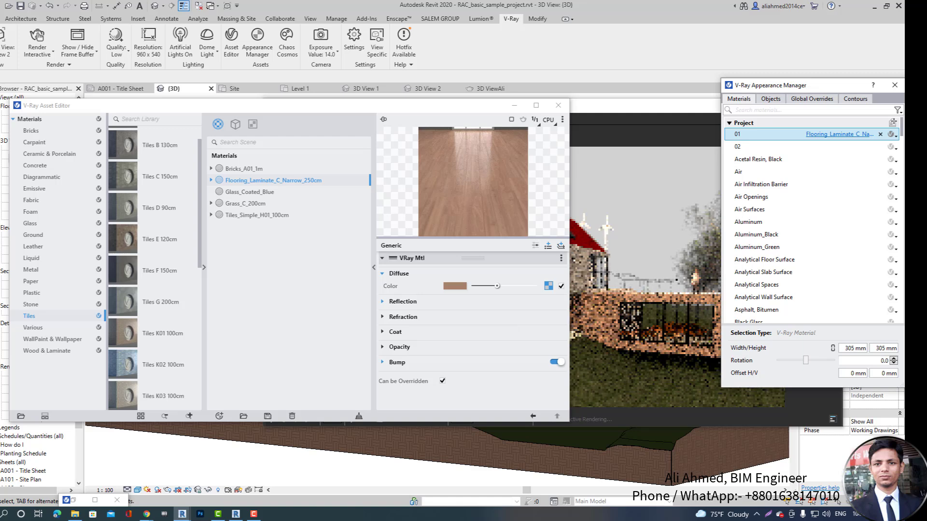
left_click(895, 137)
left_click(895, 138)
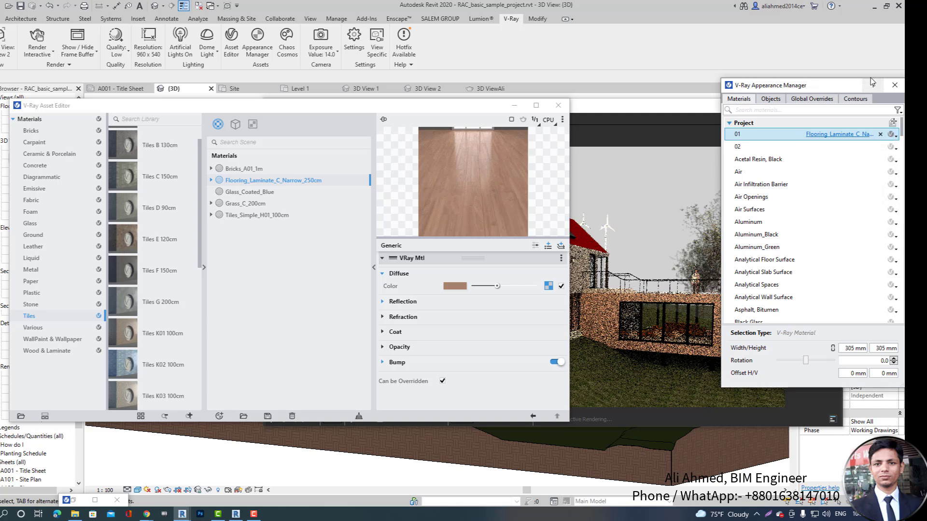
- Preview the glass, grass, tile, brick and flooring scene materials in the Asset Editor
left_click(250, 193)
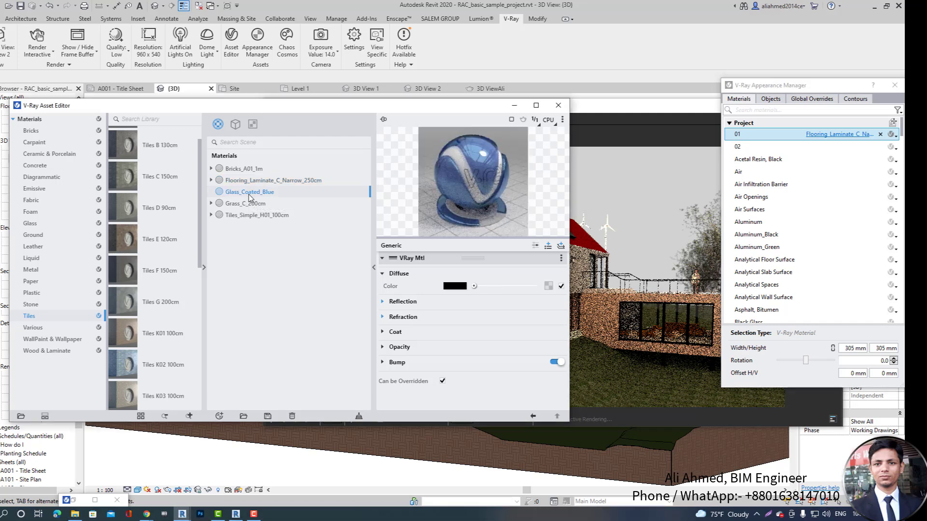
left_click(250, 205)
left_click(256, 216)
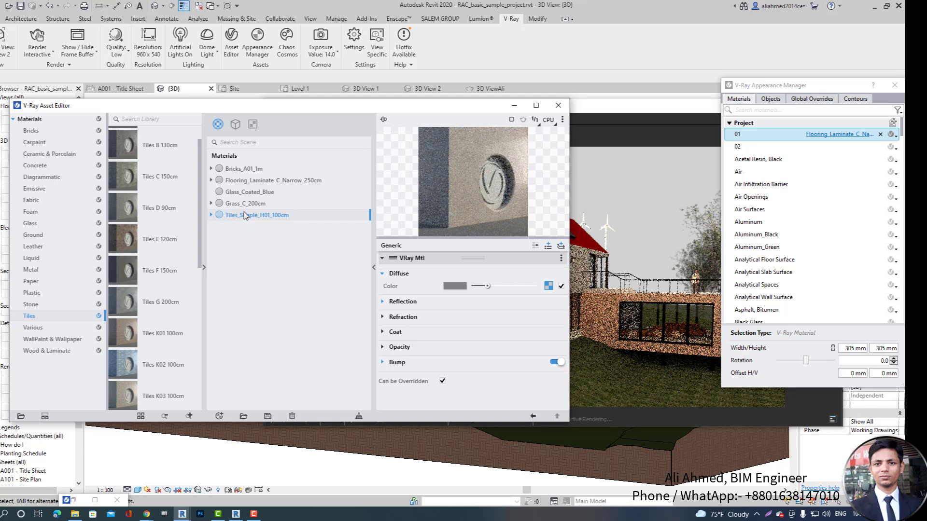
left_click(241, 169)
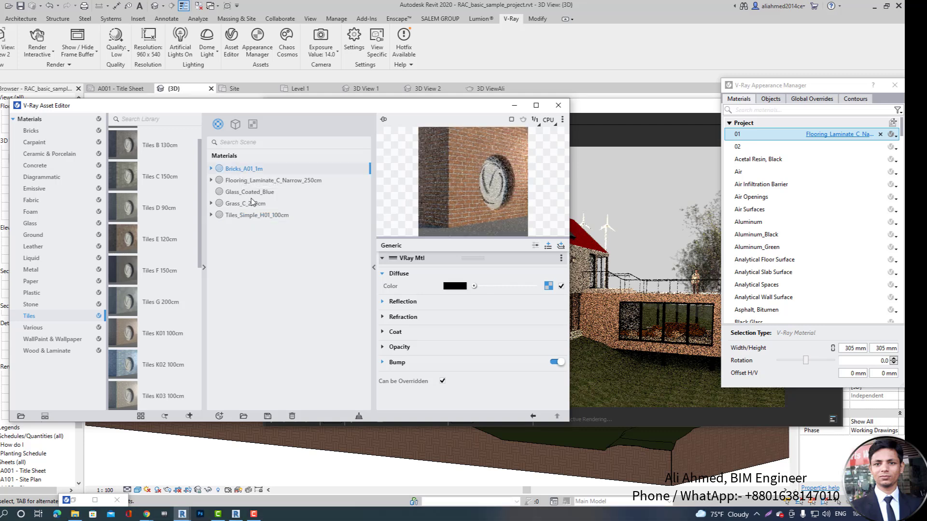
left_click(262, 218)
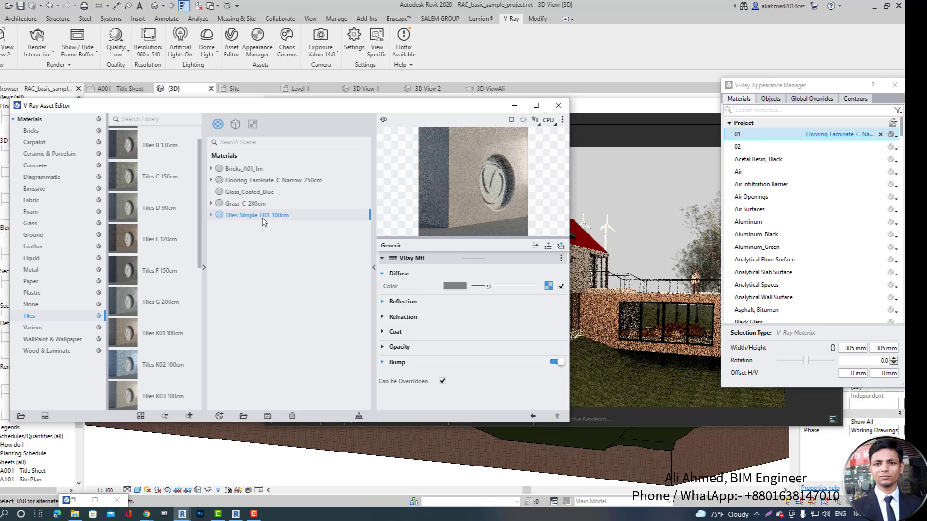
left_click(254, 180)
- Assign the V-Ray material Bricks_A01_1m from the Asset Editor to project material 02
left_click(250, 170)
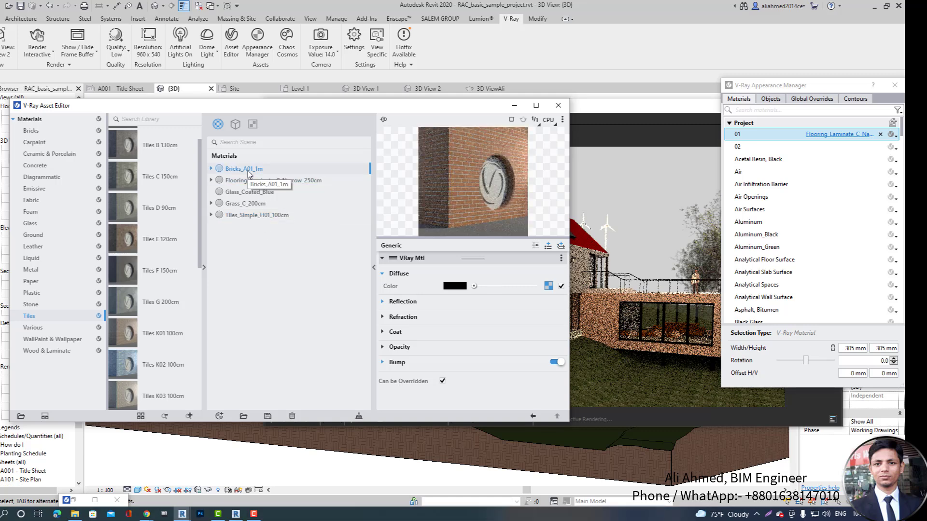
left_click_drag(233, 171, 846, 148)
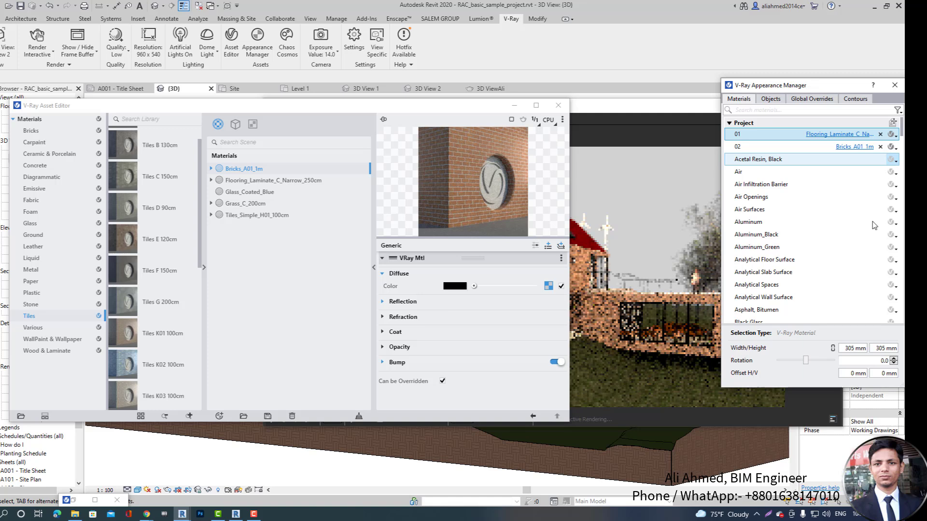
left_click(895, 162)
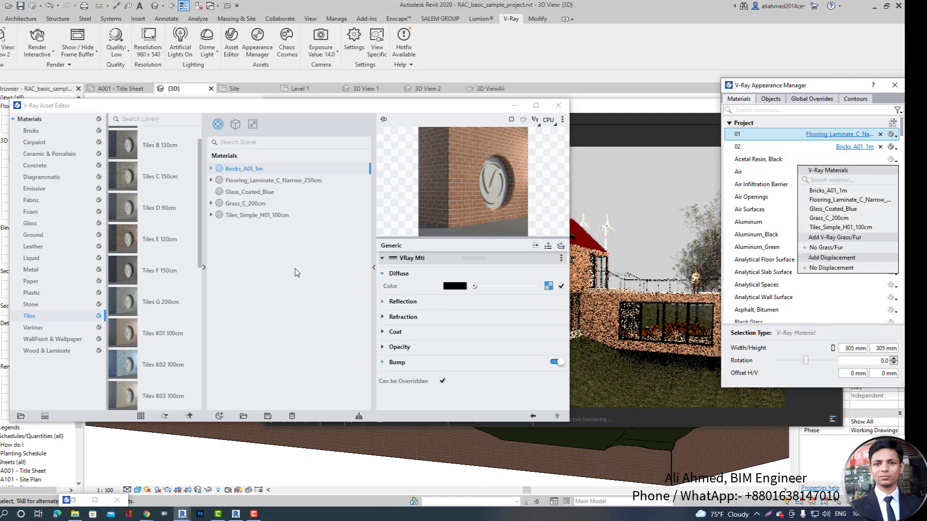
left_click(328, 216)
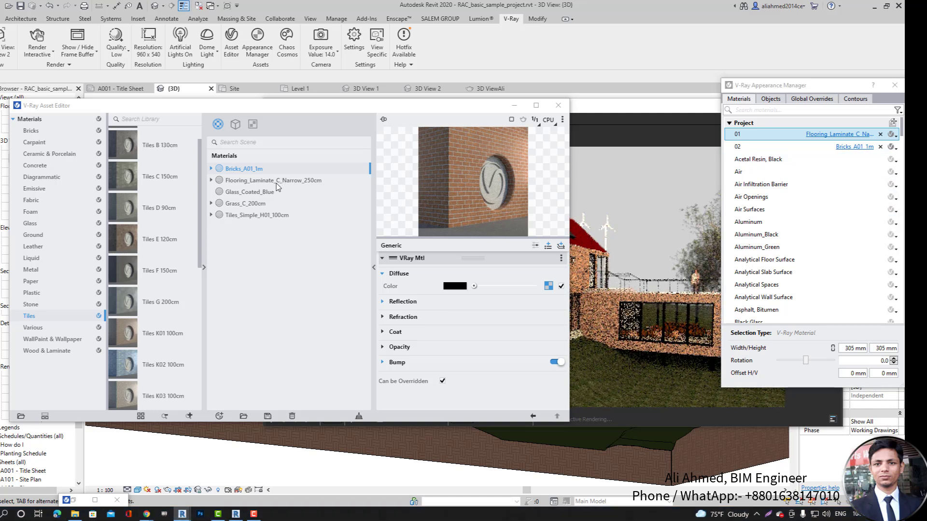
- Expand Flooring_Laminate_C_Narrow_250cm in the Asset Editor to list its bitmap, color correction and UVW placement nodes
left_click(274, 182)
left_click(250, 170)
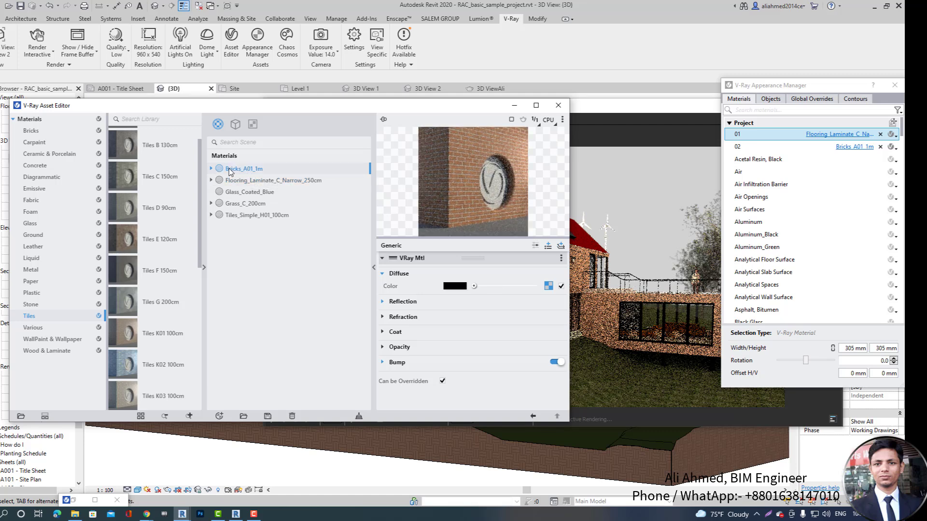
left_click(211, 169)
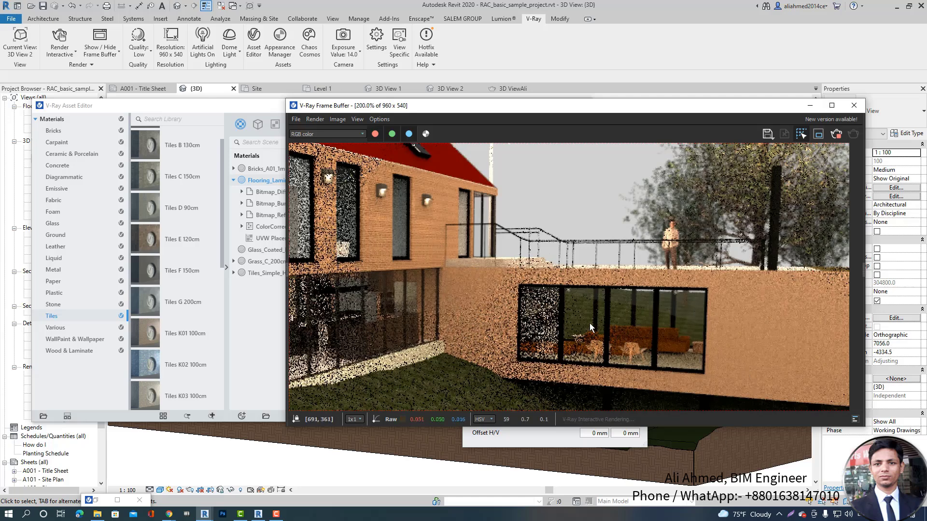
- Reposition the Frame Buffer between the other V-Ray windows to check the wall material assignments against the enlarged house render
left_click_drag(517, 110, 504, 278)
left_click(603, 146)
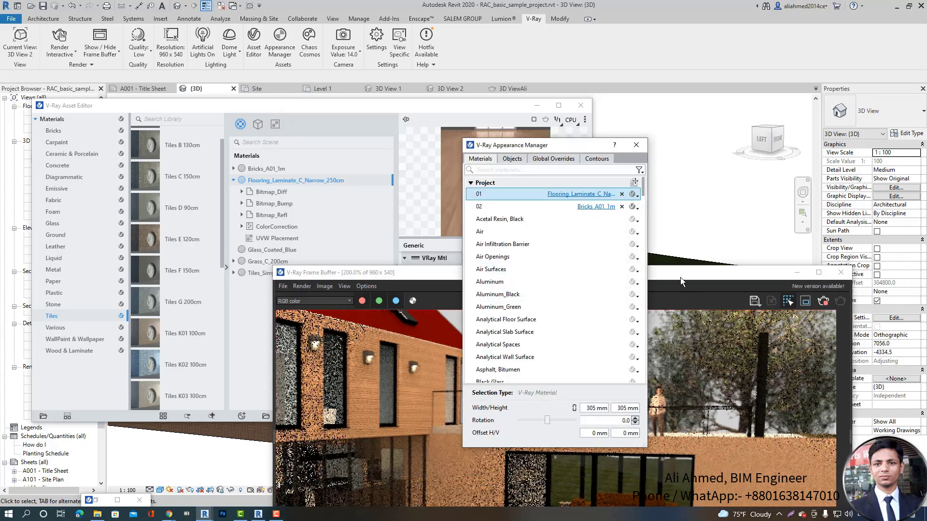
left_click_drag(681, 279, 656, 197)
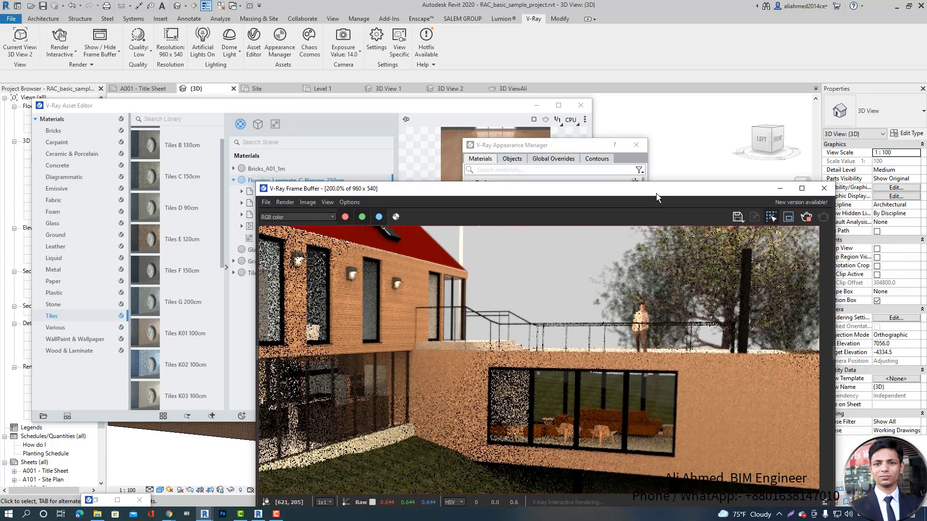
left_click_drag(697, 172, 714, 139)
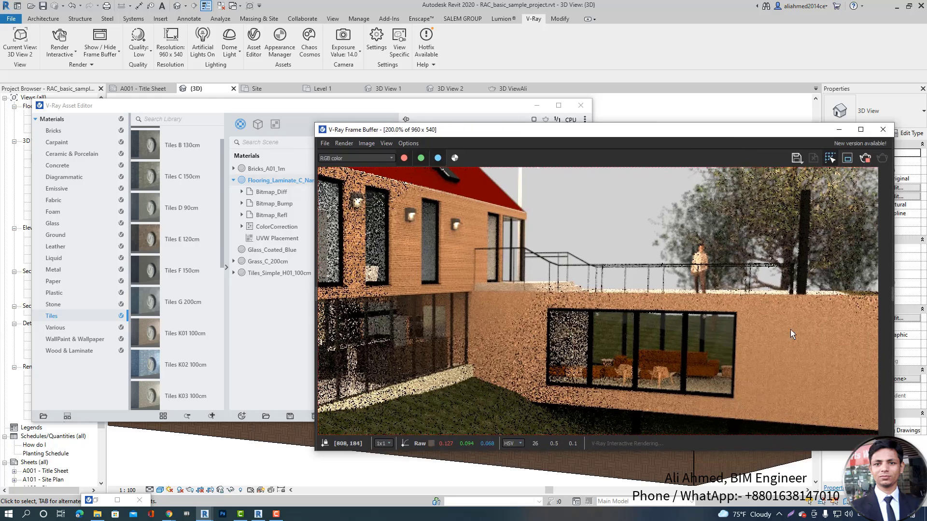
- Draw a render region about 99 by 93 pixels on the blank exterior wall beside the large window in the Frame Buffer
scroll(813, 387, "up", 2)
scroll(780, 334, "down", 2)
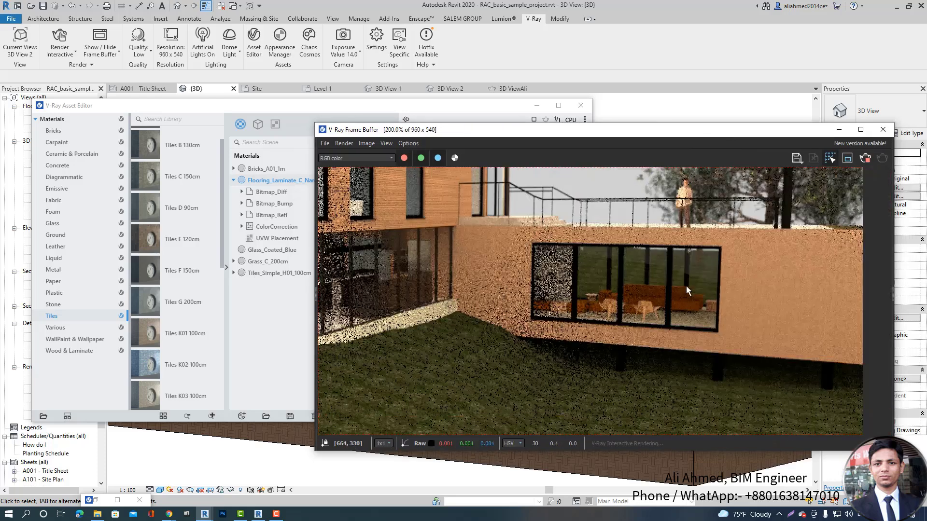
scroll(737, 310, "down", 1)
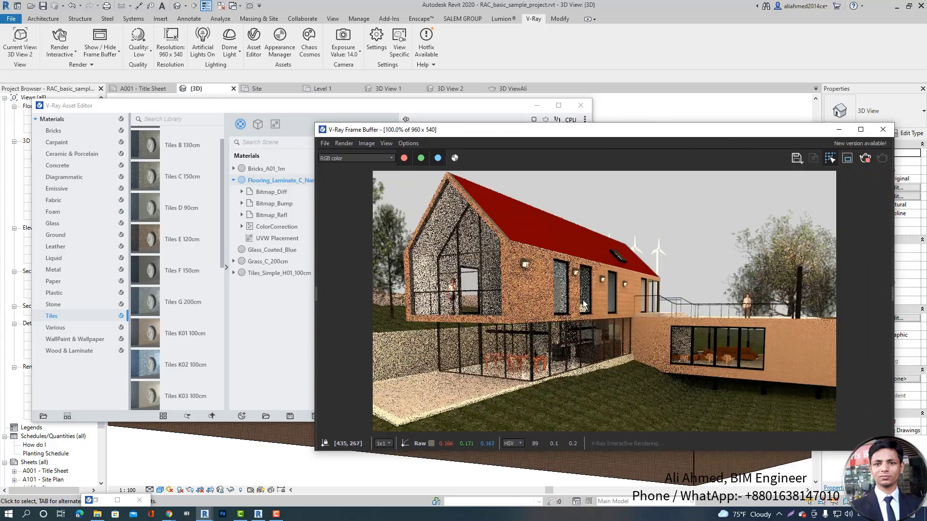
scroll(676, 323, "down", 1)
scroll(648, 332, "up", 1)
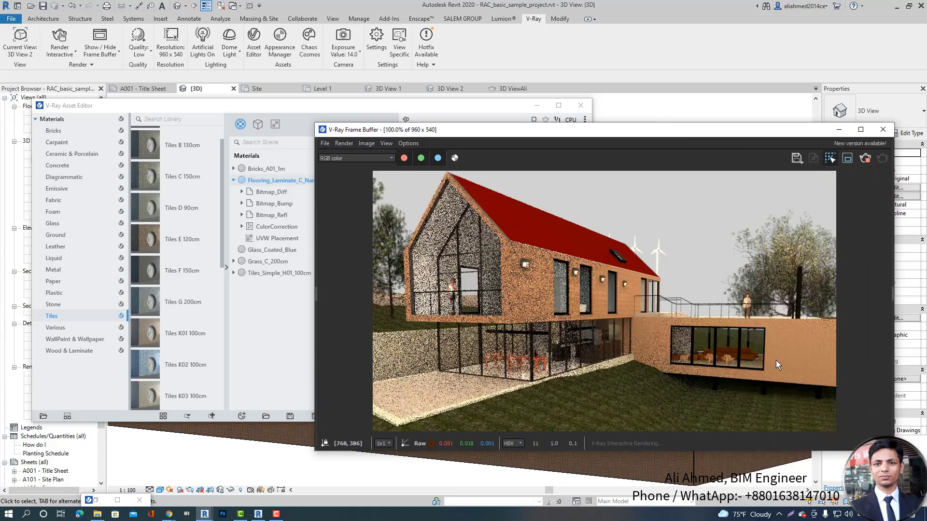
scroll(777, 365, "up", 2)
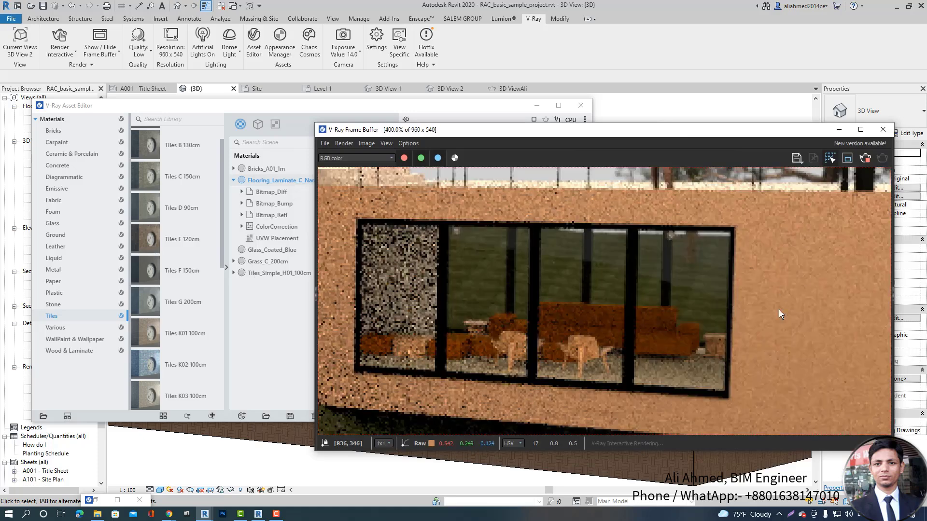
scroll(609, 344, "down", 1)
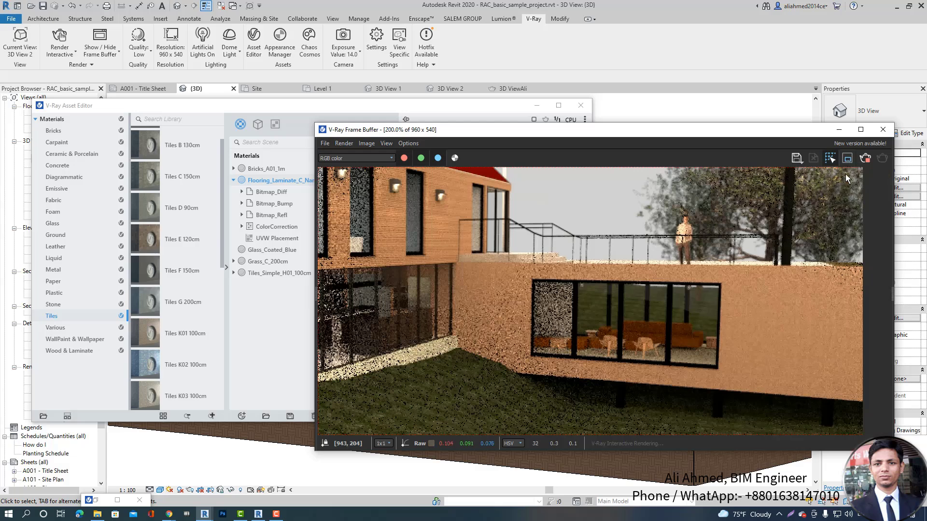
left_click_drag(744, 274, 840, 364)
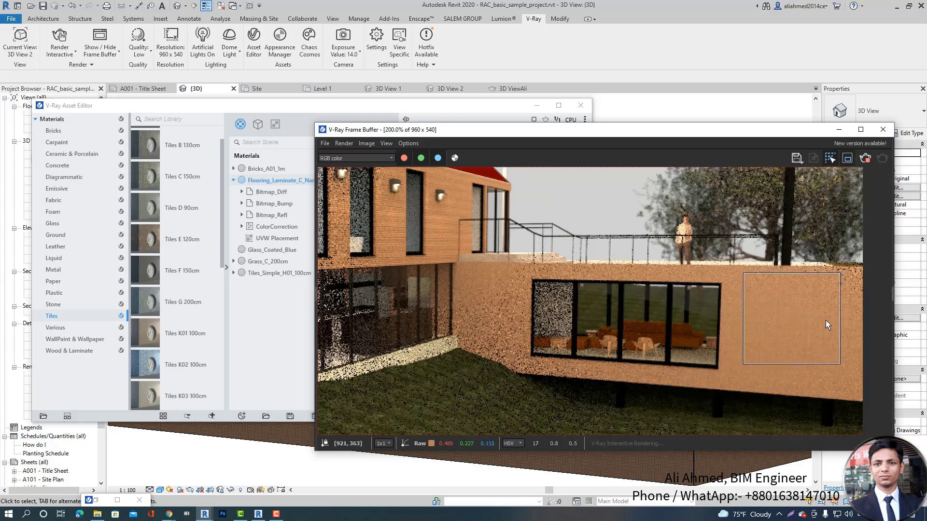
scroll(825, 320, "up", 2)
scroll(782, 319, "up", 2)
scroll(716, 326, "down", 2)
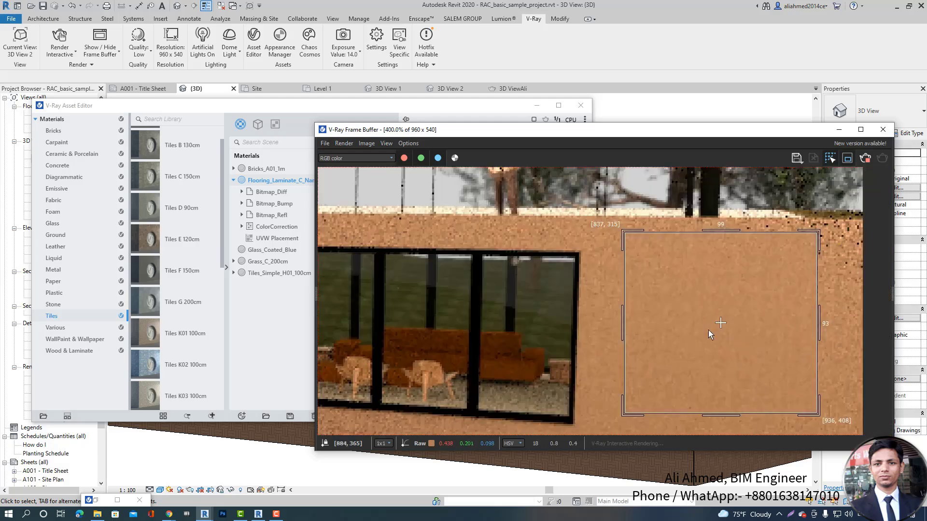
- Move the Frame Buffer and the Appearance Manager aside so the Asset Editor and the project material assignments are both accessible
left_click_drag(614, 136, 819, 161)
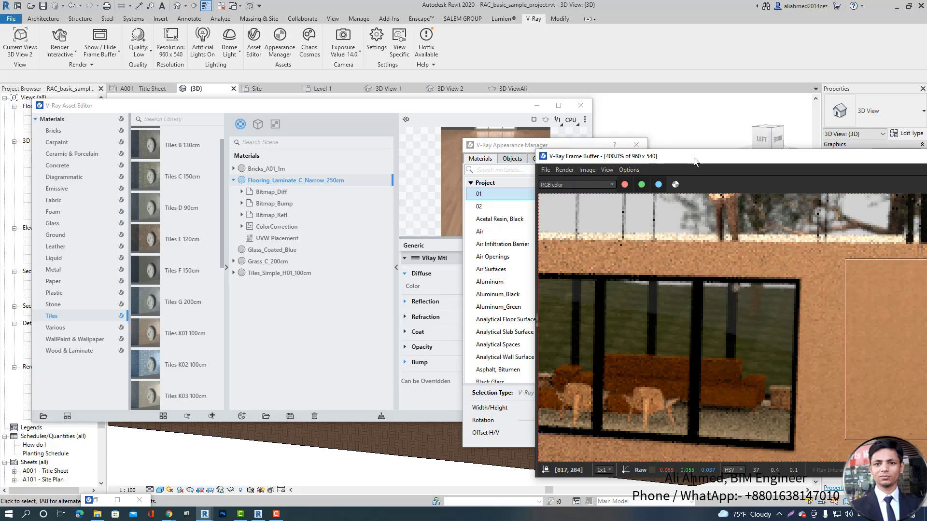
left_click_drag(695, 161, 782, 153)
left_click_drag(568, 148, 641, 333)
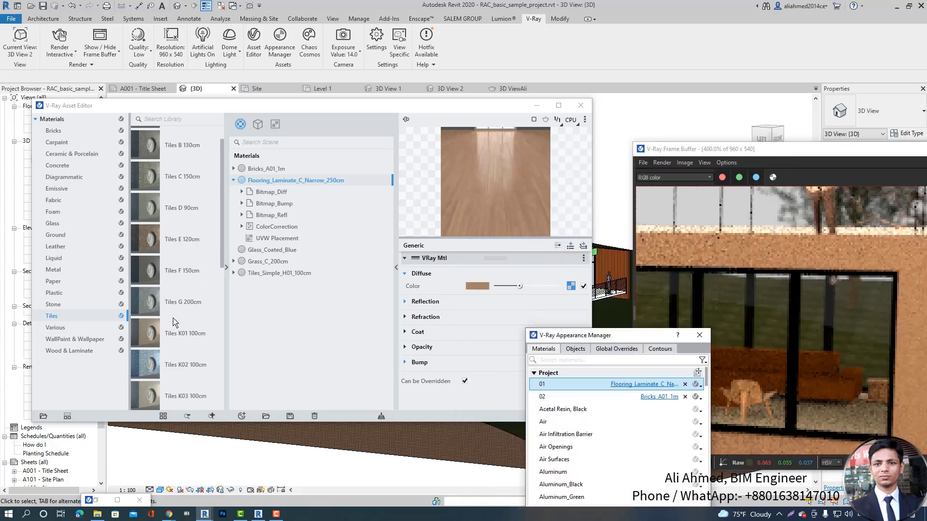
- Add Flooring Laminate D Wide 250cm from the Wood & Laminate library to the scene materials and collapse the Flooring_Laminate_C_Narrow_250cm nodes
scroll(167, 328, "down", 5)
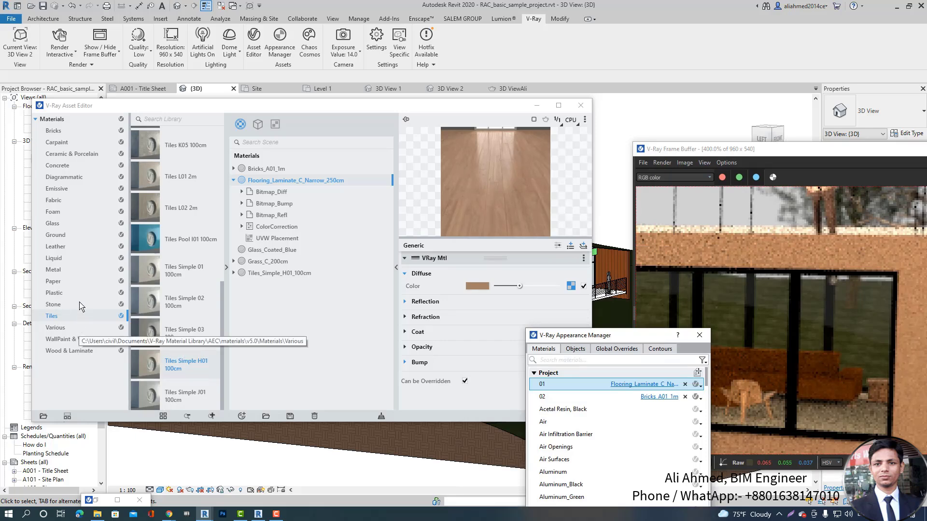
left_click(67, 339)
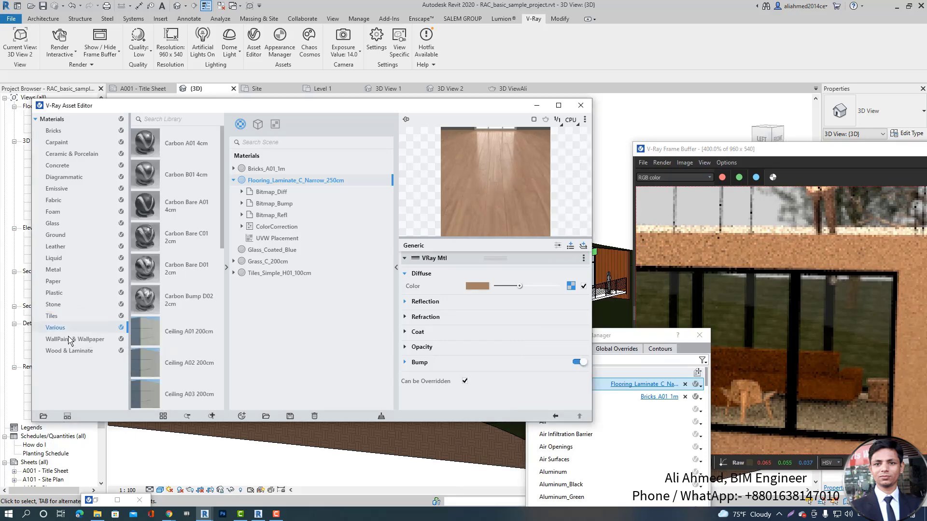
left_click(91, 354)
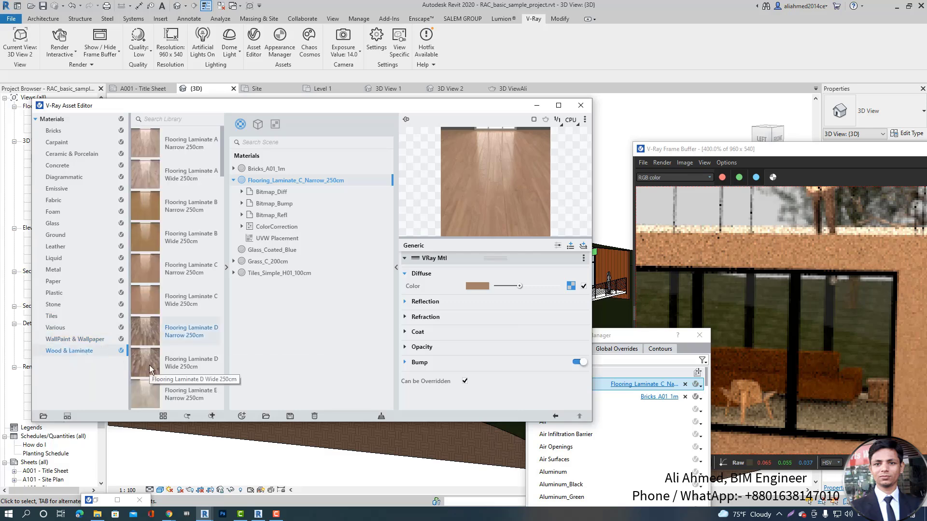
left_click_drag(162, 362, 237, 213)
left_click(234, 180)
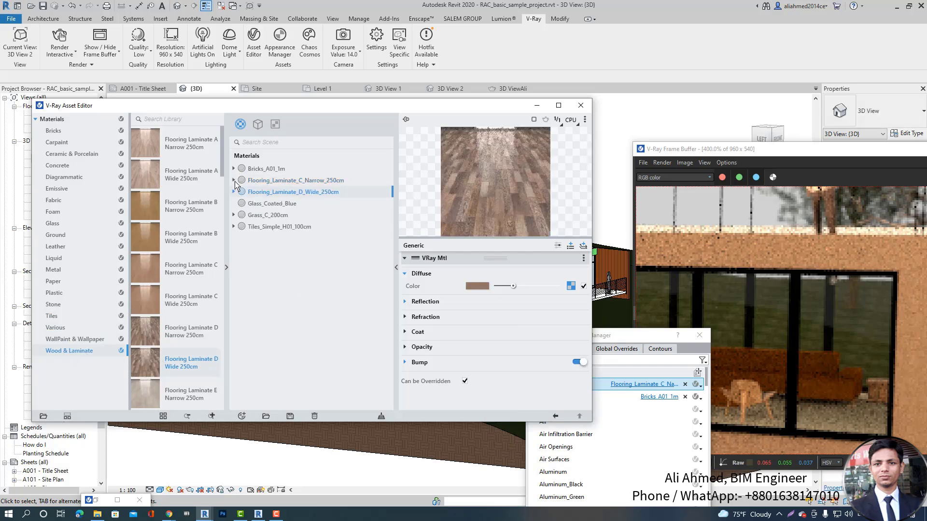
- Unassign the V-Ray flooring laminate material from project material 01 in the Appearance Manager
left_click(647, 343)
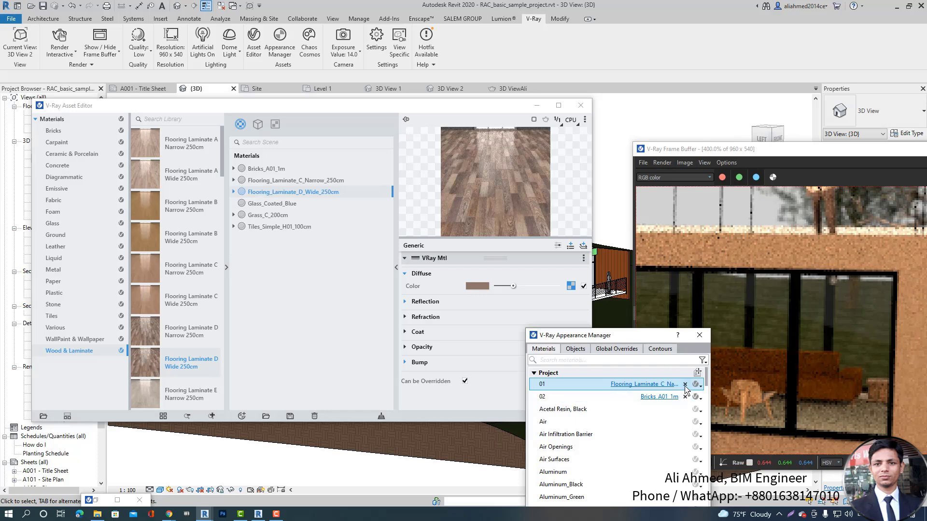
left_click(685, 385)
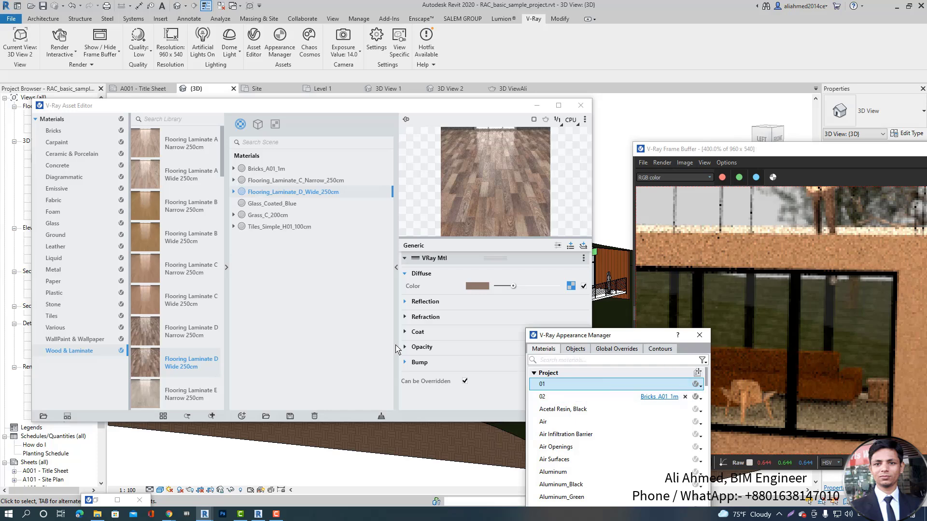
left_click(269, 228)
left_click(264, 193)
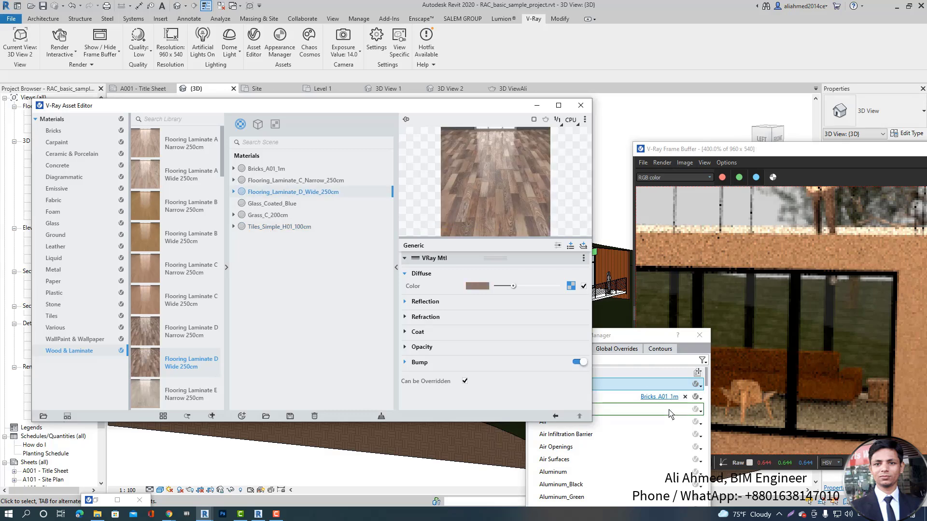
left_click_drag(669, 414, 669, 414)
left_click(654, 338)
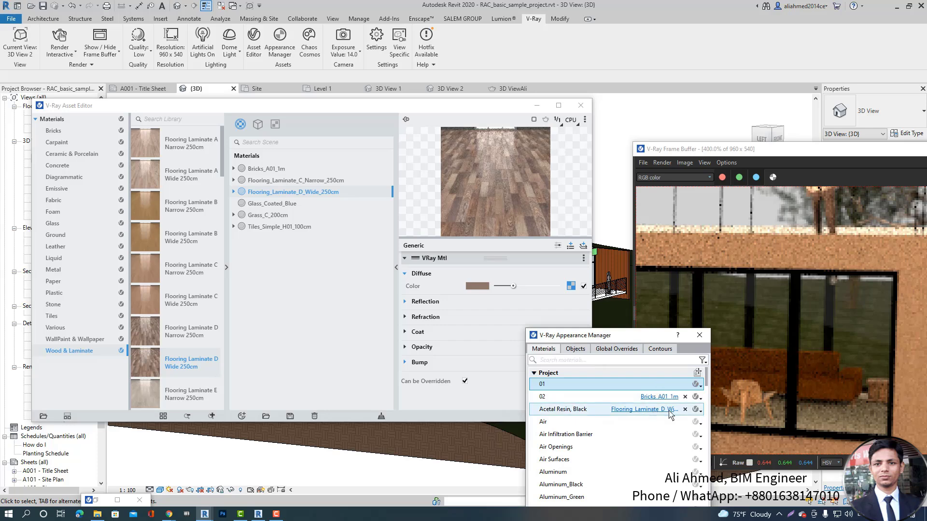
left_click(669, 411)
left_click(686, 410)
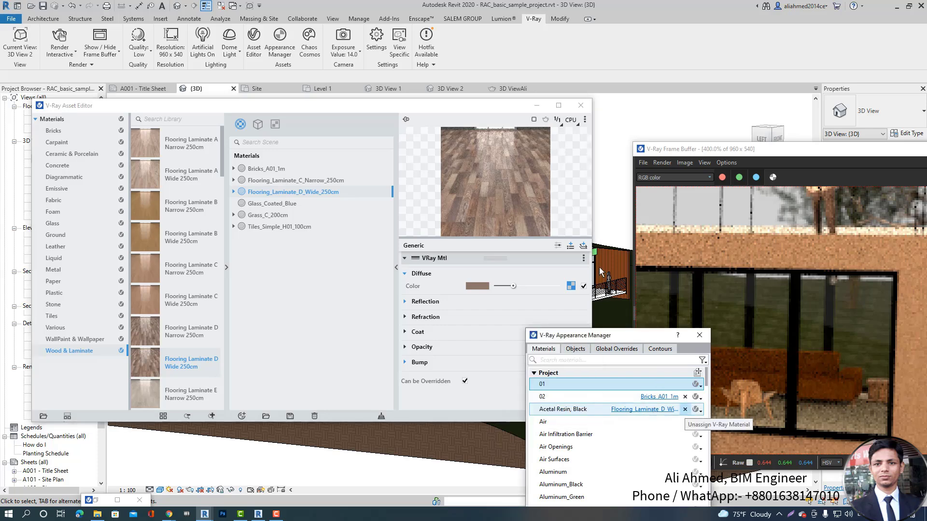
left_click(686, 410)
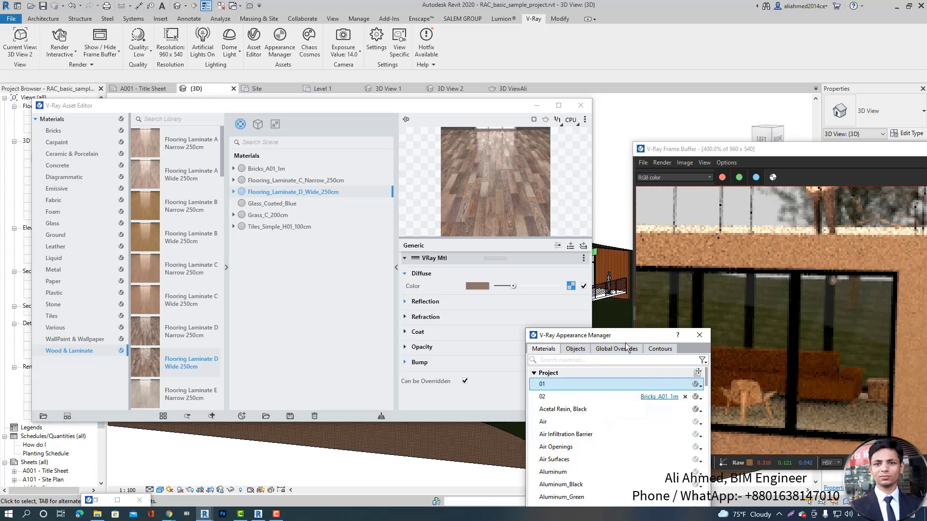
- Assign the Flooring_Laminate_D_Wide_250cm material to project material 01 and move the Appearance Manager window aside
left_click_drag(631, 341, 740, 305)
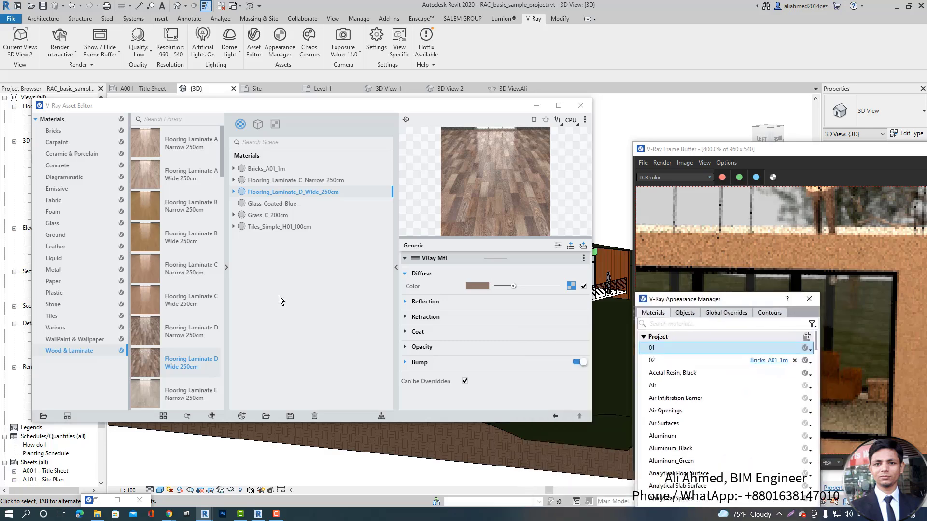
left_click(479, 251)
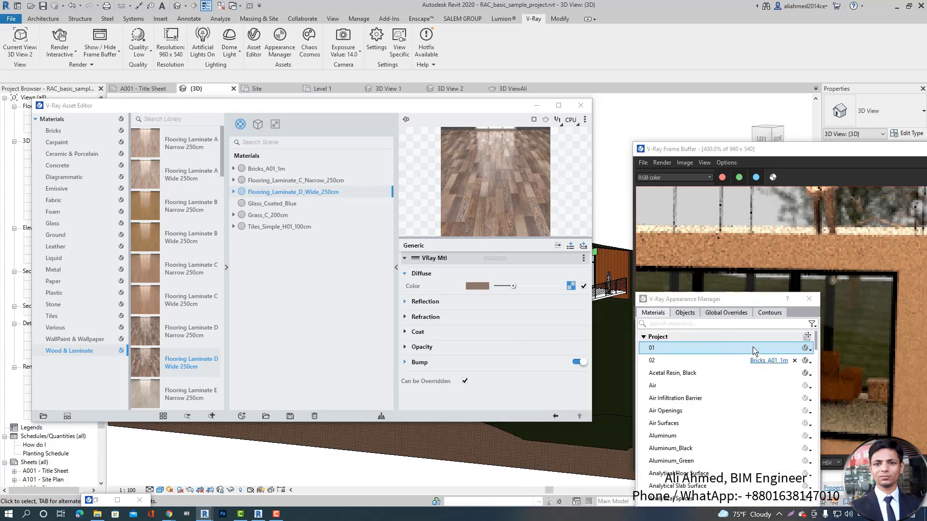
left_click_drag(754, 351, 754, 350)
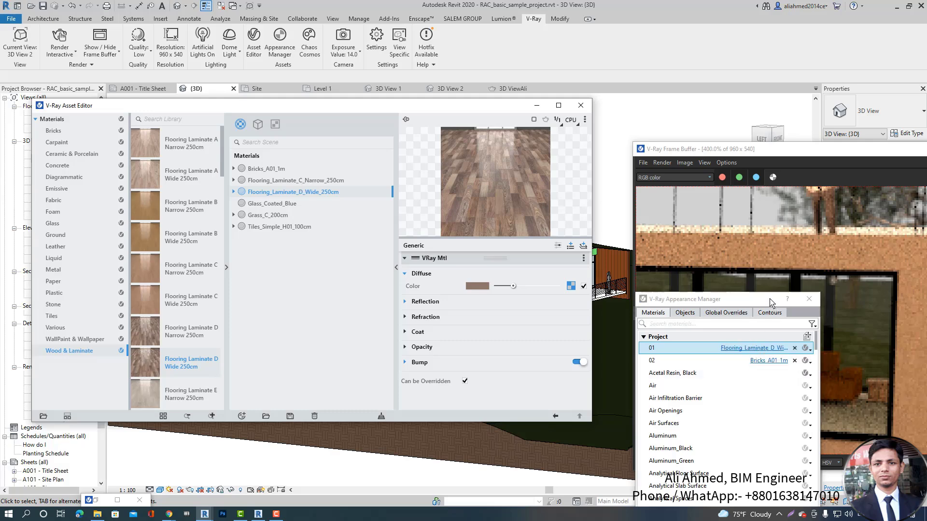
left_click(772, 303)
left_click_drag(700, 299, 618, 260)
- View the rendered house at 100% zoom in the V-Ray Frame Buffer and move its window to expose the whole building
scroll(803, 333, "down", 2)
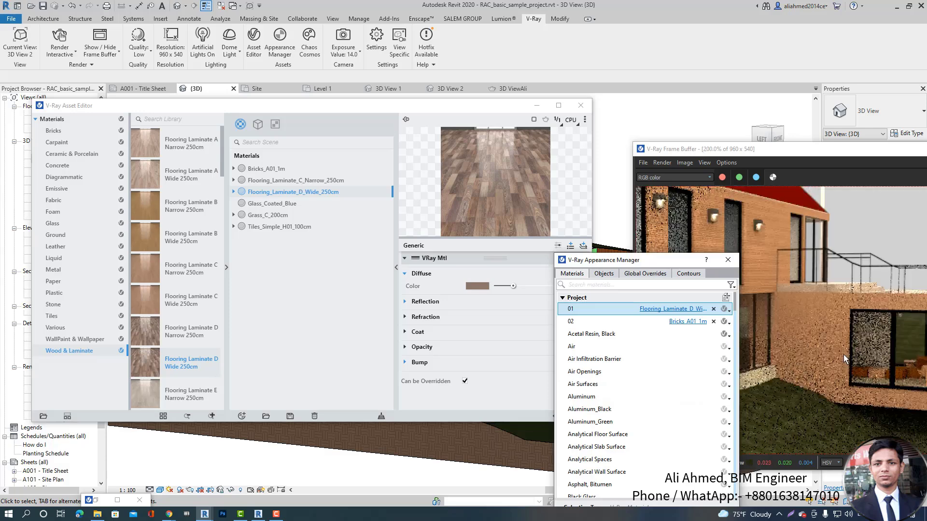
scroll(759, 331, "down", 4)
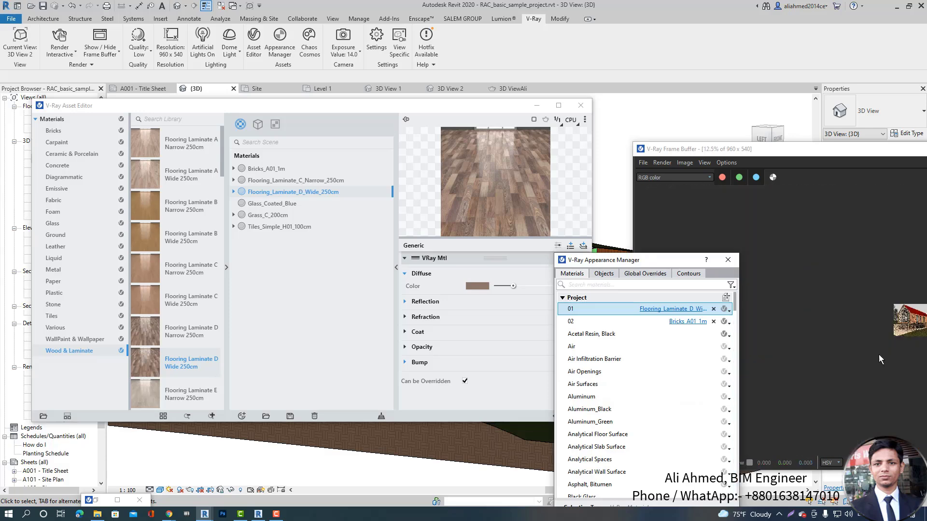
scroll(880, 359, "up", 7)
scroll(819, 224, "down", 4)
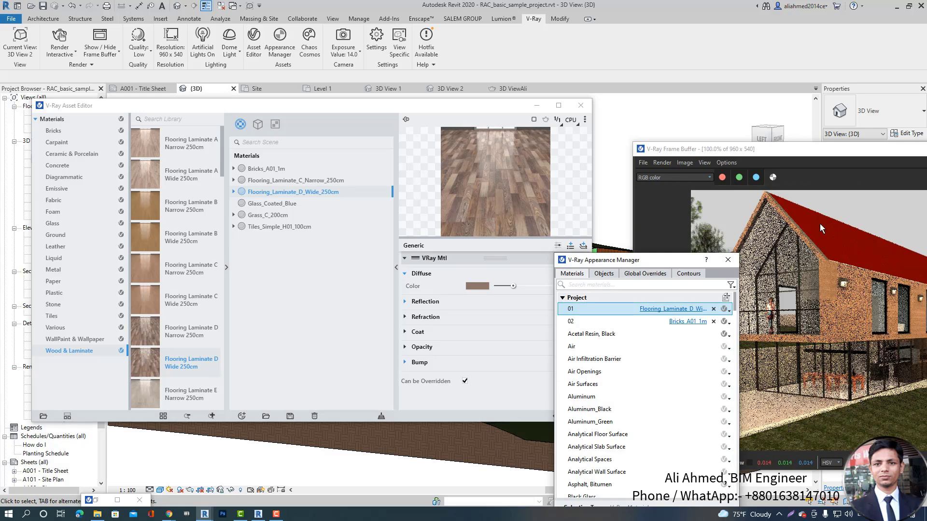
left_click_drag(739, 154, 621, 157)
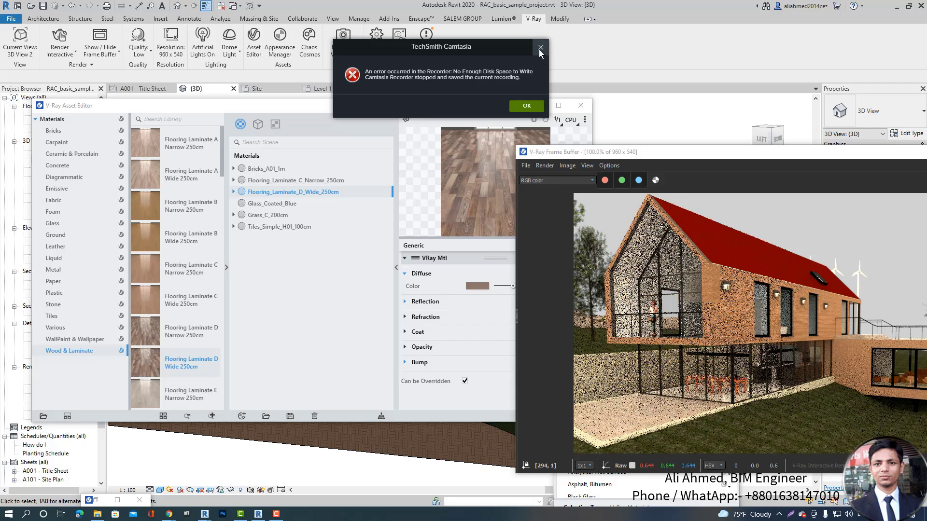
left_click(527, 106)
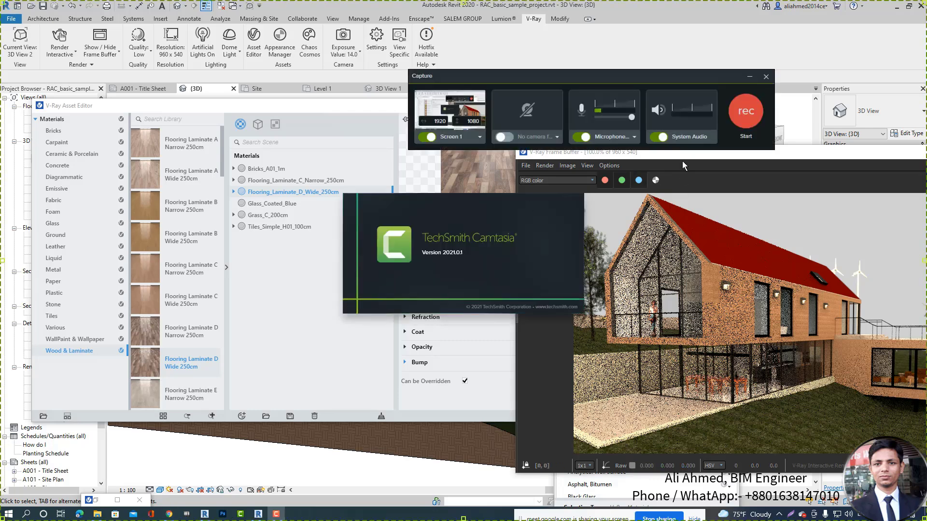
left_click(749, 78)
left_click_drag(752, 158, 513, 101)
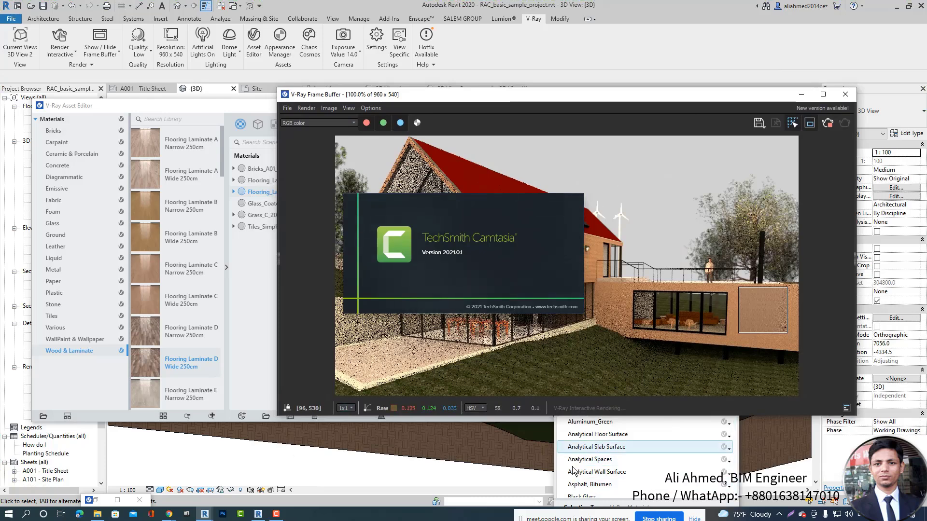
left_click_drag(545, 519, 369, 512)
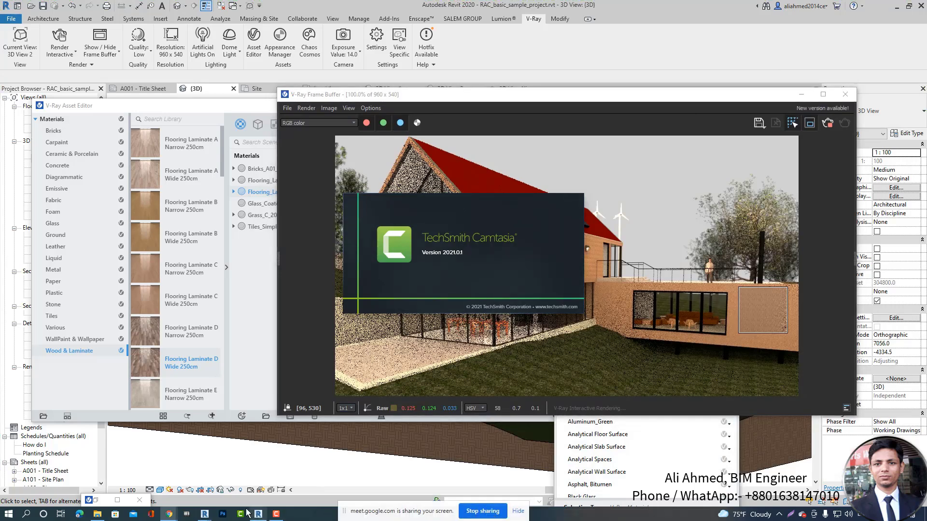
left_click(187, 515)
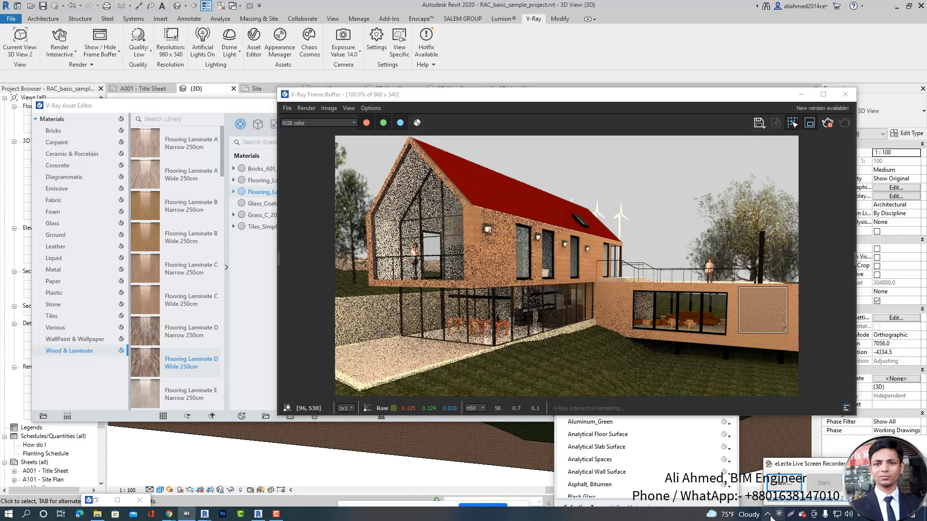
left_click(768, 514)
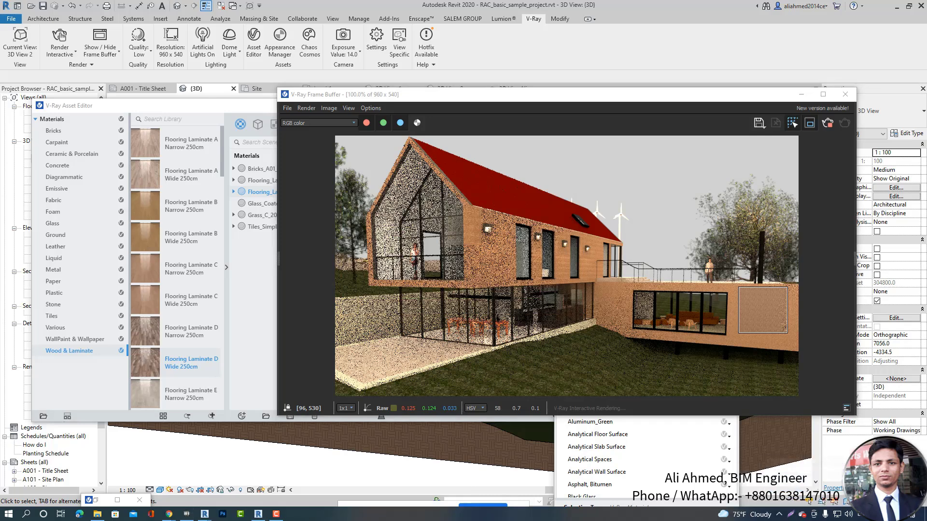
left_click(778, 514)
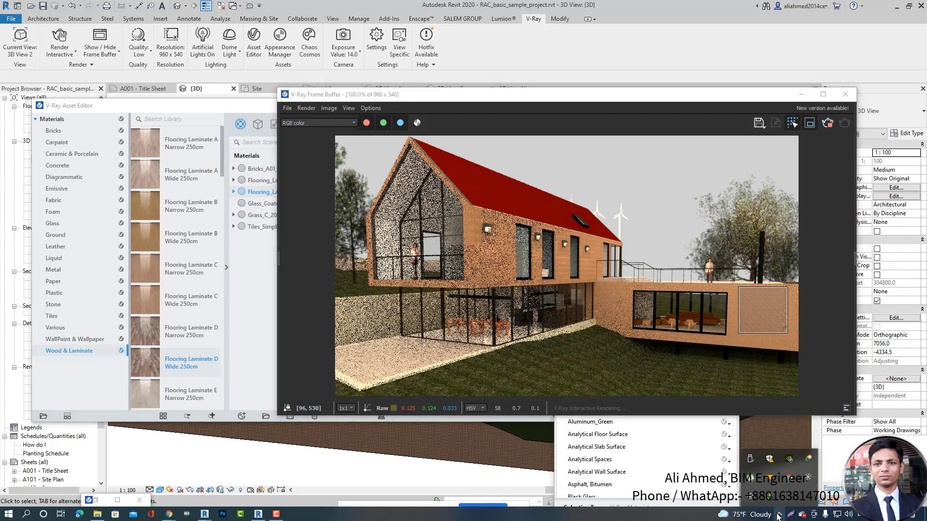
left_click(807, 477)
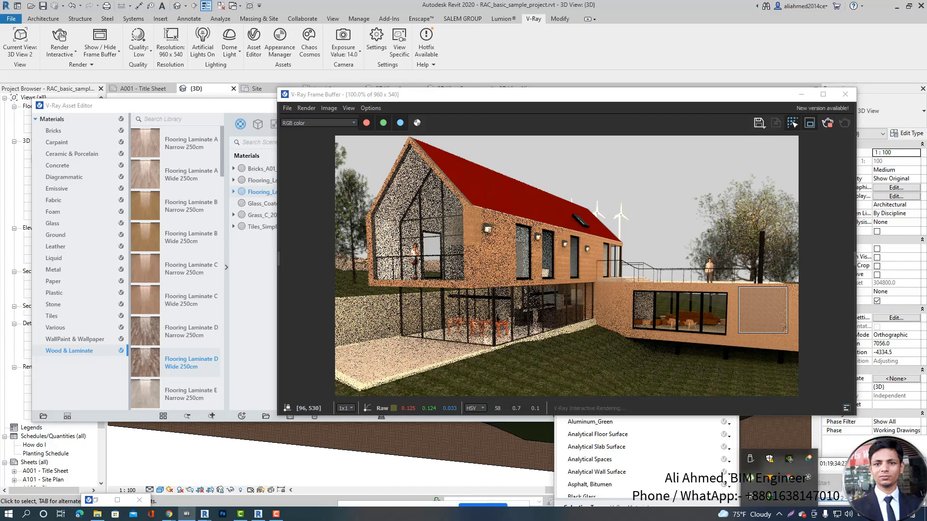
left_click(777, 515)
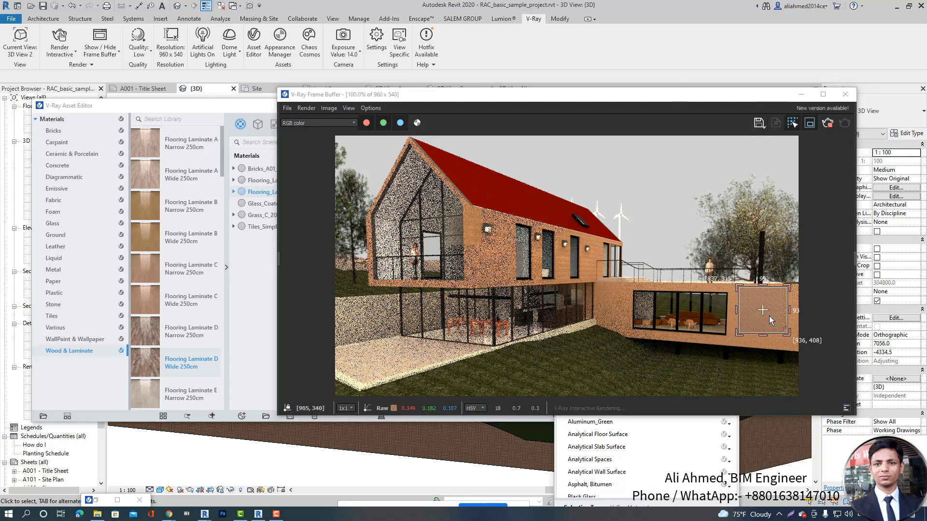
- Restart the interactive render, move the frame buffer clear of the material settings and minimize the rendering progress window
scroll(769, 317, "up", 2)
scroll(749, 274, "up", 2)
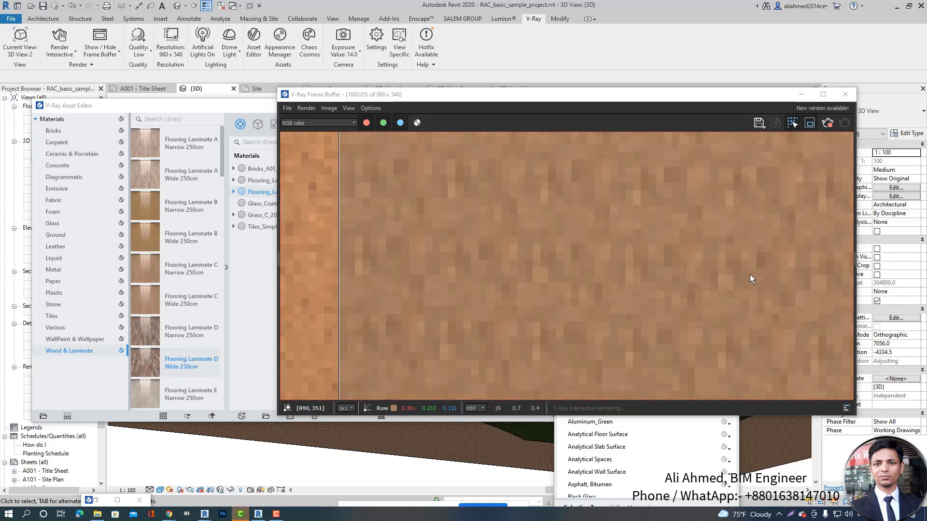
scroll(710, 290, "down", 2)
scroll(705, 288, "down", 1)
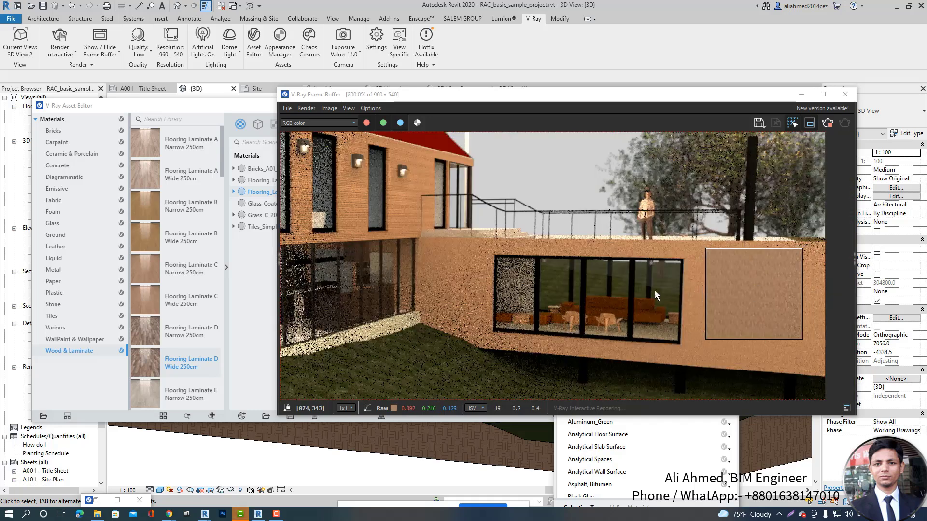
mouse_move(768, 282)
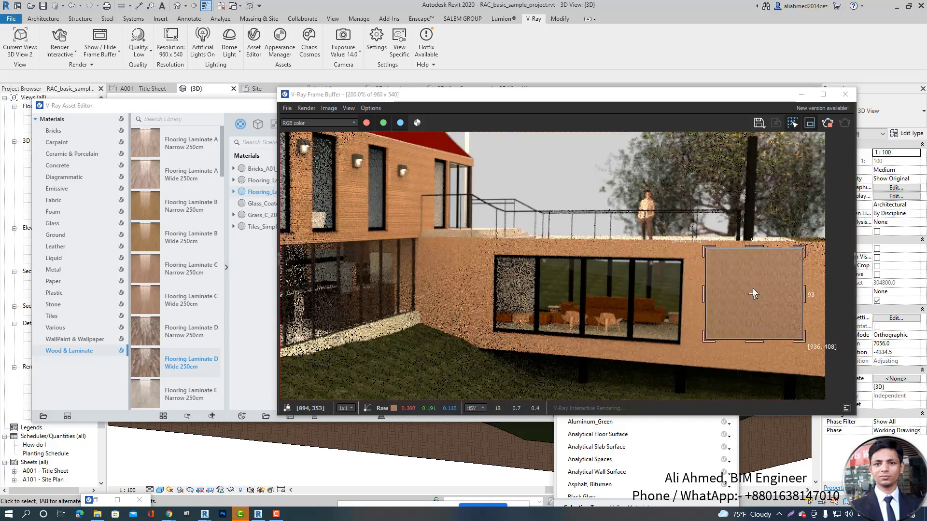
left_click(828, 123)
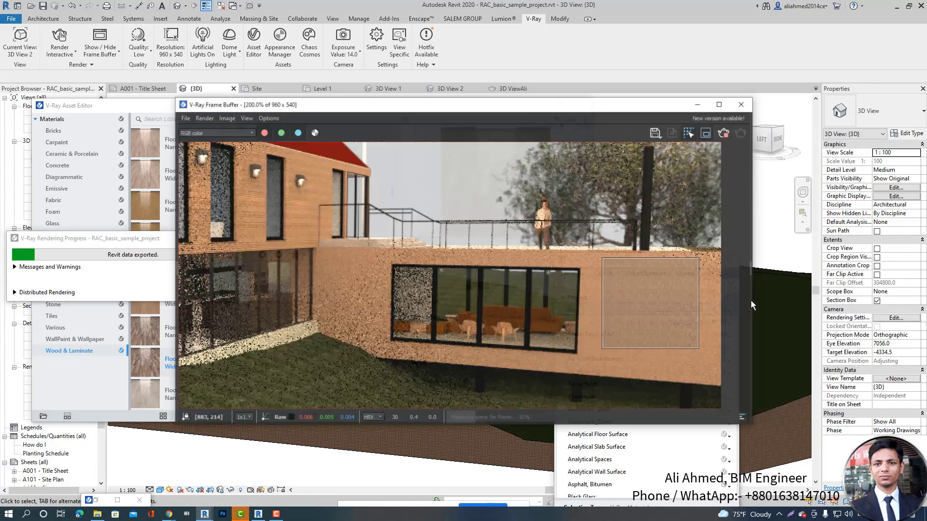
left_click_drag(606, 112, 864, 157)
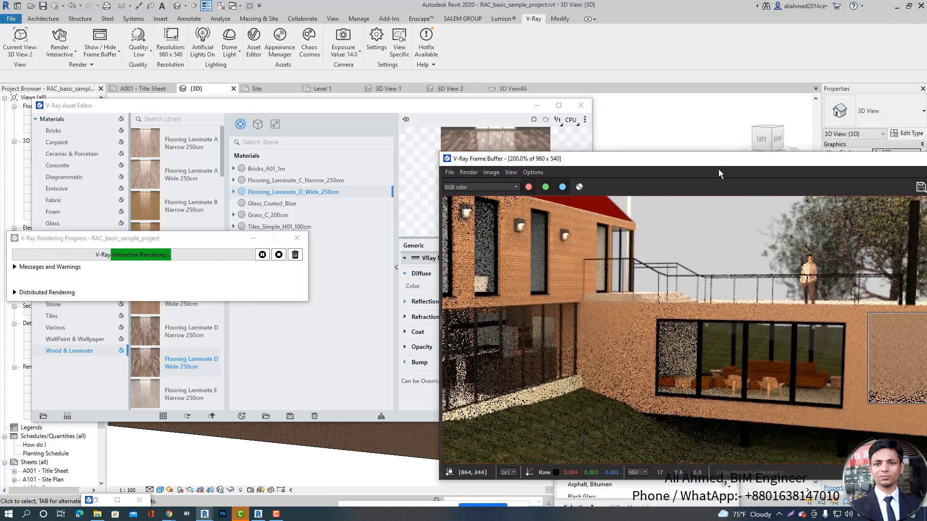
left_click_drag(653, 164, 686, 165)
left_click(251, 239)
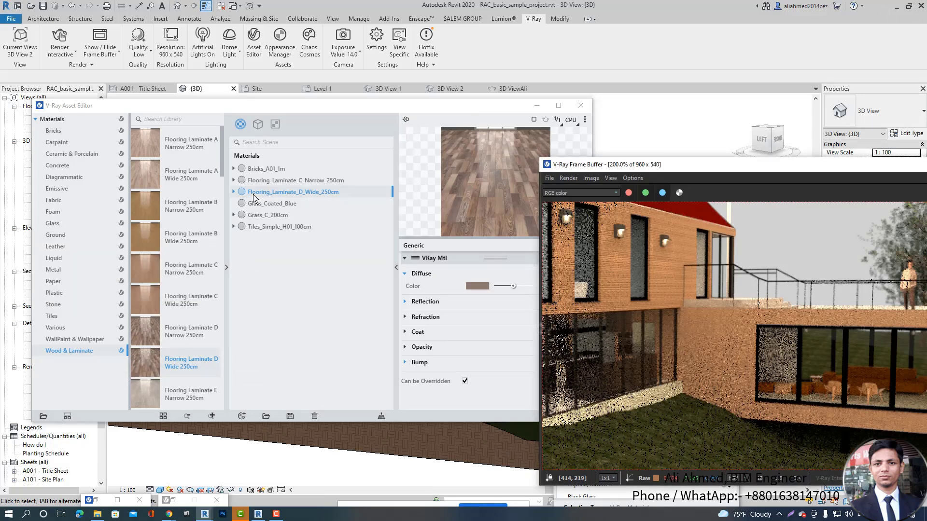
- Expand the Flooring_Laminate_D_Wide_250cm material and set its Bump amount to 1.06
left_click(234, 192)
mouse_move(522, 319)
left_mouse_down()
mouse_move(540, 320)
mouse_move(527, 320)
left_mouse_up()
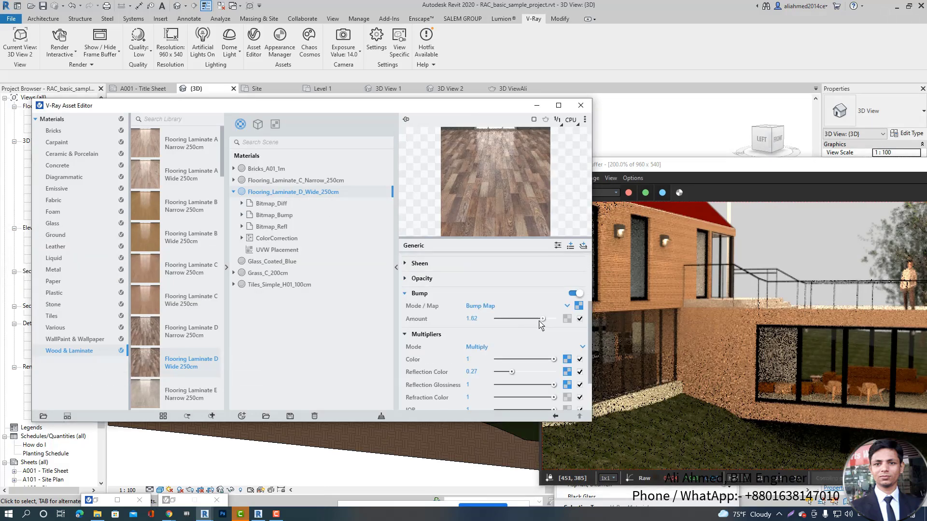
scroll(423, 317, "up", 2)
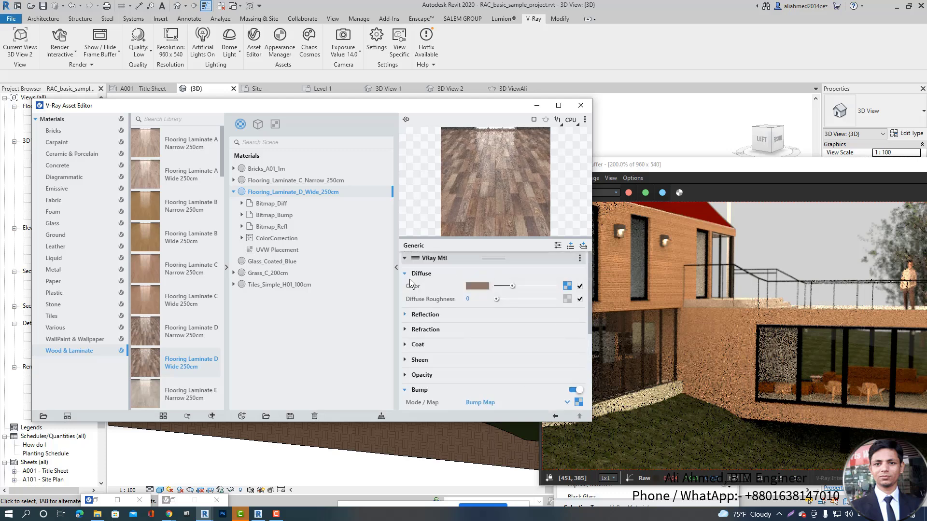
- Examine the flooring laminate material's Reflection, Refraction, Coat, Sheen, Opacity, Bump and Multipliers settings
left_click(405, 315)
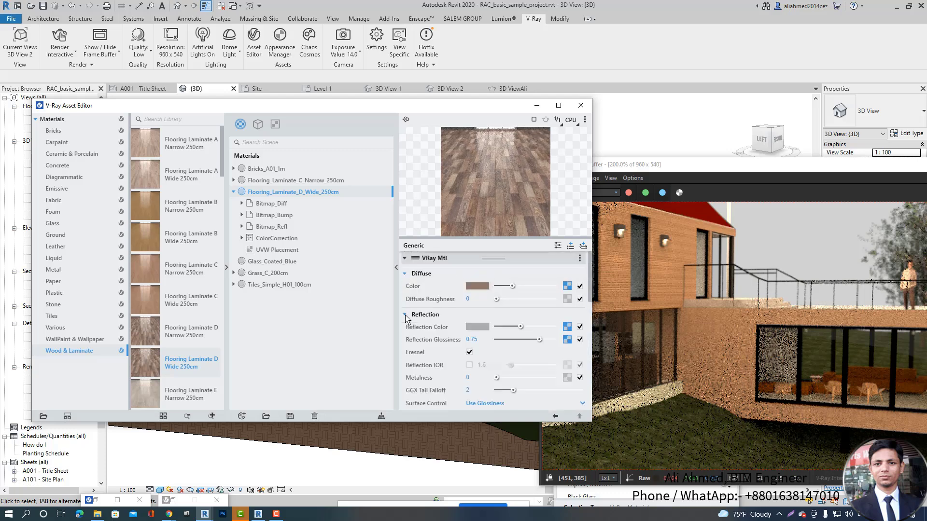
scroll(417, 309, "down", 1)
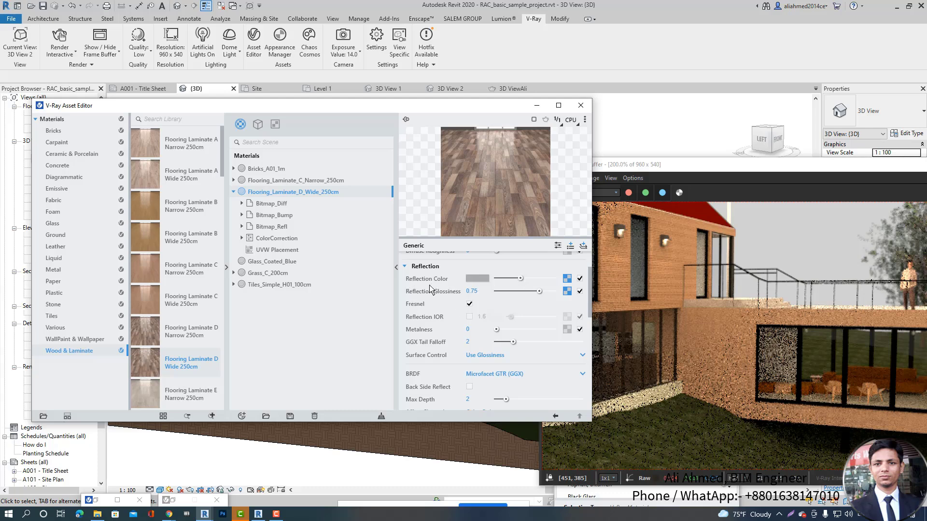
scroll(434, 289, "up", 2)
scroll(439, 321, "down", 2)
scroll(454, 338, "down", 4)
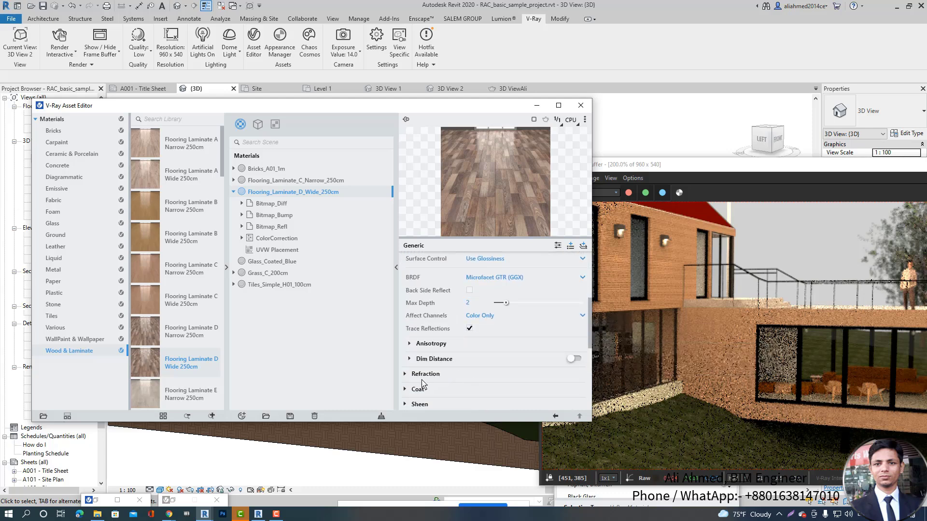
scroll(431, 379, "up", 6)
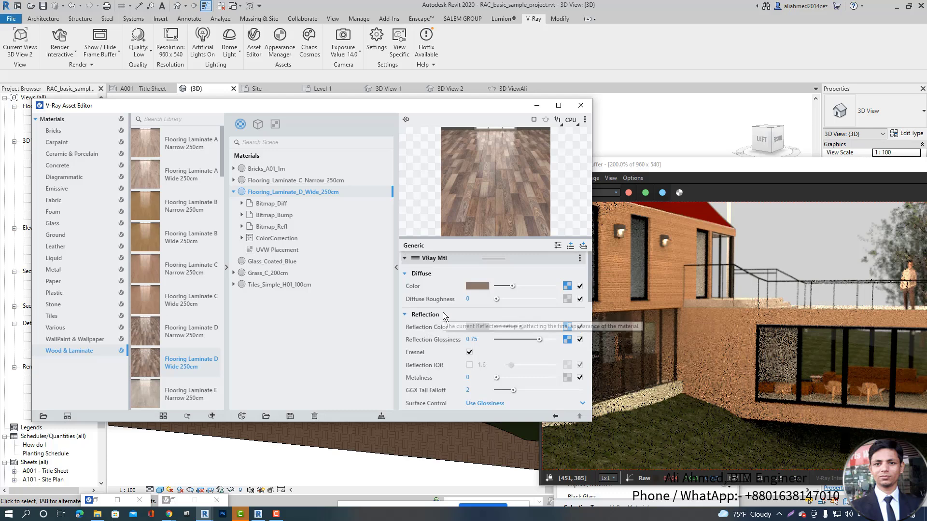
scroll(443, 319, "down", 5)
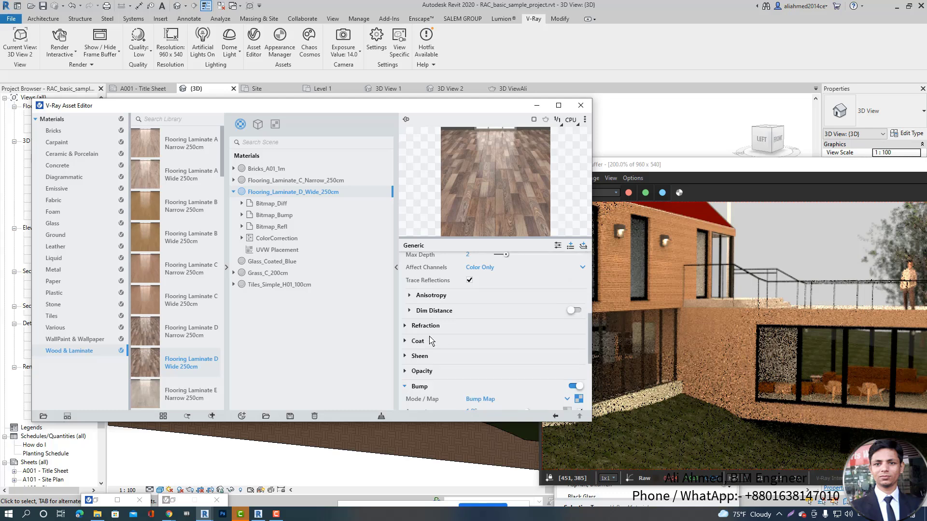
scroll(443, 338, "up", 1)
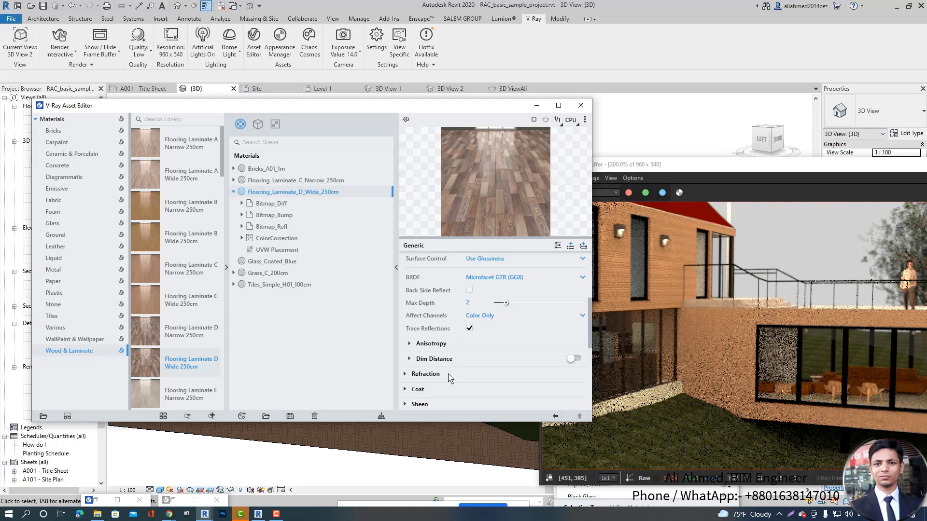
scroll(440, 307, "up", 2)
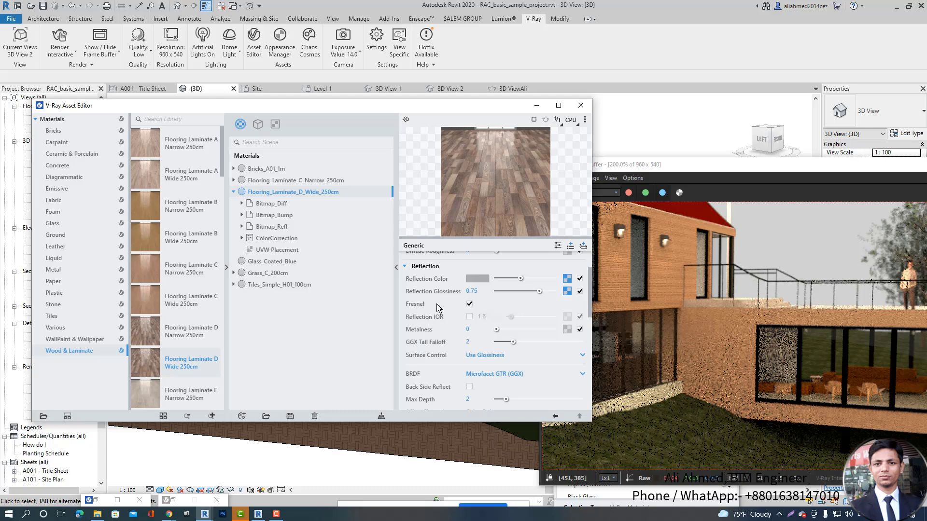
scroll(437, 309, "down", 2)
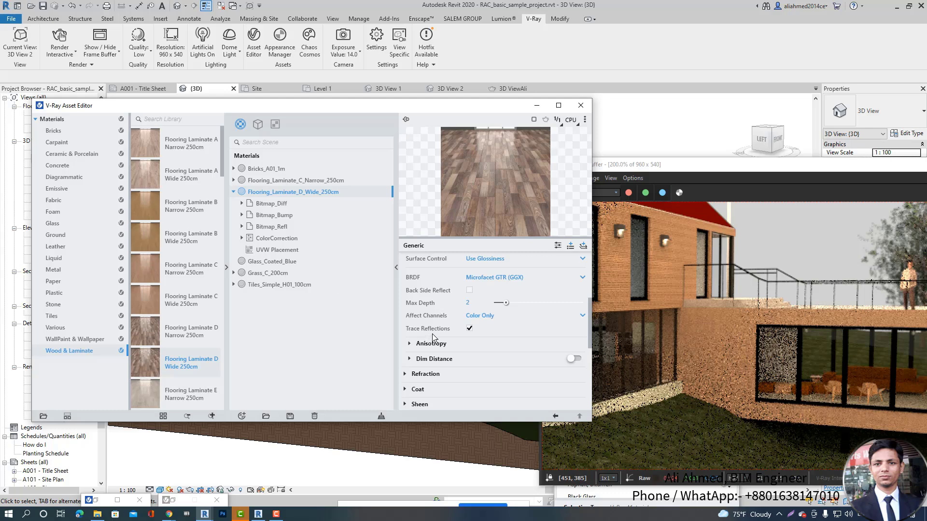
scroll(433, 338, "down", 2)
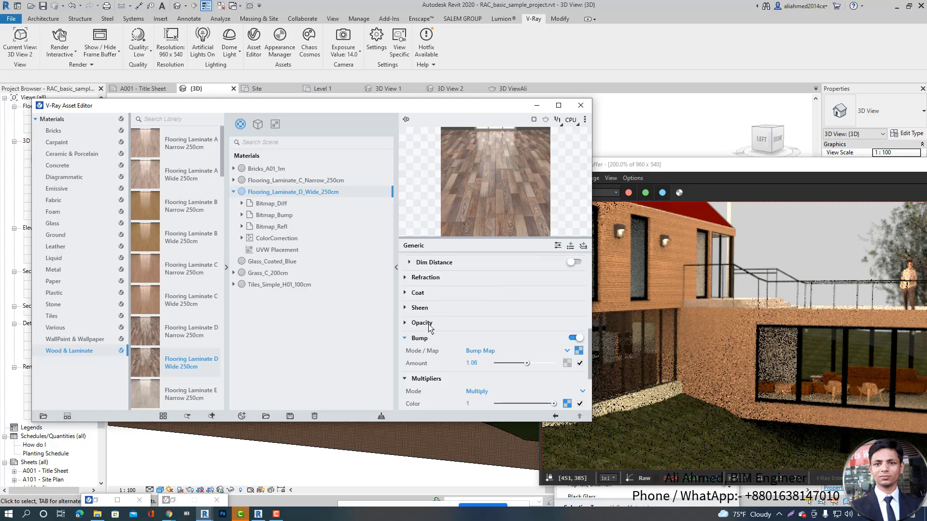
scroll(439, 328, "down", 2)
scroll(443, 324, "up", 3)
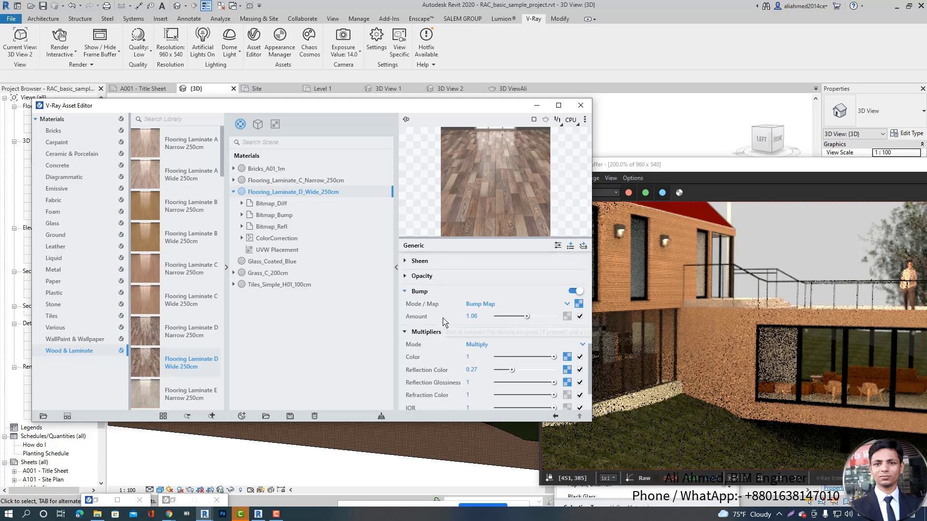
- Raise the flooring laminate's Reflection Color to nearly white and set its Reflection Glossiness to 0.6
scroll(439, 327, "up", 5)
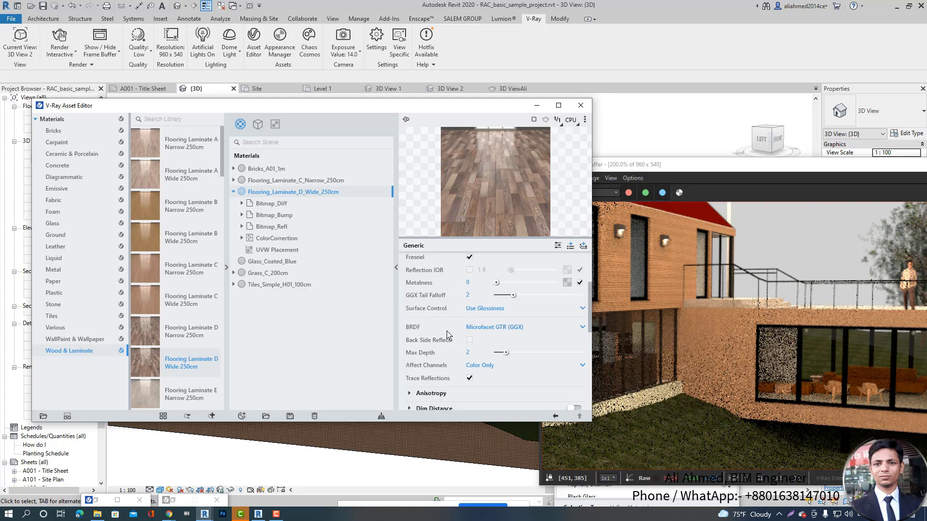
left_click_drag(520, 327, 547, 327)
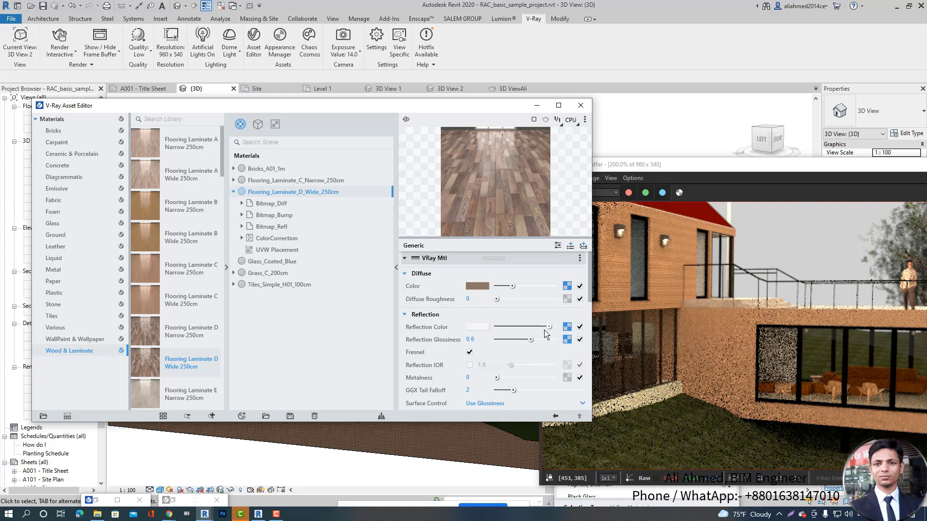
- Enable the flooring laminate's Reflection IOR and set it to 14.78, with Reflection Glossiness at 0.7
left_click(469, 365)
mouse_move(441, 377)
left_click_drag(512, 365, 527, 365)
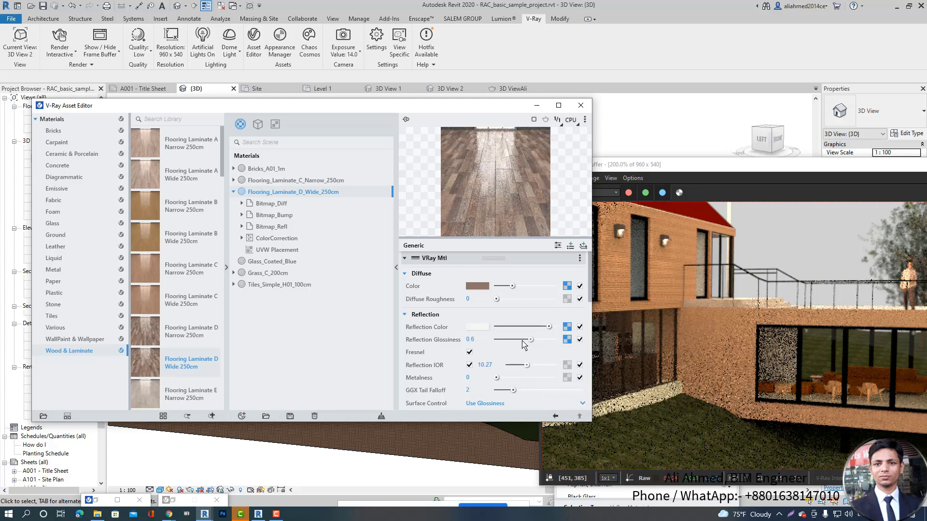
left_click_drag(530, 341, 537, 343)
mouse_move(526, 365)
left_mouse_down()
mouse_move(540, 369)
mouse_move(528, 370)
left_mouse_up()
left_click(537, 365)
left_click_drag(538, 366, 534, 365)
- Examine the flooring laminate's advanced reflection settings, including the Anisotropy parameters
scroll(587, 319, "down", 3)
scroll(585, 324, "down", 3)
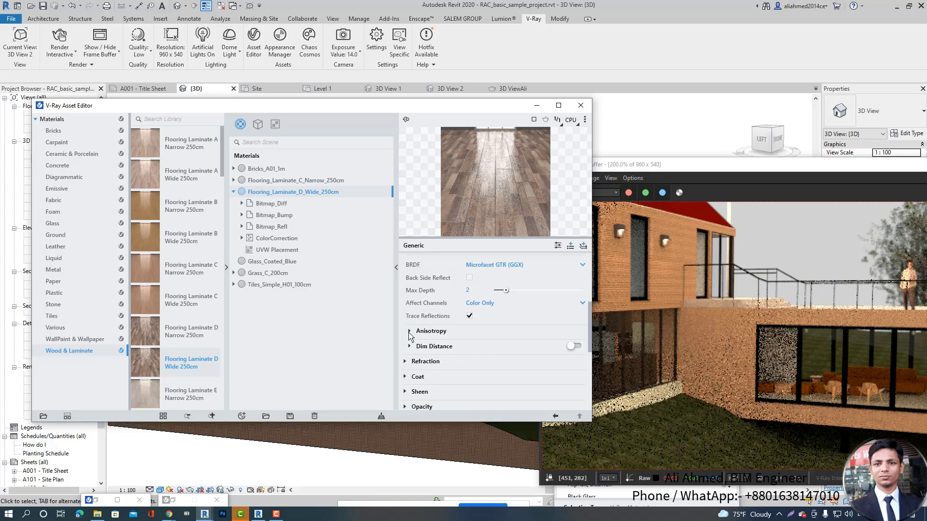
left_click(570, 245)
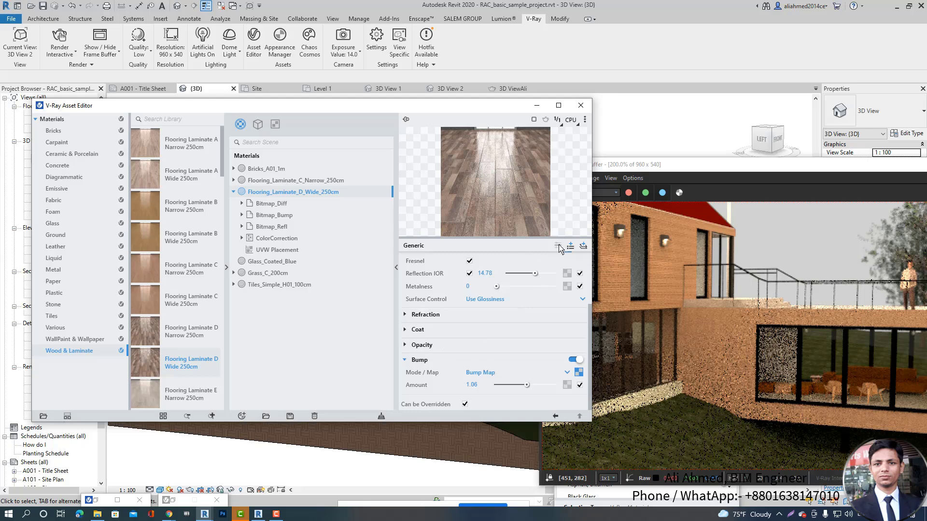
left_click(558, 246)
left_click(409, 332)
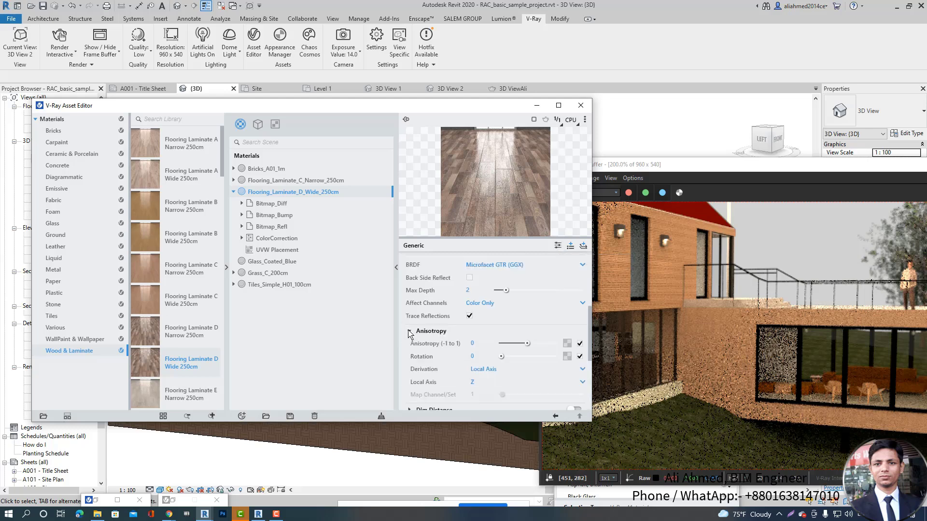
scroll(504, 344, "down", 1)
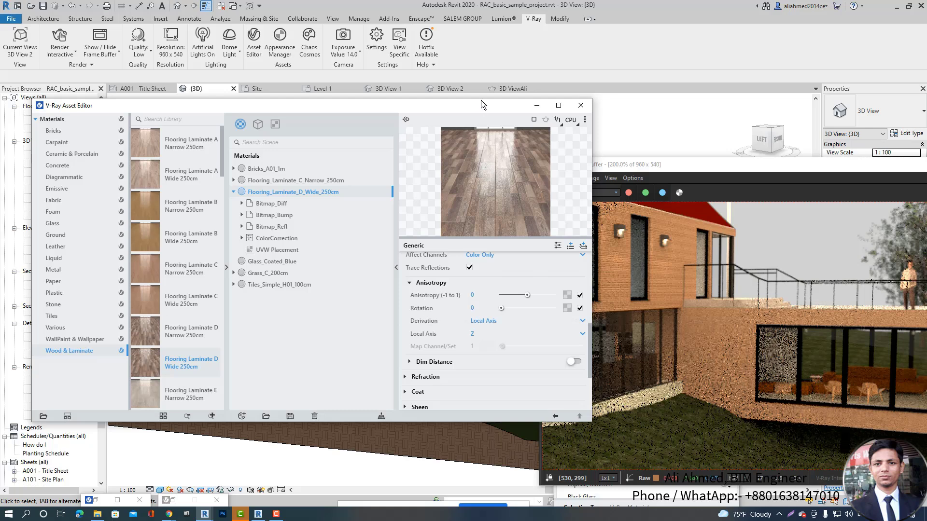
- Rearrange the Asset Editor and frame buffer windows and bring the V-Ray Appearance Manager forward beside the material settings
left_click_drag(479, 110, 427, 132)
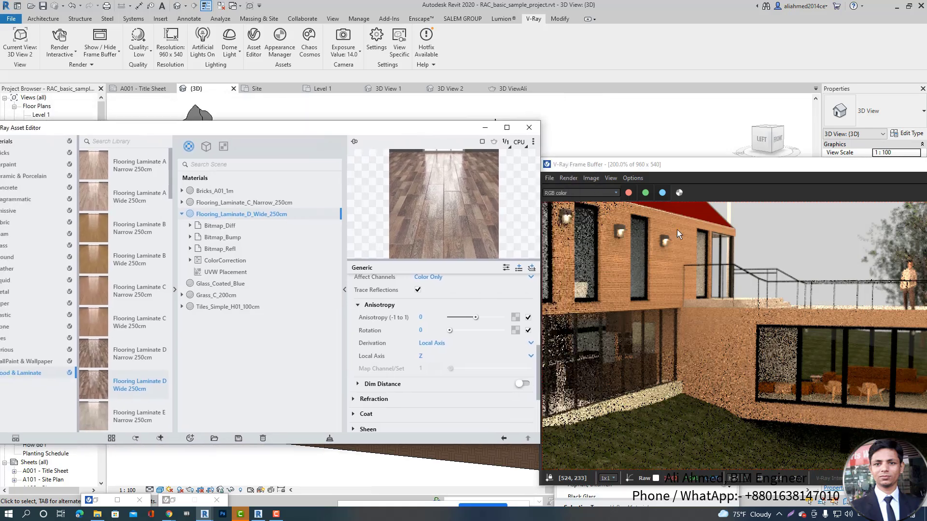
left_click_drag(688, 168, 701, 101)
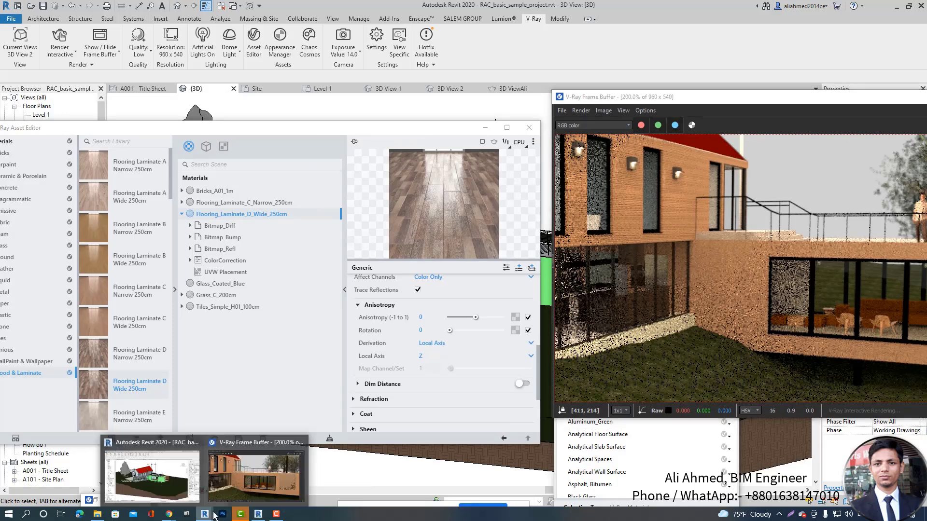
left_click(673, 445)
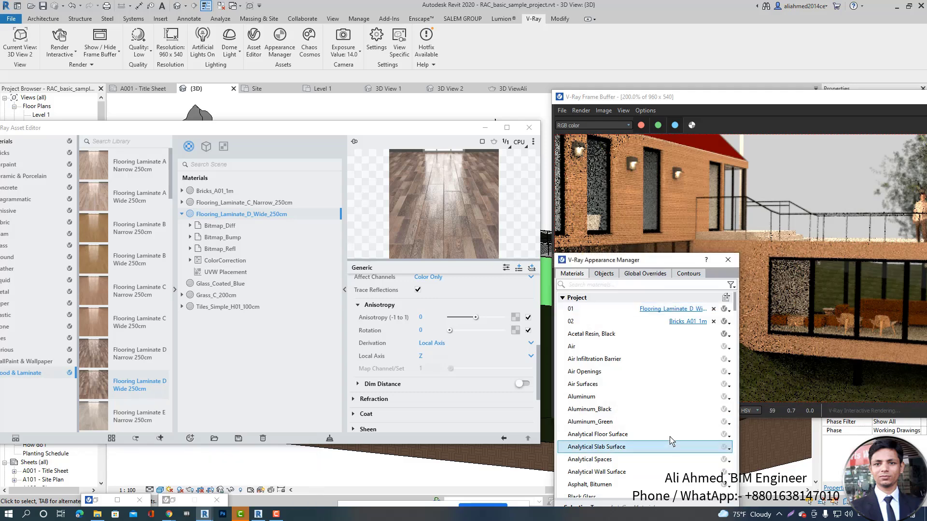
left_click_drag(655, 263, 647, 148)
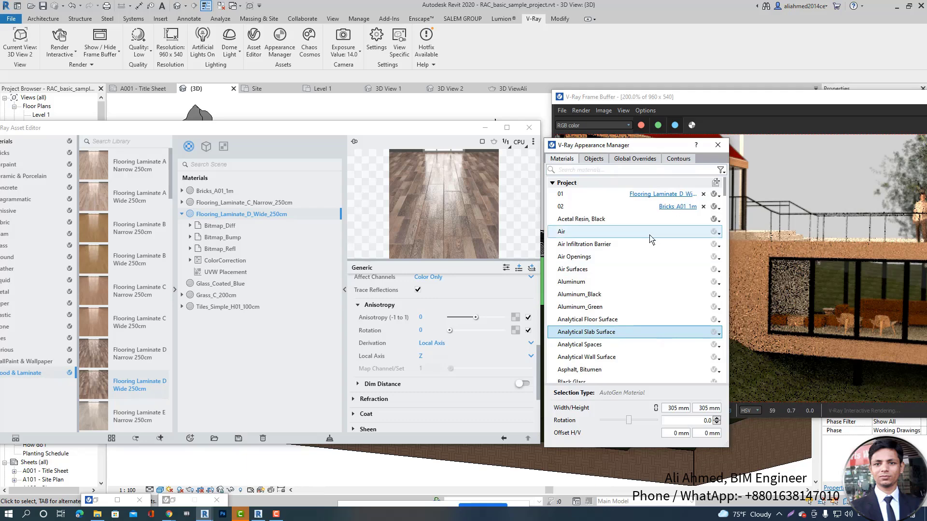
- Try assigning the wide laminate D flooring to the Acetal Resin, Black project material, and remove that assignment
left_click(719, 223)
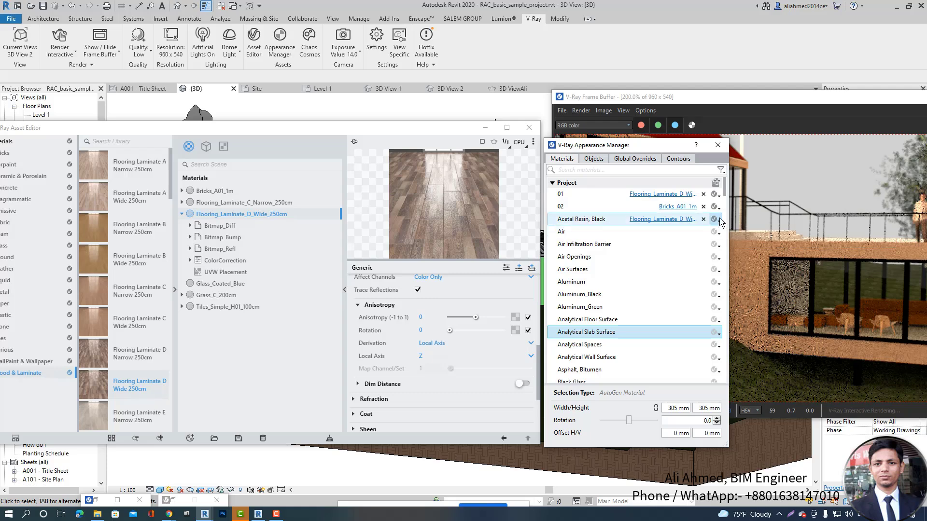
left_click(718, 222)
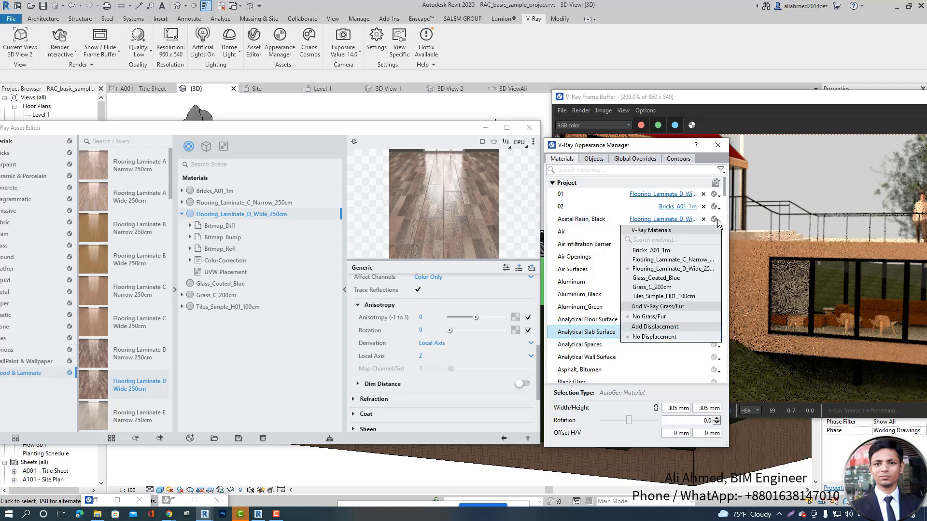
left_click(719, 222)
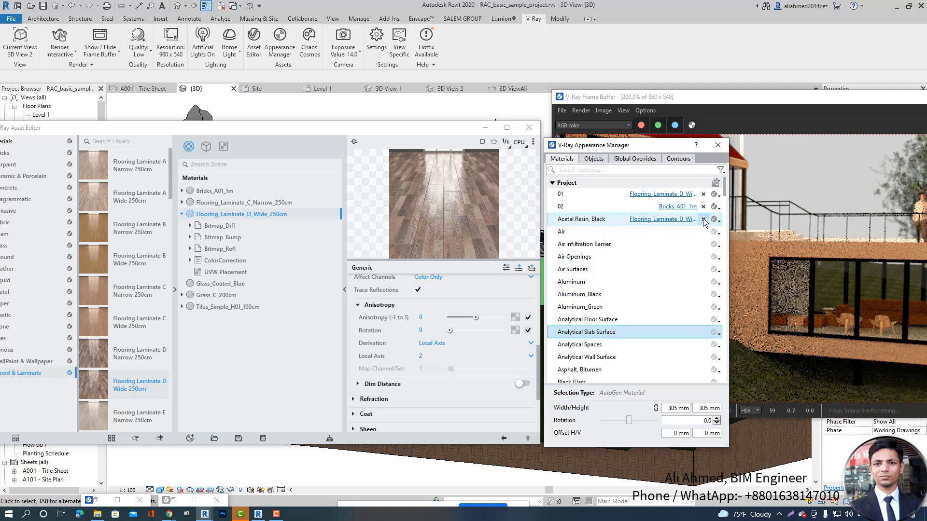
left_click(704, 220)
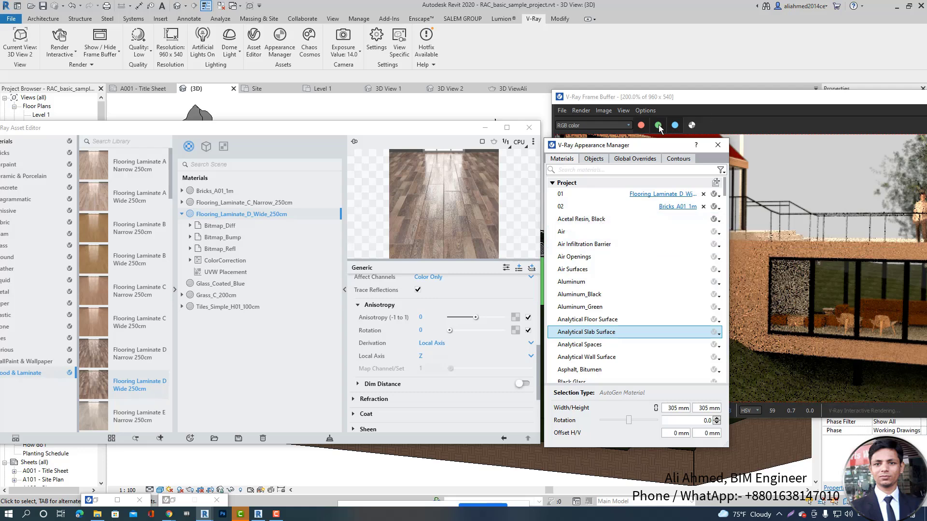
- Set the flooring laminate's Diffuse Roughness to 0.05 after repositioning the Appearance Manager and Asset Editor windows
mouse_move(653, 152)
left_mouse_down()
mouse_move(668, 149)
mouse_move(659, 148)
left_mouse_up()
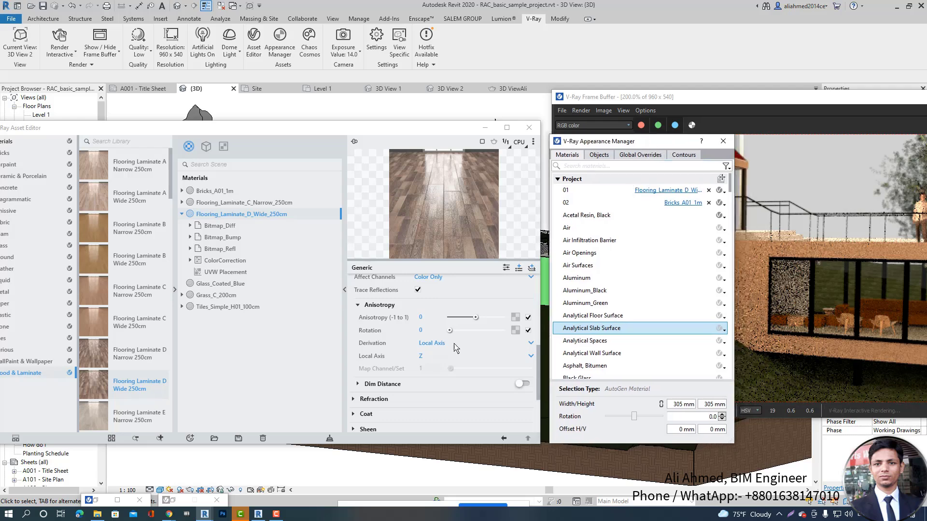
scroll(451, 348, "up", 5)
scroll(450, 347, "up", 1)
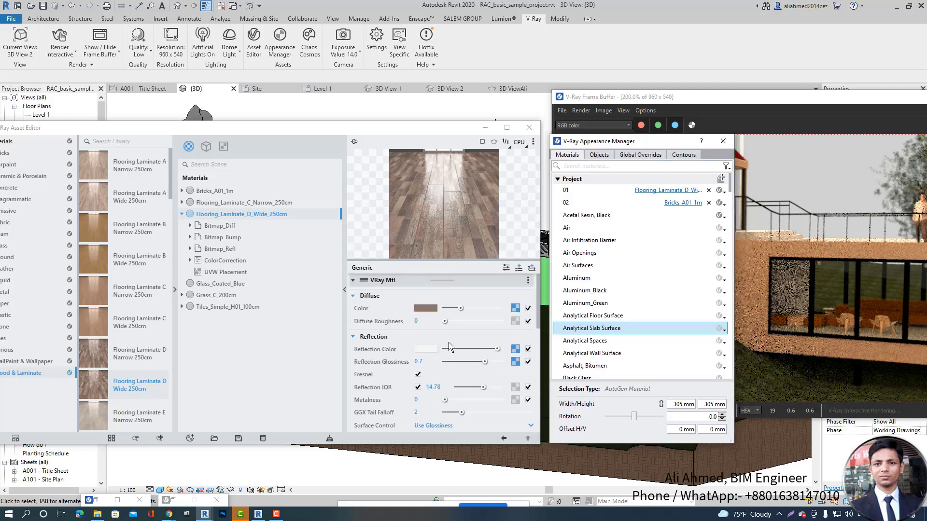
left_click(312, 348)
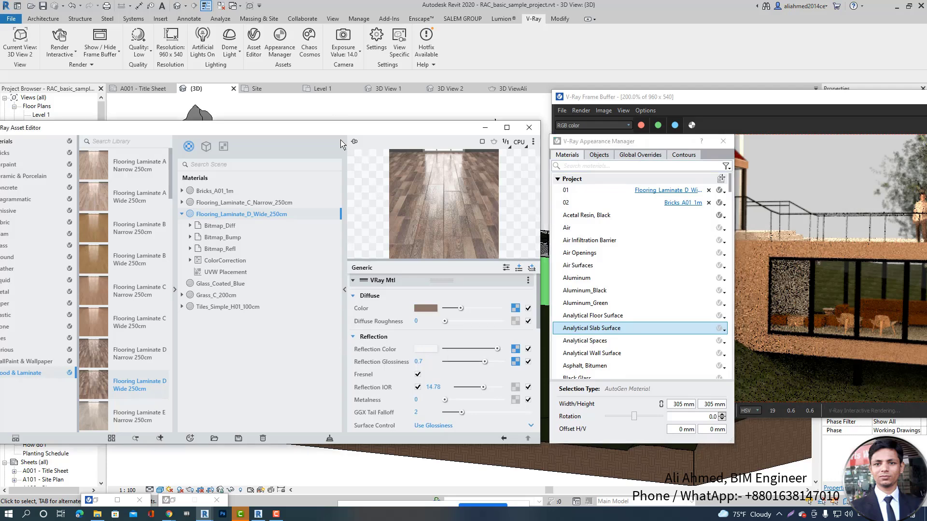
left_click_drag(377, 132, 446, 117)
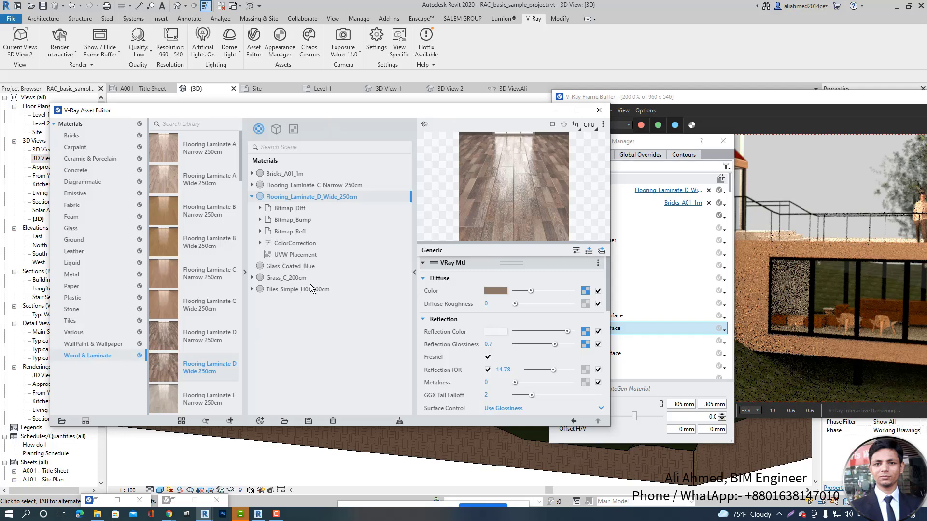
mouse_move(515, 304)
left_mouse_down()
mouse_move(561, 304)
mouse_move(517, 304)
left_mouse_up()
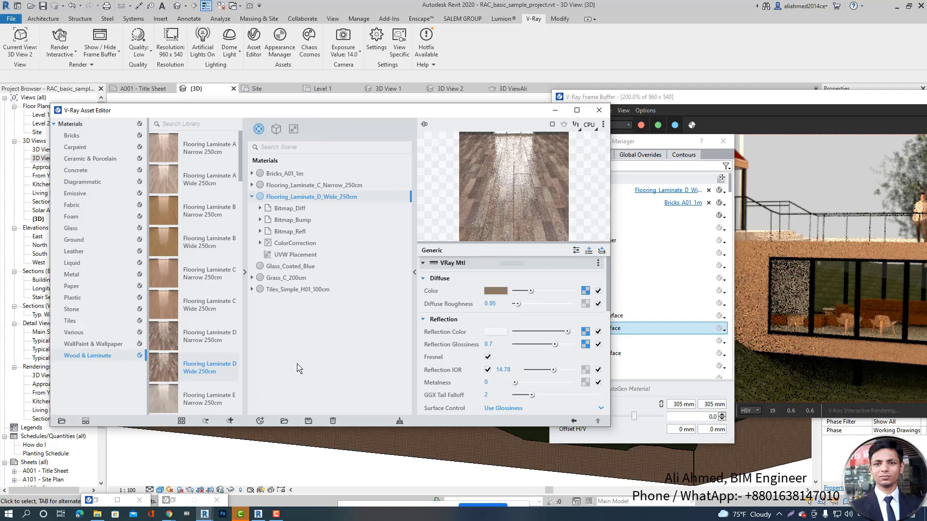
- Switch to Chrome and search Google for "tile texture" in a new tab
mouse_move(168, 514)
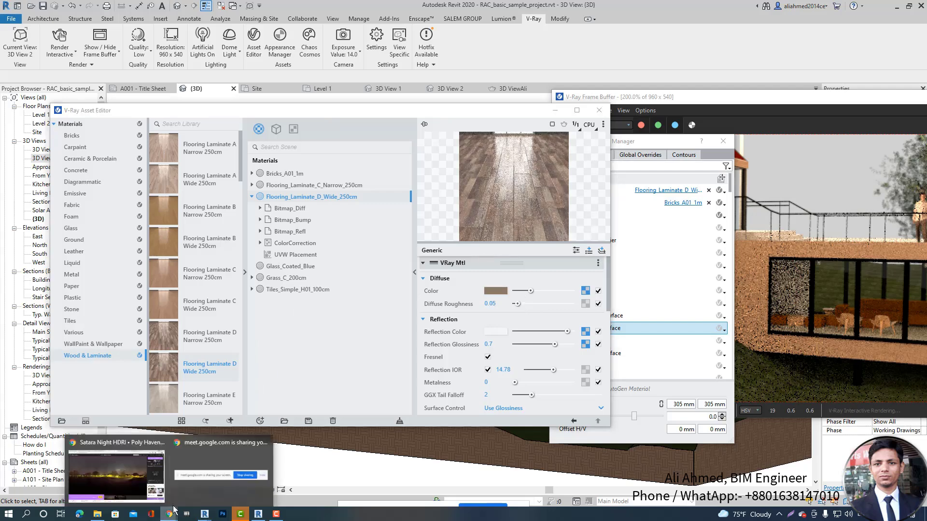
left_click(129, 456)
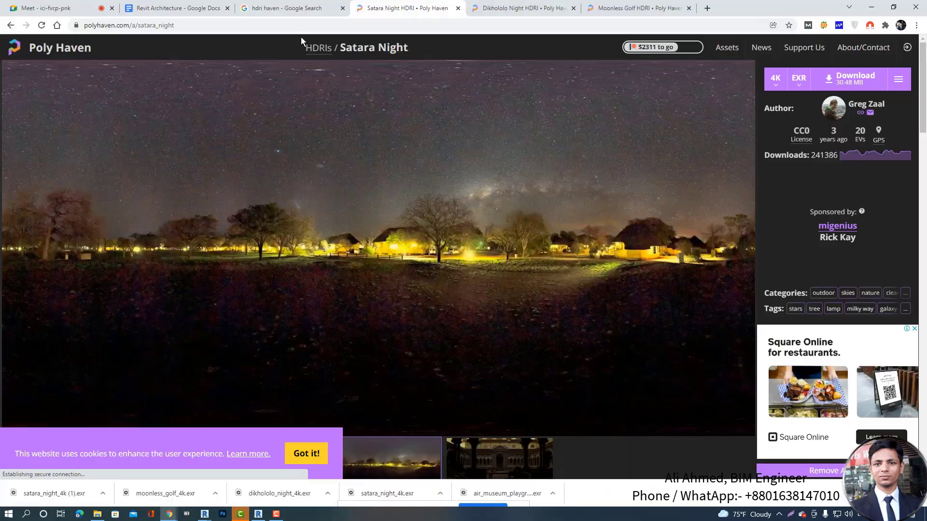
left_click(707, 8)
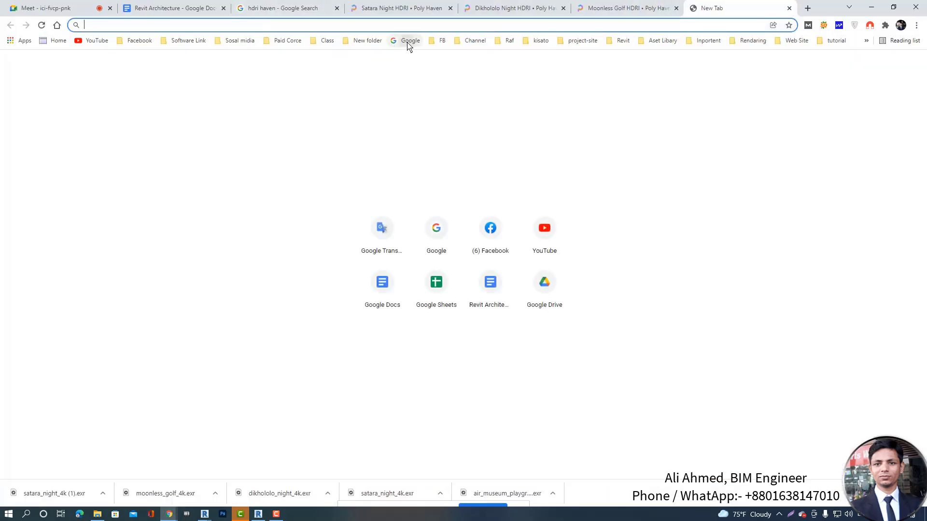
left_click(408, 40)
left_click(379, 225)
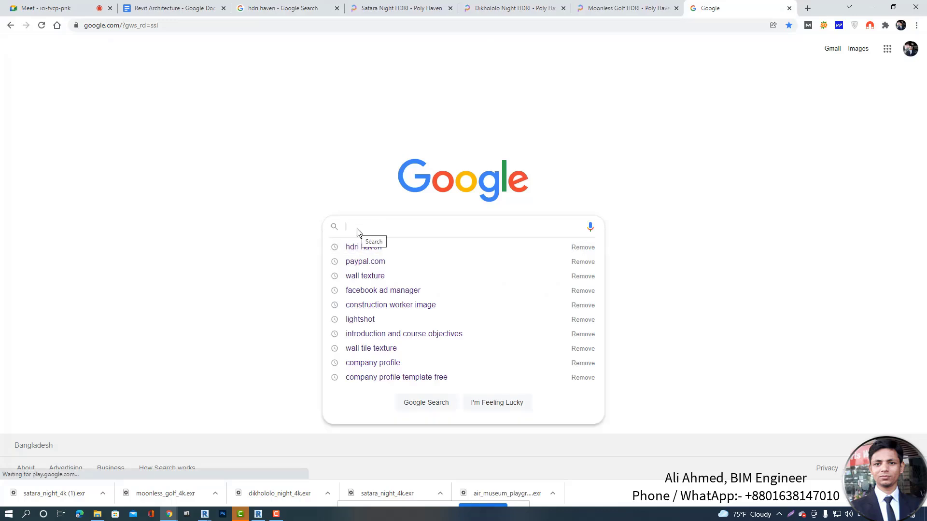
type("tile ")
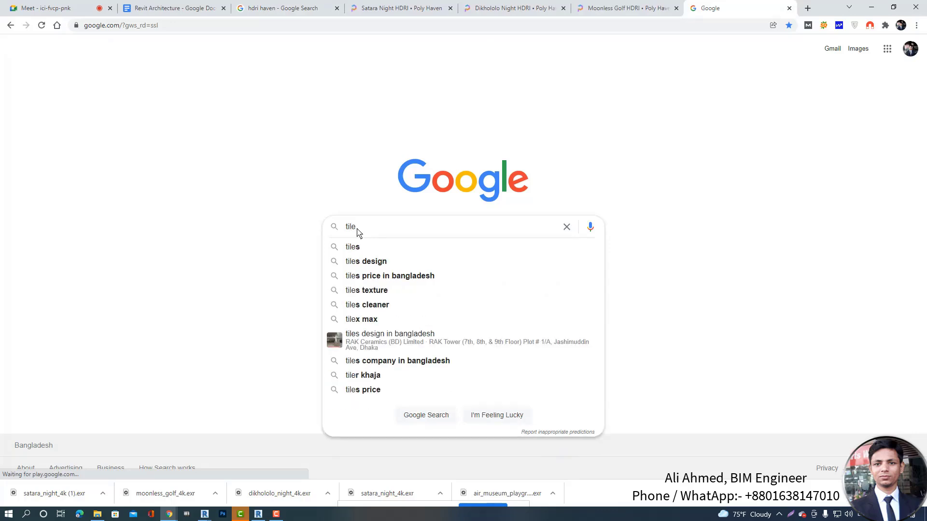
type("te")
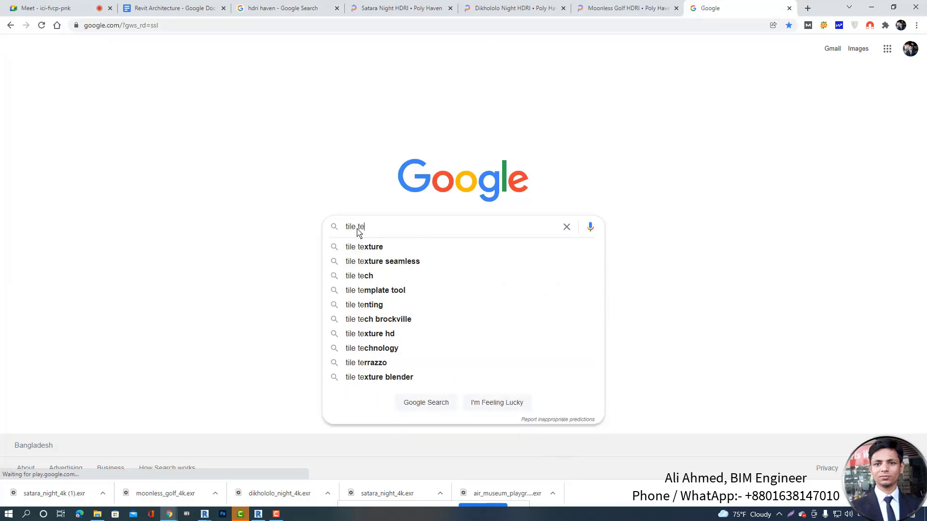
type("xture")
key("Return")
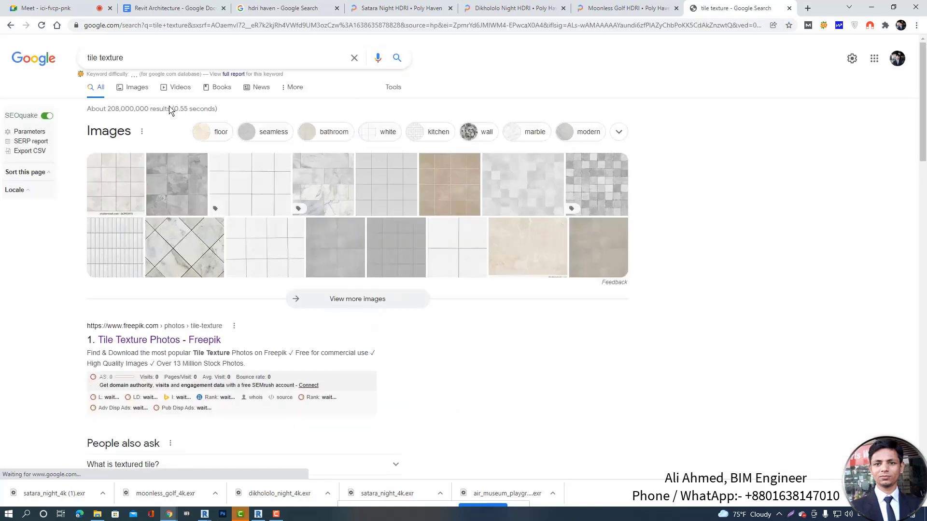
- Open Freepik's Tile Texture Photos result in a new tab and open the uneven sandstone tile for wall surface photo
right_click(177, 344)
left_click(183, 347)
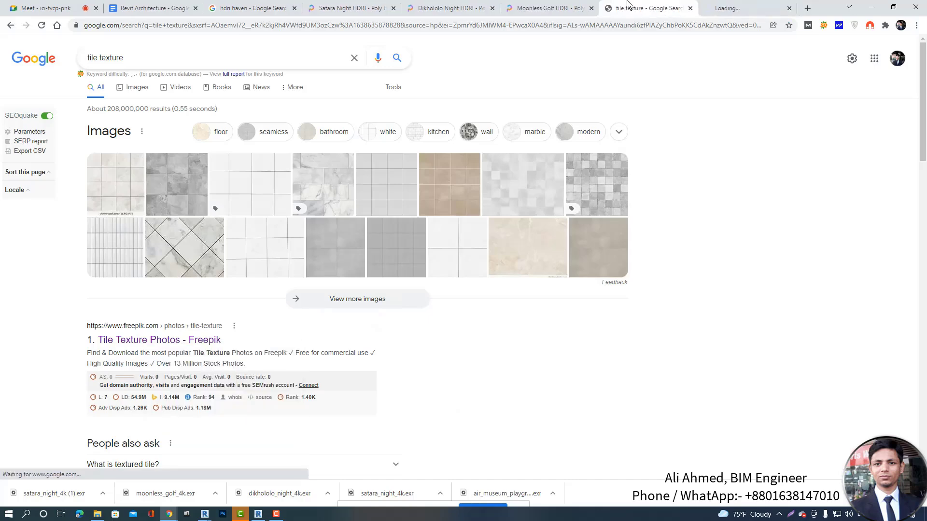
left_click(723, 8)
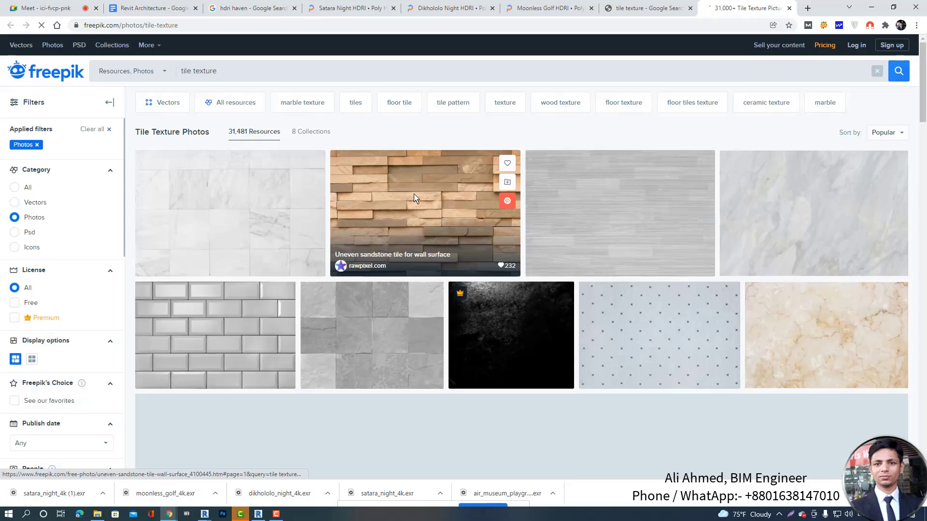
left_click(414, 198)
- Save the sandstone tile image as uneven-sandstone-tile-wall-surface_53876-88521.jpg in the Desktop's HDRIS folder
right_click(391, 200)
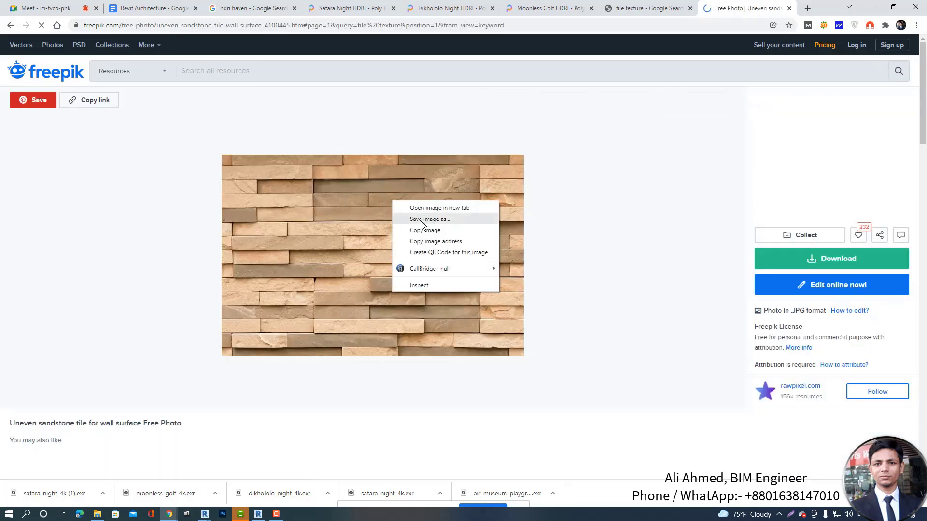
left_click(424, 222)
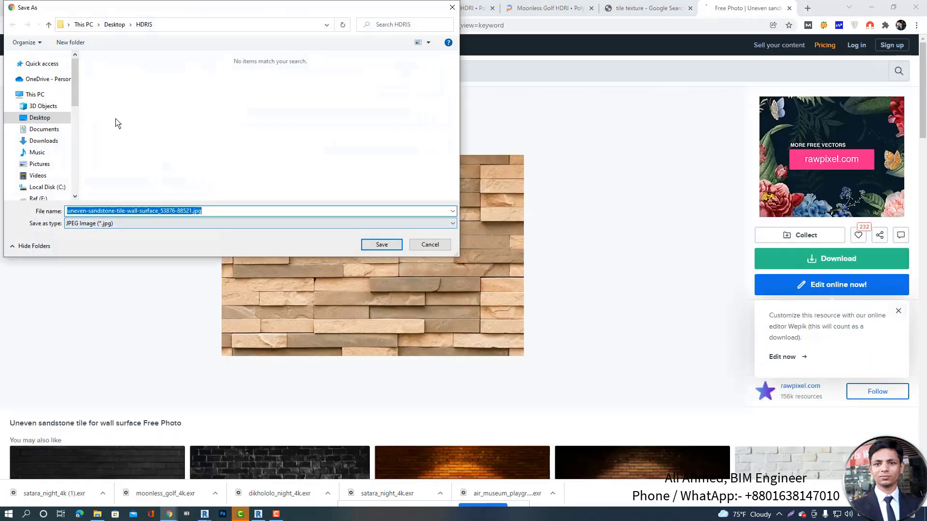
scroll(292, 149, "down", 2)
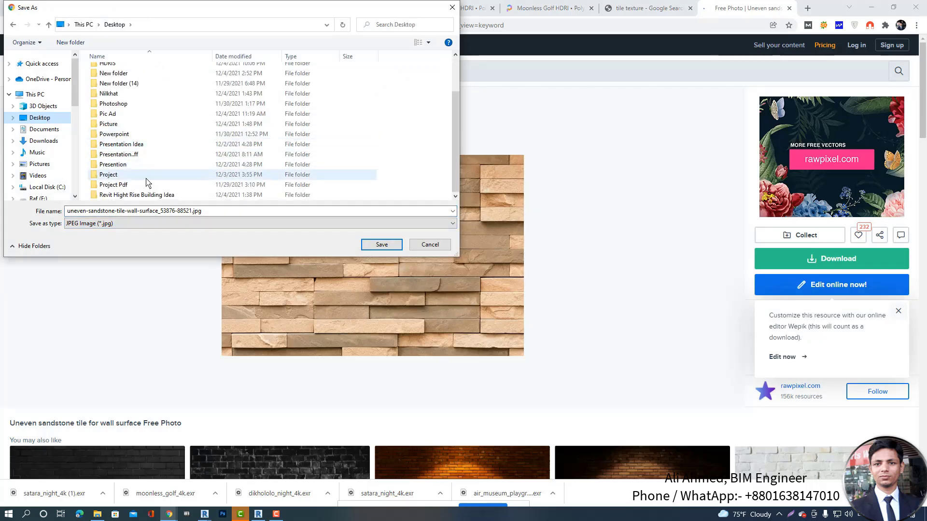
scroll(144, 182, "up", 2)
double_click(130, 112)
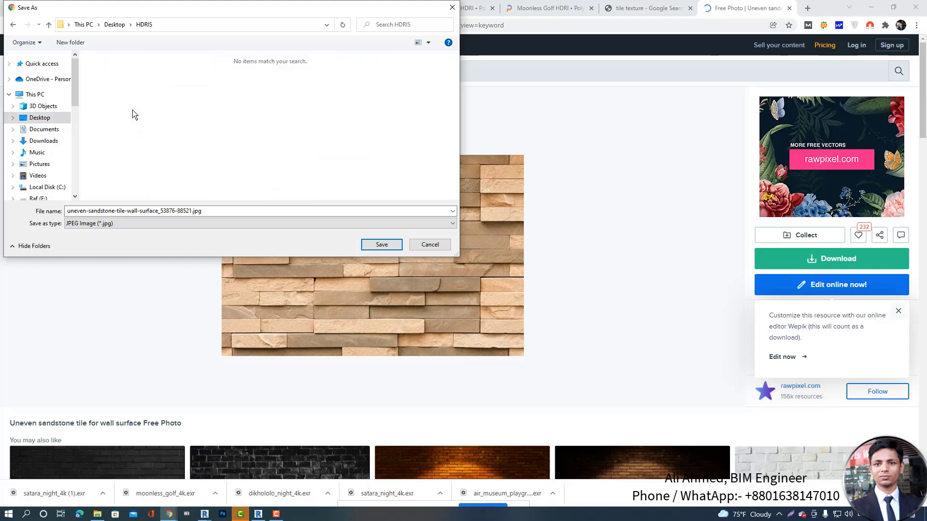
left_click(382, 245)
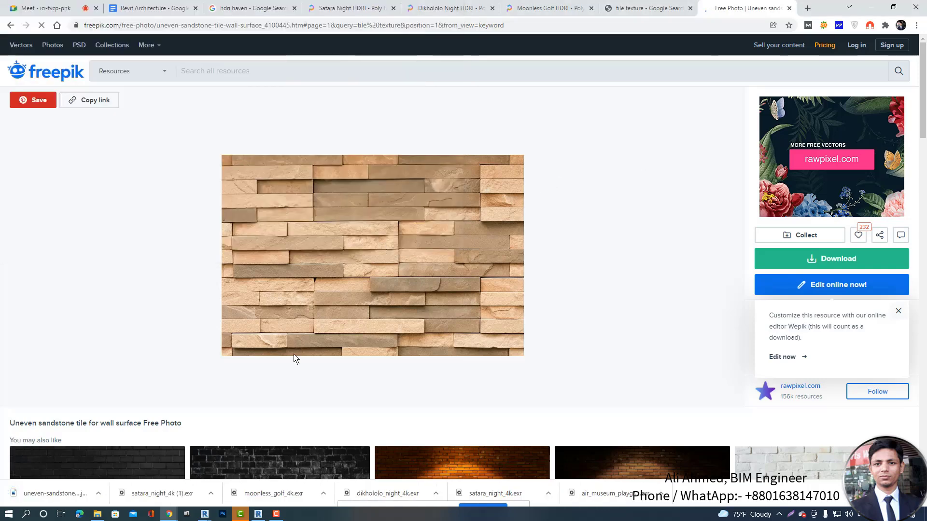
- Return from Chrome to the V-Ray Asset Editor in Revit and create a new Generic material
left_click(871, 7)
left_click(468, 240)
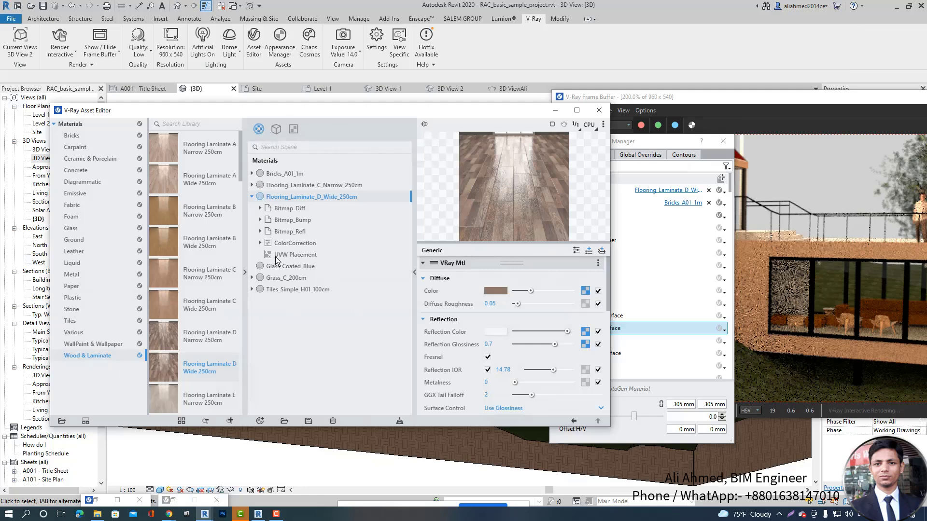
left_click(252, 197)
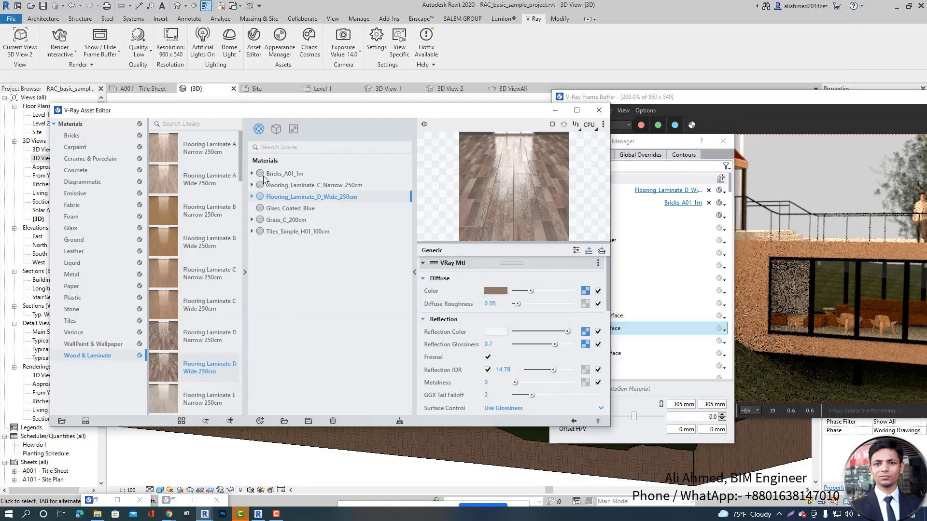
left_click(259, 129)
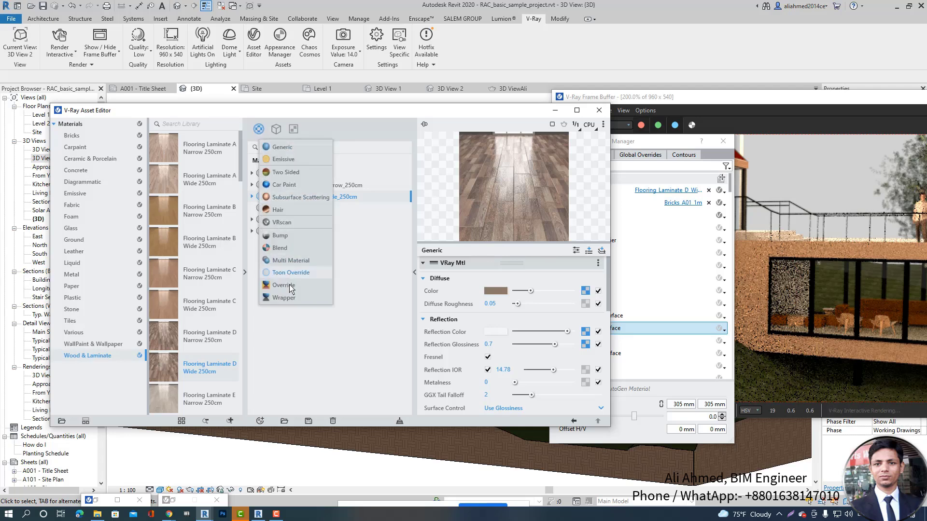
left_click(287, 149)
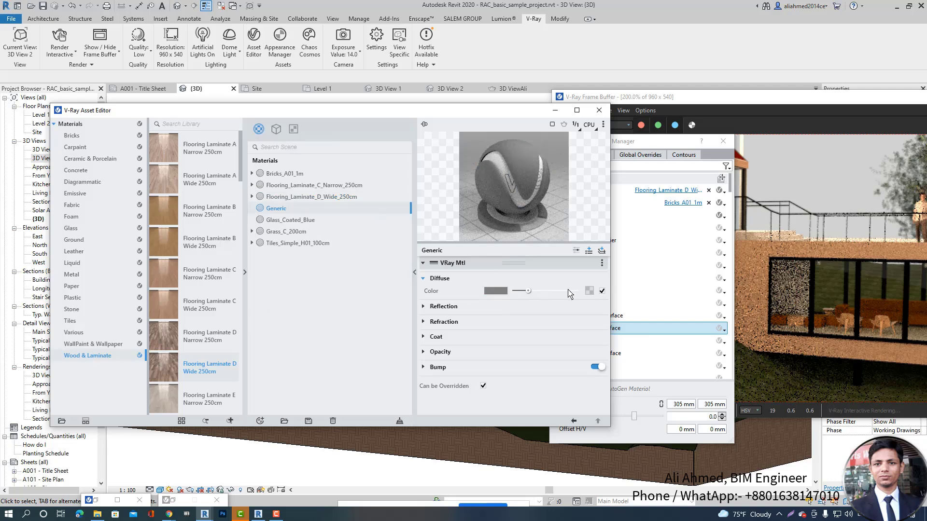
- Set the Generic material's Diffuse color to a red of R 0.765, G 0.212, B 0.212
left_click(504, 292)
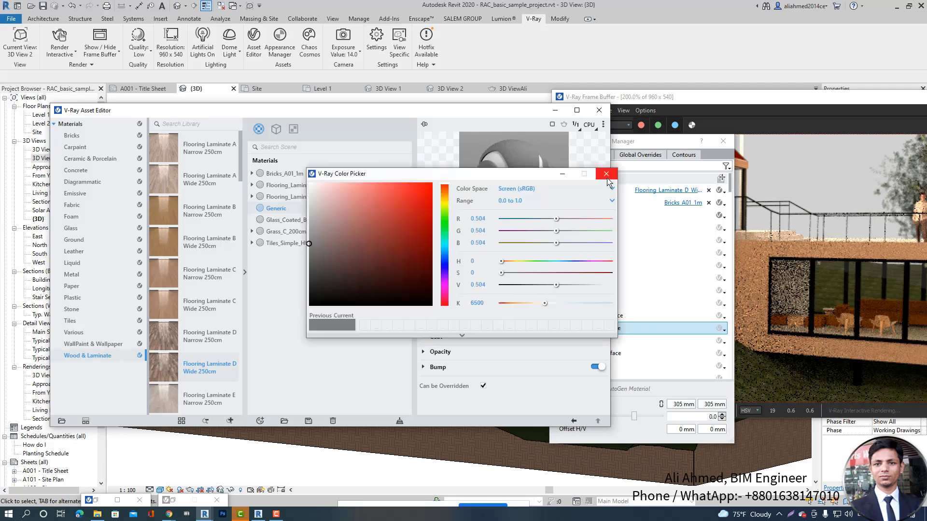
left_click_drag(409, 213, 399, 211)
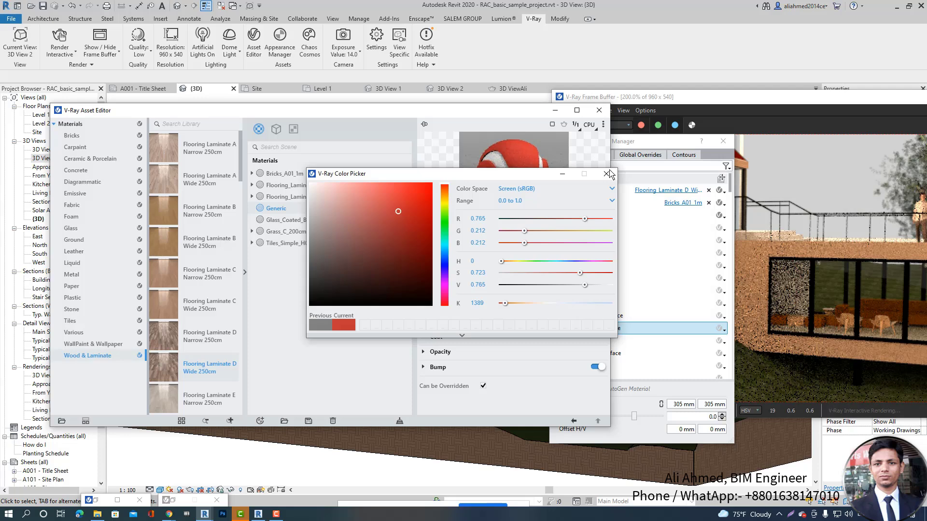
left_click(606, 174)
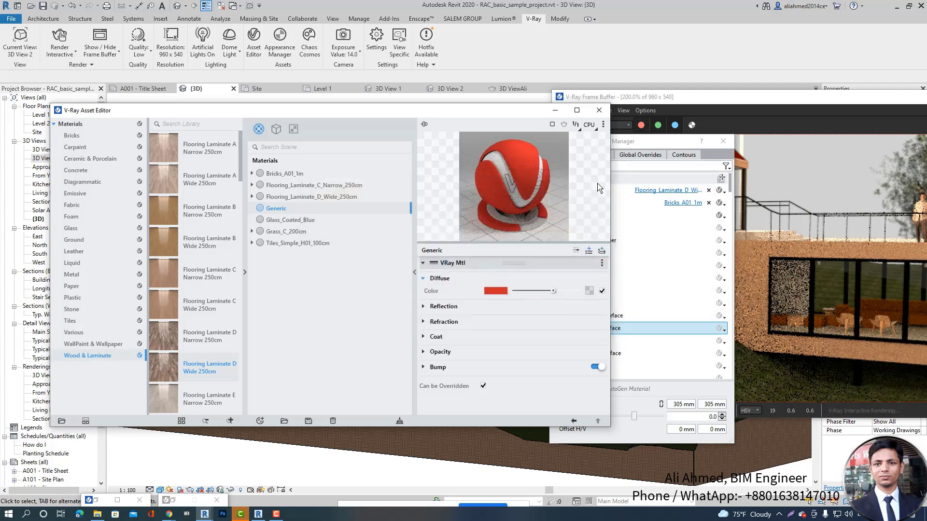
mouse_move(553, 291)
left_mouse_down()
mouse_move(534, 292)
mouse_move(573, 293)
mouse_move(536, 293)
mouse_move(553, 292)
left_mouse_up()
- Assign uneven-sandstone-tile-wall-surface_53876-88521.jpg from the Desktop's HDRIS folder as a Bitmap on the Generic material's Diffuse color
left_click(590, 292)
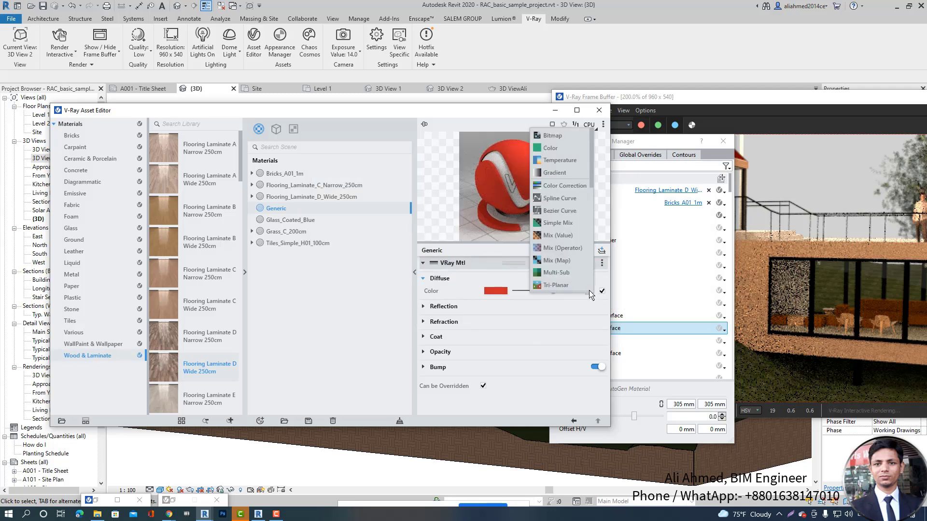
left_click(552, 136)
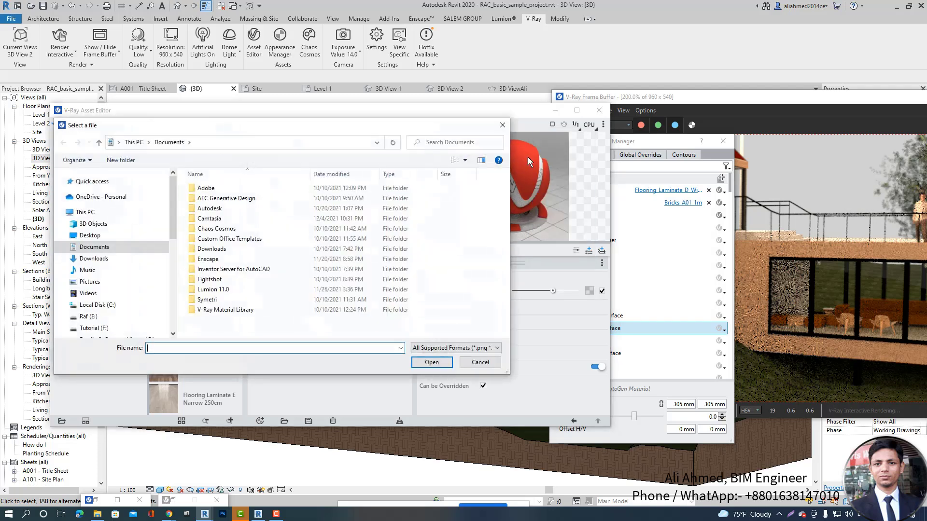
left_click(91, 235)
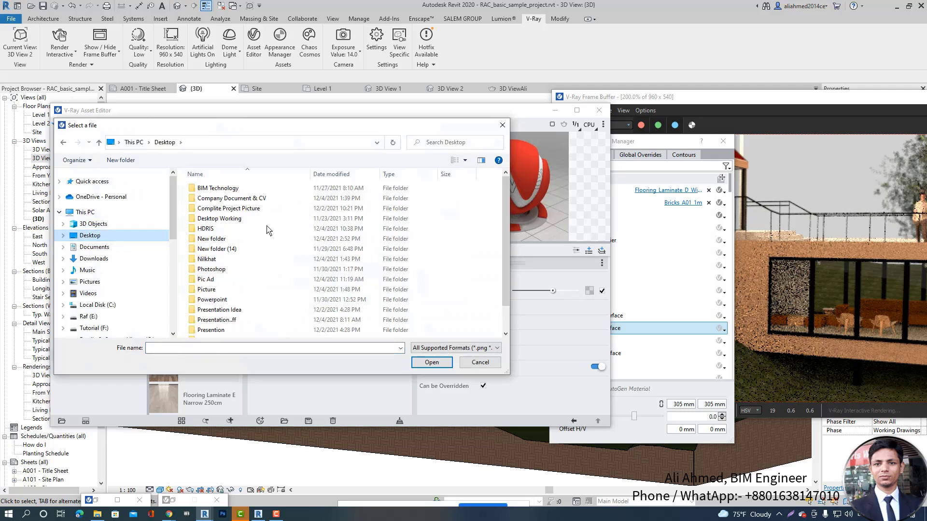
double_click(242, 228)
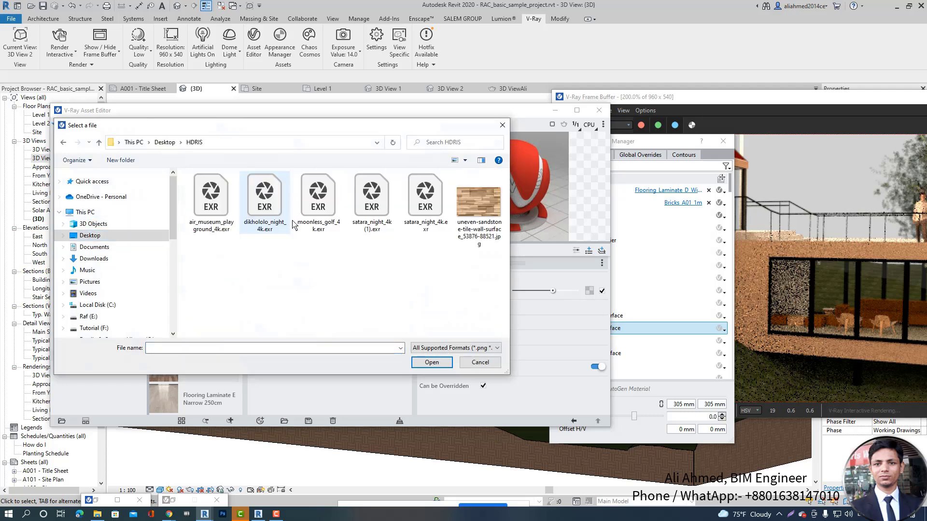
double_click(476, 207)
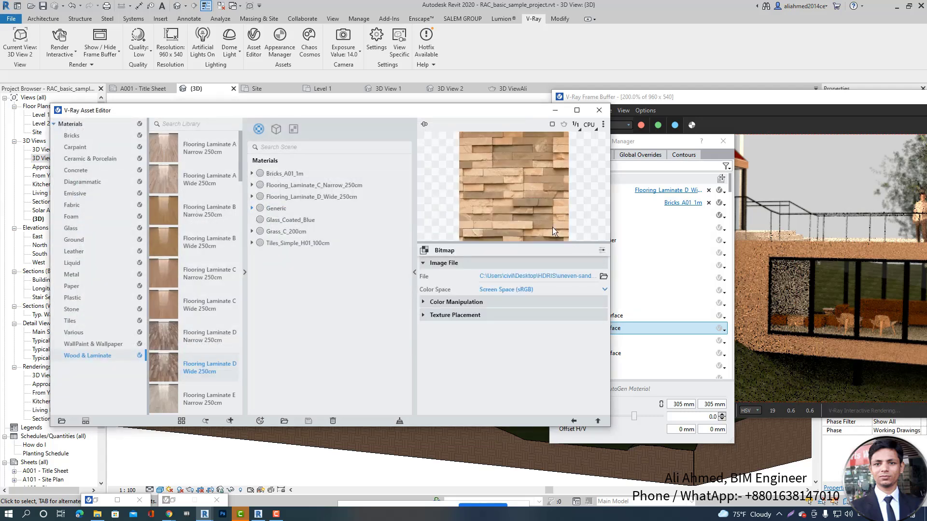
- Try the sandstone bitmap's inversion and alpha options, and lower its Color Gain to slightly below white
left_click(423, 303)
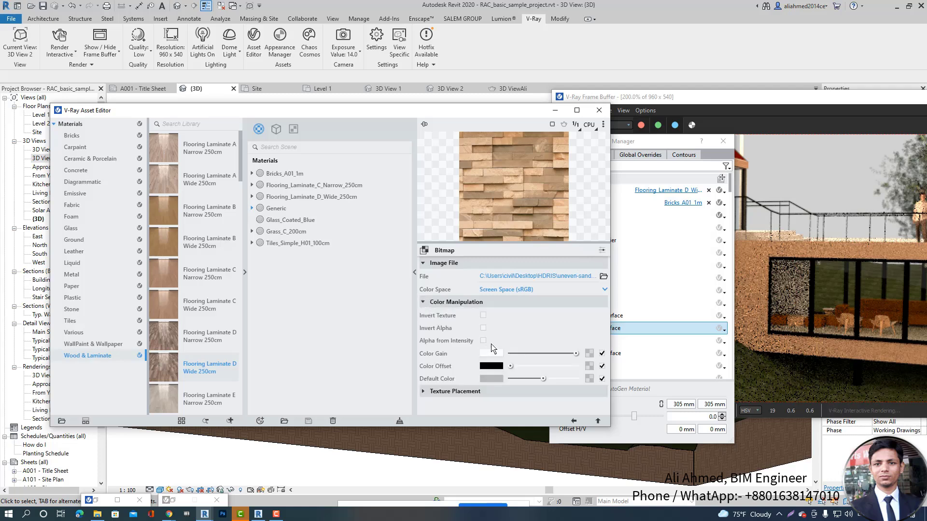
left_click(483, 316)
left_click(483, 329)
left_click(483, 329)
left_click(483, 341)
left_click(483, 341)
left_click_drag(576, 354, 537, 356)
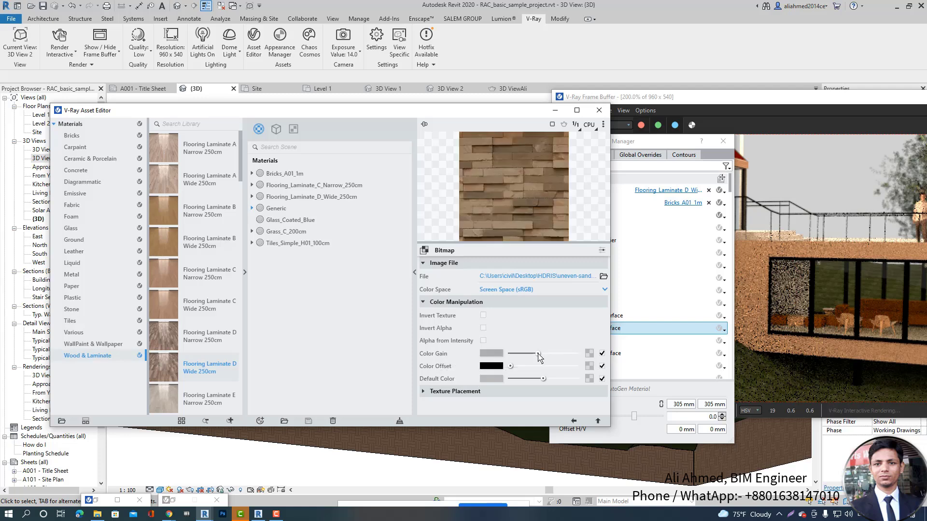
left_click_drag(539, 356, 568, 356)
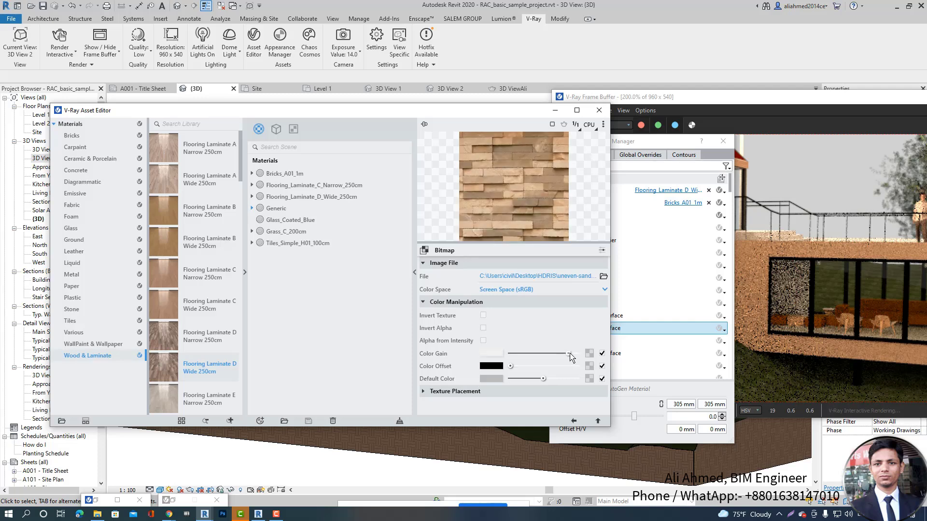
- Assign a Leather texture to the bitmap's Color Gain and look through its parameters and the Color Cells texture types
left_click(590, 354)
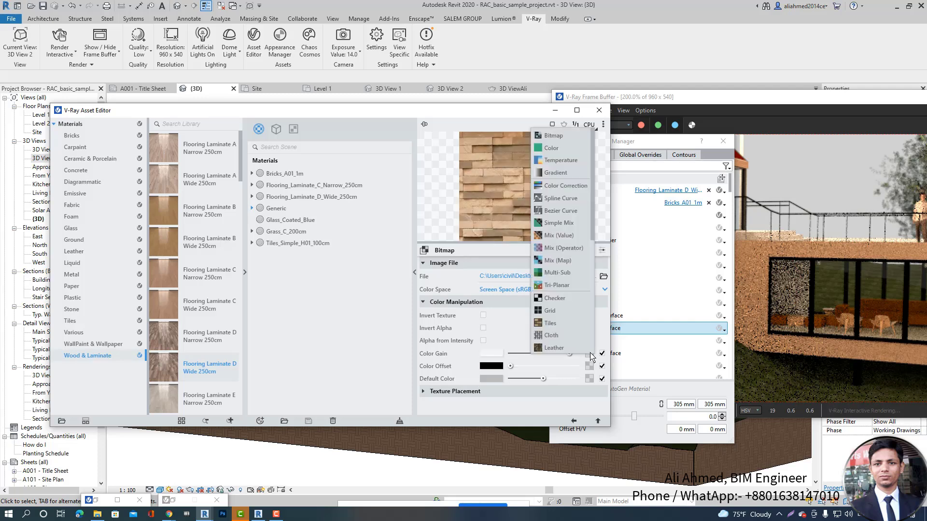
left_click(586, 349)
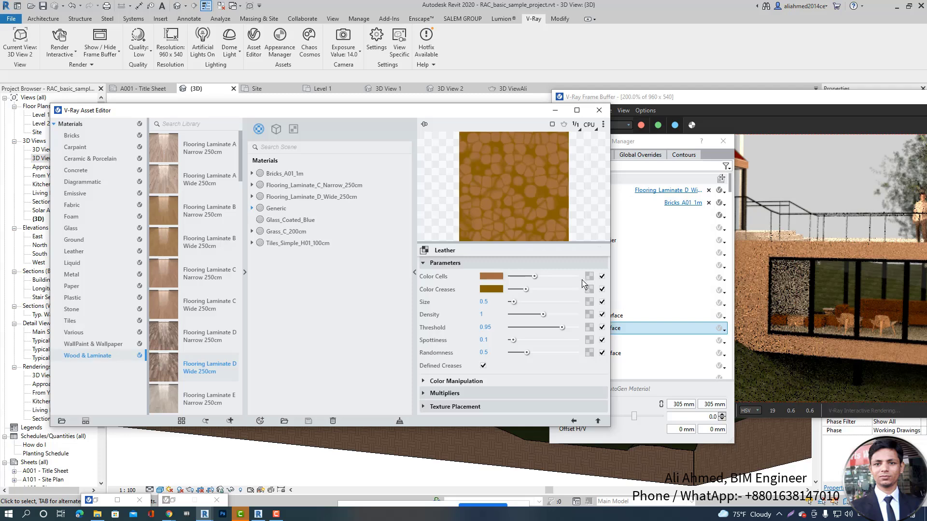
left_click(499, 263)
left_click(425, 264)
left_click(424, 264)
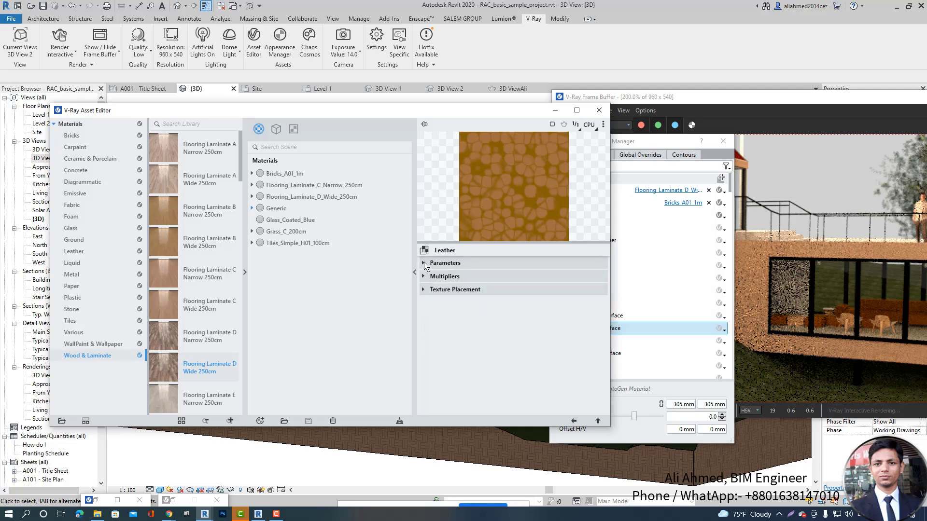
left_click(424, 264)
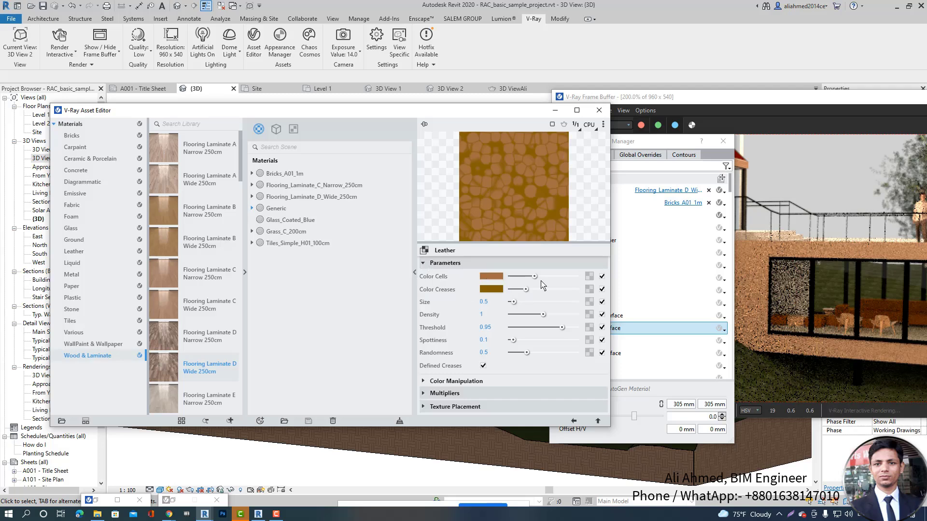
left_click(590, 277)
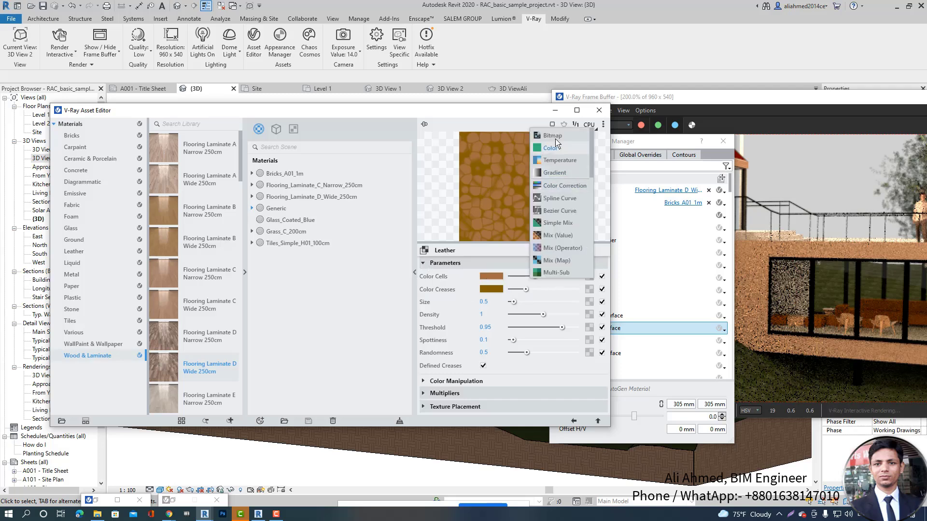
key("Escape")
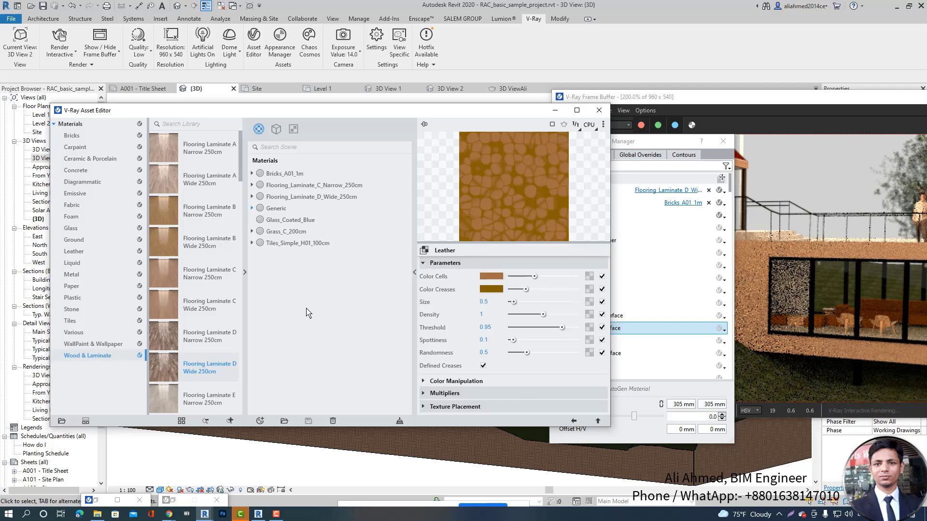
- Create a second Generic material with uneven-sandstone-tile-wall-surface_53876-88521.jpg as the Bitmap on its Diffuse color
left_click(259, 129)
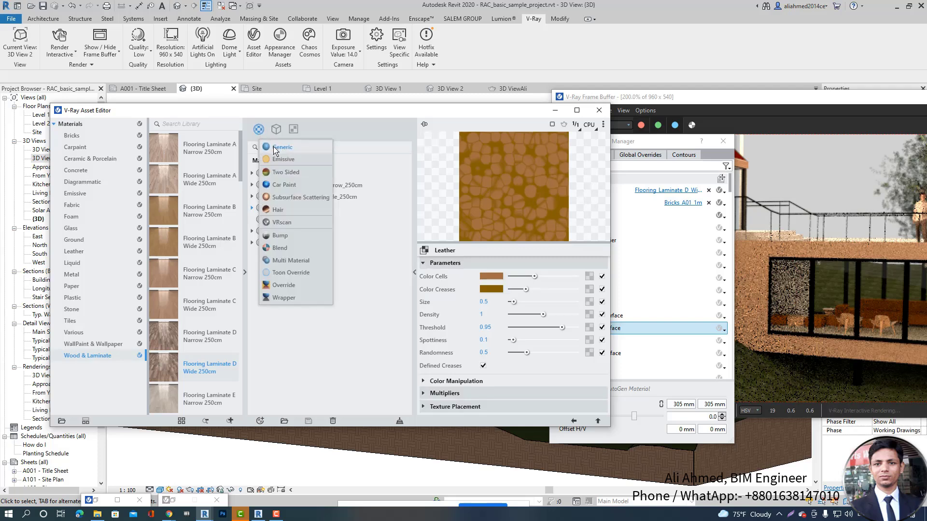
left_click(276, 148)
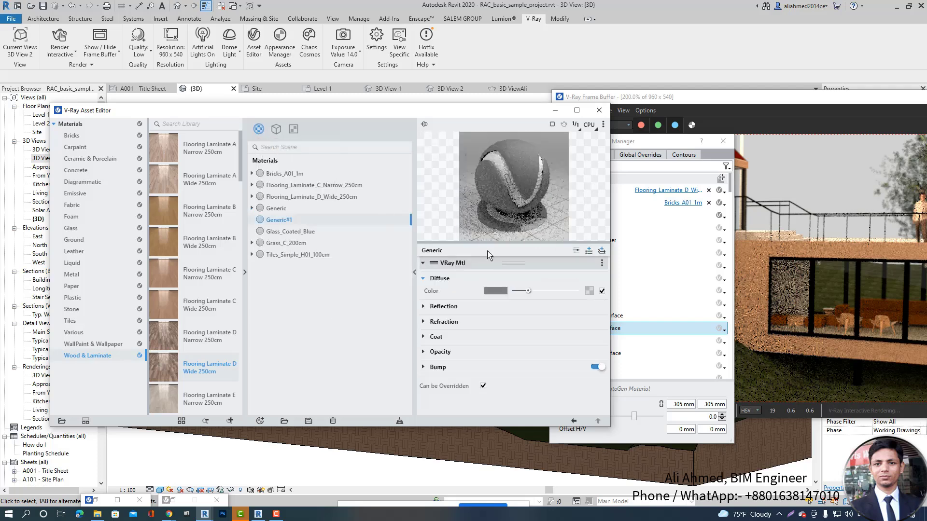
left_click(589, 292)
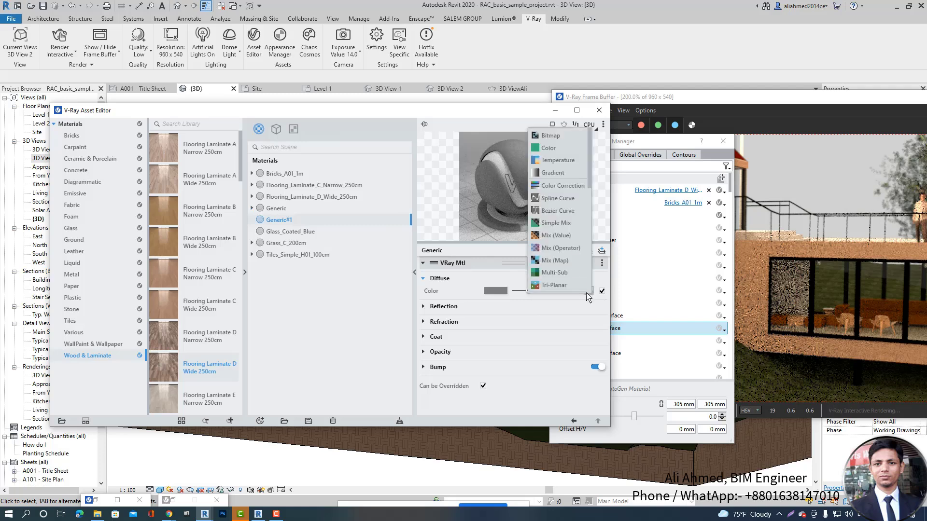
left_click(560, 140)
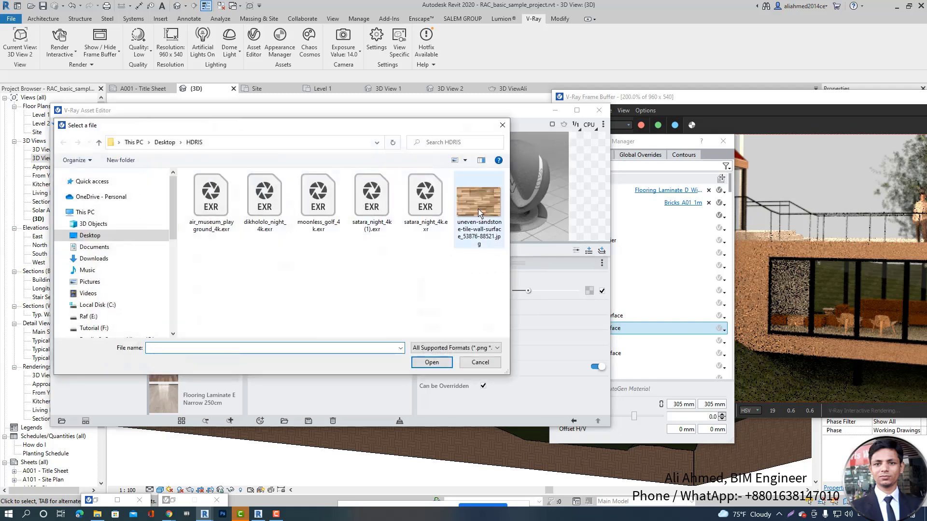
double_click(479, 213)
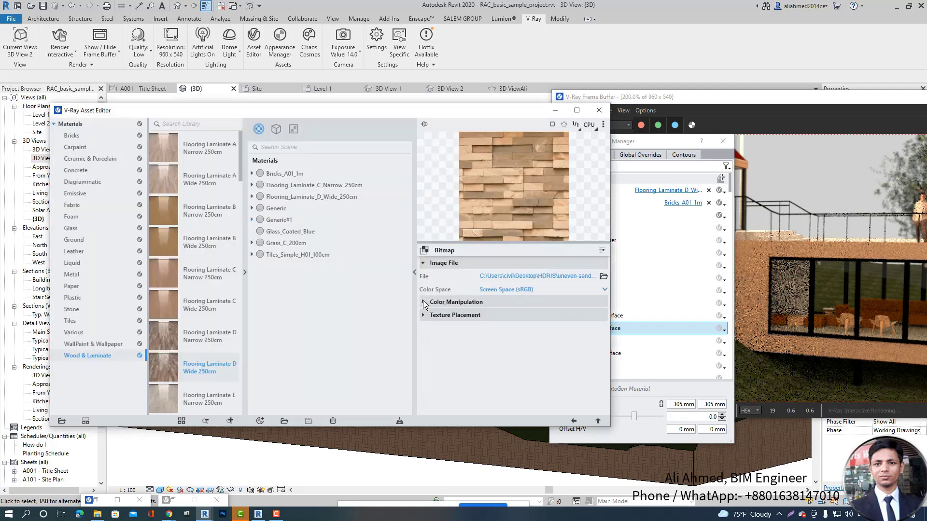
- Try the new bitmap's color manipulation sliders, leaving Color Gain white and Color Offset black, with a slightly lighter Default Color
left_click(424, 303)
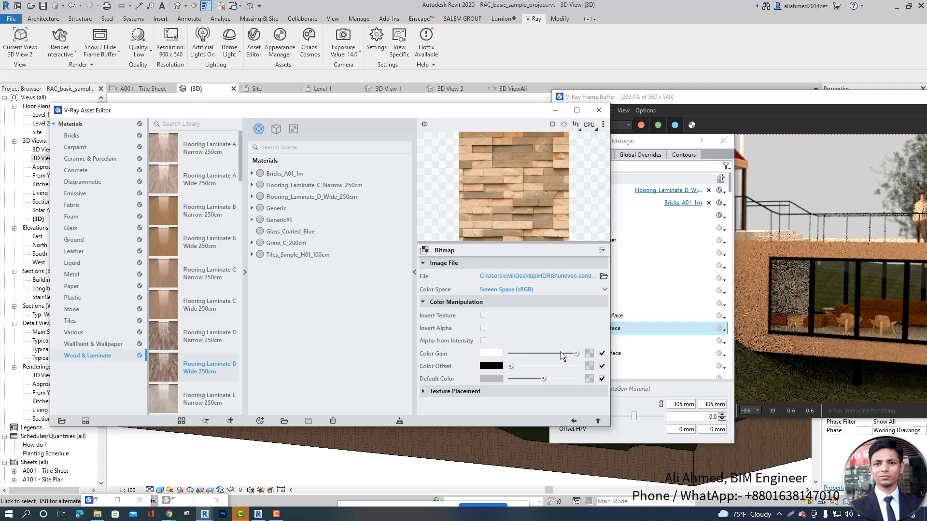
mouse_move(564, 353)
left_mouse_down()
mouse_move(545, 355)
mouse_move(577, 355)
left_mouse_up()
left_click_drag(510, 366, 545, 379)
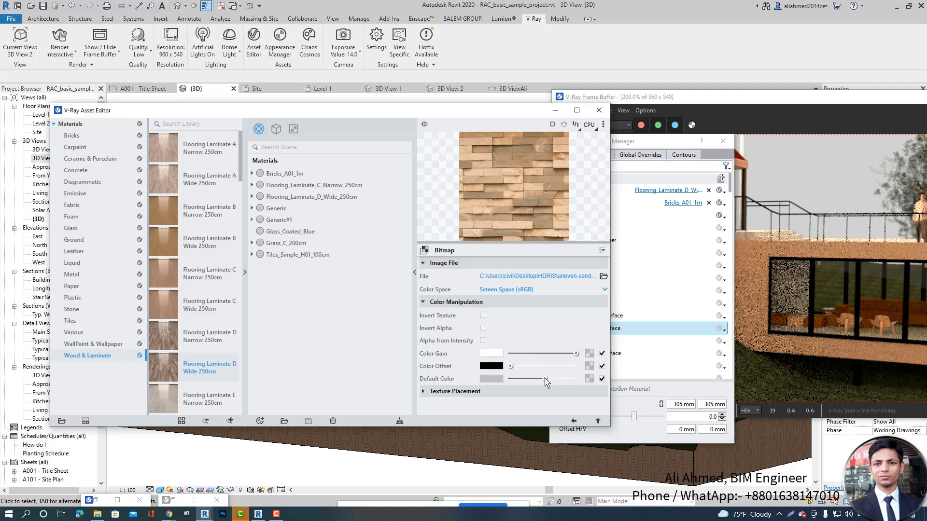
- Set the sandstone bitmap's texture placement to UV Channel/Set 8 with a rotation of 360
left_click(424, 391)
scroll(571, 400, "down", 3)
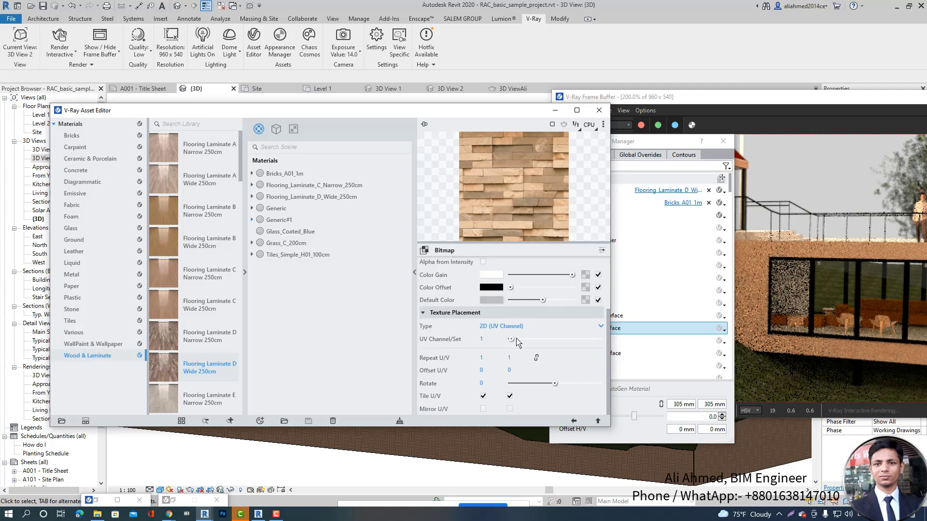
left_click_drag(510, 339, 541, 339)
mouse_move(541, 340)
left_mouse_down()
mouse_move(519, 339)
mouse_move(527, 340)
left_mouse_up()
left_click_drag(553, 385, 598, 385)
mouse_move(527, 338)
left_mouse_down()
mouse_move(541, 338)
mouse_move(517, 340)
left_mouse_up()
left_click(424, 313)
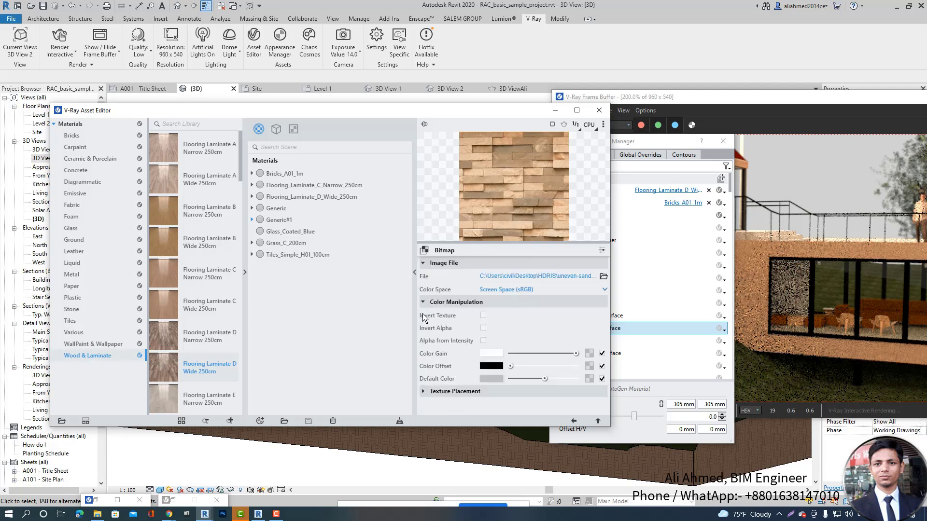
- Show the bitmap's advanced settings, examine the Crop / Place options and expose the Texture Placement parameters
left_click(423, 303)
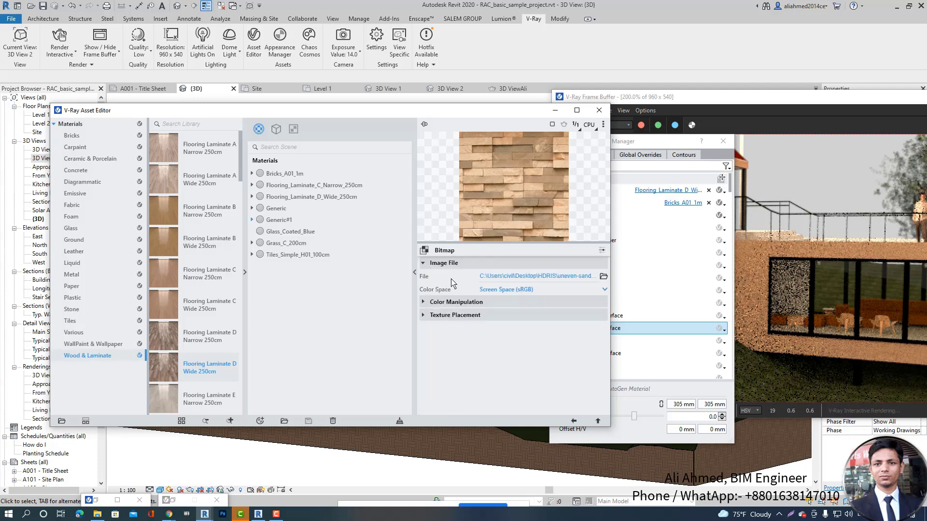
left_click(423, 264)
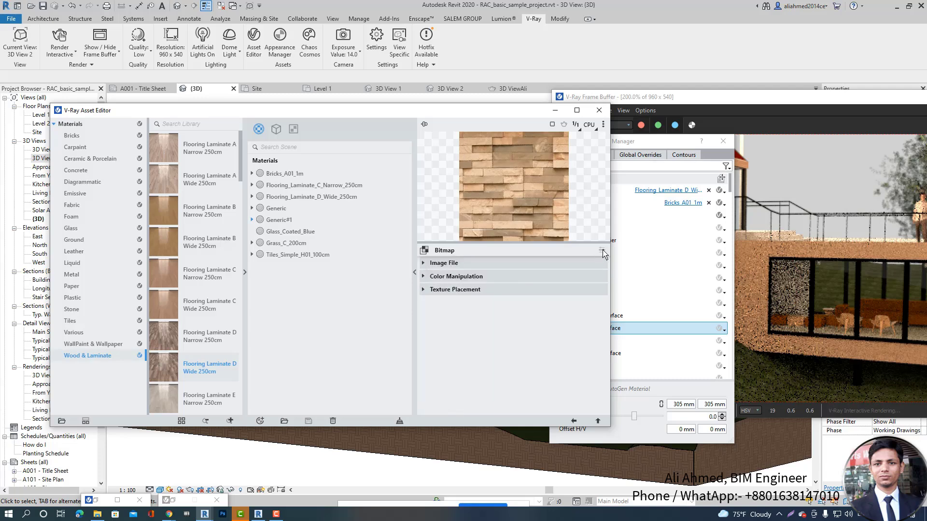
left_click(602, 250)
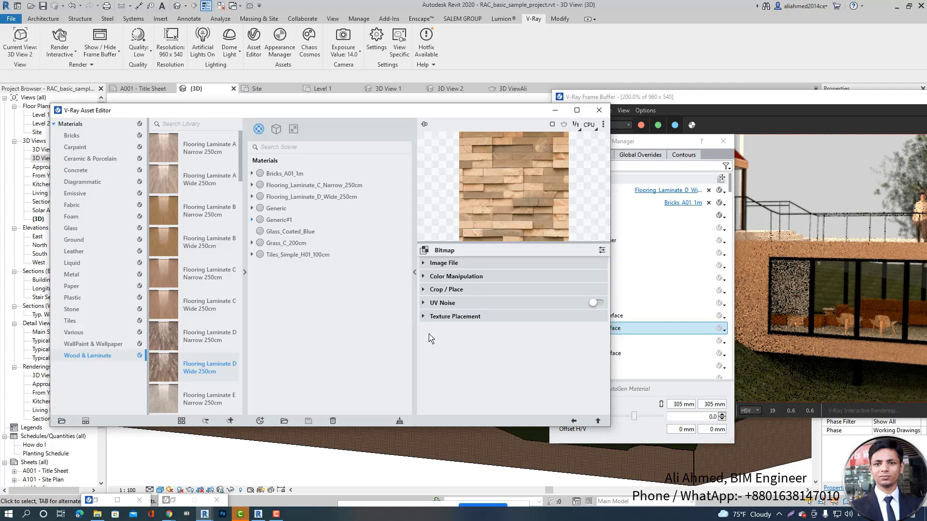
left_click(423, 290)
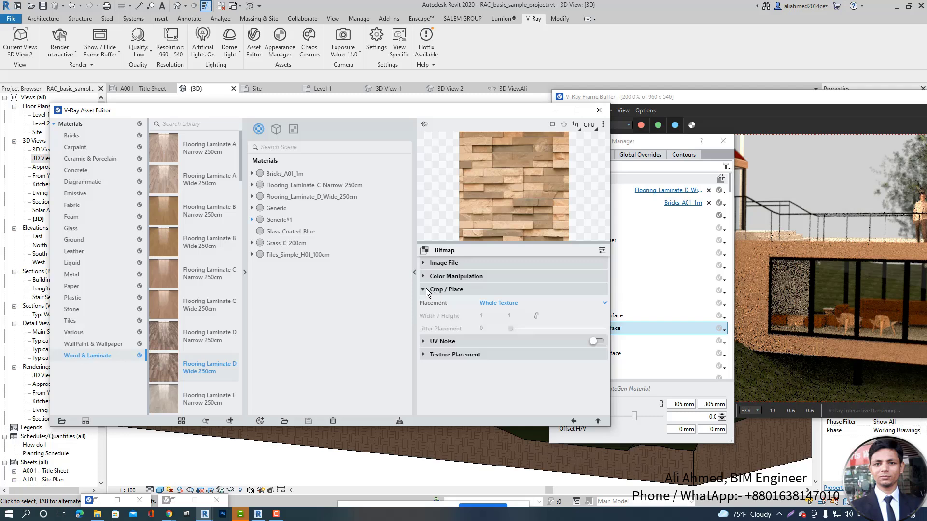
left_click(425, 291)
left_click(423, 317)
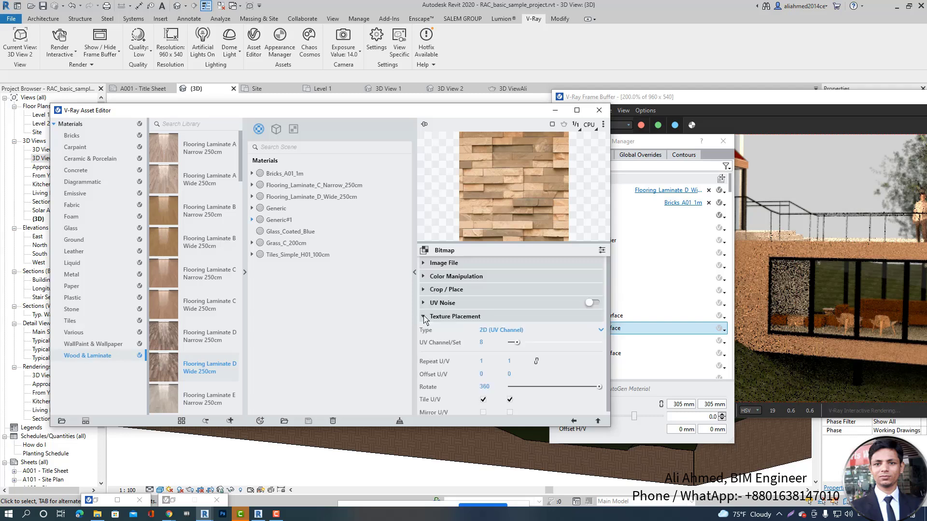
- Show the bitmap's Image File settings, keep the Sharp Isotropic filter type and set Filter Blur to 0
left_click(424, 318)
left_click(424, 264)
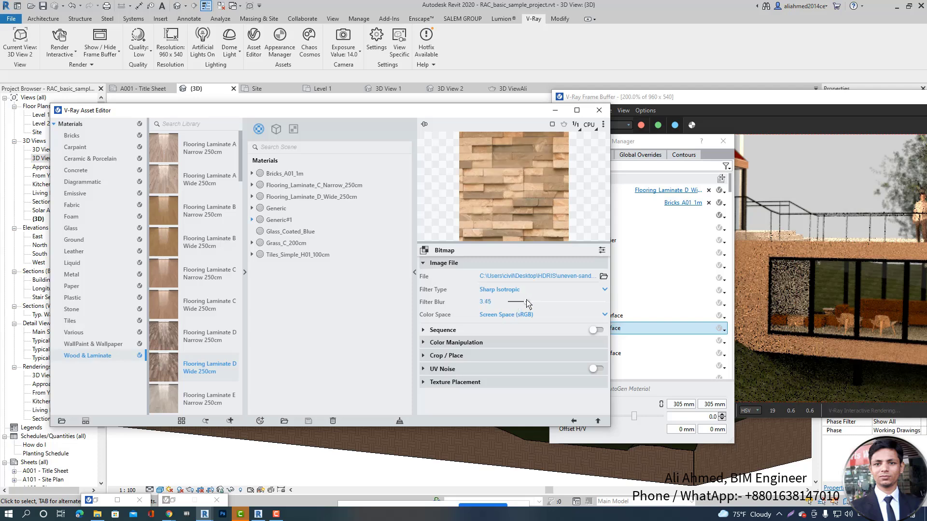
left_click(602, 290)
left_click(603, 288)
left_click(604, 288)
left_click(604, 289)
left_click_drag(525, 305, 508, 308)
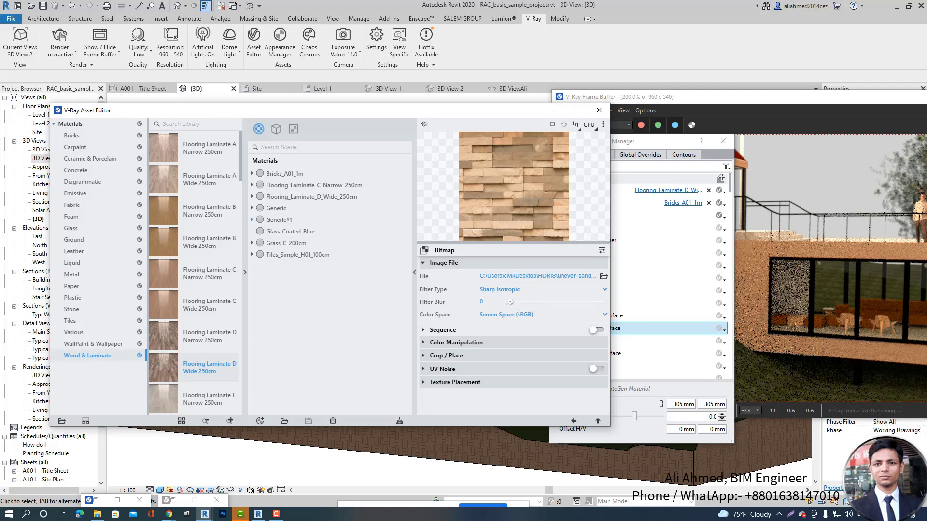
- Collapse the bitmap's Image File, Texture Placement, Crop / Place and Color Manipulation sections
left_click(424, 263)
left_click(423, 263)
left_click(424, 264)
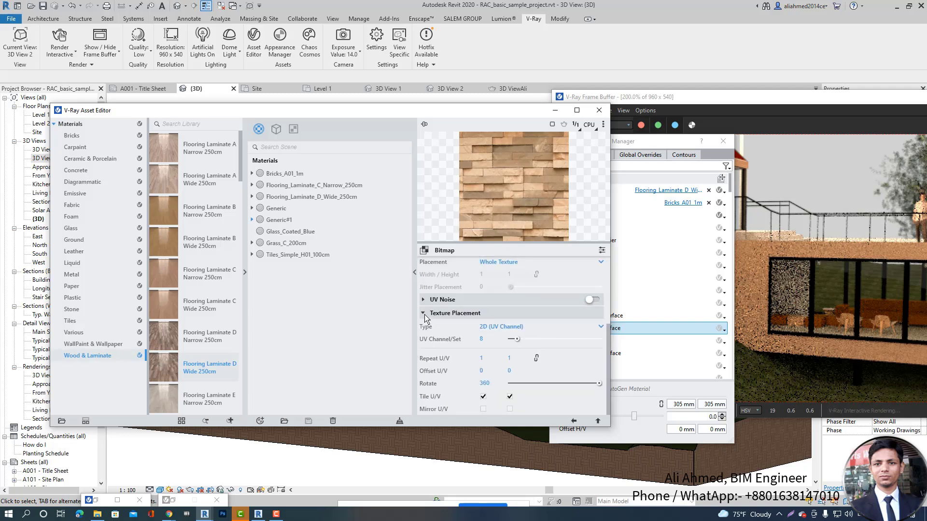
left_click(425, 314)
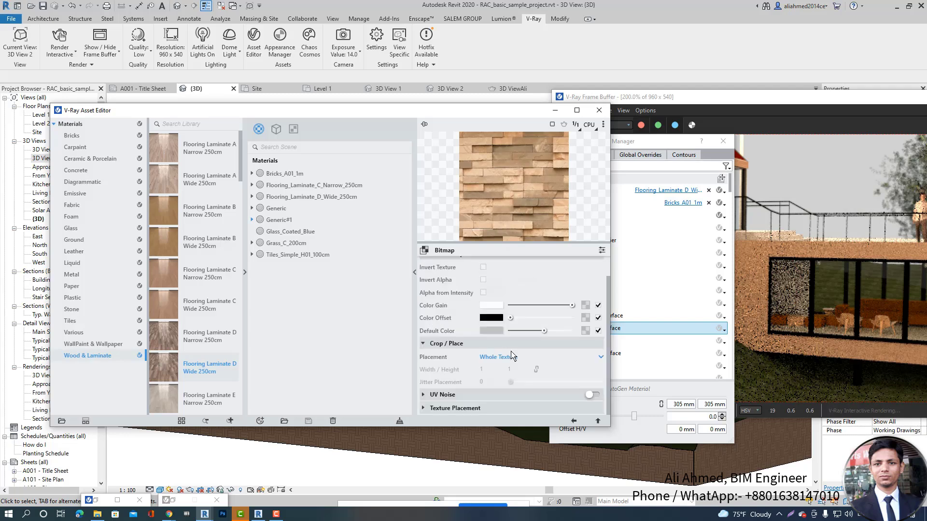
left_click(423, 344)
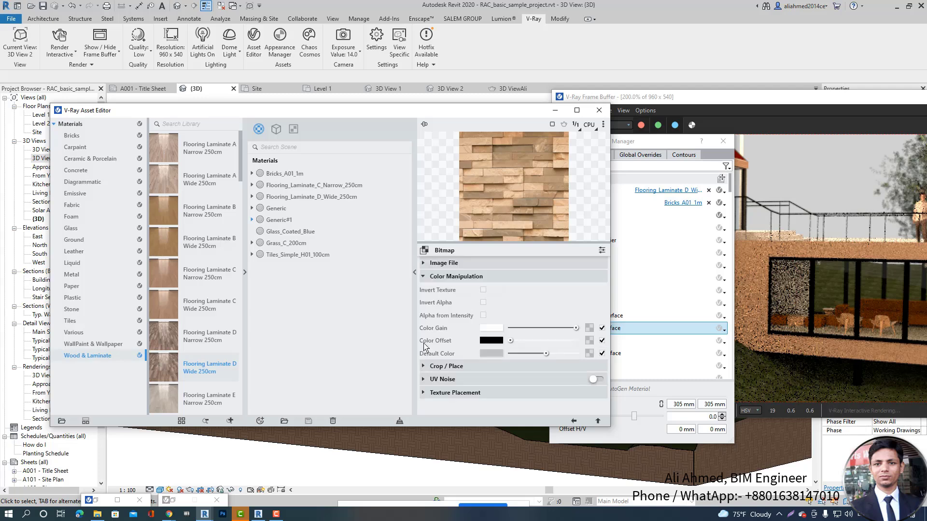
left_click(423, 277)
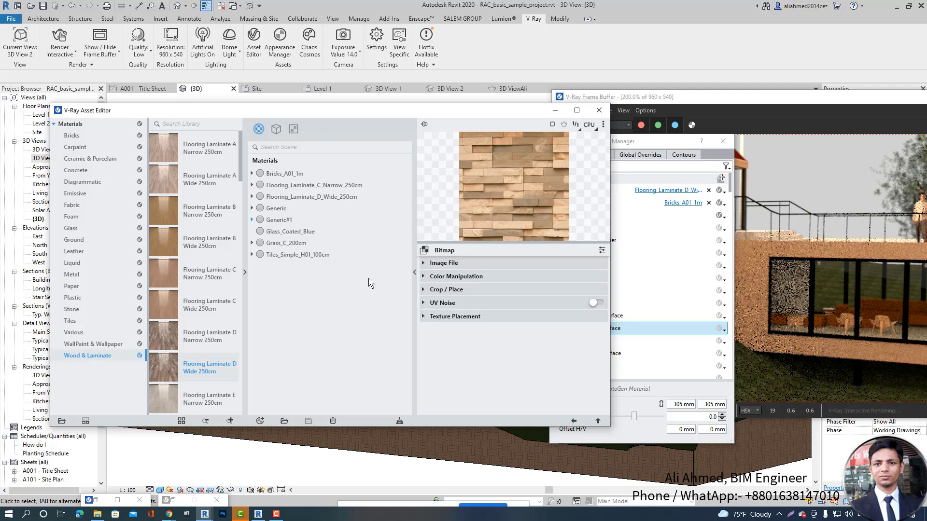
- Try the bitmap preview at 1/4 and 1/8 resolution and return it to full resolution
left_click_drag(500, 115, 472, 124)
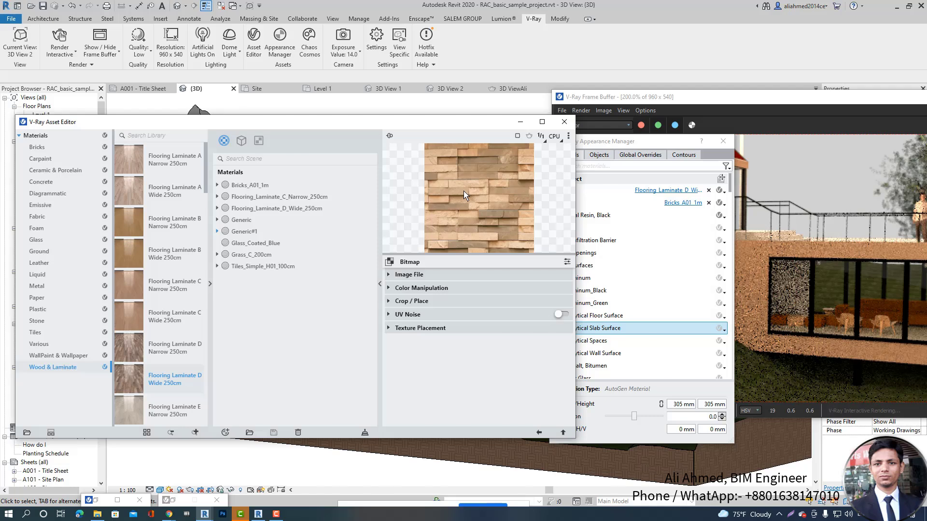
left_click(541, 139)
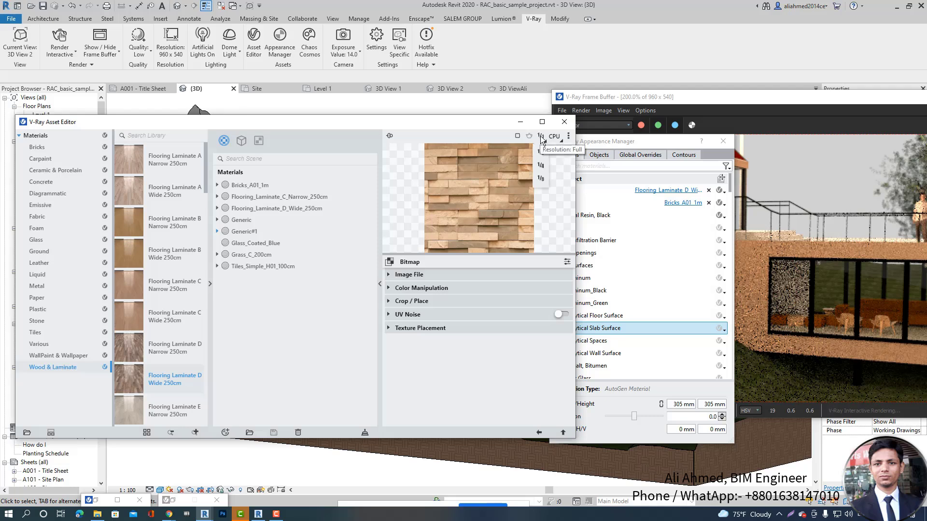
left_click(541, 169)
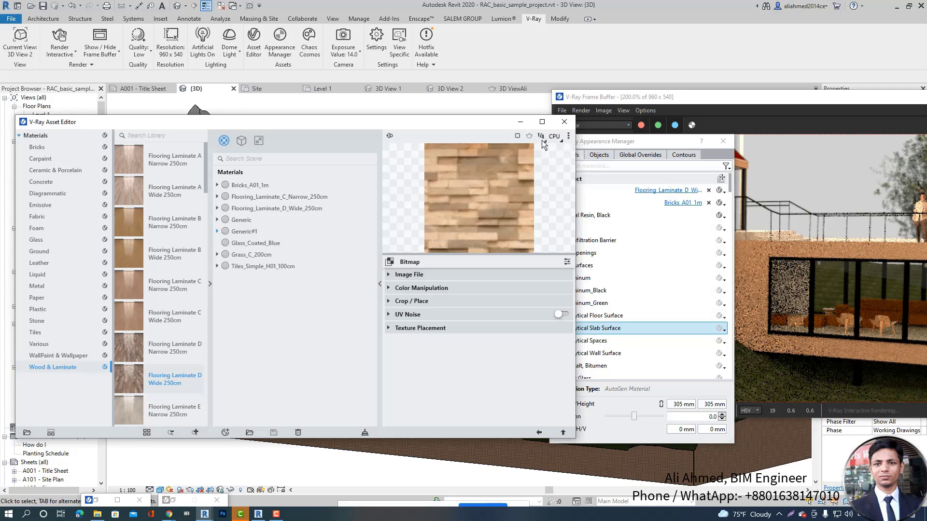
left_click(543, 141)
left_click(541, 180)
left_click(542, 141)
left_click(540, 152)
- Examine the preview's engine and display mode options, plus the geometry and texture types available for new assets
left_click(561, 141)
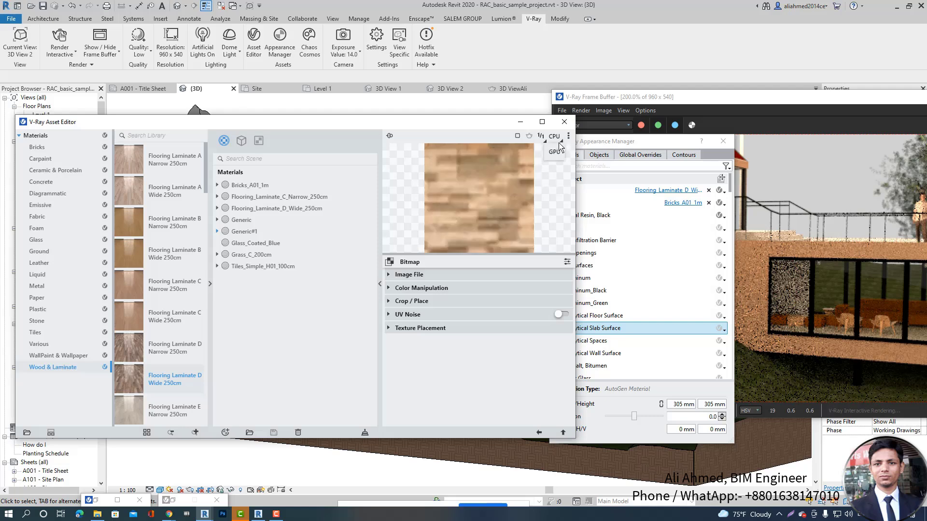
left_click(569, 137)
left_click(568, 137)
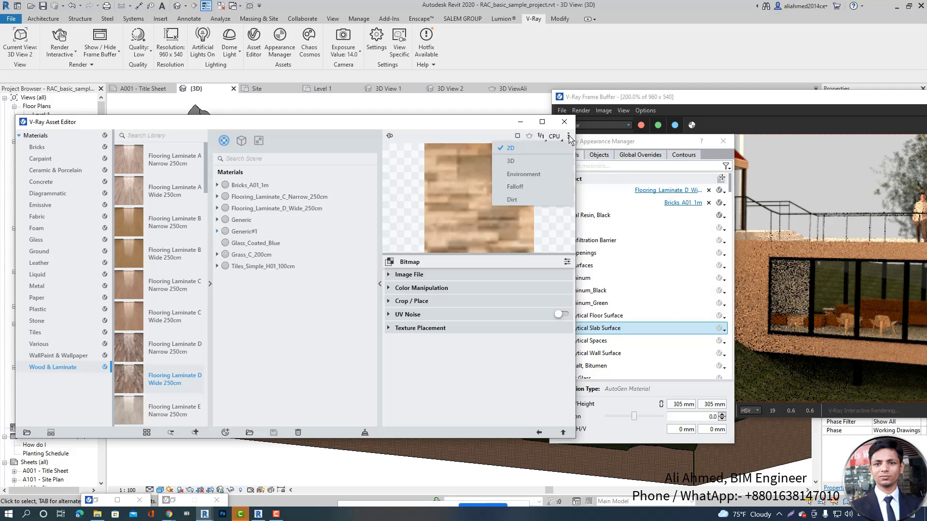
left_click(448, 163)
left_click(569, 137)
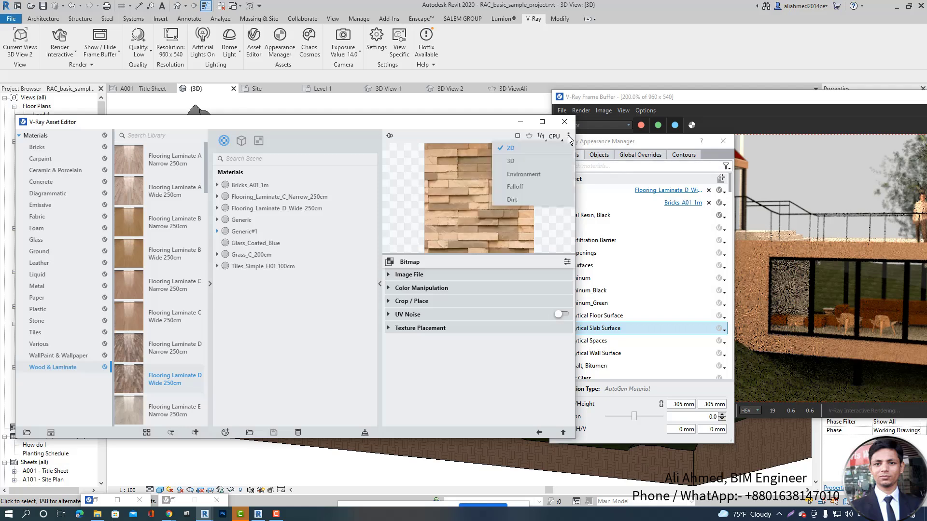
left_click(462, 231)
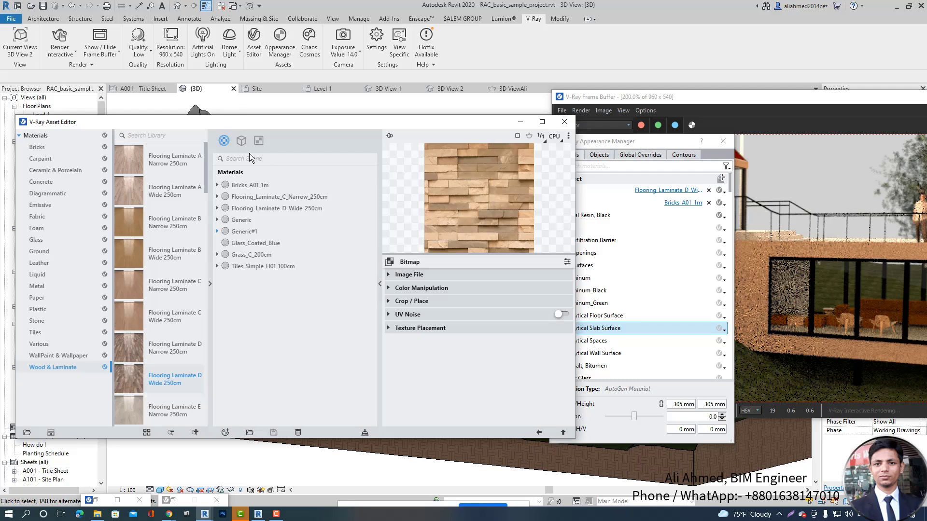
left_click_drag(370, 125, 421, 119)
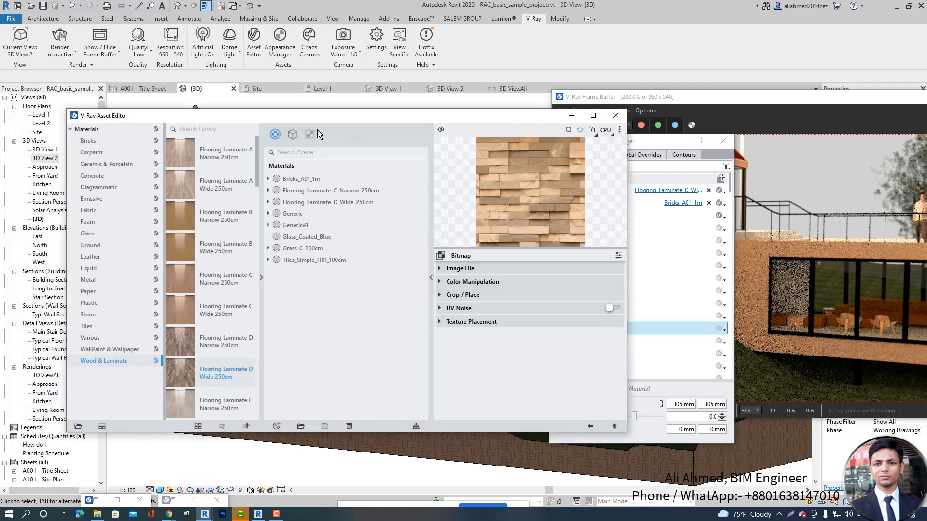
mouse_move(293, 138)
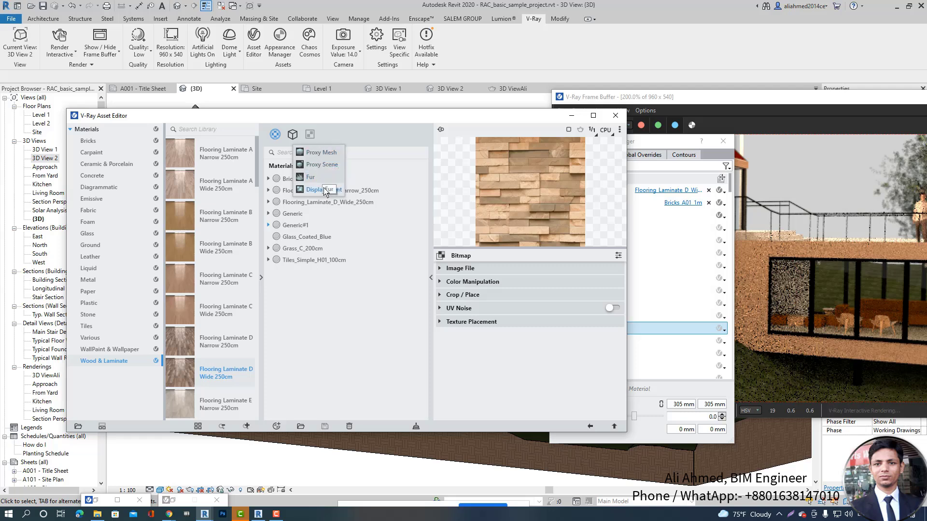
left_click(309, 134)
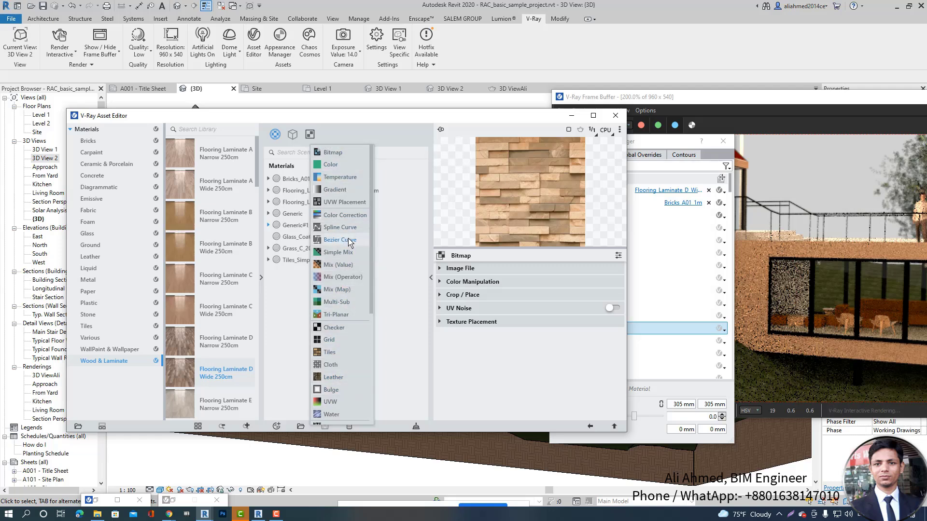
left_click(399, 281)
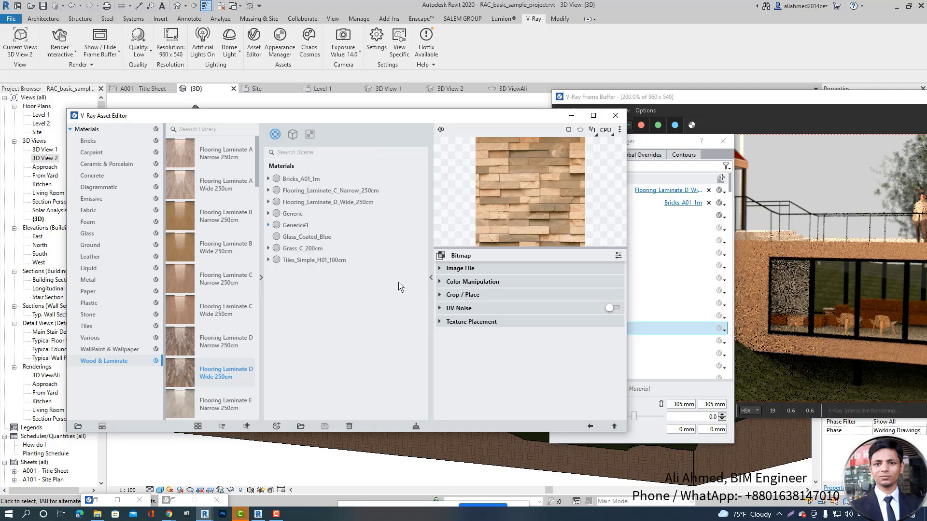
- Move the V-Ray Appearance Manager clear of the frame buffer and reopen the V-Ray Asset Editor
left_click(614, 116)
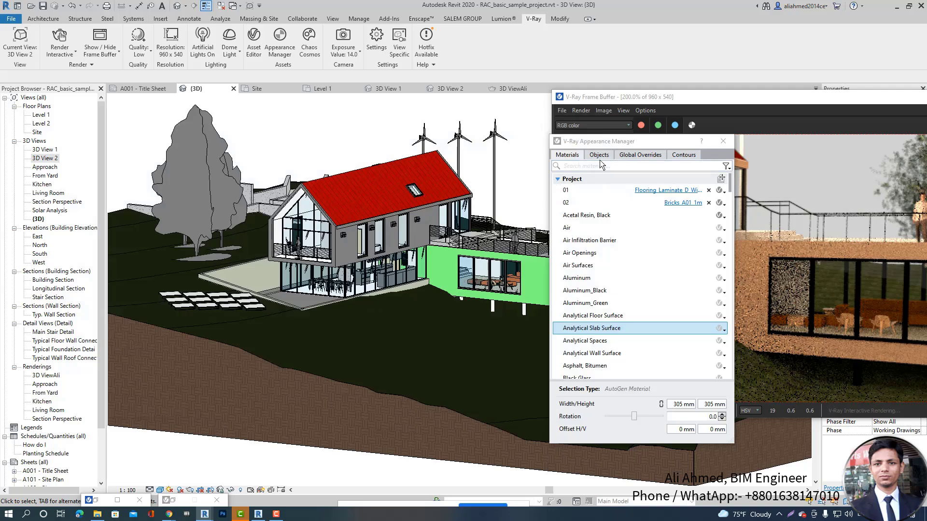
left_click_drag(675, 140, 436, 134)
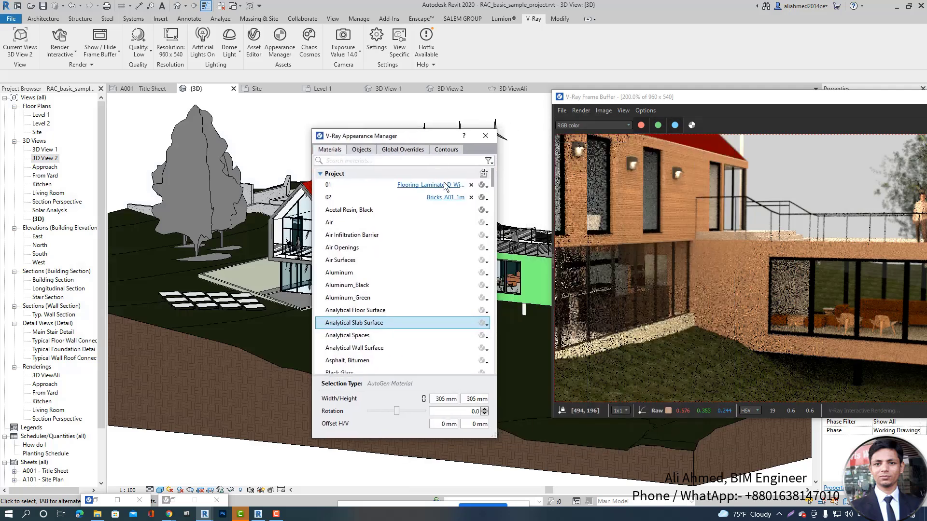
left_click(280, 45)
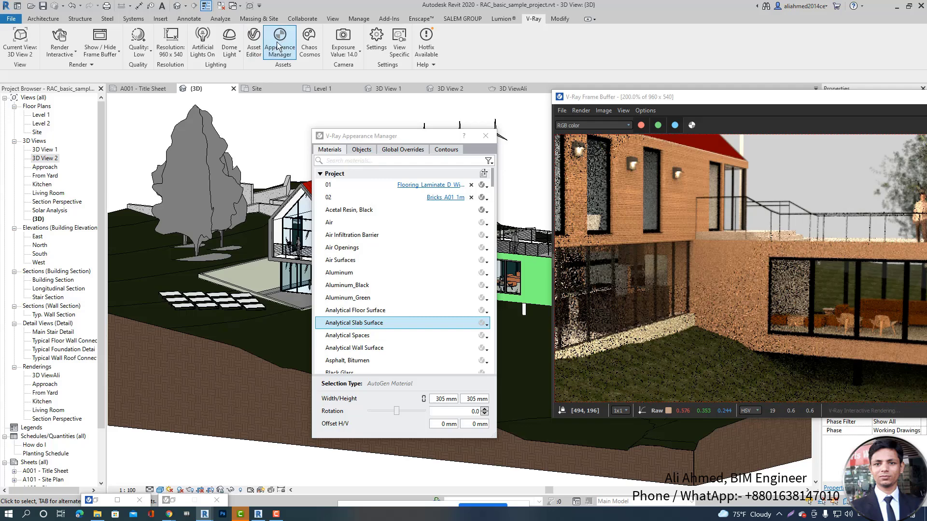
left_click(254, 41)
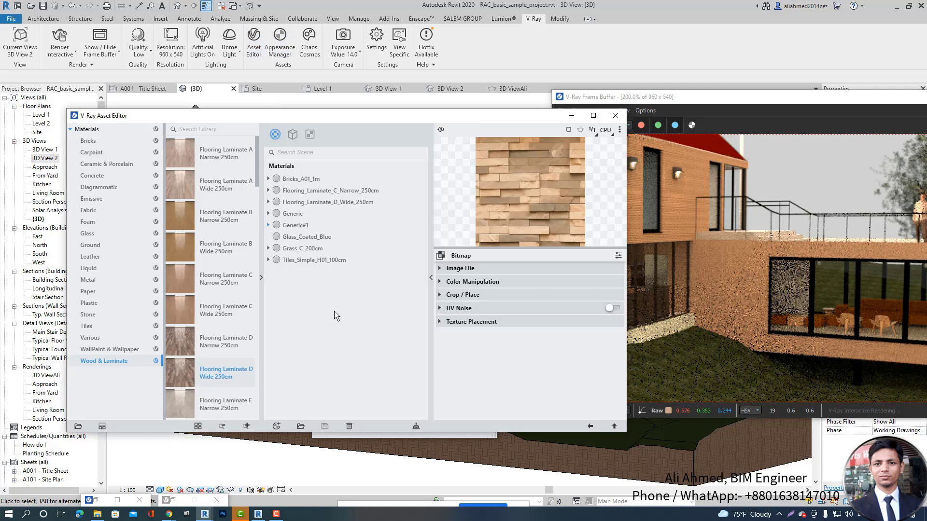
- Make the Diffuse color of the Generic#1 material a slightly lighter grey
left_click(273, 226)
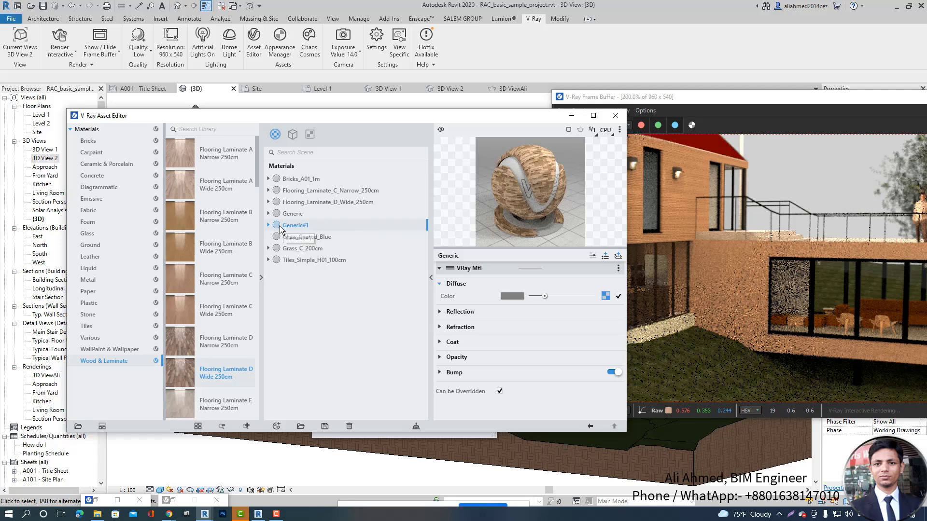
left_click(293, 236)
left_click(302, 228)
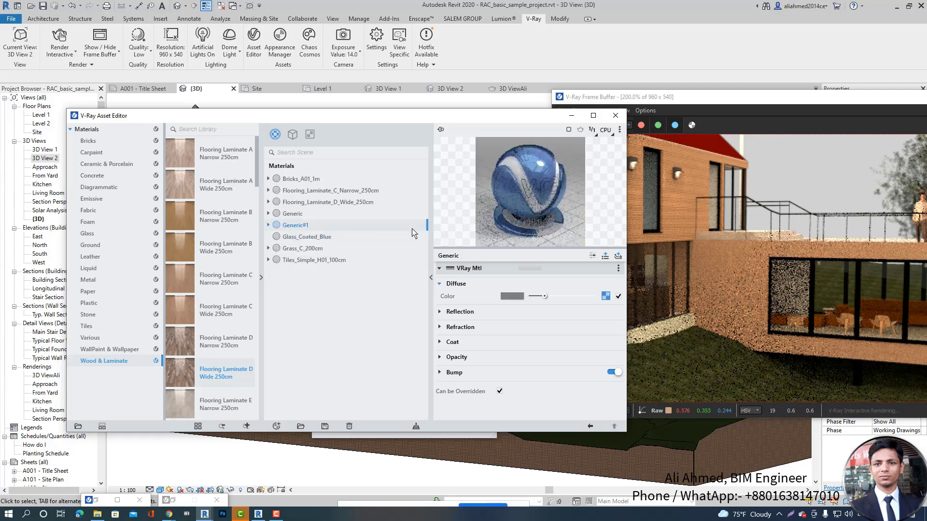
left_click_drag(546, 296, 551, 296)
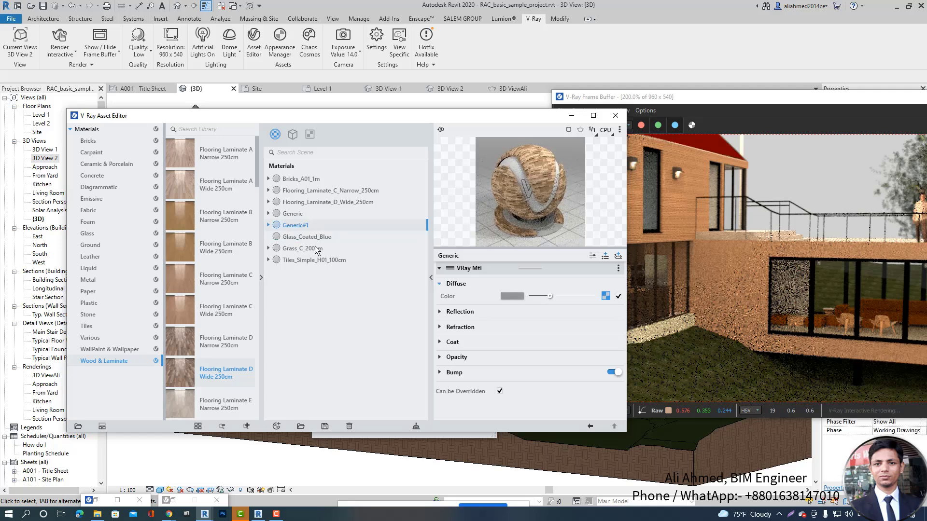
- Compare the previews of the scene's glass, generic, grass, tile, brick and flooring laminate materials
left_click(305, 236)
left_click(294, 226)
left_click(294, 214)
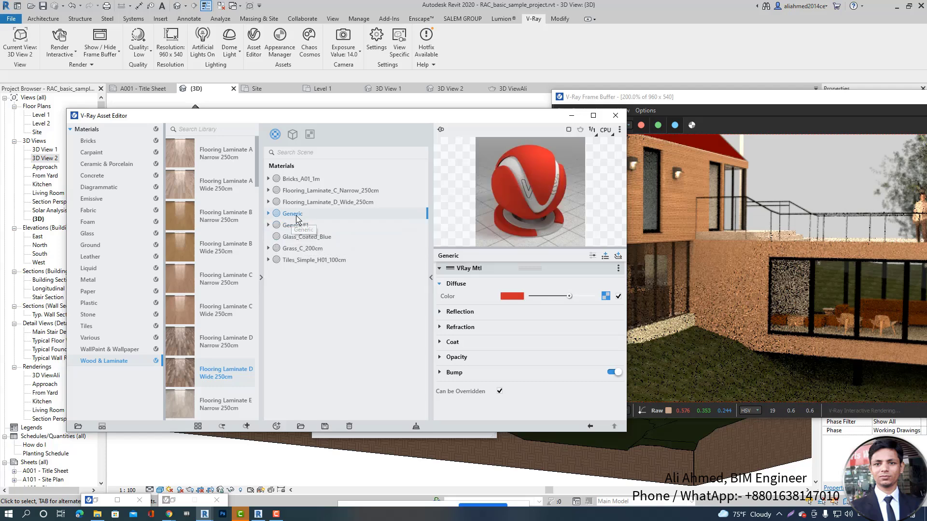
left_click(318, 248)
left_click(313, 261)
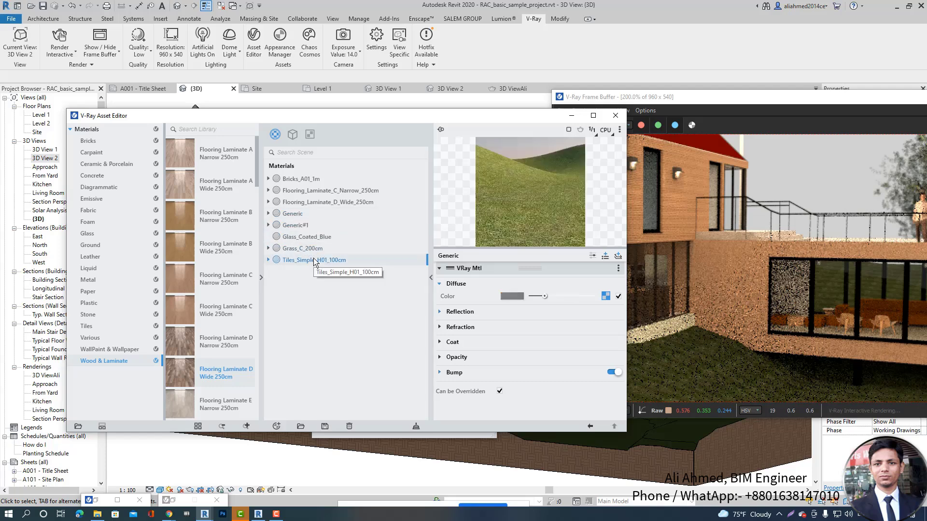
left_click(294, 225)
left_click(301, 237)
left_click(291, 225)
left_click(292, 214)
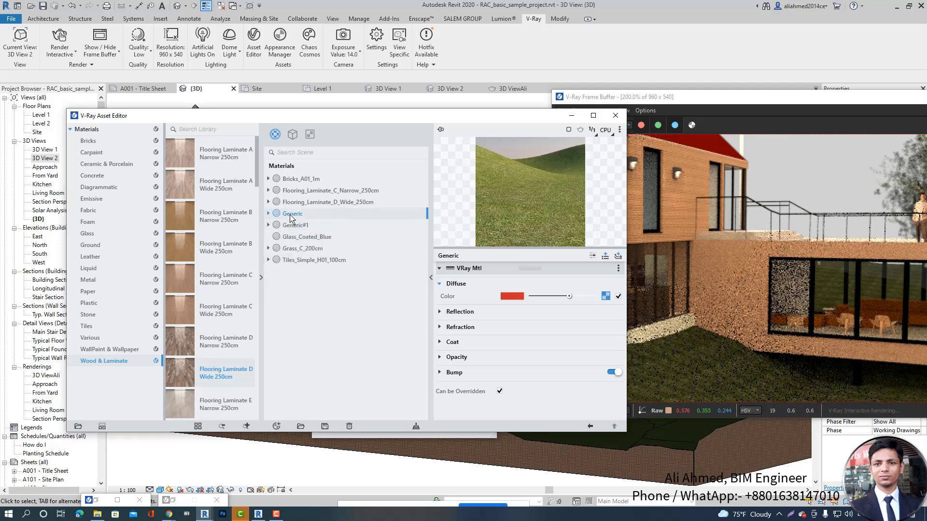
left_click(295, 203)
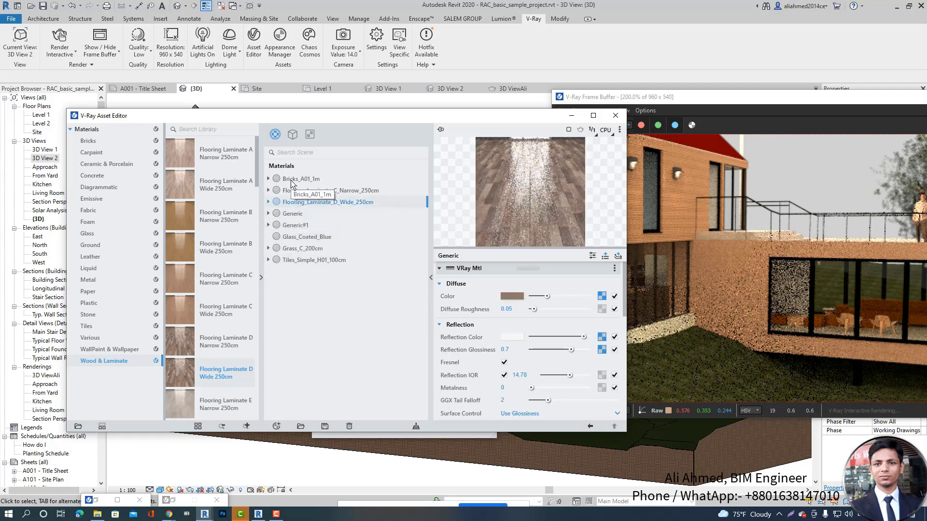
left_click(291, 179)
left_click(296, 202)
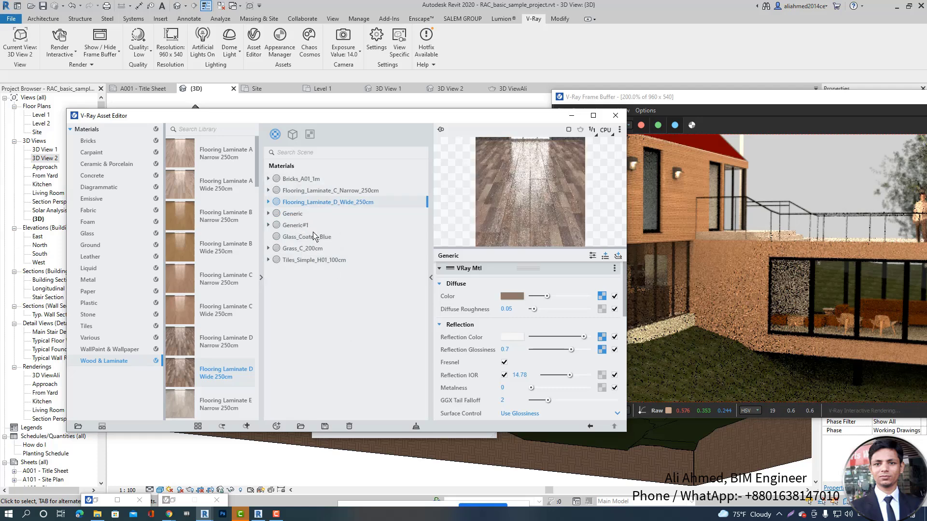
- Open the Bitmap nested under the Generic#1 material and set its image file's Filter Blur to 0
left_click(297, 226)
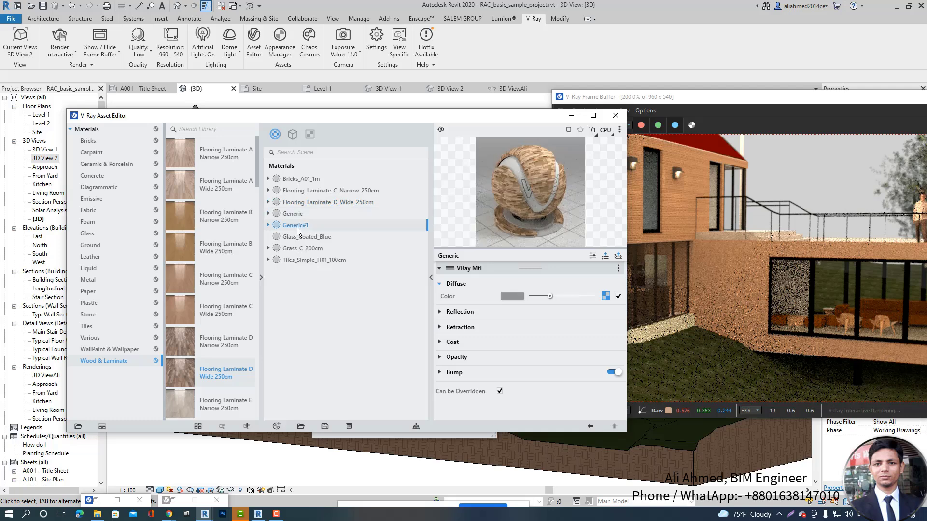
left_click(269, 225)
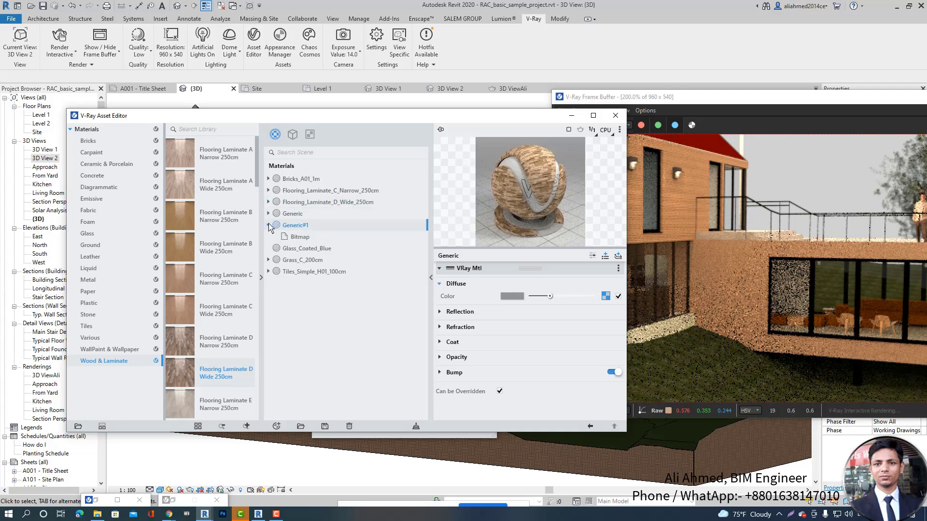
left_click(300, 237)
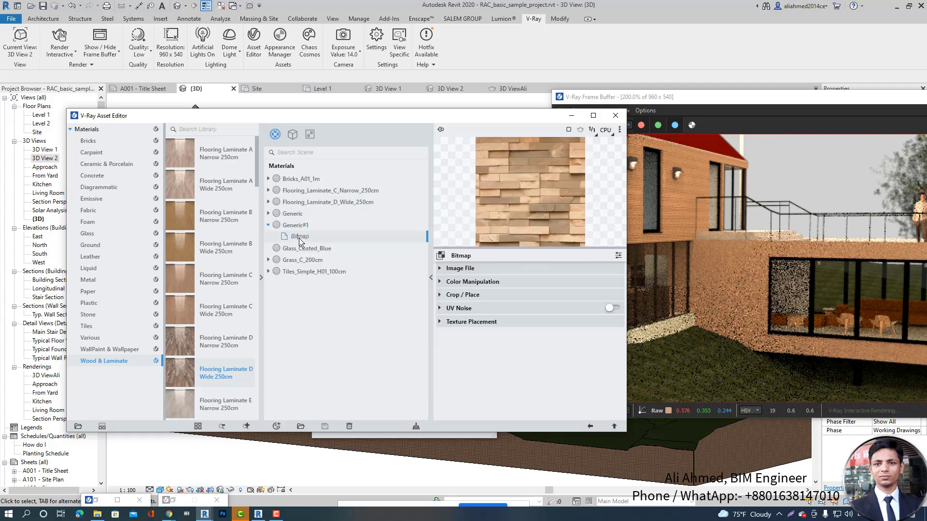
left_click(300, 237)
key("Escape")
left_click(440, 269)
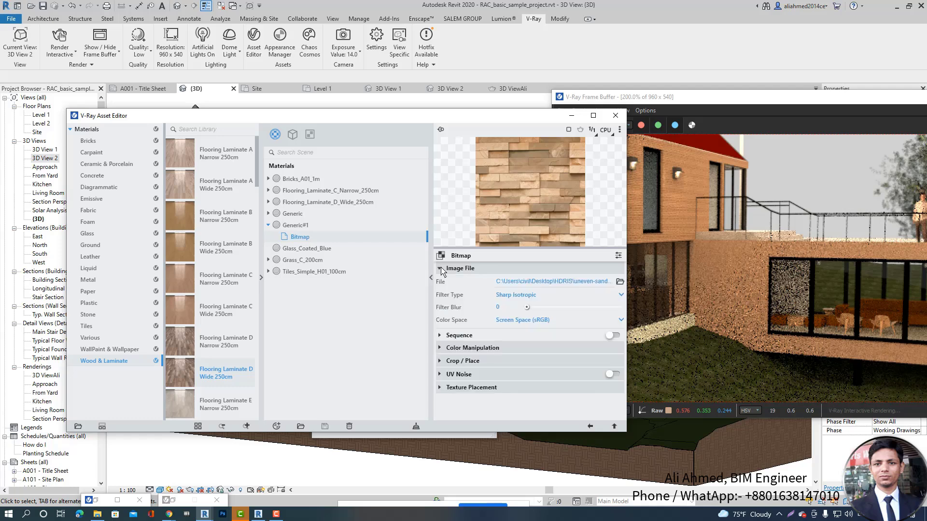
mouse_move(526, 307)
left_mouse_down()
mouse_move(542, 313)
mouse_move(515, 314)
left_mouse_up()
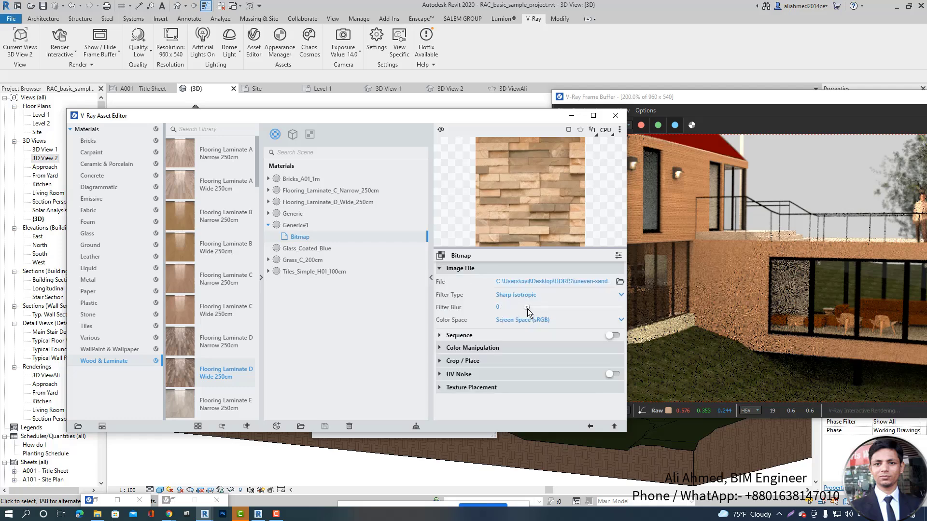
left_click(440, 269)
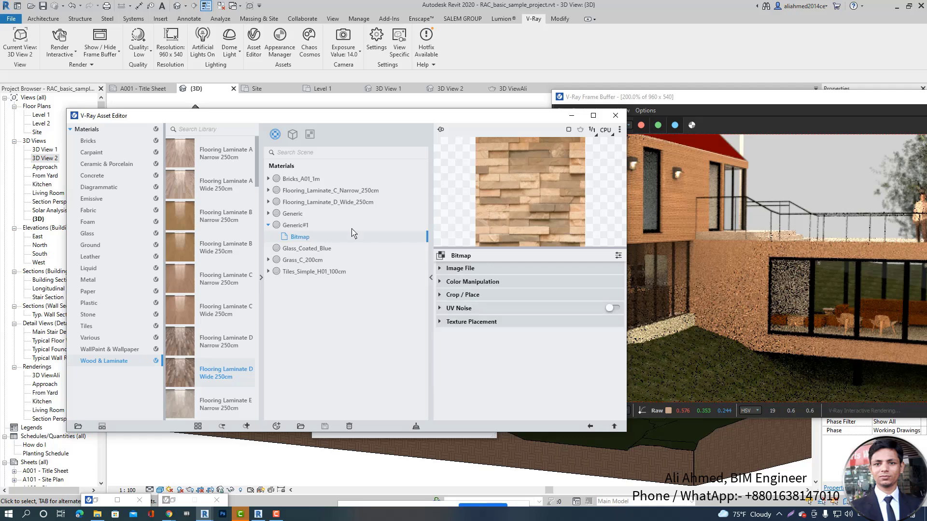
- Review the Bump settings of the Generic#1 material and the Texture Placement options of its nested Bitmap
left_click(326, 227)
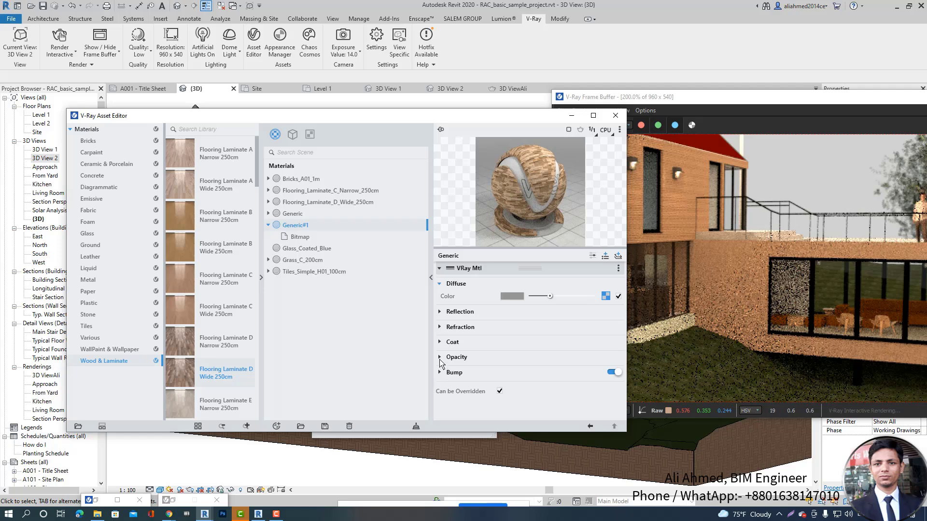
left_click(440, 373)
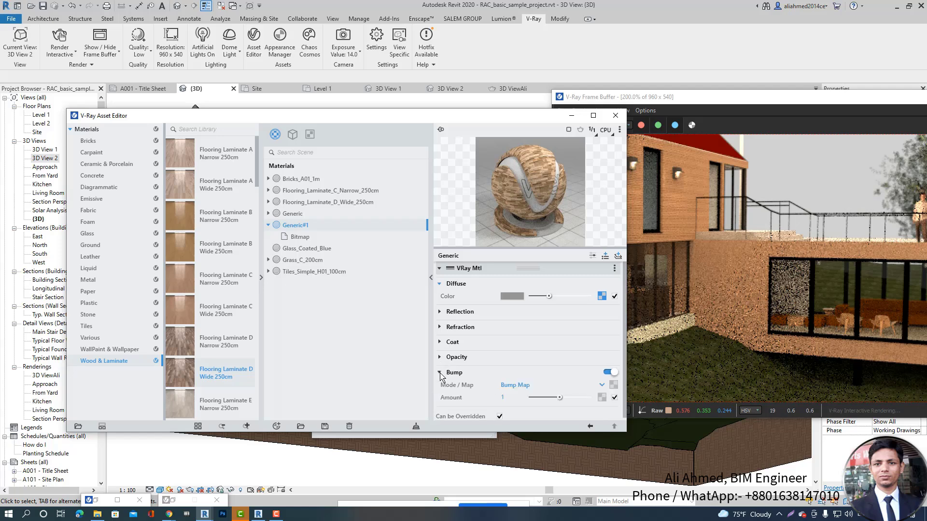
left_click(440, 373)
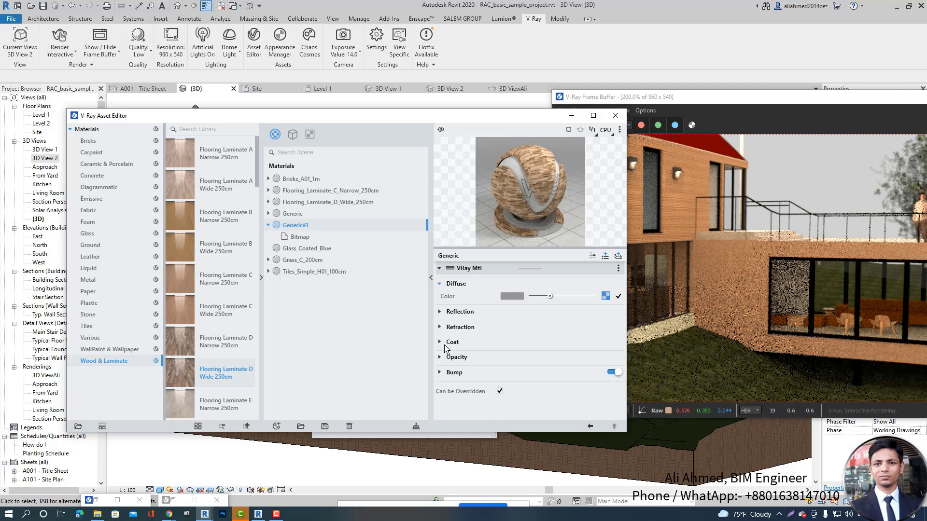
left_click(299, 237)
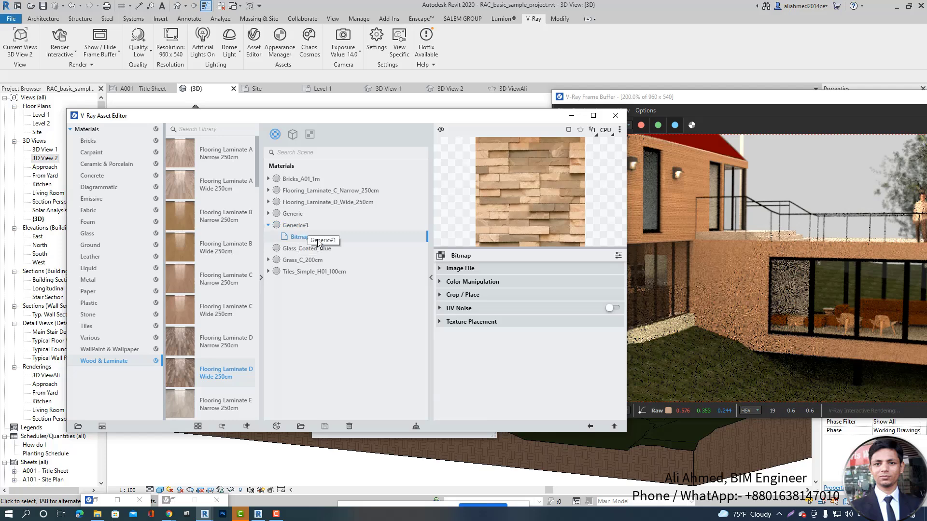
left_click(440, 322)
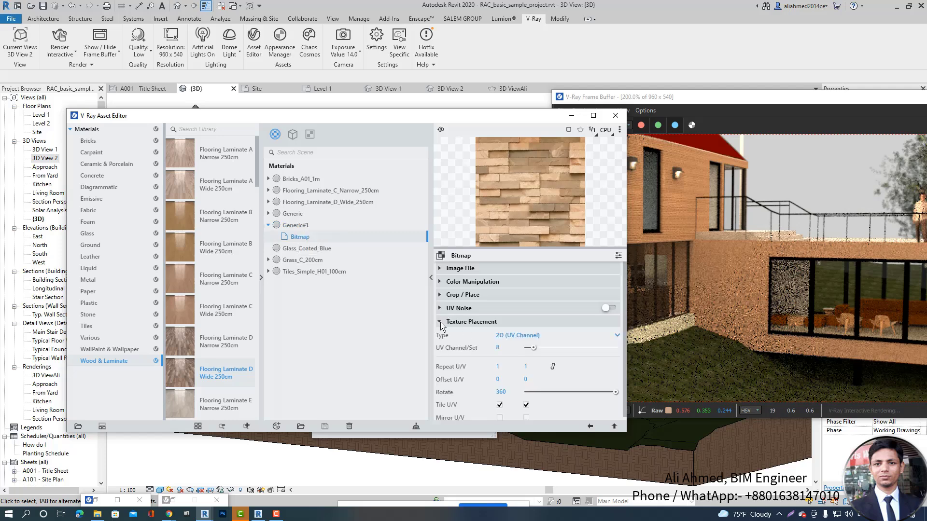
left_click(440, 322)
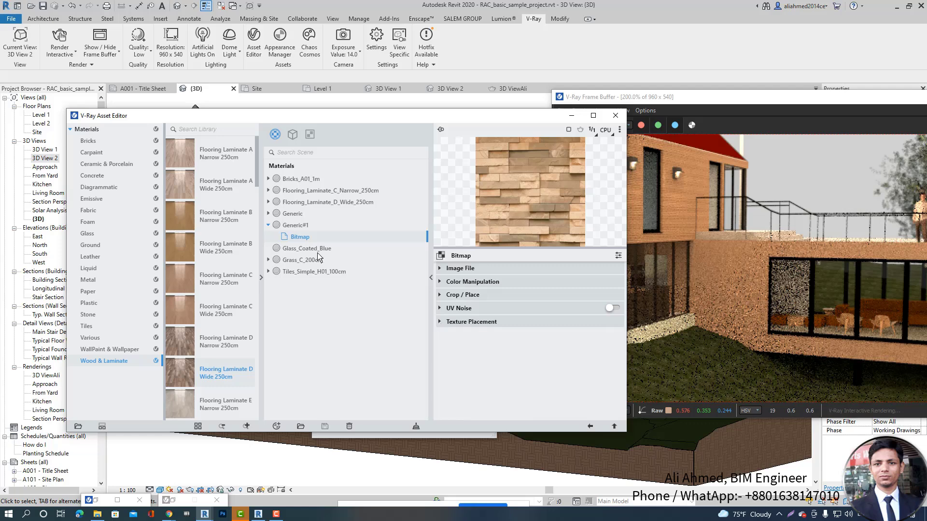
left_click(306, 226)
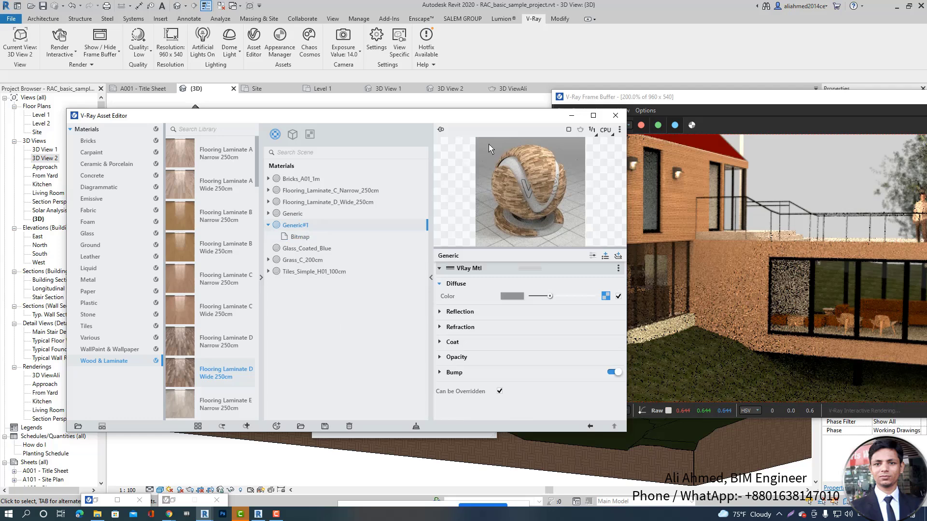
- Place the V-Ray Asset Editor beside the Appearance Manager and set material 01's texture width and height to 2000 mm
left_click_drag(521, 119, 437, 118)
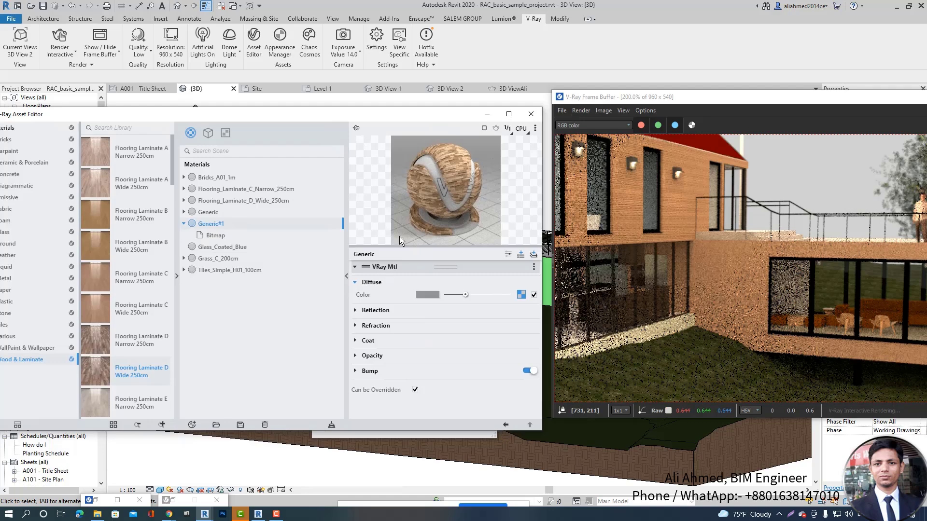
mouse_move(460, 120)
left_mouse_down()
mouse_move(432, 134)
mouse_move(465, 112)
mouse_move(456, 113)
left_mouse_up()
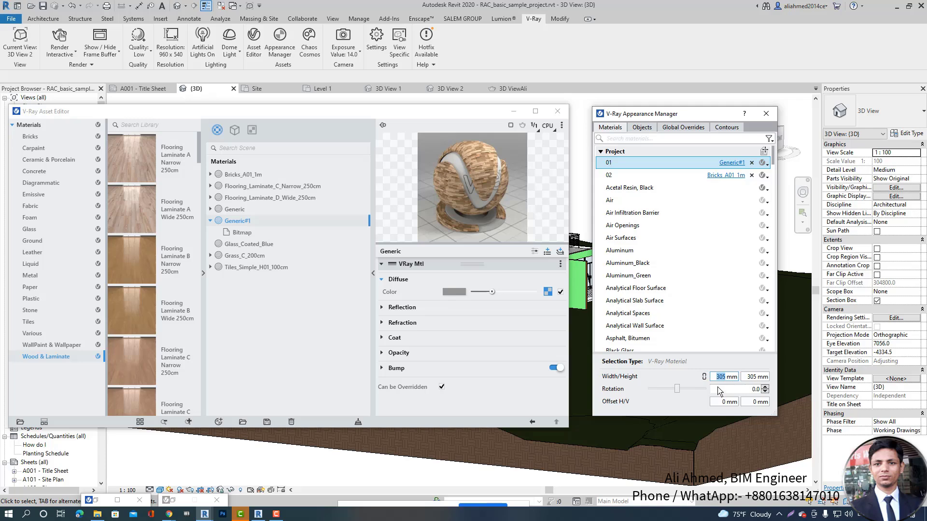
type("200")
left_click(745, 378)
double_click(746, 378)
type("2000")
left_click(715, 326)
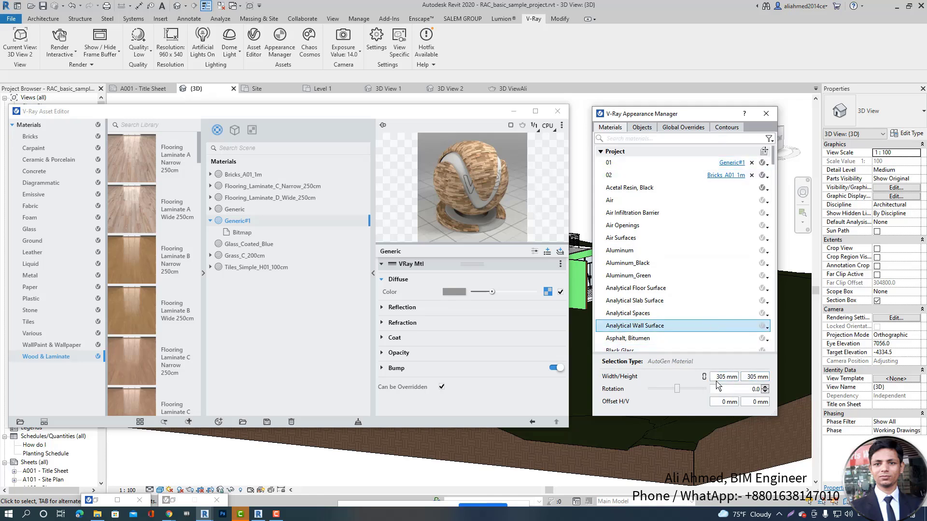
- Set the texture width and height of the Analytical Wall Surface material to 1500 mm
left_click_drag(726, 379, 710, 378)
left_click(744, 381)
double_click(749, 380)
type("1500")
key("Delete")
key("BackSpace")
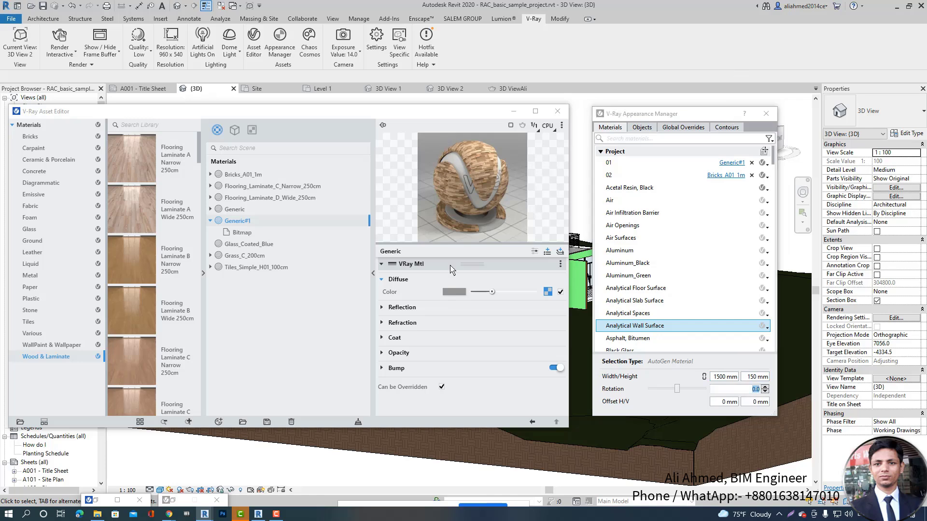
- Move the Appearance Manager off the 3D view, check the interactive render in the V-Ray Frame Buffer and minimize it
left_click_drag(695, 121, 408, 133)
scroll(660, 274, "down", 2)
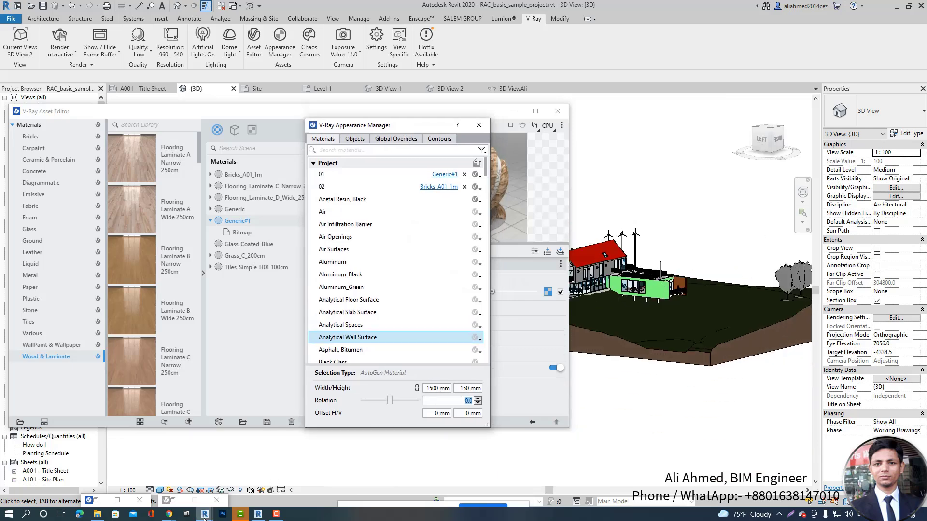
mouse_move(204, 514)
left_click(254, 476)
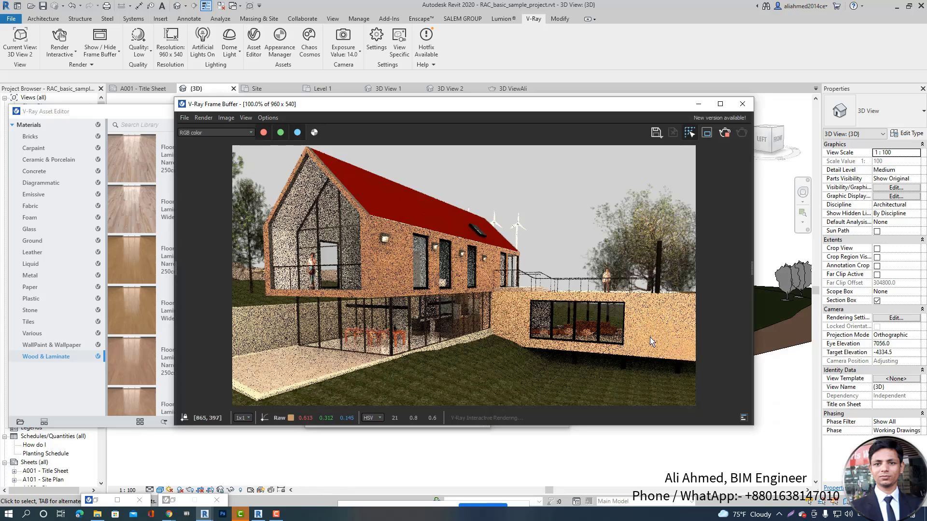
left_click(698, 104)
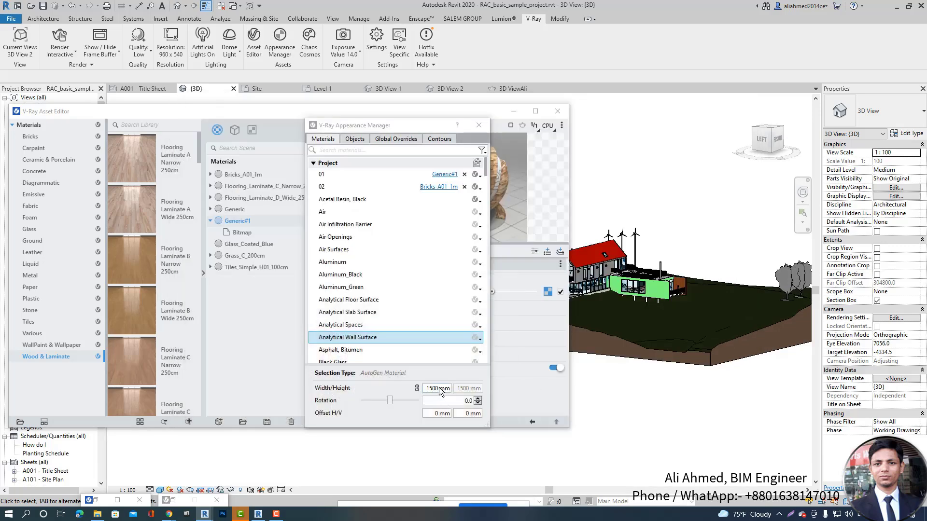
- Set material 01's texture width and height to 20000 mm and link the two dimensions
left_click_drag(438, 389, 428, 389)
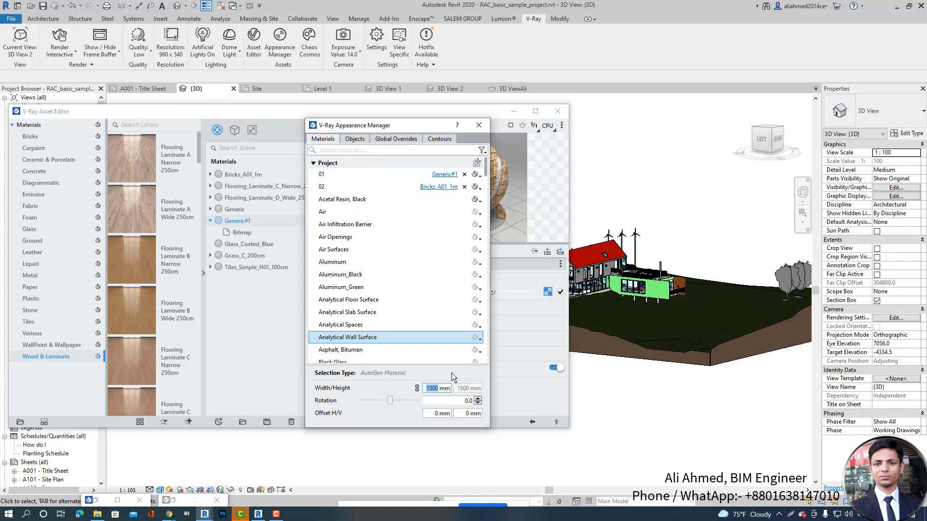
type("2000")
key("Return")
type("0")
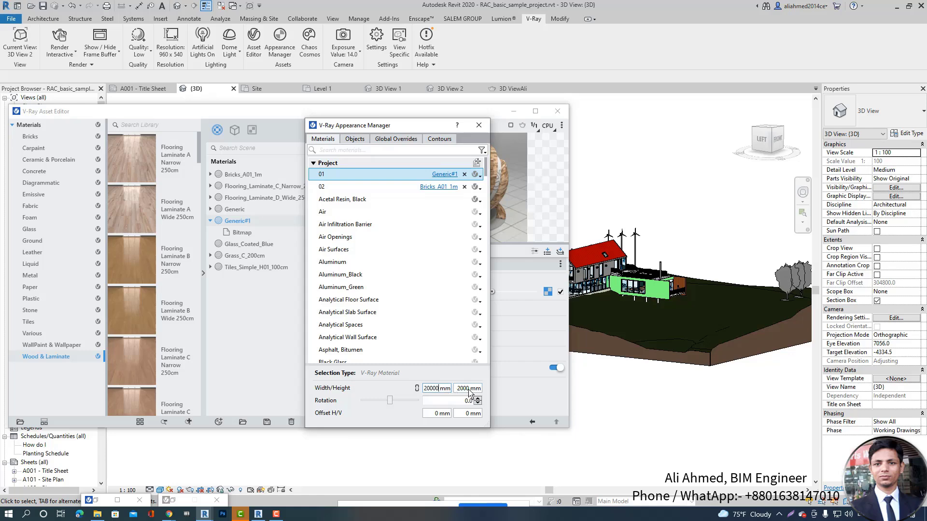
left_click(417, 388)
left_click(417, 388)
left_click(470, 389)
type("0")
left_click(417, 388)
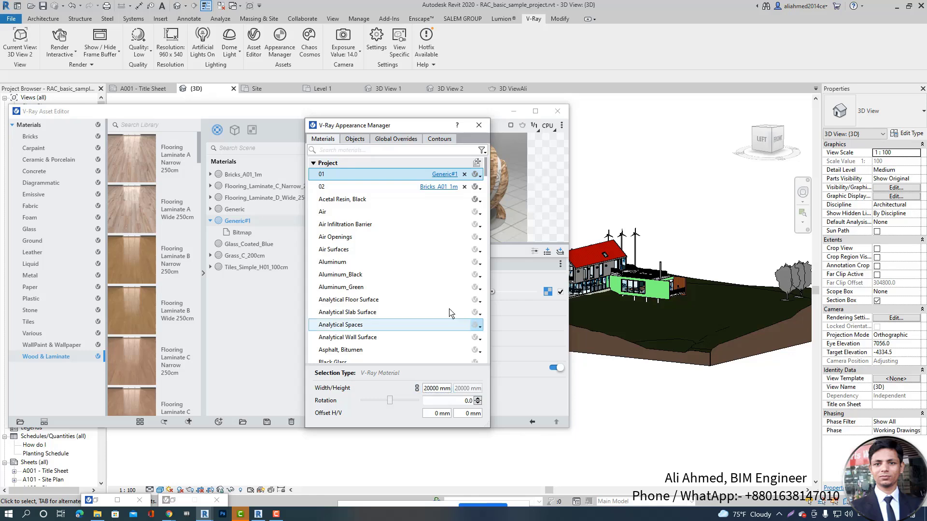
- Inspect the texture on the wall beside the dining-area window in the V-Ray Frame Buffer
left_click(275, 507)
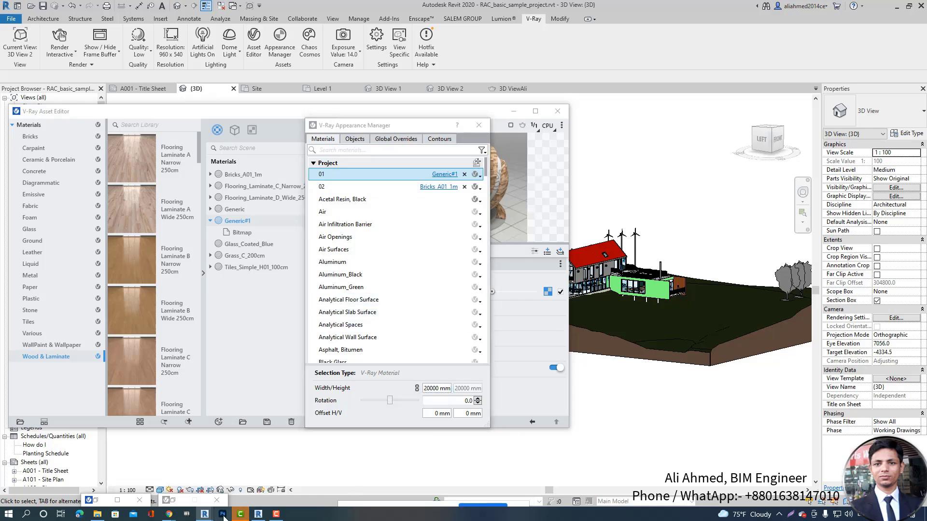
left_click(260, 484)
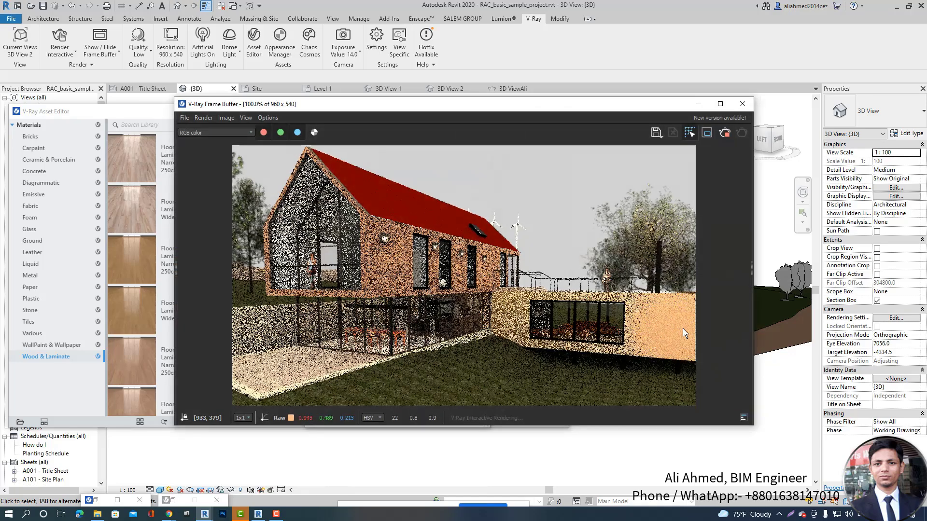
scroll(683, 333, "up", 2)
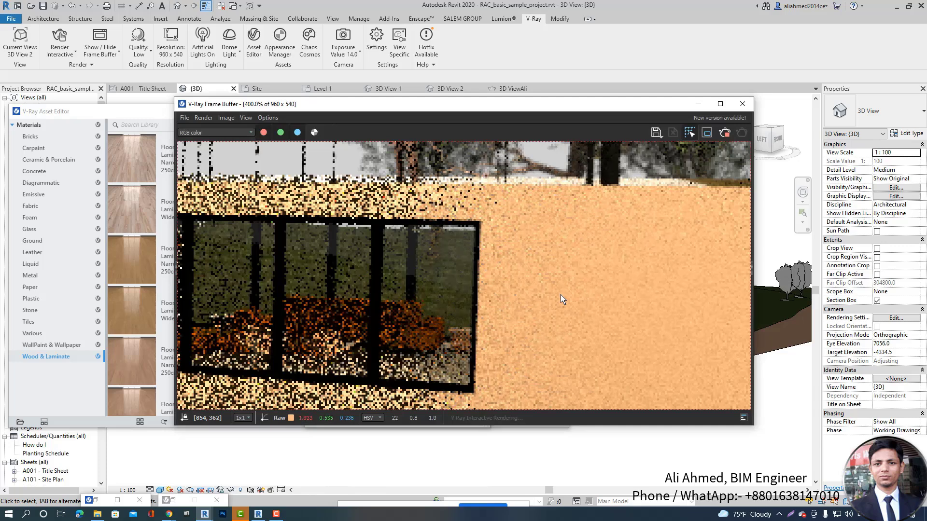
scroll(563, 299, "down", 2)
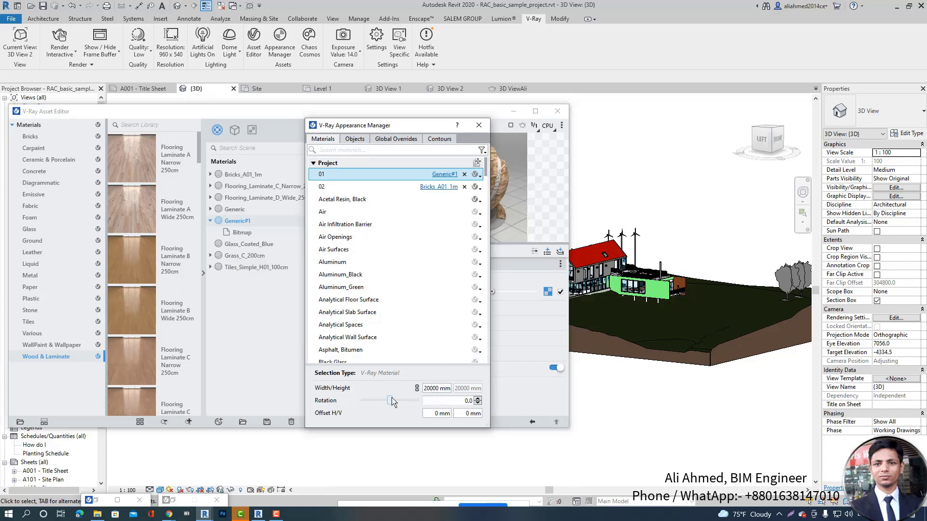
- Rotate material 01's texture by 12 degrees and bring the V-Ray Frame Buffer back to the front
left_click_drag(392, 401, 394, 401)
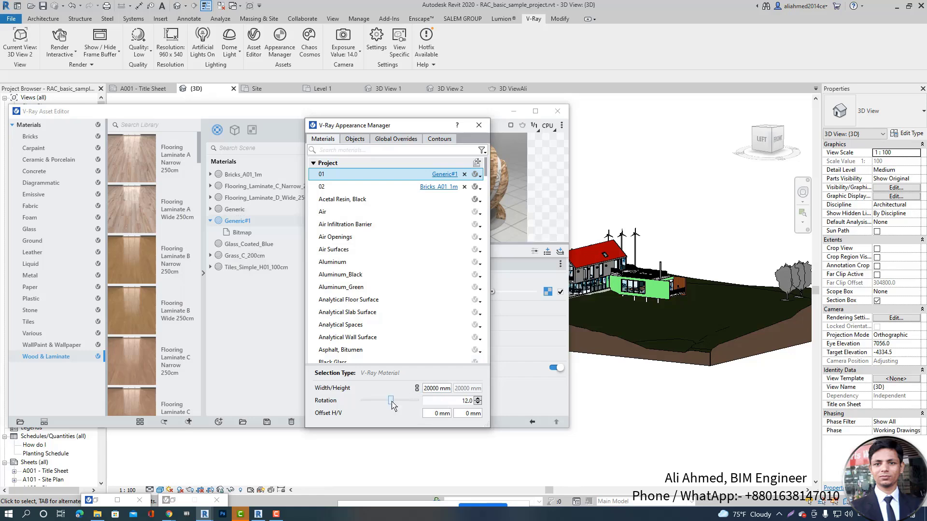
mouse_move(193, 500)
left_click(232, 480)
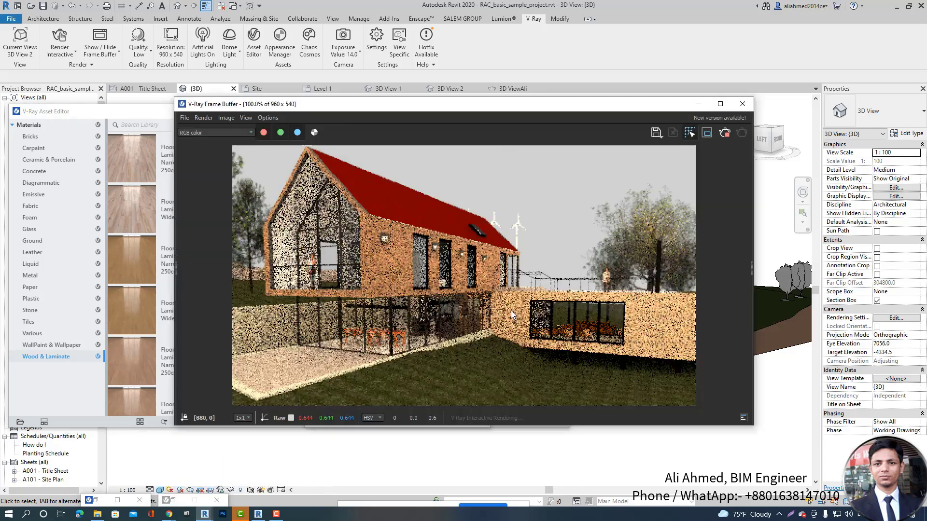
- Set the V-Ray render quality to Medium and move the frame buffer partly clear of the Asset Editor
left_click(148, 56)
left_click(139, 89)
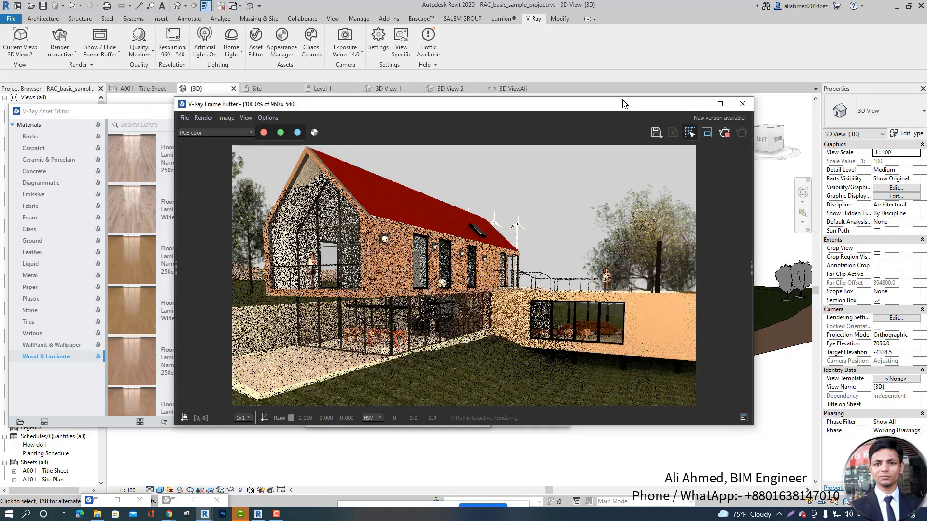
left_click_drag(617, 110, 730, 101)
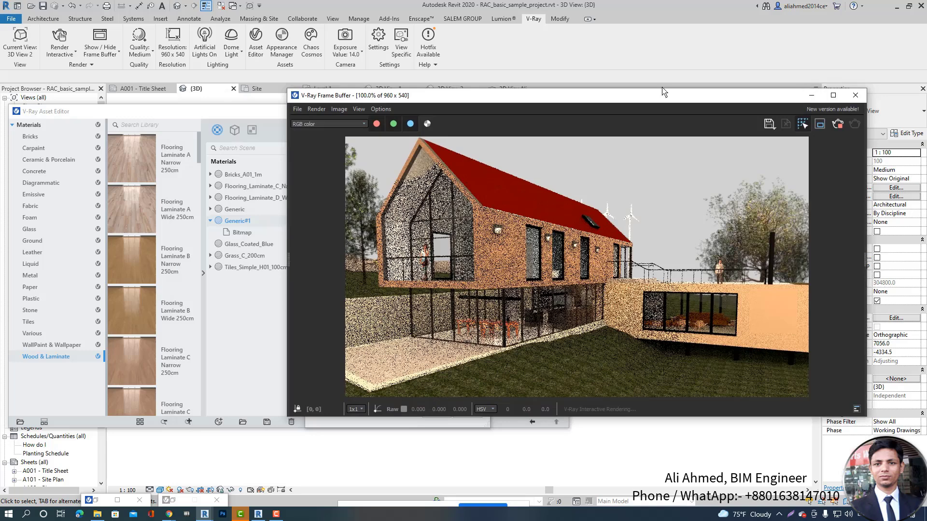
left_click_drag(661, 100, 734, 107)
- Close the V-Ray Asset Editor and Appearance Manager, and bring the frame buffer fully into view
left_click(305, 113)
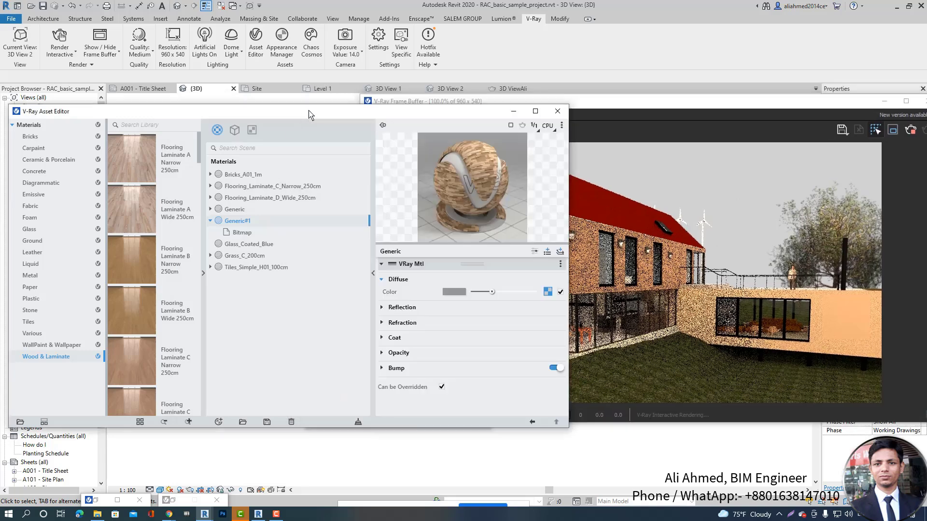
left_click(556, 111)
left_click(339, 128)
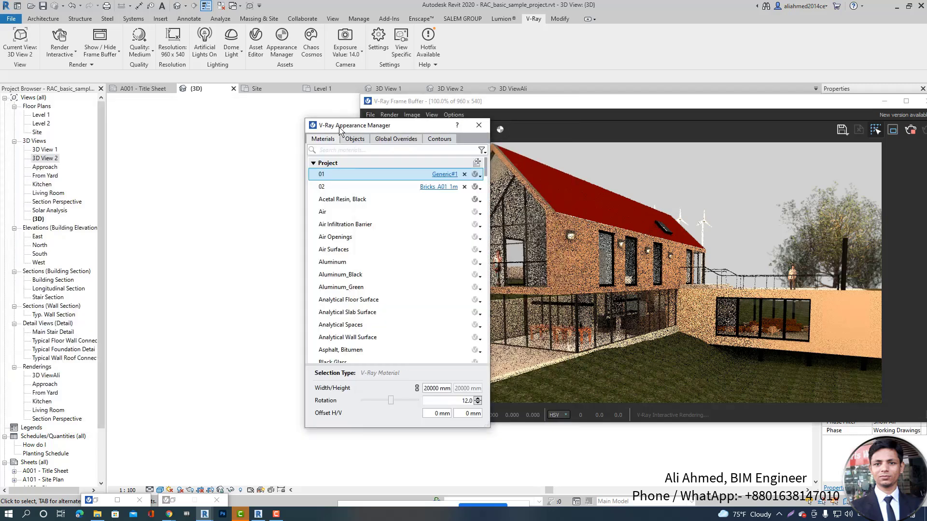
left_click(478, 126)
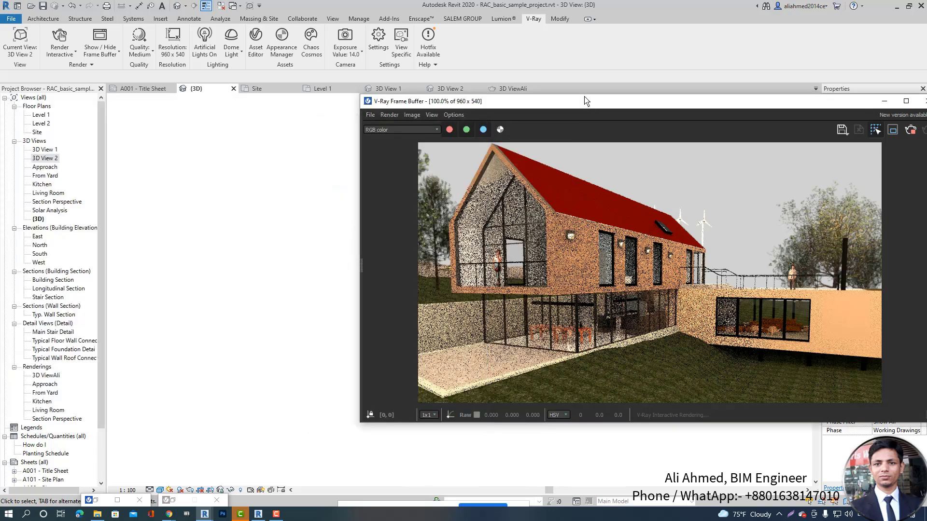
left_click_drag(584, 101, 508, 111)
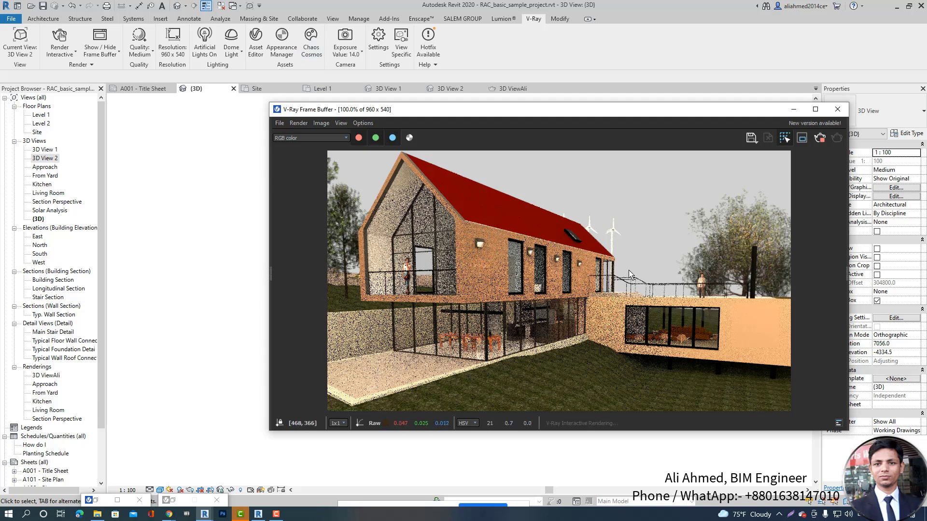
- Open the V-Ray Settings and arrange them side by side with the V-Ray Frame Buffer
left_click(309, 51)
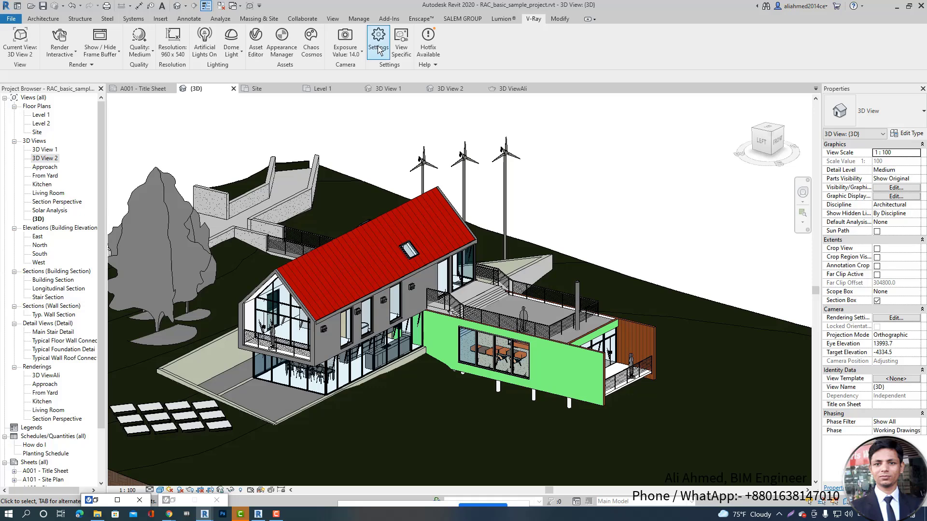
left_click(378, 49)
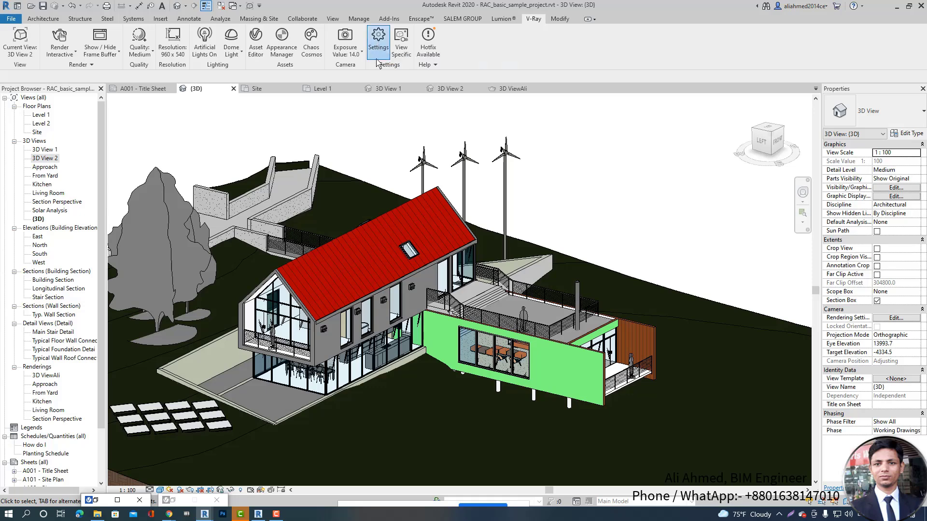
left_click_drag(396, 106, 225, 104)
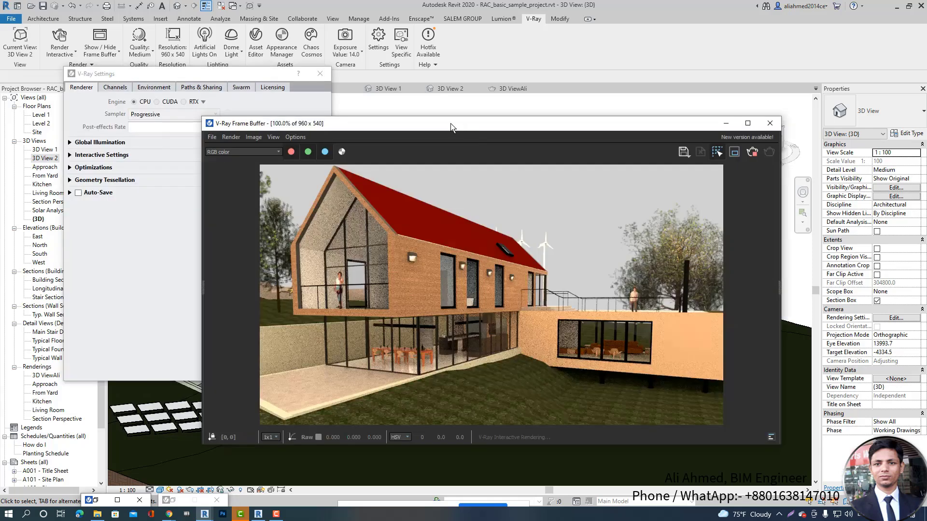
left_click_drag(453, 121, 590, 76)
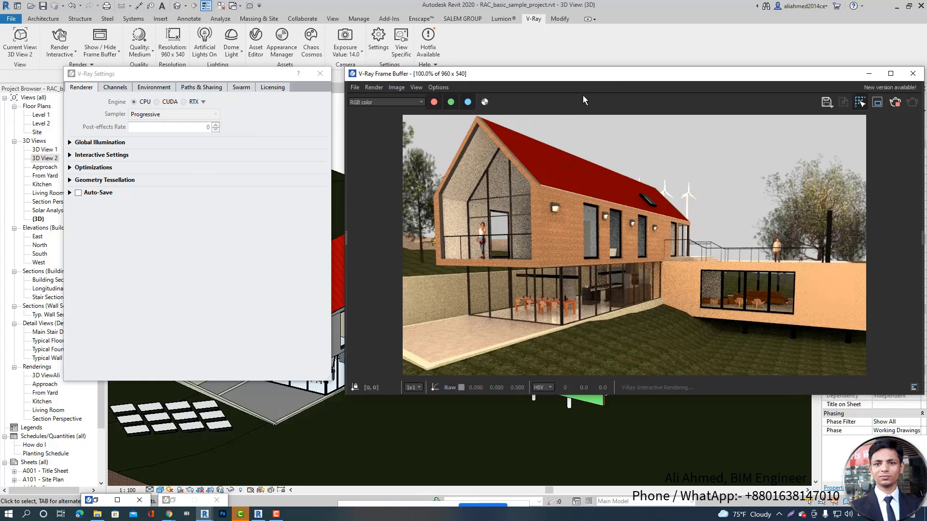
left_click_drag(541, 81, 581, 83)
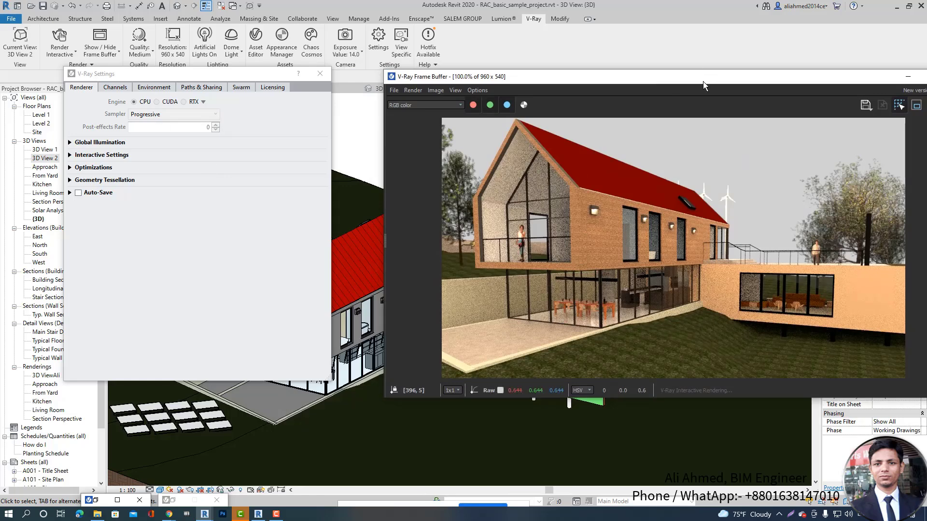
left_click(395, 91)
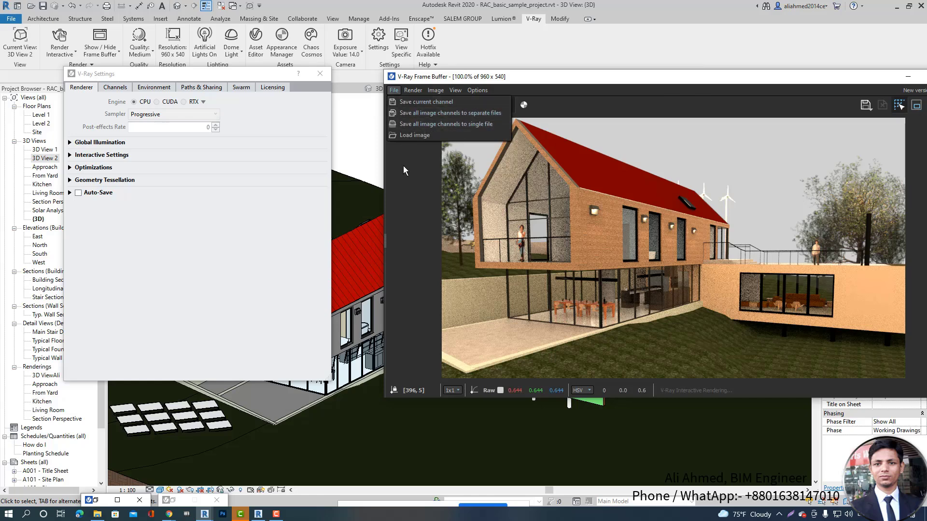
left_click(412, 90)
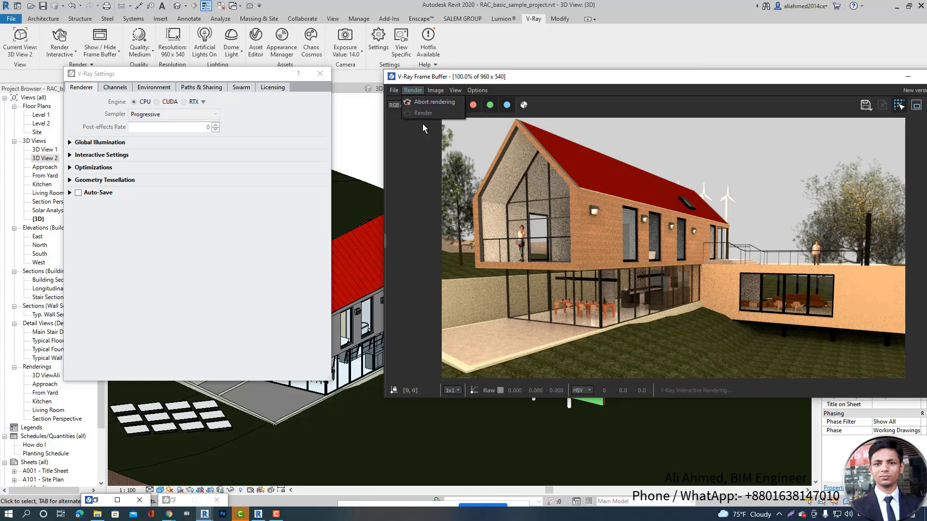
left_click(445, 103)
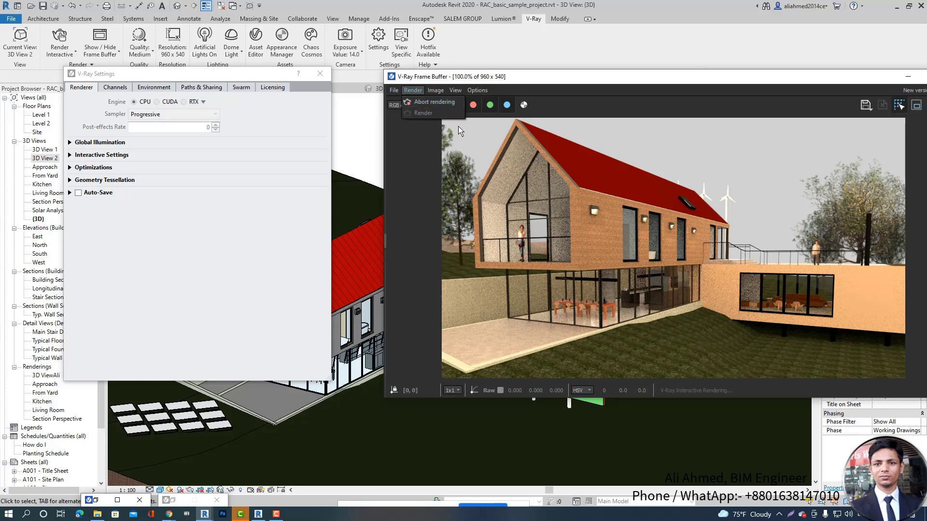
left_click(434, 90)
mouse_move(456, 88)
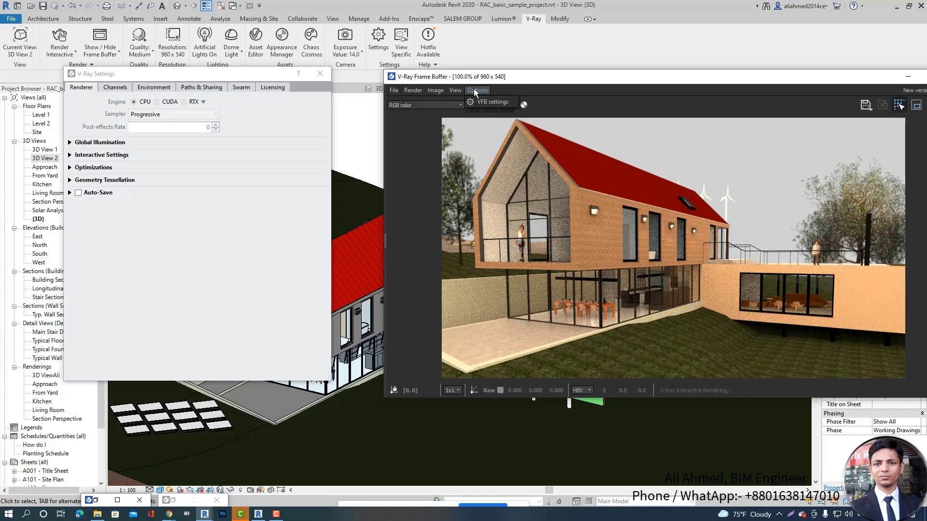
left_click(580, 86)
- Open the VFB Settings, review the Render View, Render Region Controls, History, Layers and Shortcuts pages, and close them
left_click(478, 92)
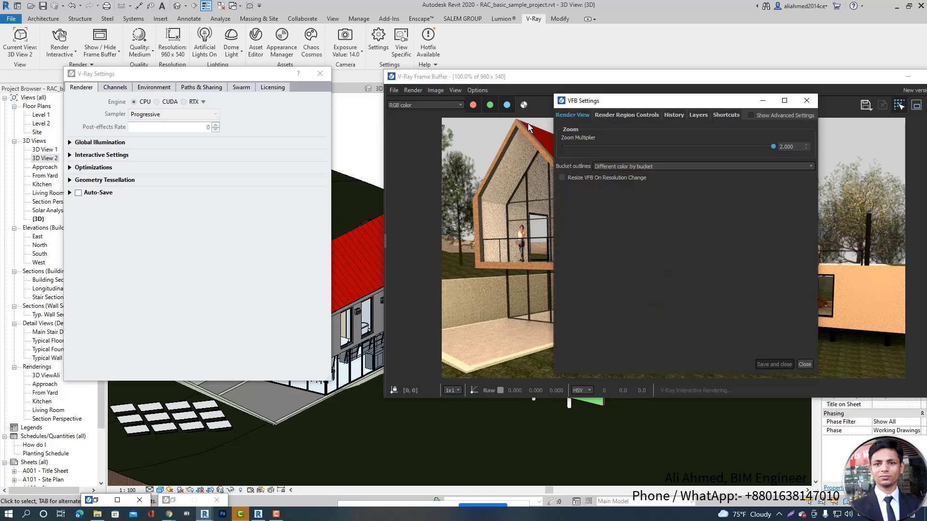
left_click(609, 116)
left_click(675, 116)
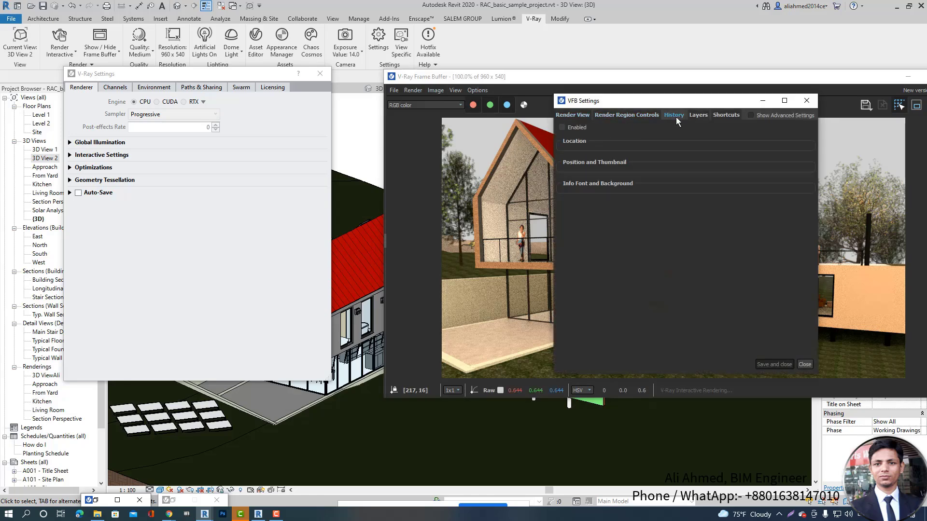
left_click(699, 115)
left_click(725, 115)
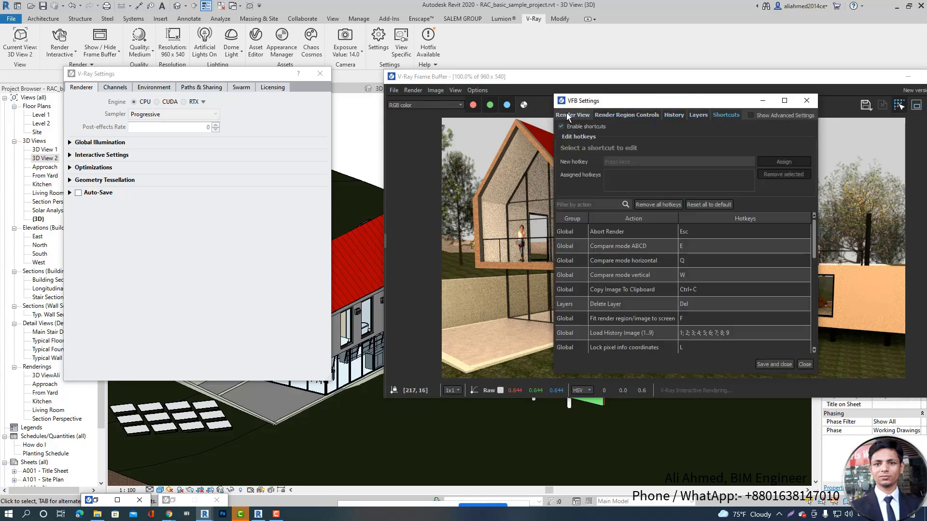
left_click(567, 116)
left_click(806, 100)
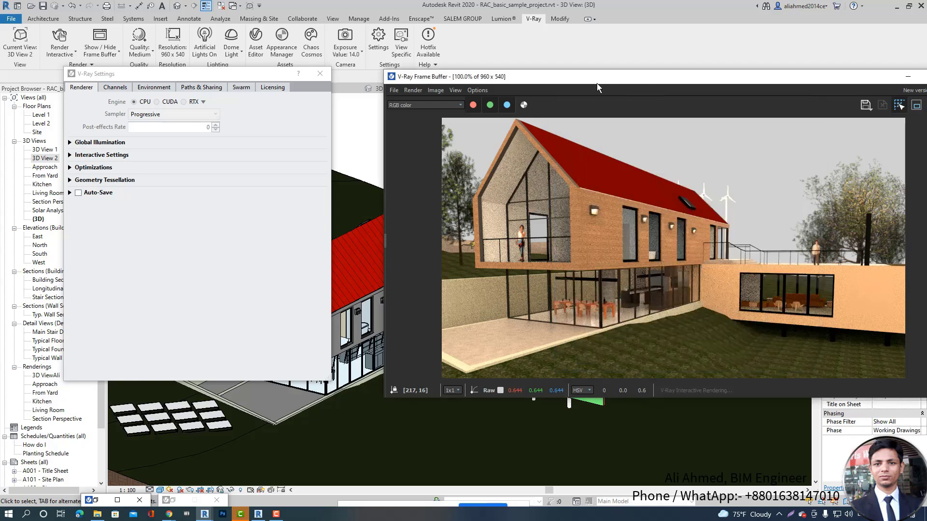
- Expand the frame buffer's Layers and Stats side area, and resize and move its window beside the V-Ray Settings
left_click_drag(596, 83, 420, 64)
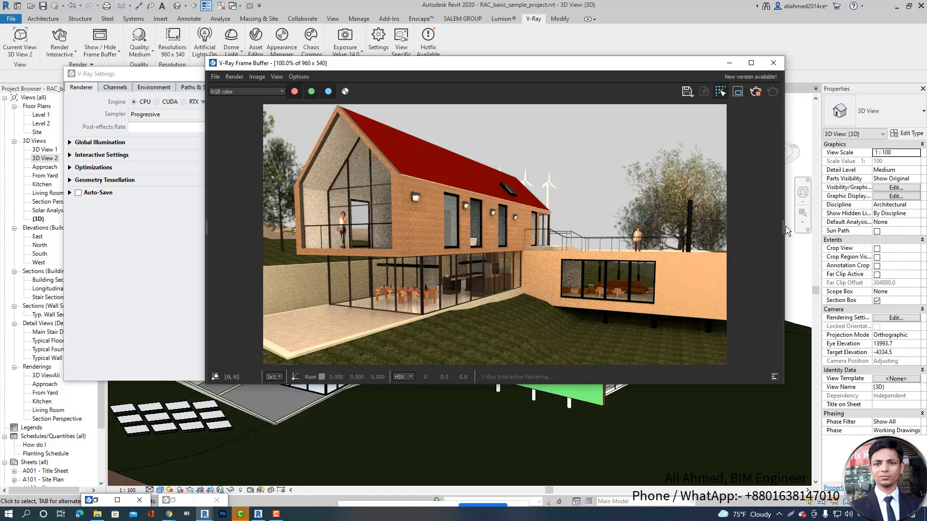
left_click_drag(789, 233, 763, 235)
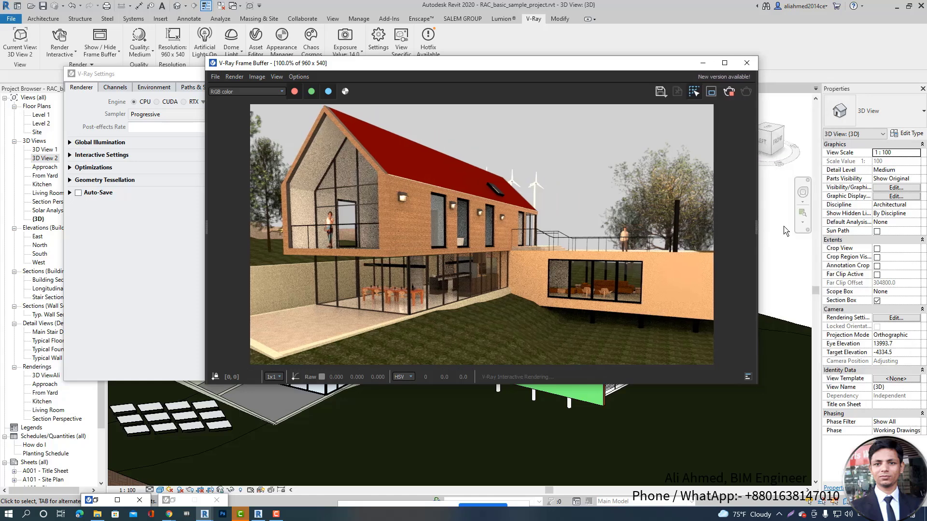
left_click(756, 226)
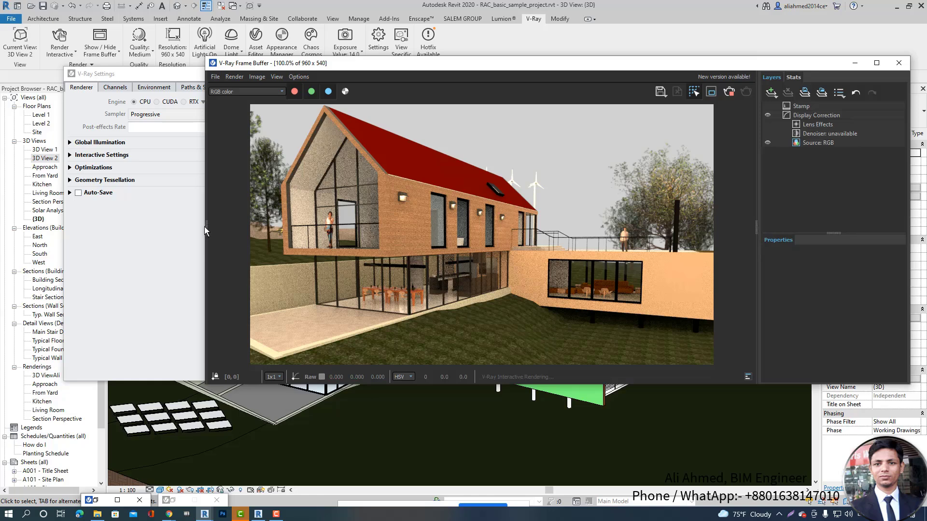
left_click_drag(205, 231, 205, 232)
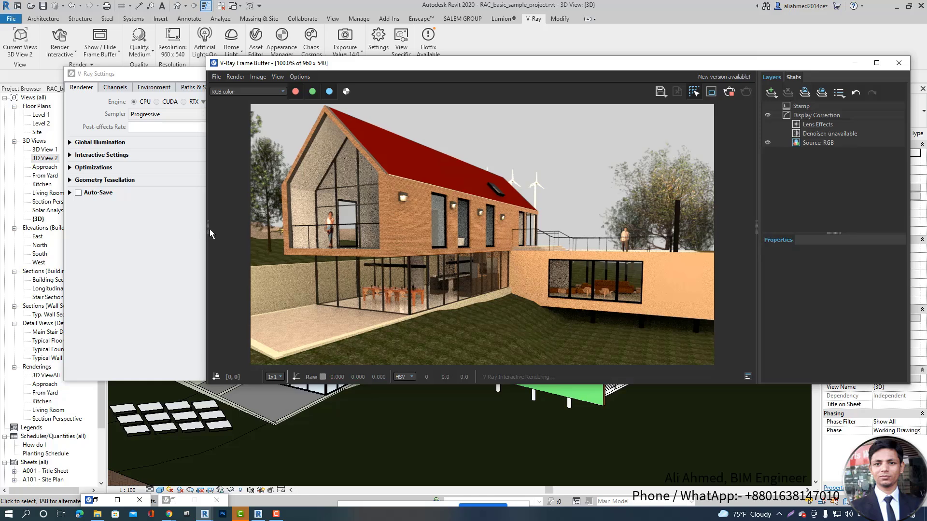
left_click_drag(833, 71, 742, 101)
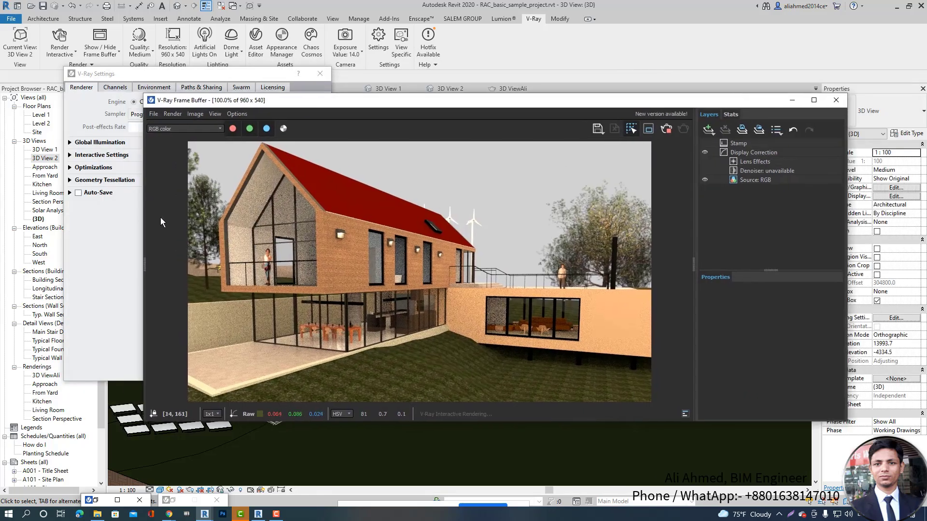
left_click_drag(144, 217, 373, 210)
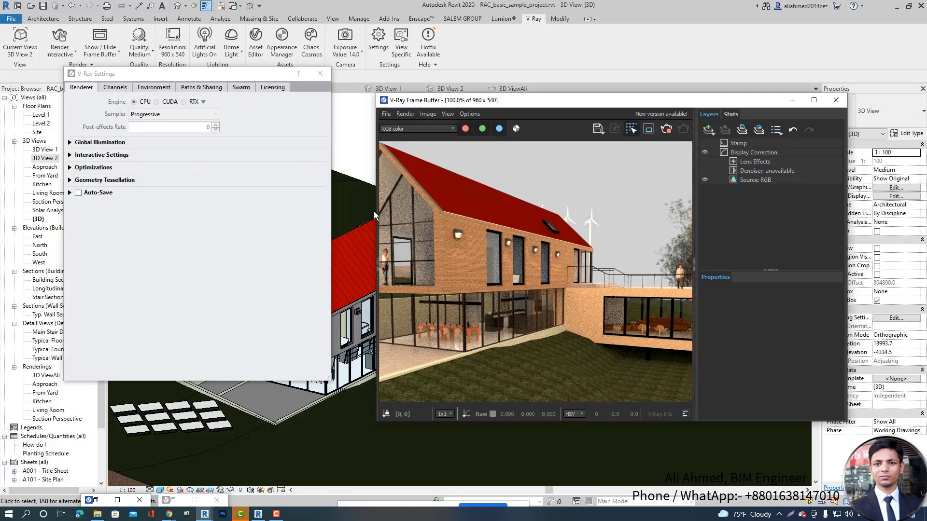
left_click_drag(545, 103, 557, 86)
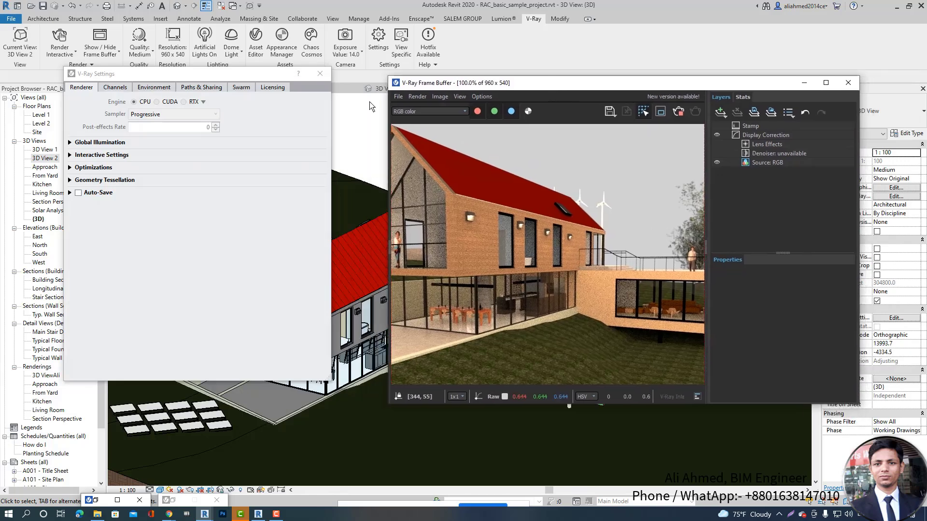
- Check which render channels the frame buffer offers and view the whole rendered image at 50% zoom
left_click(398, 96)
left_click(398, 96)
left_click(464, 112)
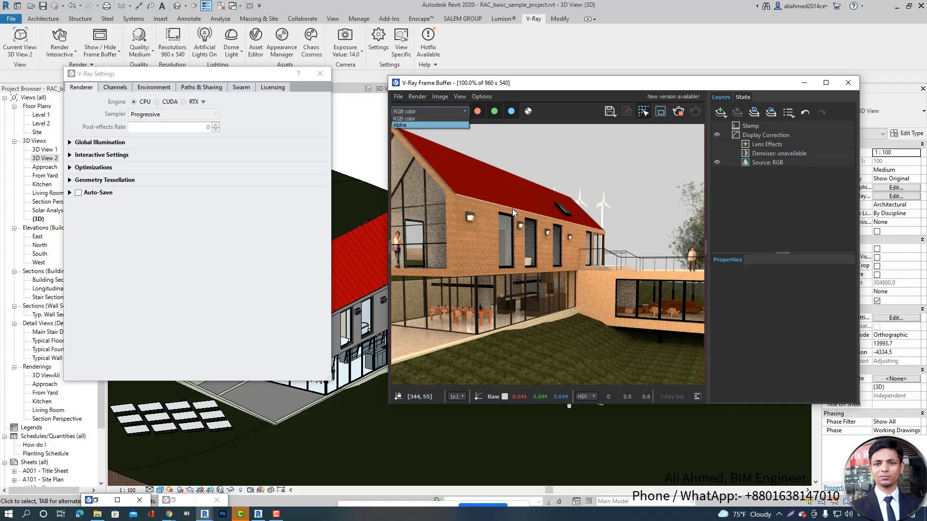
left_click(392, 227)
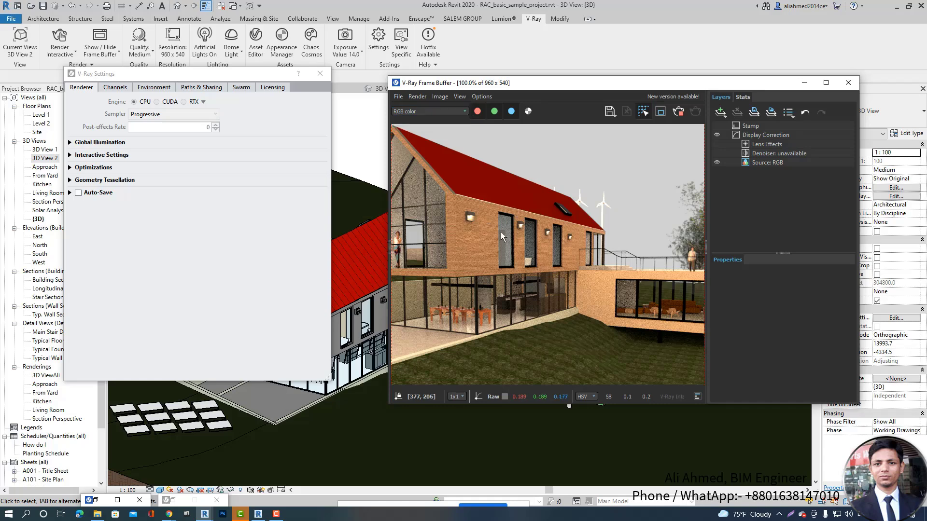
scroll(500, 232, "down", 2)
scroll(502, 231, "up", 1)
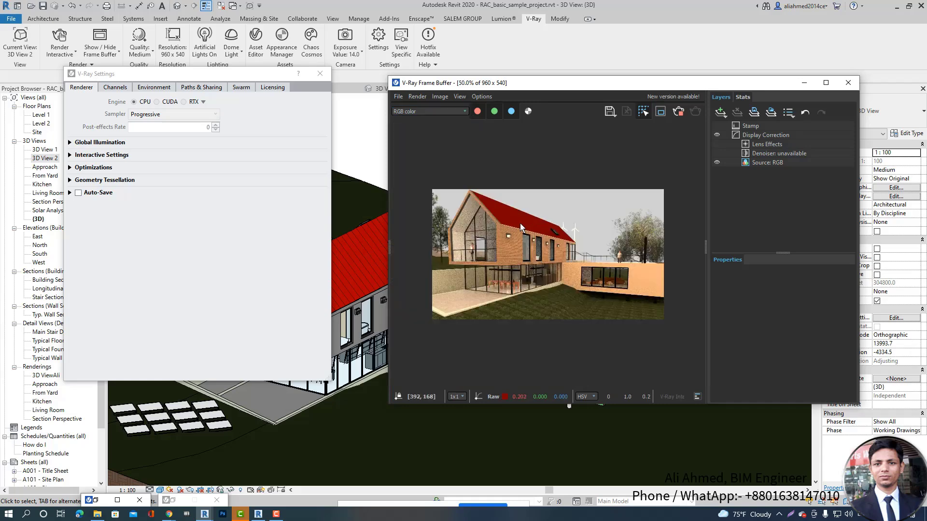
left_click(447, 109)
left_click(448, 110)
left_click(448, 110)
- Enable the Standard, Additional, Utility and Masking render channels in the V-Ray Settings and check which channels Standard contains
left_click(114, 88)
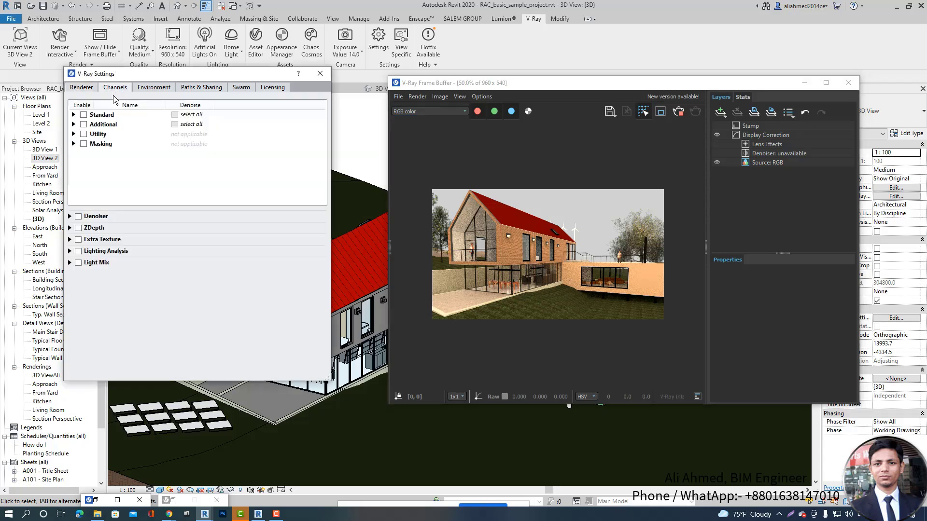
left_click(84, 115)
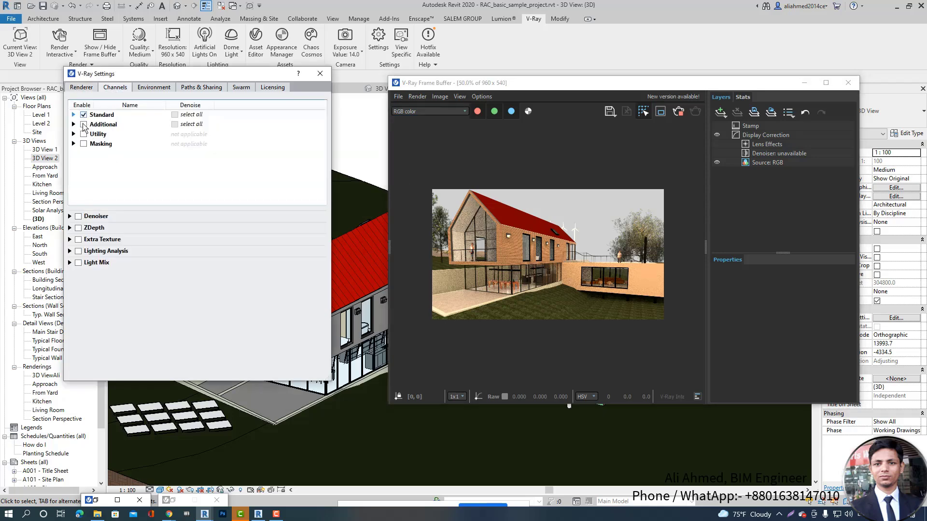
left_click(84, 134)
left_click(84, 144)
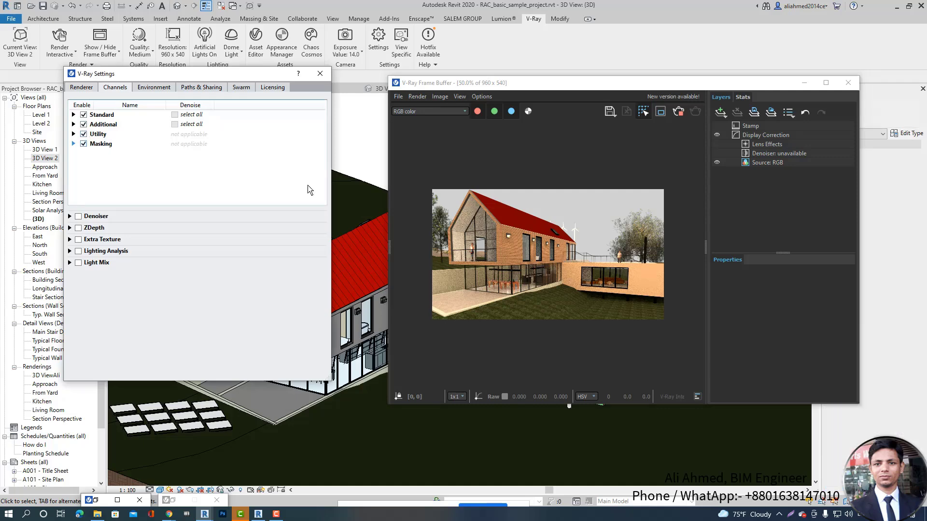
left_click(73, 115)
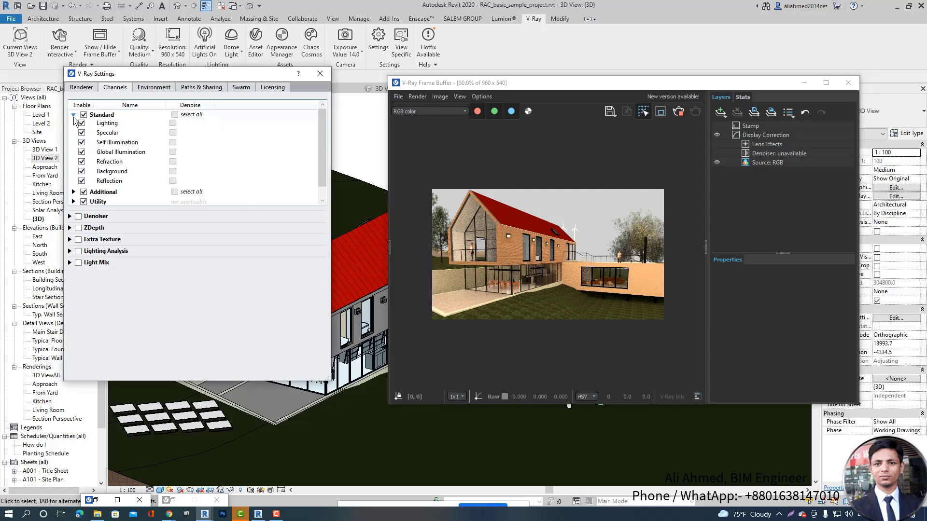
left_click(73, 115)
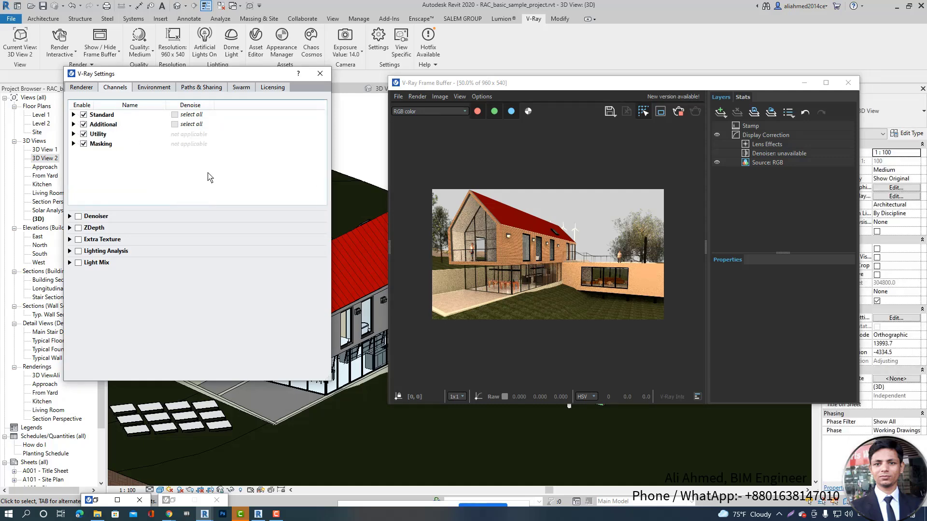
- Stop and restart the interactive rendering with the new channels, keeping the frame buffer beside the V-Ray Settings
left_click(462, 112)
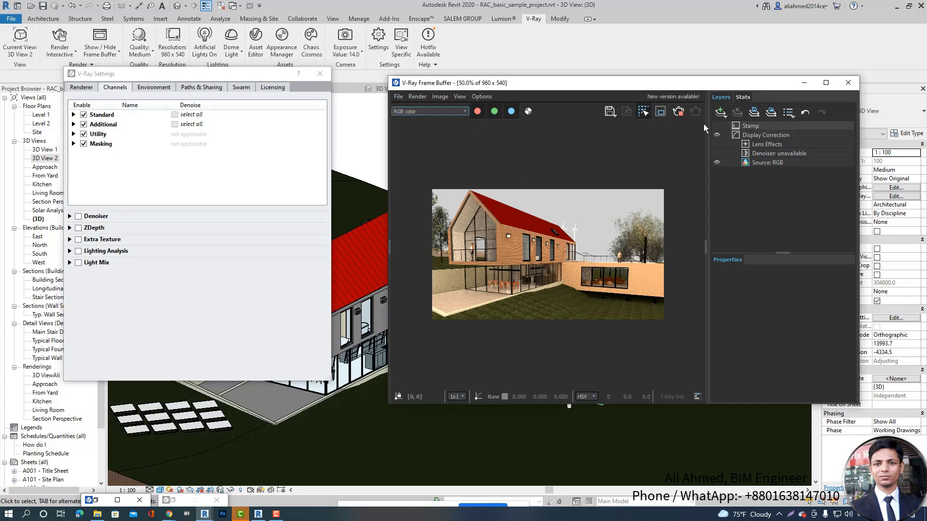
left_click(678, 112)
left_click(695, 113)
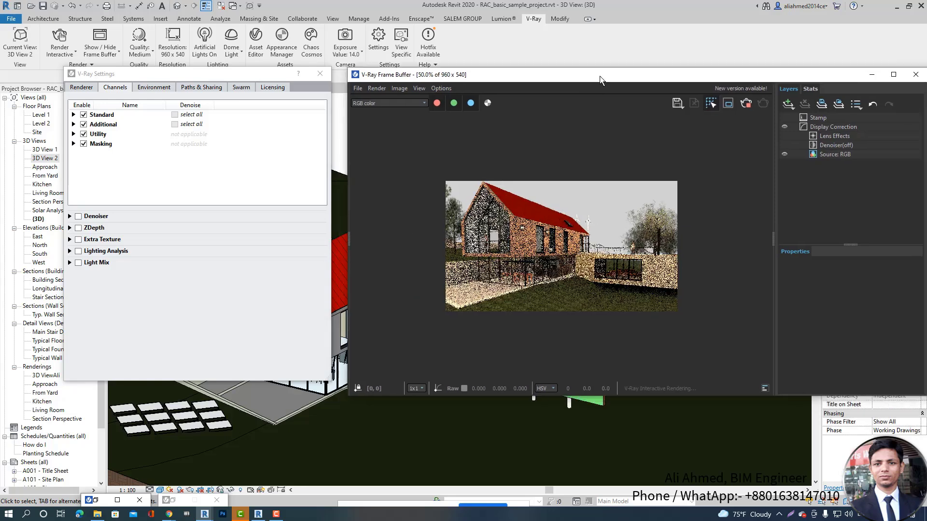
- Examine the Alpha and Lighting channels of the render in the frame buffer
left_click(425, 103)
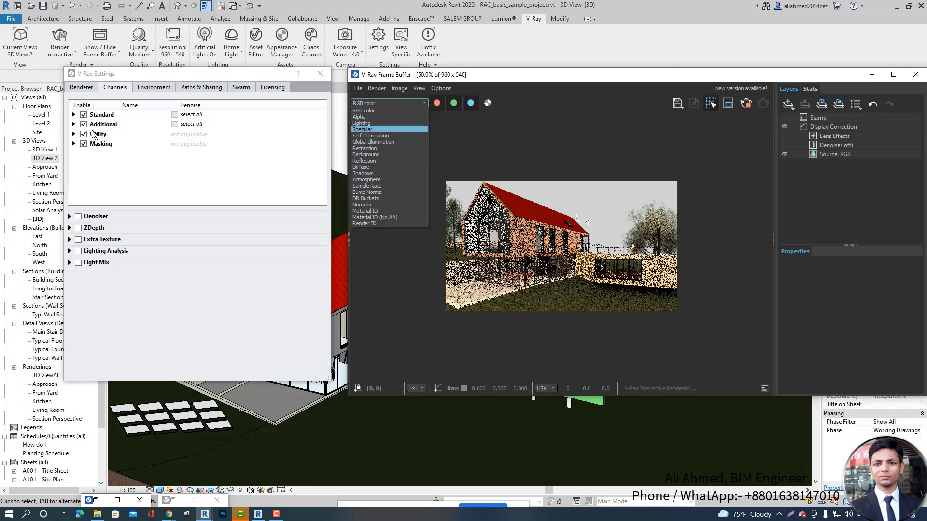
left_click(370, 117)
left_click(375, 104)
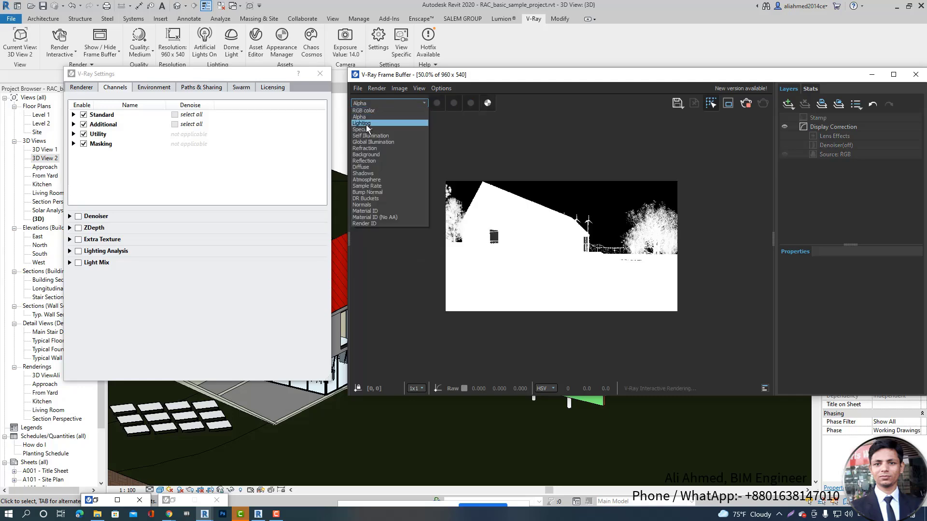
left_click(367, 123)
left_click(382, 104)
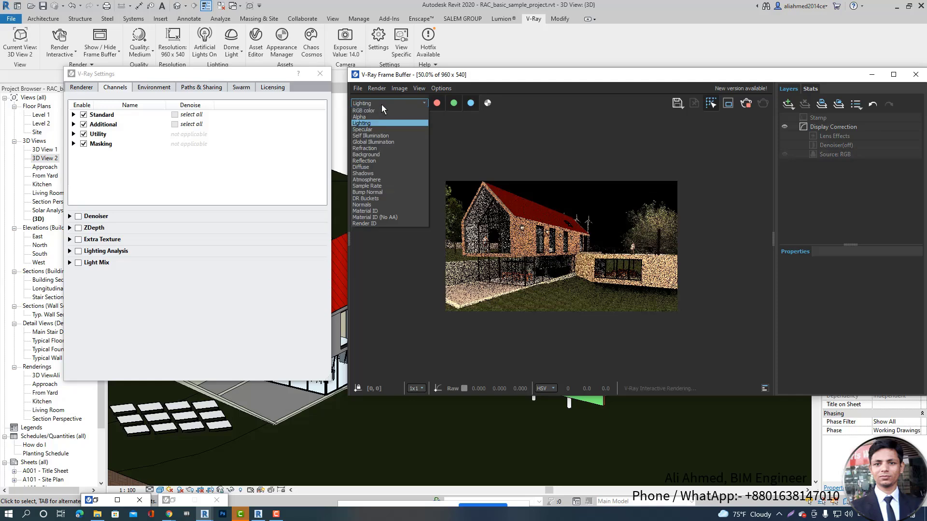
left_click(564, 112)
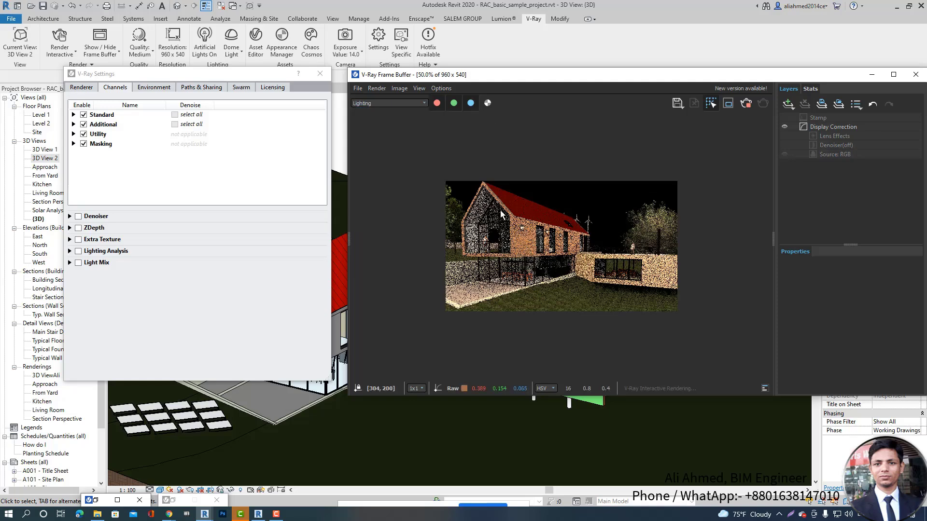
- Display the render's Specular channel and the Self Illumination channel
left_click(423, 104)
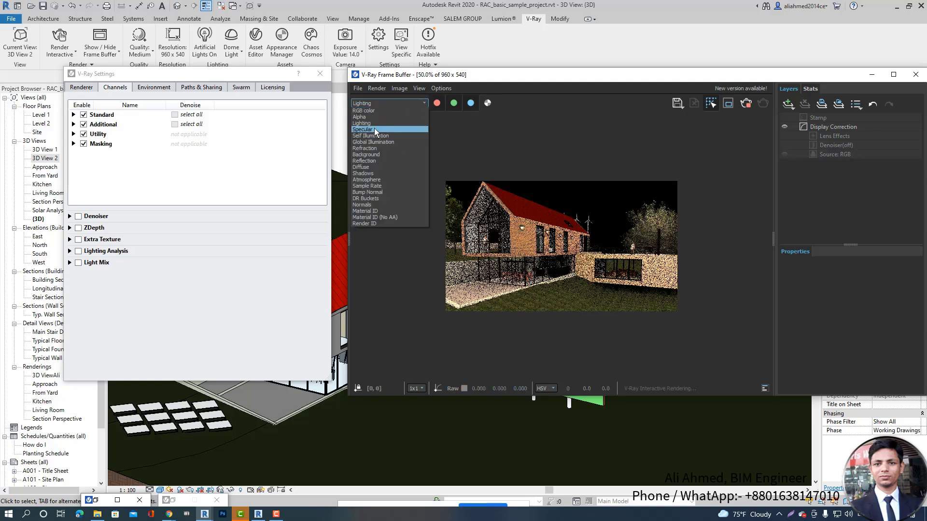
left_click(376, 130)
left_click(415, 105)
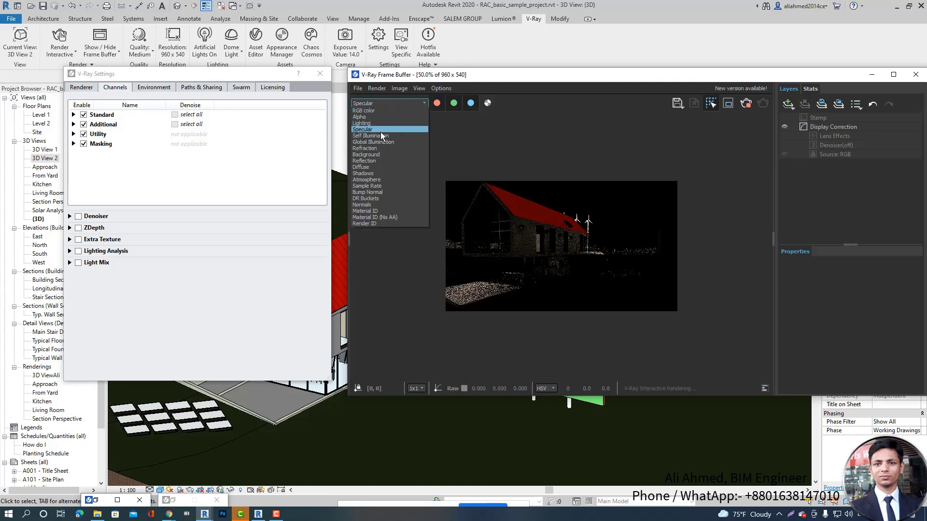
left_click(383, 136)
- Examine the Refraction channel at 100% zoom and switch the frame buffer to the Diffuse channel
left_click(418, 103)
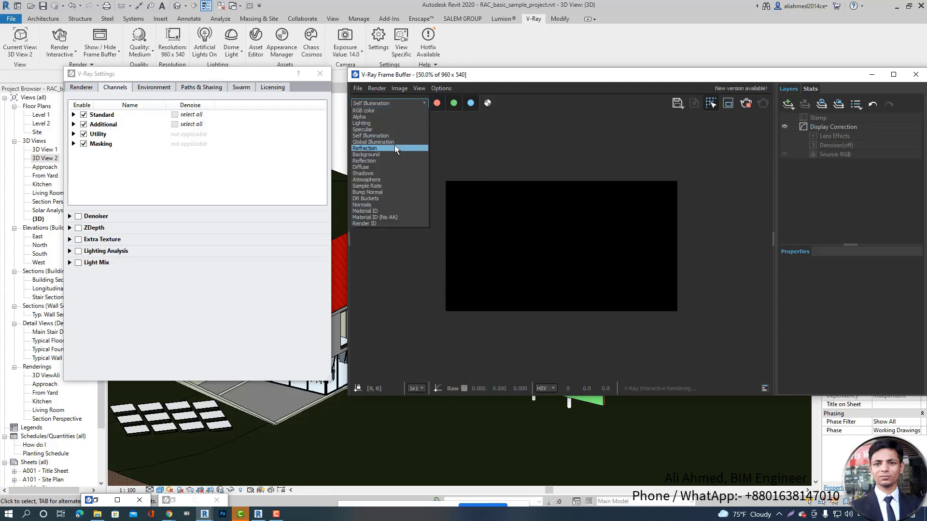
left_click(394, 148)
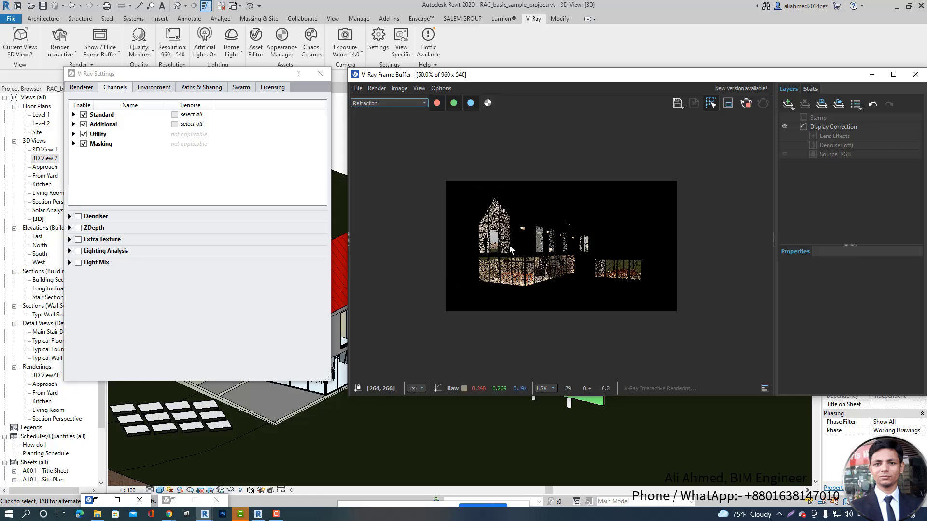
scroll(509, 245, "up", 2)
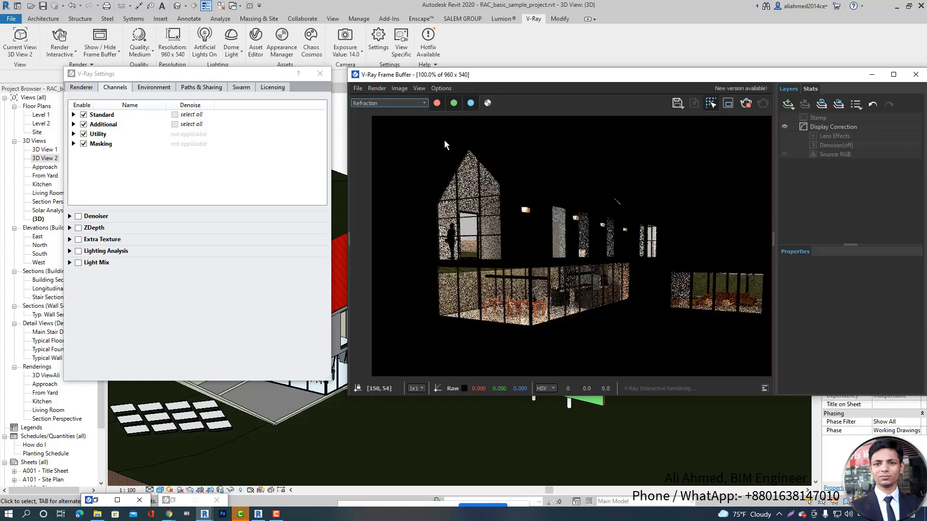
left_click(422, 103)
left_click(386, 163)
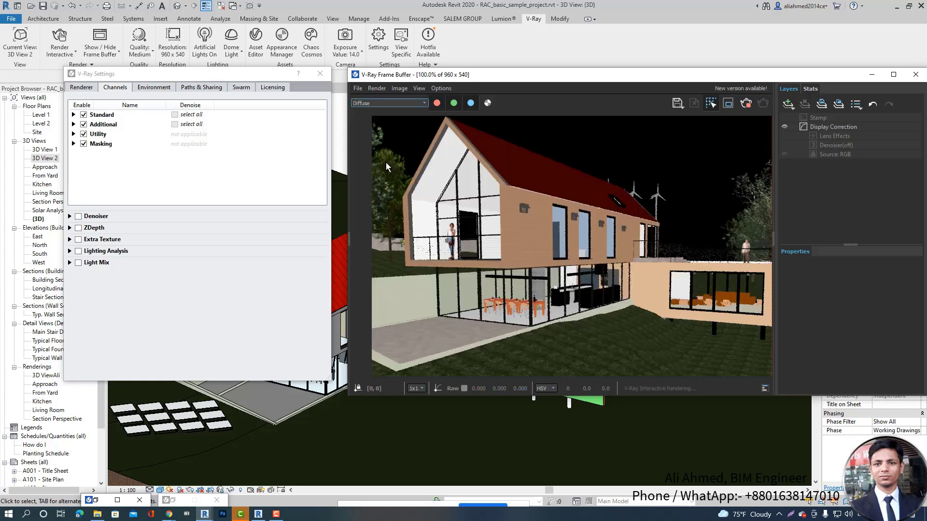
- Display the render's Normals and Material ID (No AA) channels and return the frame buffer to RGB color
left_click(419, 103)
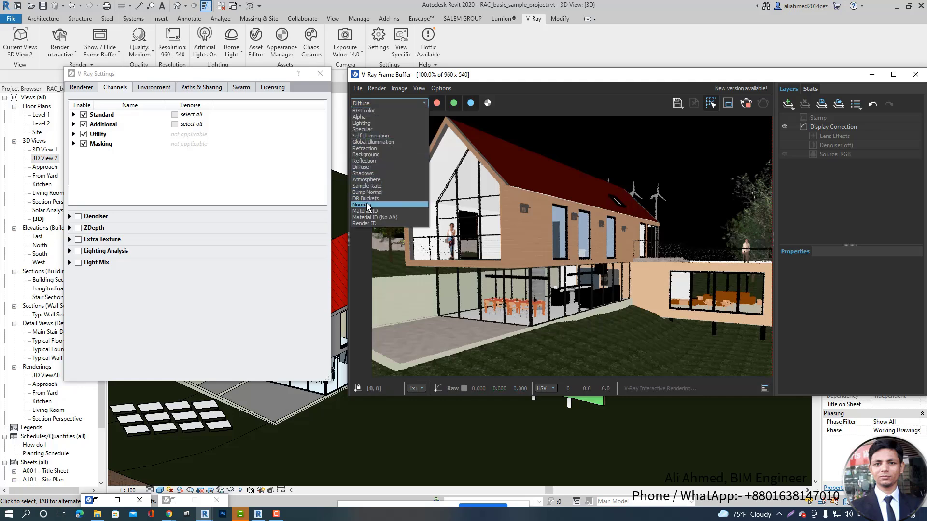
left_click(368, 205)
left_click(404, 103)
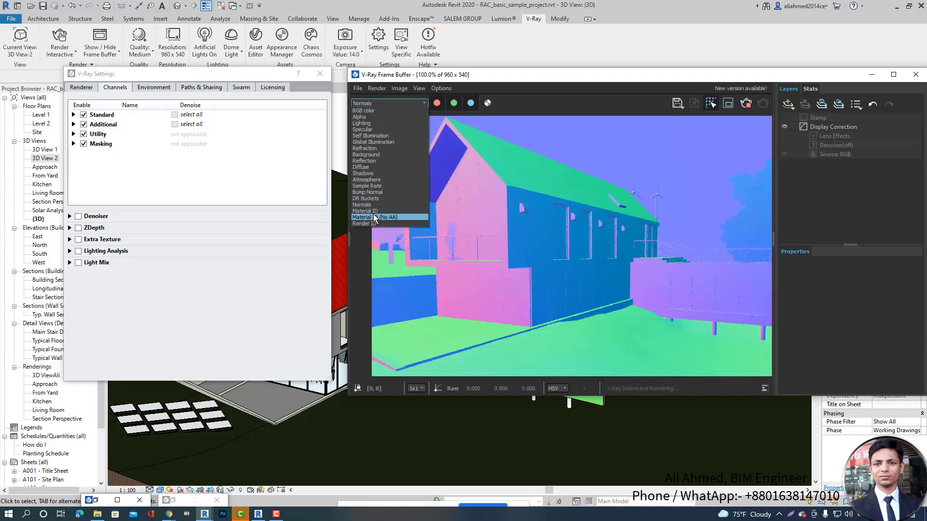
left_click(374, 217)
left_click(414, 104)
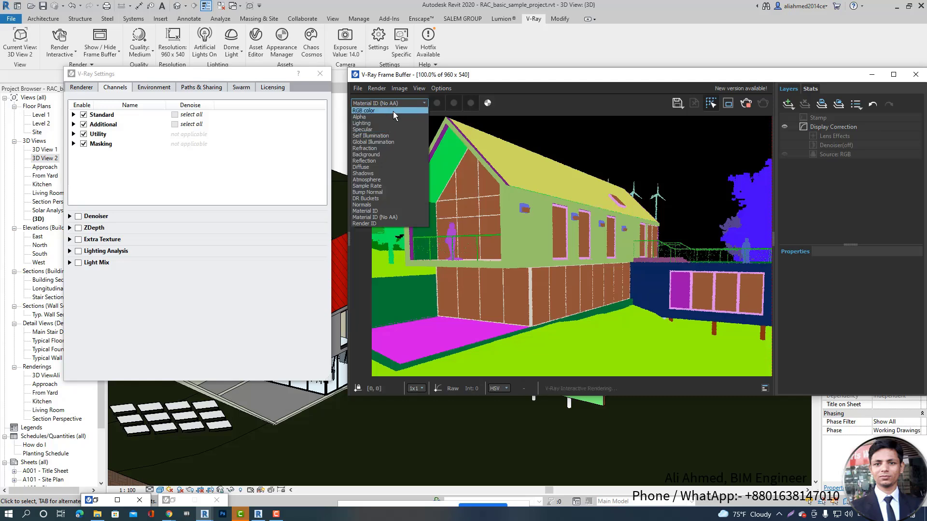
left_click(393, 112)
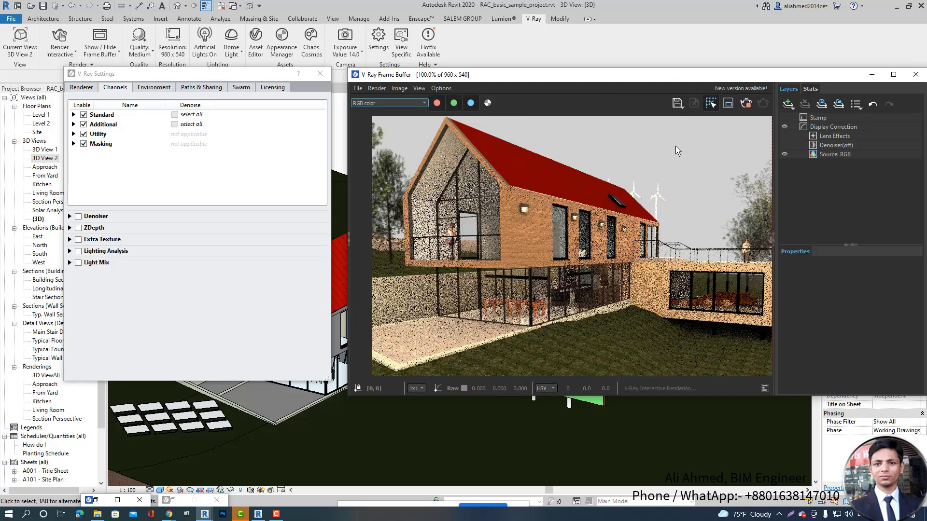
- Save the RGB color render as a PNG image named A in the HDRIS folder on the Desktop
left_click(677, 104)
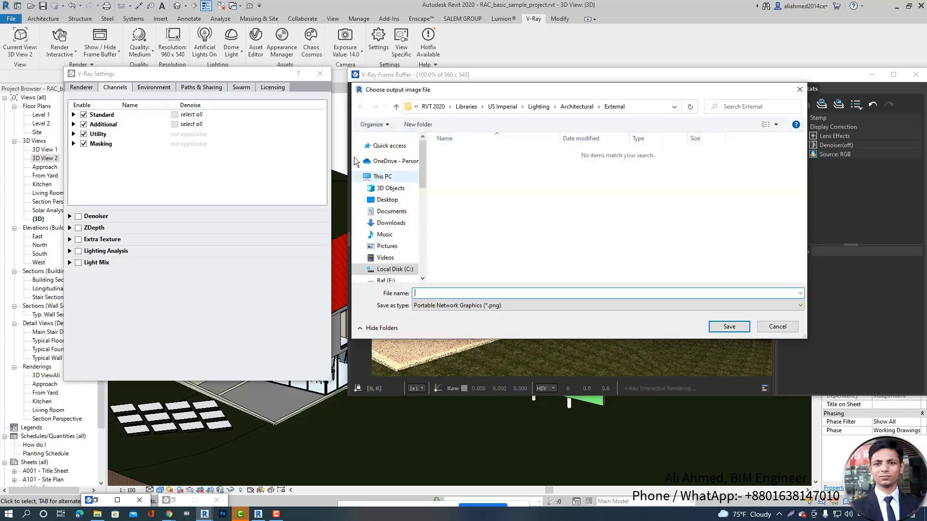
left_click(387, 199)
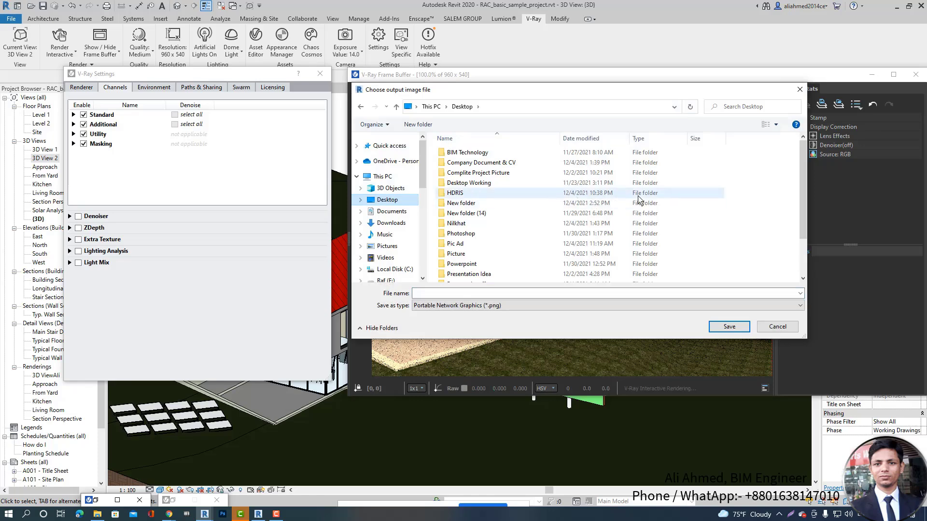
left_click(483, 194)
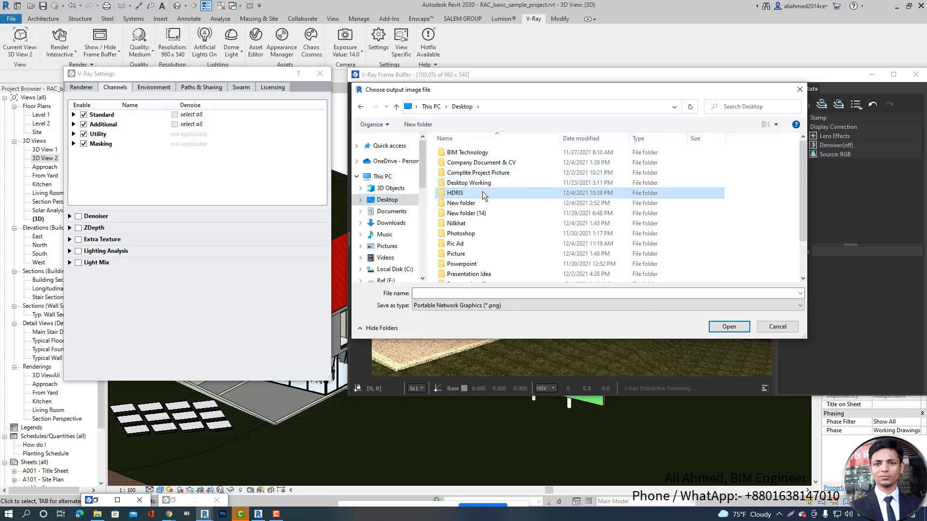
double_click(483, 193)
left_click(485, 294)
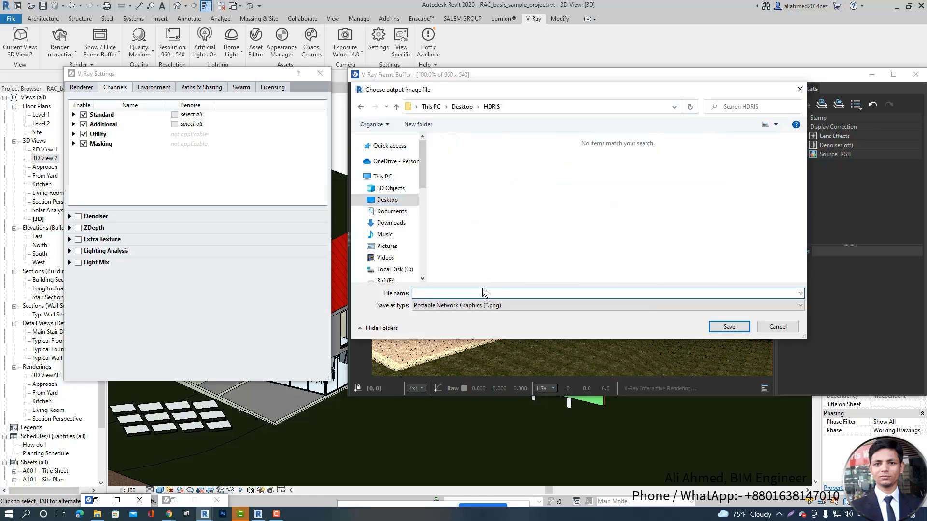
type("A")
left_click(704, 254)
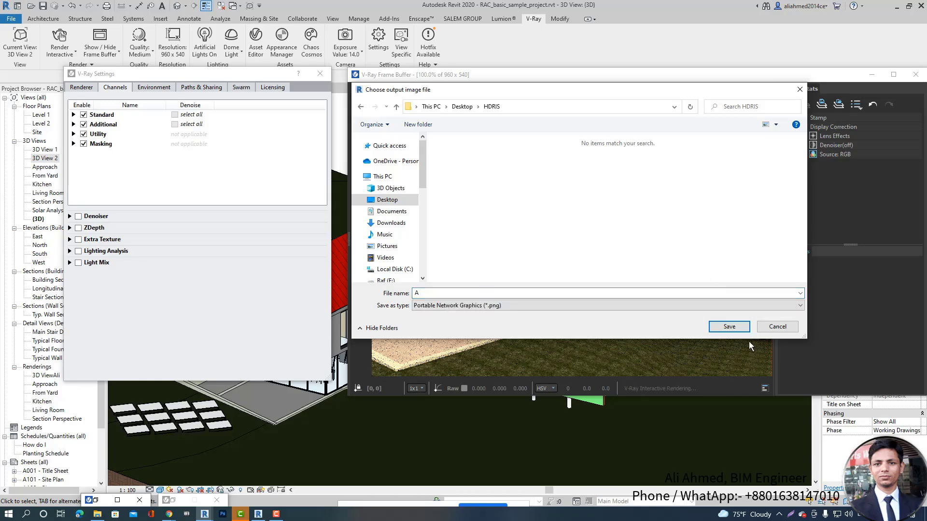
left_click(730, 328)
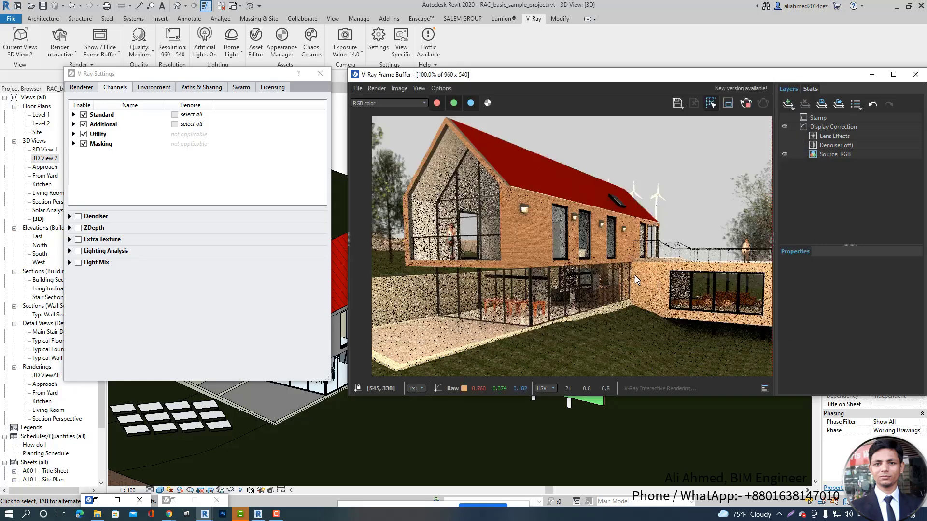
- Clear the open windows from the desktop and view the saved A.png from the HDRIS folder
left_click(872, 74)
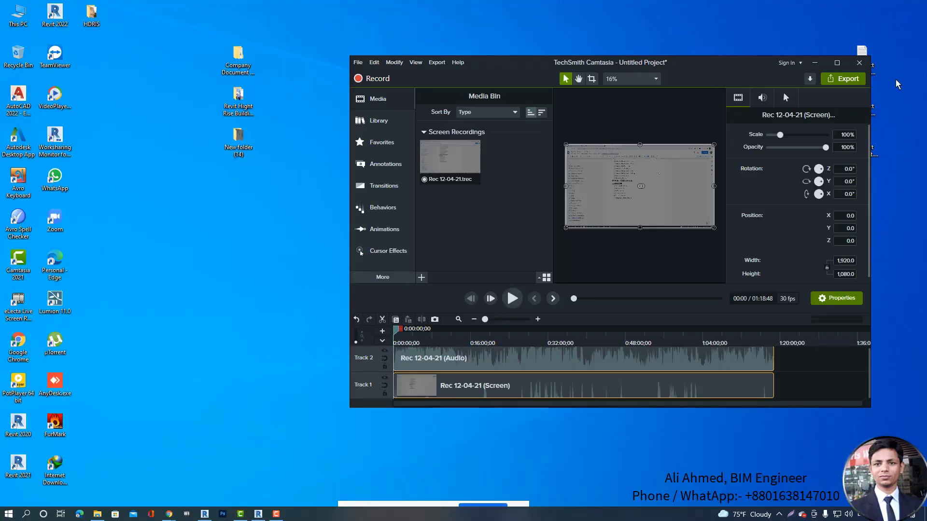
left_click(815, 61)
right_click(610, 109)
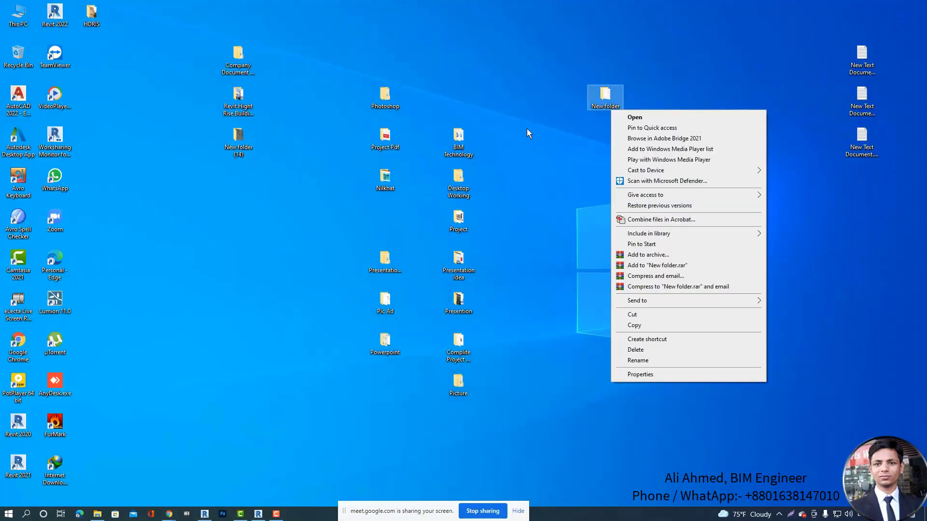
right_click(526, 129)
left_click(547, 158)
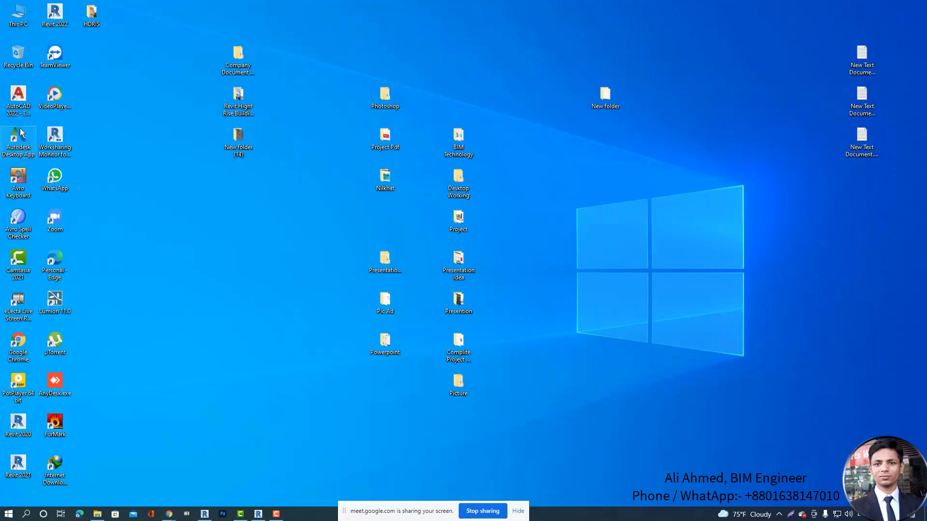
double_click(92, 15)
left_click(608, 194)
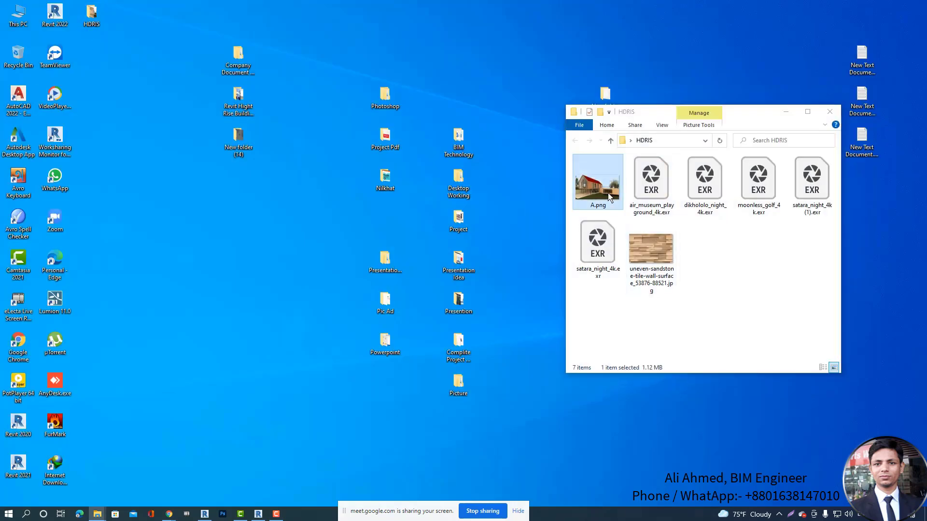
double_click(608, 195)
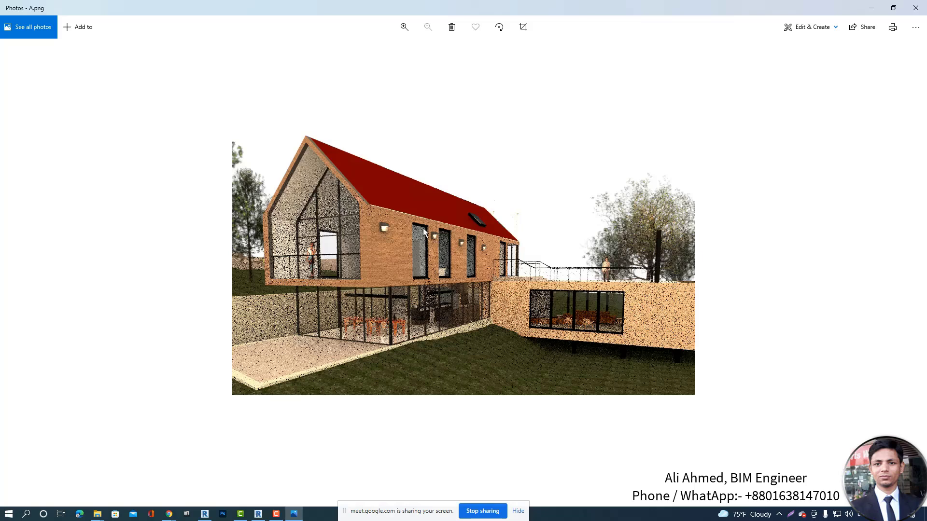
left_click(916, 6)
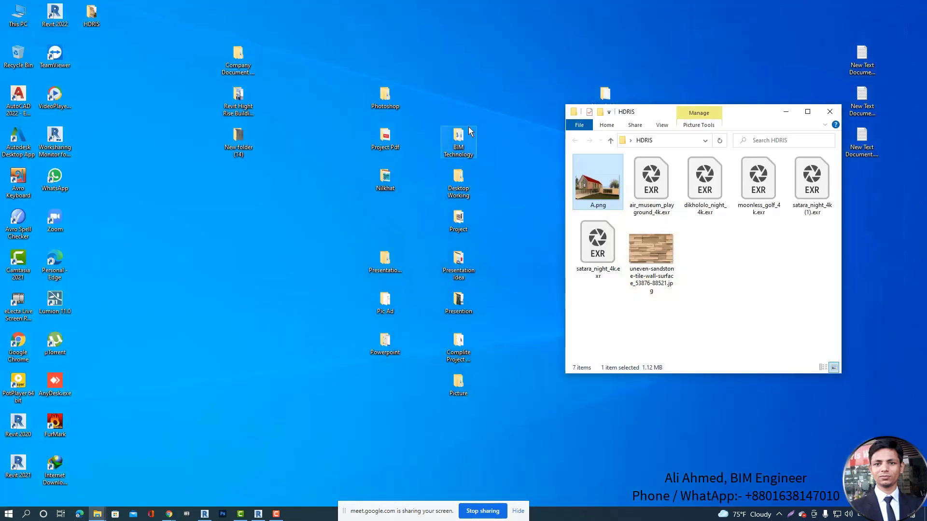
- Refresh the desktop, switch back to Revit and minimize the V-Ray Rendering Progress window
right_click(513, 100)
left_click(540, 126)
right_click(502, 109)
left_click(531, 138)
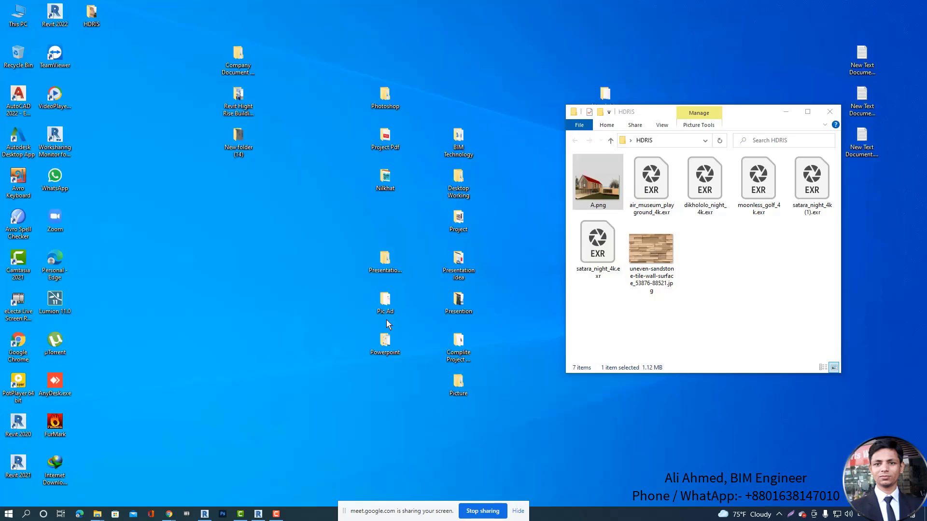
left_click(204, 514)
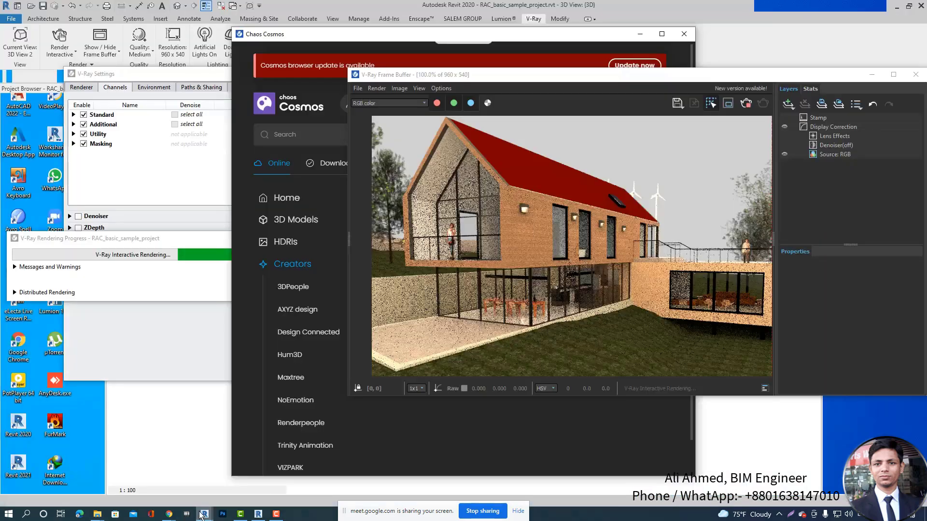
left_click(179, 241)
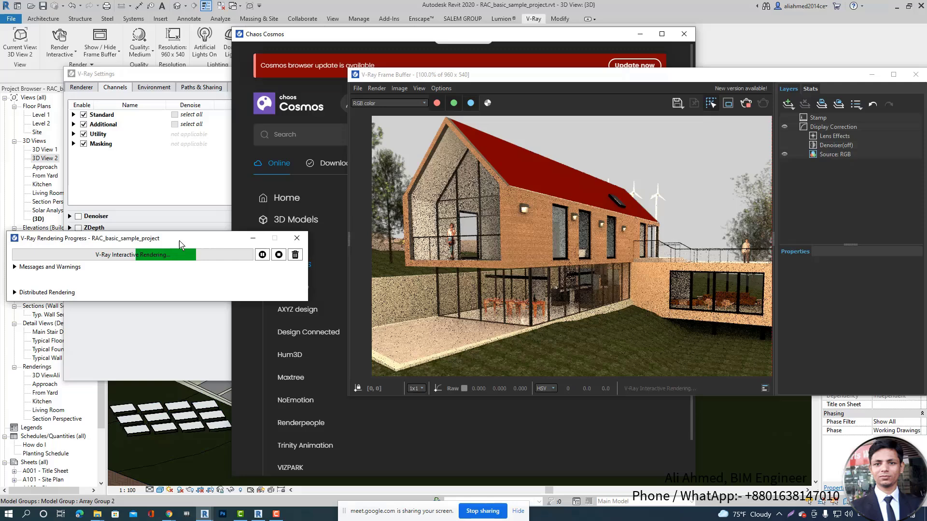
left_click(251, 238)
- Try Irradiance map as the primary global illumination engine and switch it back to Brute force
left_click(188, 79)
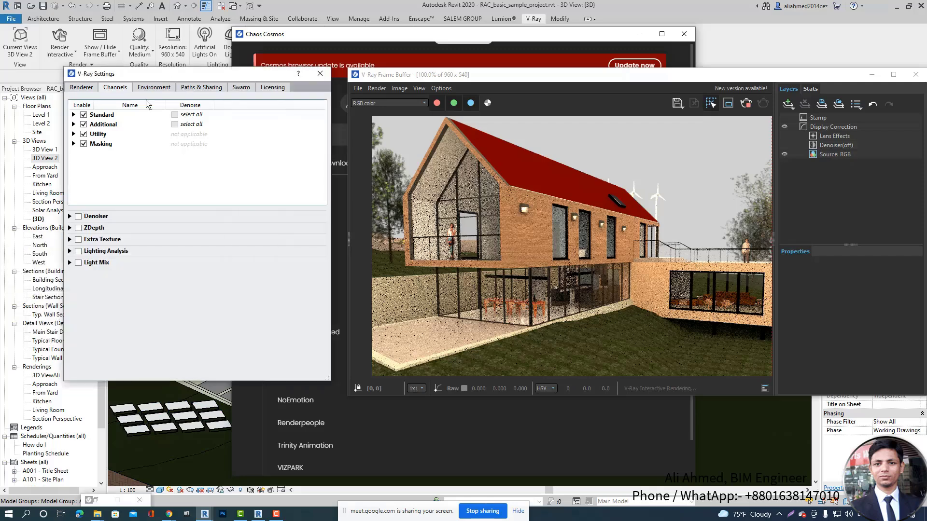
left_click(89, 91)
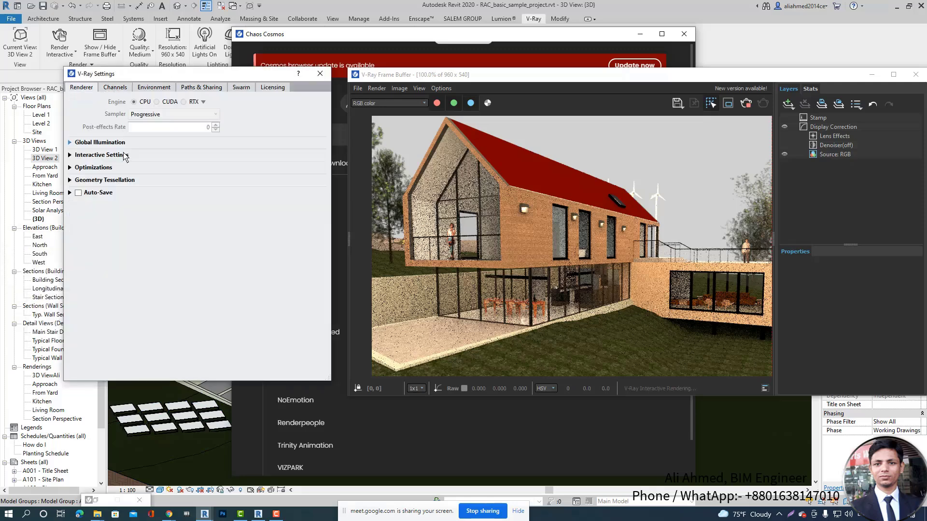
left_click(70, 143)
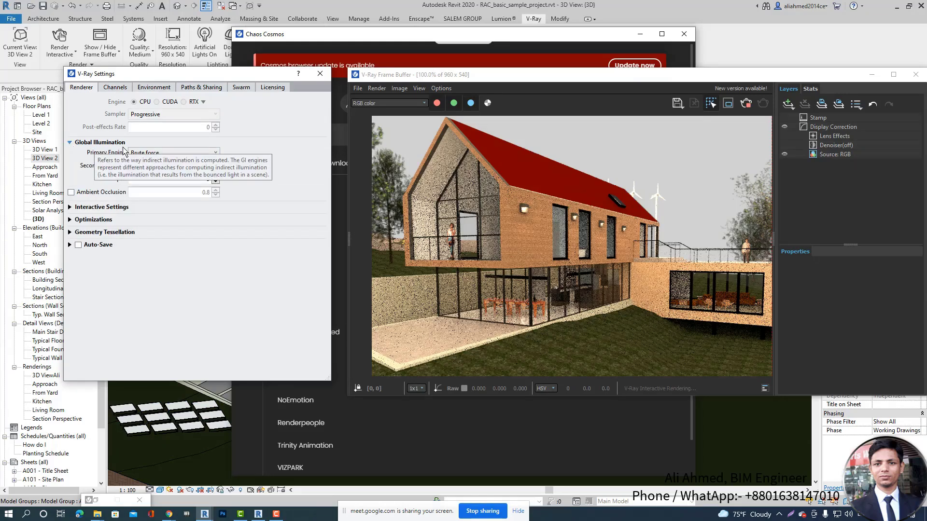
left_click(211, 154)
left_click(213, 156)
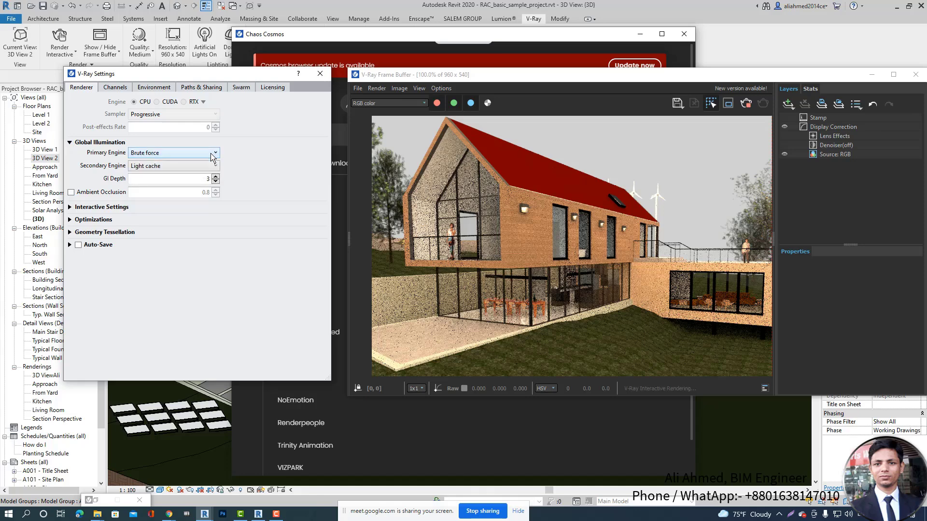
left_click(212, 157)
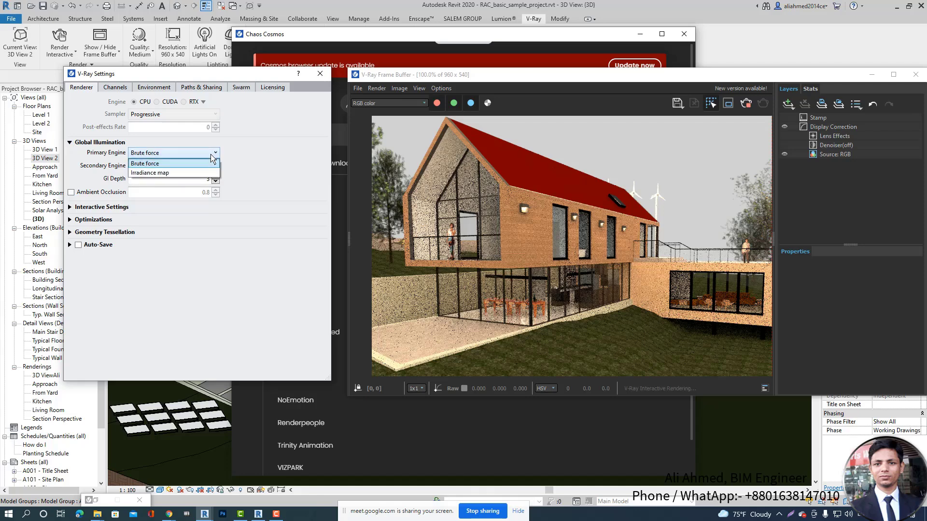
left_click(183, 174)
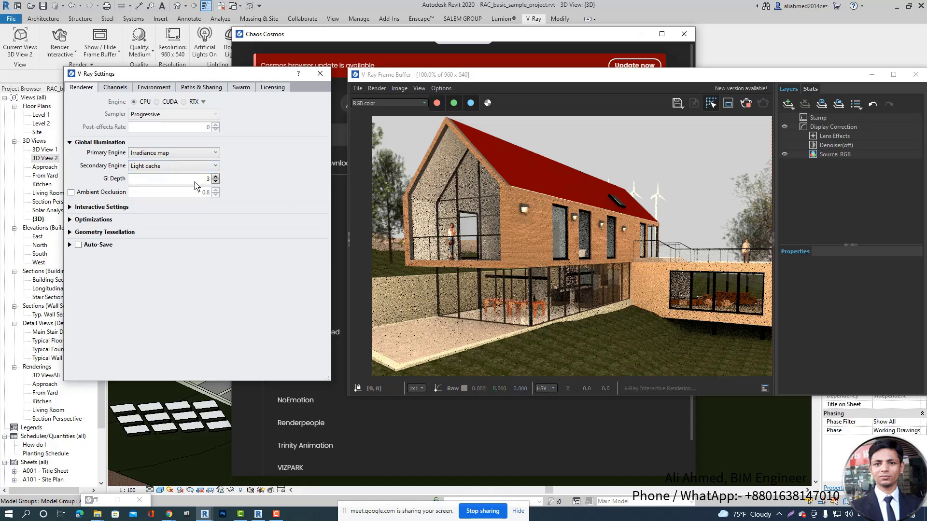
left_click(202, 155)
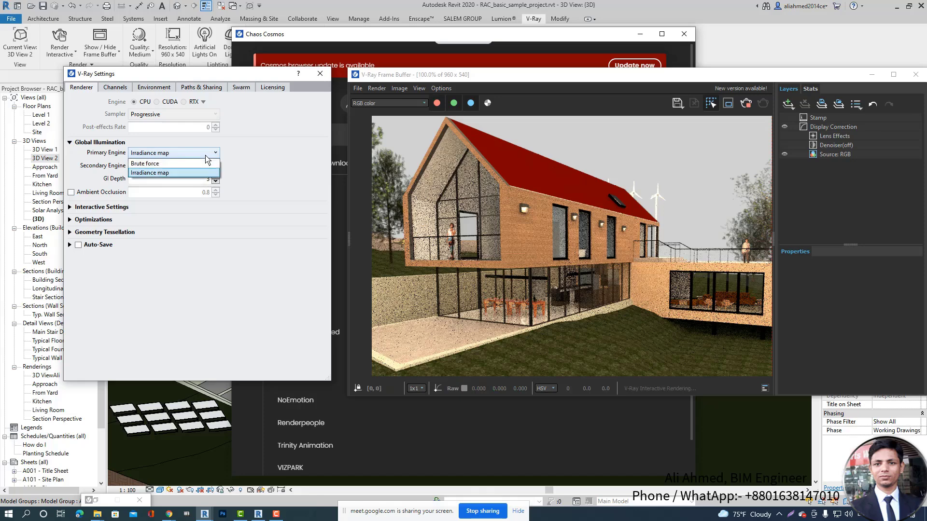
left_click(166, 162)
left_click(654, 234)
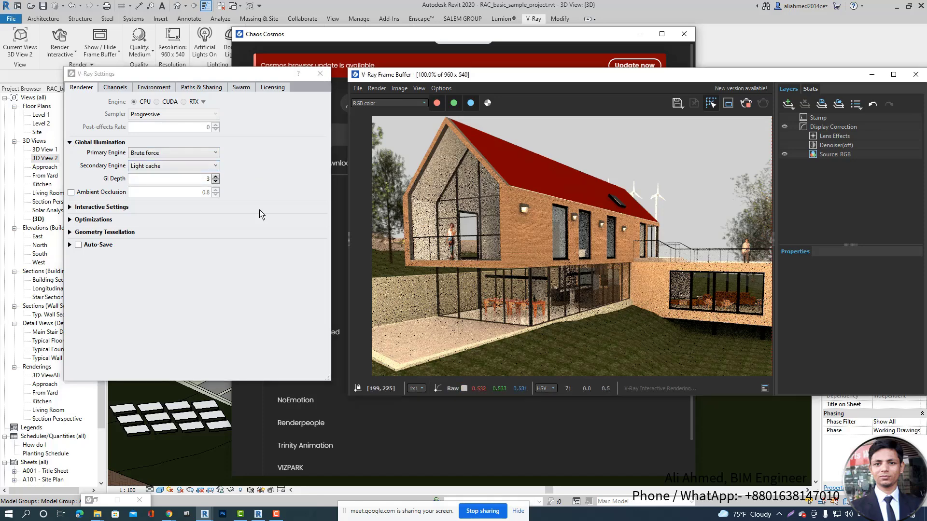
- Examine the Interactive Settings and the Channels, Environment, Paths & Sharing, Swarm and Licensing pages of the V-Ray Settings
left_click(70, 207)
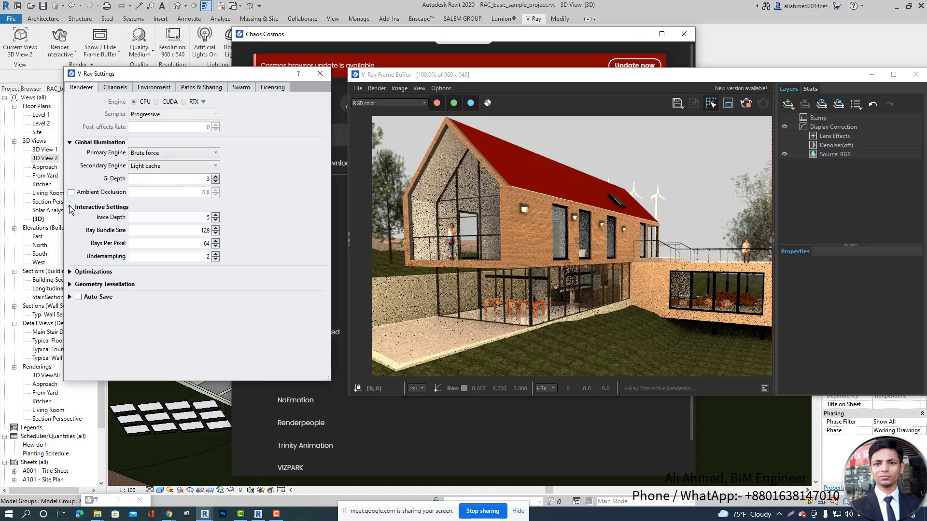
left_click(70, 207)
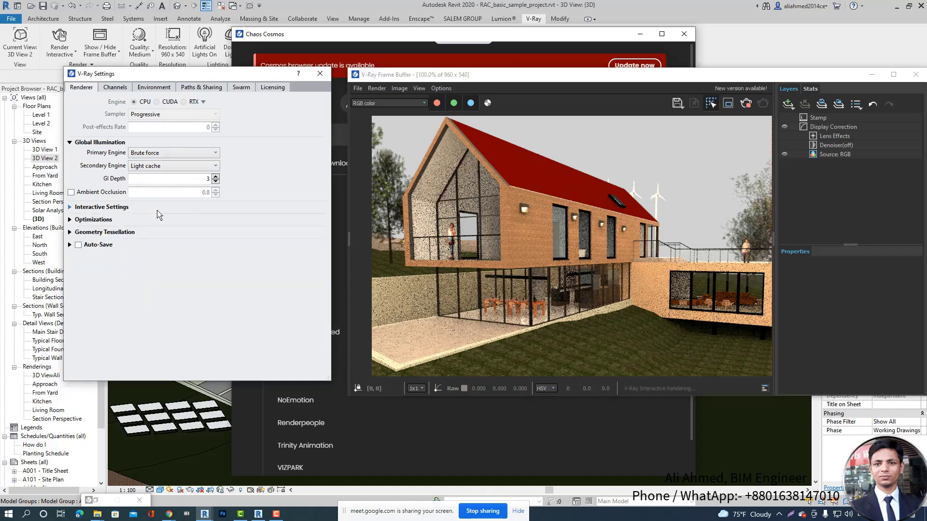
left_click(116, 90)
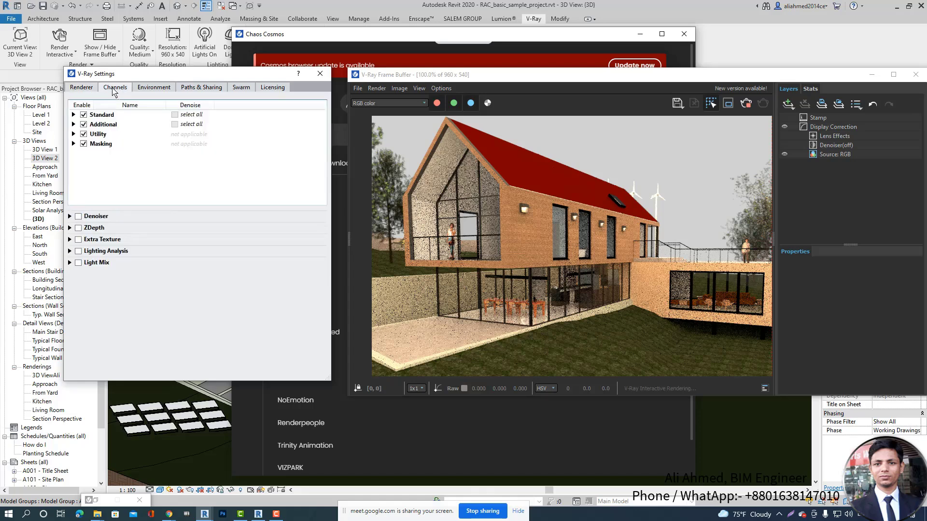
left_click(152, 89)
left_click(190, 92)
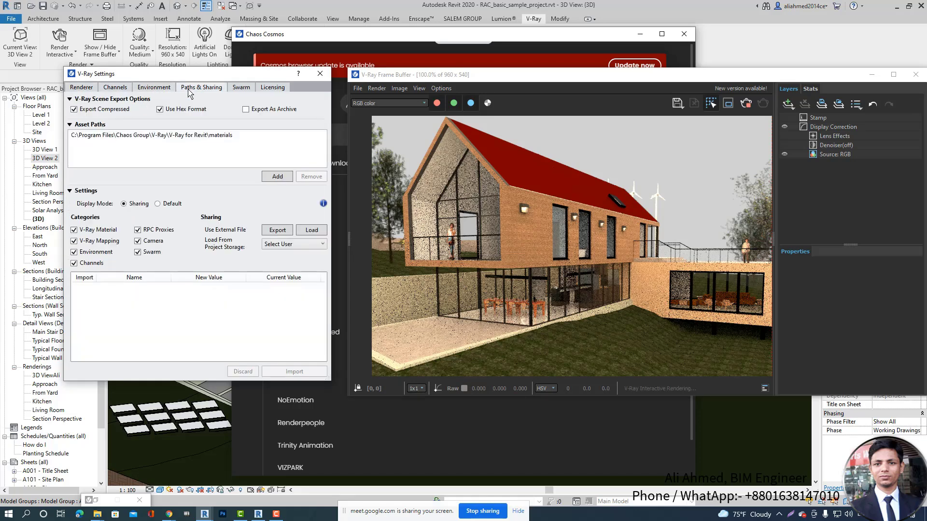
left_click(244, 92)
left_click(270, 92)
- Try enabling V-Ray Swarm, disable it again and return to the Paths & Sharing settings
left_click(238, 93)
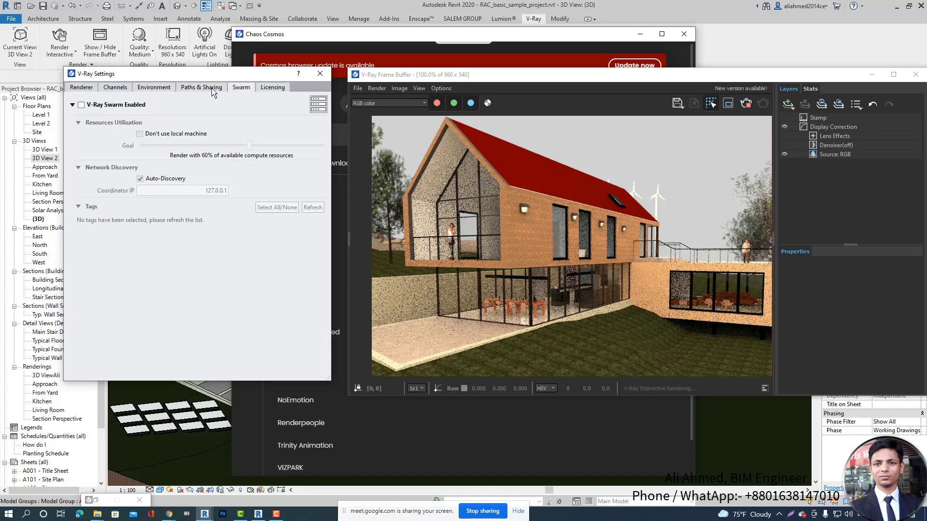
left_click(80, 105)
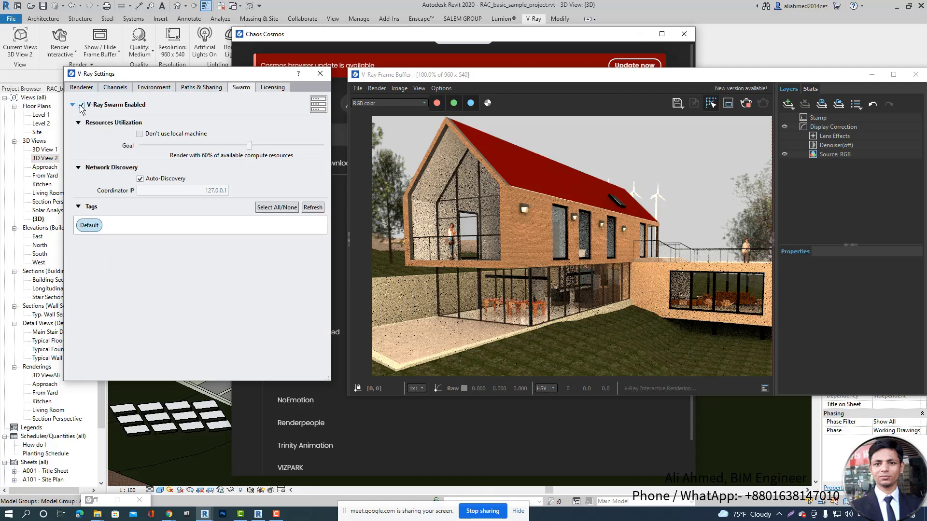
left_click(124, 108)
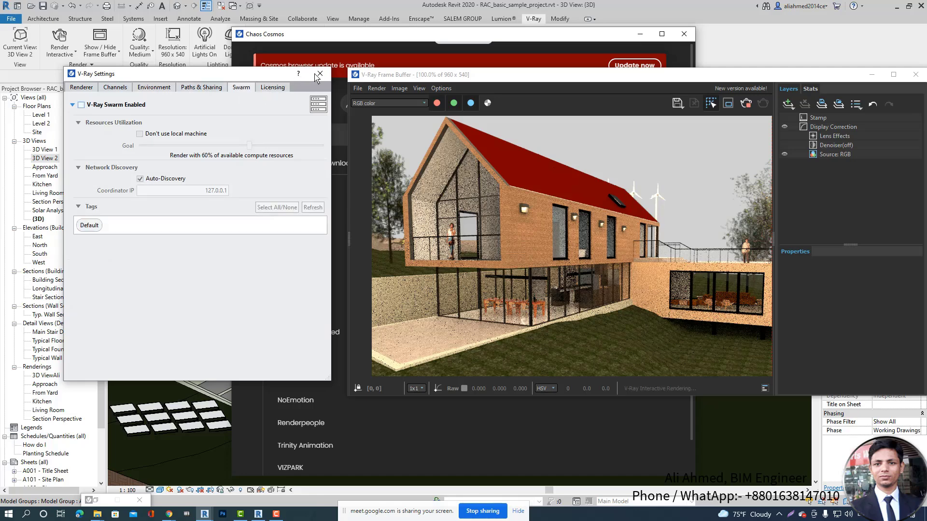
left_click(203, 92)
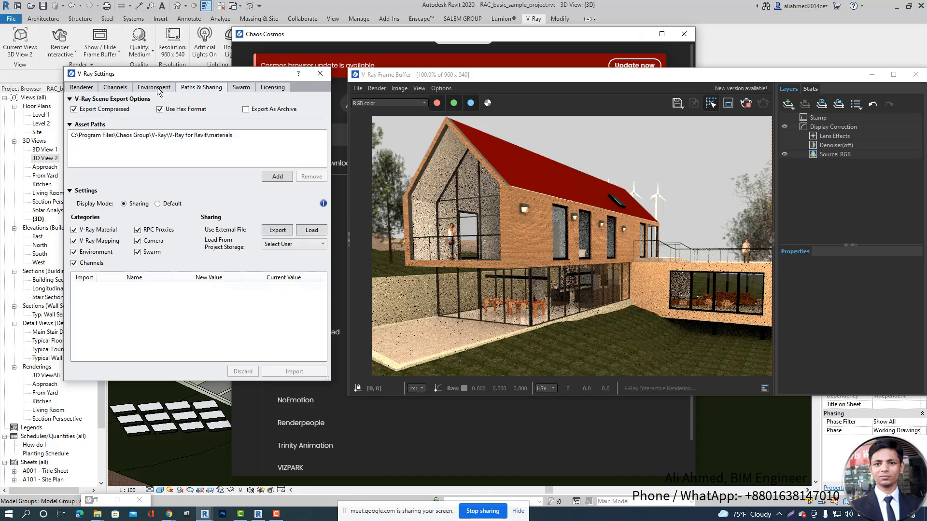
- Examine the Interactive Settings and Optimizations on the Renderer page, plus the Licensing page of the V-Ray Settings
left_click(89, 93)
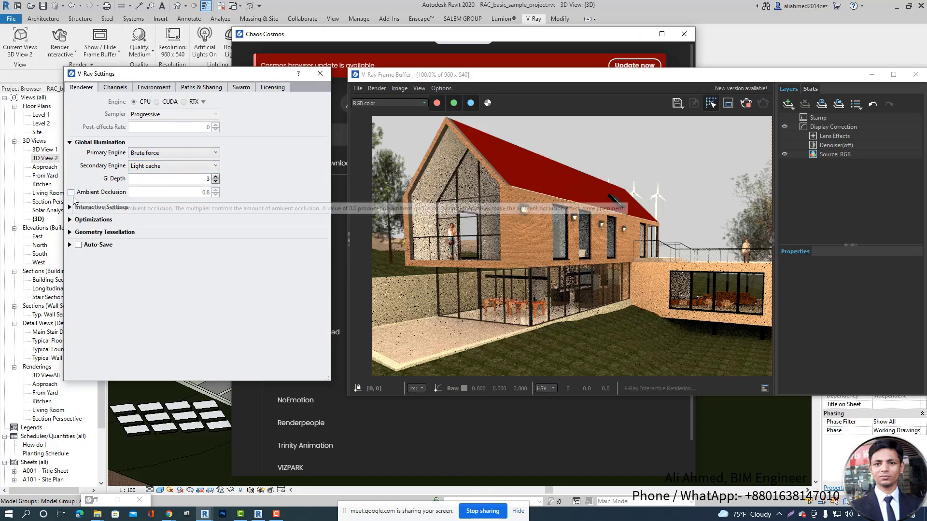
left_click(71, 207)
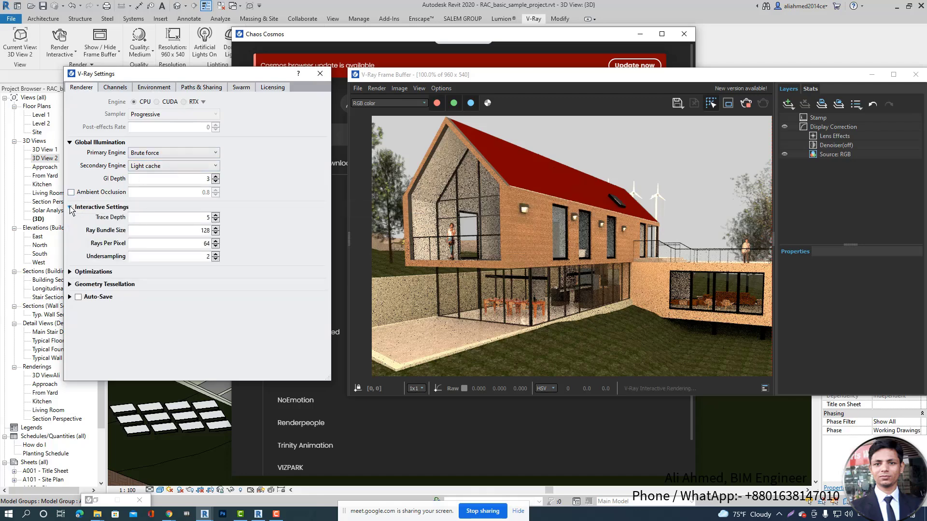
left_click(70, 208)
left_click(71, 221)
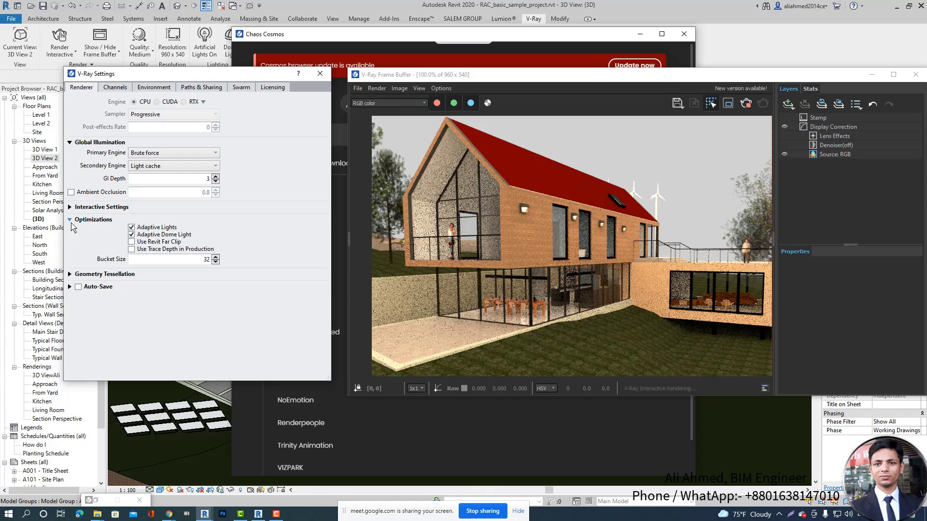
left_click(70, 221)
left_click(70, 221)
left_click(70, 221)
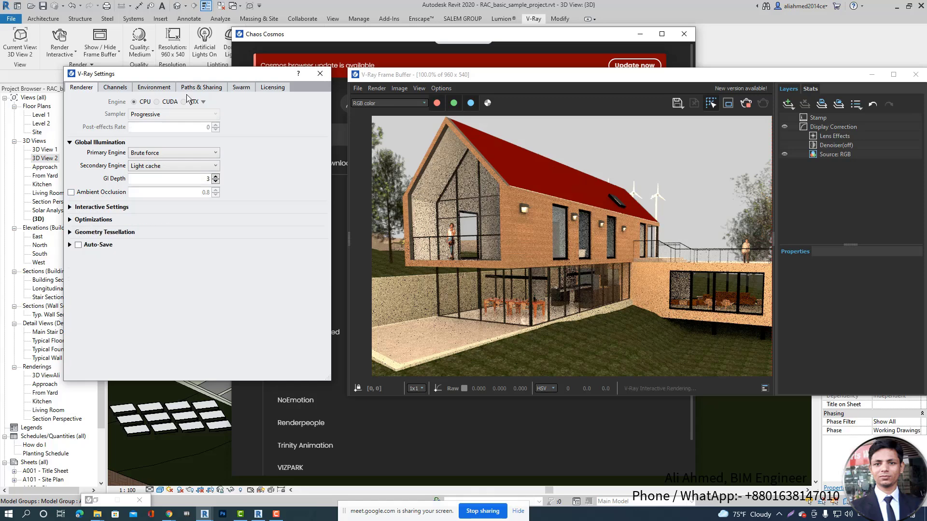
left_click(200, 89)
left_click(271, 87)
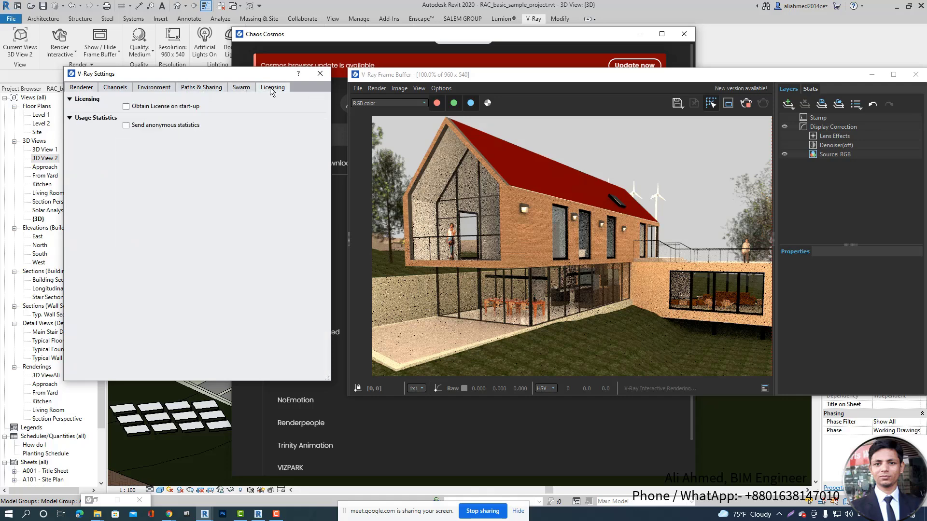
- Close the V-Ray Settings and the Chaos Cosmos browser, moving the frame buffer out of the way
left_click(320, 74)
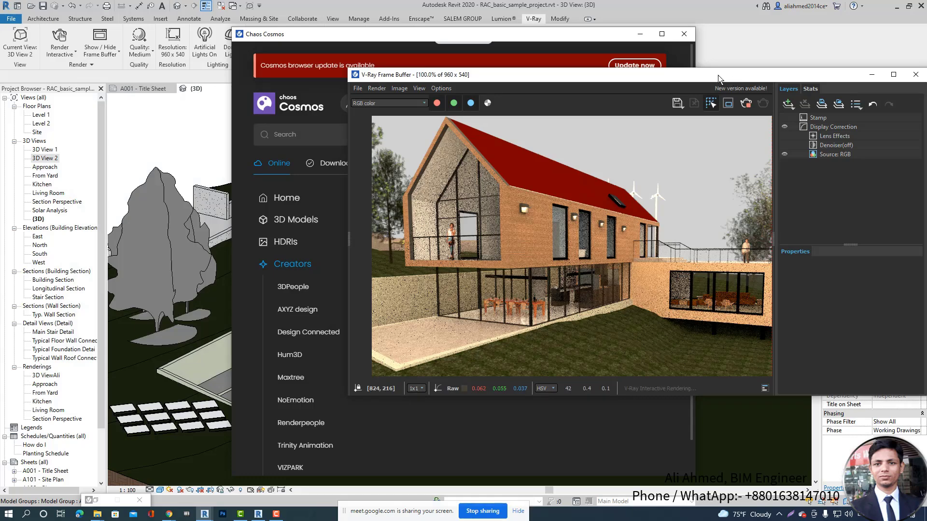
left_click_drag(726, 78, 595, 82)
left_click(682, 33)
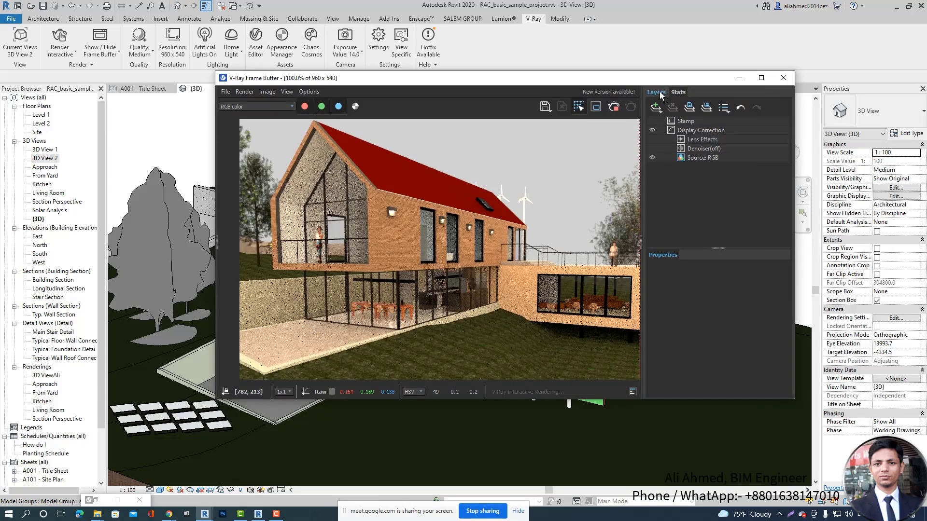
- Add a Lookup Table correction layer to the render in the V-Ray Frame Buffer
left_click(656, 107)
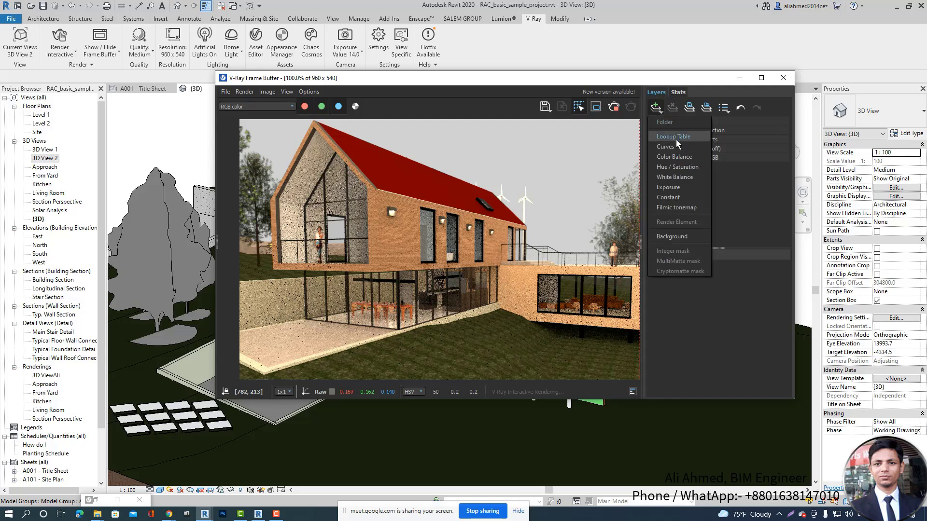
left_click(689, 107)
left_click(672, 88)
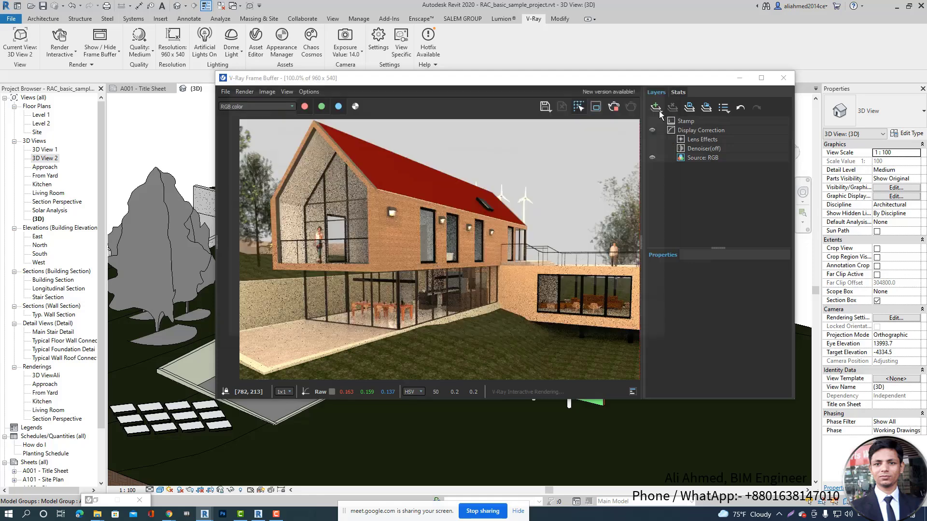
left_click(657, 110)
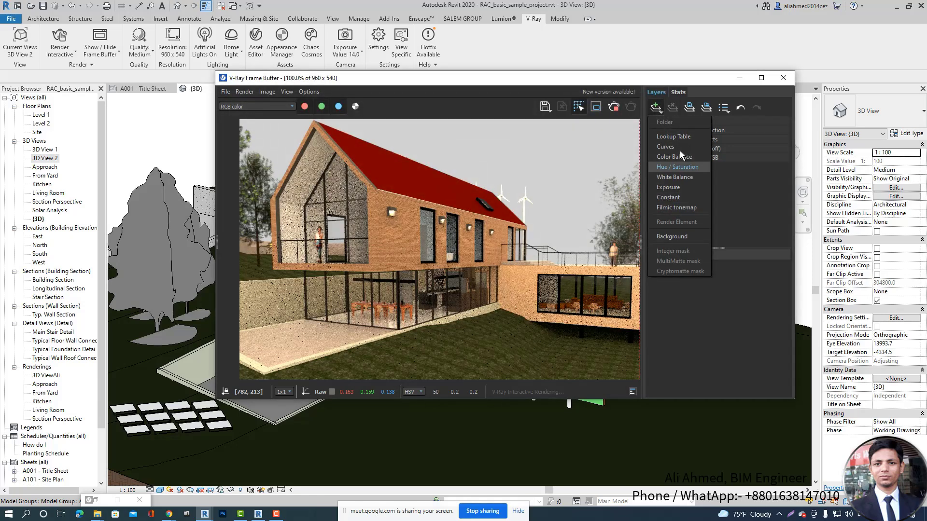
left_click(685, 138)
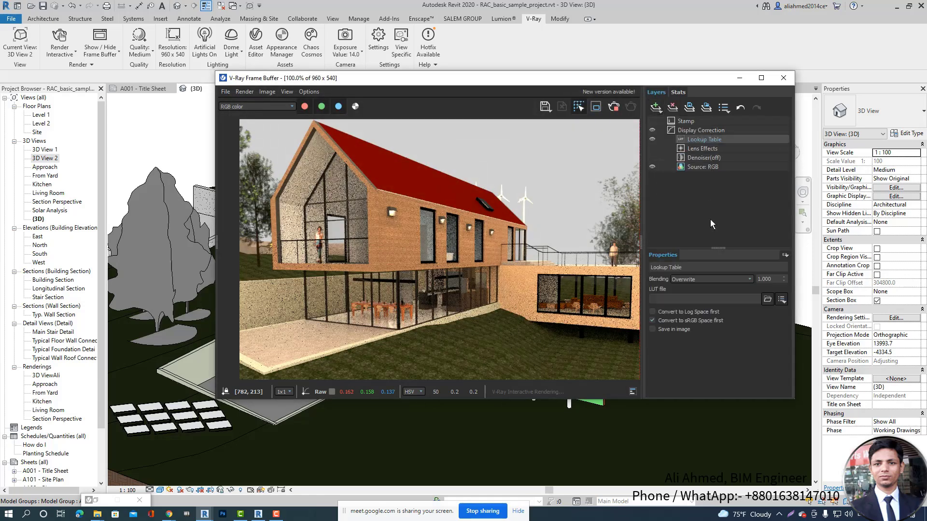
- Raise the Display Correction exposure to about 0.534 and keep sRGB after trying the None color space
left_click(699, 150)
left_click(683, 122)
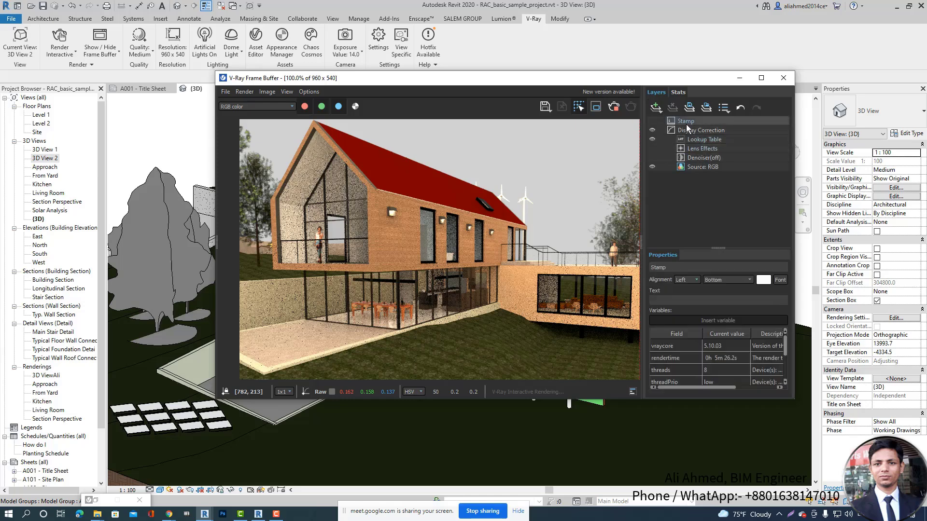
scroll(725, 334, "up", 2)
left_click(695, 129)
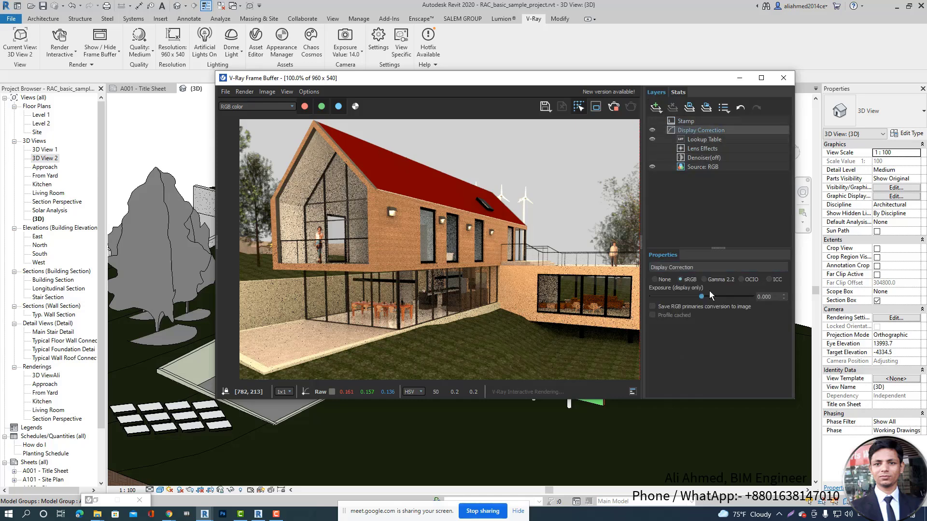
mouse_move(704, 295)
left_mouse_down()
mouse_move(714, 296)
mouse_move(696, 295)
mouse_move(715, 300)
mouse_move(698, 297)
mouse_move(707, 298)
left_mouse_up()
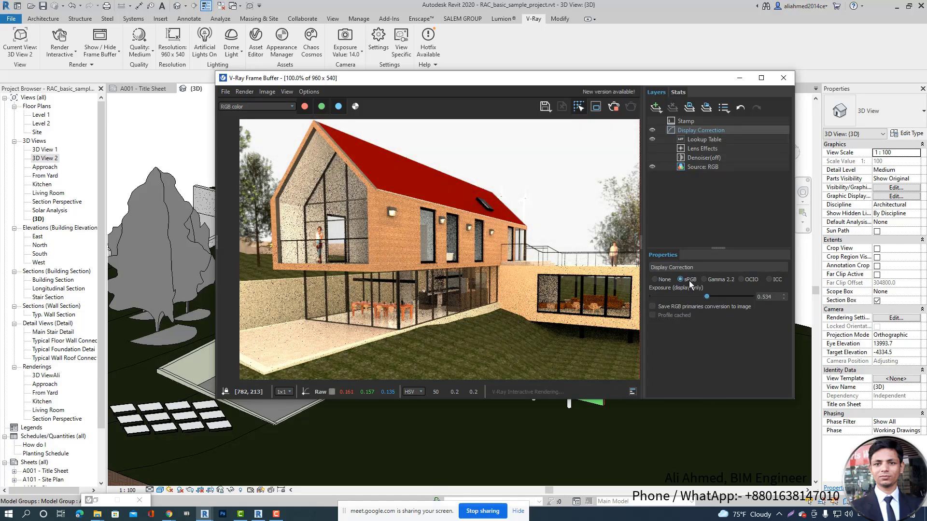
left_click(663, 280)
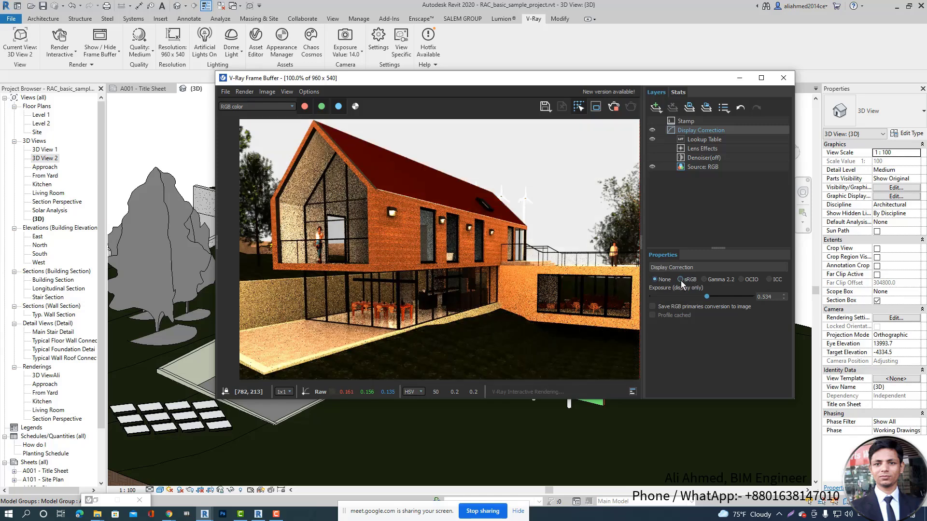
left_click(680, 280)
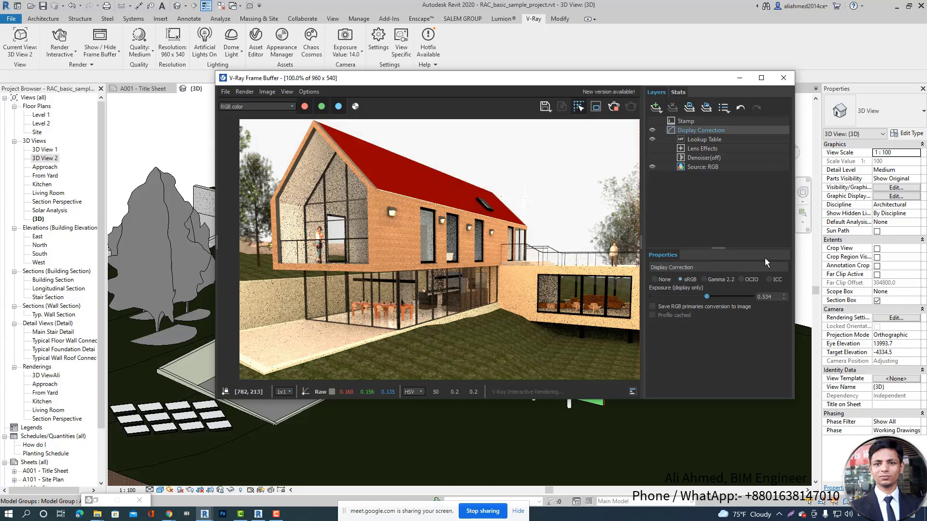
- Enable bloom/glare in the Lens Effects layer with opacity about 0.457, size about 45.178 and intensity about 1.624
left_click(708, 139)
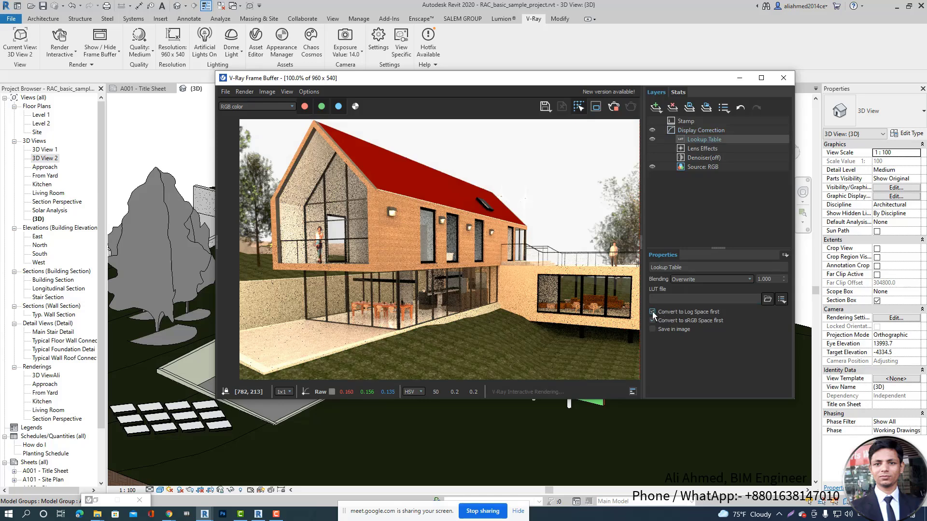
left_click(748, 220)
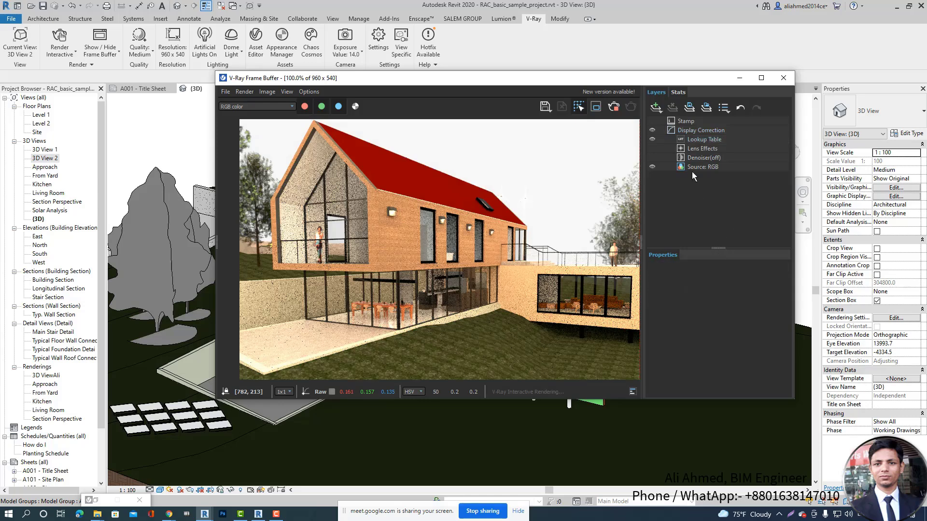
left_click(702, 150)
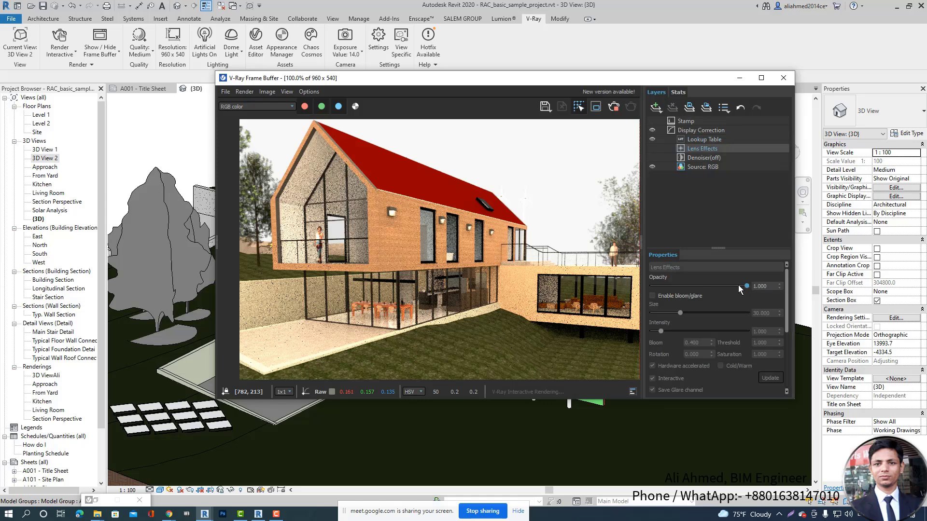
mouse_move(738, 288)
left_mouse_down()
mouse_move(706, 289)
mouse_move(730, 289)
left_mouse_up()
left_click(652, 295)
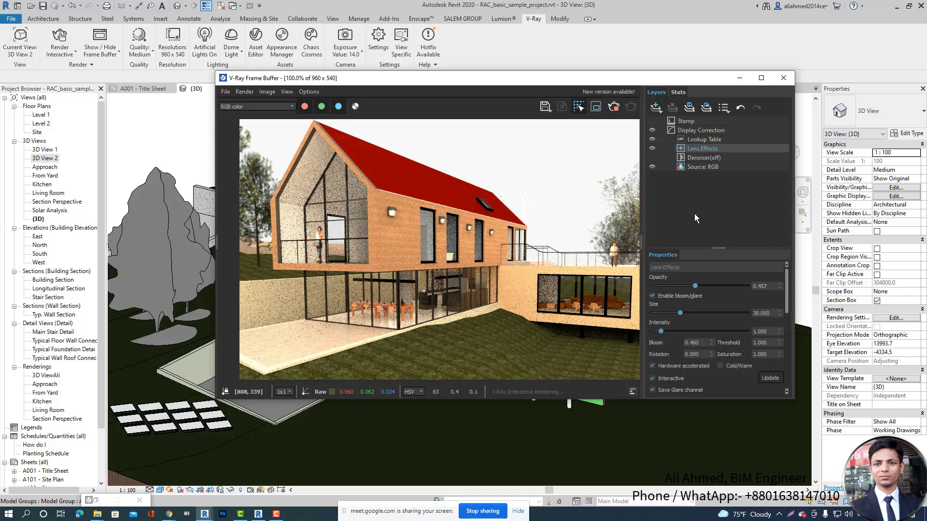
mouse_move(680, 313)
left_mouse_down()
mouse_move(694, 313)
mouse_move(688, 329)
left_mouse_up()
left_click(667, 331)
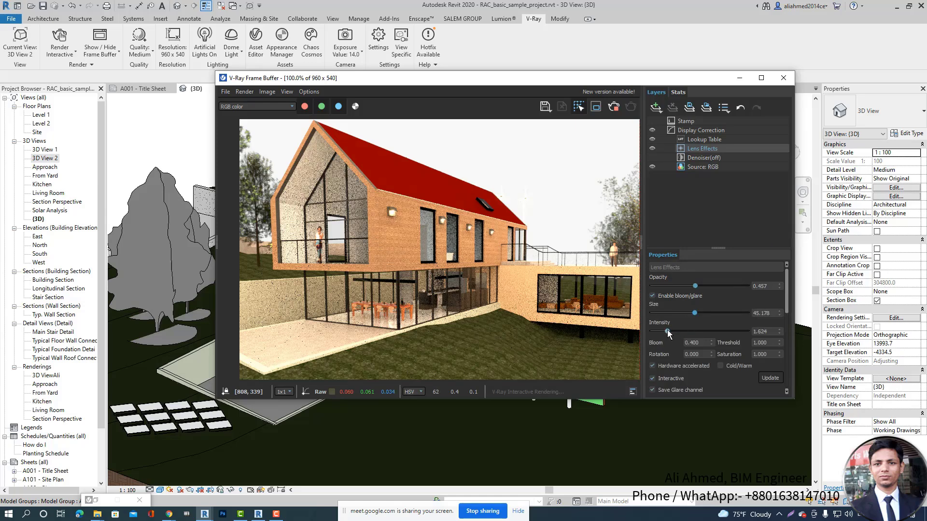
- Turn on Calculate denoiser in the Denoiser layer and set its opacity to about 0.947
left_click(703, 159)
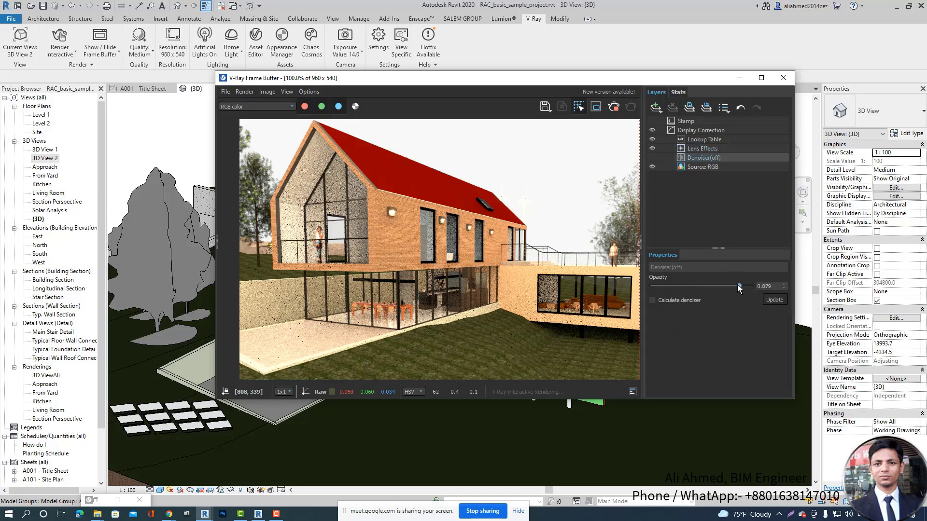
left_click_drag(737, 284, 715, 285)
left_click_drag(684, 286, 716, 288)
left_click_drag(735, 288, 688, 291)
left_click(653, 299)
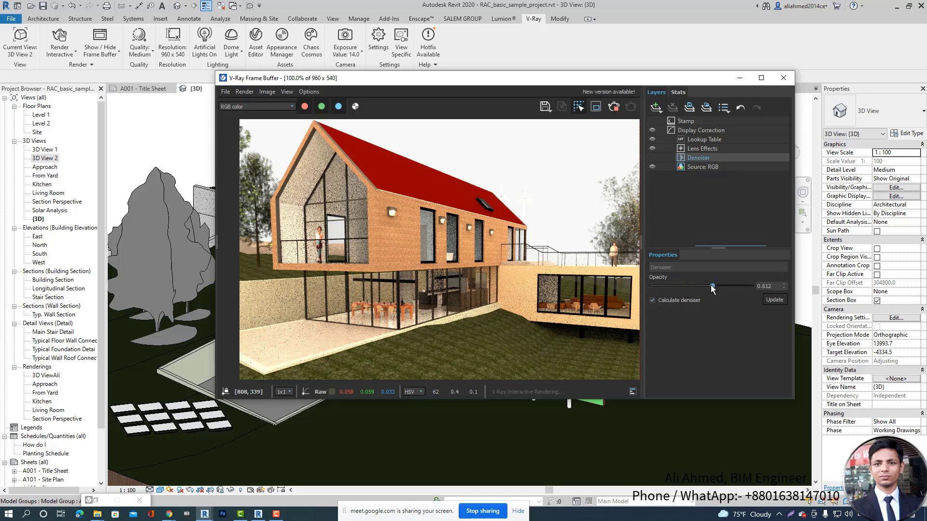
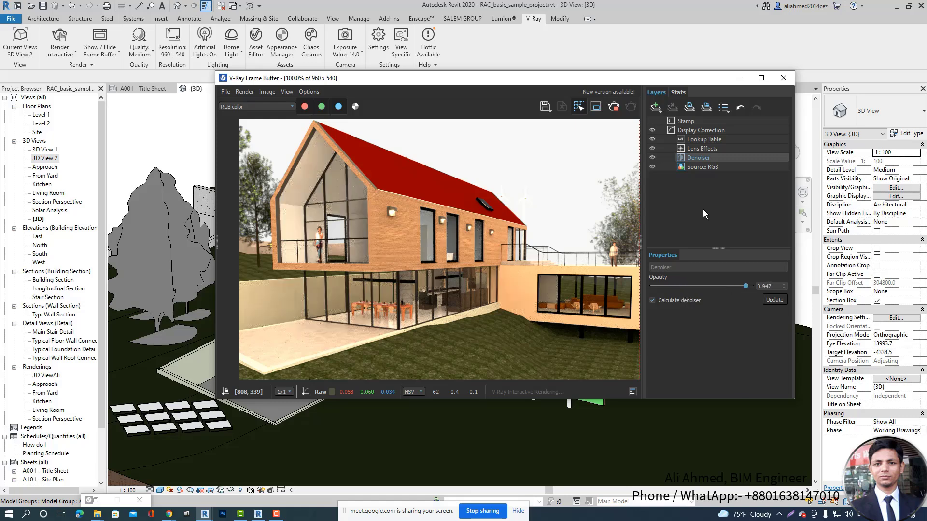
- Add a Color Balance layer with overall Cyan-Red about 0.010, Magenta-Green about 0.117 and Yellow-Blue about 0.049
left_click(696, 139)
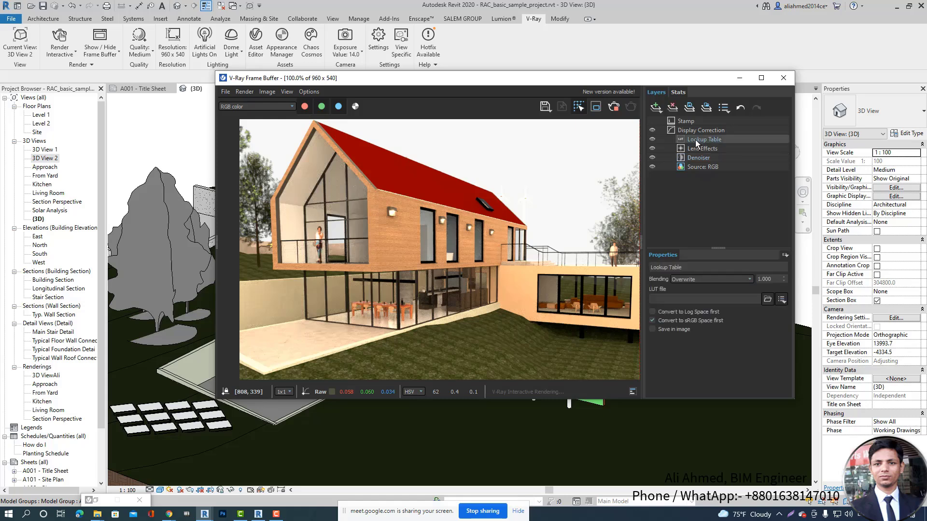
left_click(703, 194)
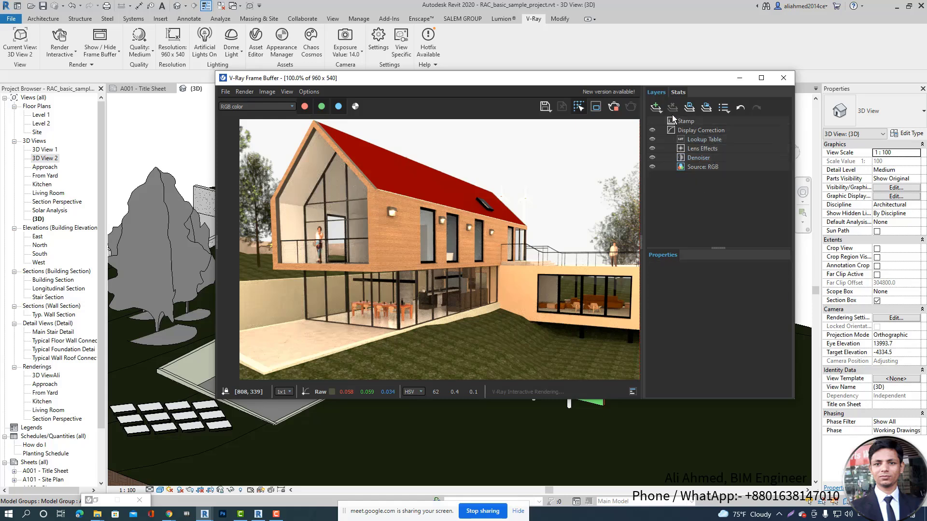
left_click(656, 107)
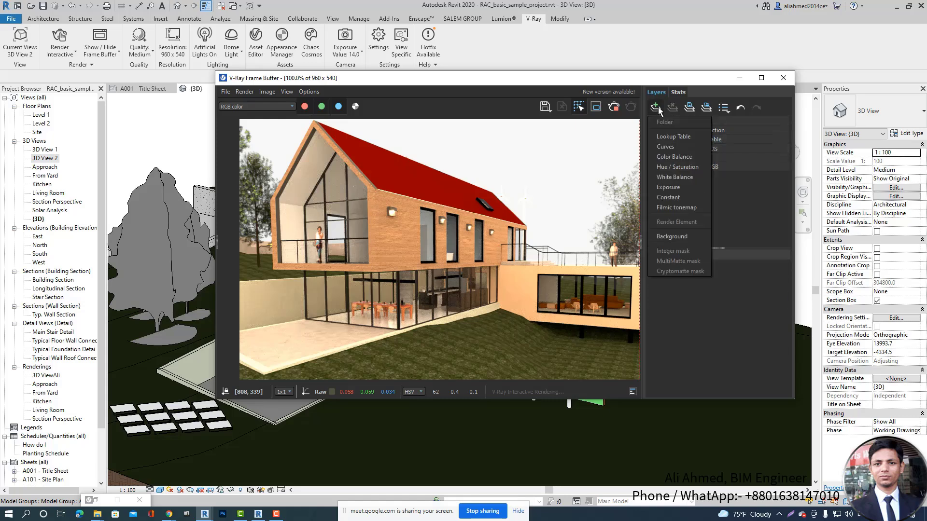
left_click(674, 157)
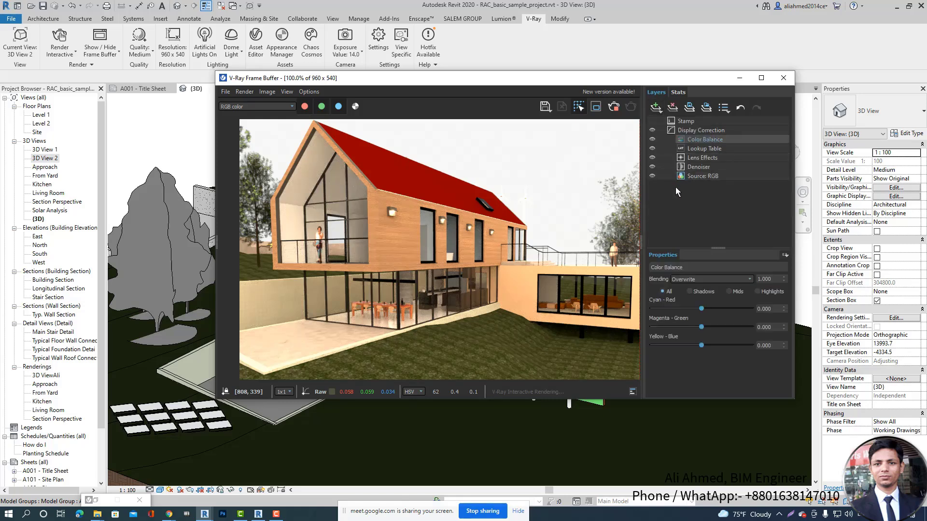
left_click_drag(701, 308, 704, 346)
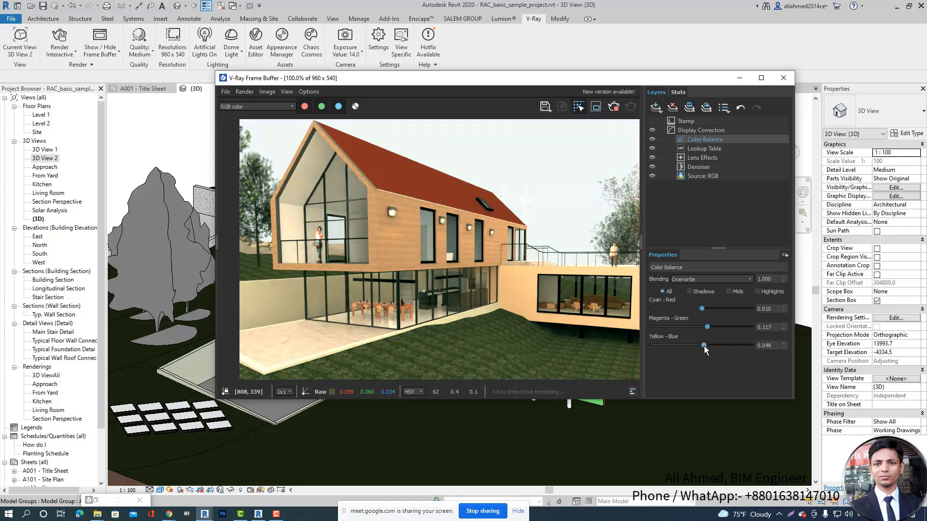
- Adjust the Color Balance layer's color shifts separately for Shadows, Mids and Highlights to give the render a warmer tone
left_click(689, 291)
left_click_drag(701, 308, 709, 328)
left_click(728, 291)
left_click_drag(701, 308, 723, 311)
left_click(758, 292)
left_click_drag(713, 326, 730, 327)
left_click_drag(729, 346, 721, 346)
- Review the Lookup Table, Lens Effects and Source layers, and add a Hue / Saturation layer with hue about -17.426
left_click(715, 148)
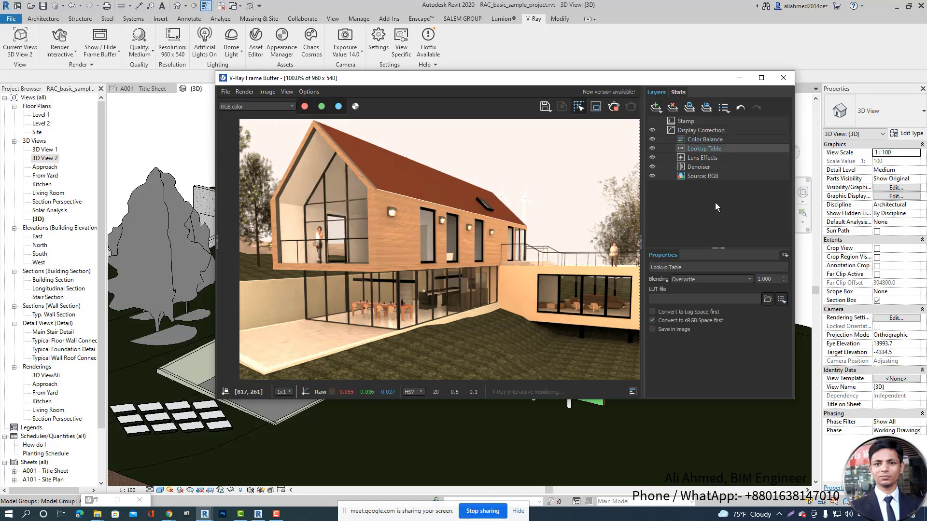
left_click(703, 158)
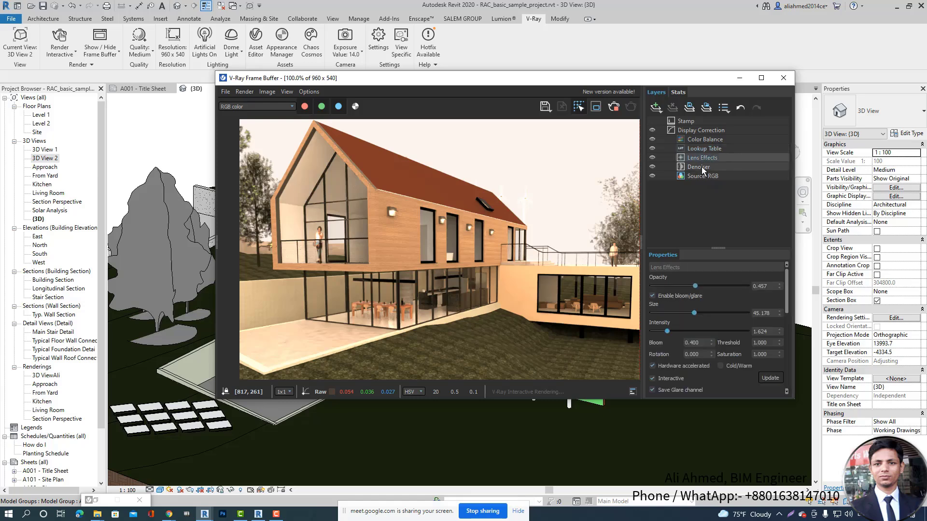
left_click(714, 176)
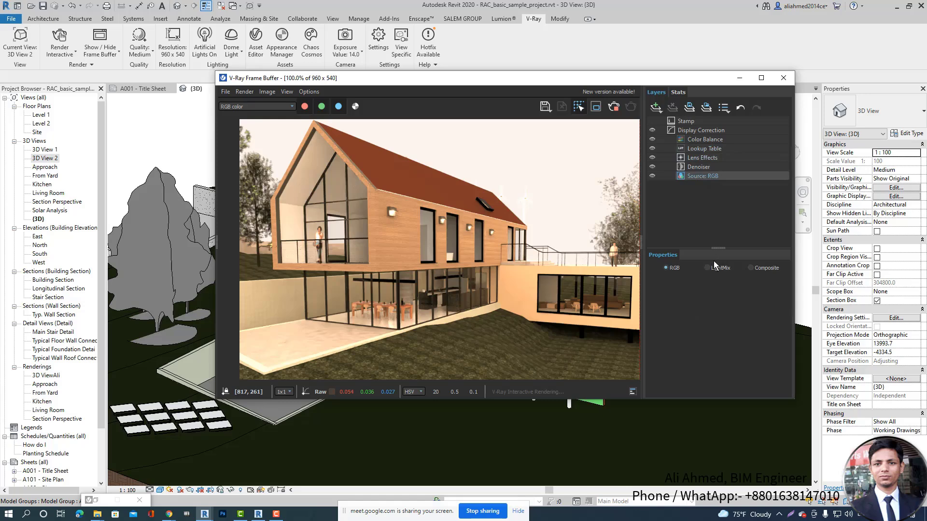
left_click(655, 108)
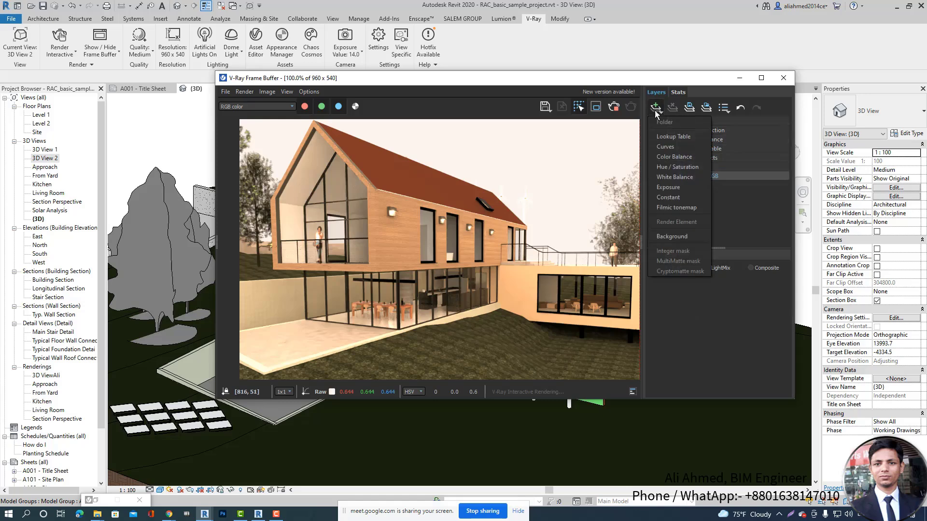
left_click(682, 168)
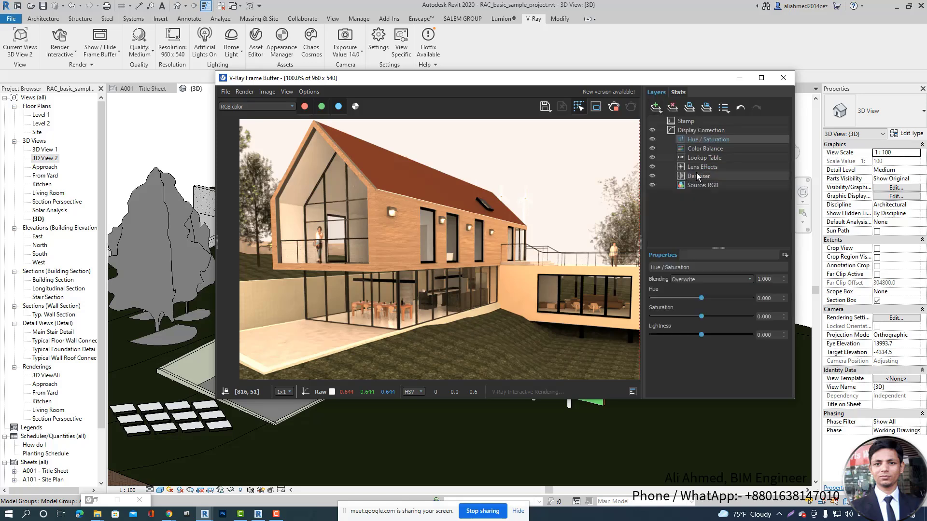
left_click_drag(702, 298, 696, 298)
- Add an Exposure layer, and set the Hue / Saturation layer's hue to about 10.485 and saturation to about 0.126
left_click(655, 108)
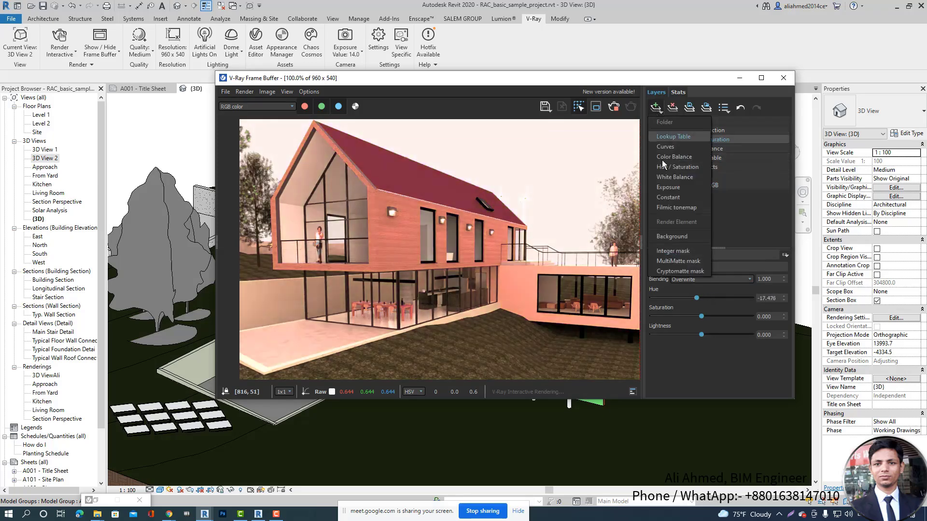
left_click(673, 188)
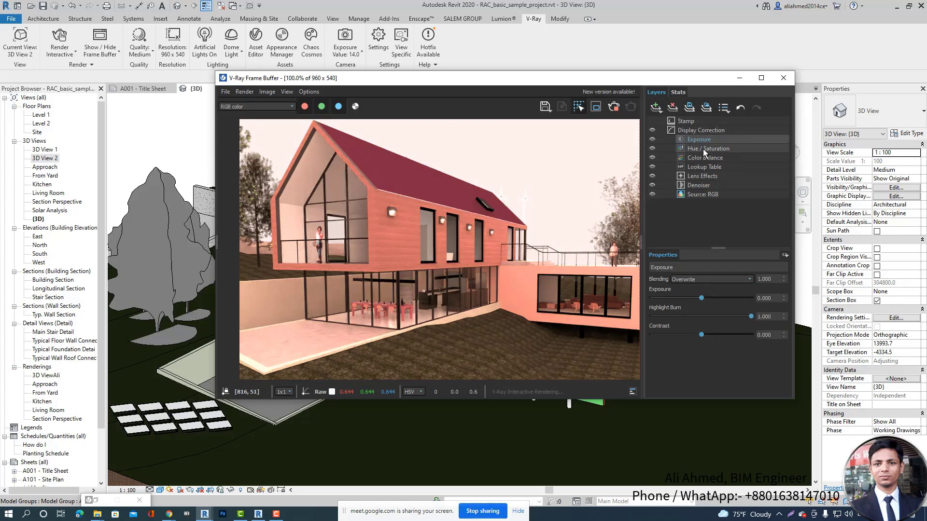
left_click(699, 148)
left_click_drag(696, 299, 705, 299)
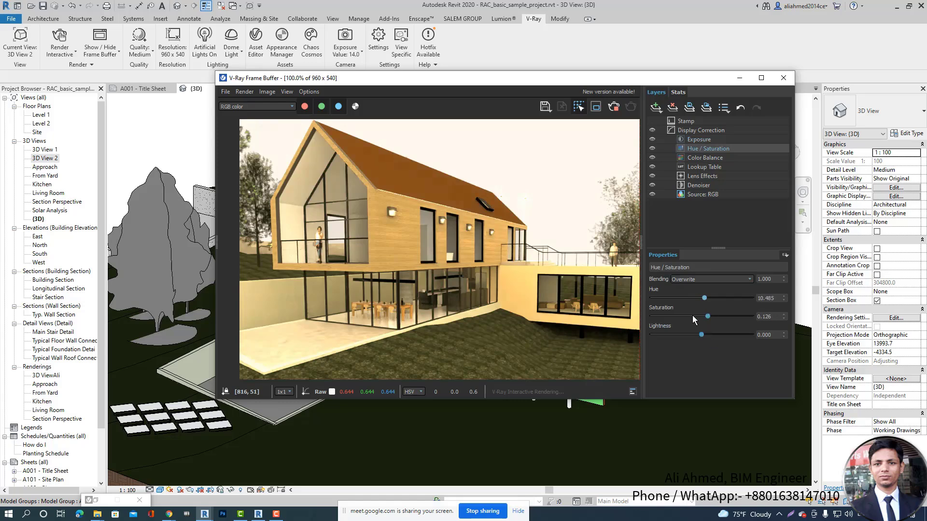
- Review the Color Balance, Lookup Table, Lens Effects, Denoiser and Source layers, and add a Constant layer
left_click(684, 157)
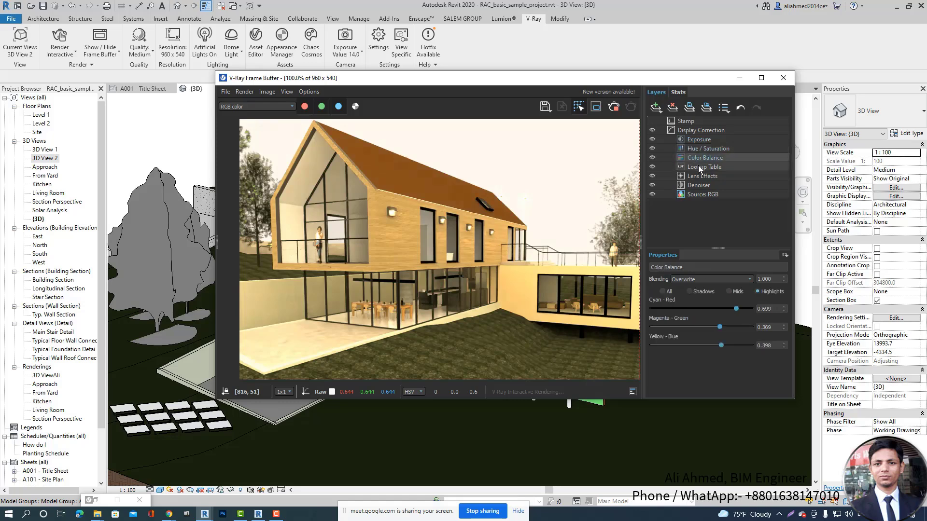
left_click(697, 166)
left_click(703, 177)
left_click(704, 186)
left_click(707, 194)
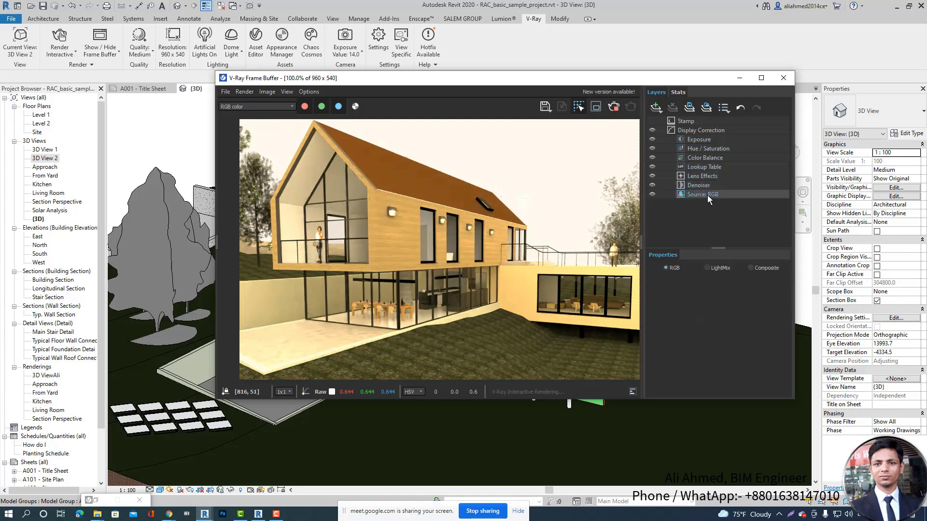
left_click(658, 106)
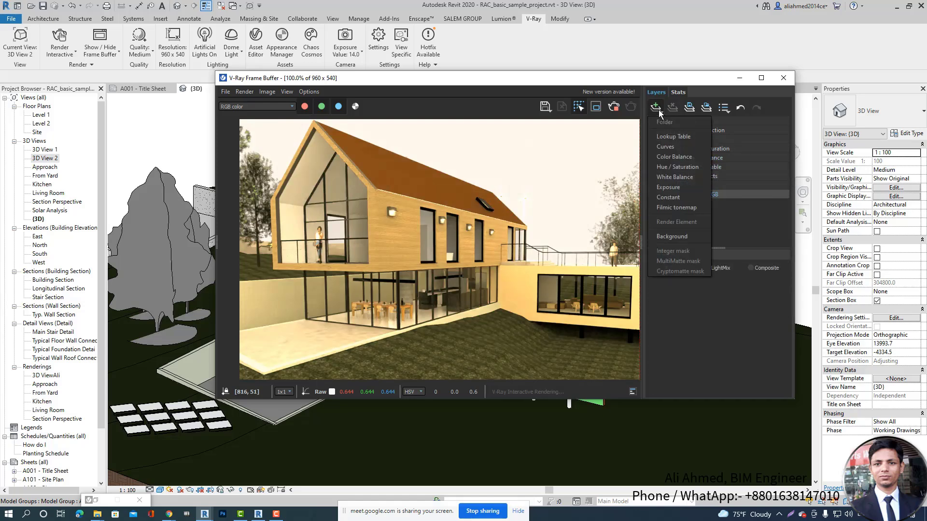
left_click(671, 198)
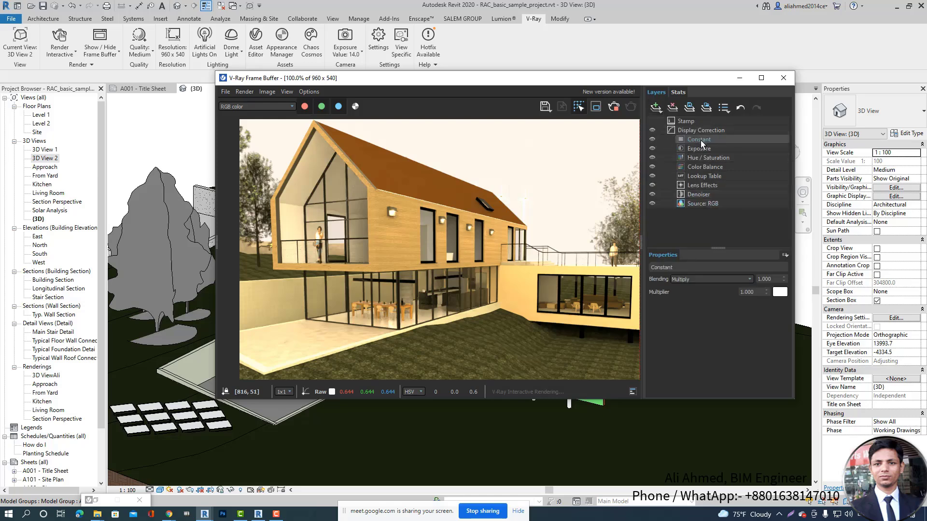
left_click(703, 268)
left_click(780, 293)
mouse_move(589, 340)
left_mouse_down()
mouse_move(583, 326)
mouse_move(570, 369)
mouse_move(624, 303)
mouse_move(535, 333)
mouse_move(525, 386)
mouse_move(598, 402)
mouse_move(511, 398)
mouse_move(510, 405)
mouse_move(517, 290)
mouse_move(614, 306)
mouse_move(627, 296)
mouse_move(517, 308)
left_mouse_up()
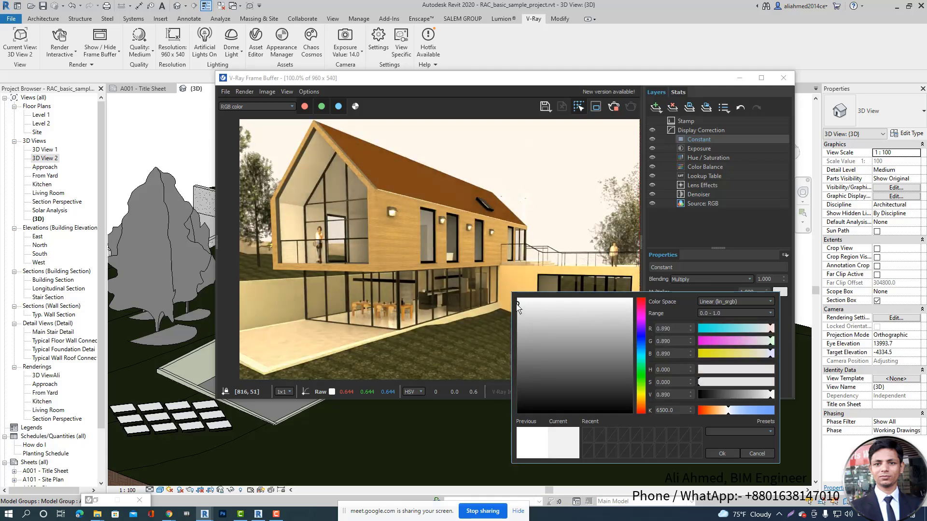
left_click(749, 452)
- Review the Exposure, Constant, Stamp and Display Correction layers, and add a Filmic tonemap layer above the Constant layer
left_click(699, 149)
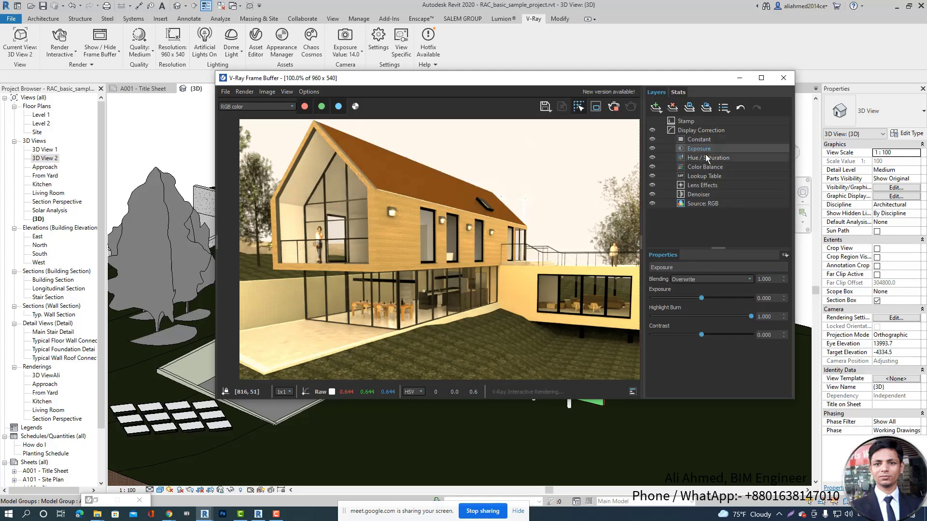
left_click(691, 139)
left_click(689, 121)
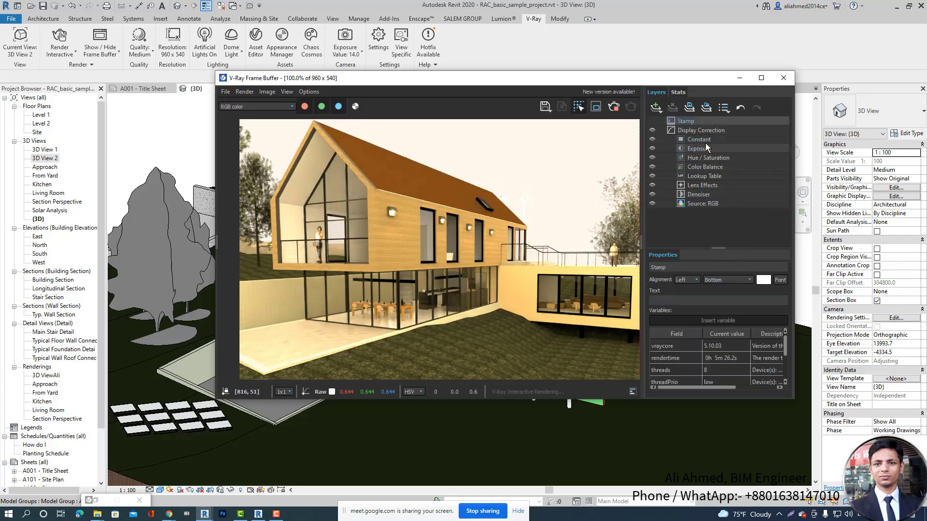
left_click(698, 132)
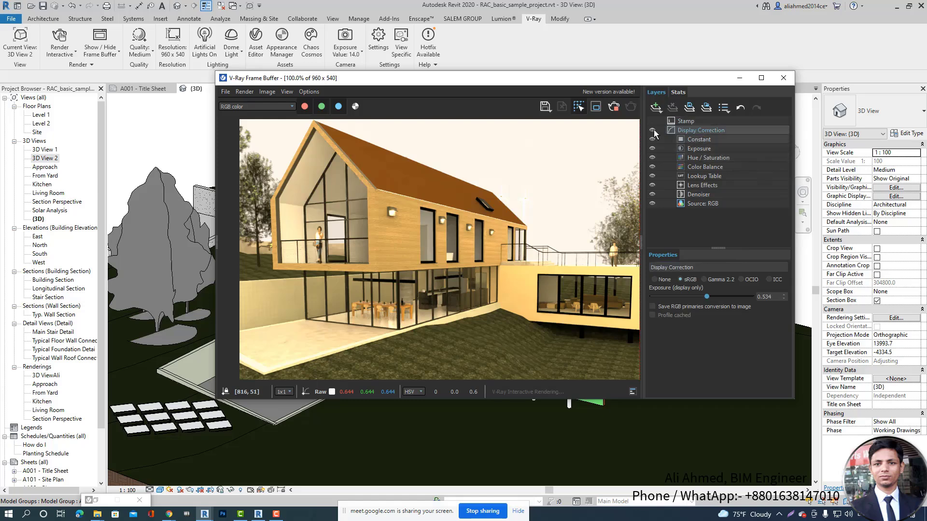
left_click(656, 112)
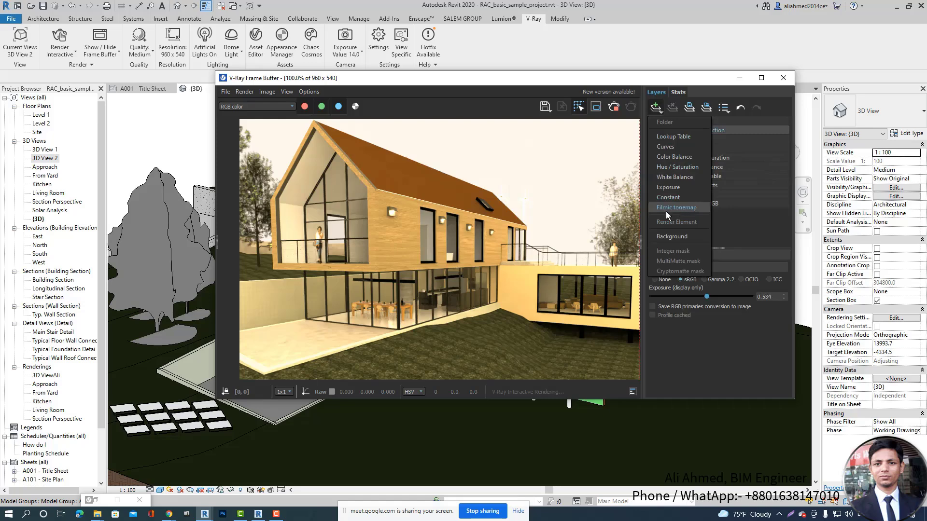
left_click(688, 210)
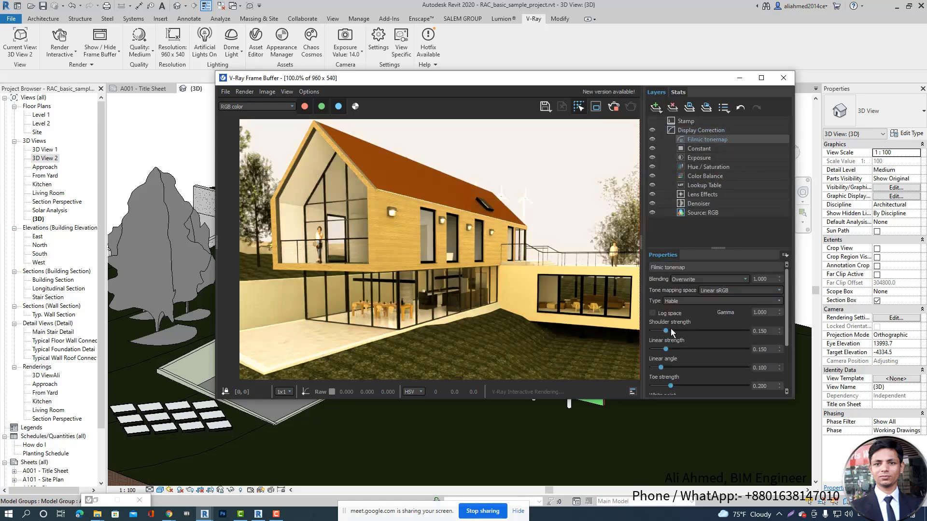
- Try other blending modes on the Filmic tonemap layer and set its blending to Lighten
left_click(743, 280)
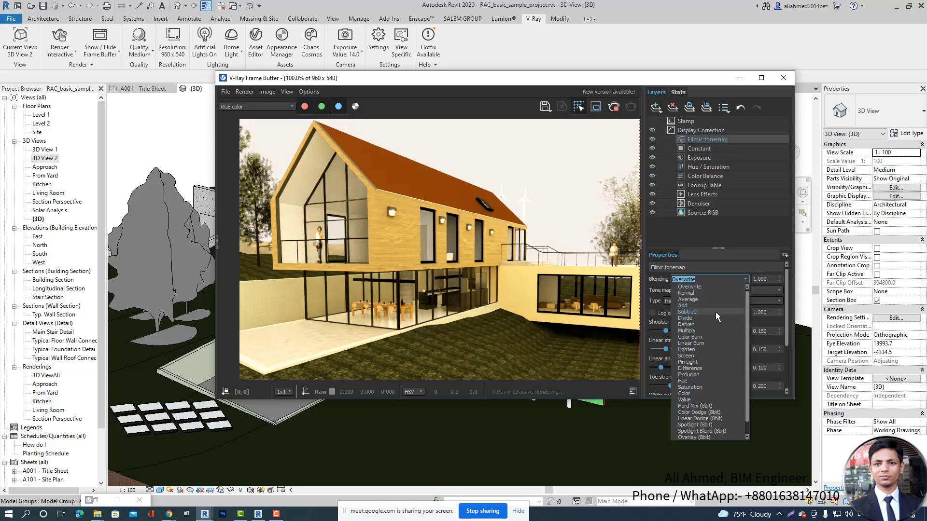
left_click(702, 294)
left_click(742, 279)
left_click(700, 349)
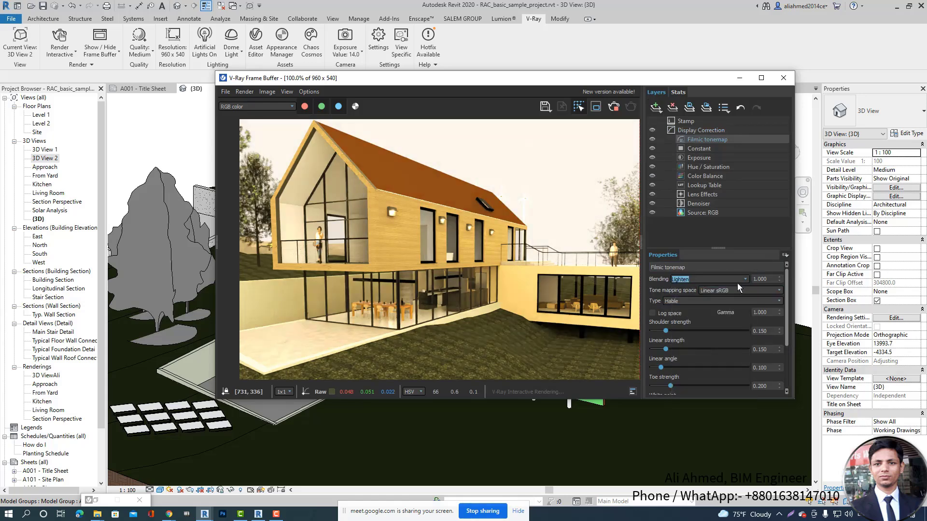
left_click(745, 281)
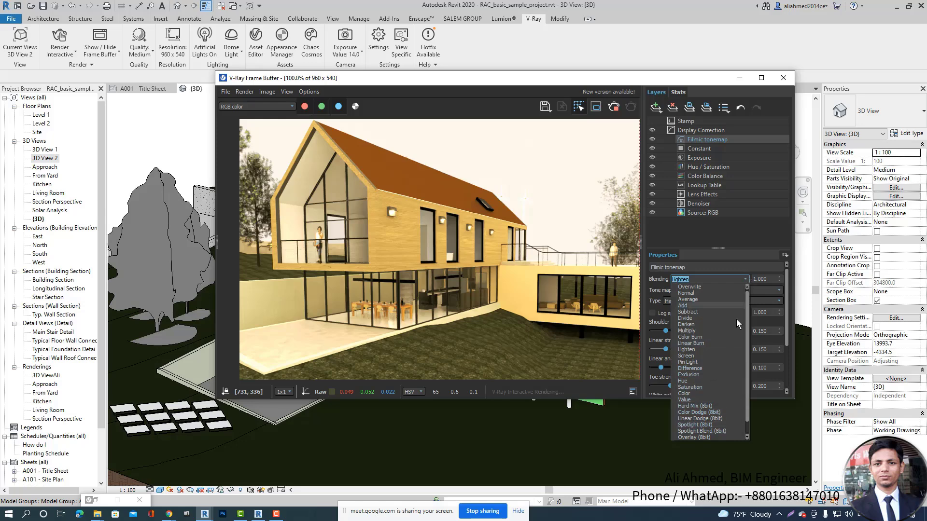
left_click(743, 278)
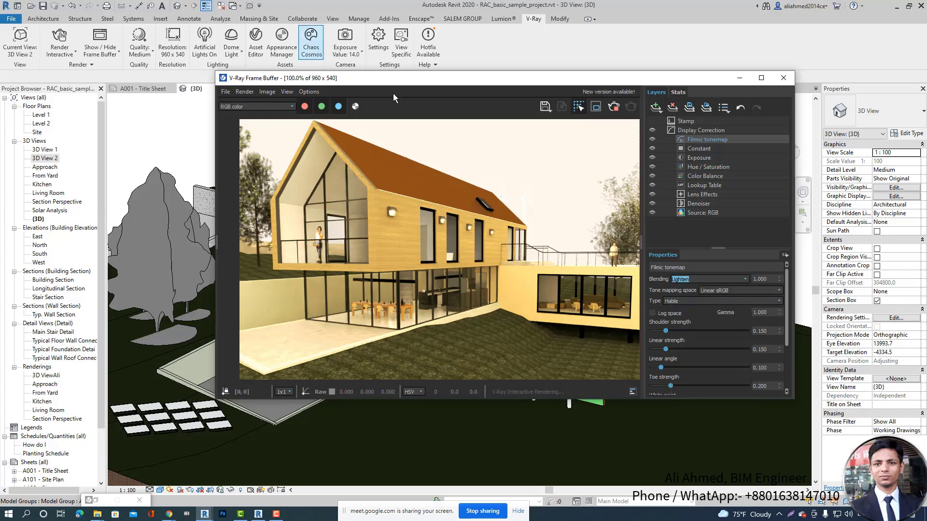
- Move the V-Ray Frame Buffer window aside so that part of the Revit 3D view is uncovered
left_click(205, 514)
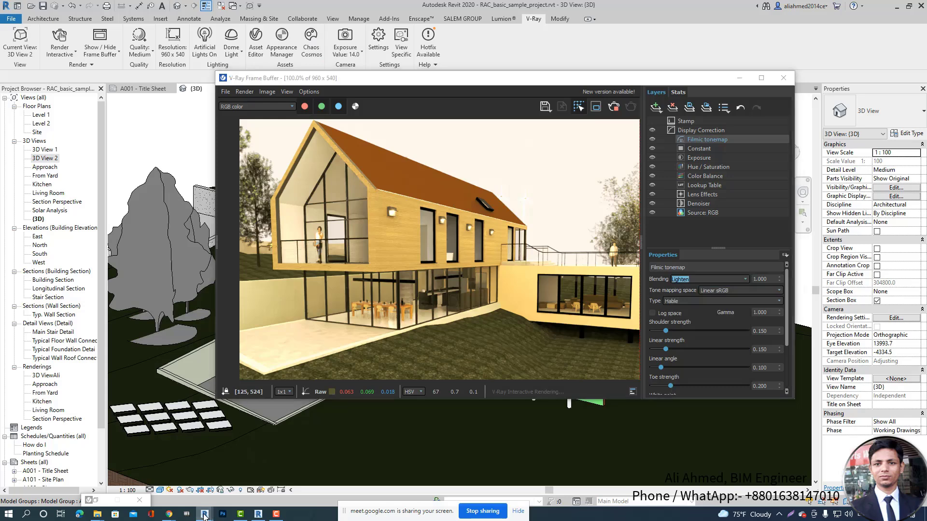
left_click(233, 469)
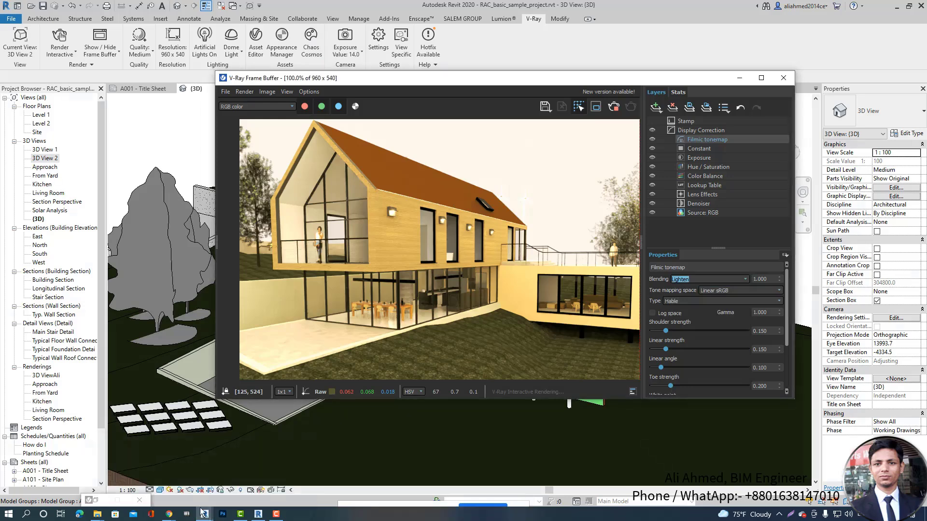
left_click_drag(488, 85, 600, 113)
left_click(205, 514)
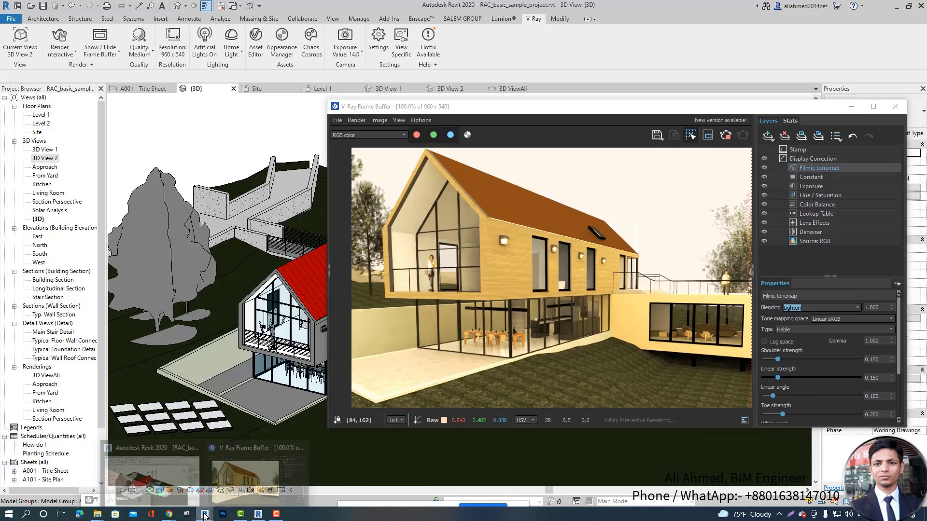
left_click(188, 475)
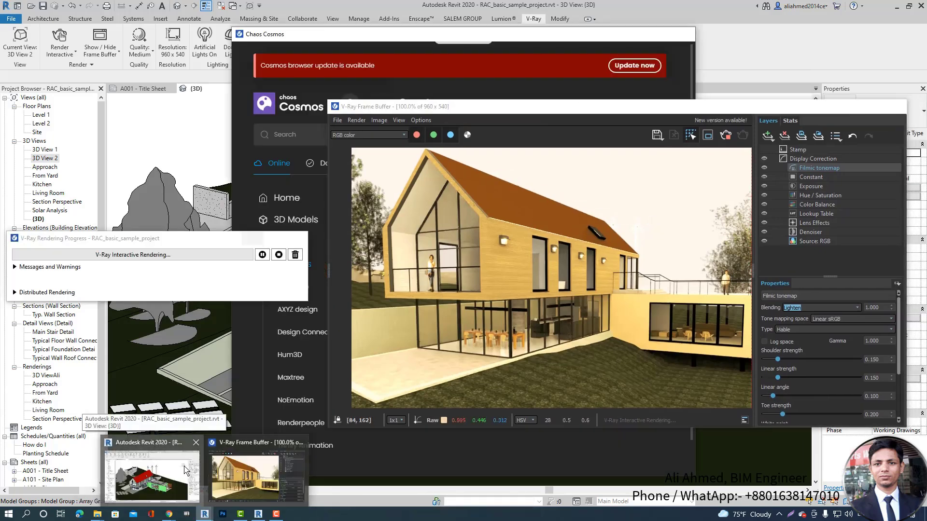
left_click(185, 471)
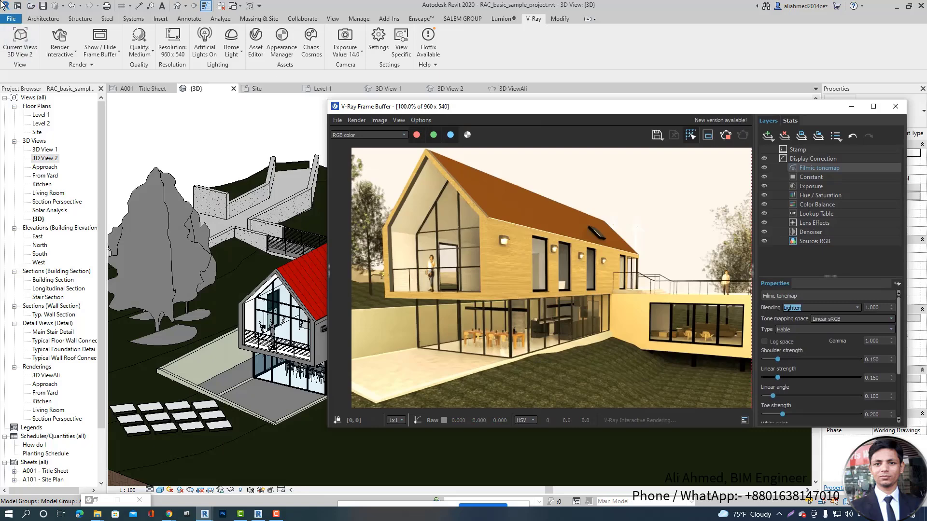
left_click_drag(569, 110, 553, 105)
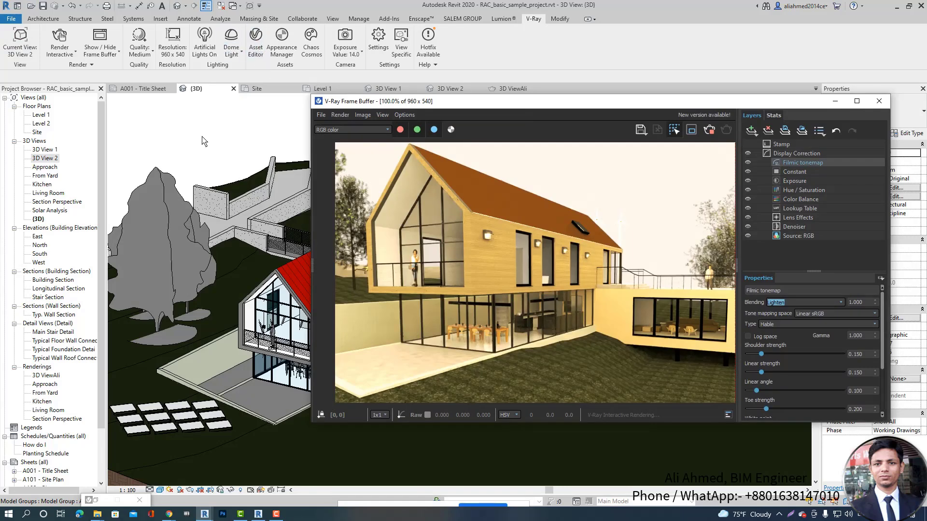
mouse_move(459, 107)
left_mouse_down()
mouse_move(467, 104)
mouse_move(459, 104)
left_mouse_up()
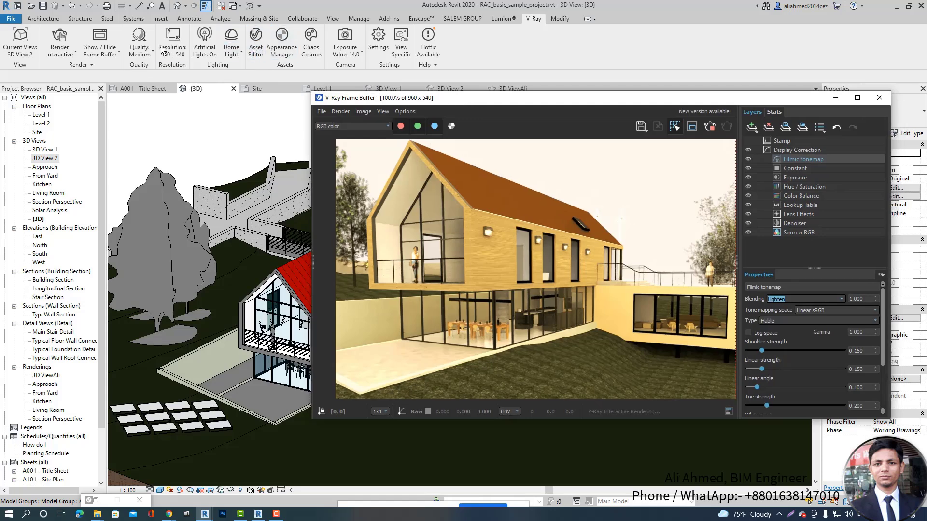
- Check the asset, quality and resolution options, and toggle the artificial lights to refresh the interactive render
left_click(258, 51)
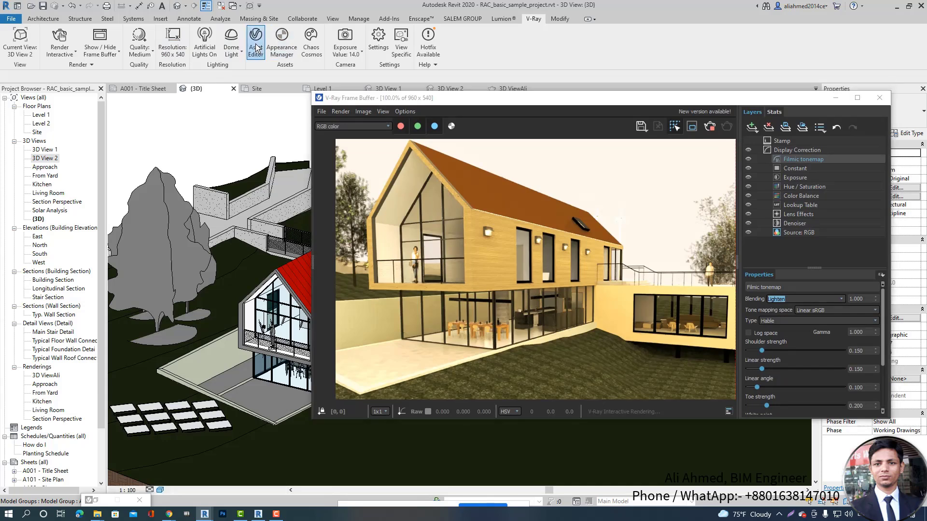
left_click(555, 112)
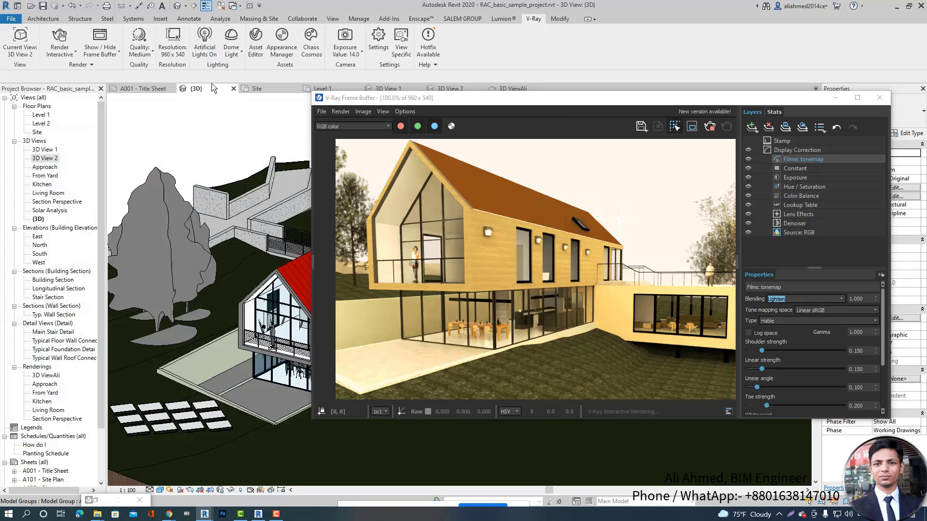
left_click(151, 53)
left_click(151, 53)
left_click(181, 53)
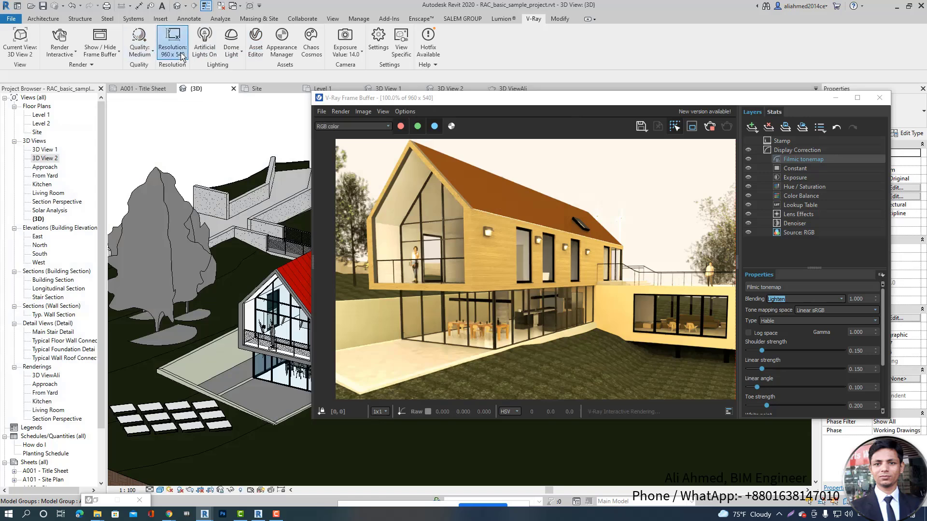
left_click(192, 91)
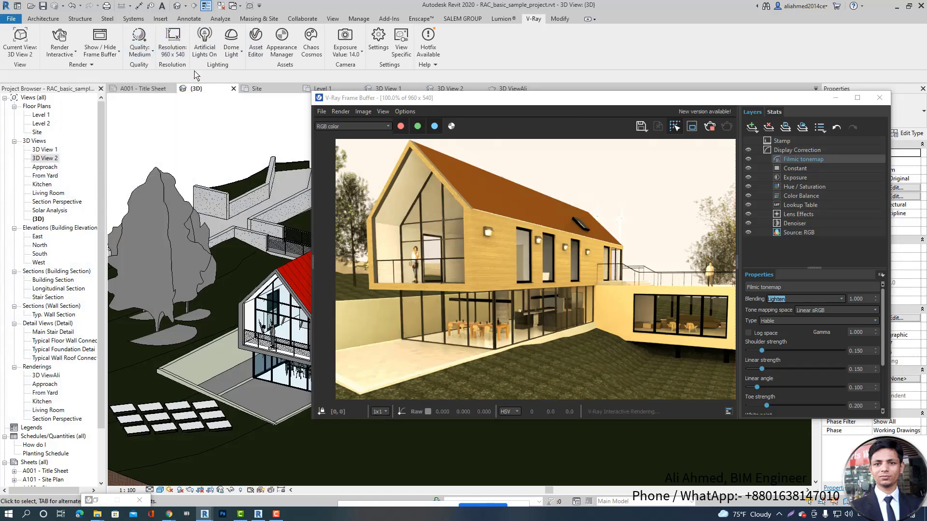
left_click(206, 48)
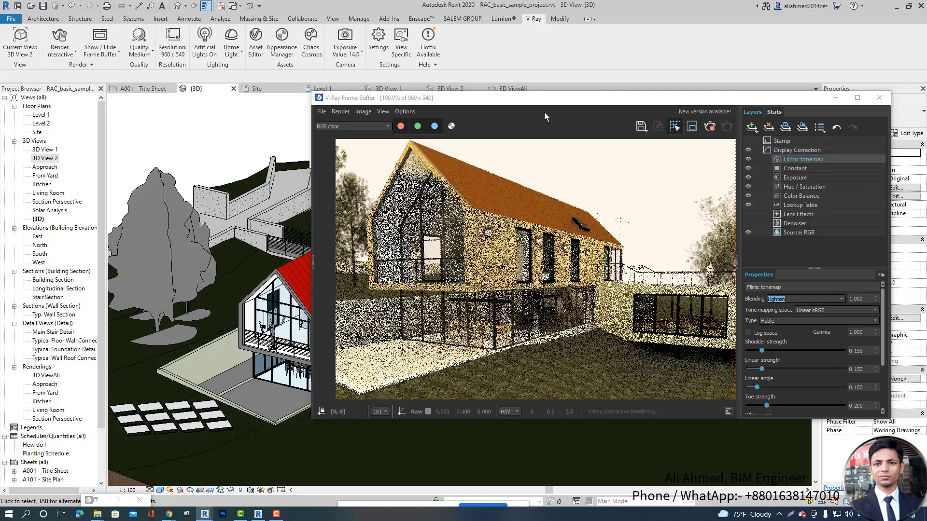
left_click_drag(569, 102, 560, 102)
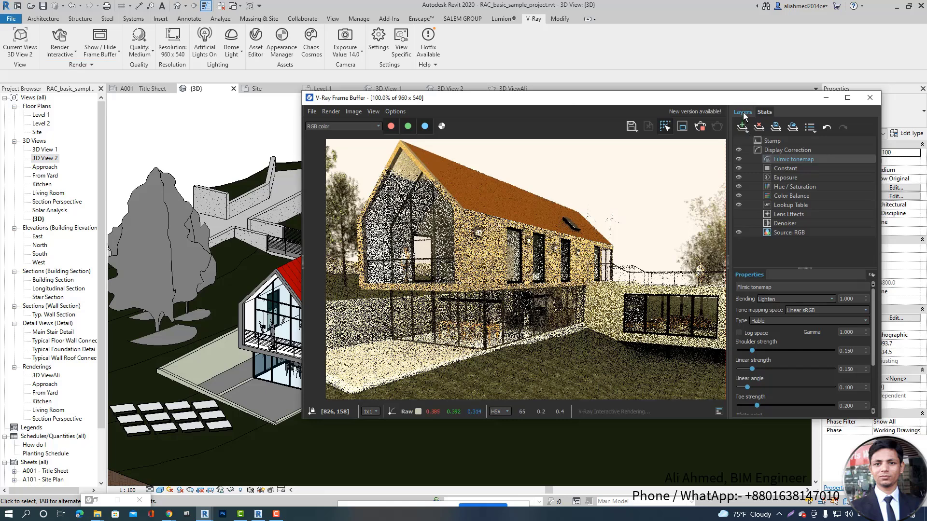
- Add another Filmic tonemap layer with log space, shoulder strength 0.325, linear strength 0.340, linear angle 0.203 and toe strength about 0.274
left_click(745, 131)
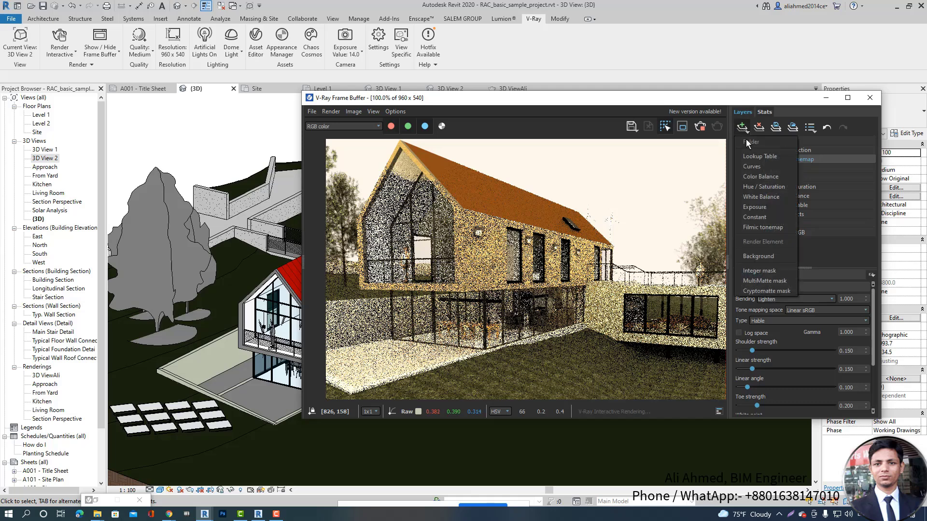
left_click(768, 227)
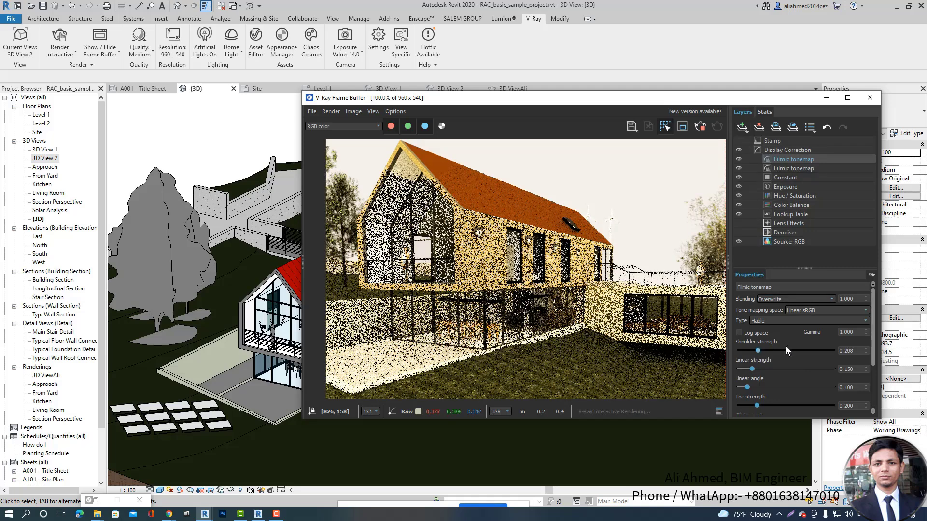
left_click(771, 348)
left_click(739, 333)
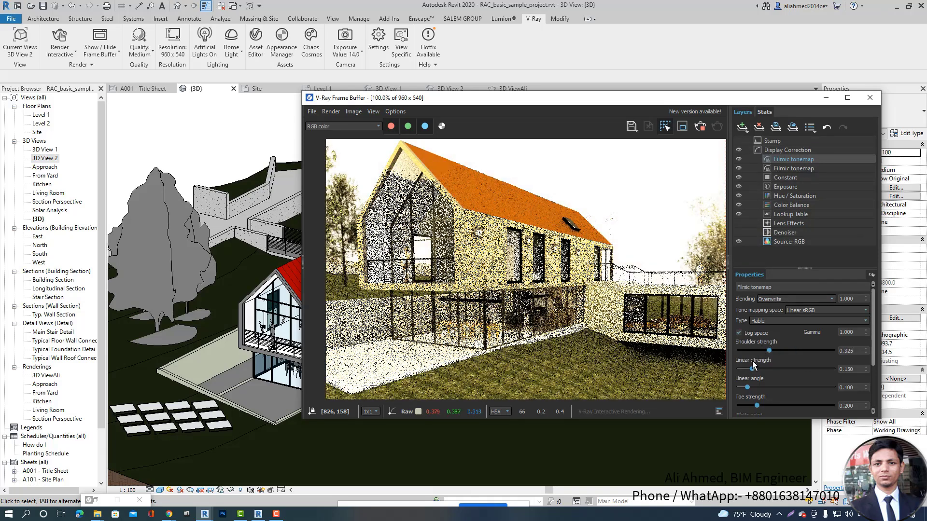
left_click(770, 369)
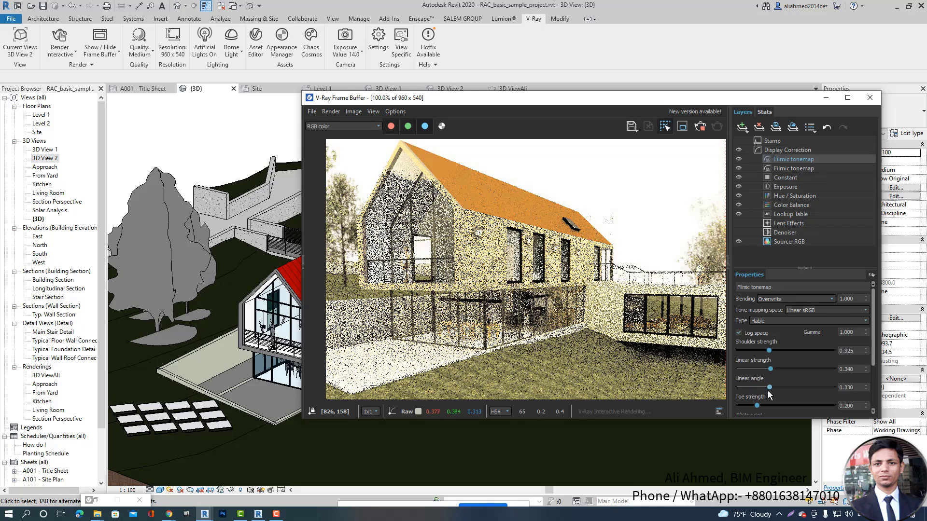
left_click(757, 387)
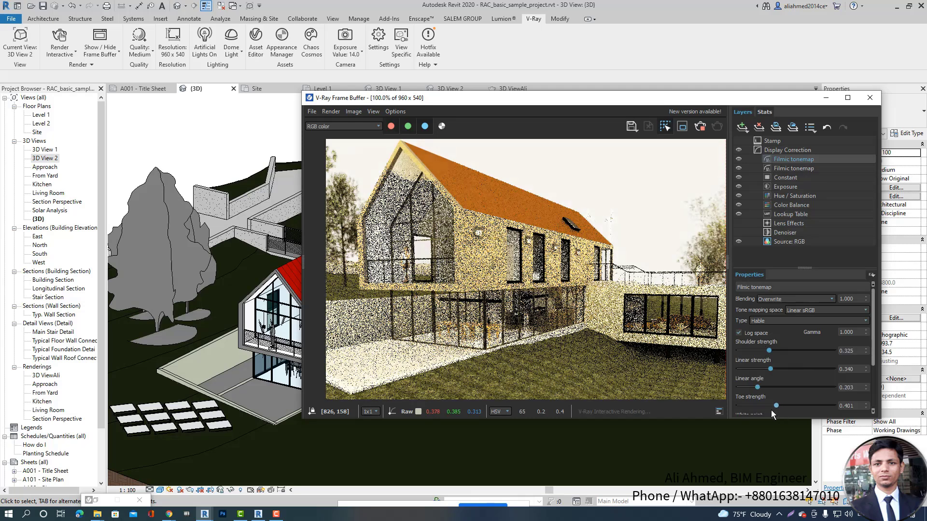
left_click(823, 406)
left_click(764, 406)
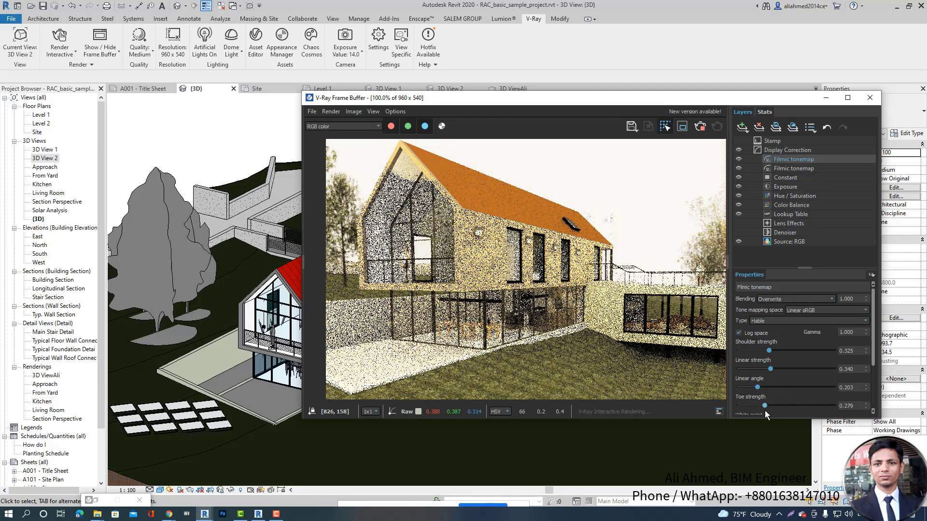
- Add a Background layer with horizontal offset 0.126 and vertical offset -0.612, and check the other available layer types
left_click(742, 127)
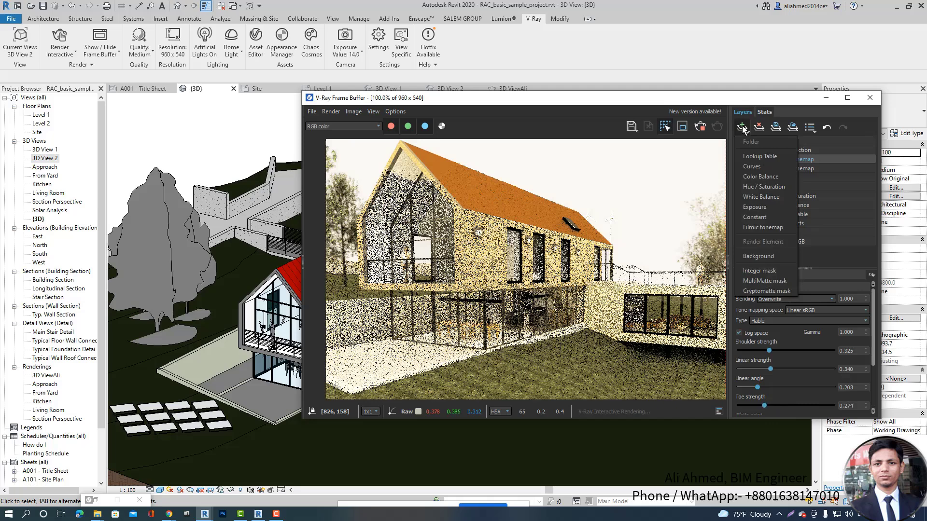
left_click(763, 256)
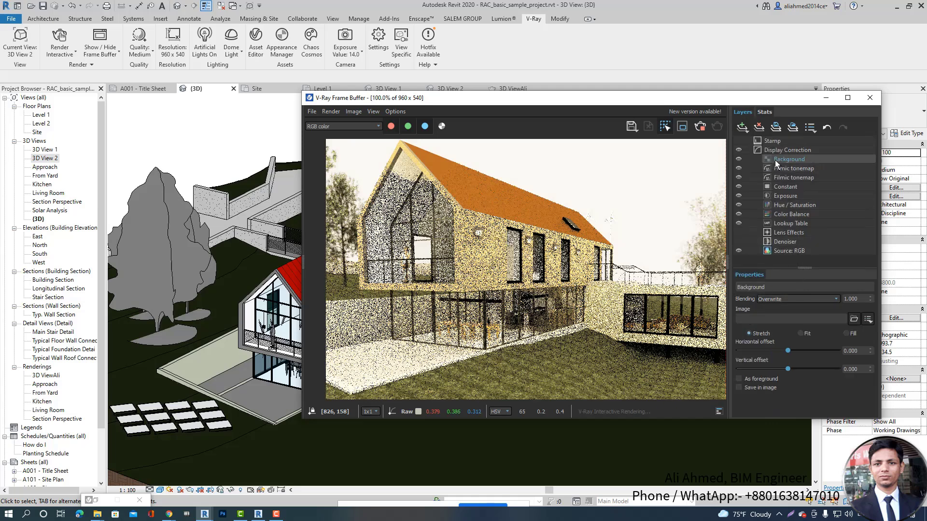
left_click(795, 351)
left_click_drag(819, 371, 757, 372)
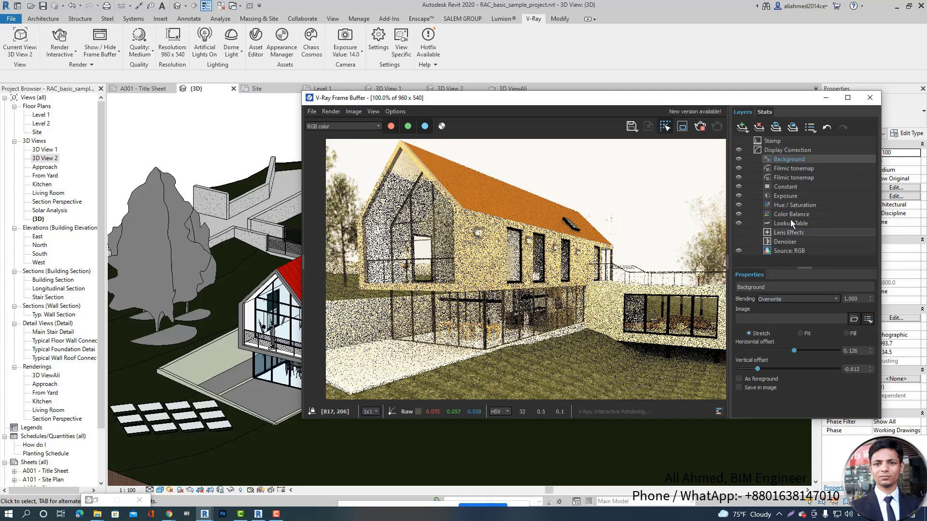
left_click(743, 128)
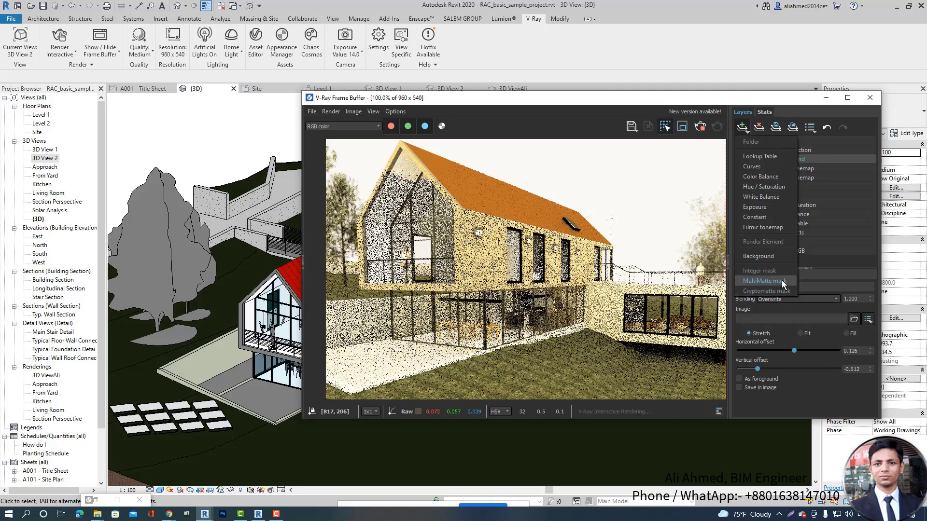
left_click(761, 136)
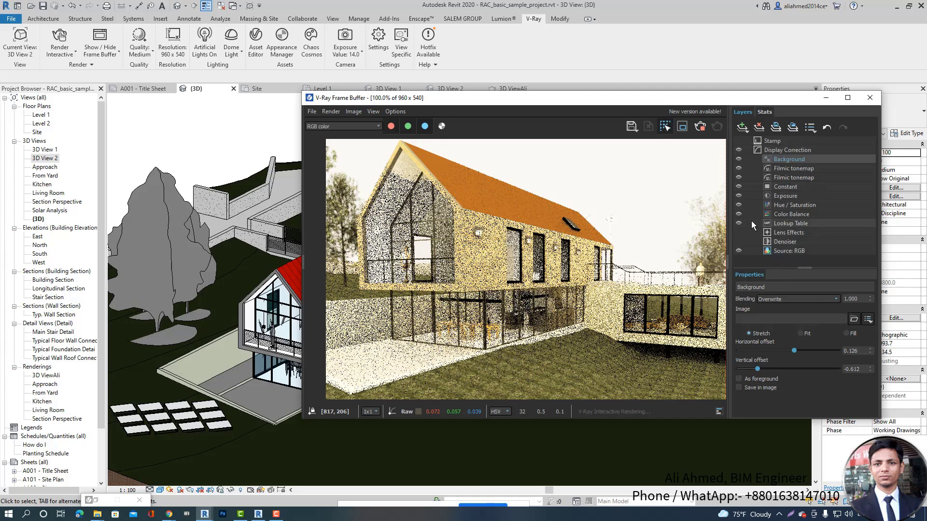
- Enable the Lens Effects layer and show its properties
left_click(738, 223)
left_click(738, 233)
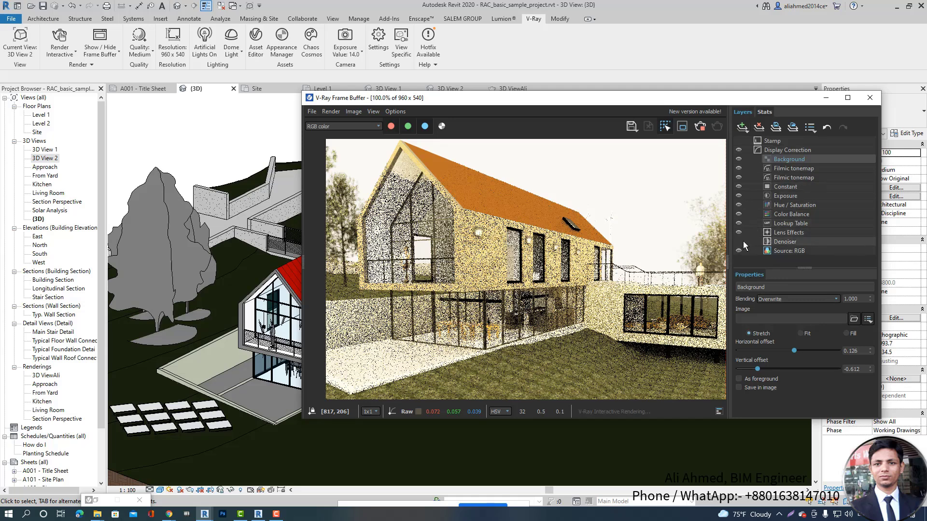
left_click(789, 233)
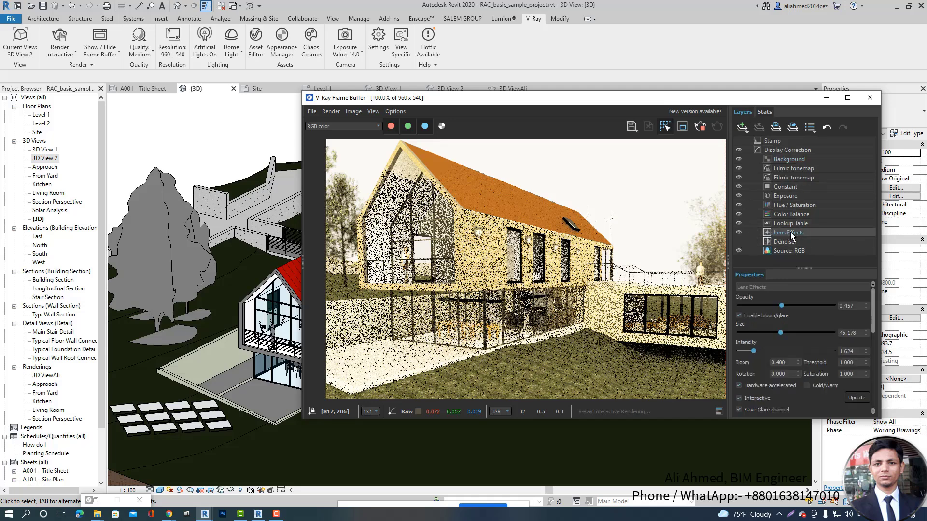
left_click(745, 233)
left_click(740, 233)
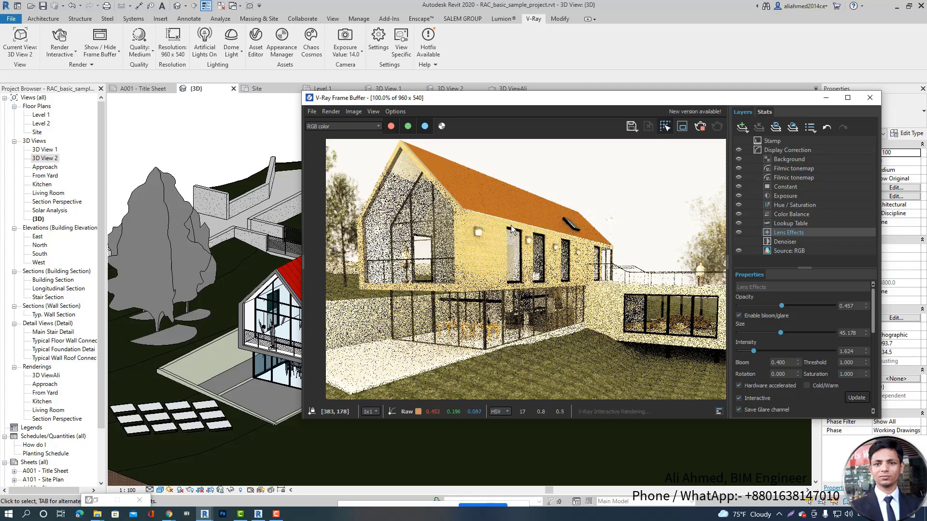
- Move the V-Ray Frame Buffer window aside to uncover the Revit 3D view, and bring the Revit window forward
left_click_drag(463, 103, 490, 101)
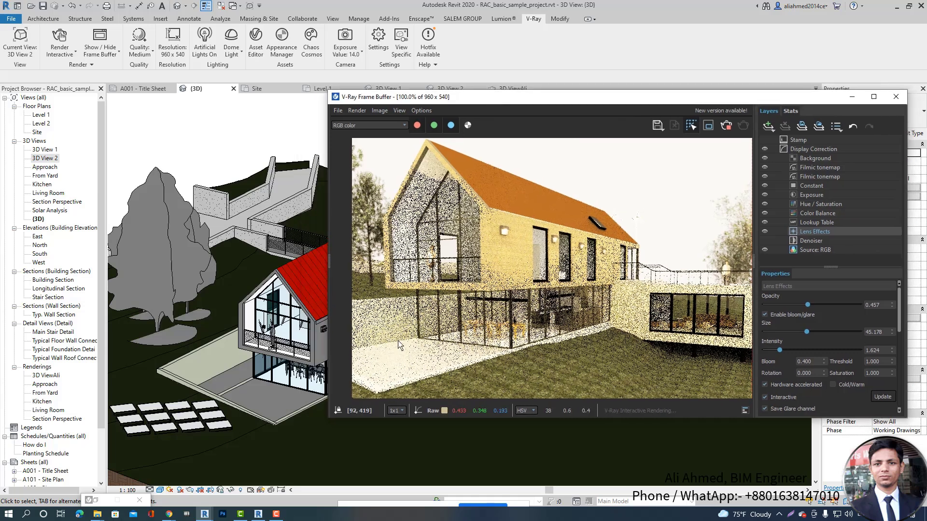
left_click_drag(477, 99, 537, 104)
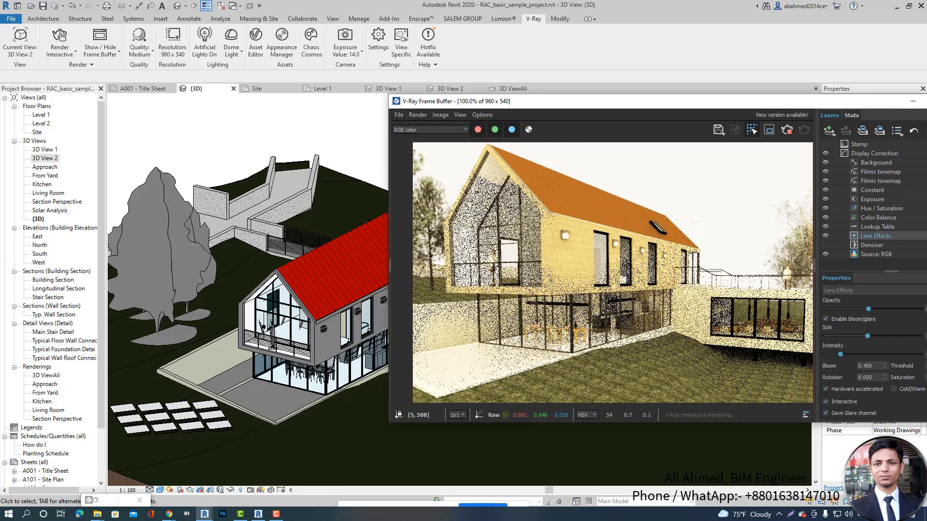
mouse_move(206, 515)
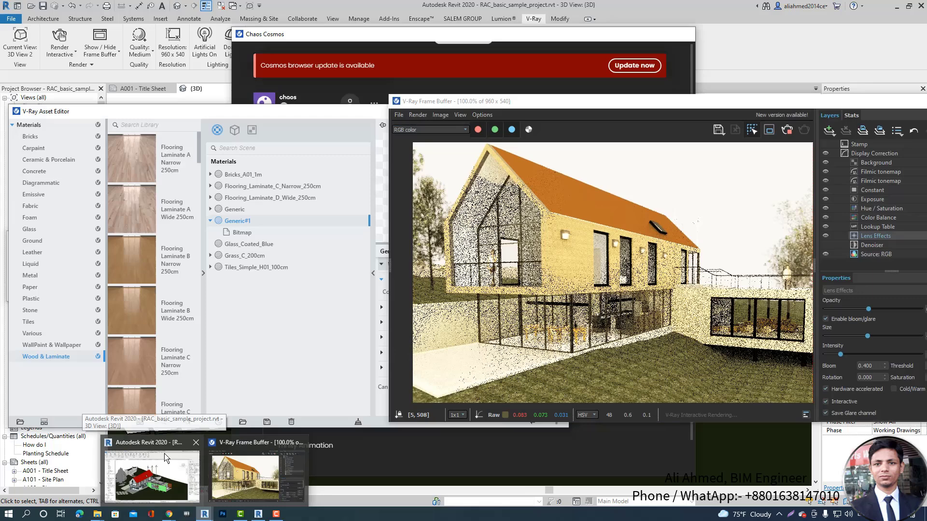
left_click(167, 458)
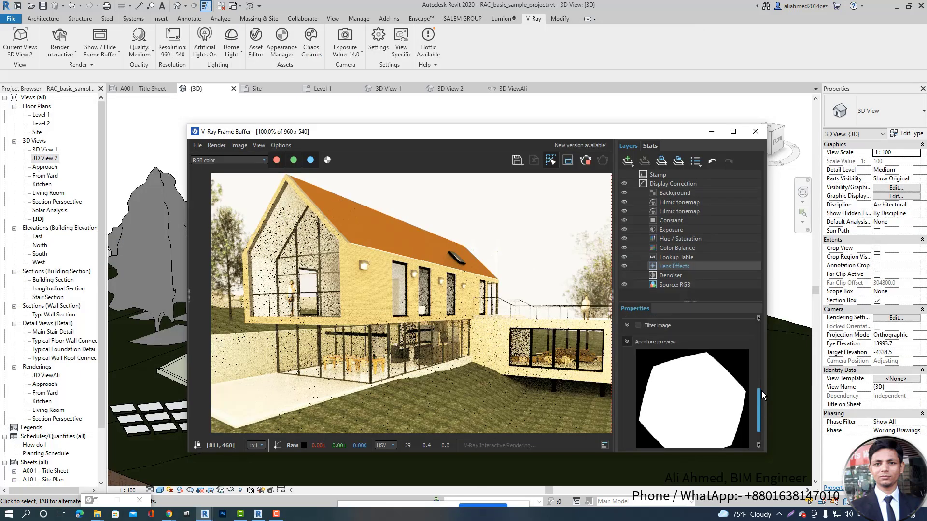
- Enable lens scratches and lens dust for the Lens Effects layer and check the aperture preview
scroll(761, 391, "up", 3)
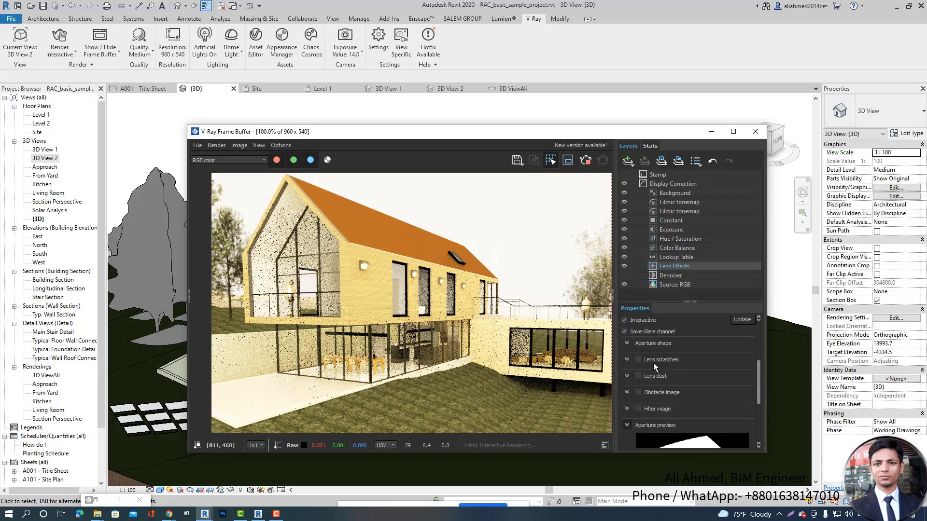
left_click(639, 360)
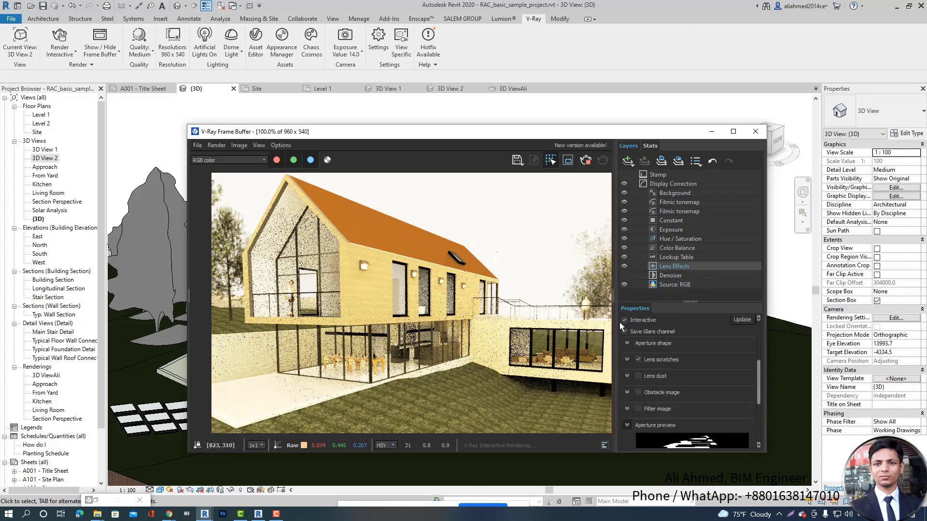
left_click(637, 376)
left_click_drag(756, 371, 757, 408)
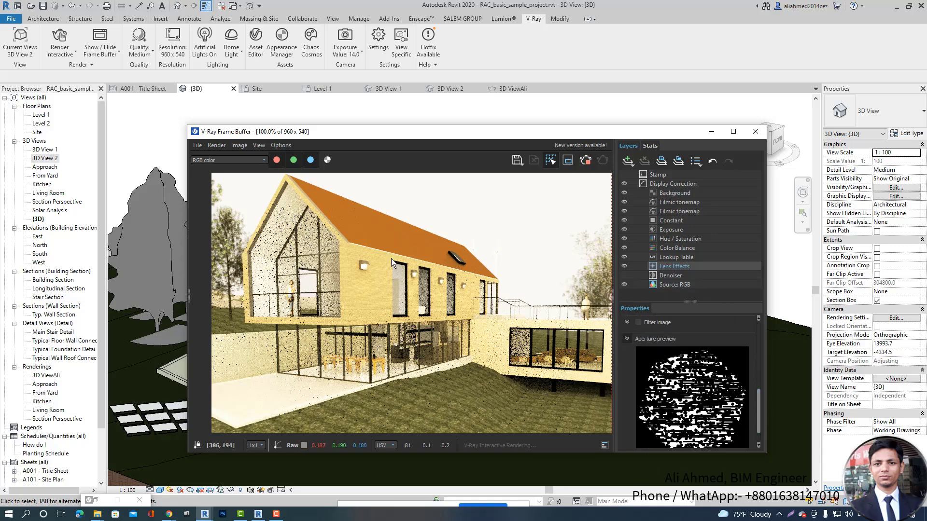
- Move the frame buffer clear of the 3D view, open the V-Ray dome light settings and enable the HDR image
left_click_drag(527, 129, 628, 83)
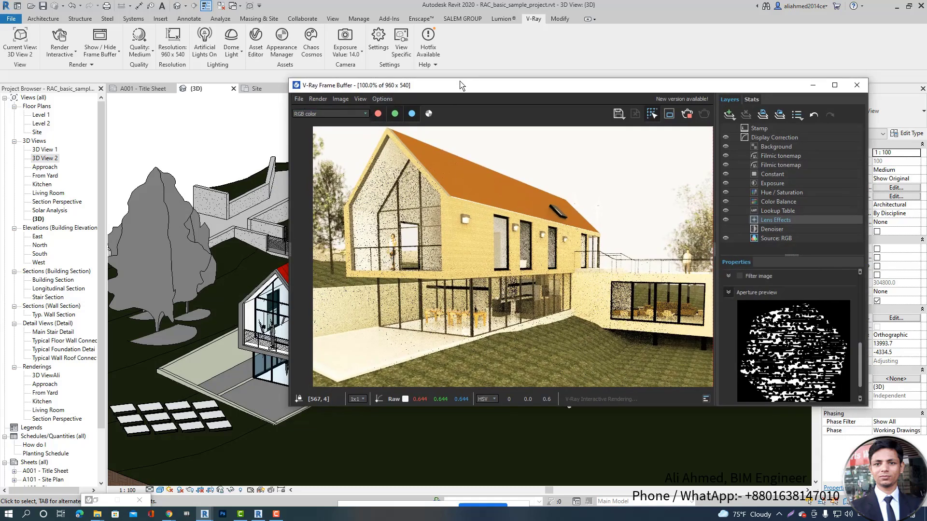
left_click_drag(461, 86, 522, 92)
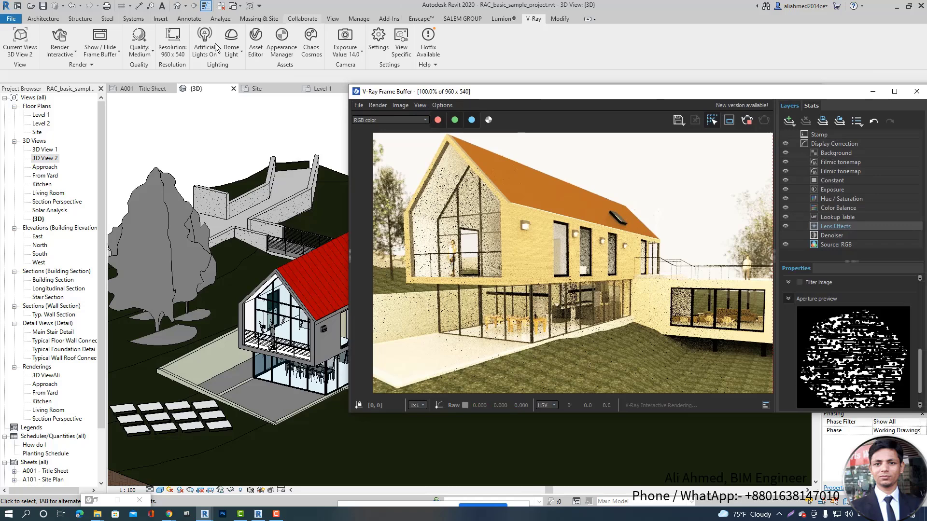
left_click(241, 54)
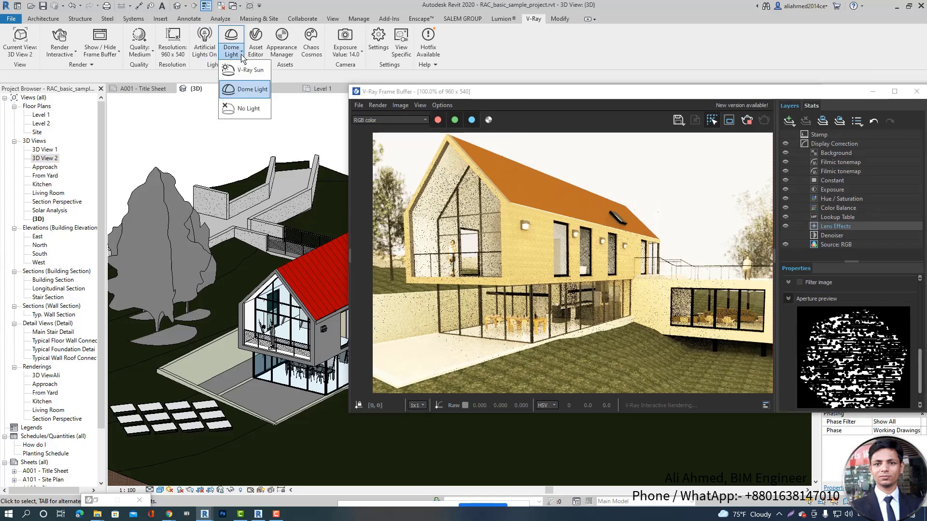
left_click(244, 92)
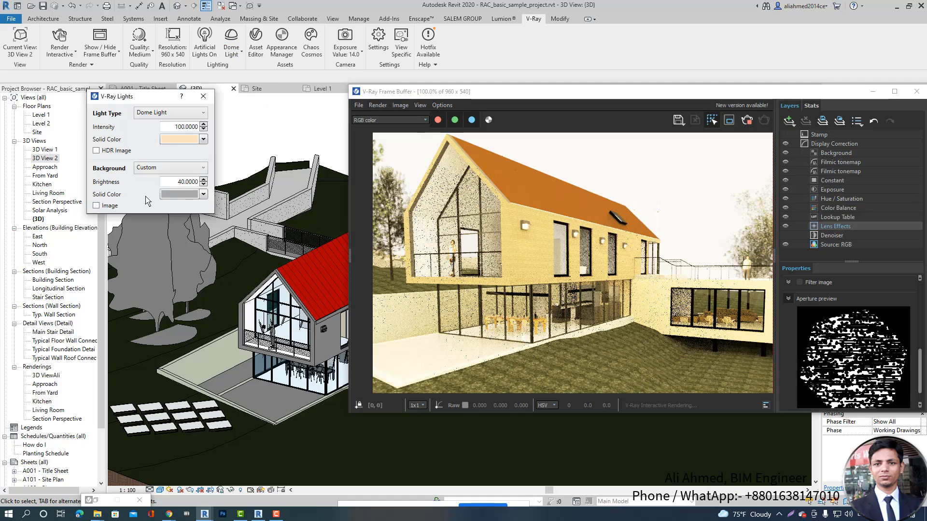
left_click(96, 150)
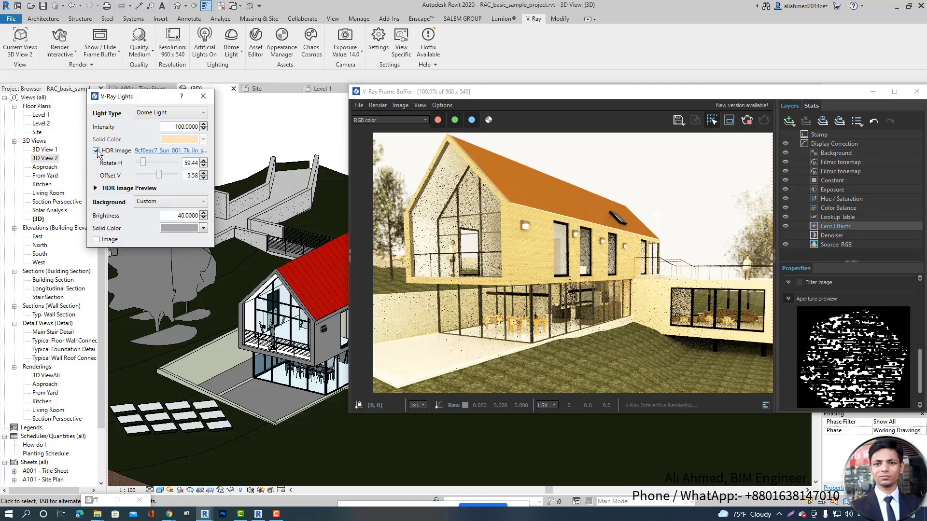
left_click(96, 188)
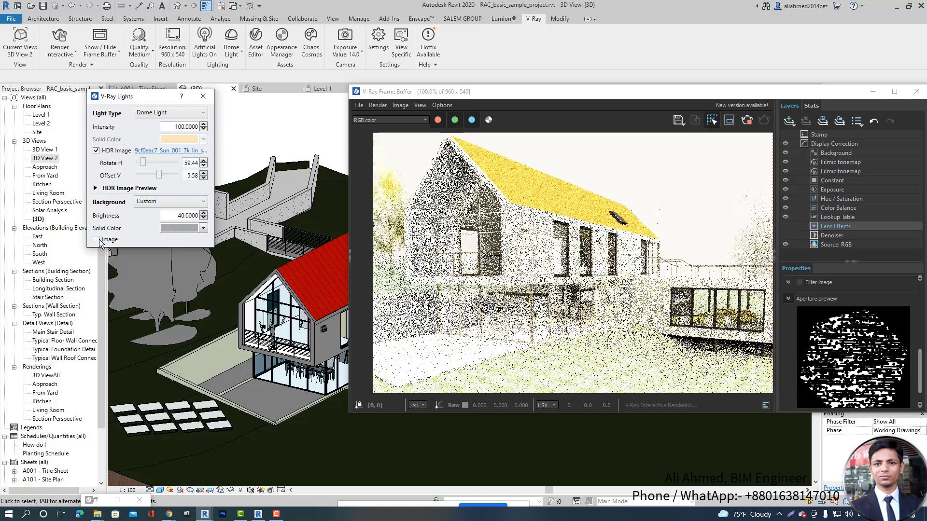
- Enable a custom background image, load satara_night_4k and show its preview
left_click(97, 240)
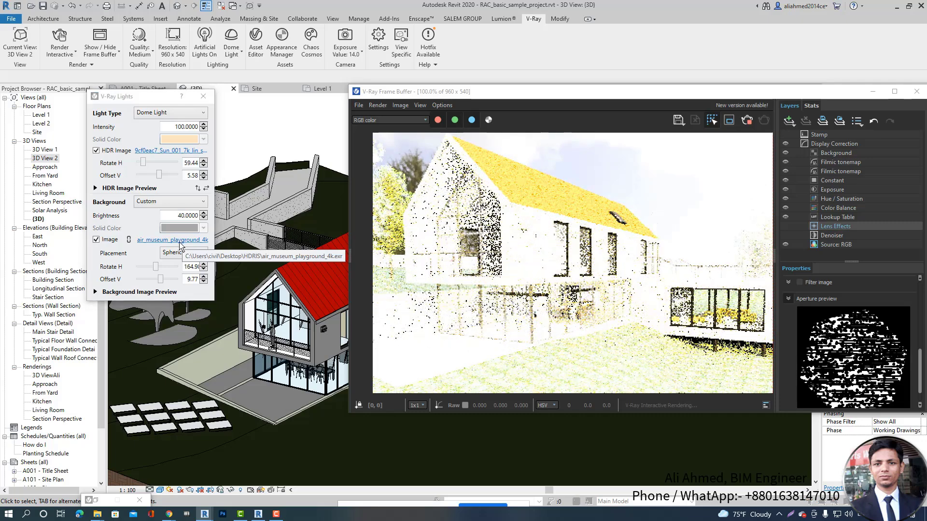
left_click(184, 241)
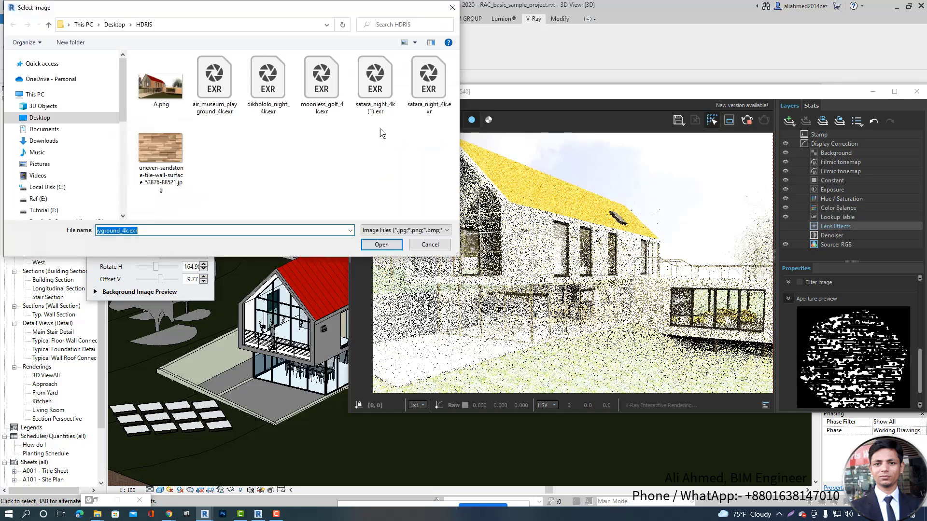
double_click(331, 74)
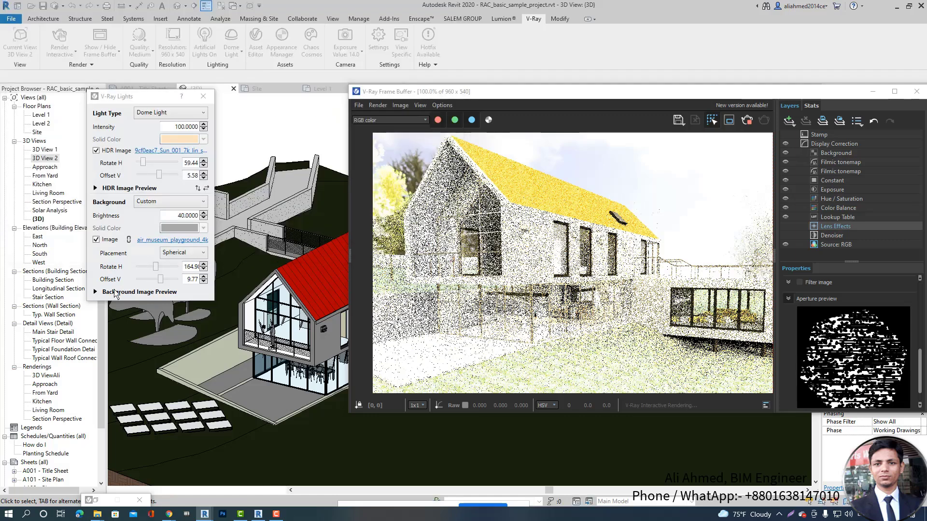
left_click(95, 292)
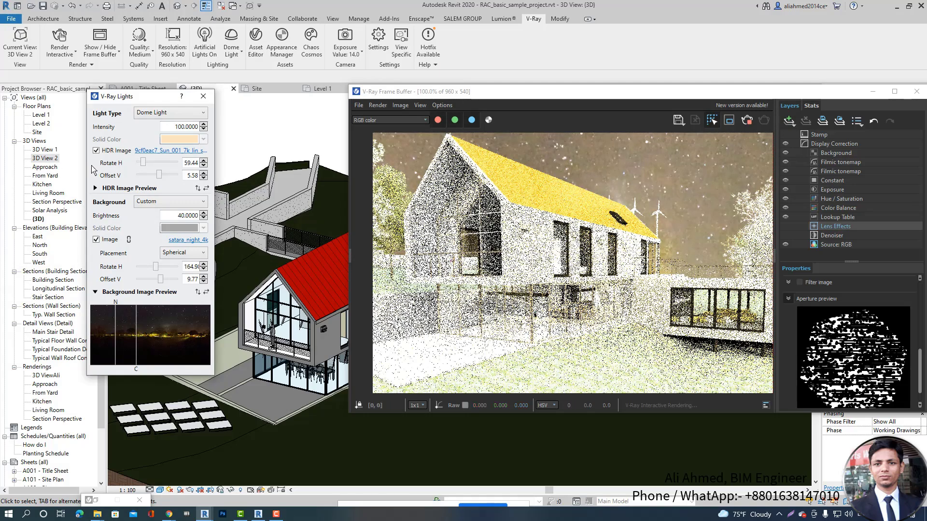
- Set the HDR image to 1.00 horizontal rotation and 25.11 vertical offset, and the background image's horizontal rotation to 163.98
left_click_drag(143, 163, 165, 183)
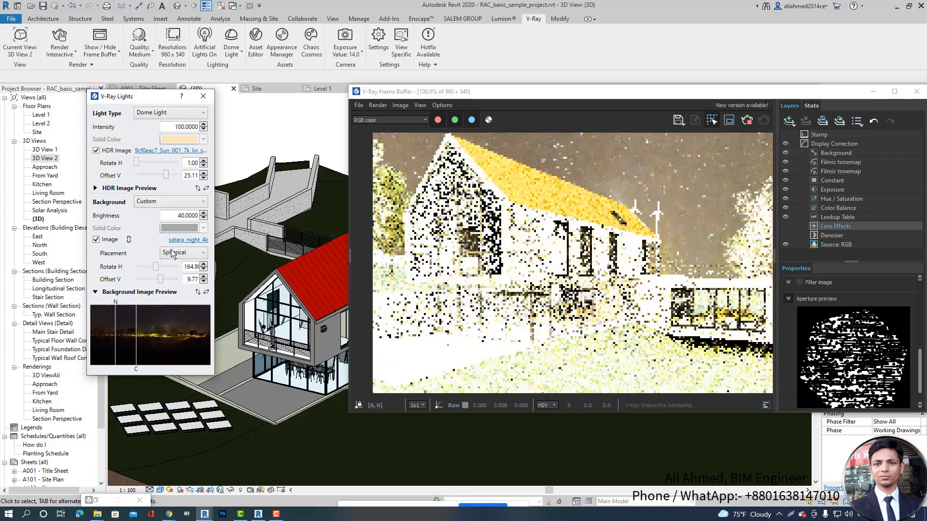
left_click(141, 267)
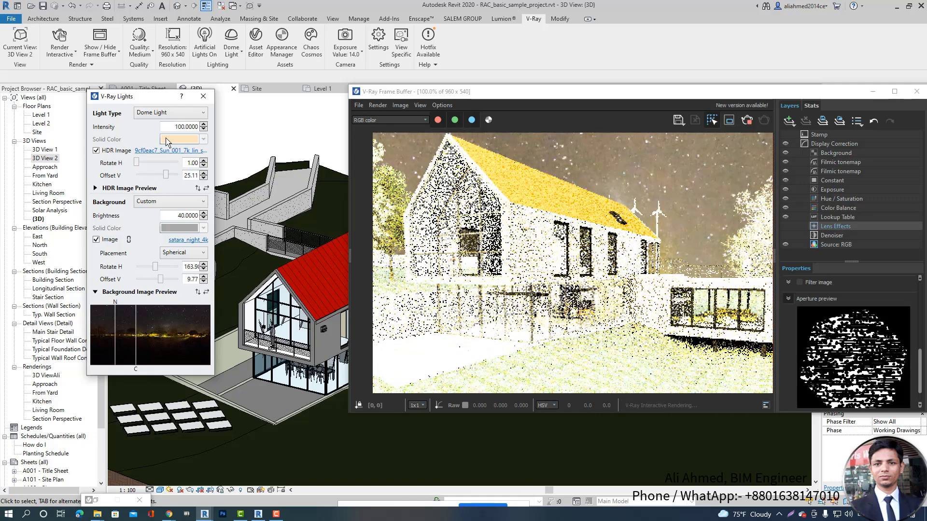
- Set the dome light's intensity to 1
double_click(179, 127)
left_click(176, 129)
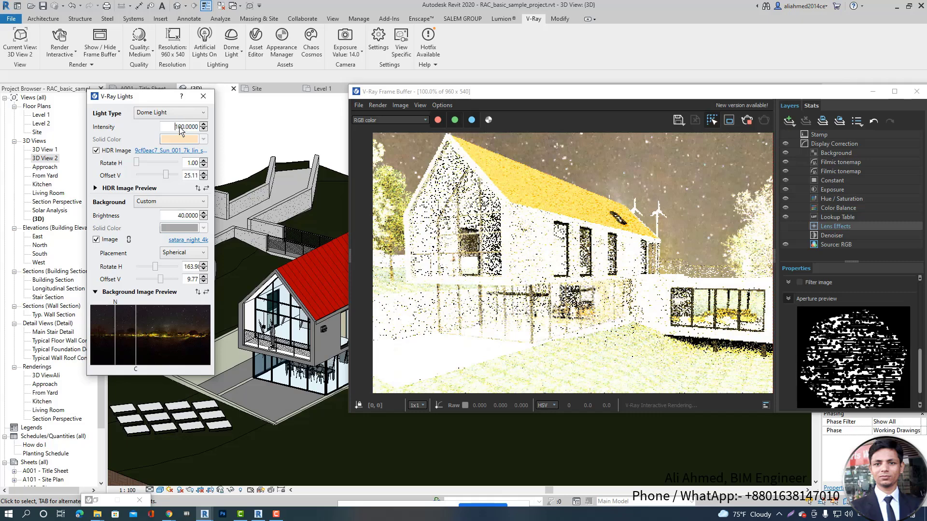
left_click(182, 127)
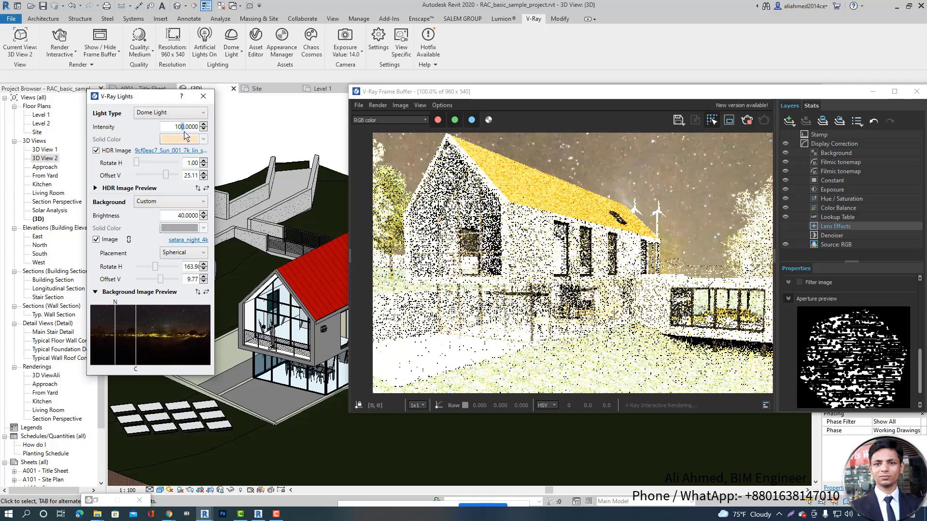
key("BackSpace")
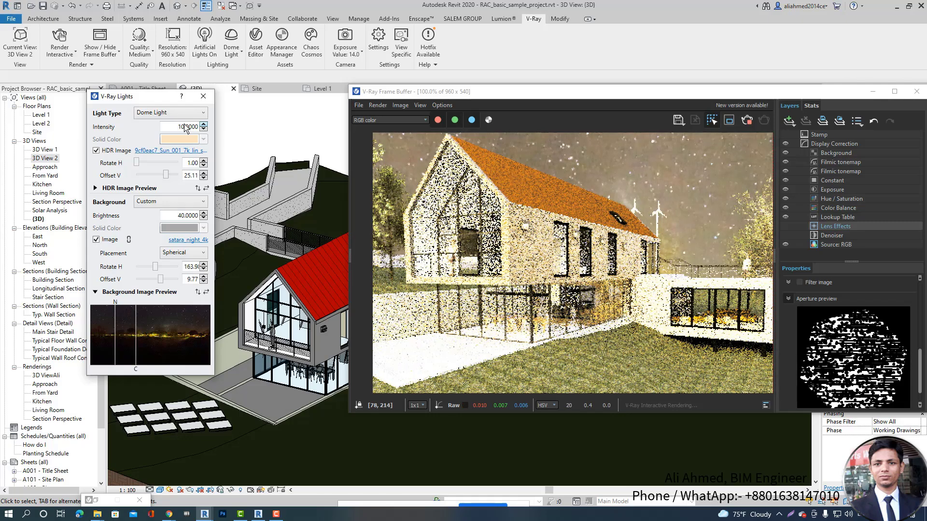
left_click_drag(182, 127, 178, 127)
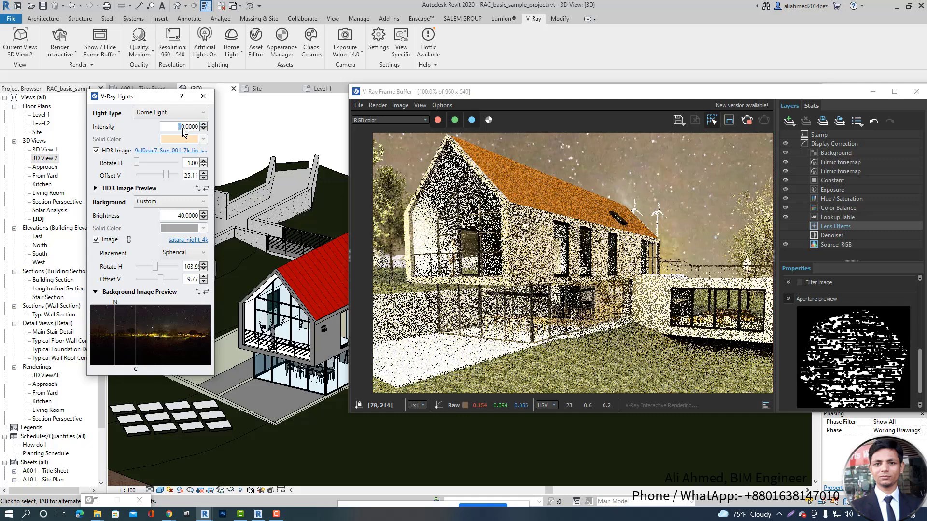
double_click(181, 127)
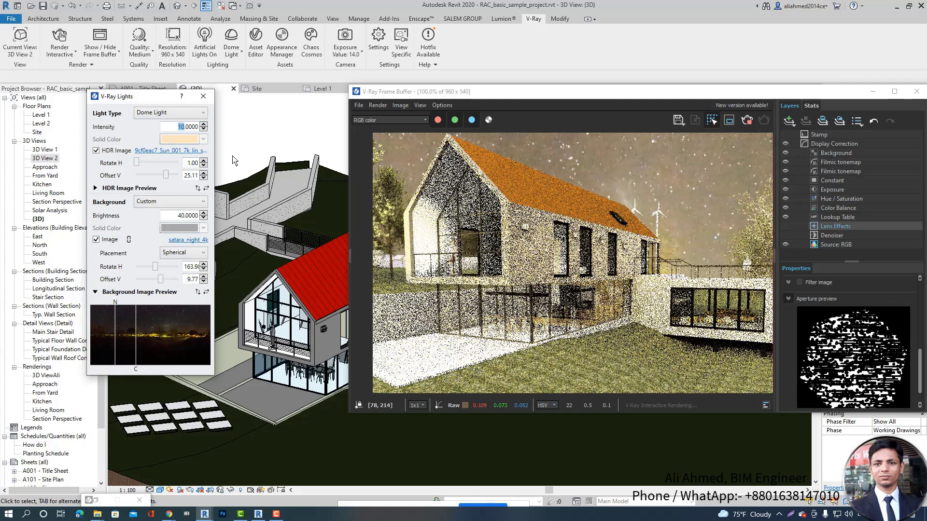
type("1")
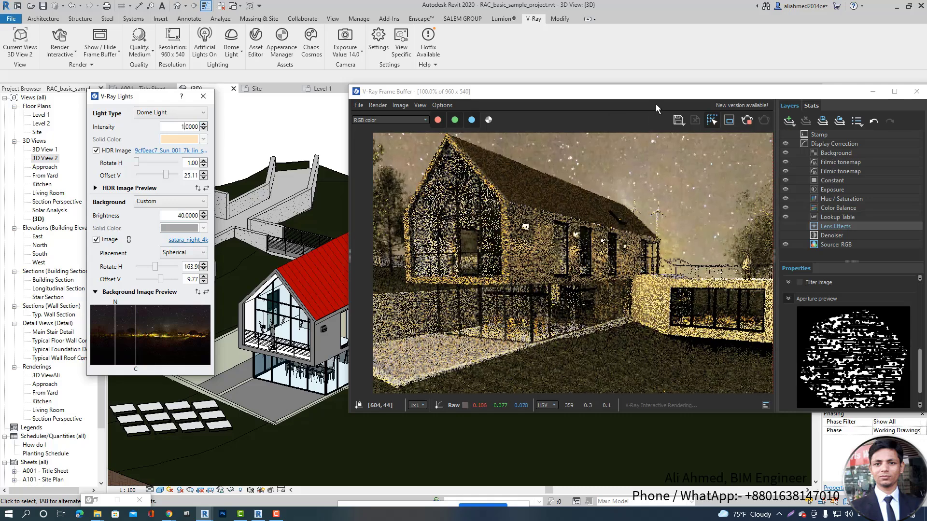
- Enlarge the frame buffer, enable the obstacle image for the Lens Effects layer and restart the interactive render
left_click(895, 92)
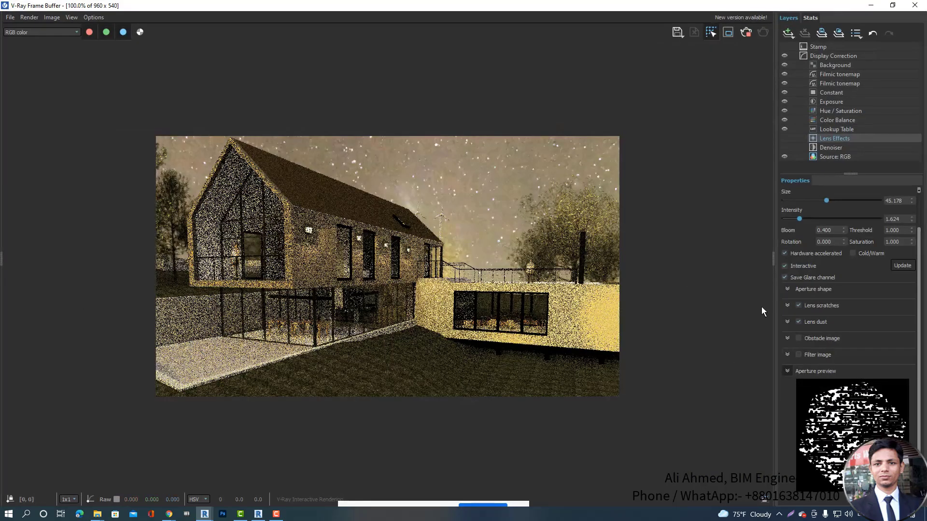
left_click(799, 339)
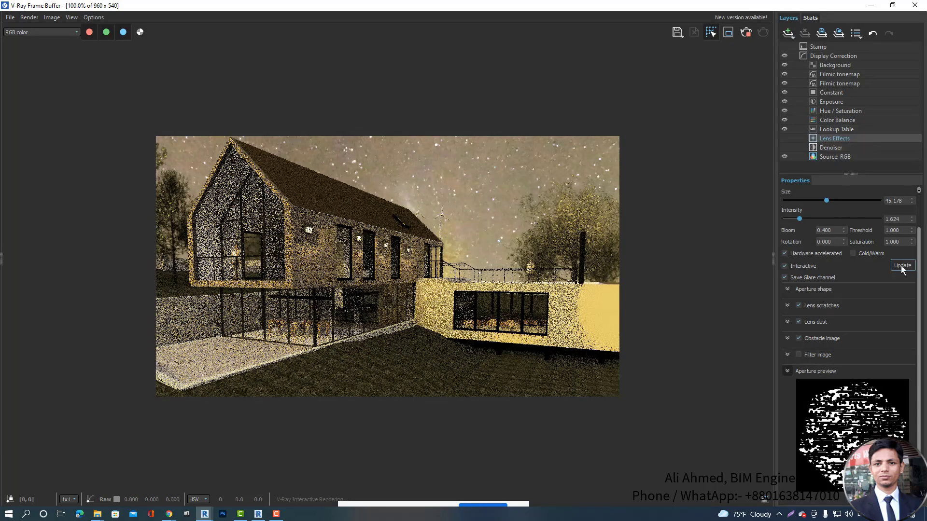
left_click(747, 35)
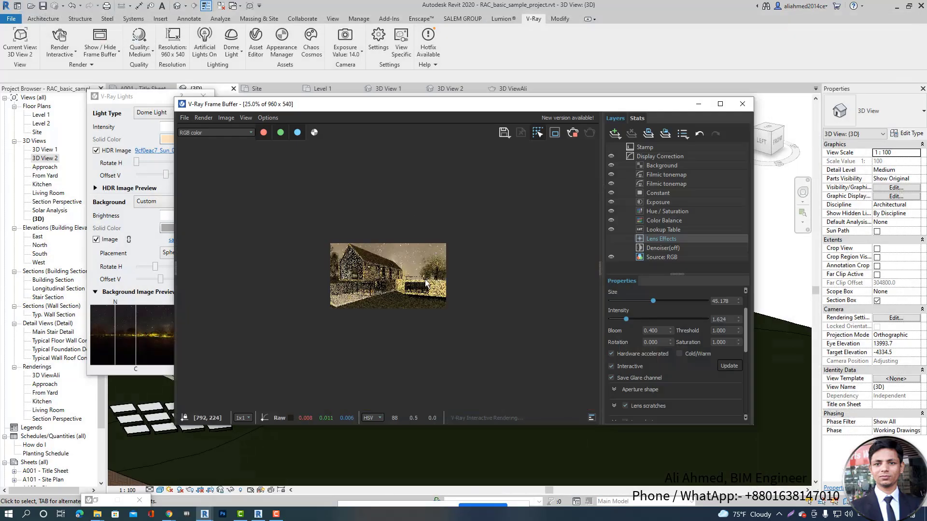
- Set the Lens Effects size to 64.467 and intensity to 8.629, moving the frame buffer clear of the light settings
scroll(290, 249, "up", 3)
scroll(290, 249, "up", 1)
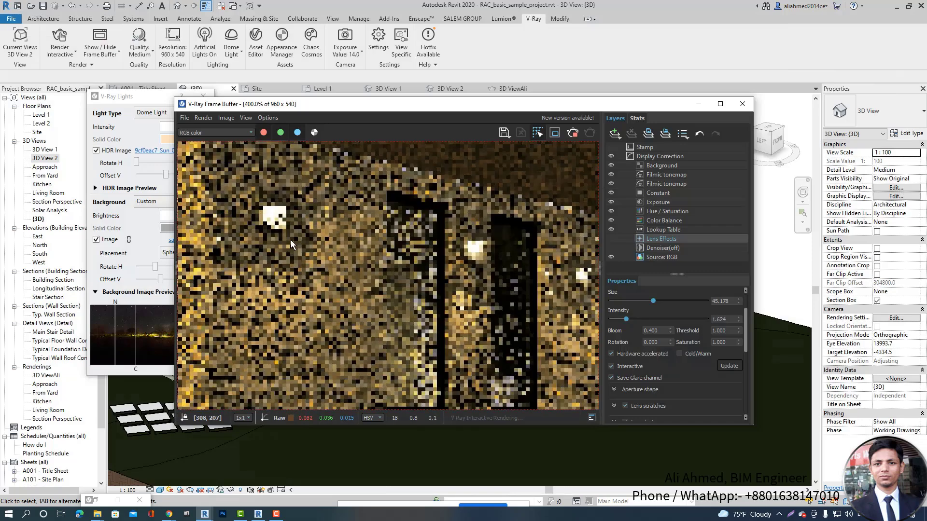
scroll(308, 237, "down", 2)
scroll(344, 223, "up", 2)
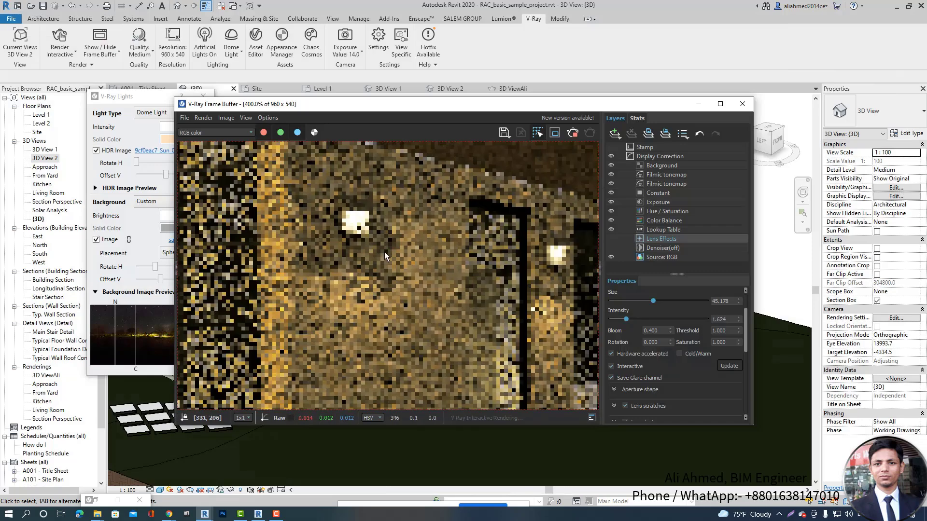
scroll(384, 251, "down", 1)
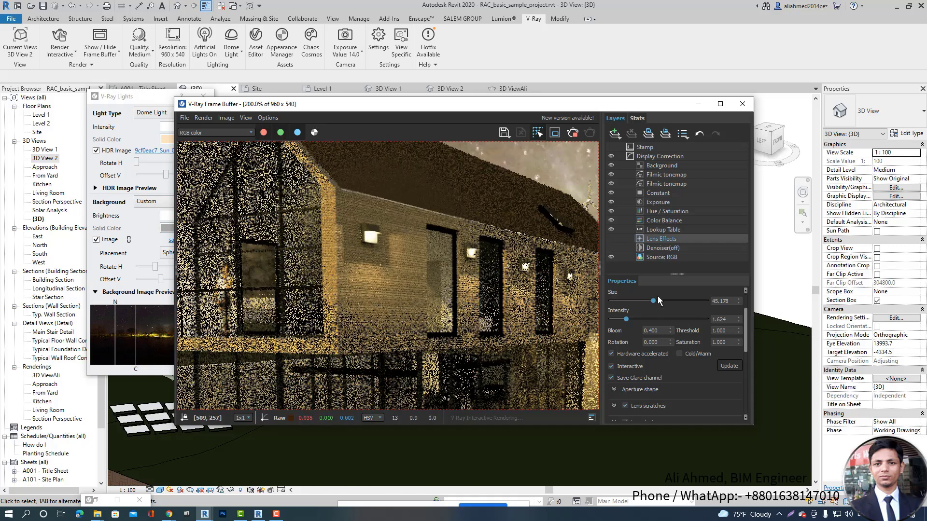
left_click_drag(657, 297, 672, 301)
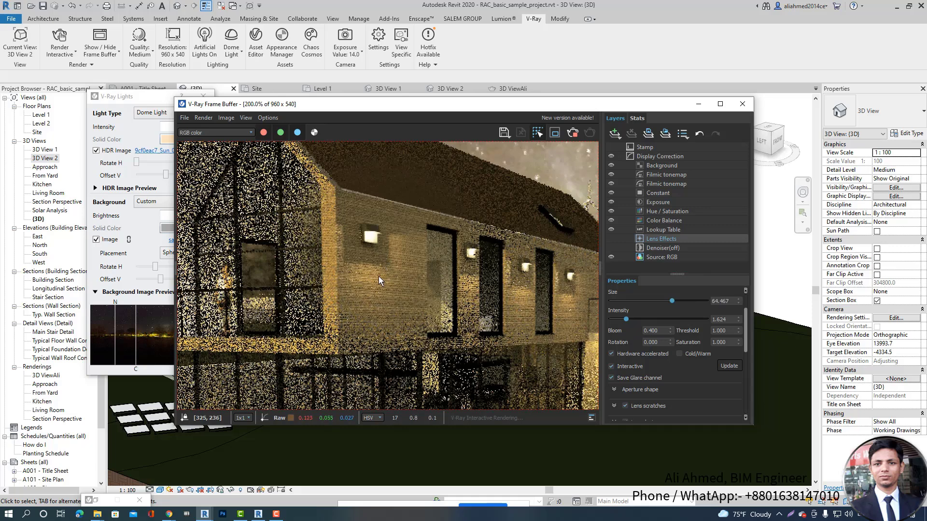
left_click(625, 320)
left_click_drag(626, 319, 660, 319)
scroll(385, 290, "down", 2)
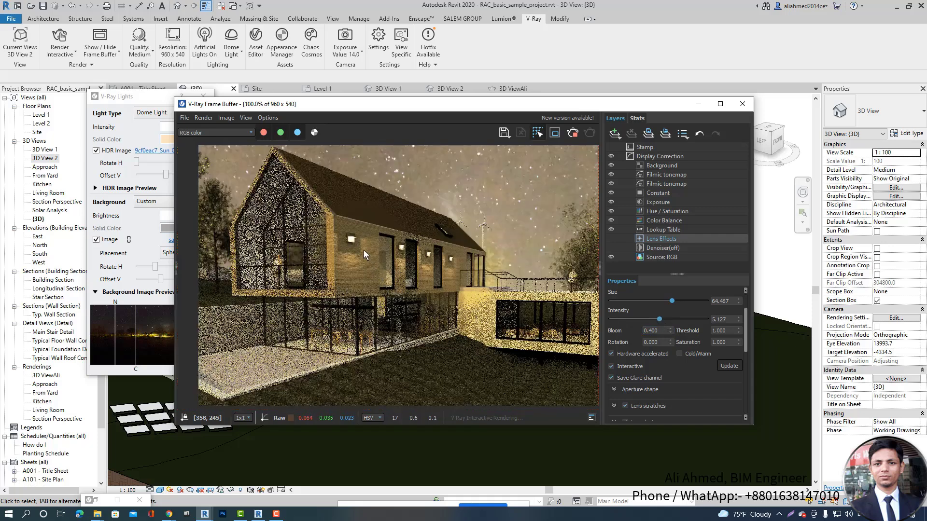
left_click_drag(405, 107, 464, 110)
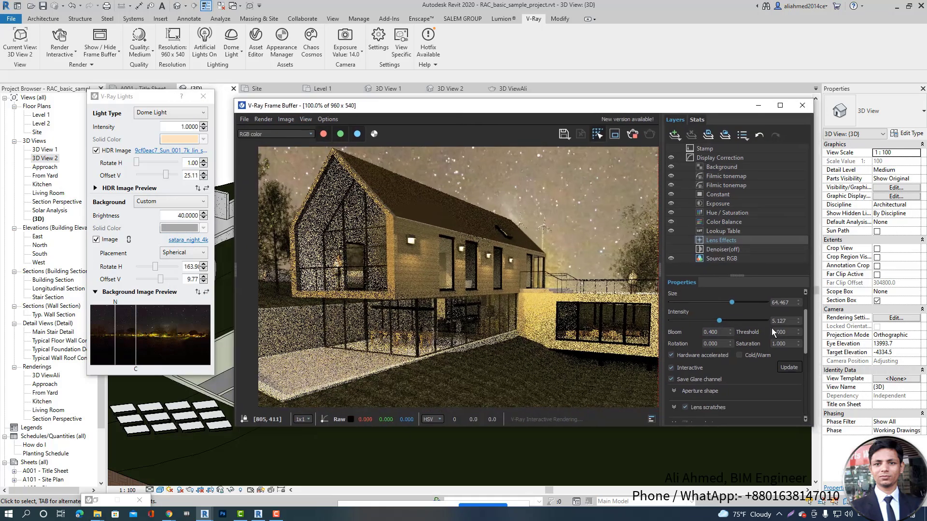
left_click_drag(720, 322, 755, 323)
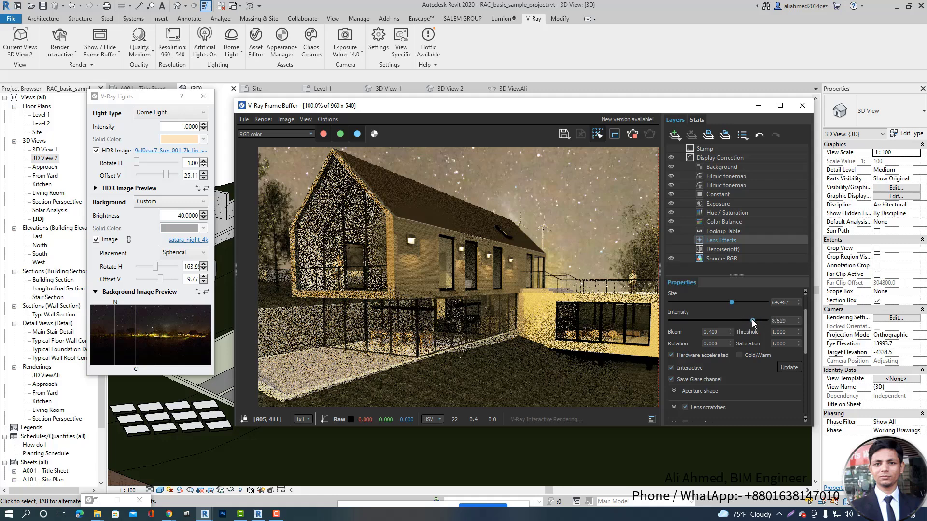
- Examine the Lens Effects layer's aperture shape settings, lens dust settings and aperture preview
scroll(693, 393, "down", 2)
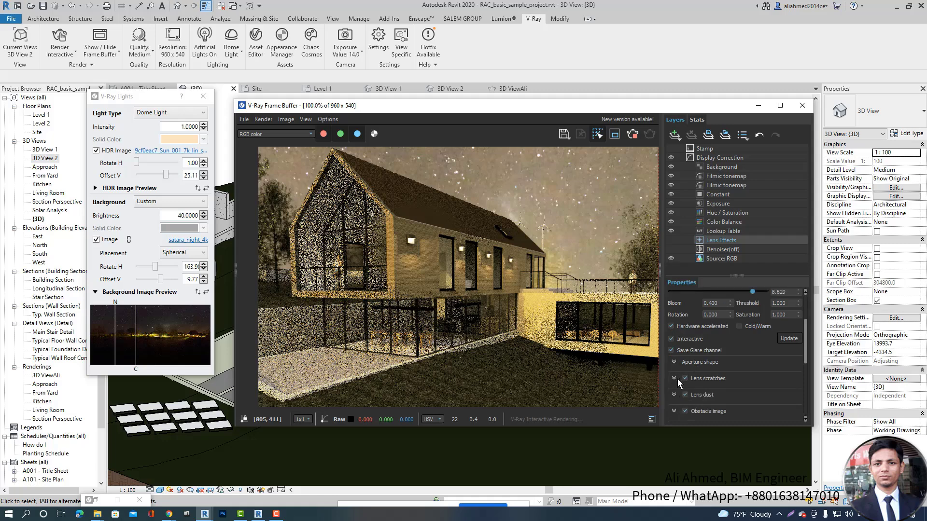
left_click(673, 362)
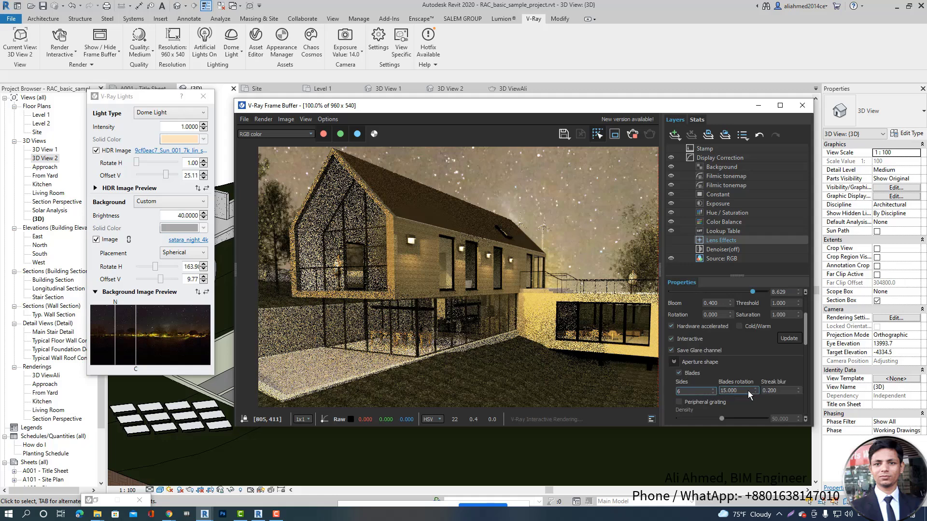
left_click(750, 365)
scroll(720, 359, "down", 2)
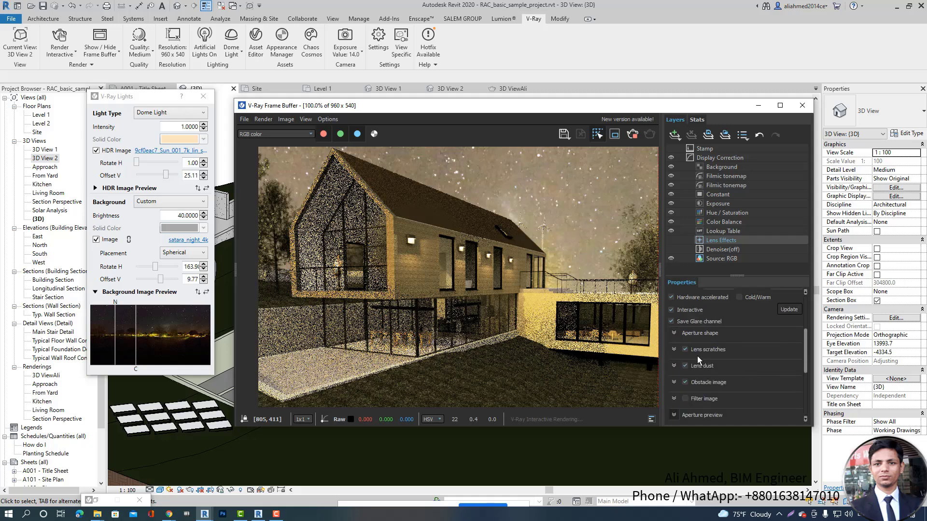
left_click(674, 366)
scroll(777, 363, "down", 5)
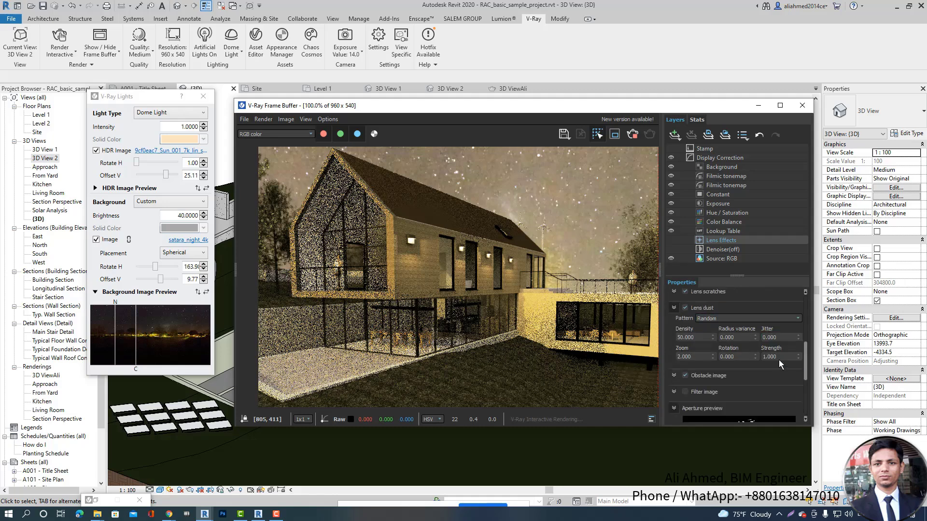
scroll(743, 375, "up", 1)
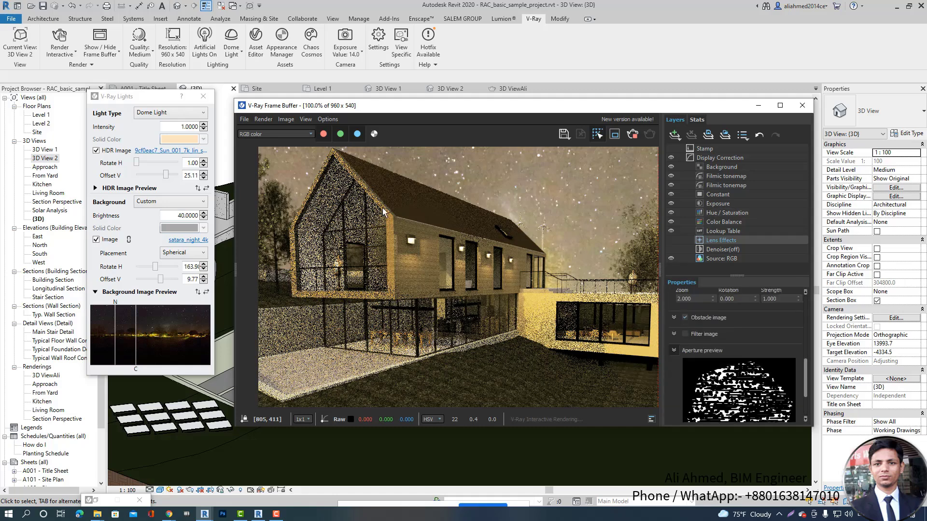